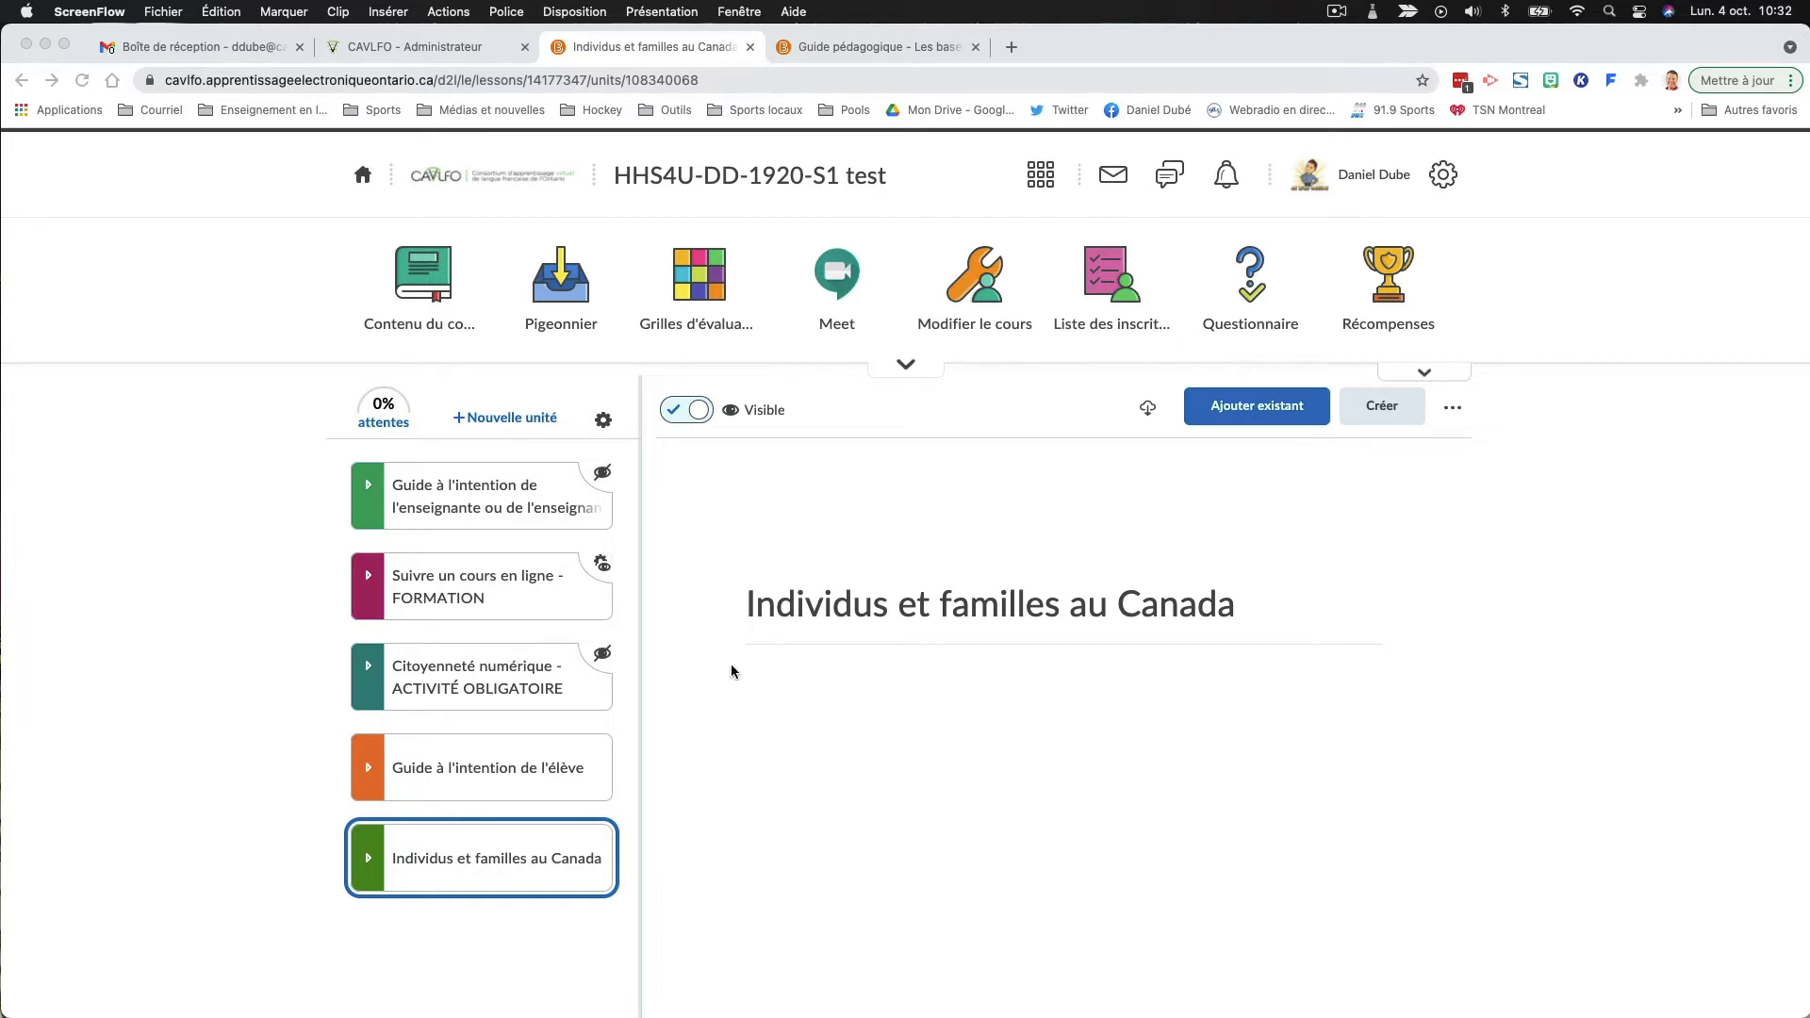
- Expand the unit "Individus et familles au Canada" and open the folder "Question de réflexion 2.2" in Module 2
click(371, 851)
click(371, 852)
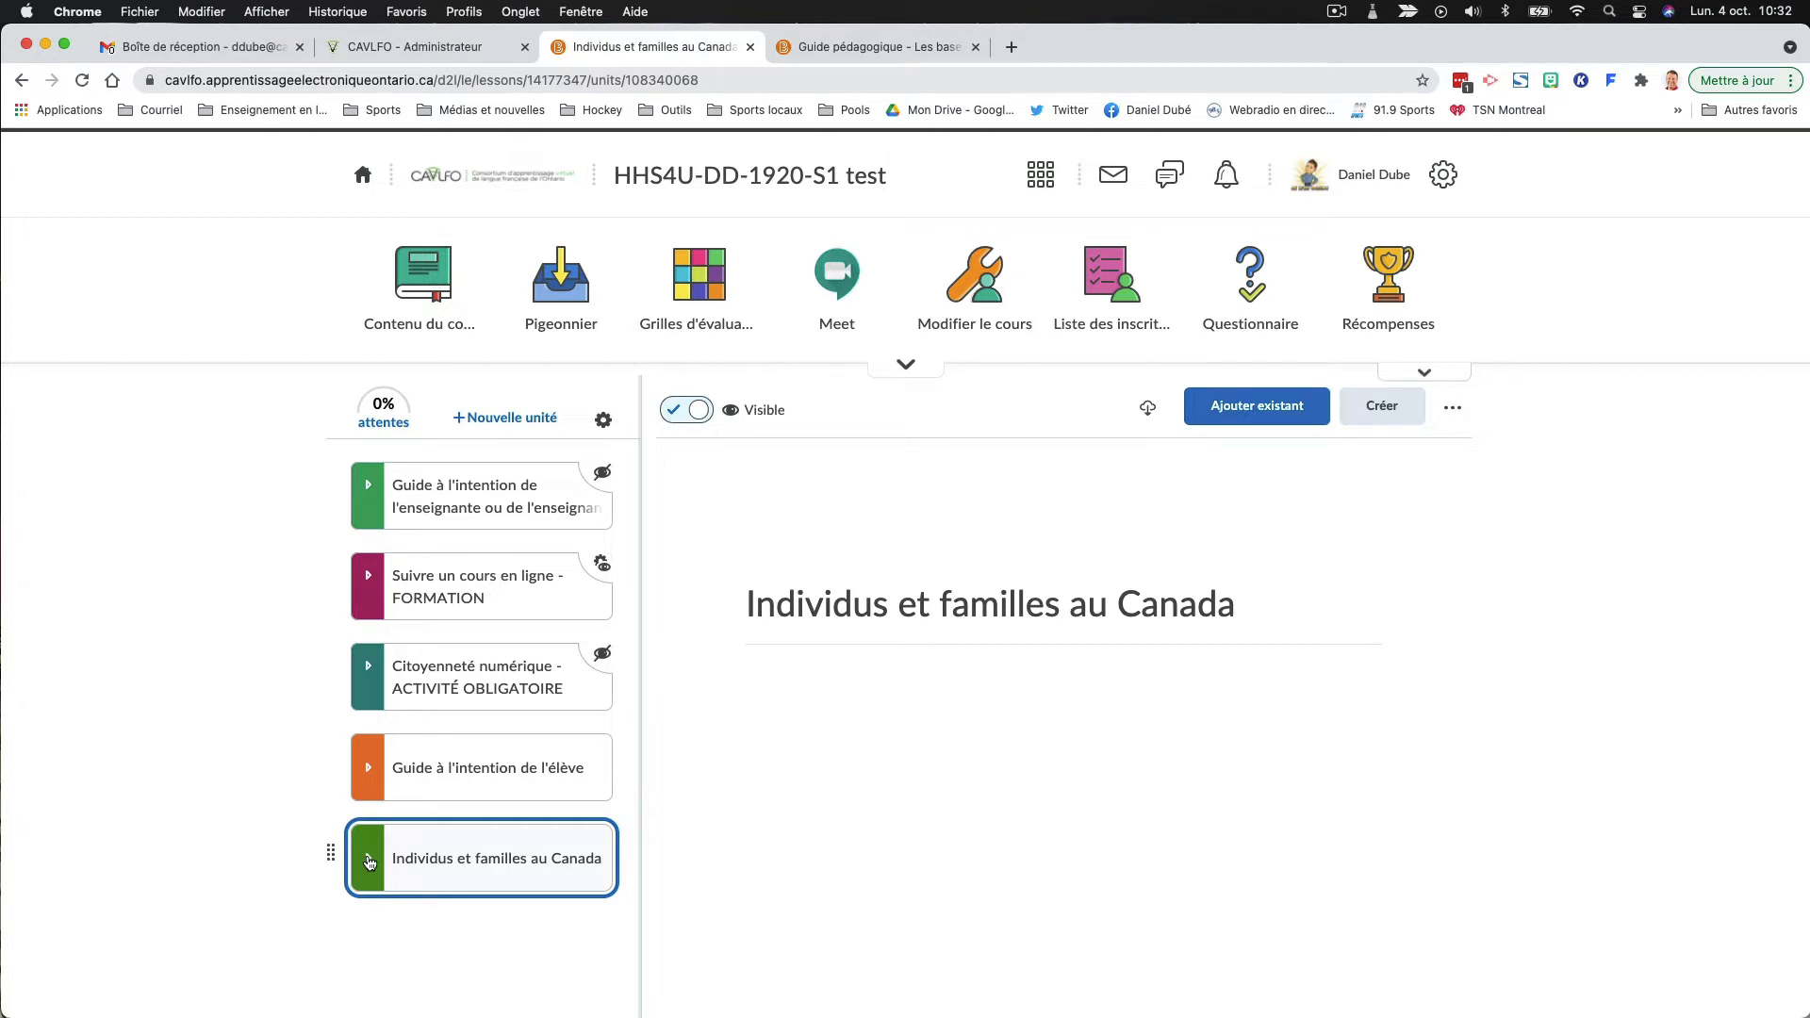
scroll(370, 856, down, 4)
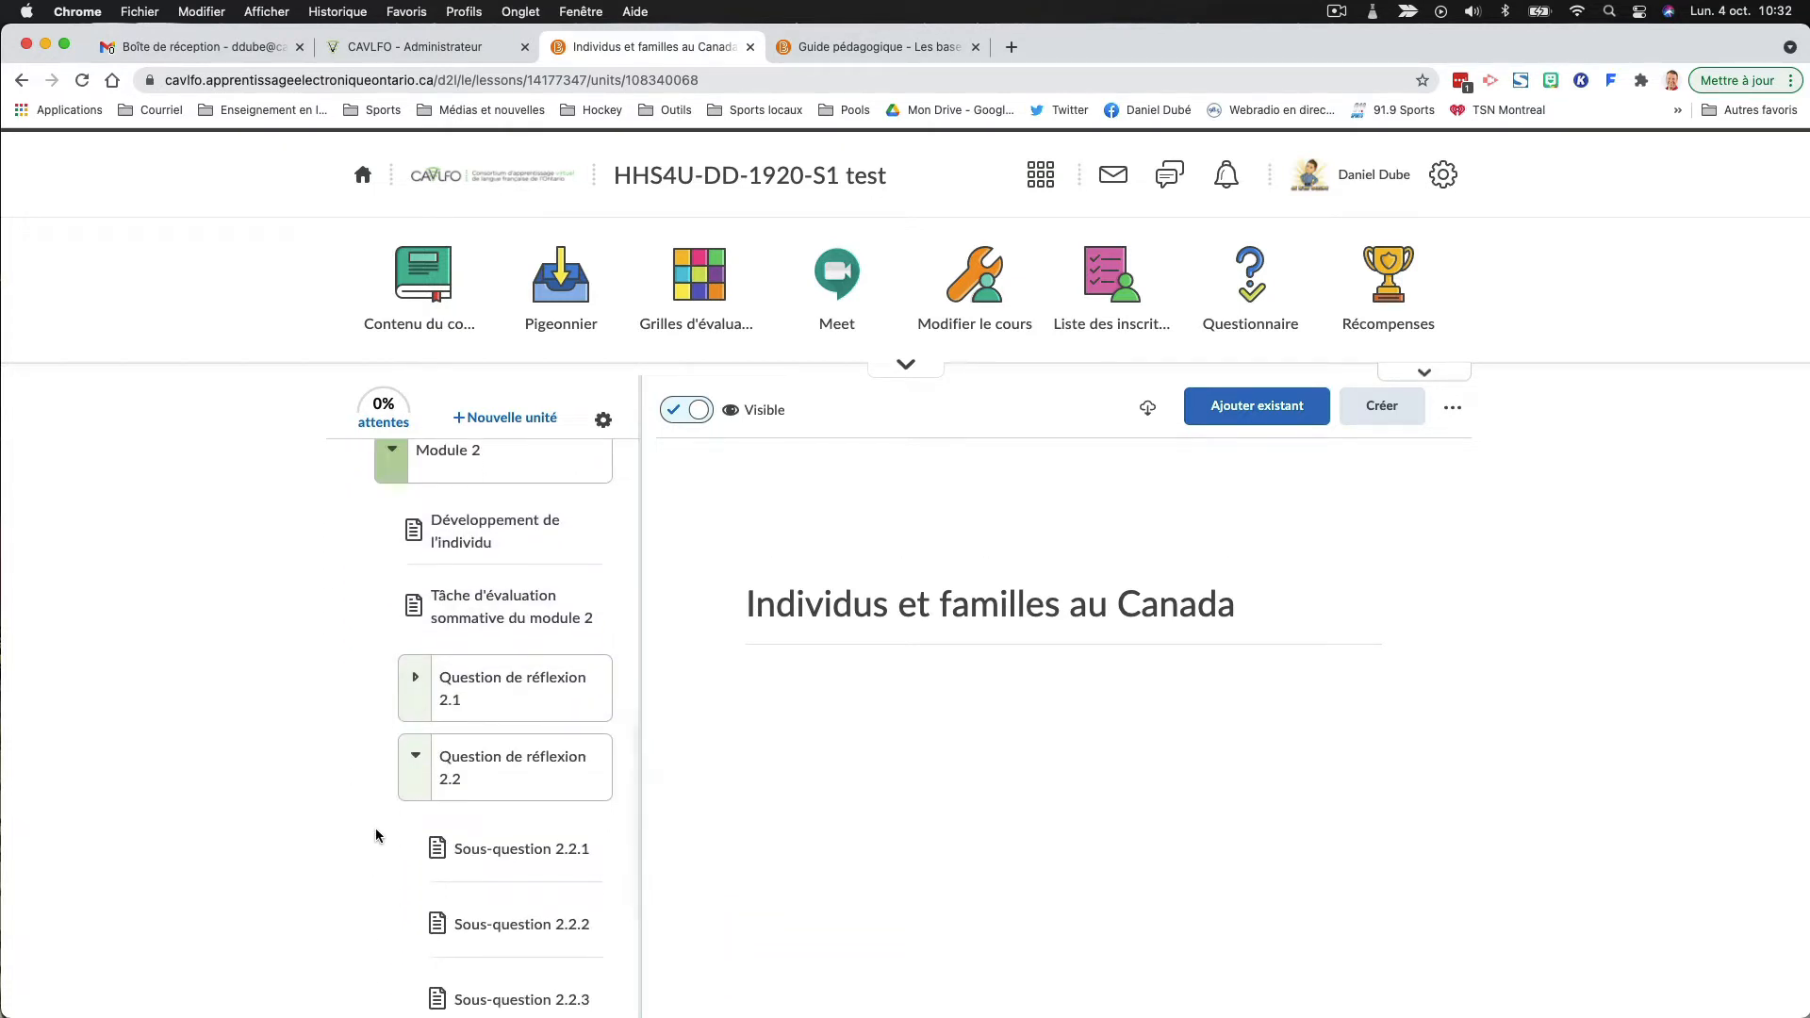
click(452, 791)
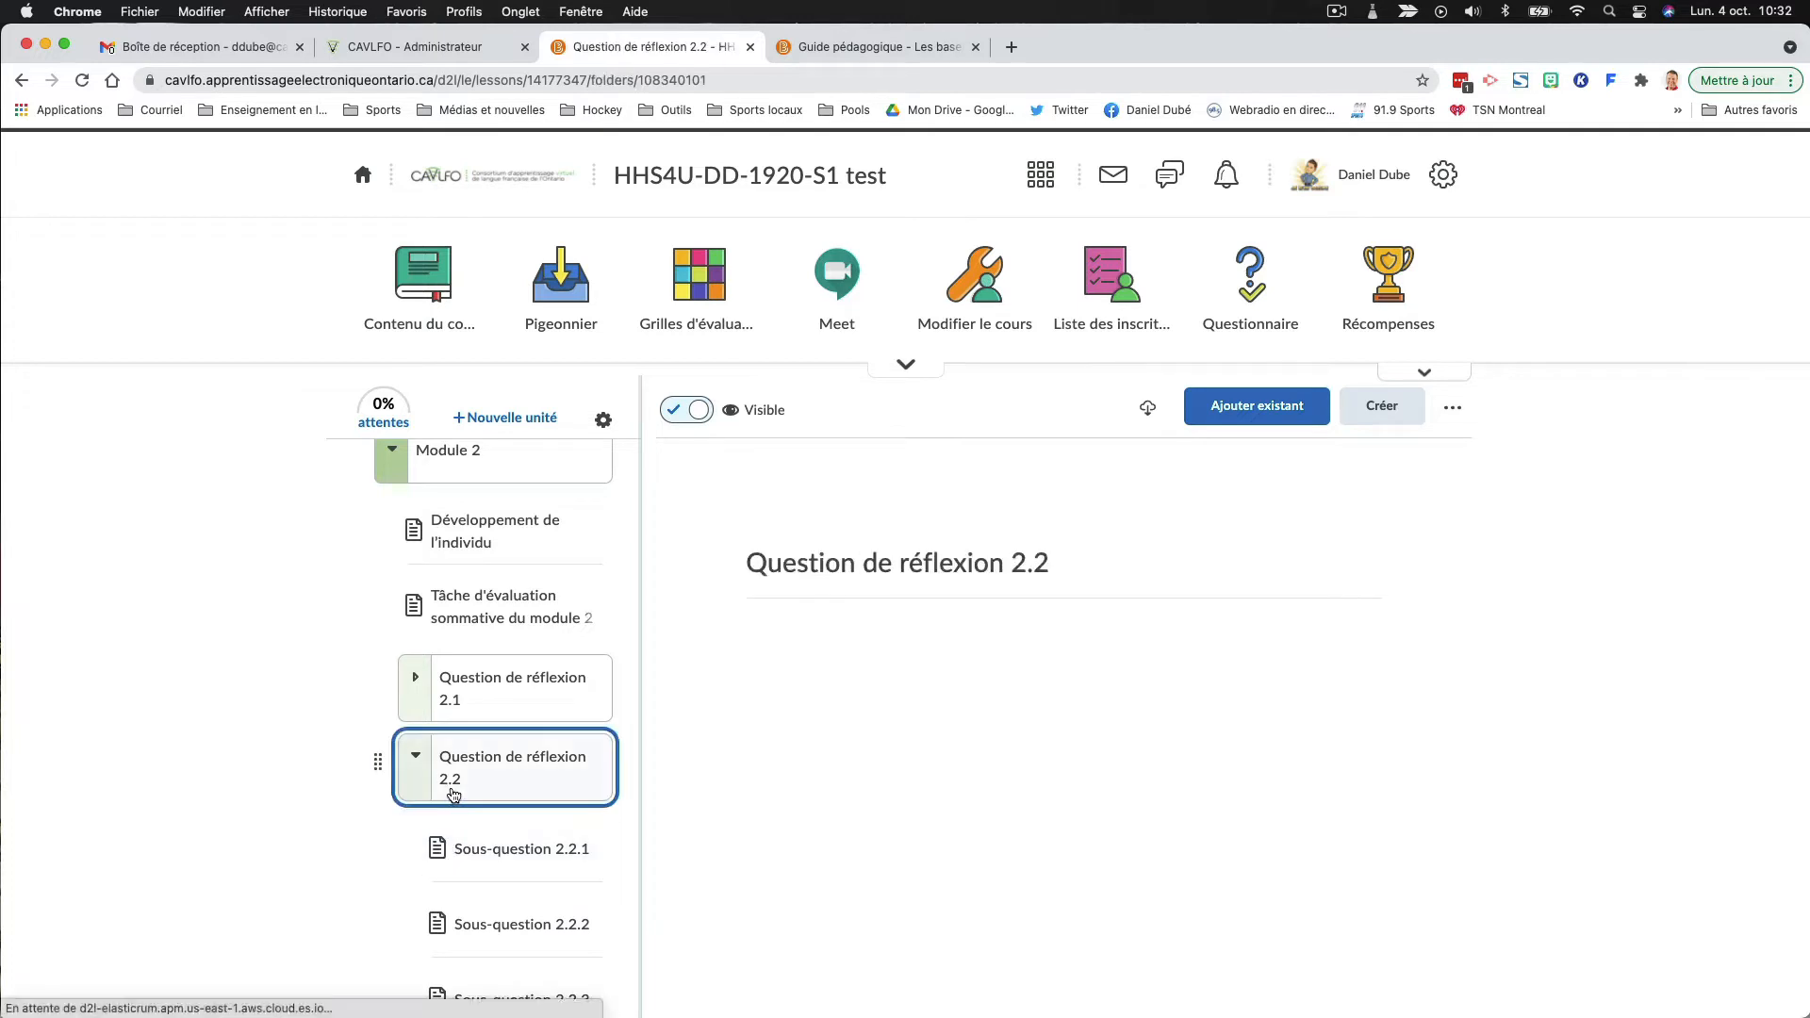
scroll(452, 794, down, 3)
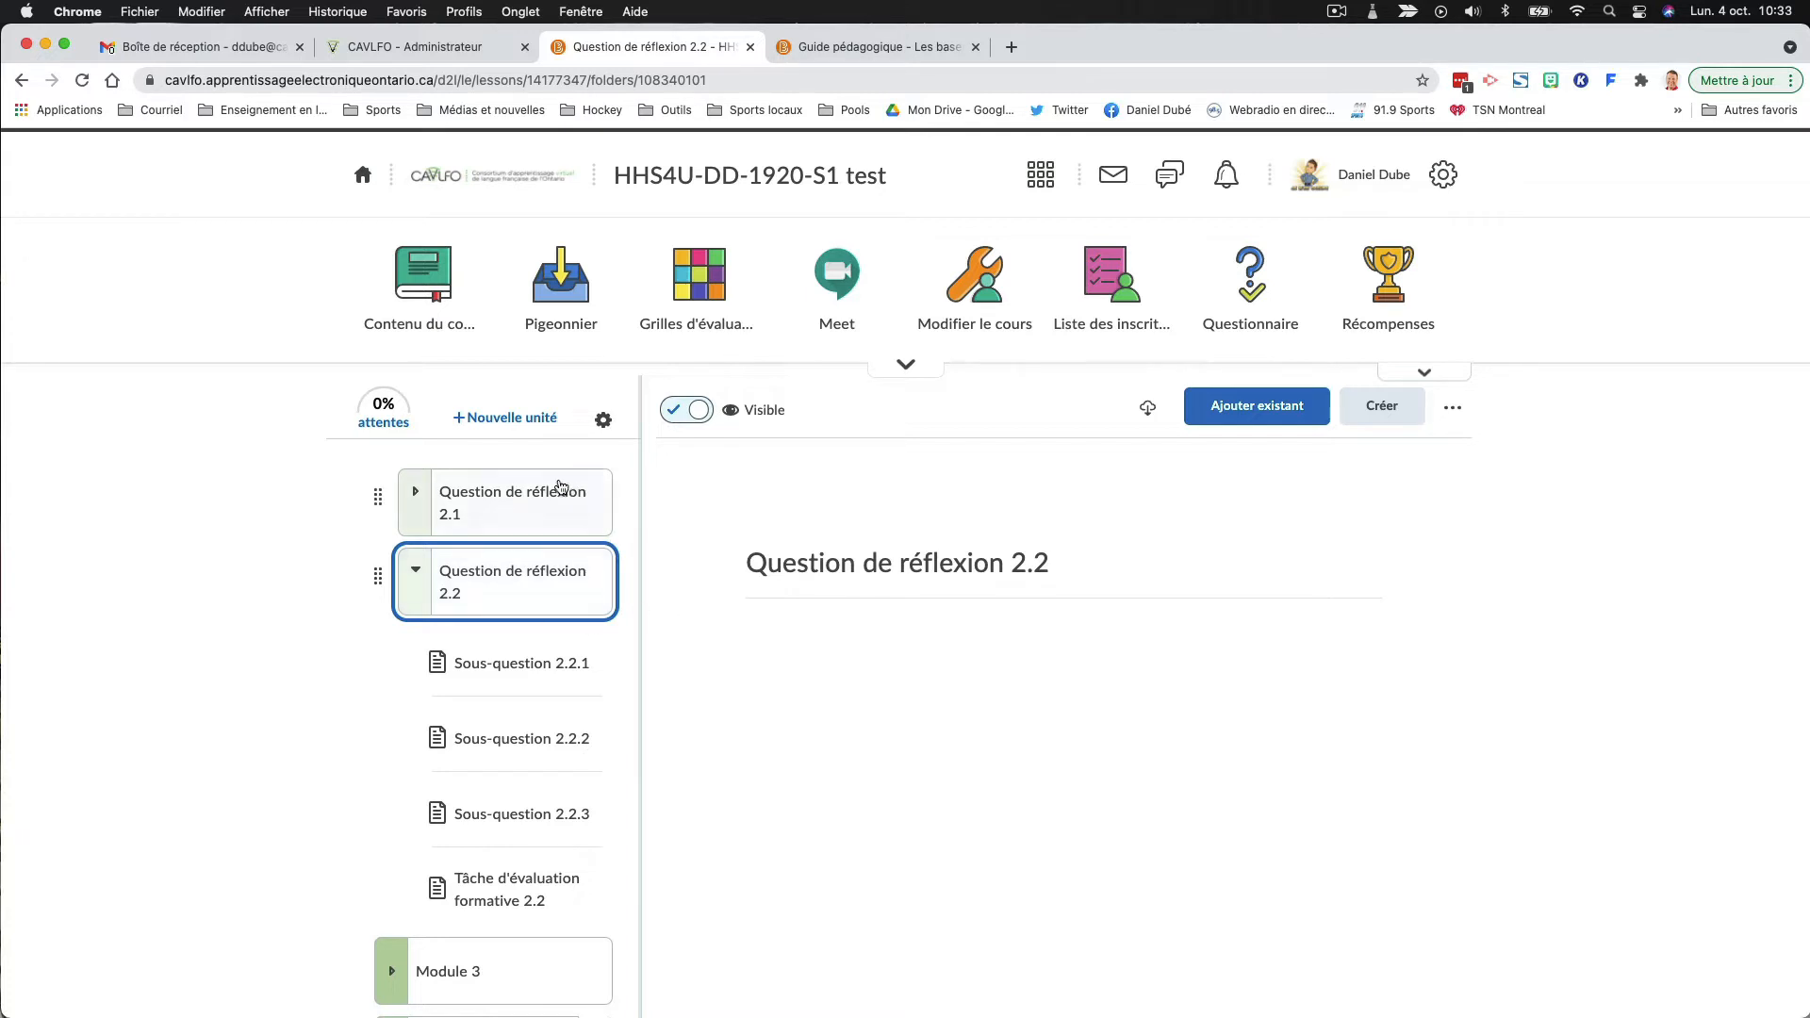
click(557, 597)
click(575, 812)
- Create an HTML document in the "Question de réflexion 2.2" folder and title it "Sous-question 2.2.1 - Corrigé"
click(1386, 407)
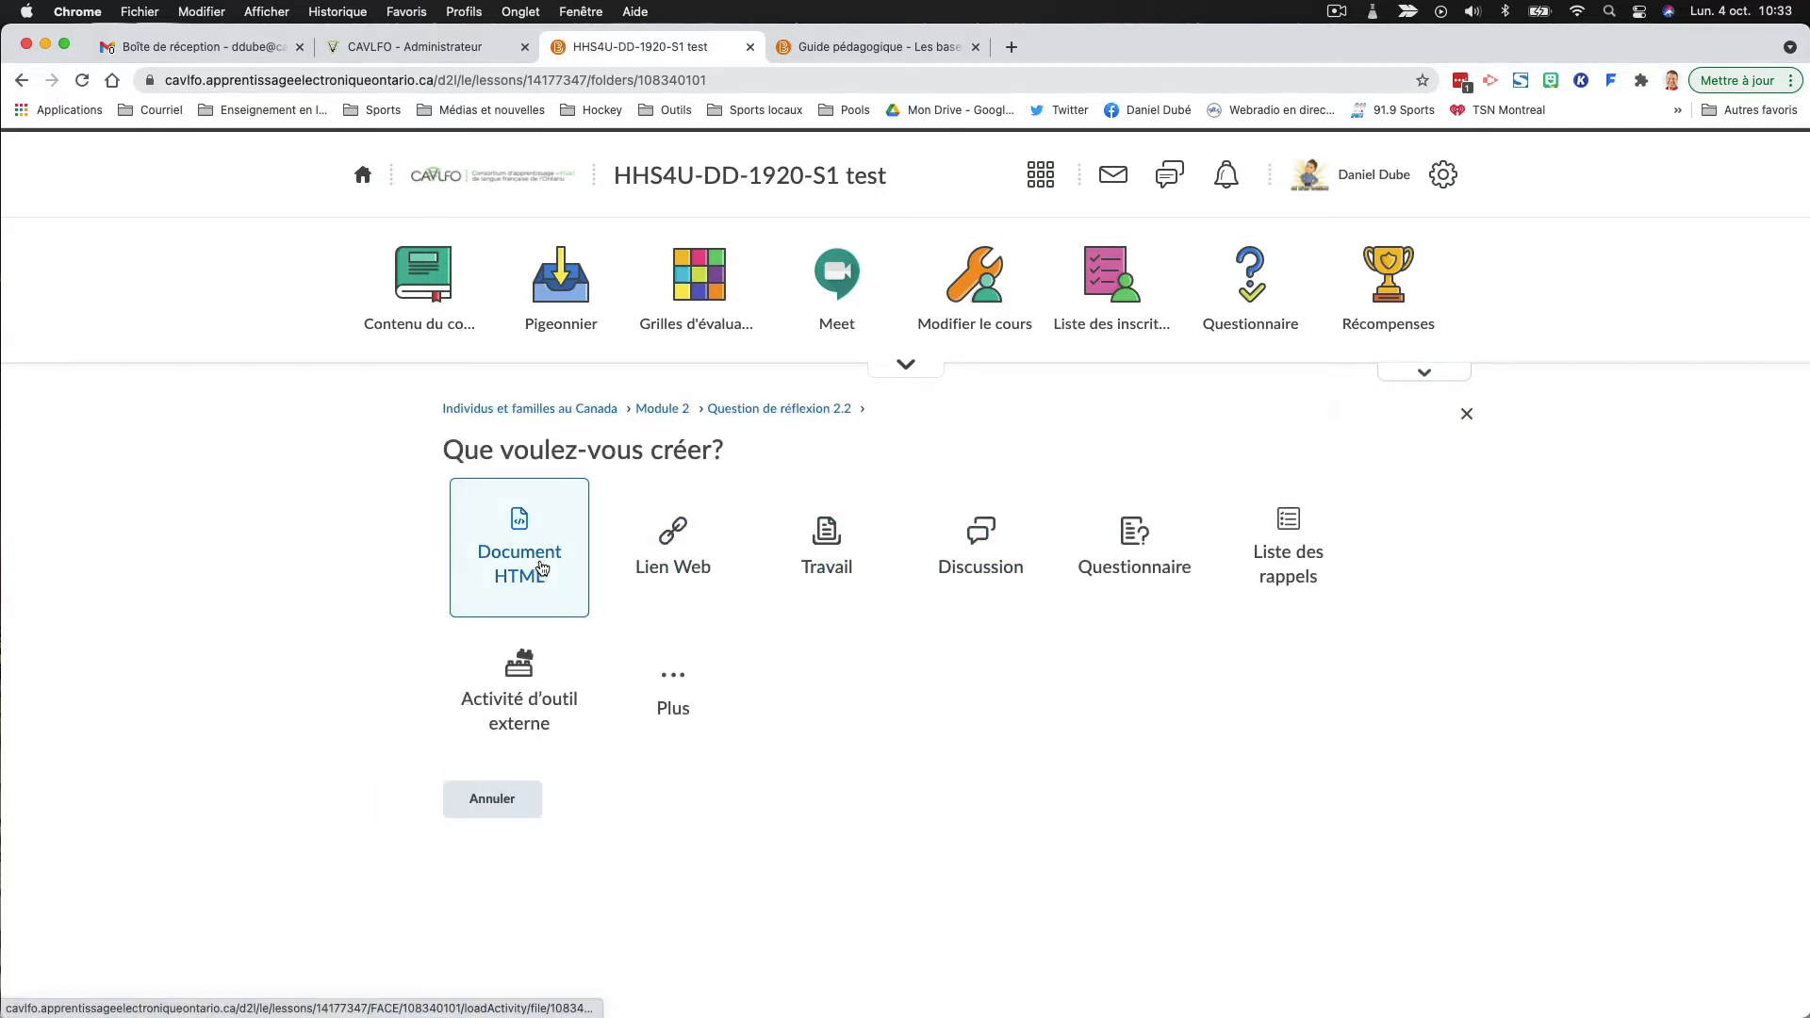
click(542, 567)
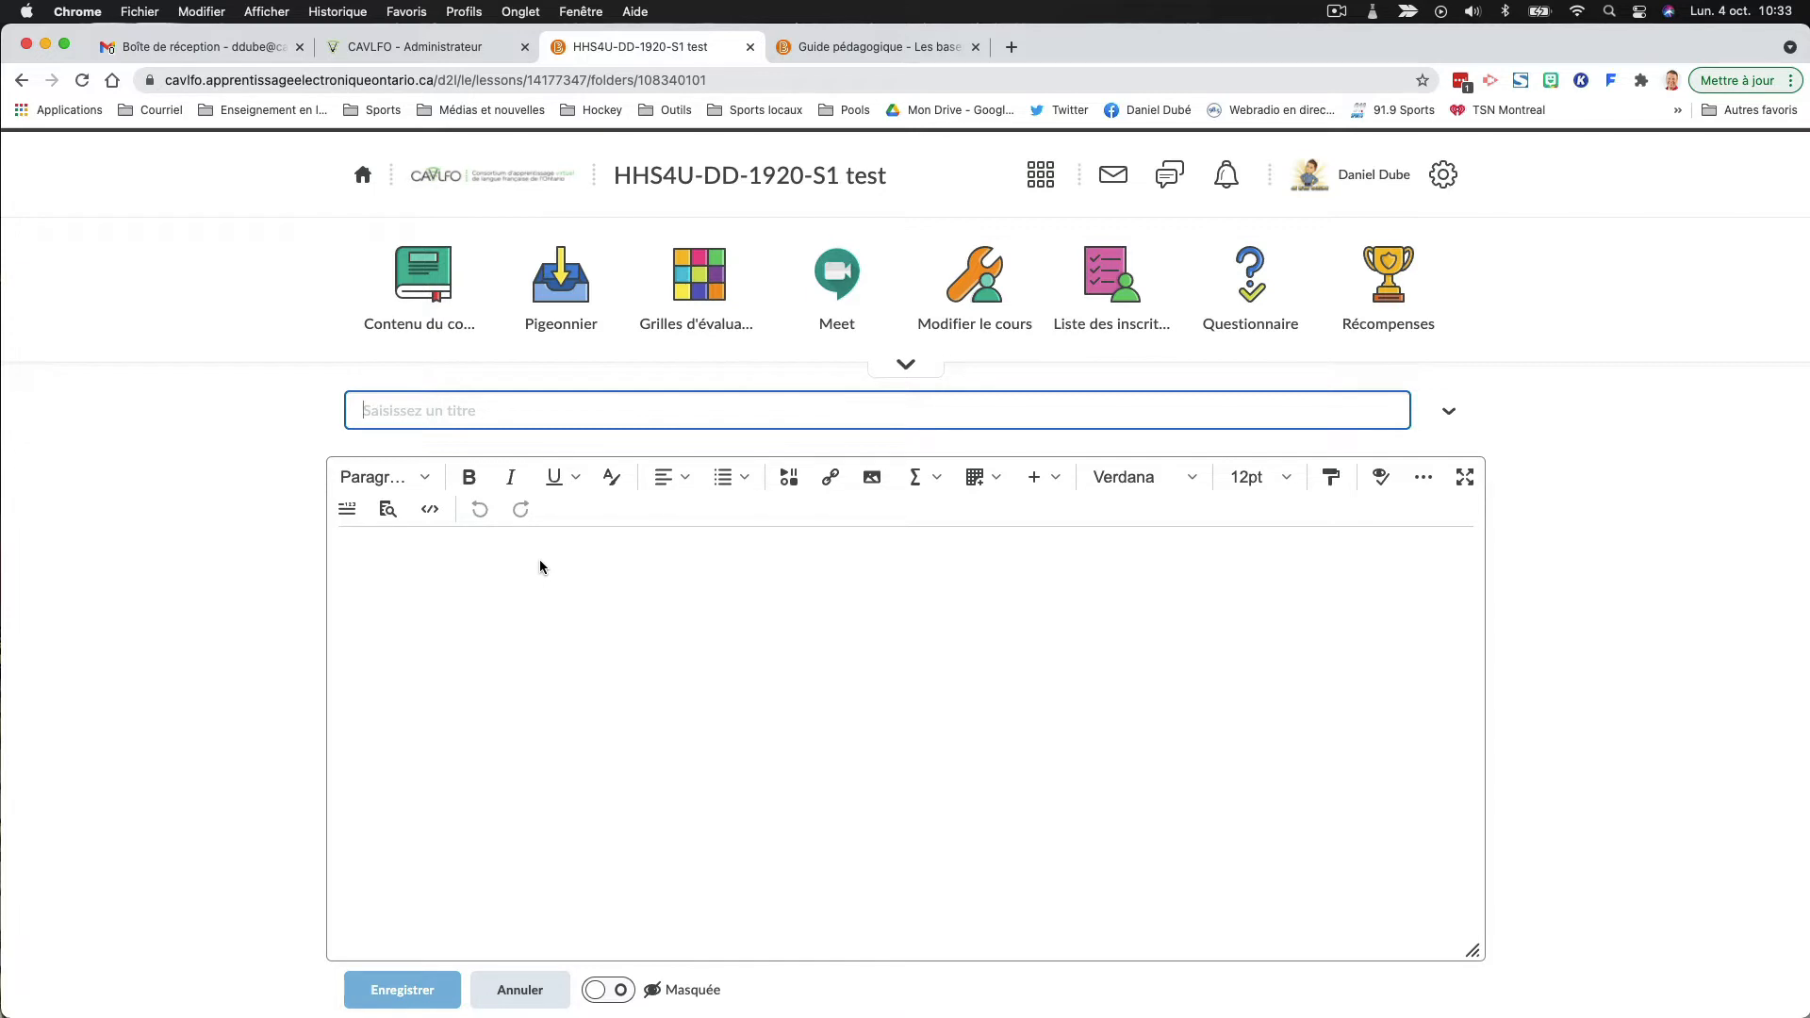
text(Sous-question)
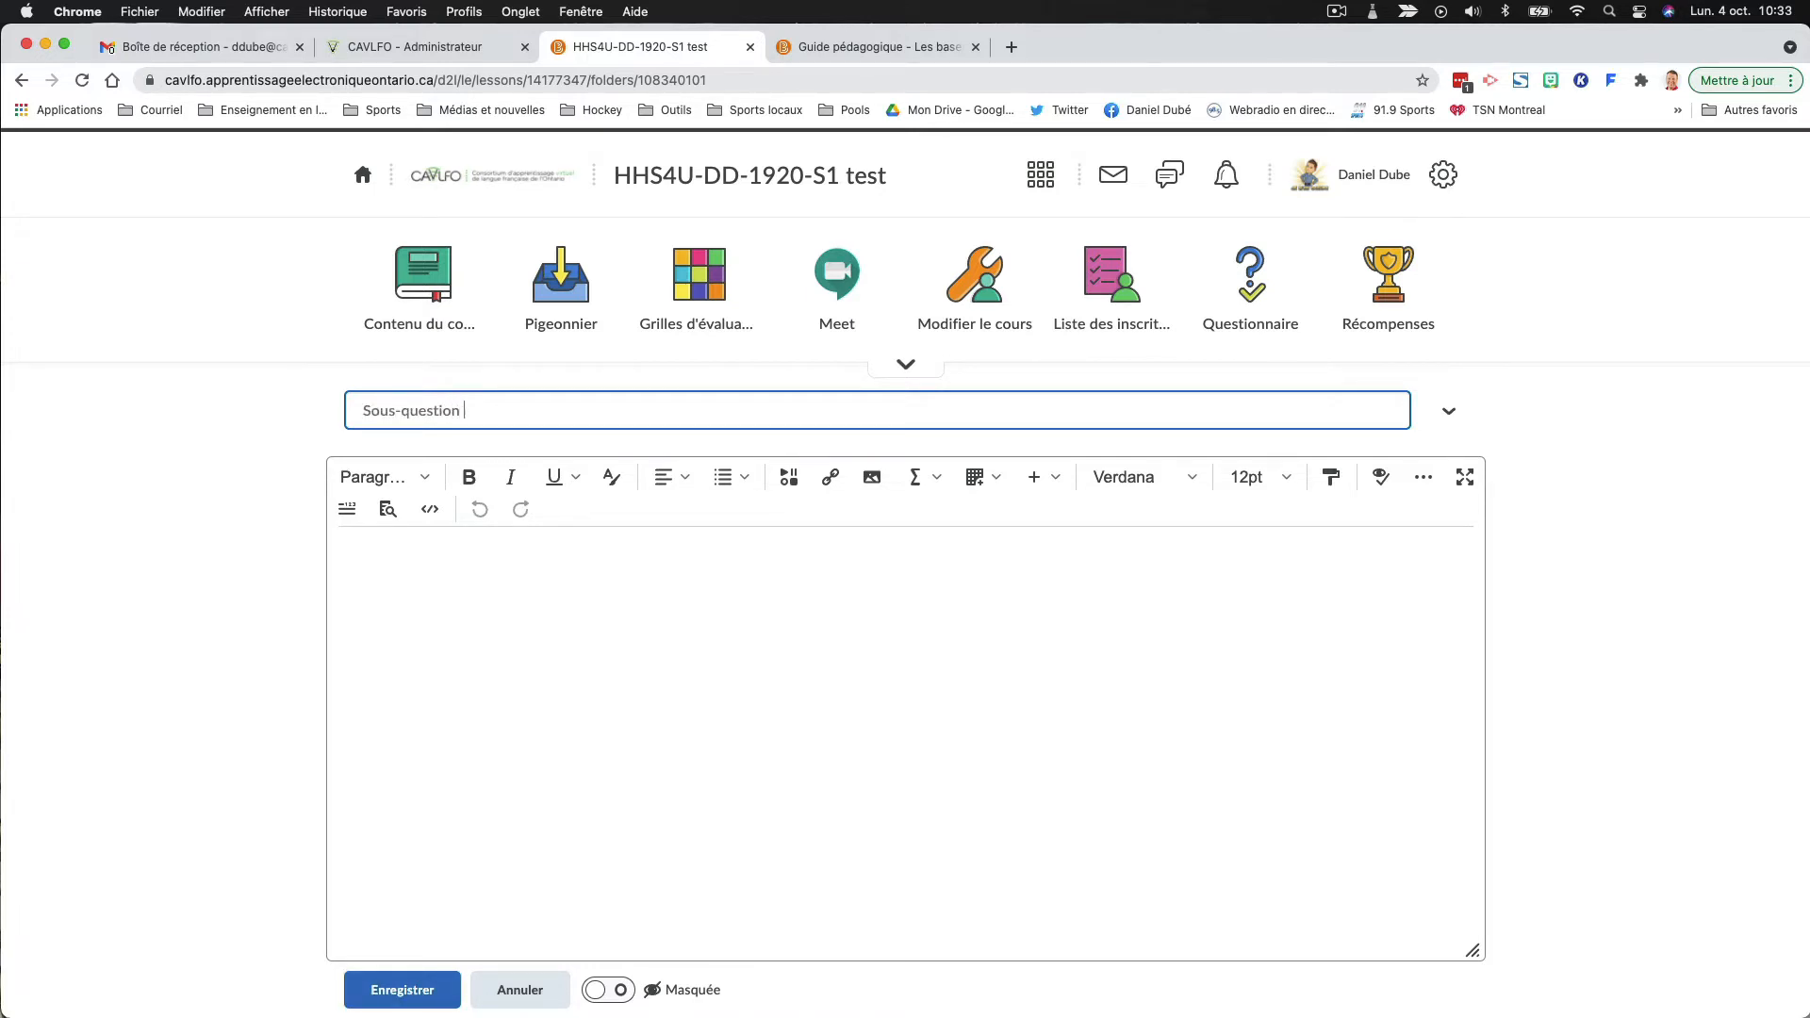
text( 2.2.1 - Corrigé)
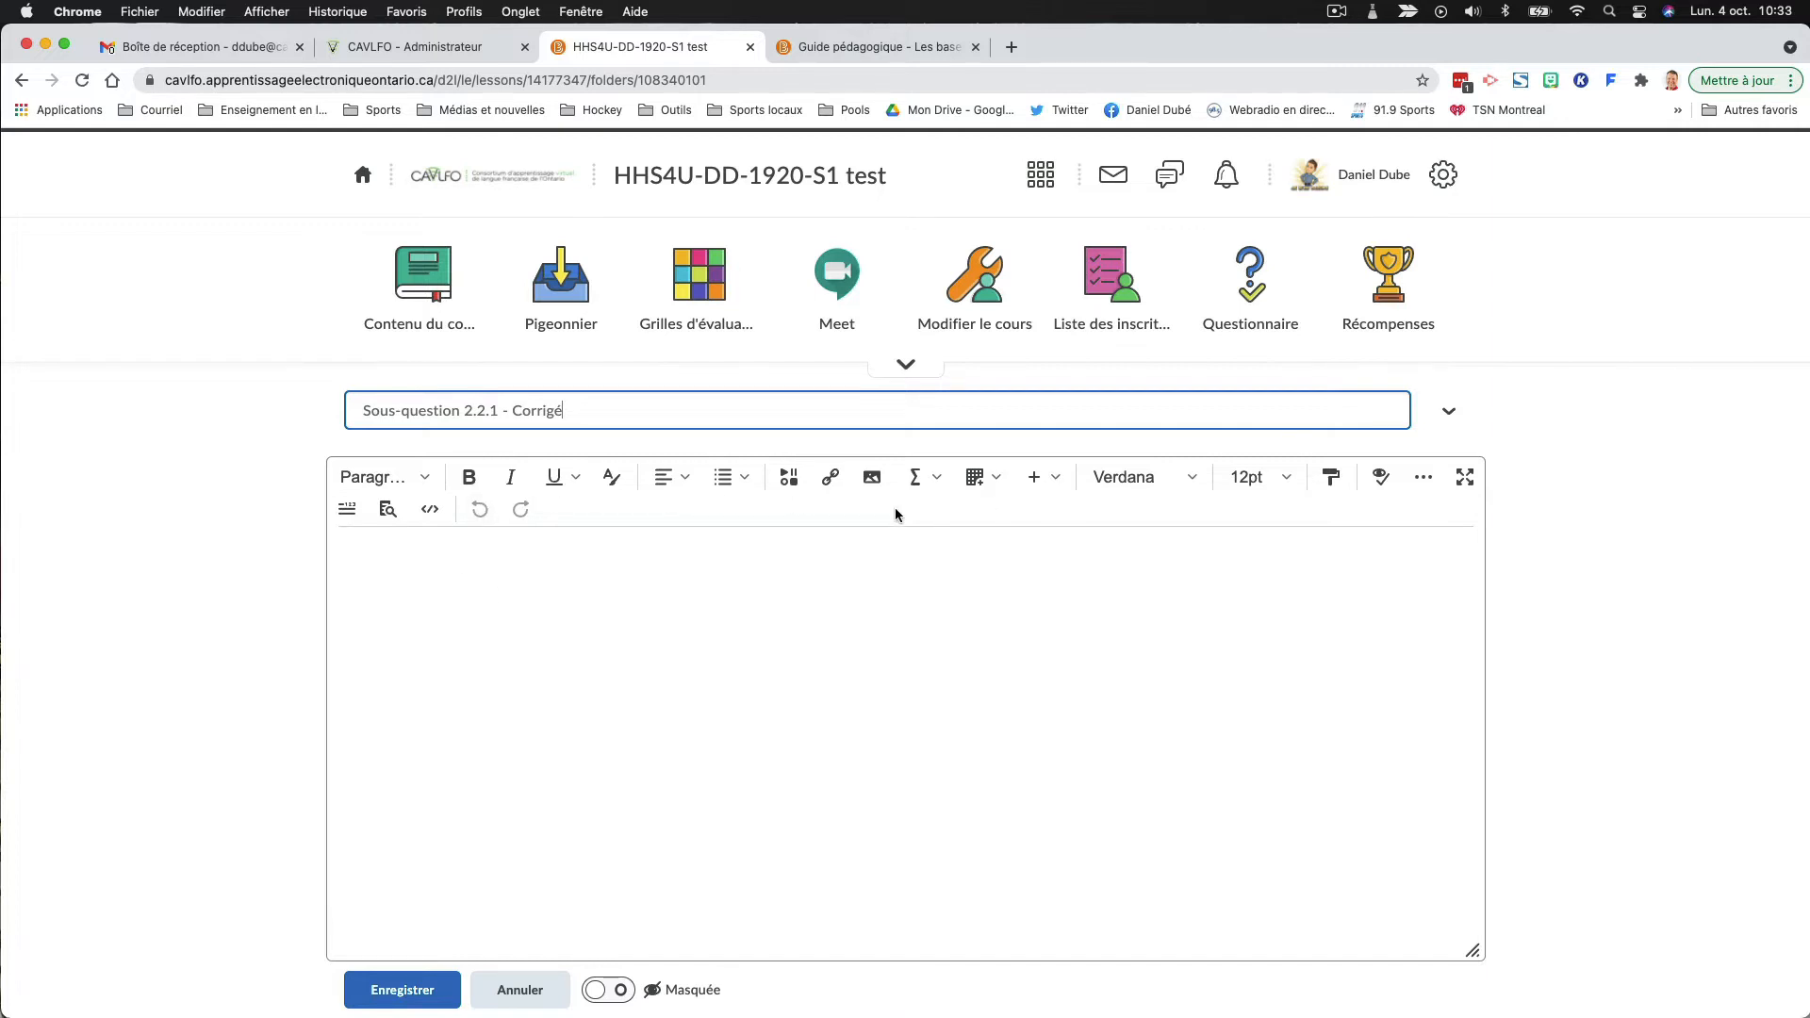
- Start inserting a file from the computer into the body of the HTML document
click(788, 485)
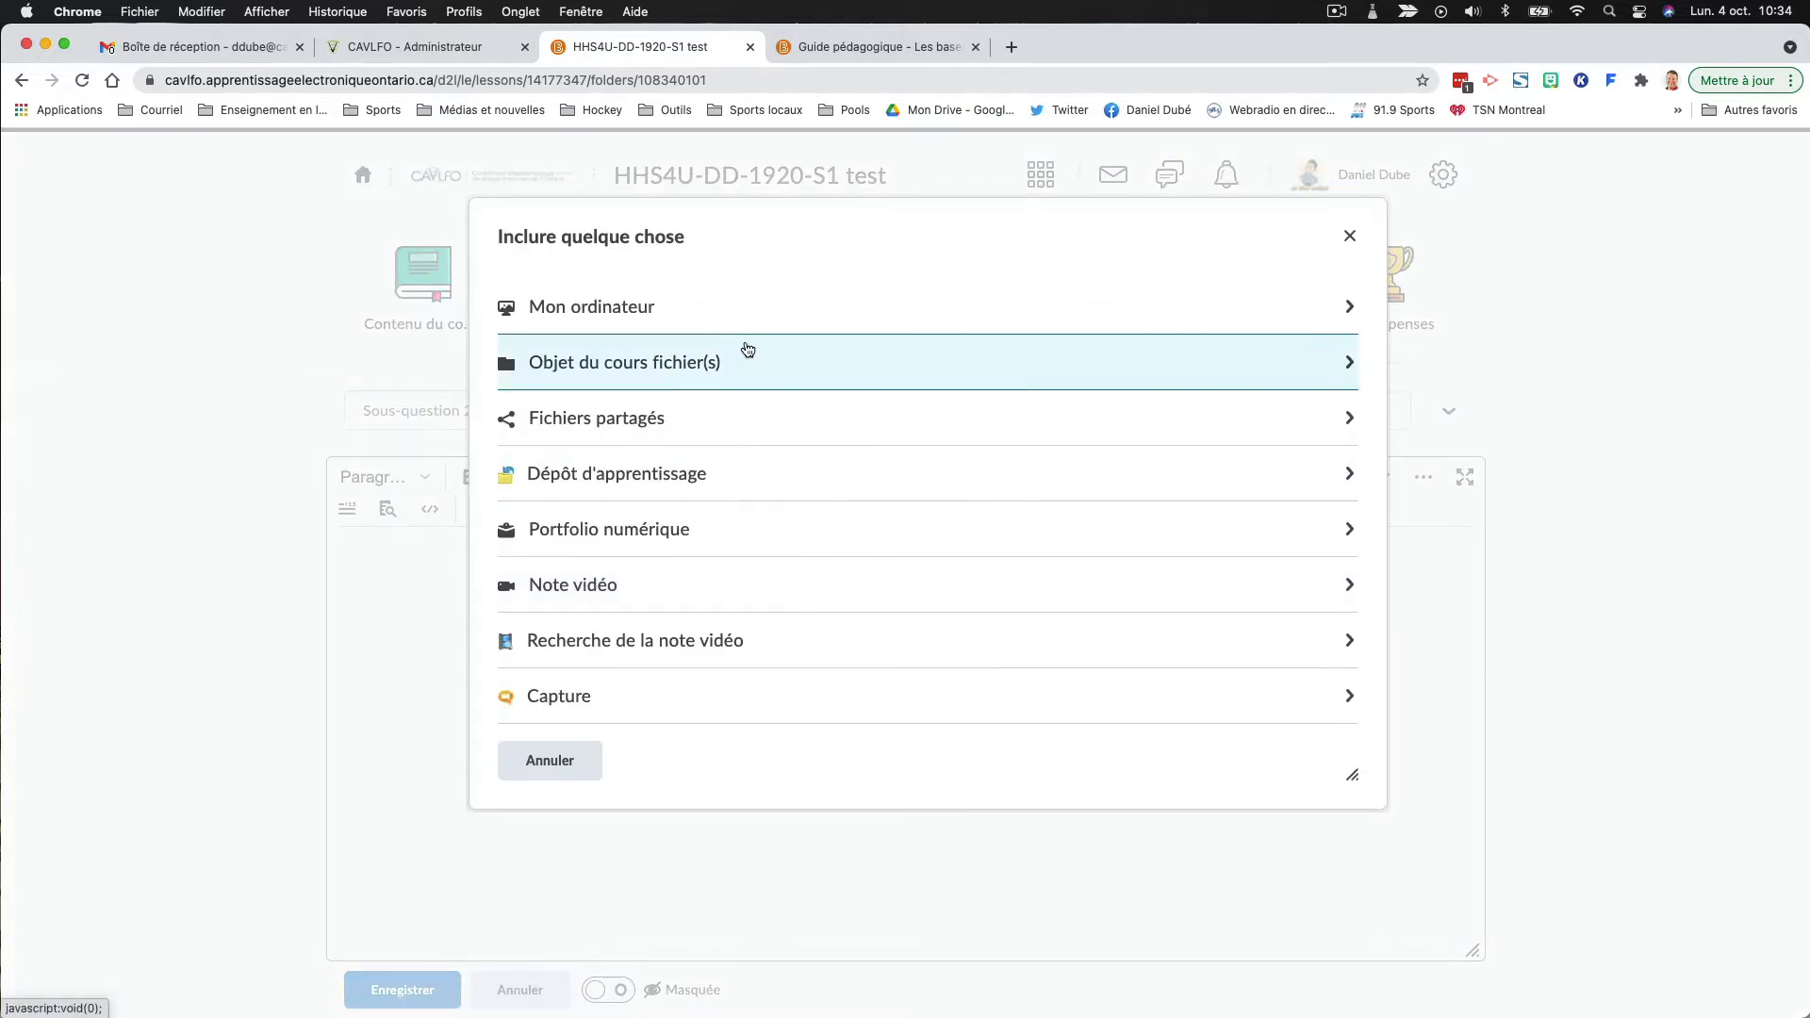
scroll(800, 566, down, 5)
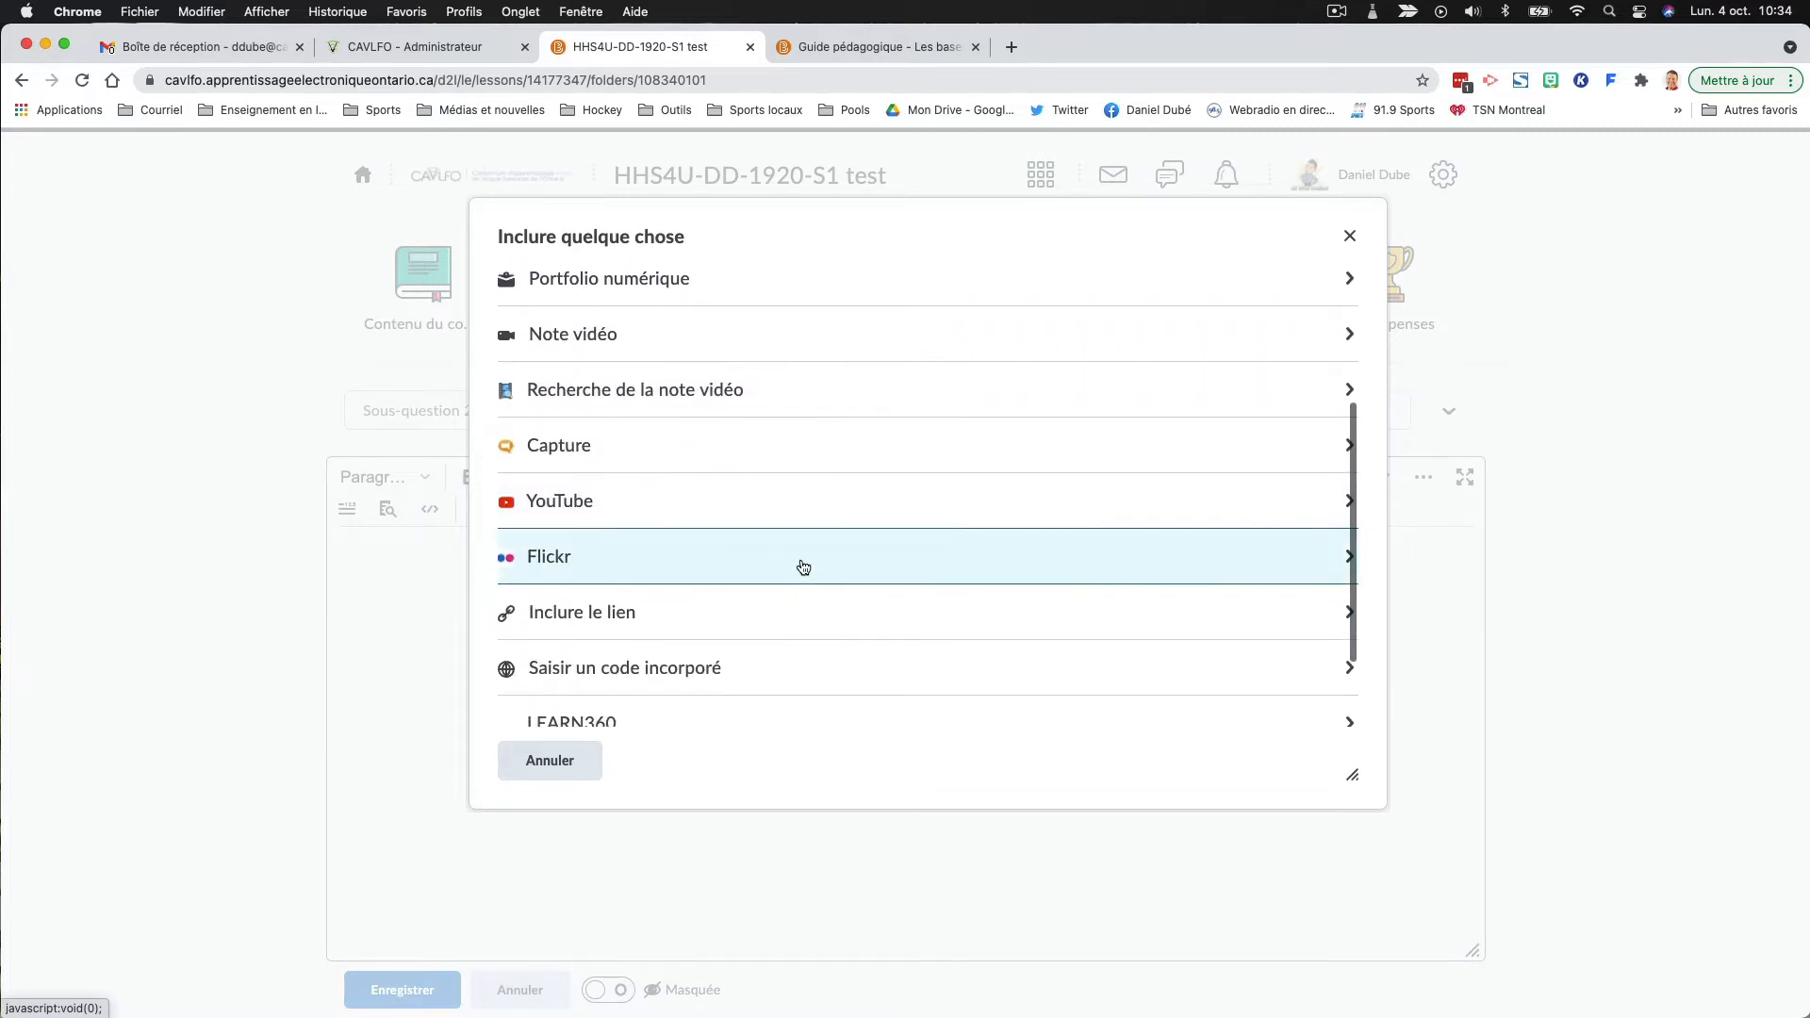
scroll(800, 566, up, 5)
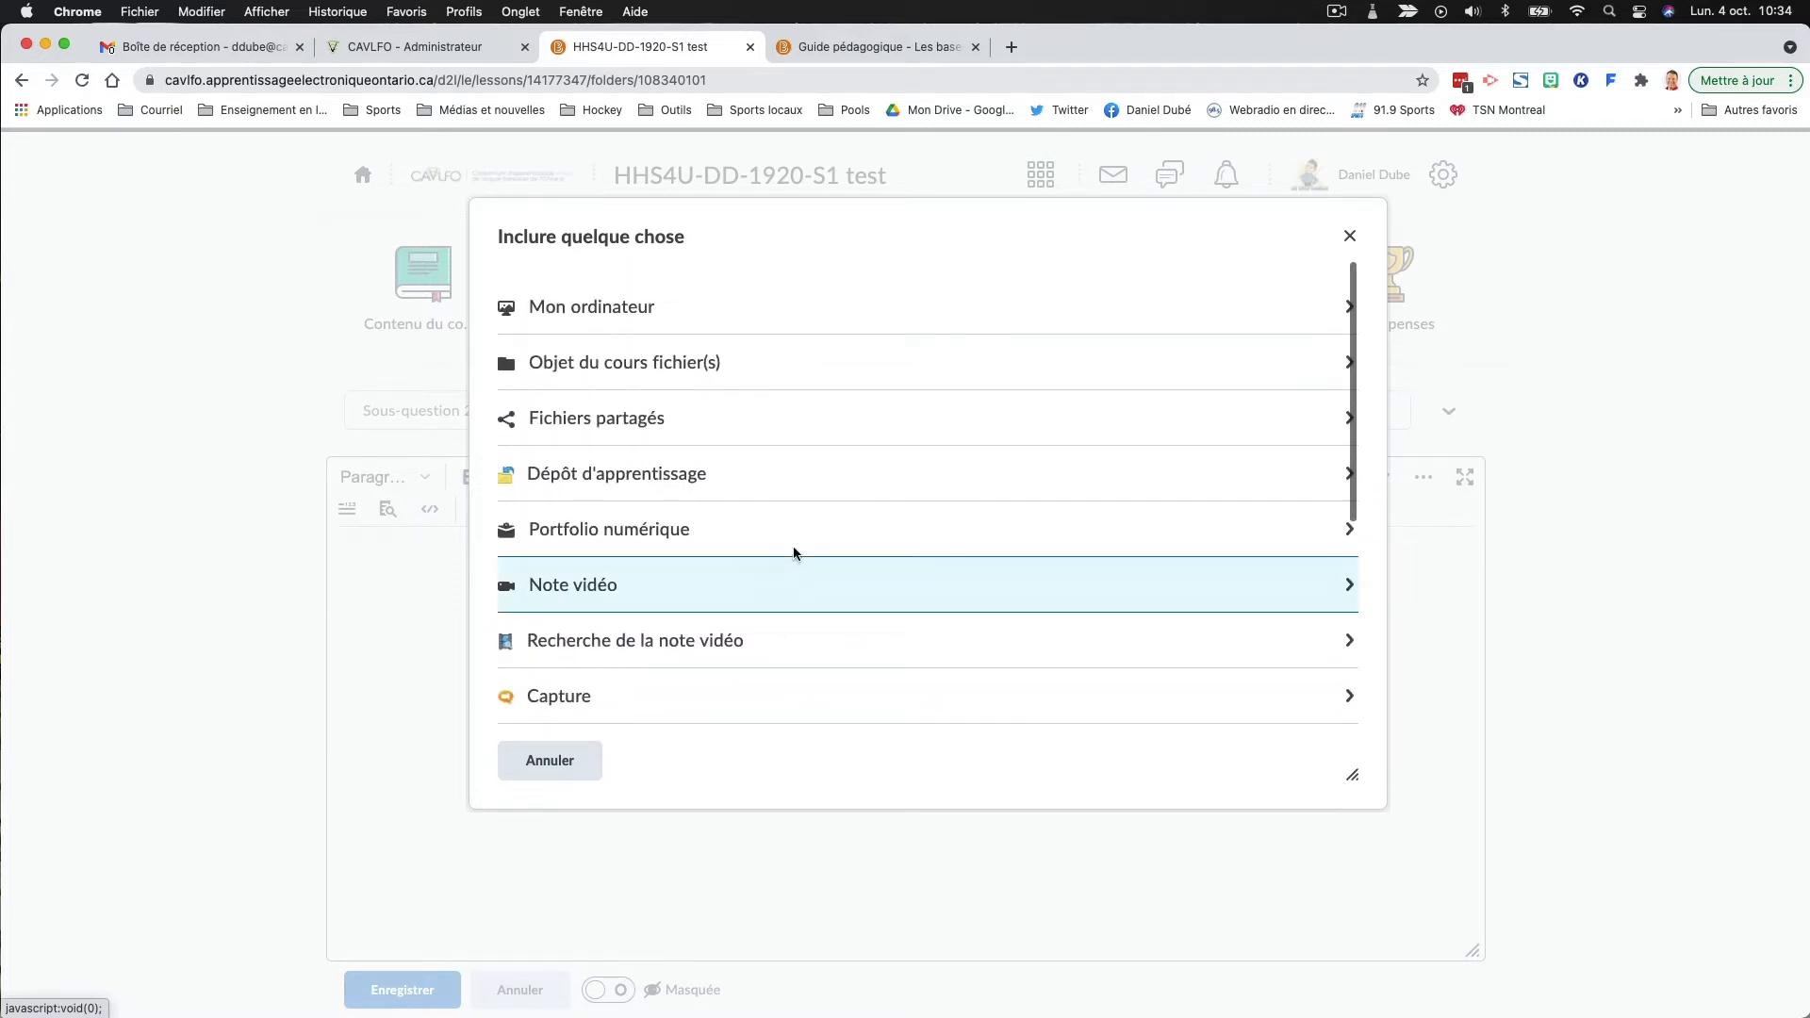
click(613, 309)
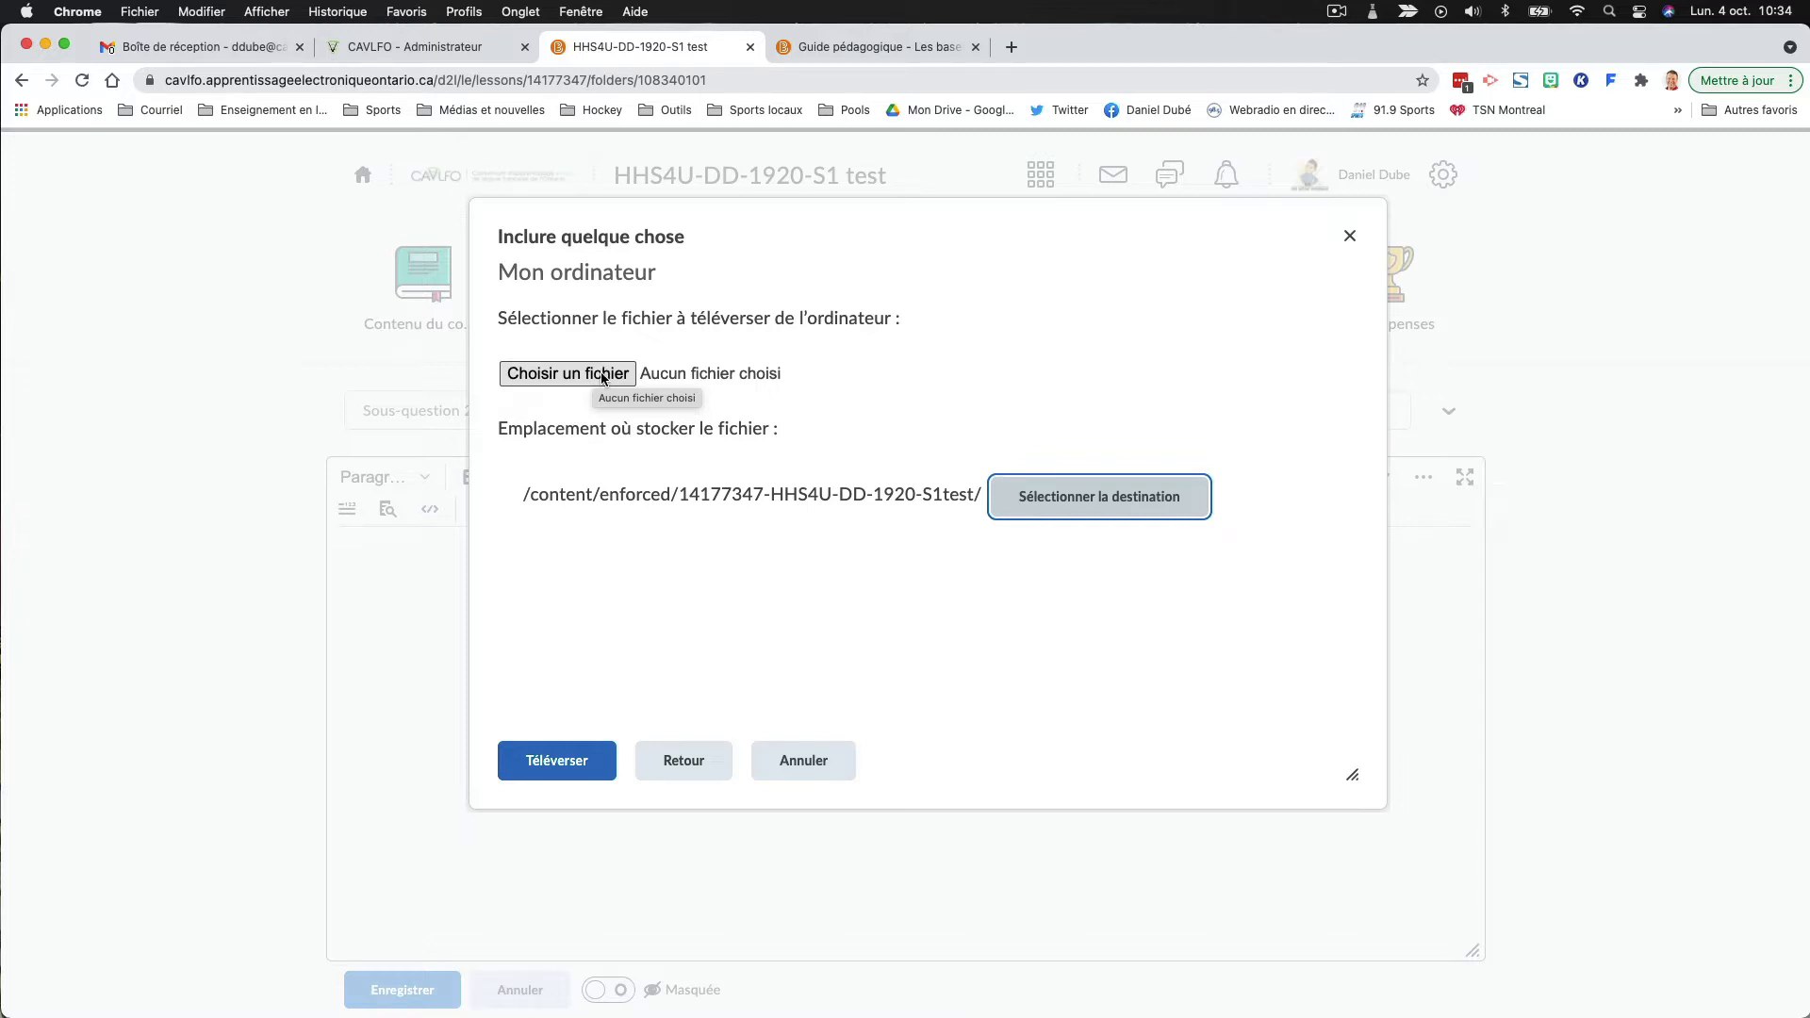
click(604, 377)
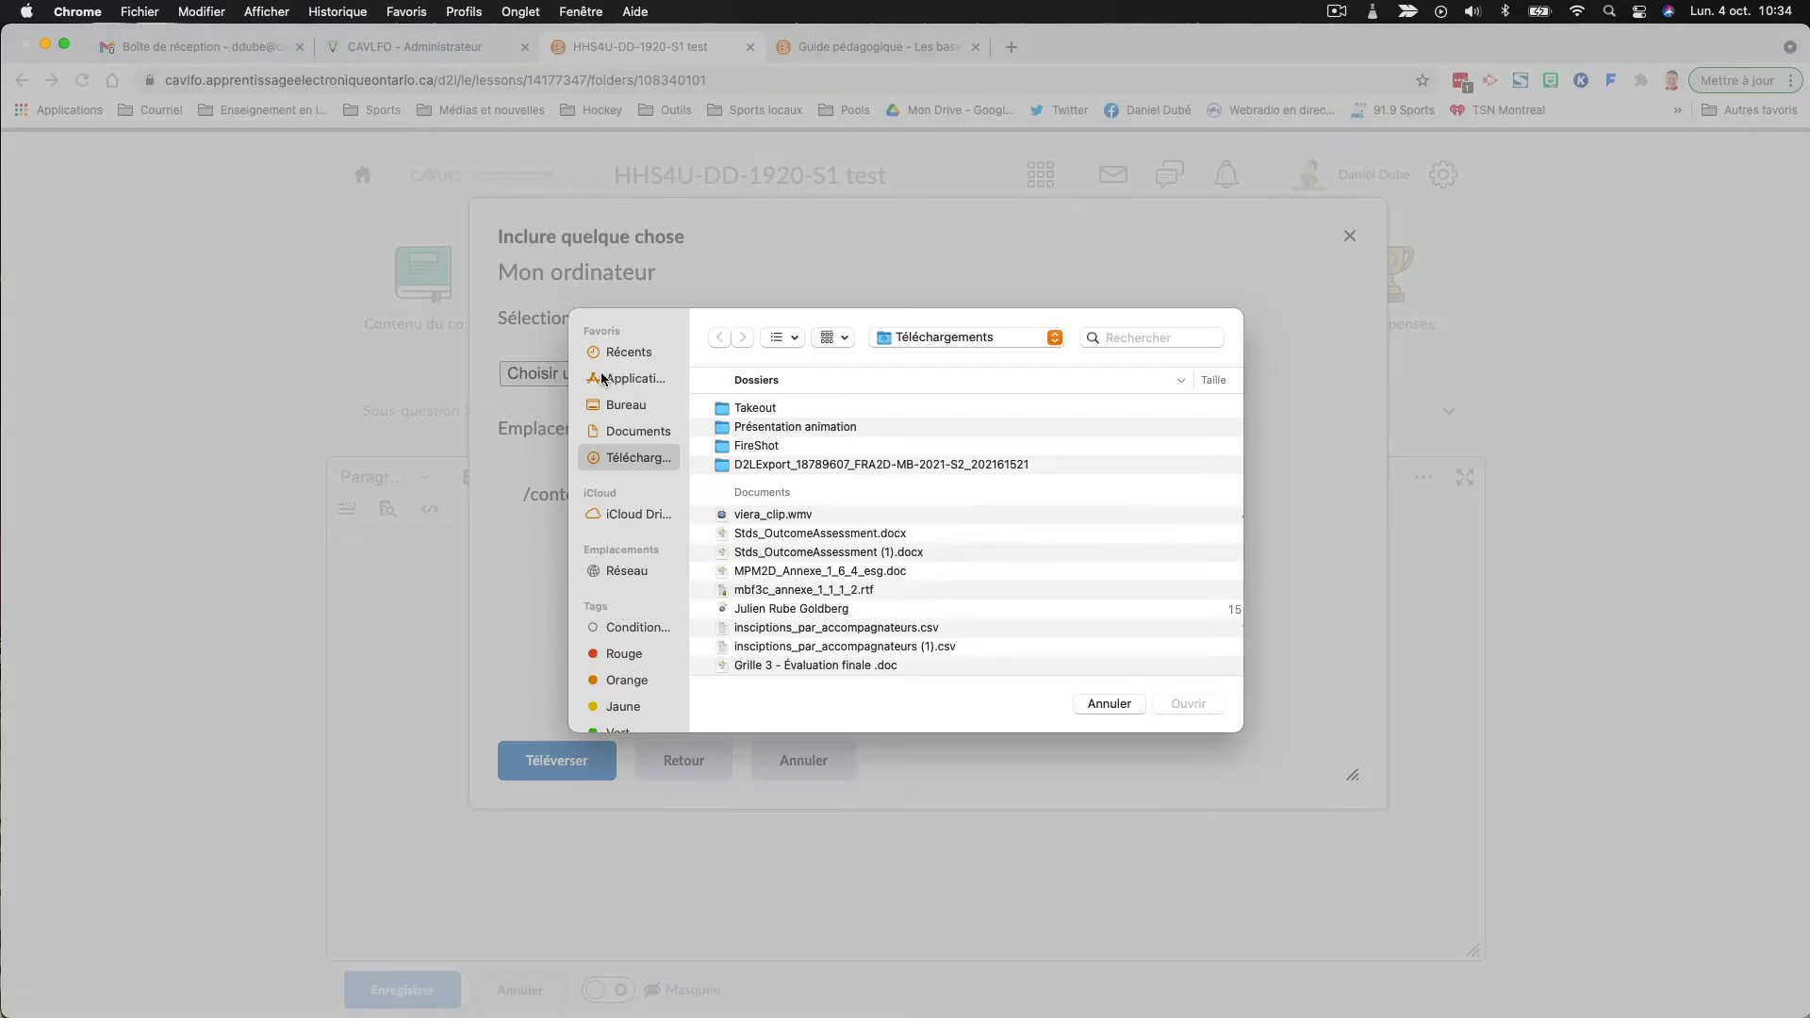
scroll(773, 481, down, 5)
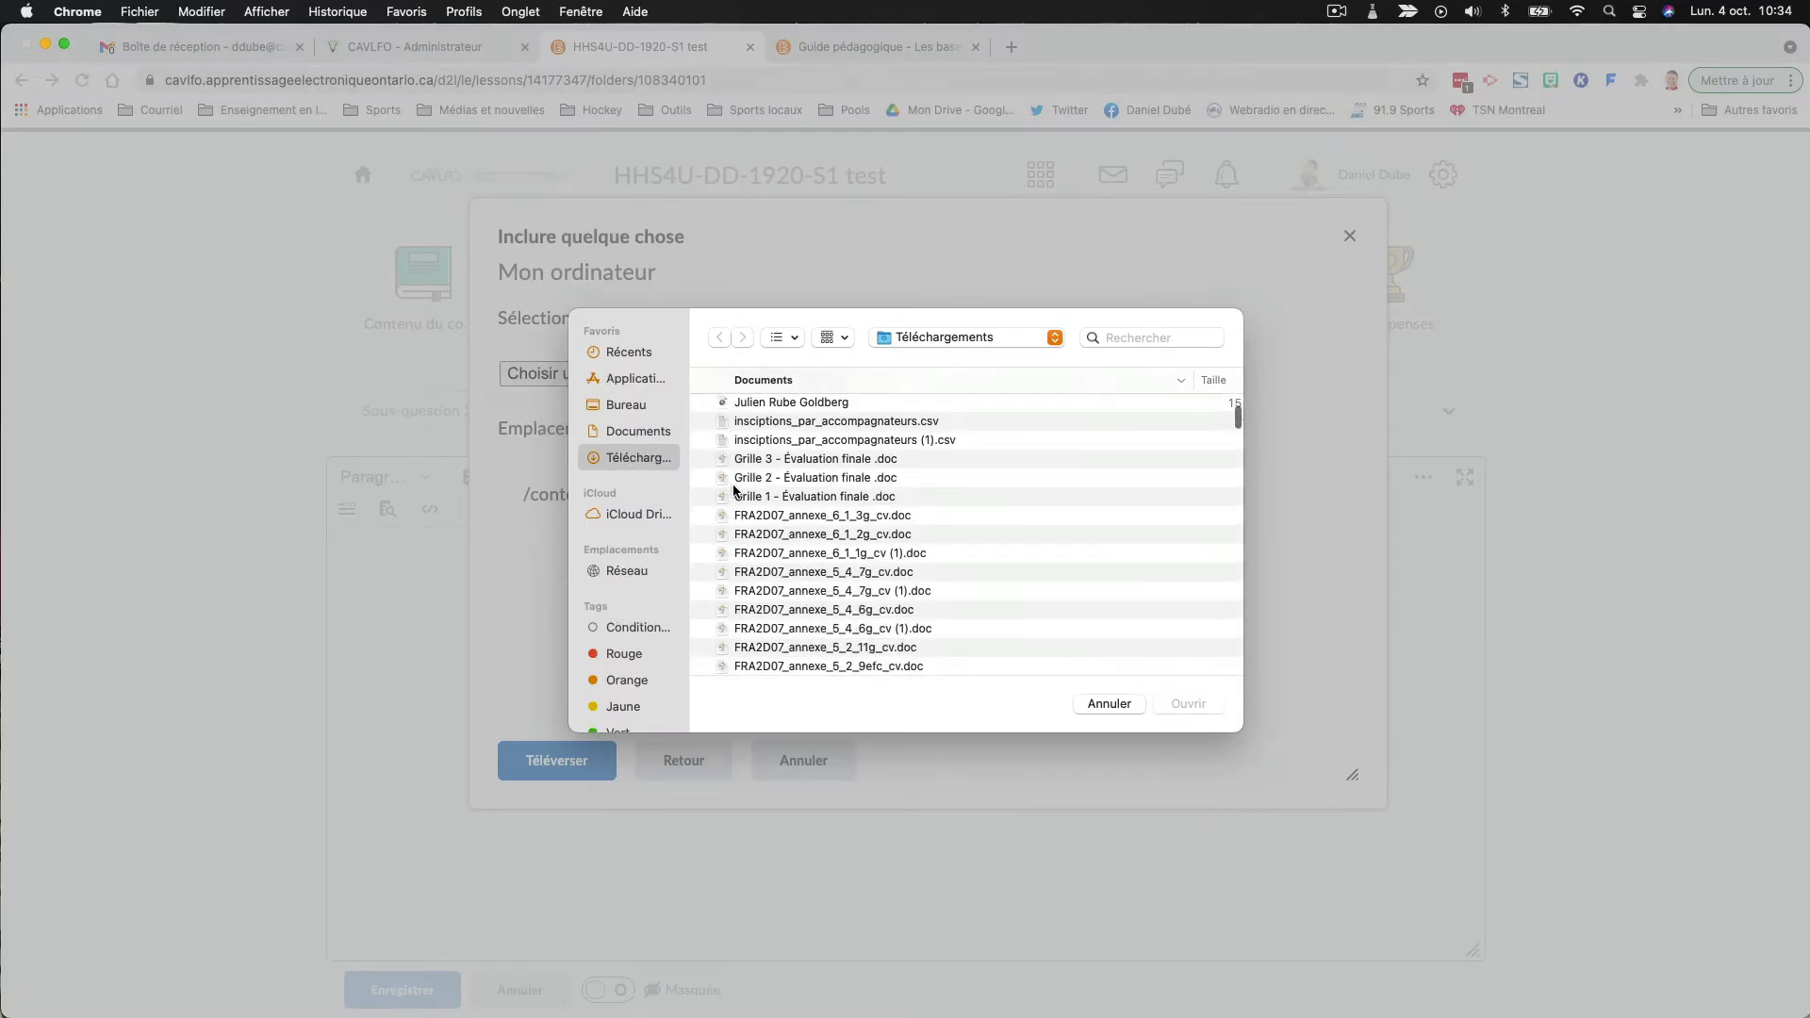
click(817, 456)
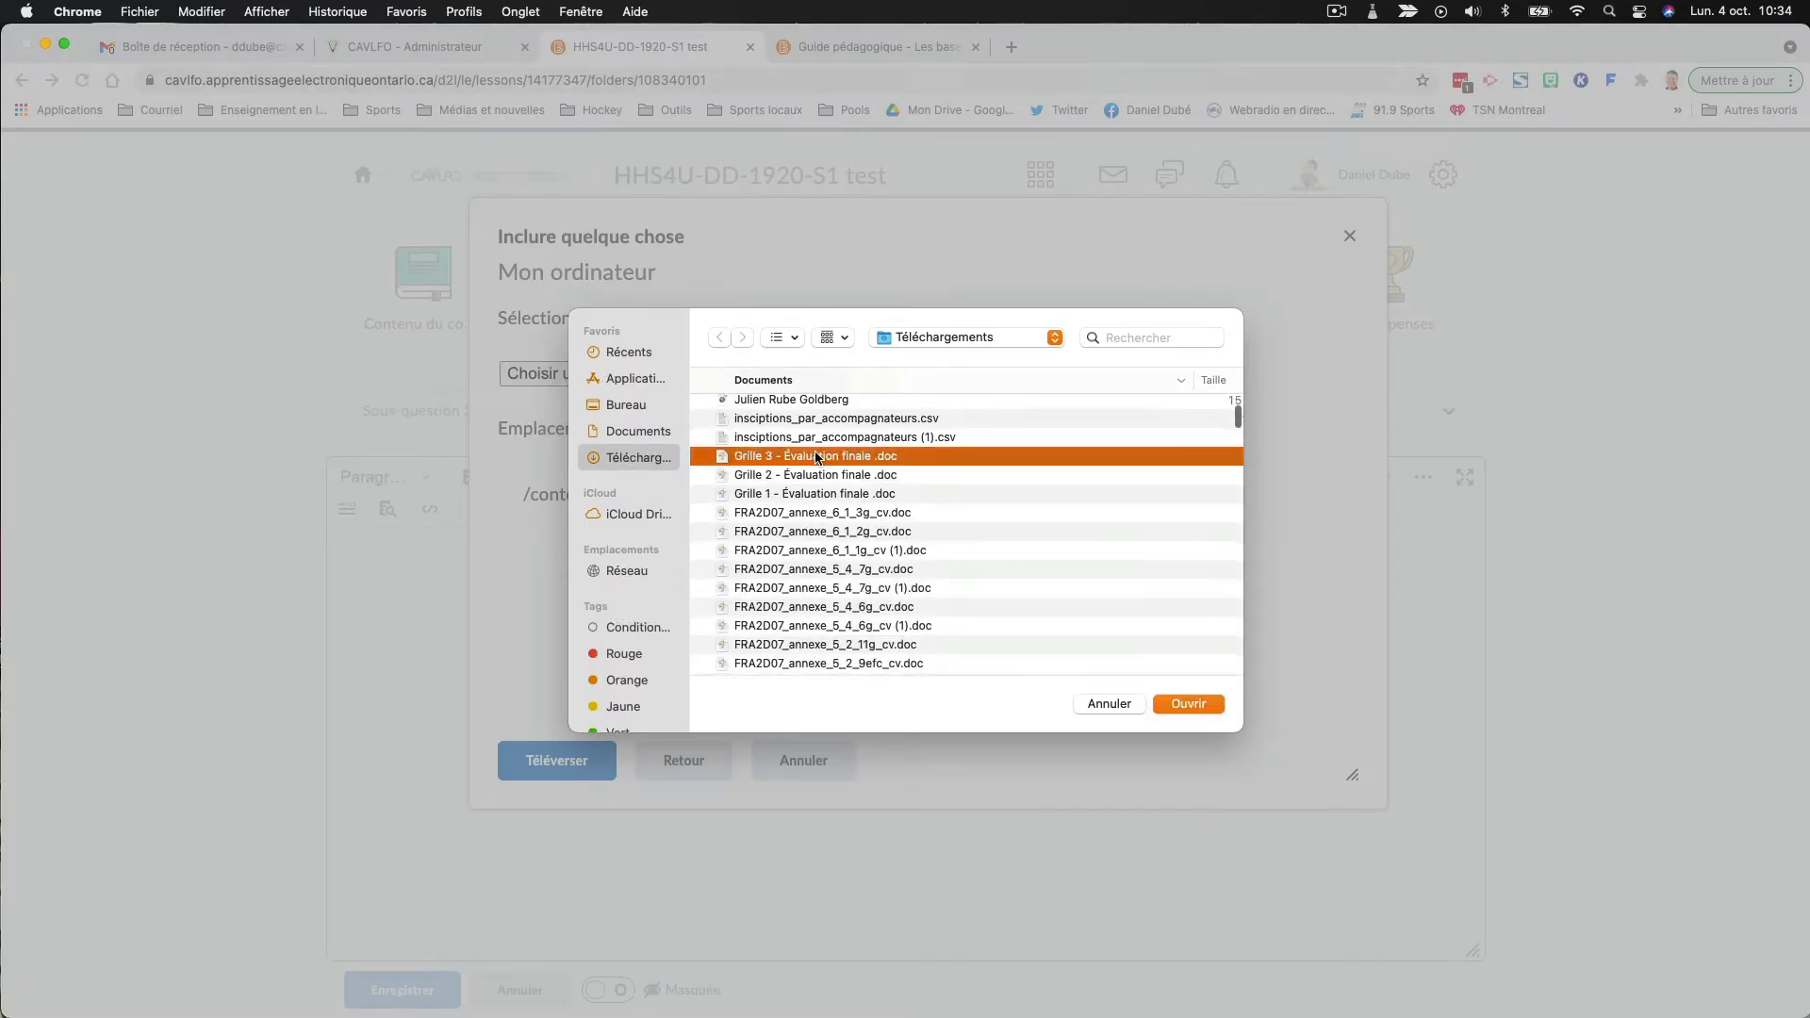
click(1185, 707)
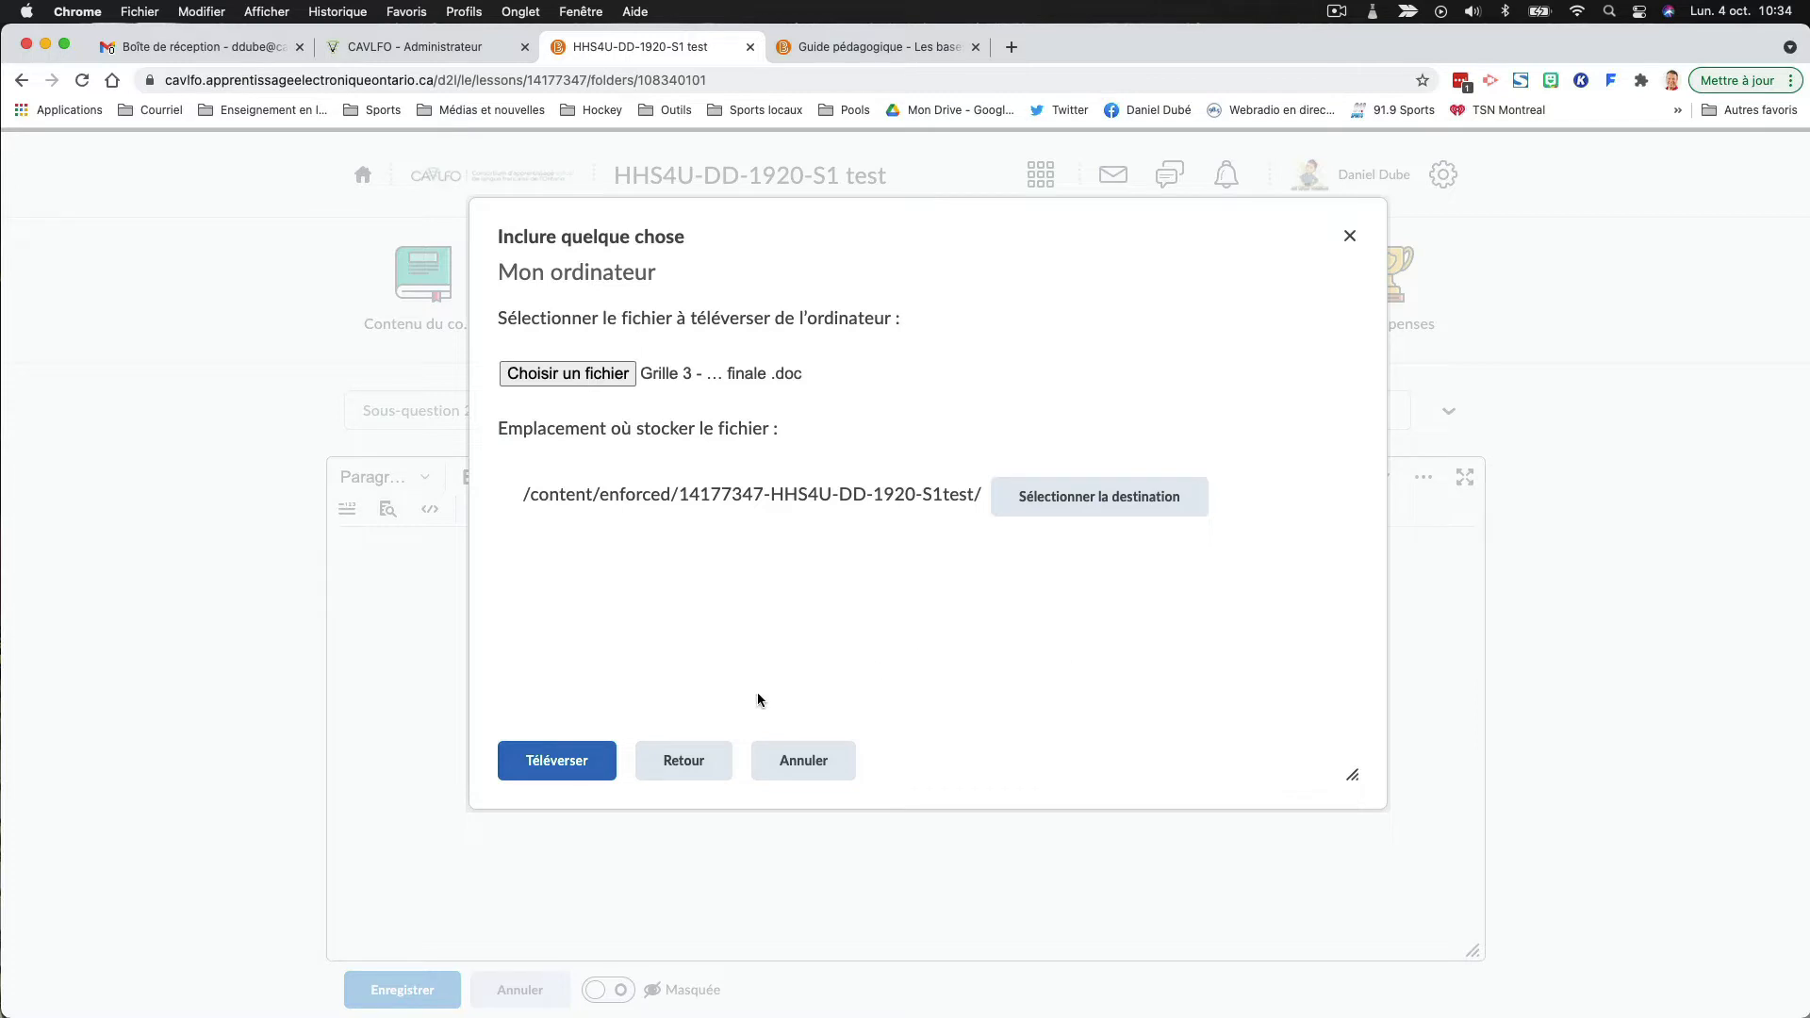
click(571, 773)
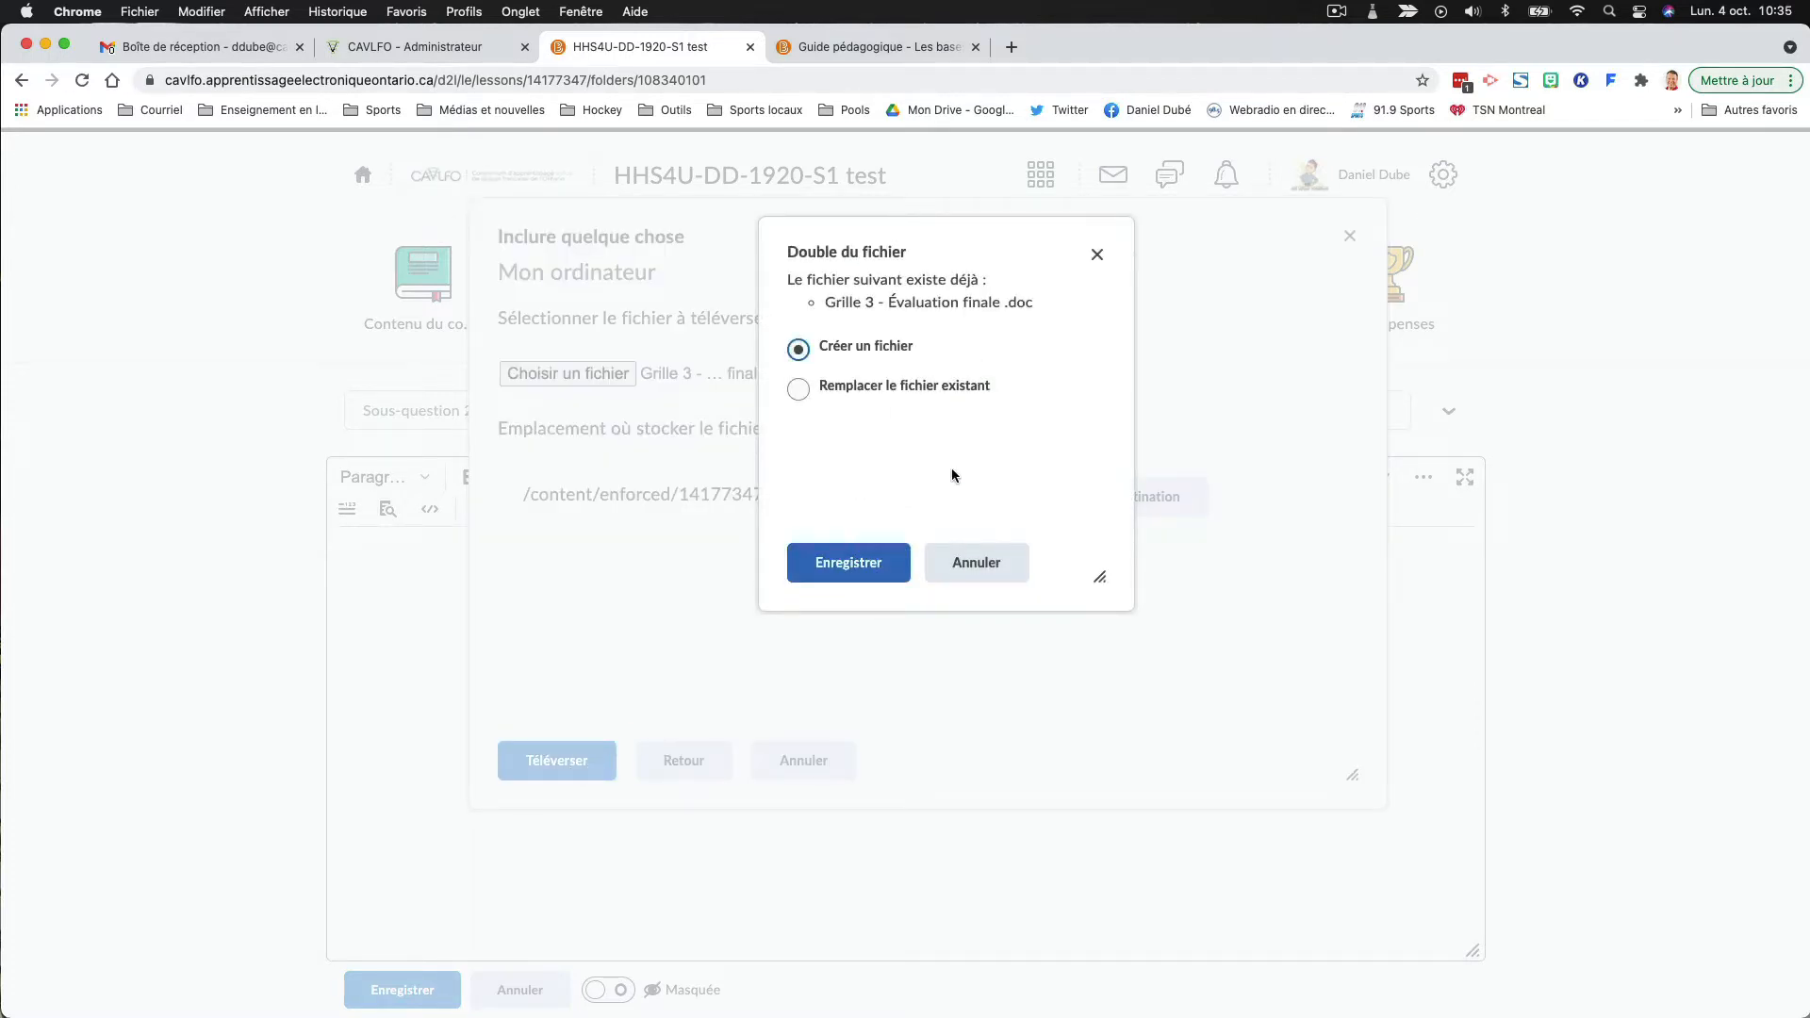
click(977, 575)
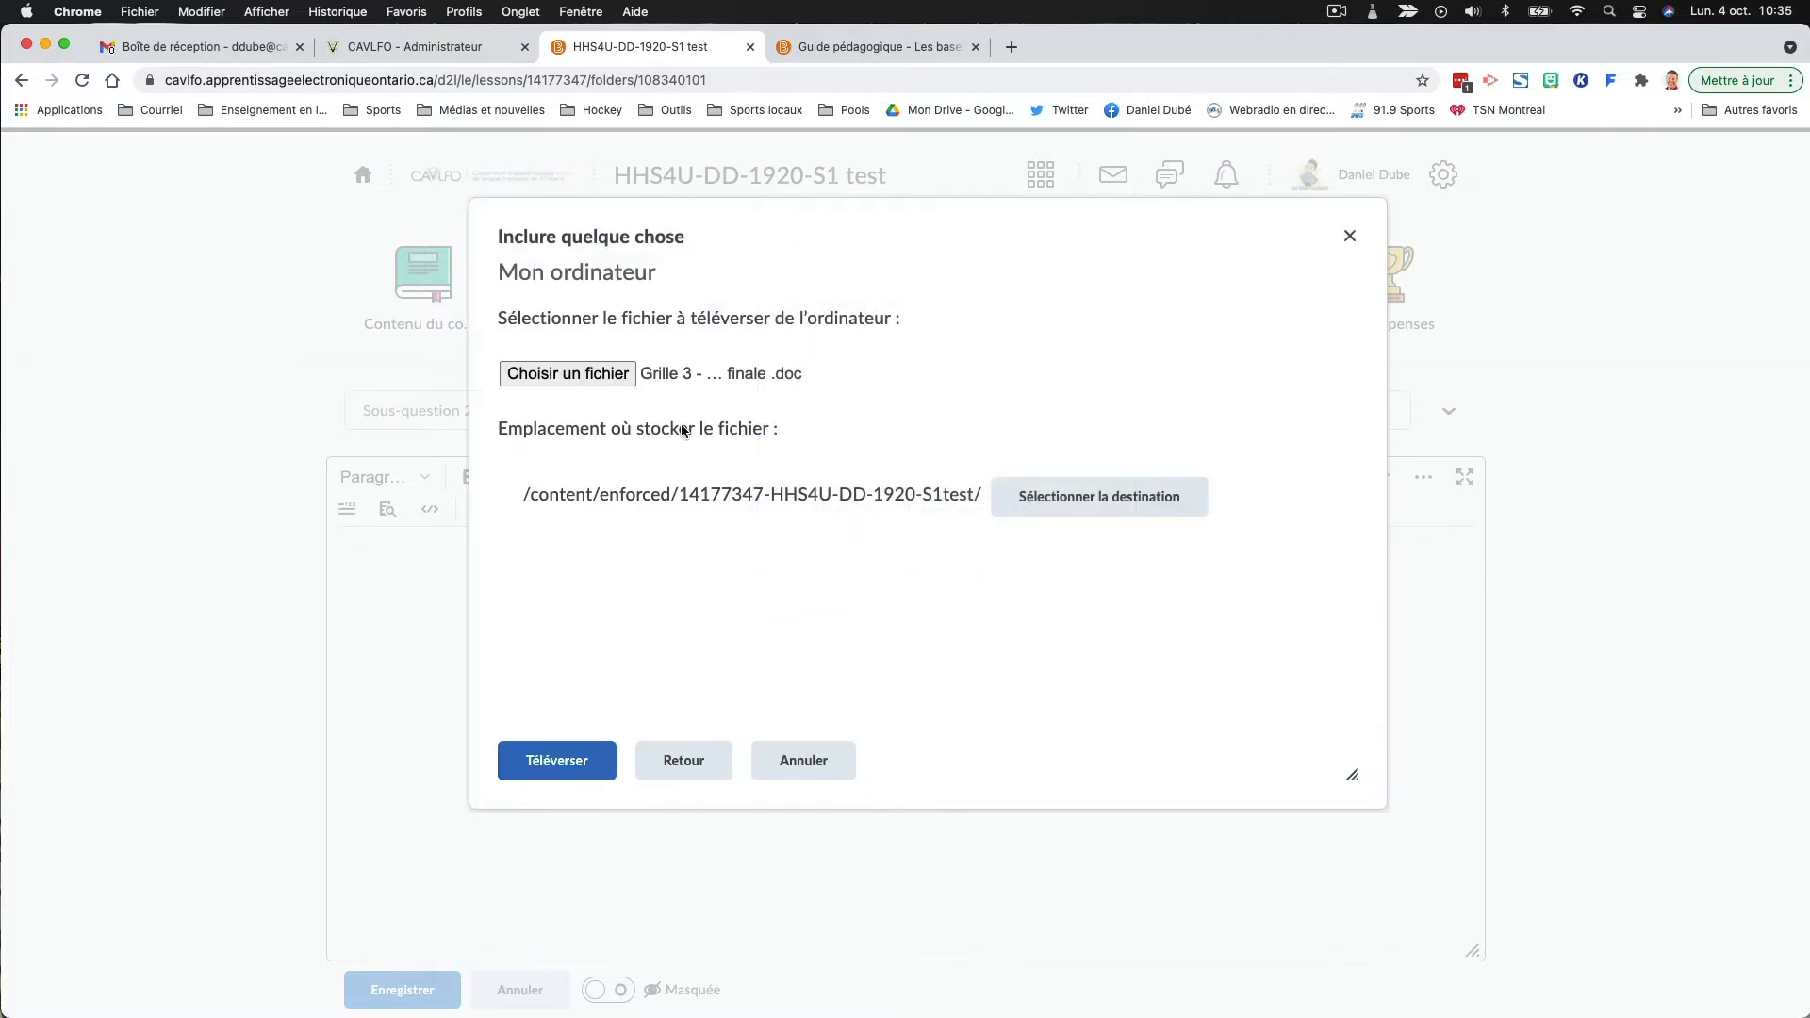
- Choose "Grille 2 - Évaluation finale .doc" from the Téléchargements folder and upload it to the course files
scroll(871, 614, down, 5)
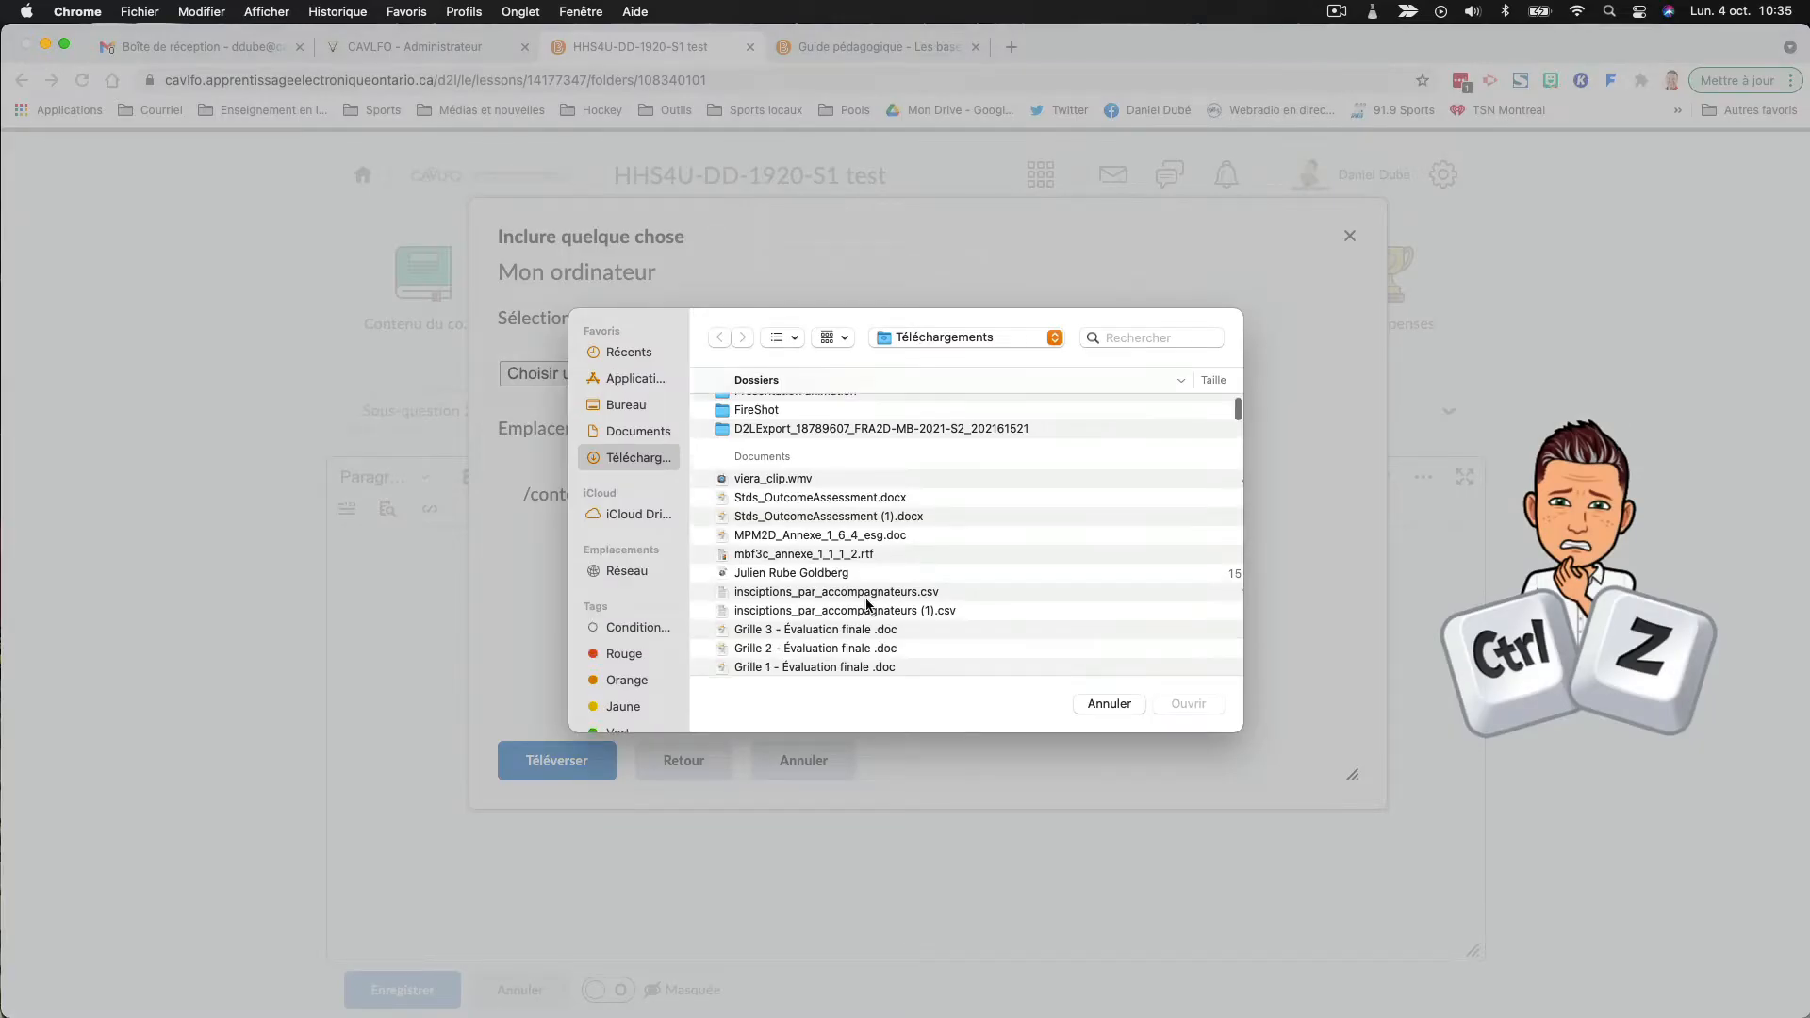
click(826, 440)
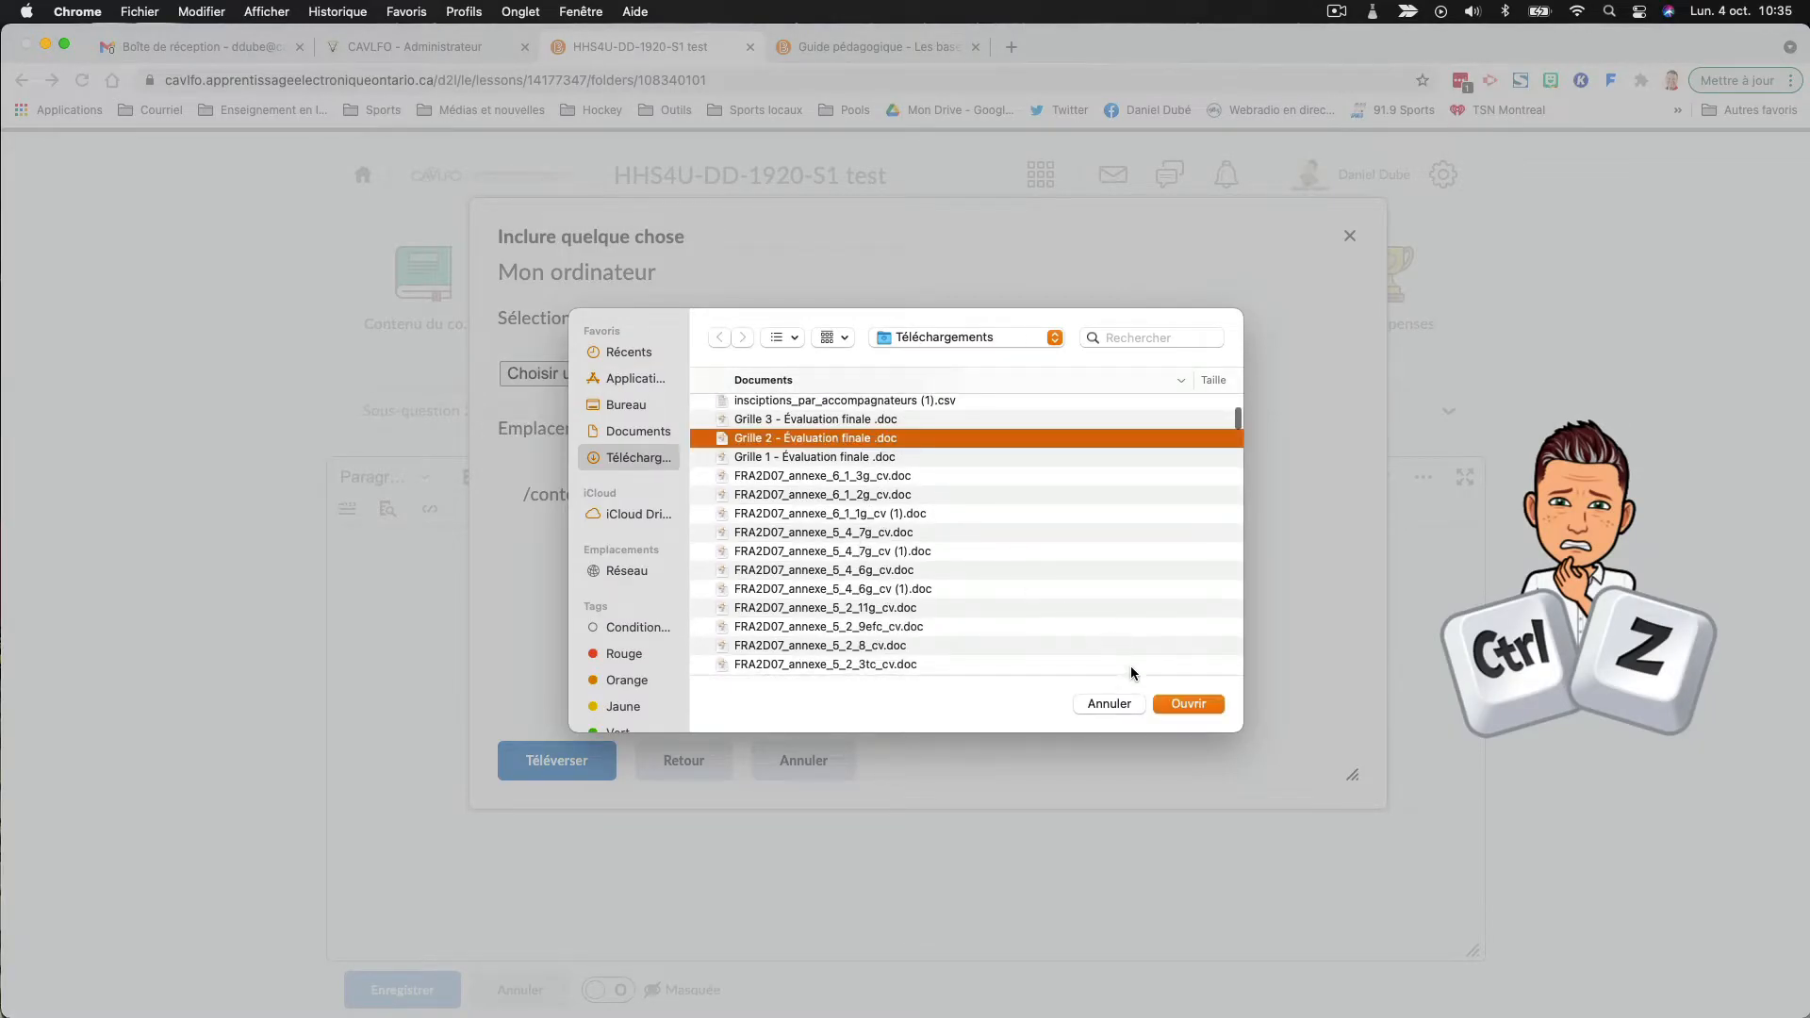
click(1165, 703)
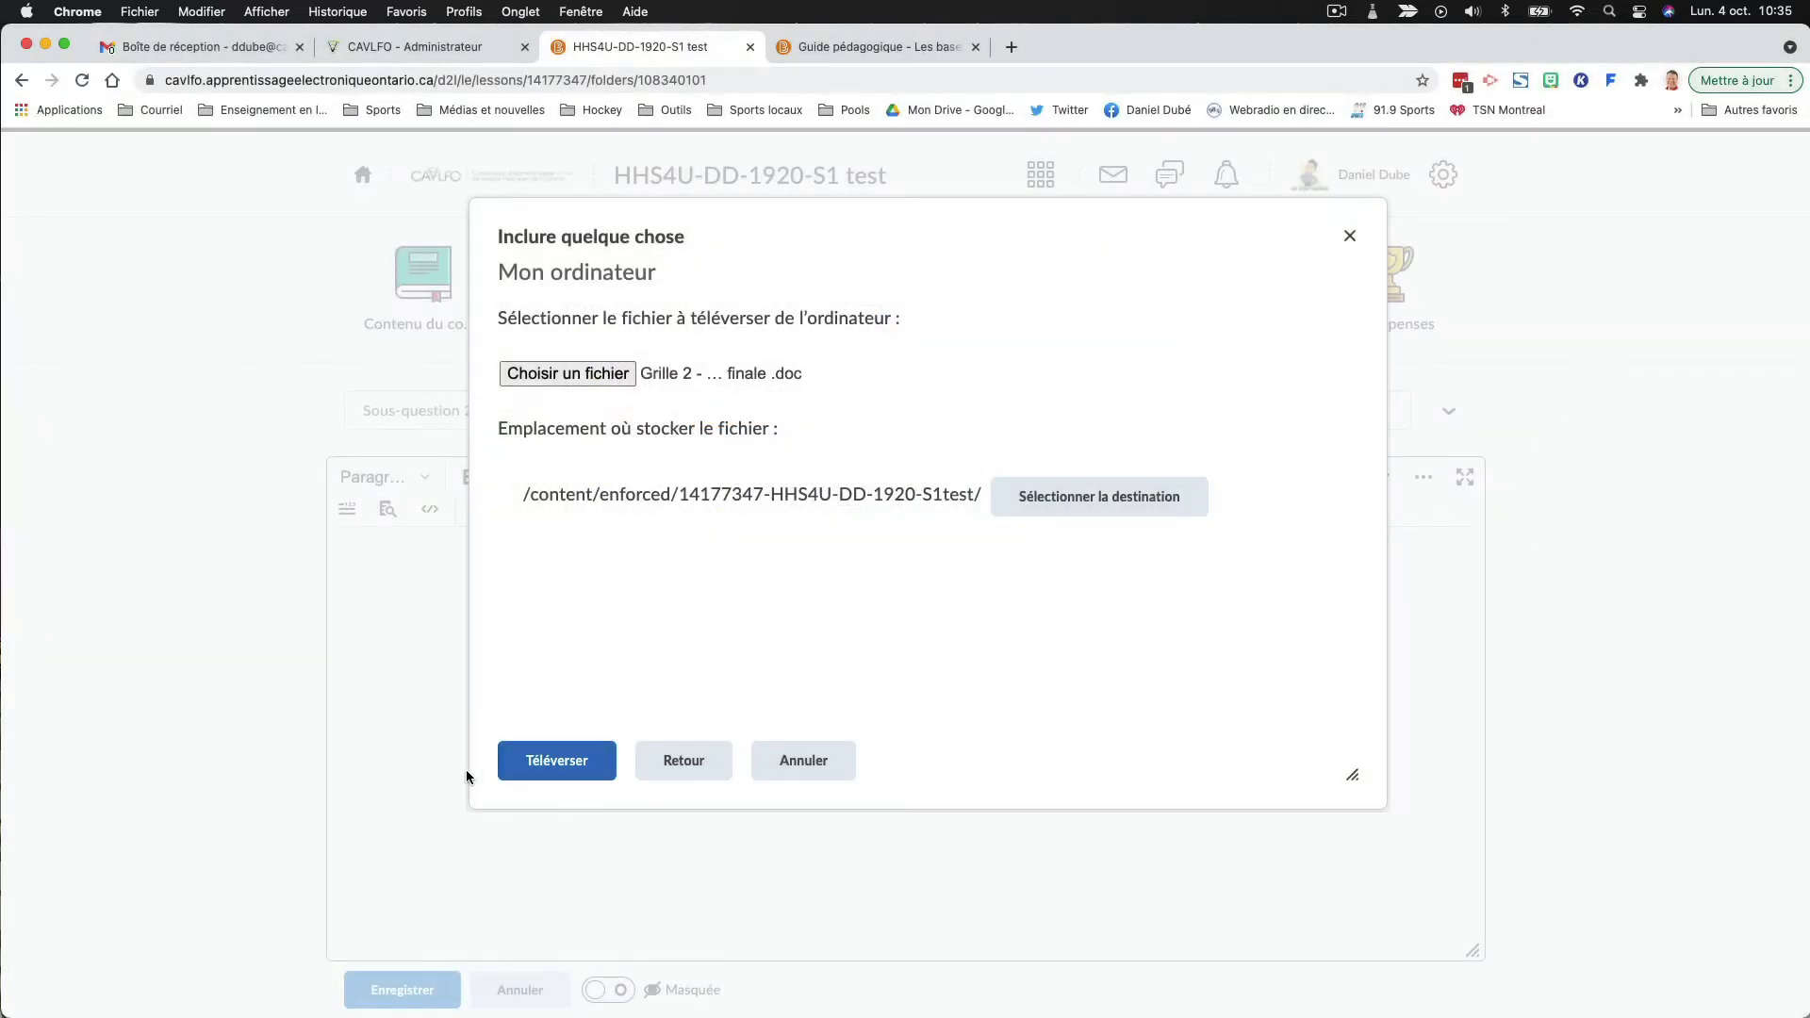
click(510, 768)
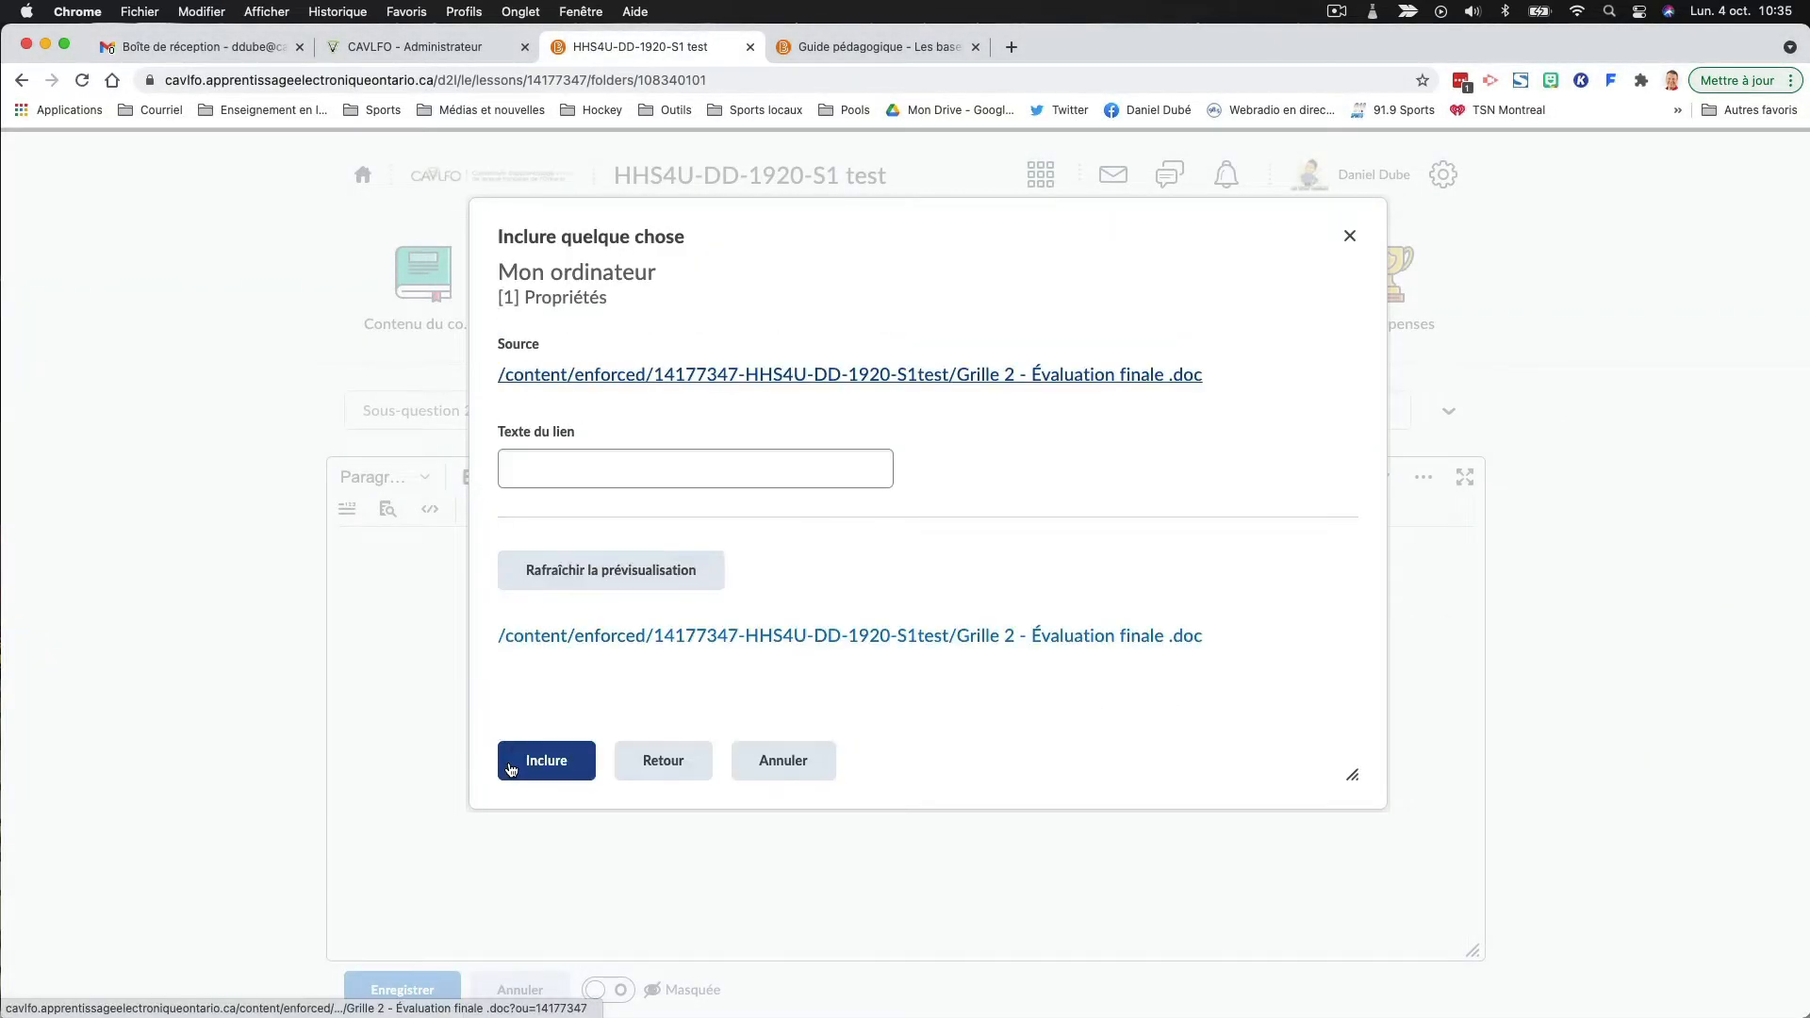
- Set the link text to "Corrigé sous-question 2.2.1", insert the file link into the page and save the document
click(531, 461)
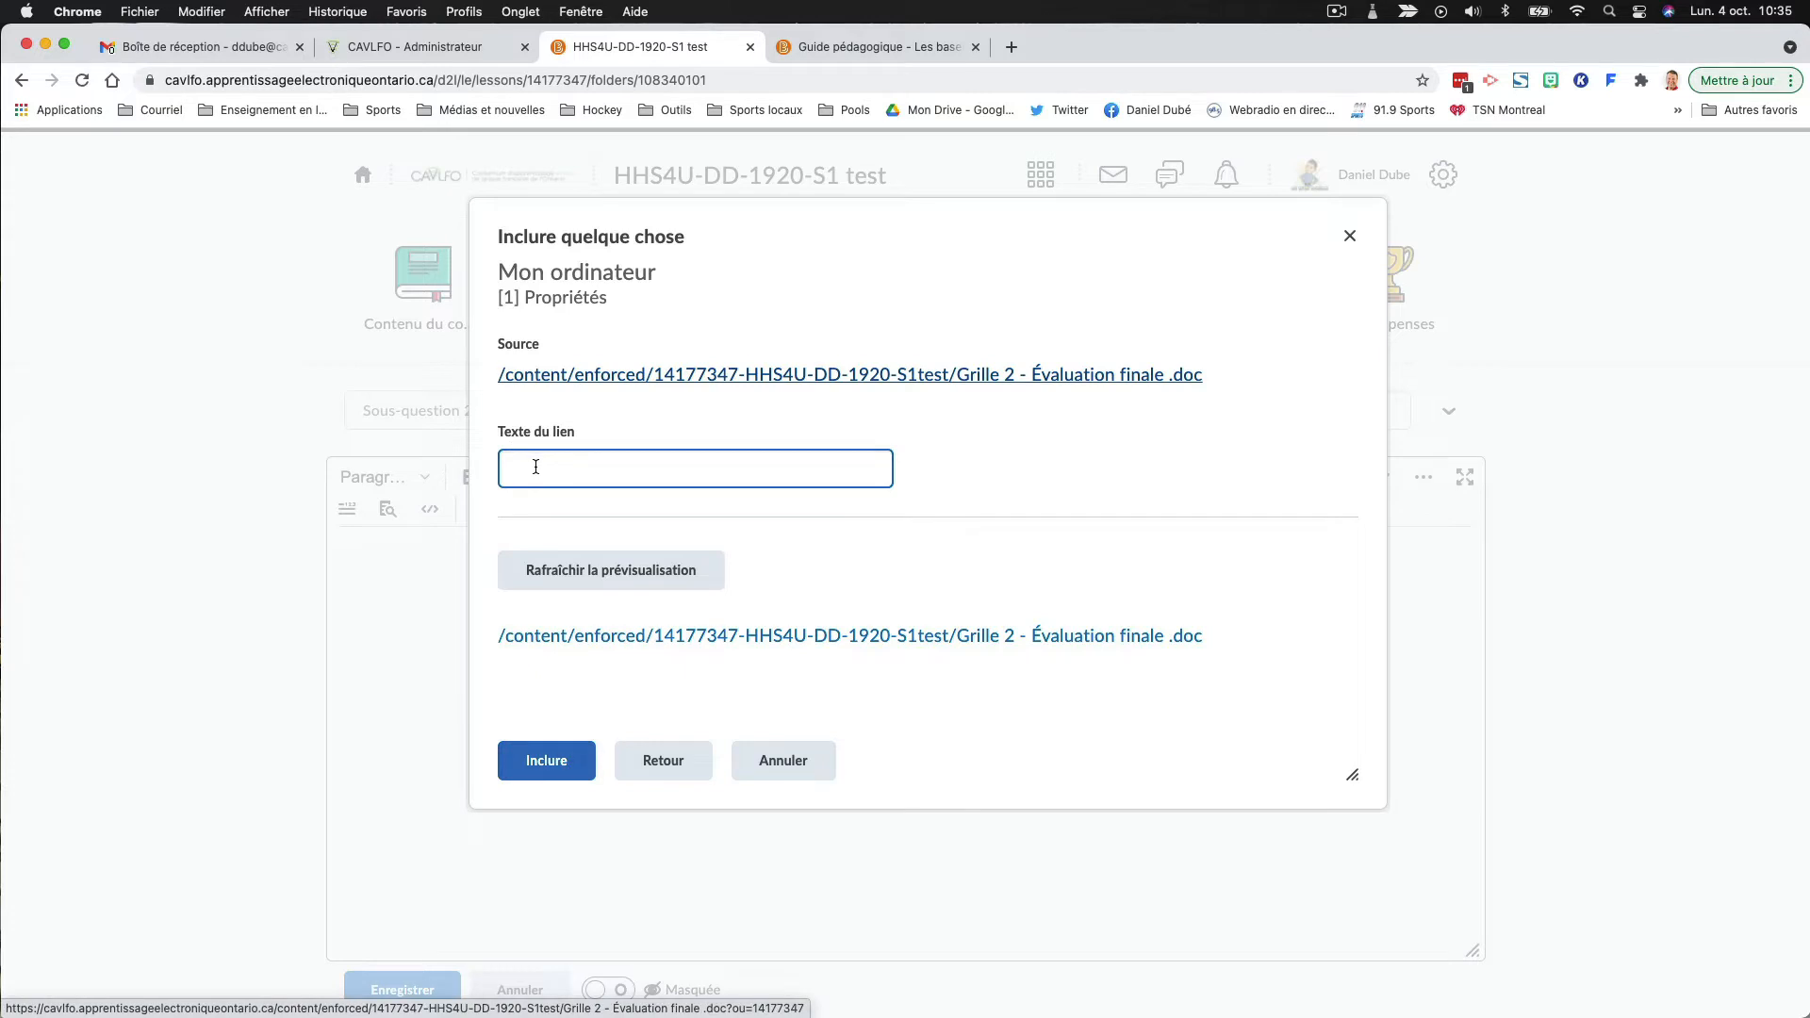
click(611, 570)
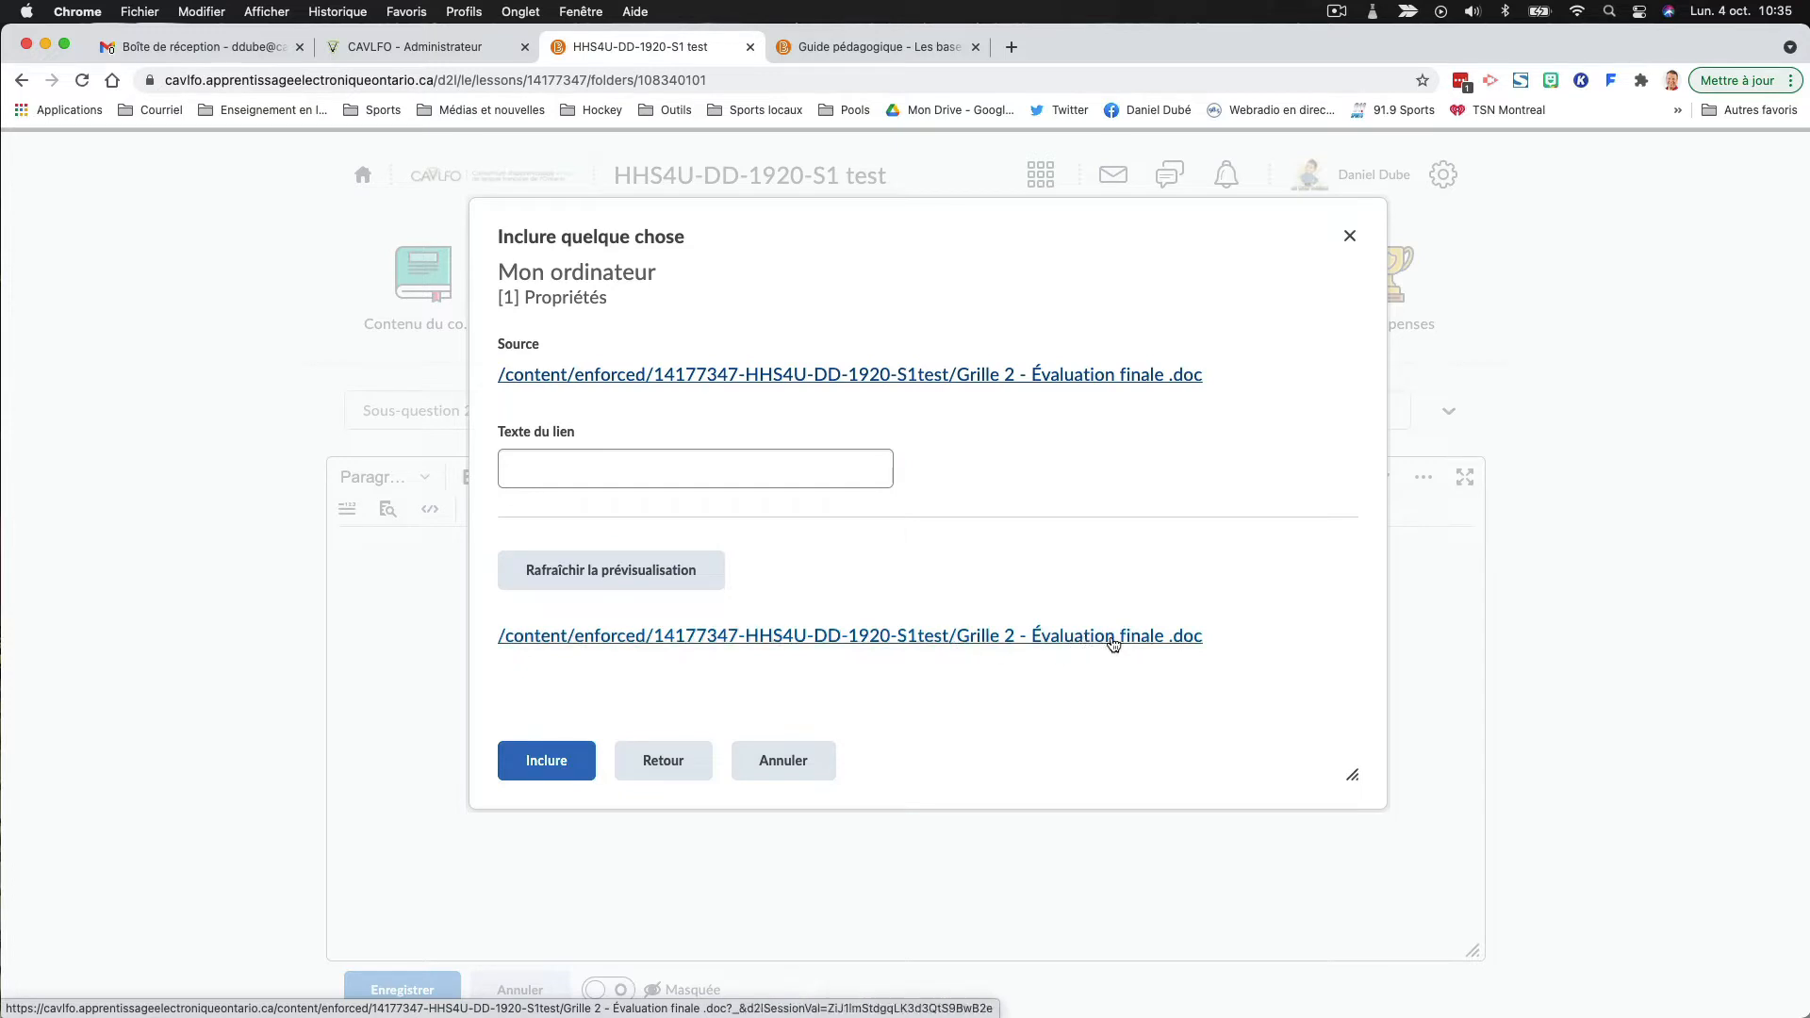
click(594, 469)
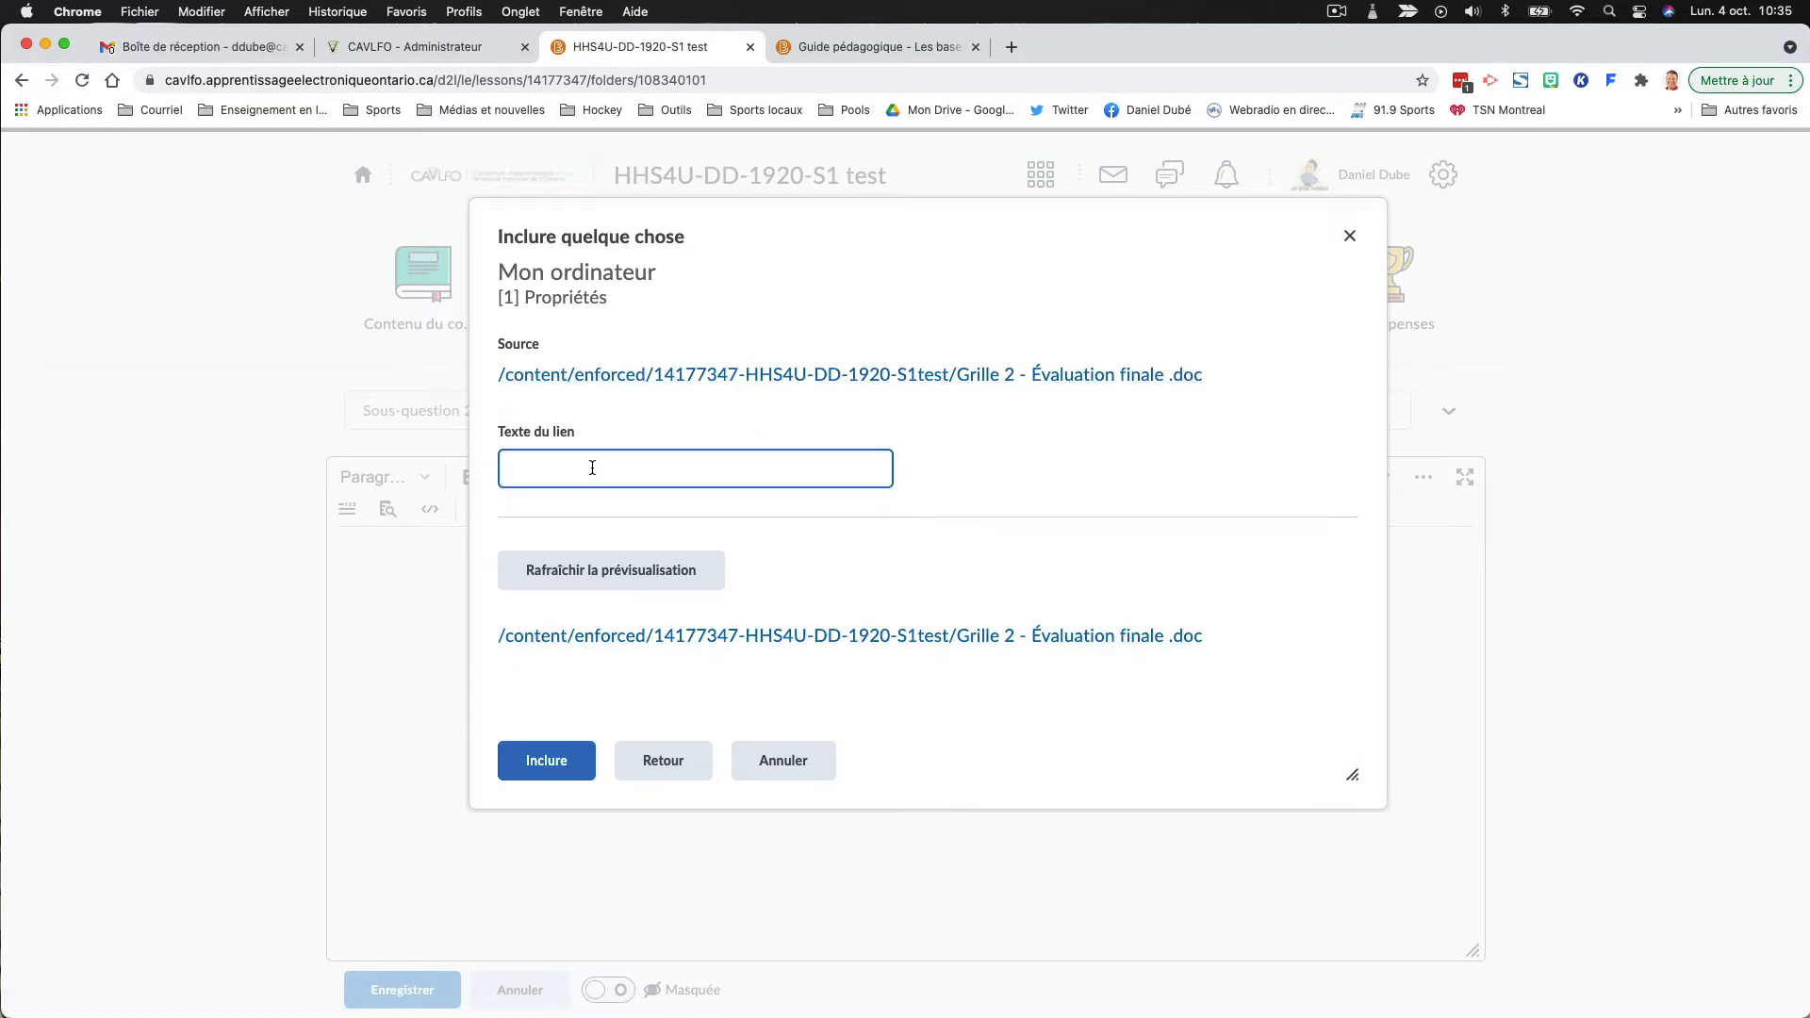
text(Corrigé sous-question 2.2.1)
click(608, 577)
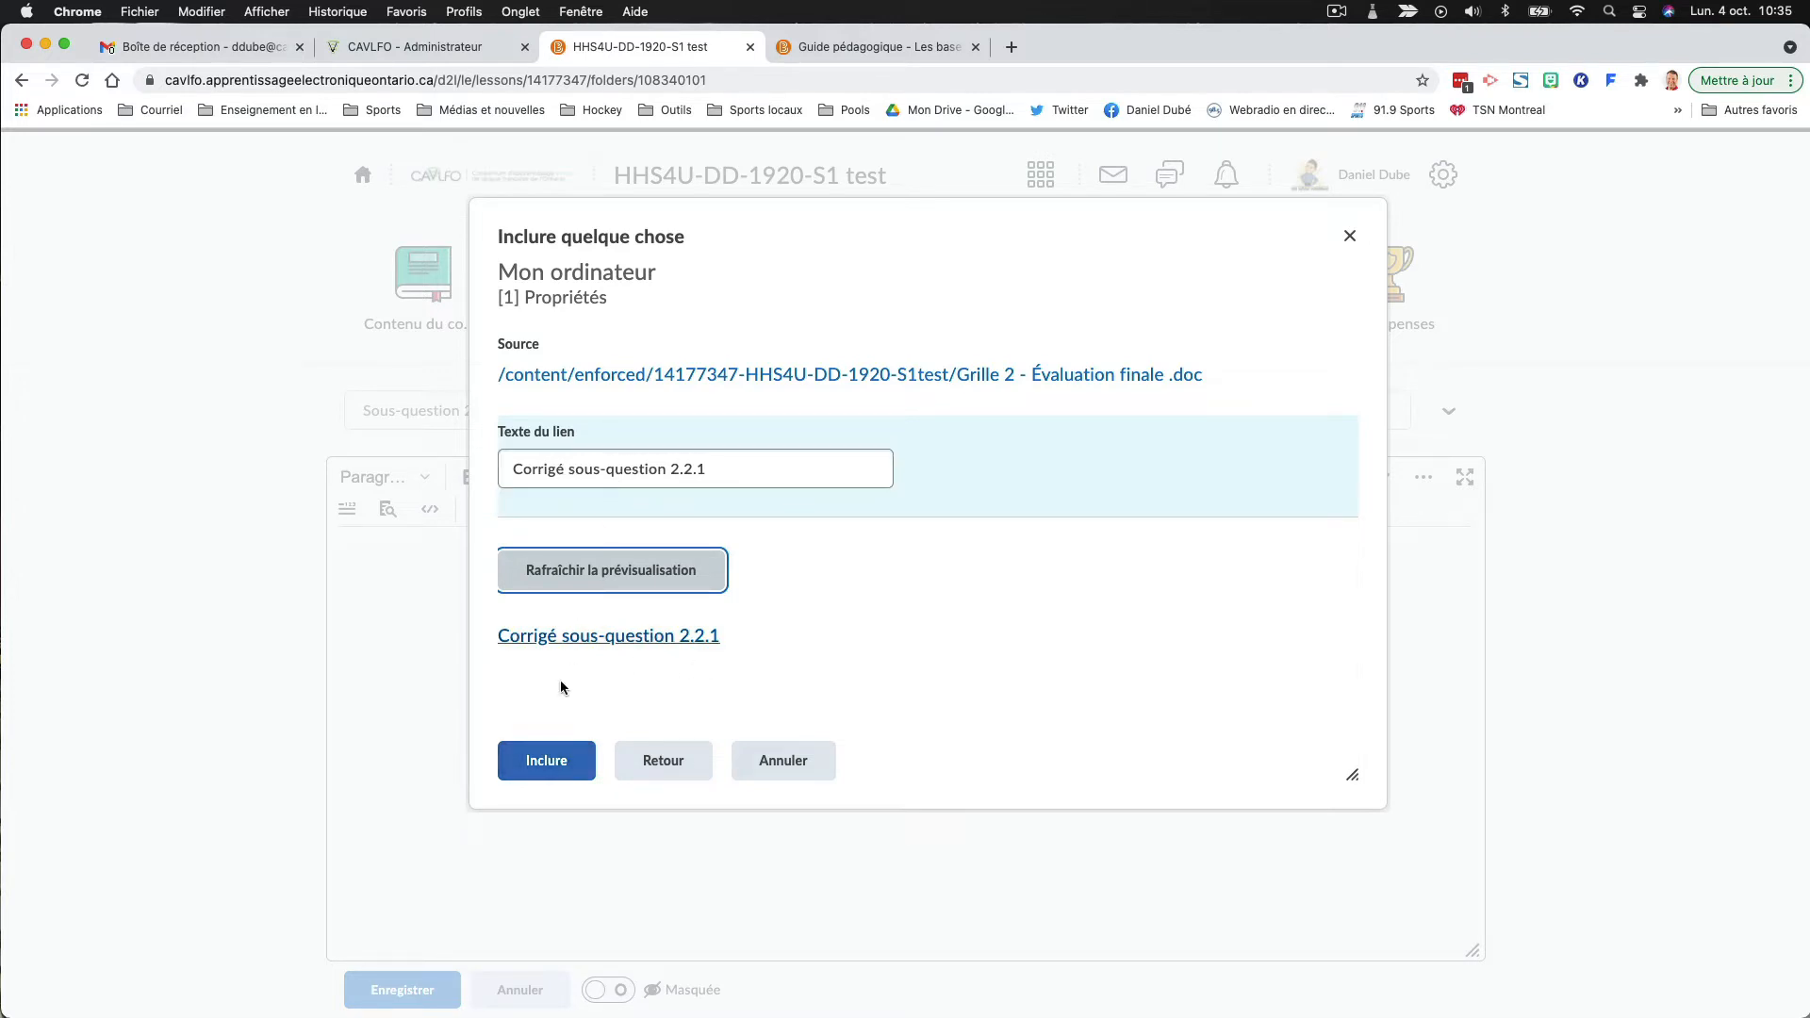
click(549, 760)
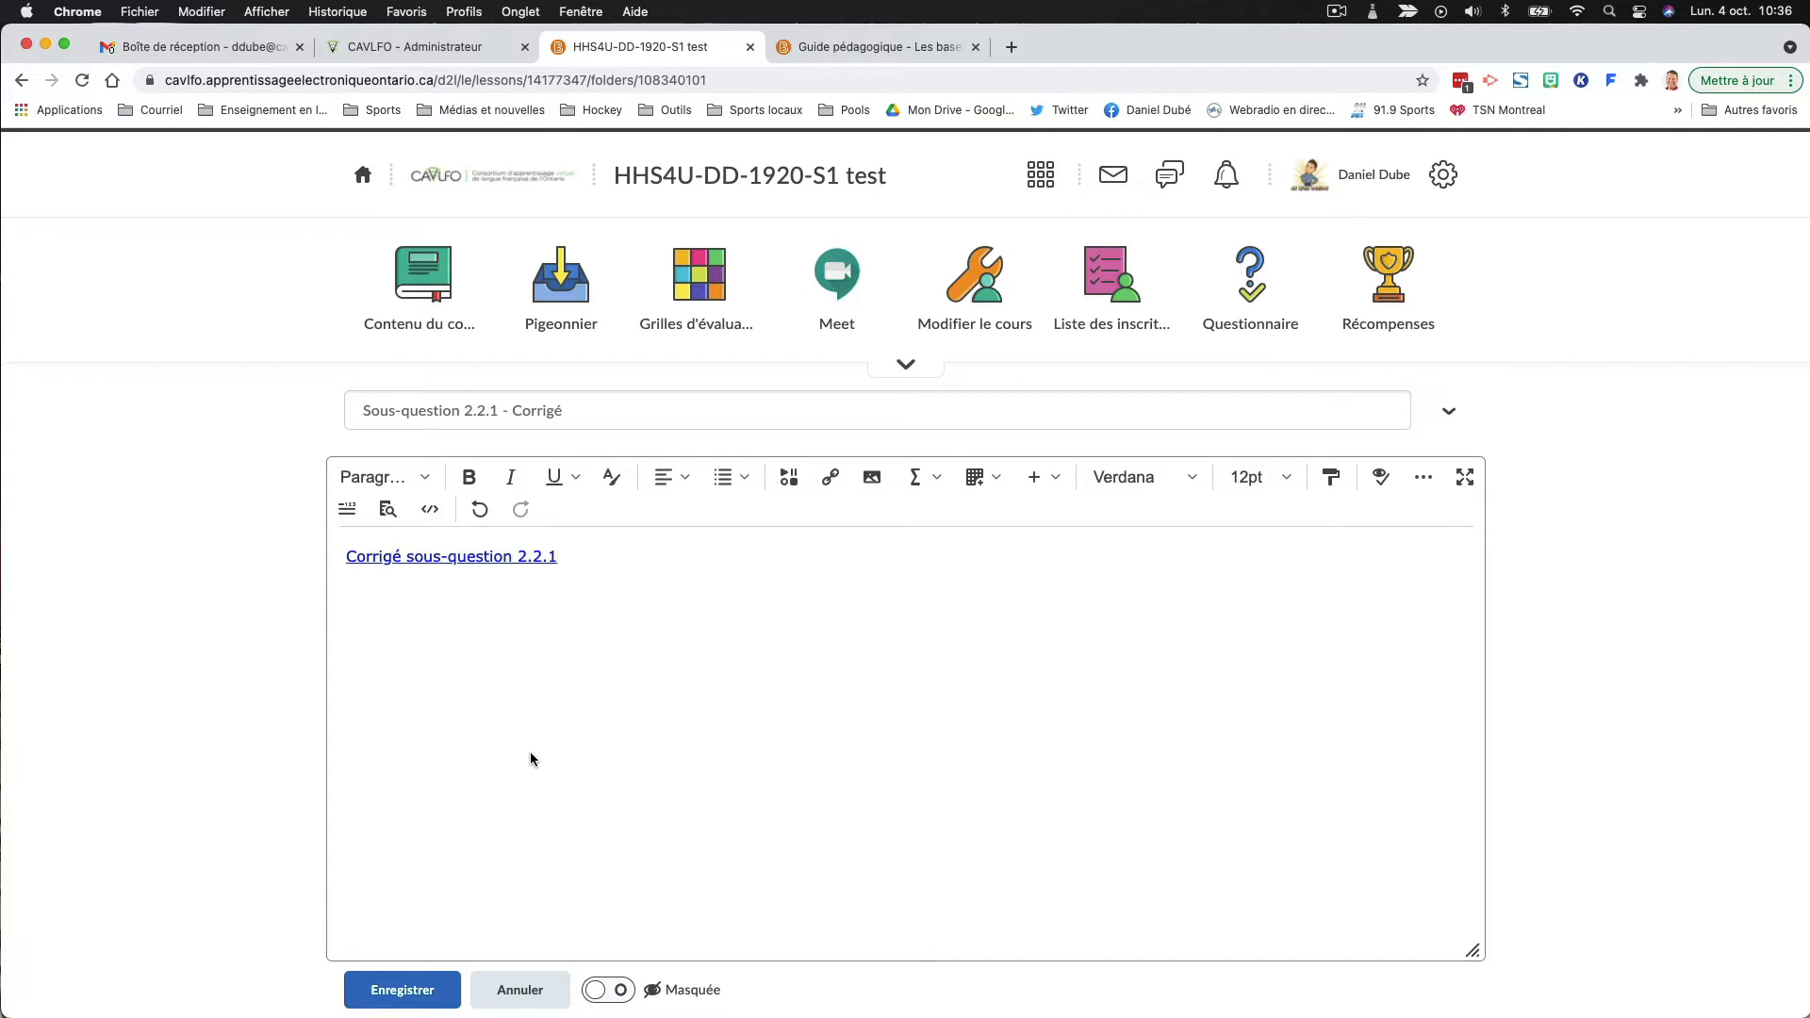
click(421, 989)
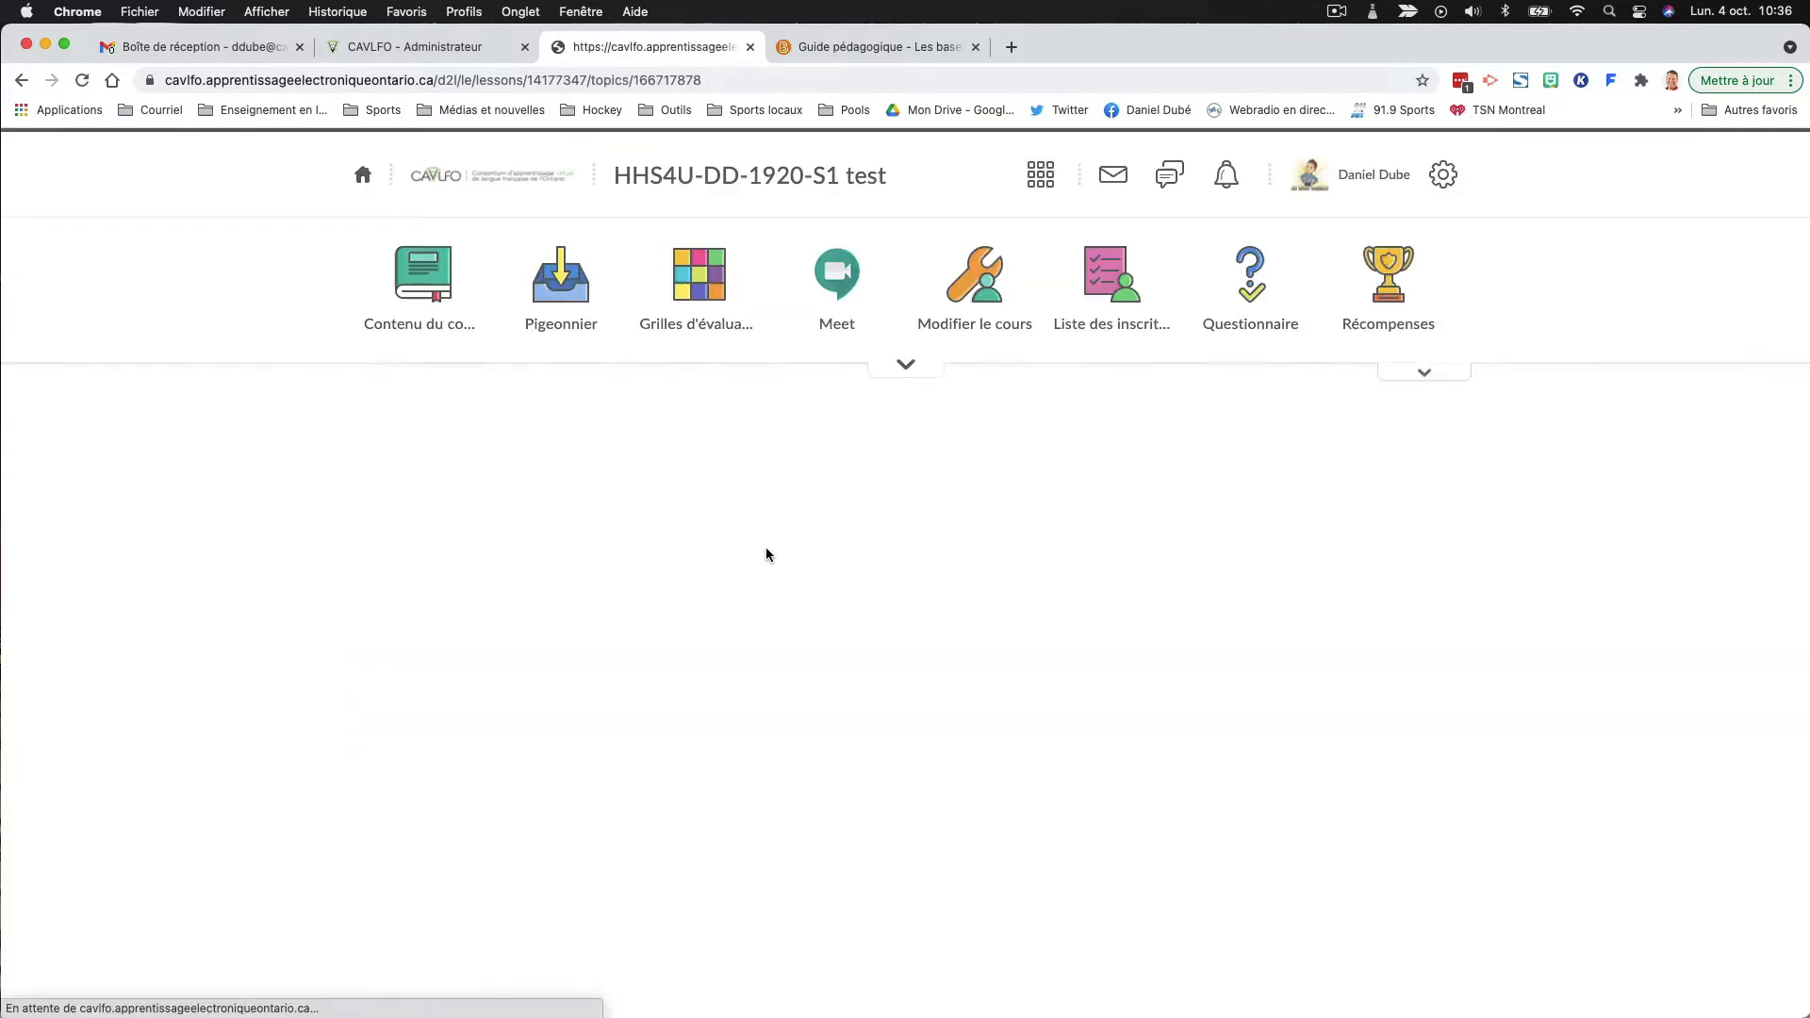
- Move "Sous-question 2.2.1 - Corrigé" directly below "Sous-question 2.2.1" in the course outline and test its file link
scroll(528, 837, down, 5)
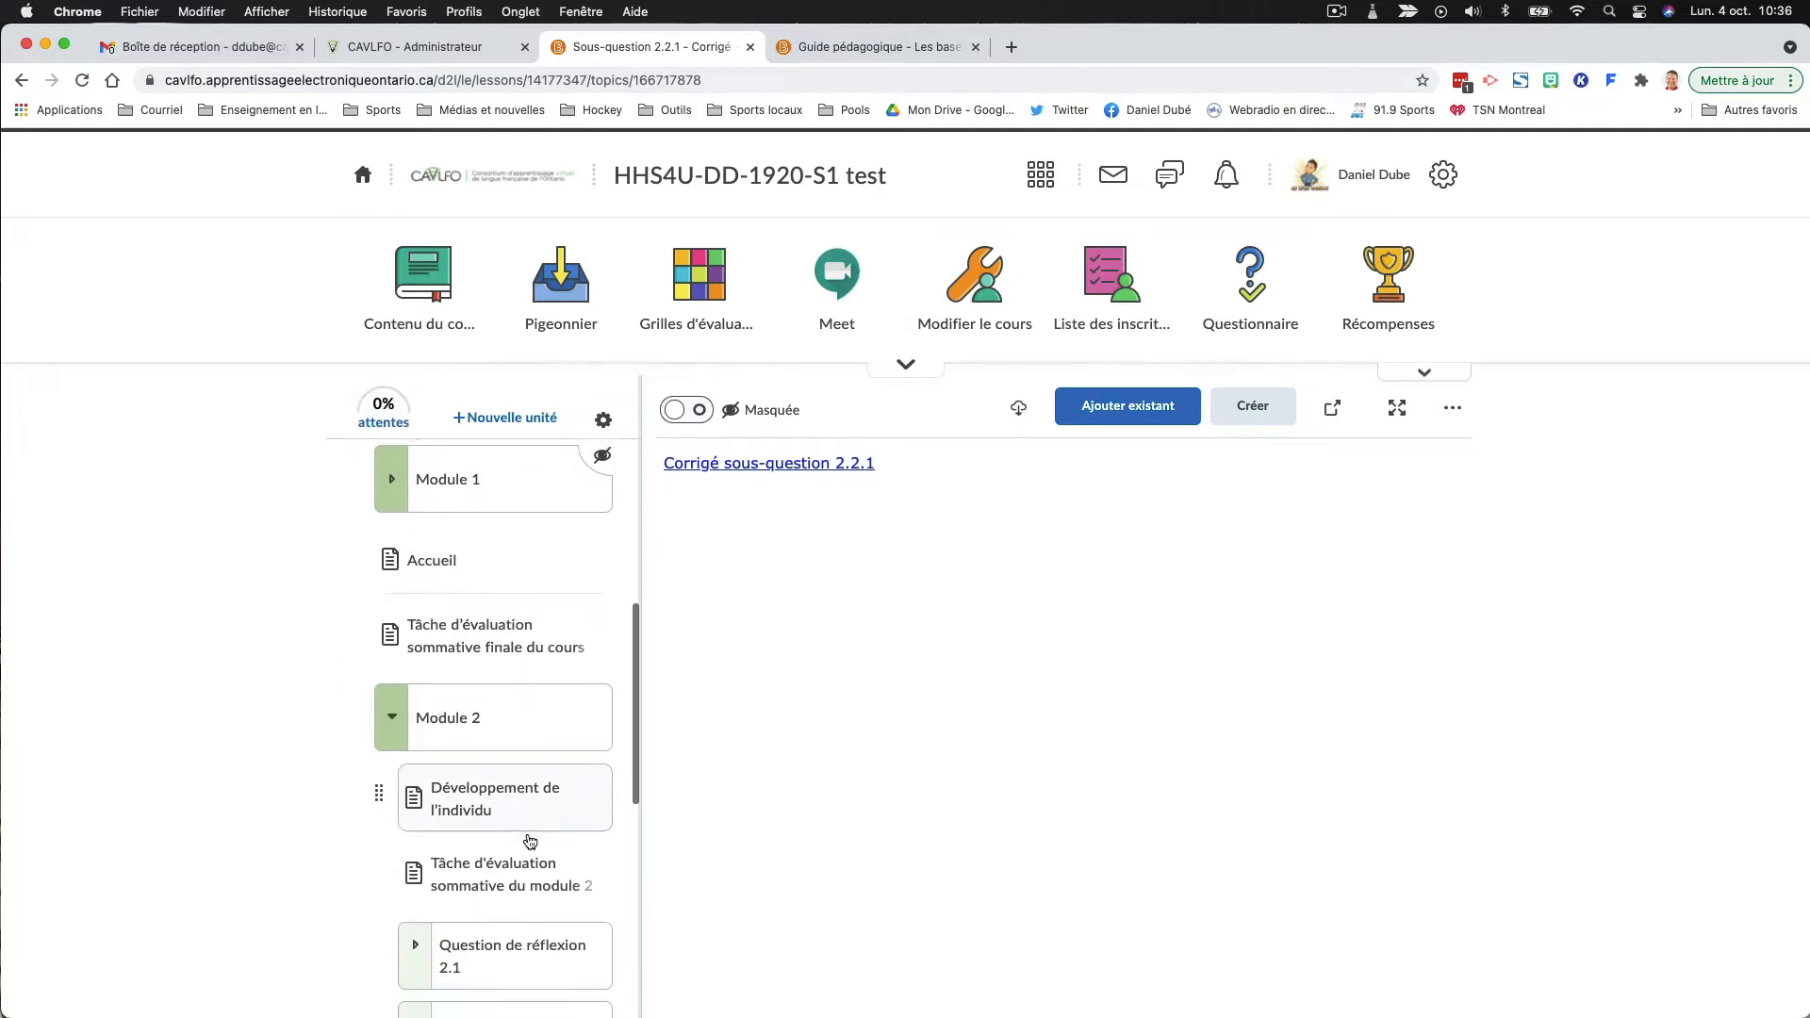
scroll(530, 841, down, 10)
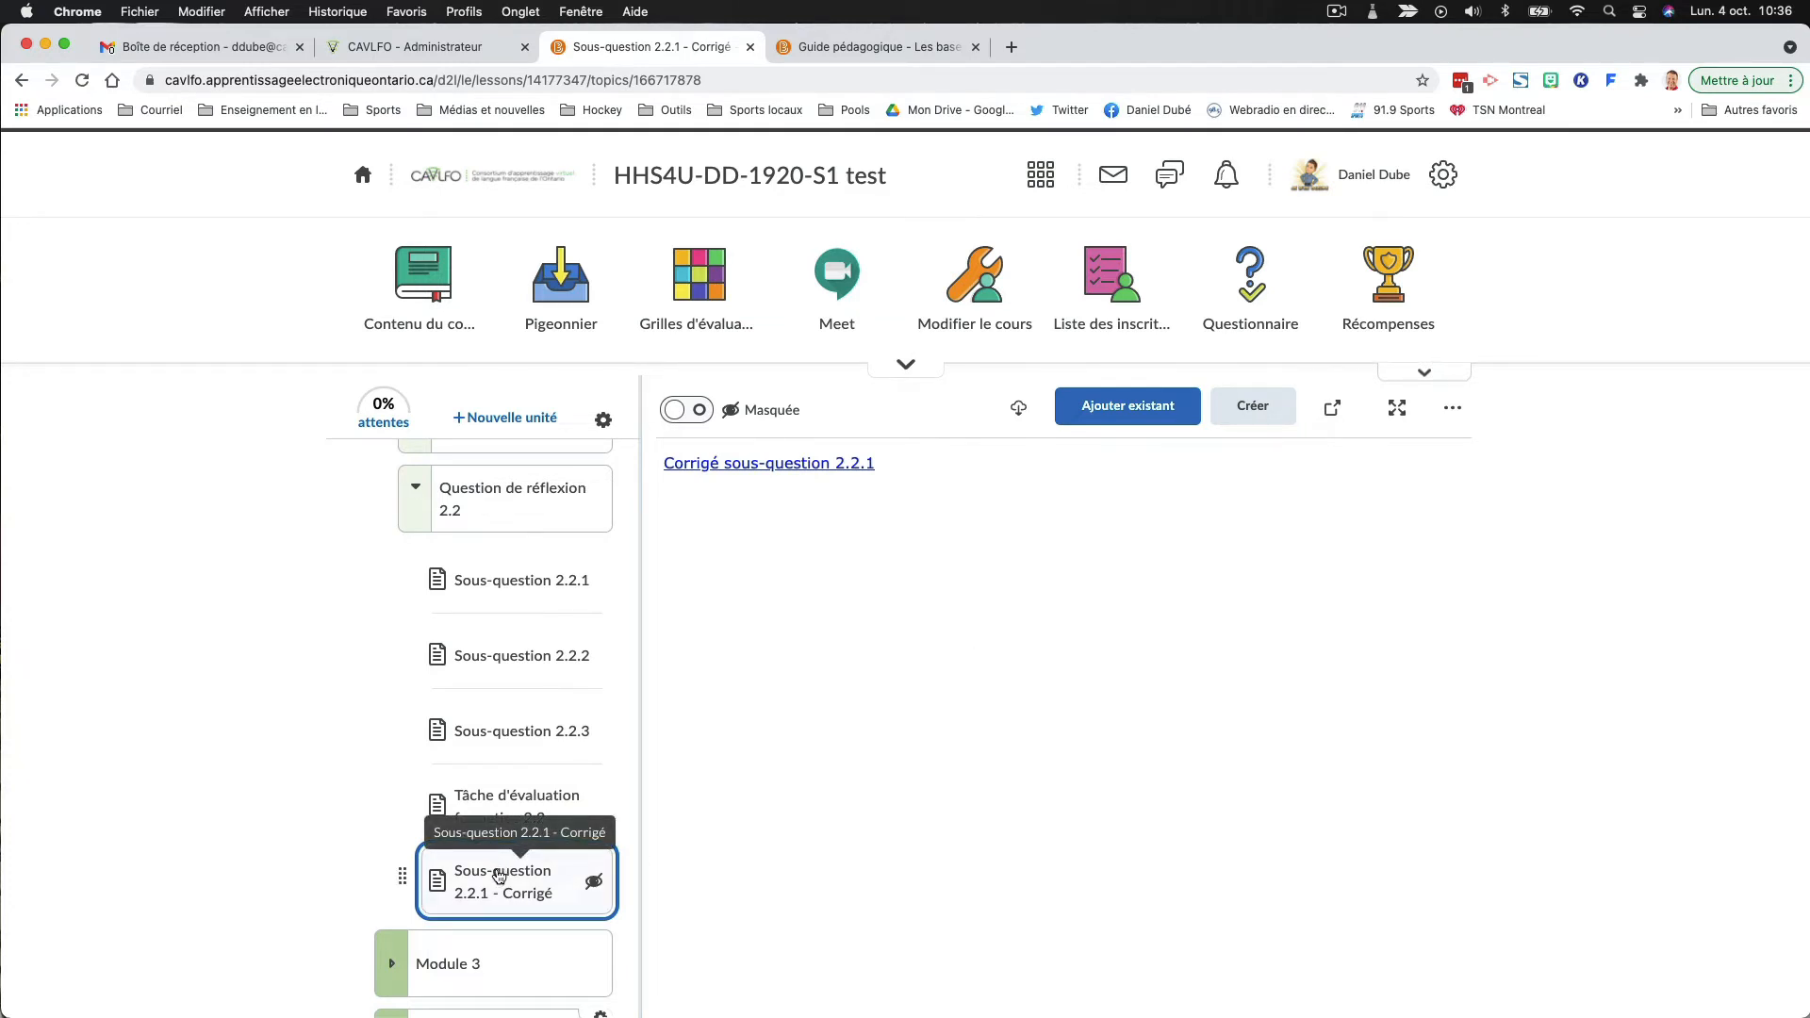
scroll(499, 876, down, 1)
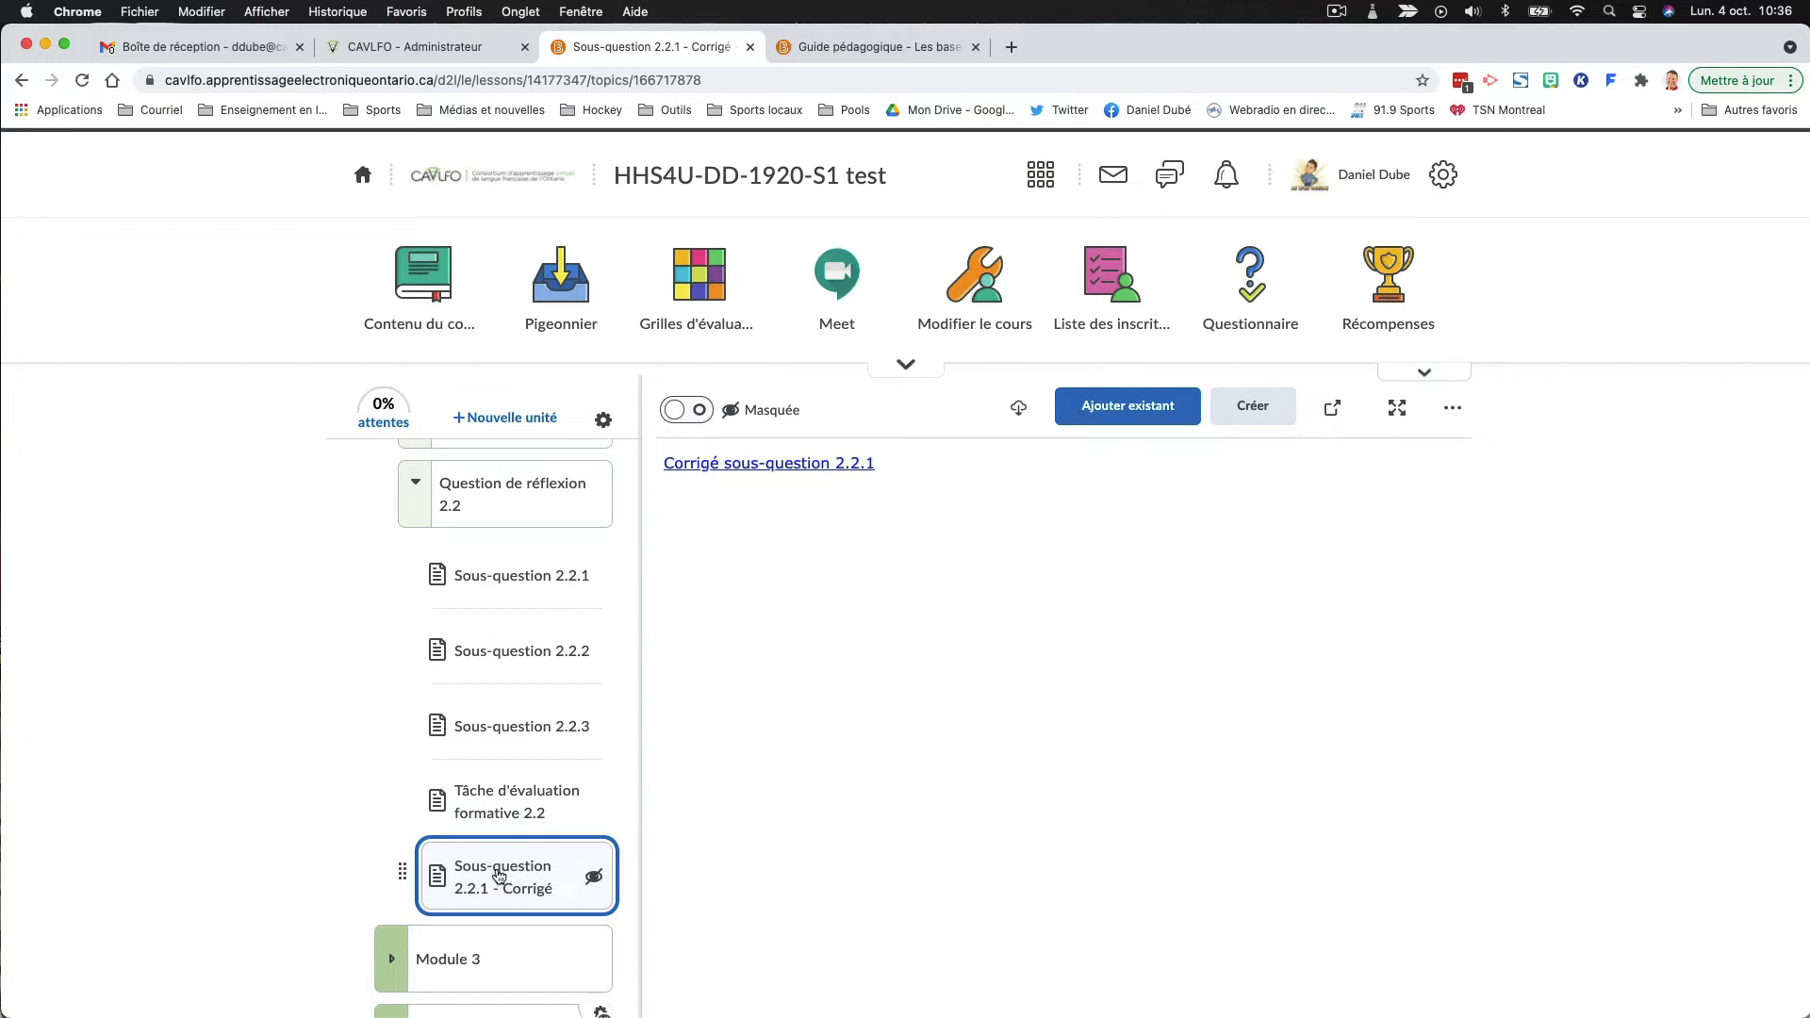
drag(499, 876, 490, 627)
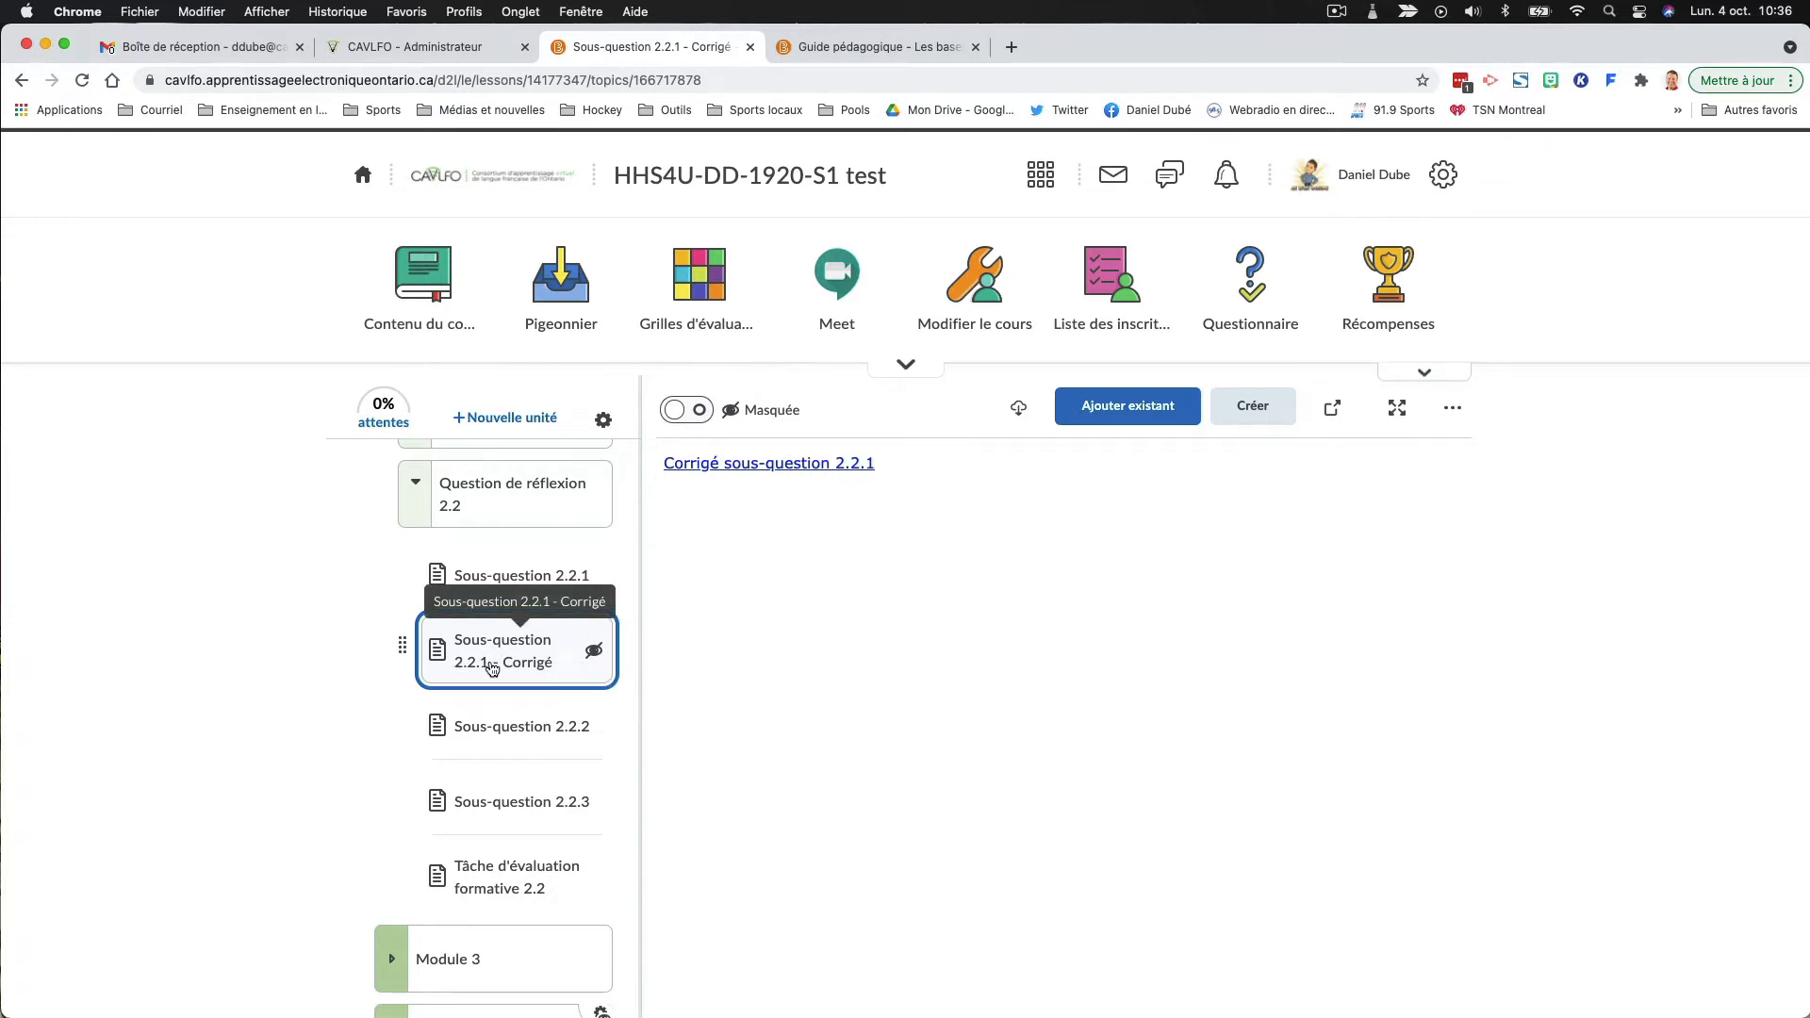
click(764, 463)
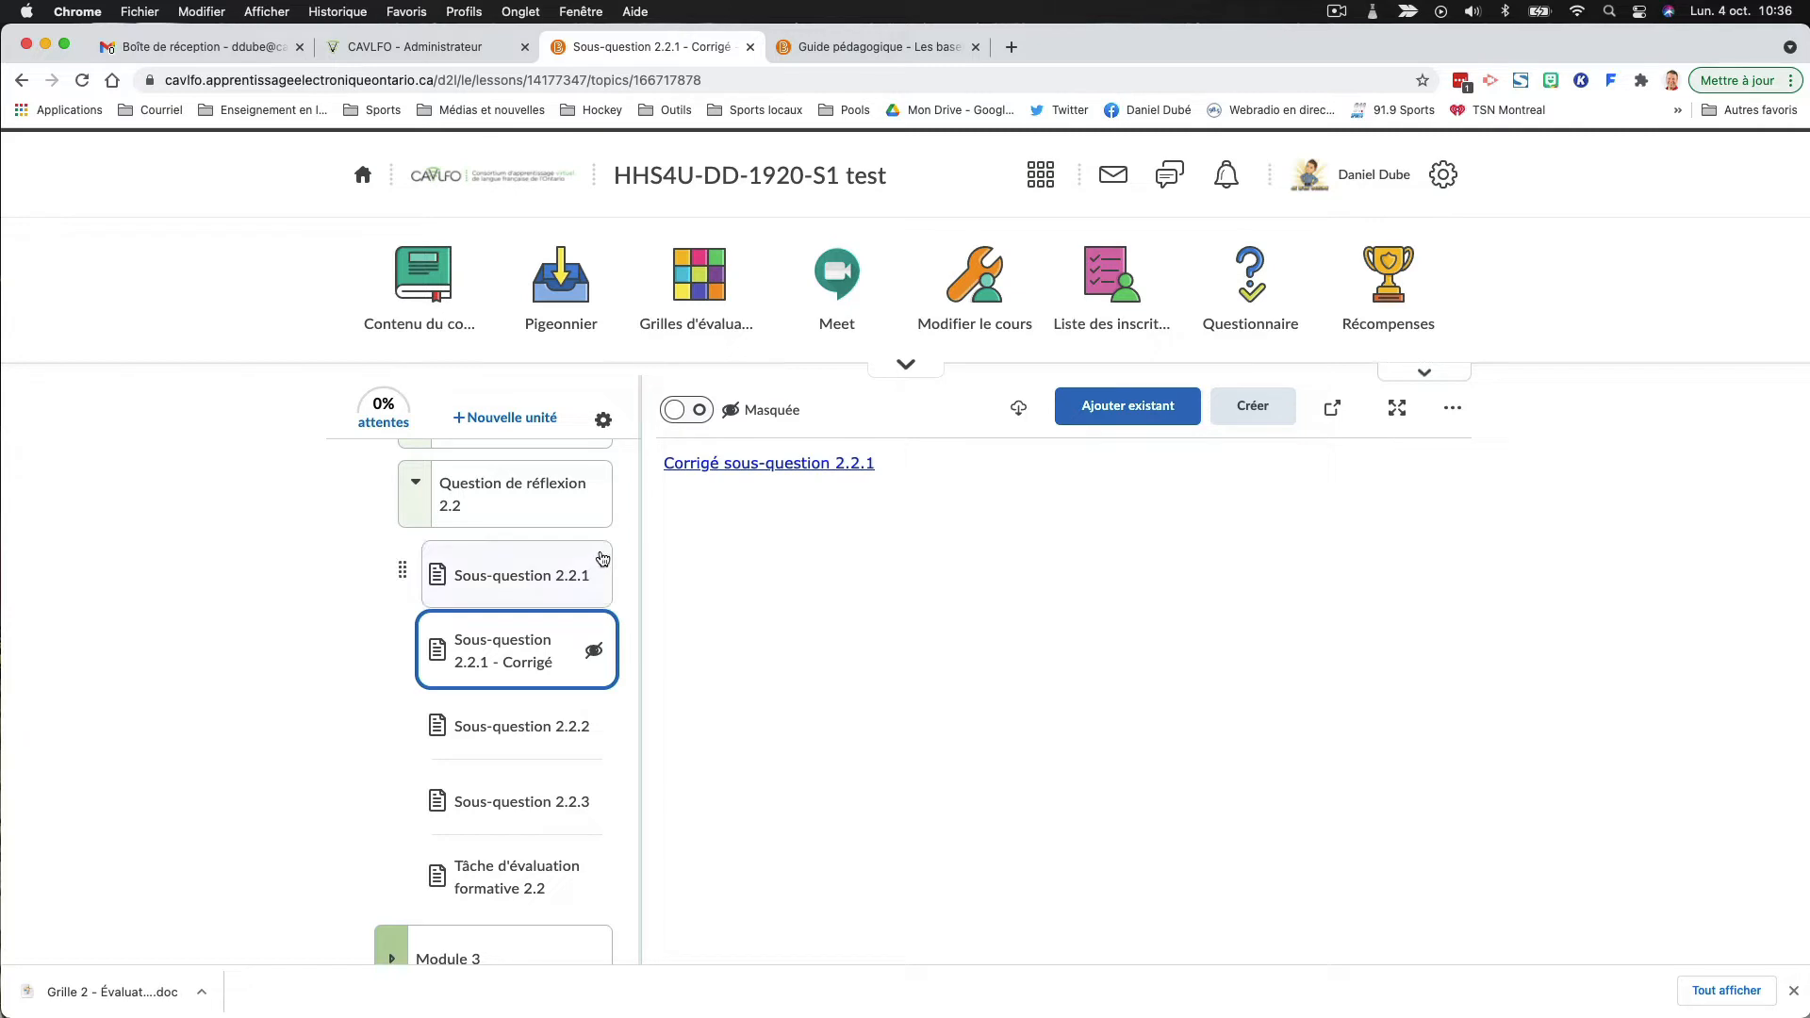
- Create a new HTML document in the "Question de réflexion 2.2" folder titled "Sous-question 2.2.1 - Corrigé 2"
click(499, 503)
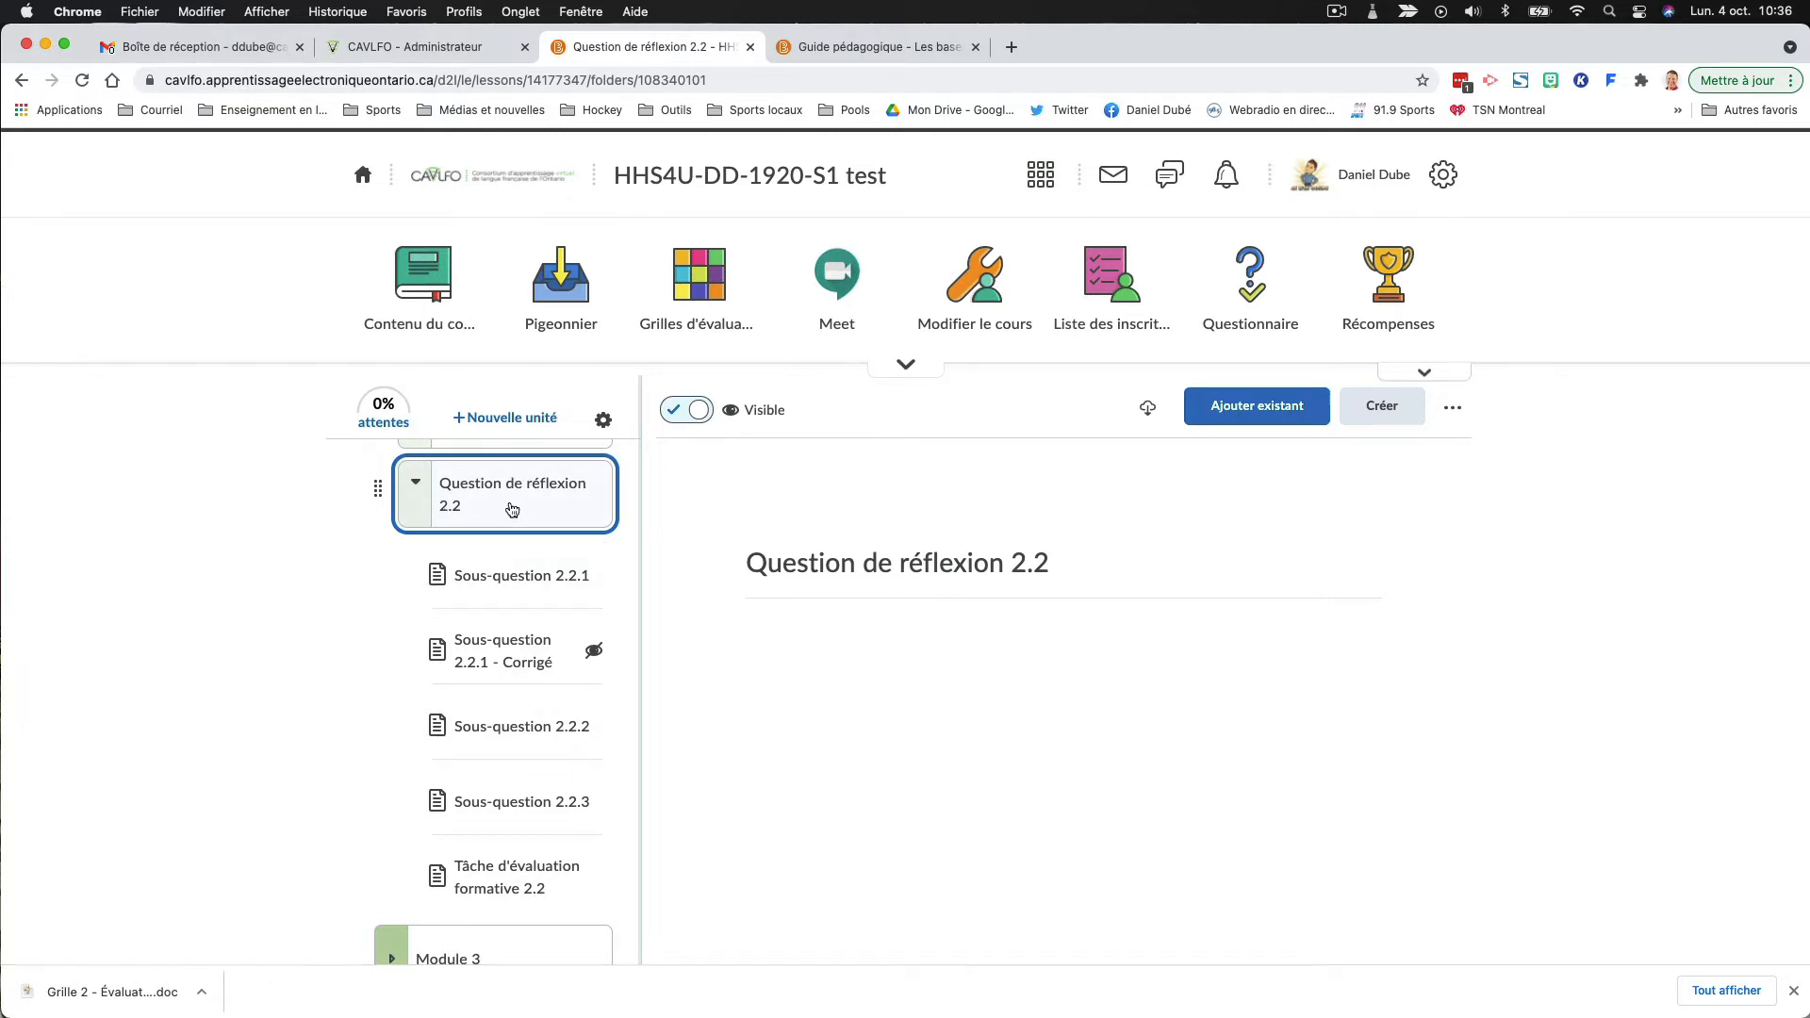
click(1393, 414)
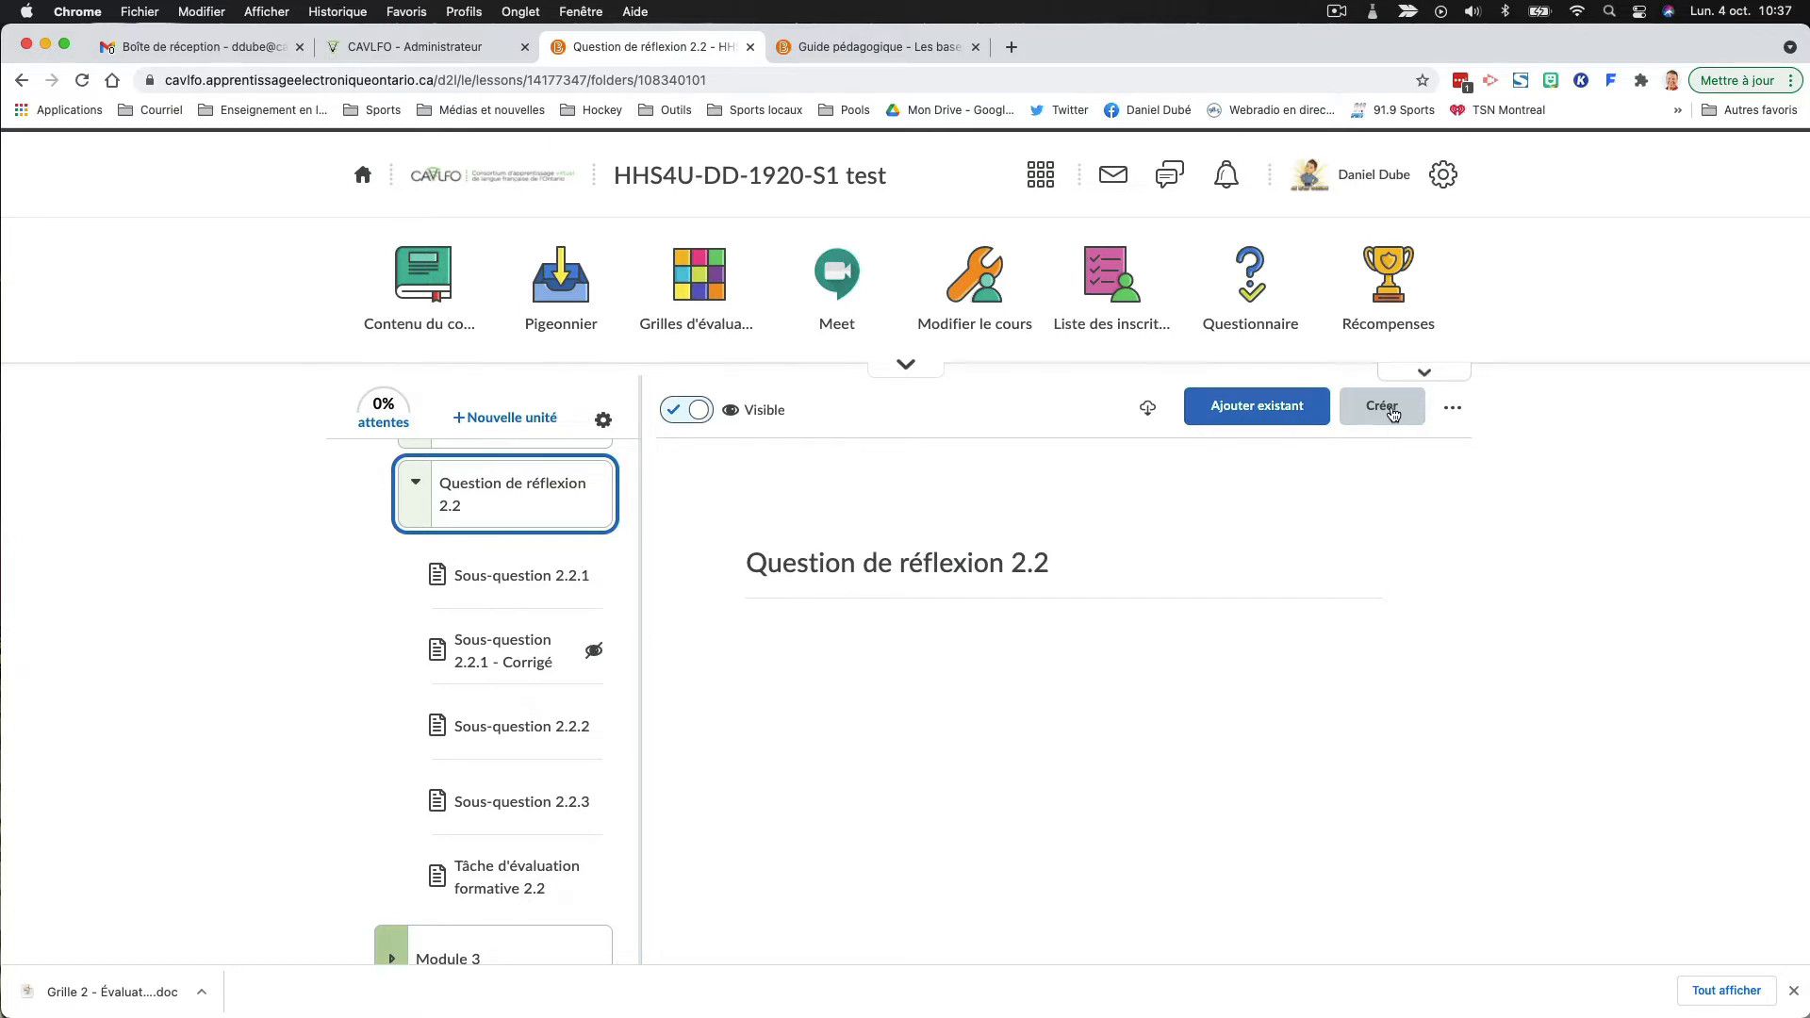
click(541, 547)
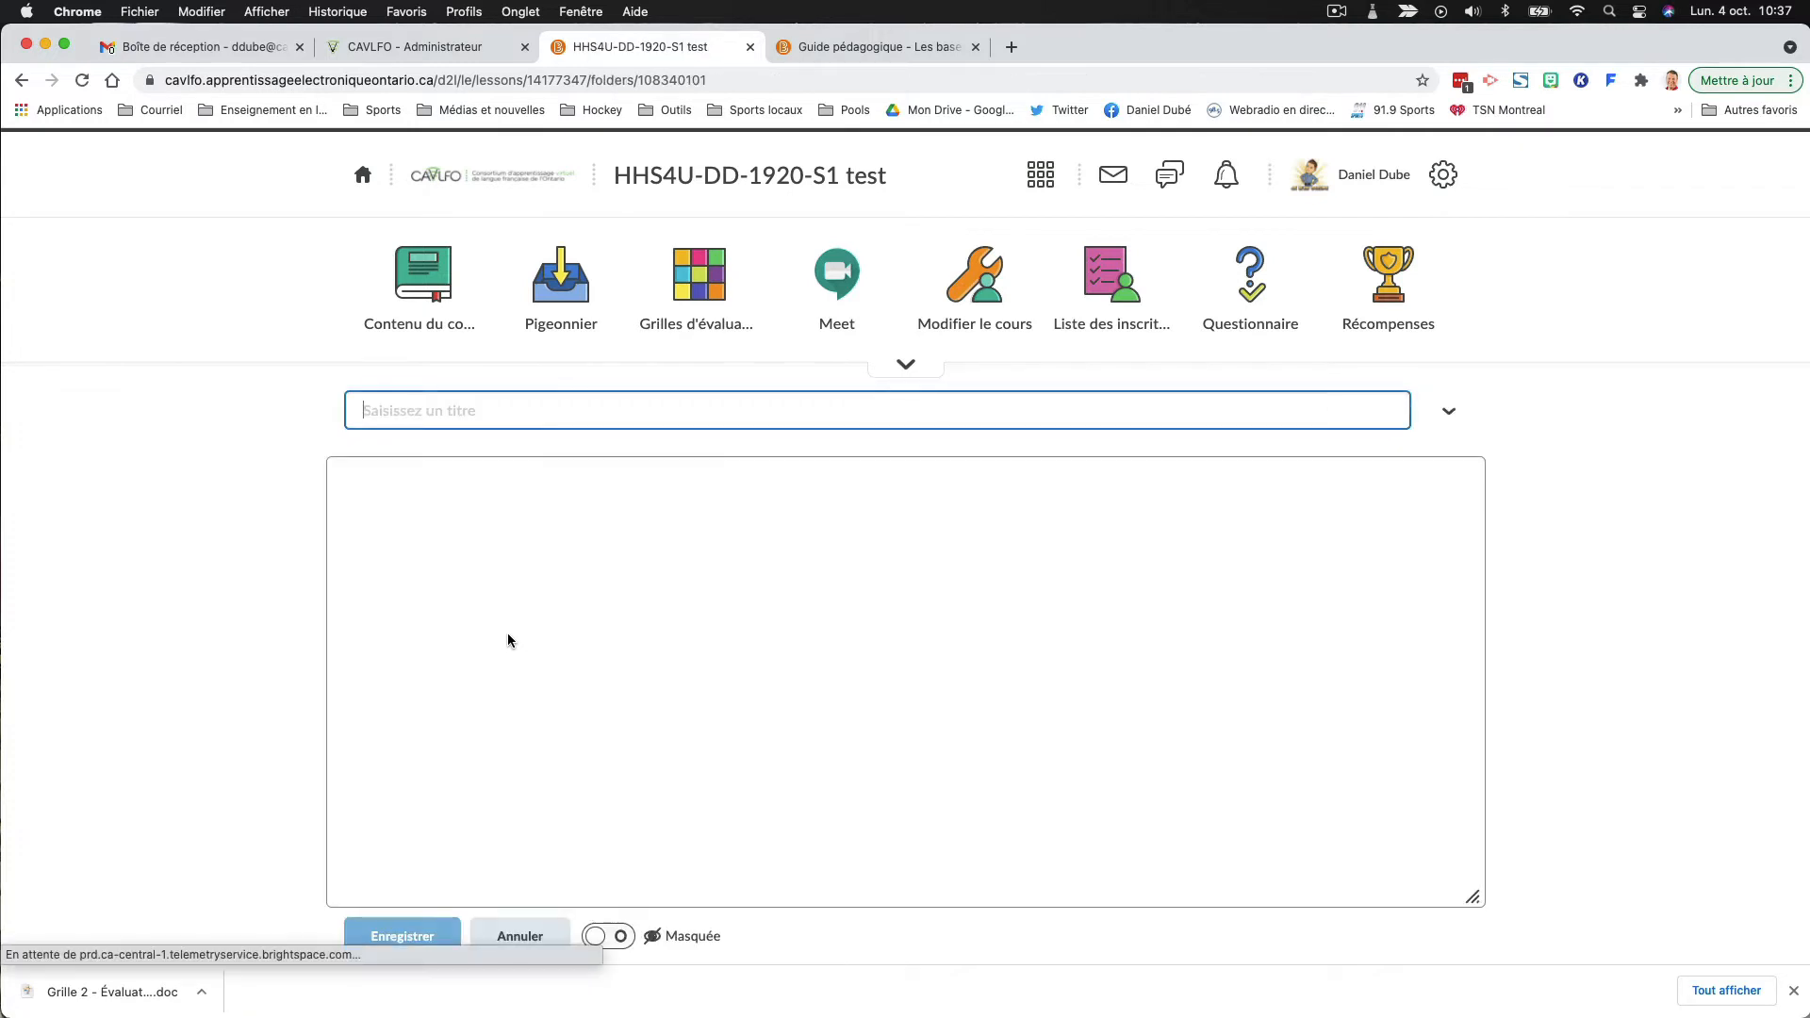
text(ù)
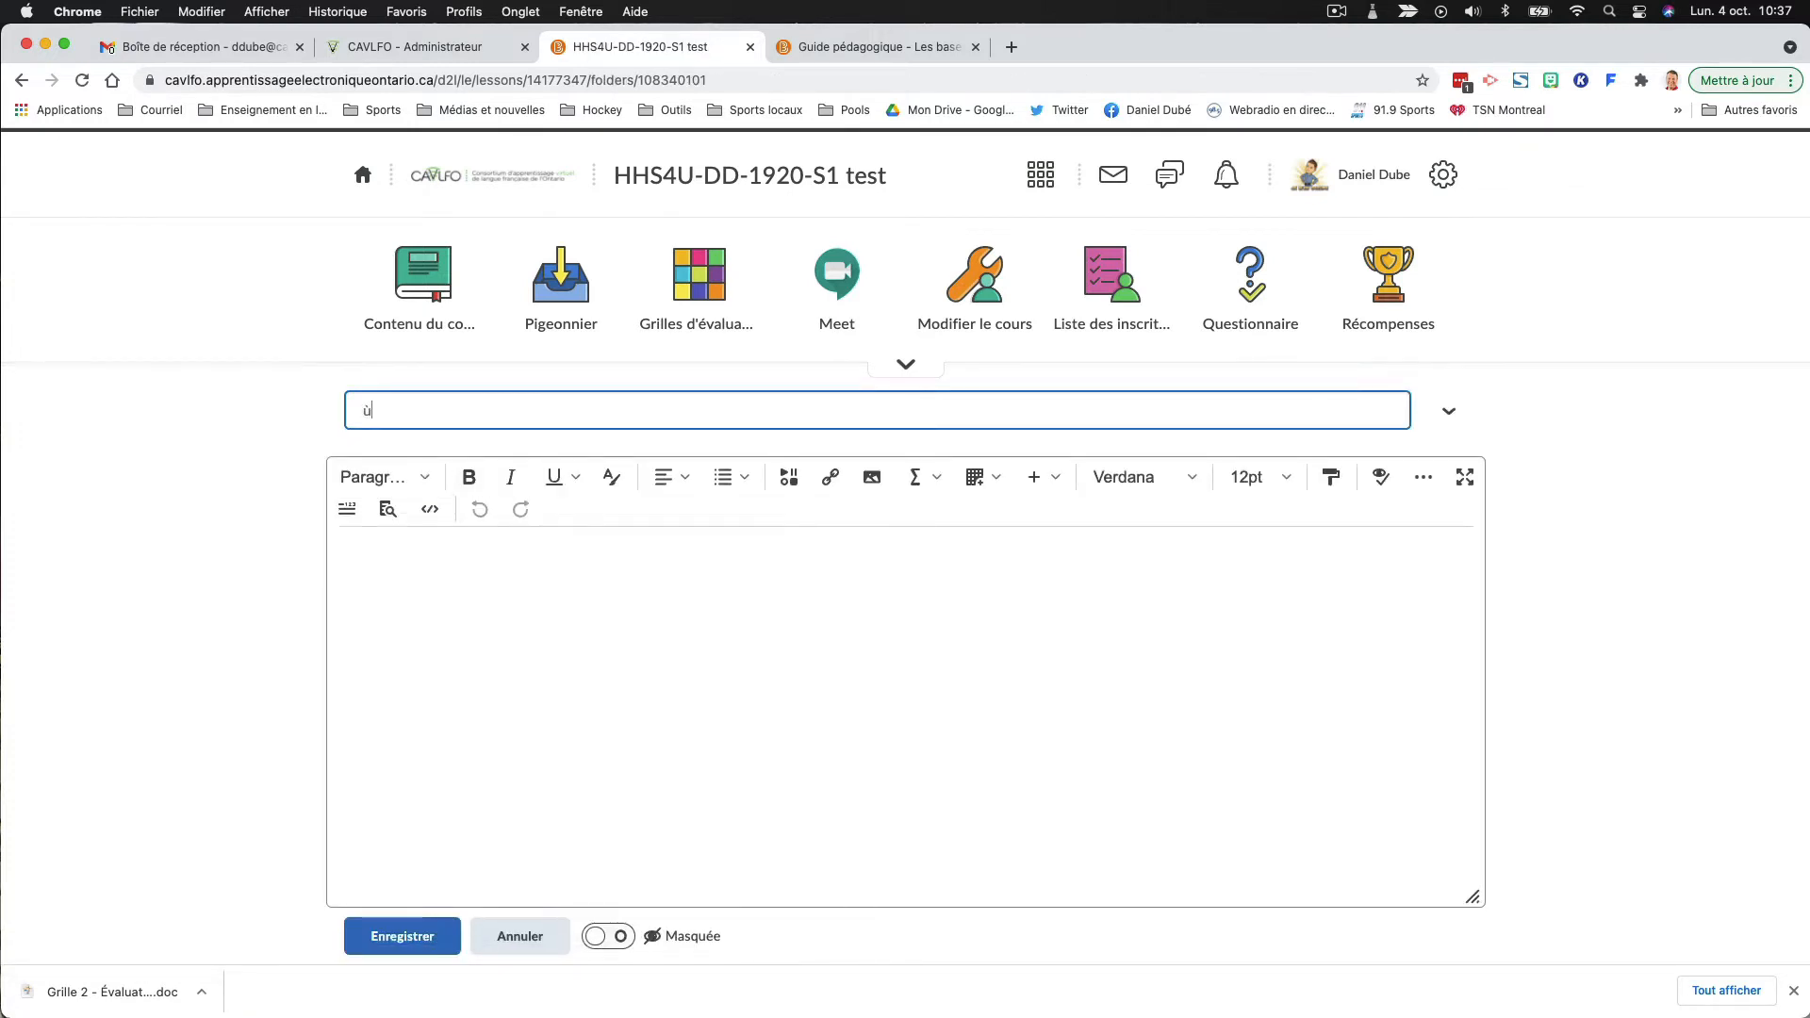
key(BackSpace)
text(Corri)
key(BackSpace)
key(BackSpace)
key(BackSpace)
key(BackSpace)
text(Sous-question 2.2.1 - Corrigé 2)
- Insert a quick link in the document body to the Google Drive file "ICS.pdf" from the "Grilles pour BS" folder
click(509, 580)
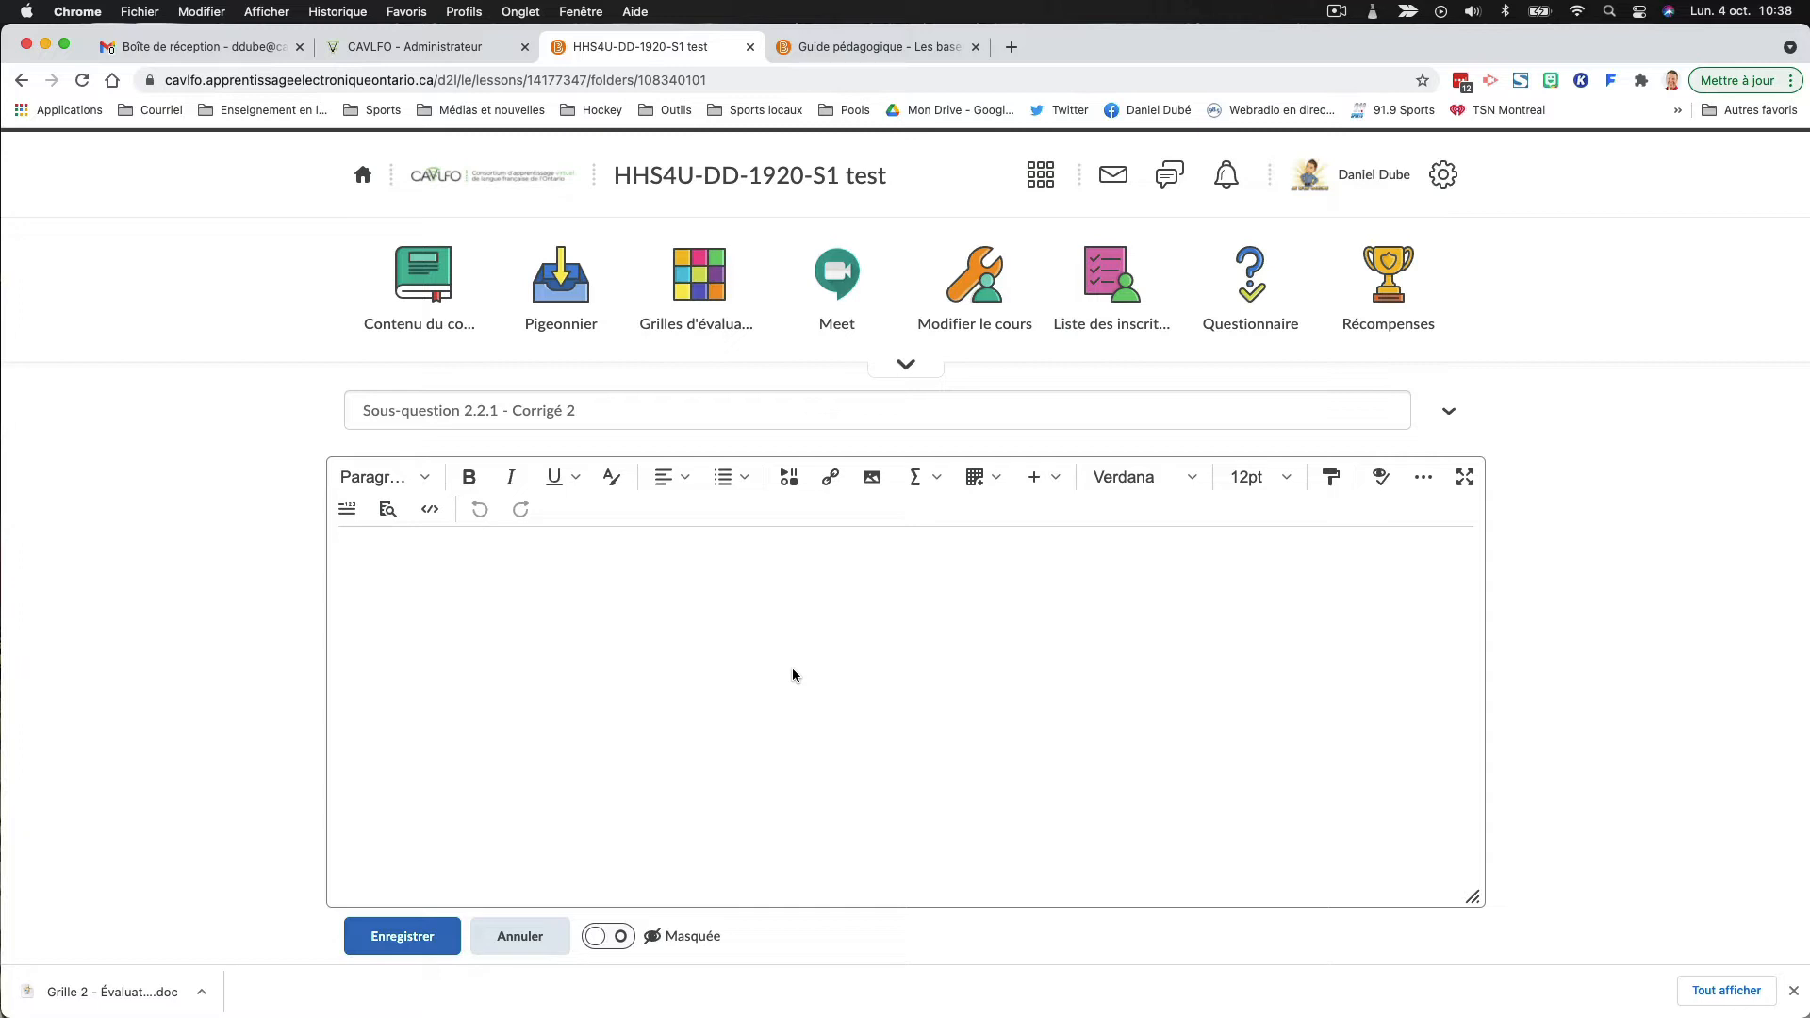
click(832, 481)
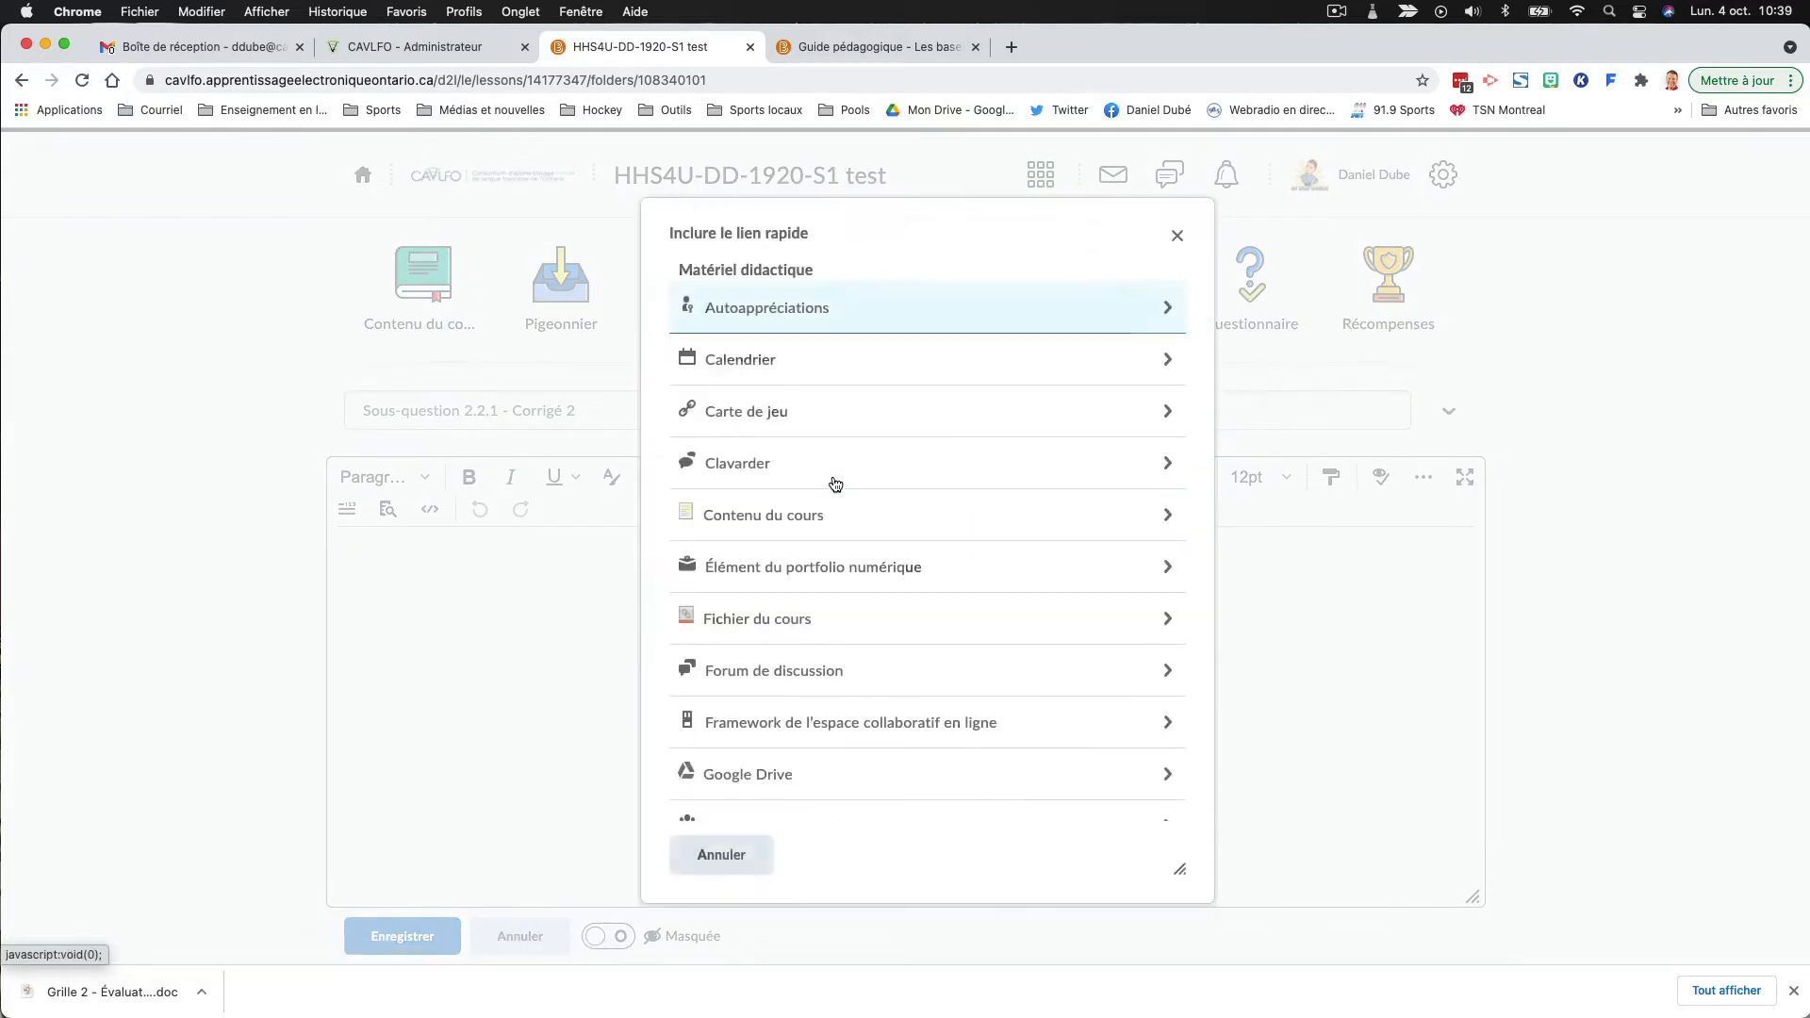
scroll(835, 482, down, 2)
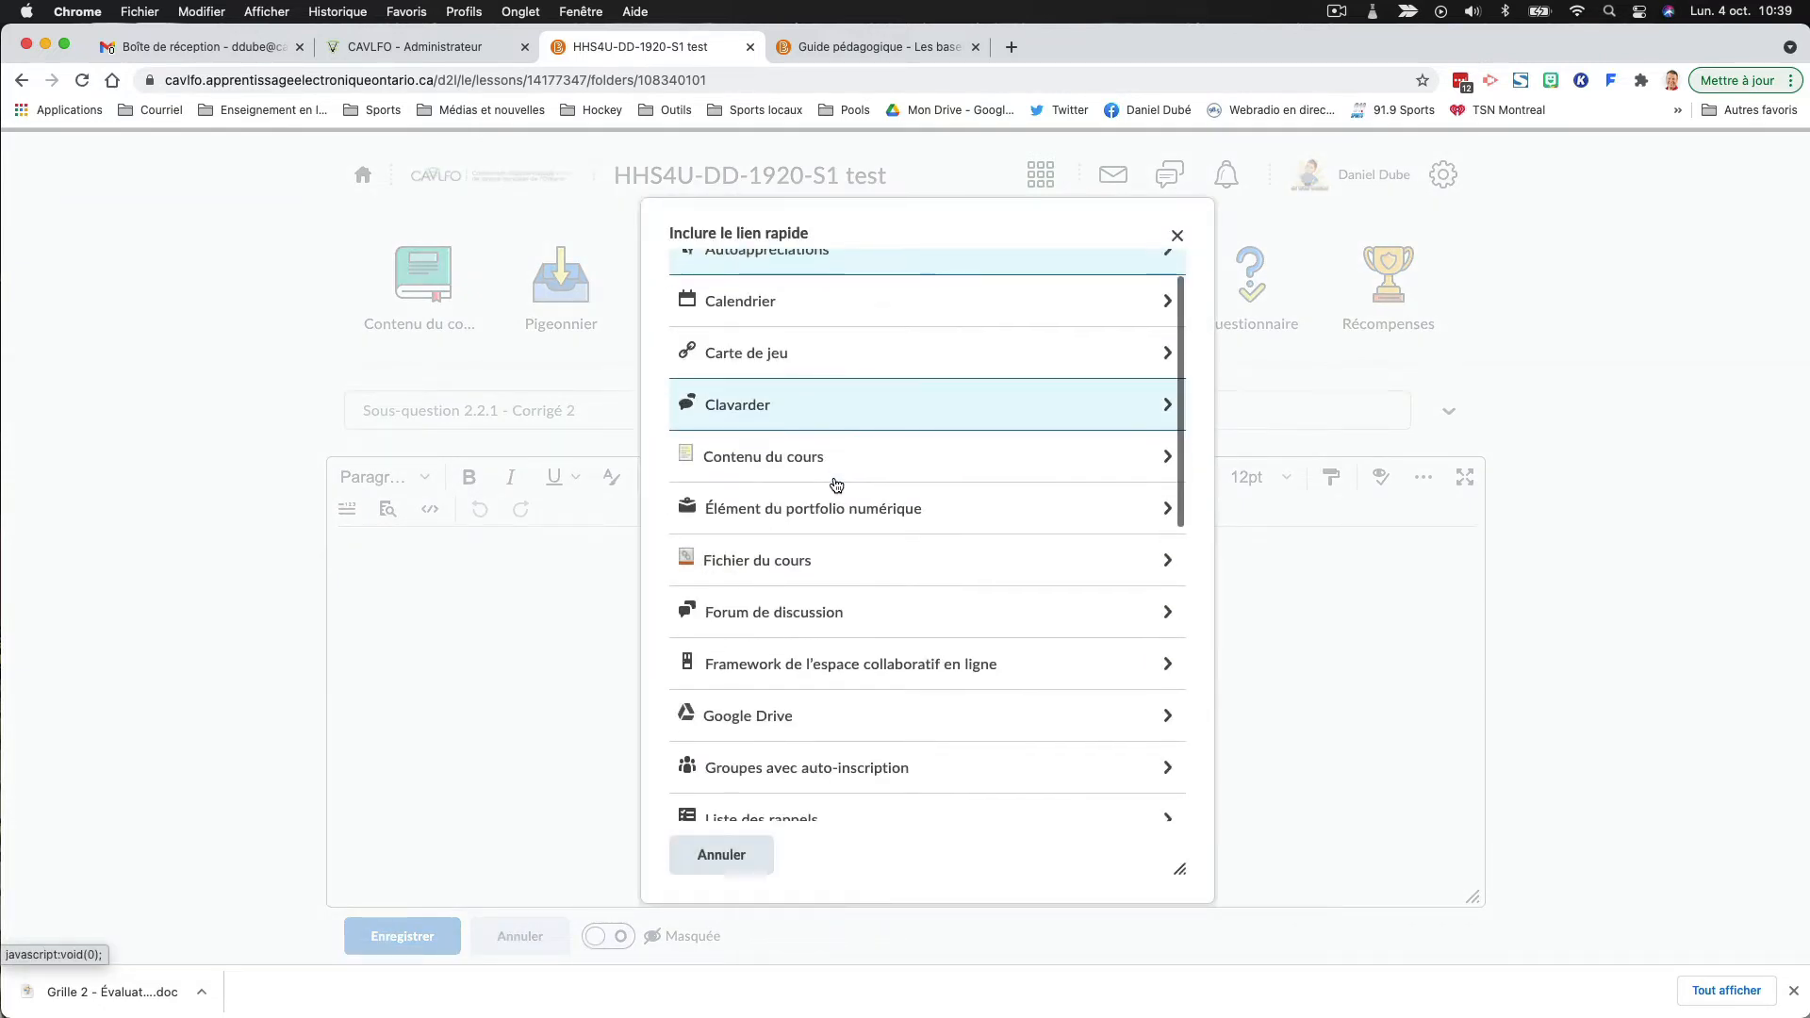
scroll(792, 569, down, 3)
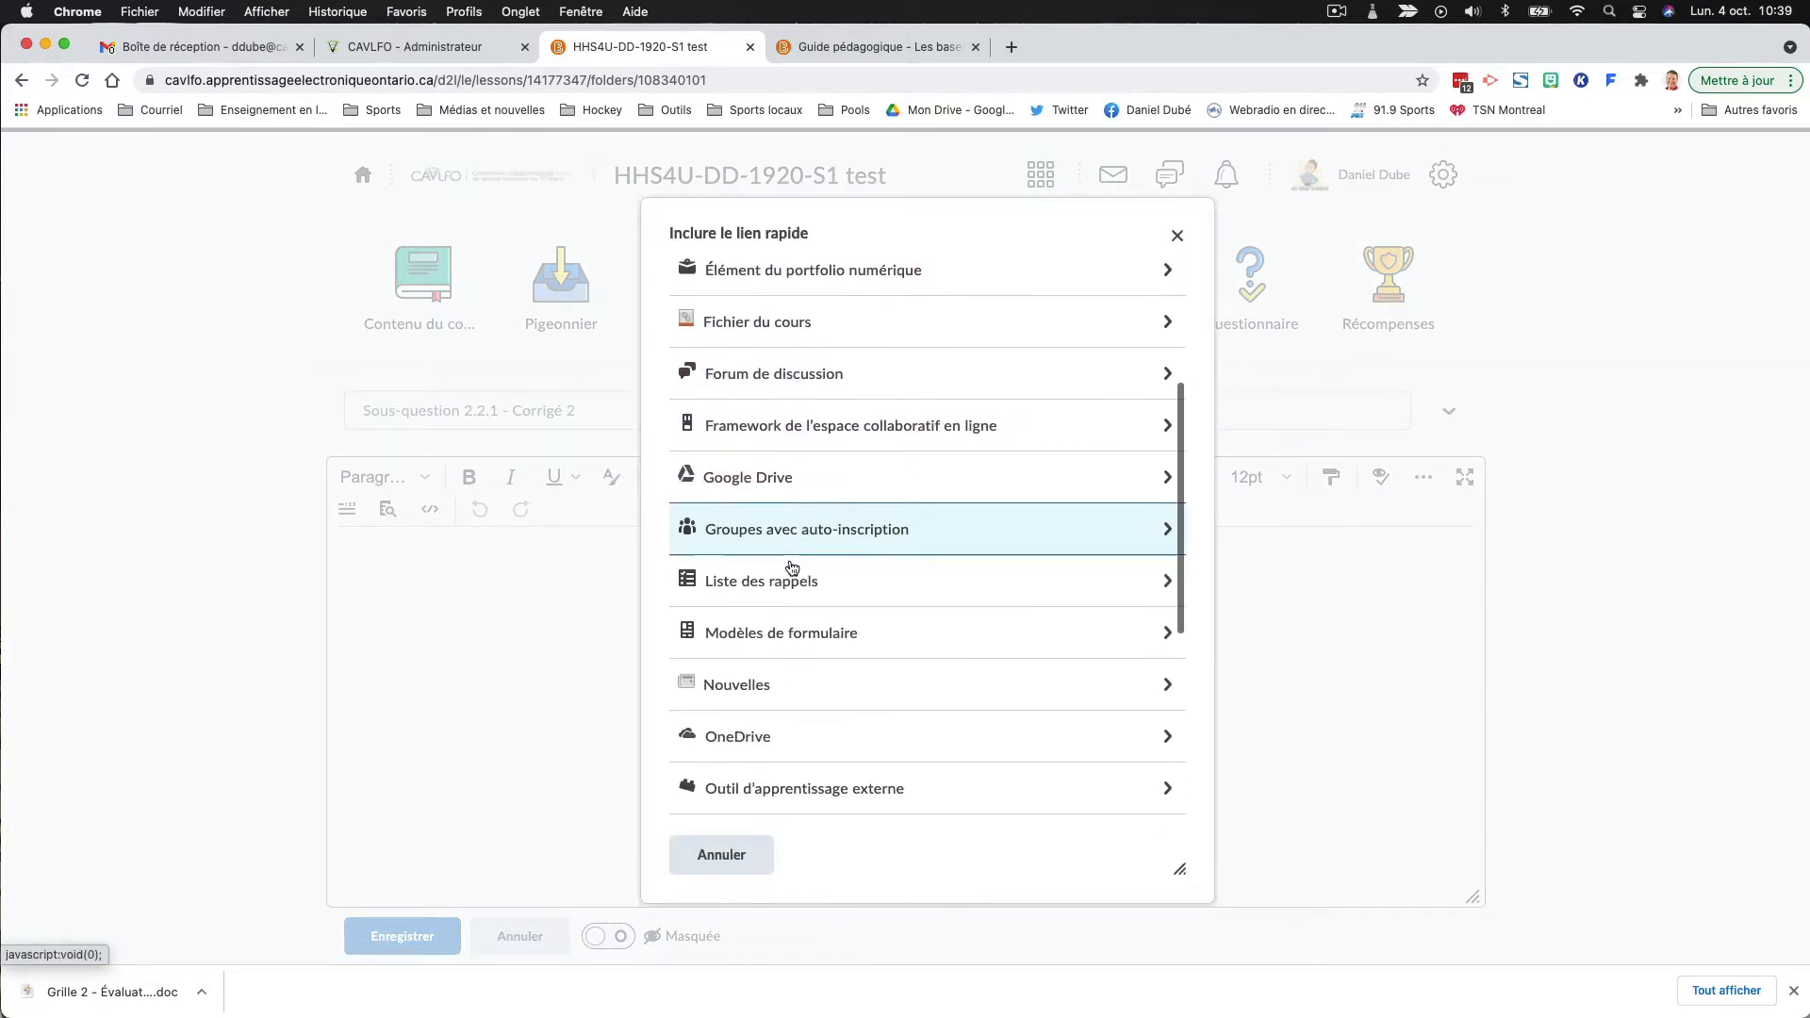
scroll(792, 568, up, 1)
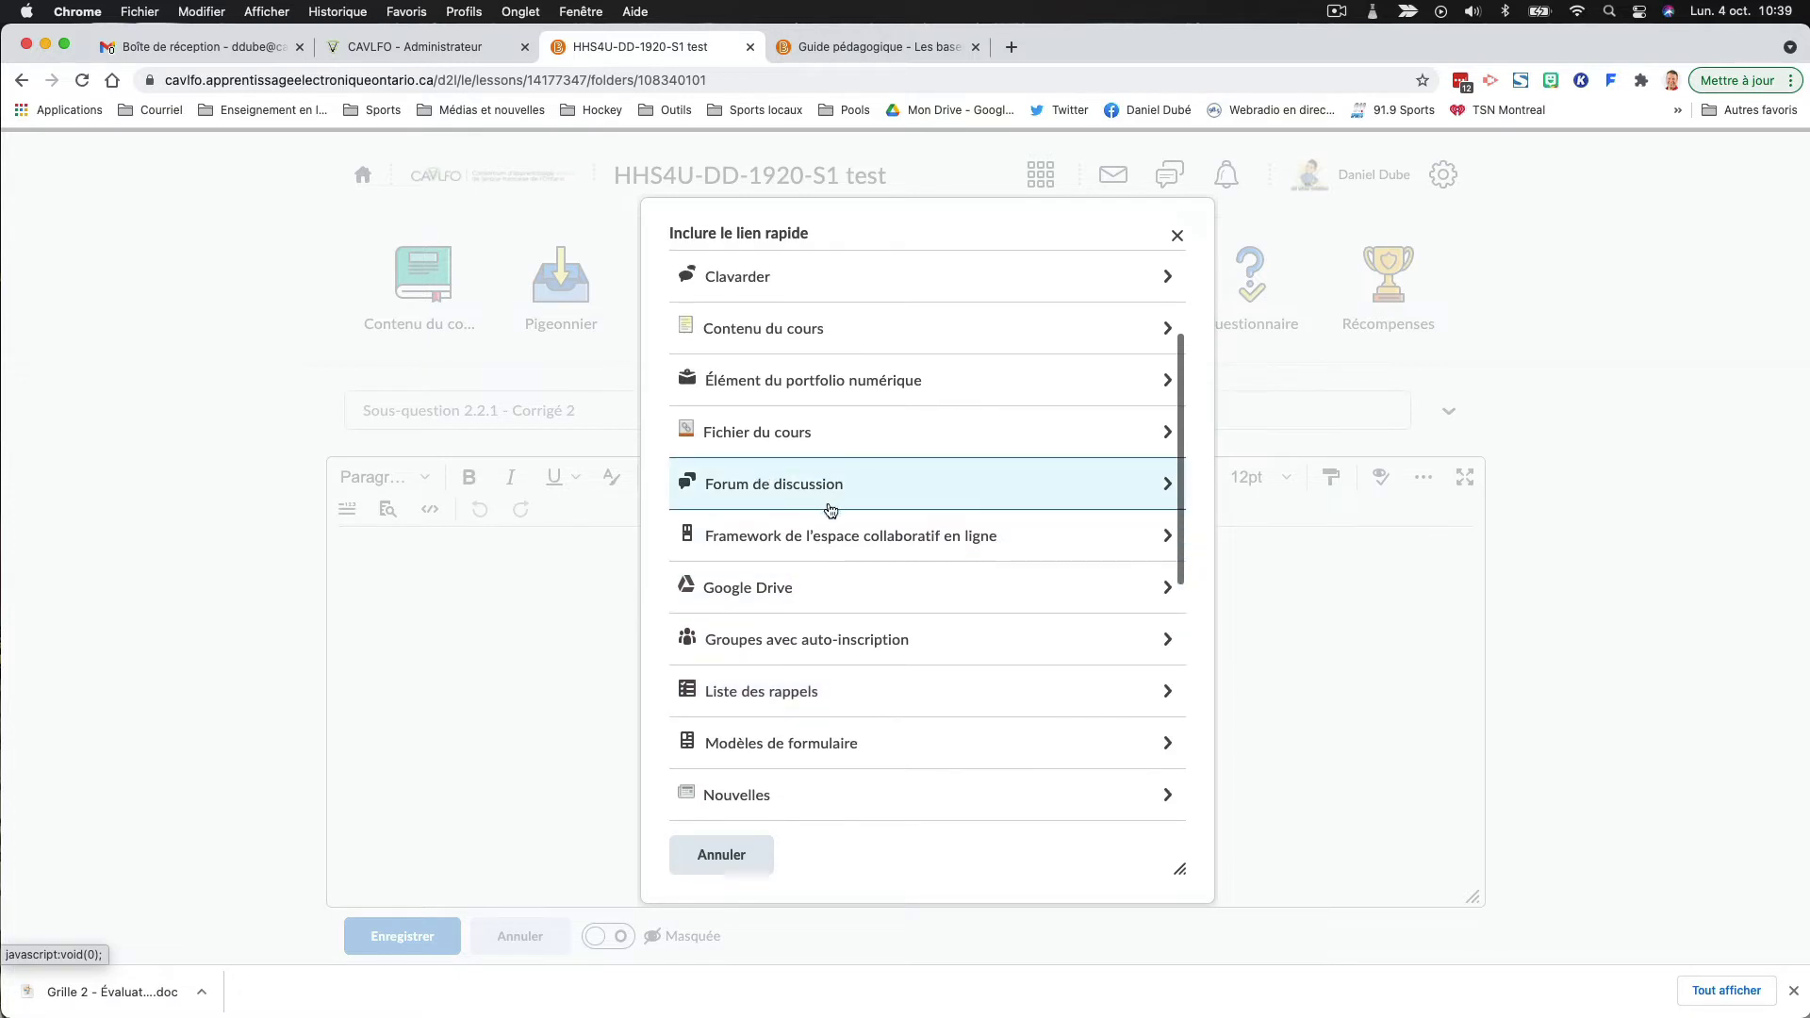
click(761, 589)
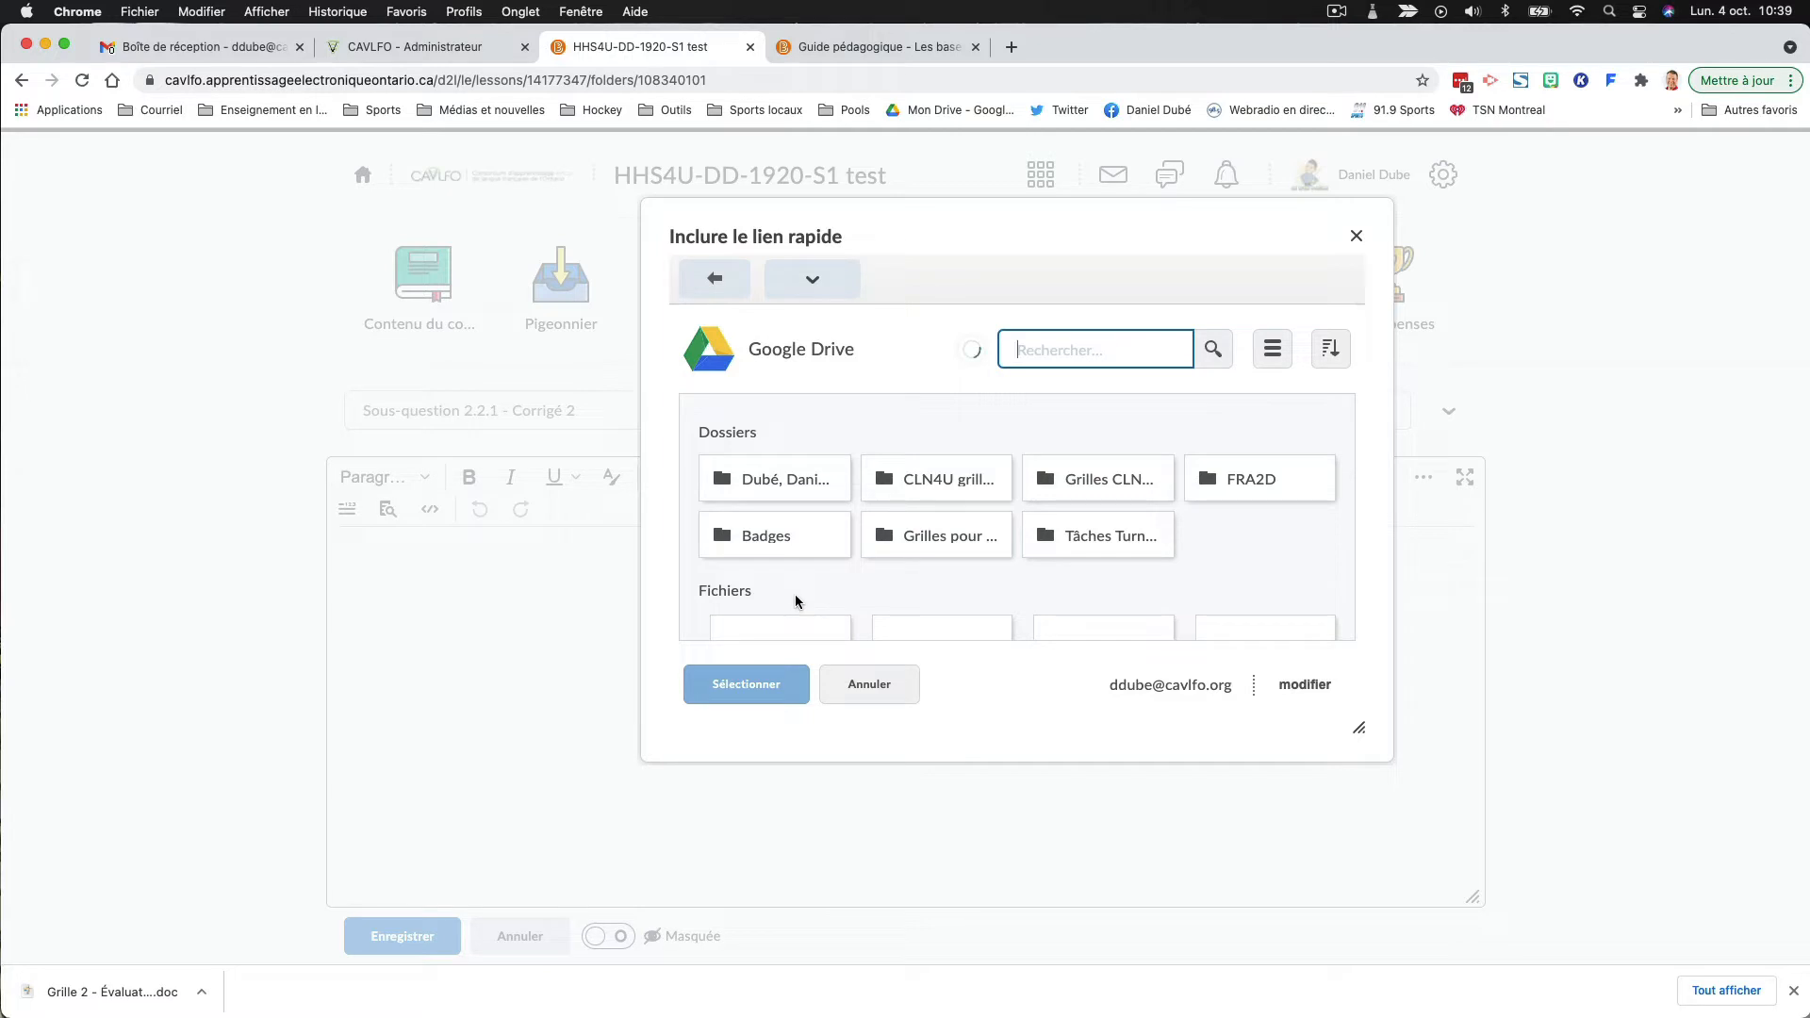
double_click(923, 553)
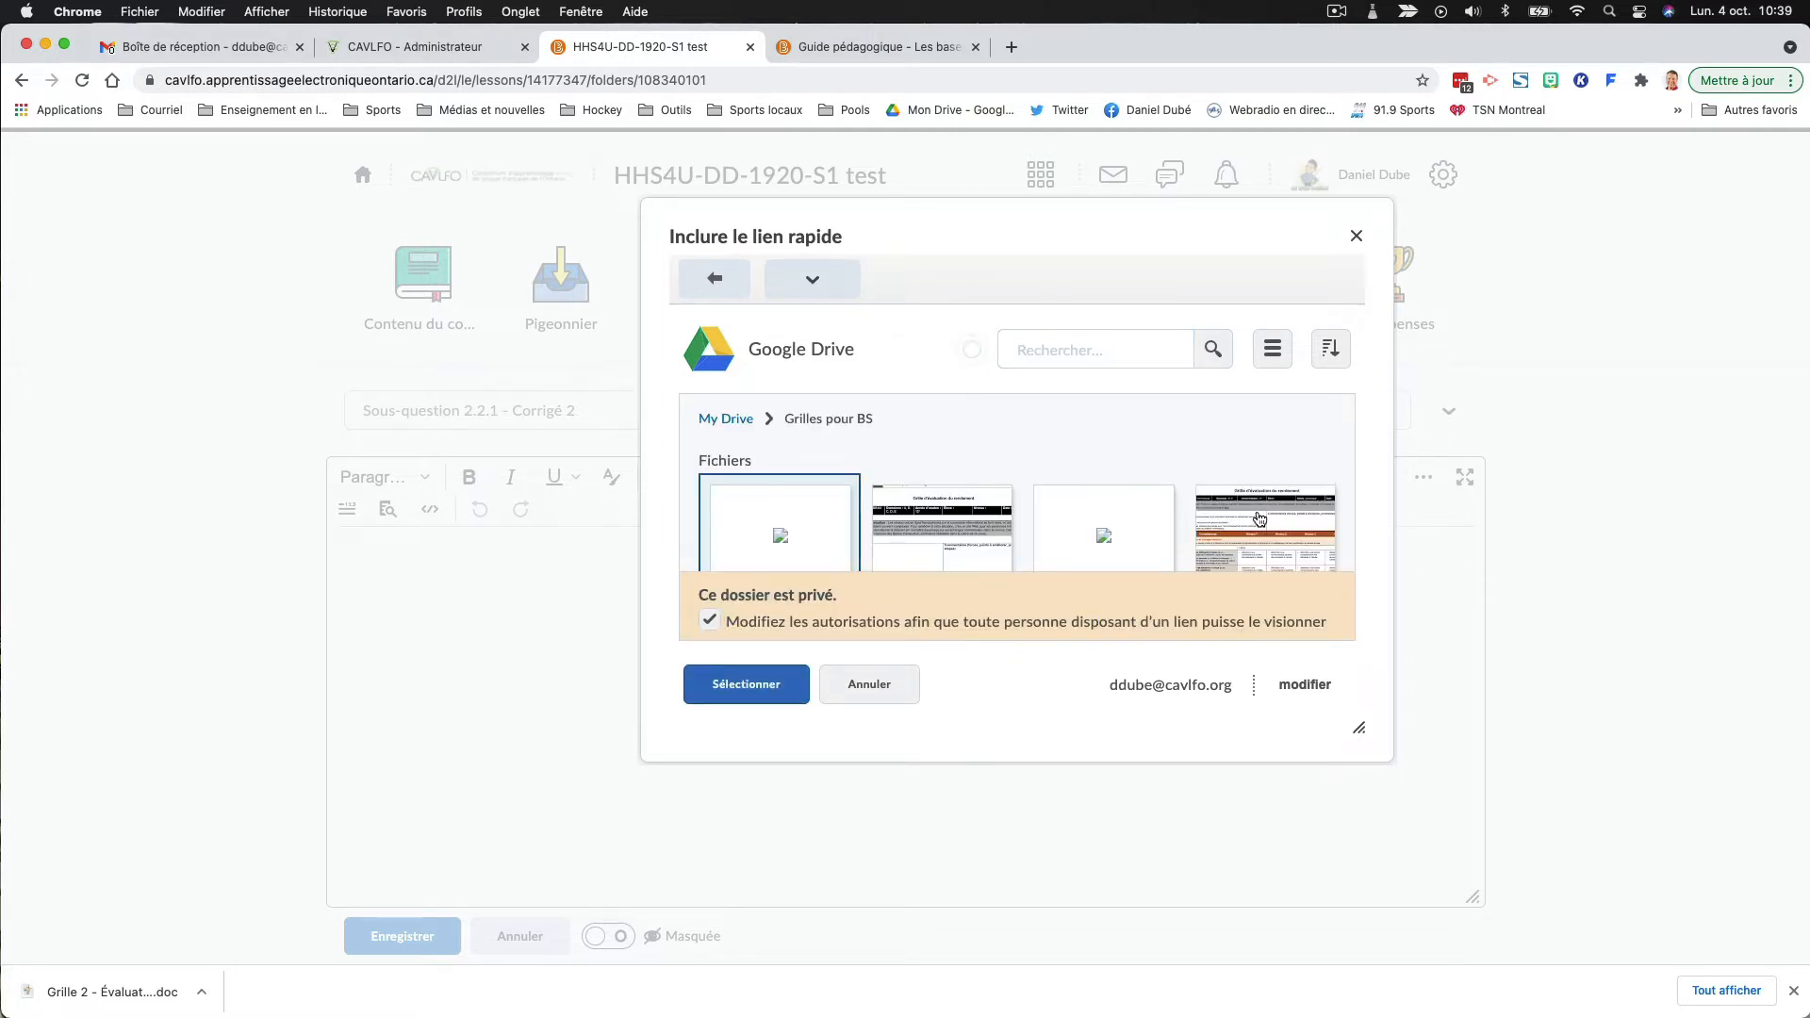
click(1260, 518)
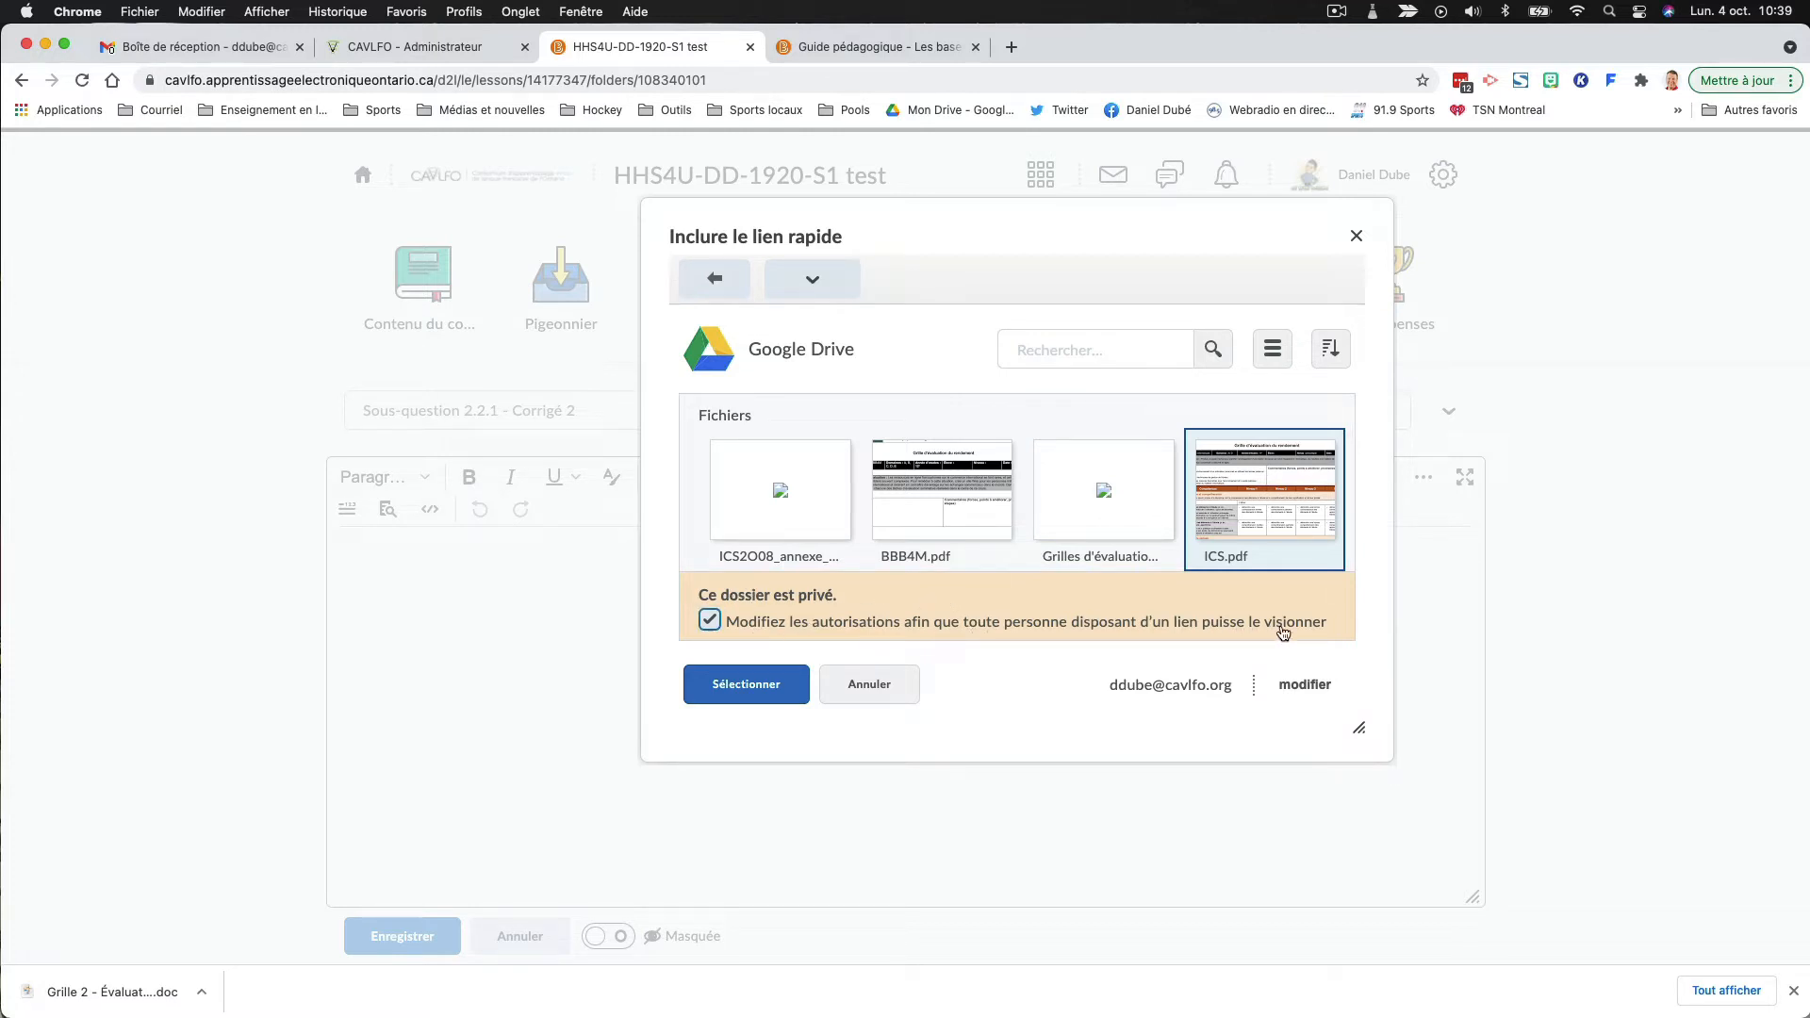
click(760, 681)
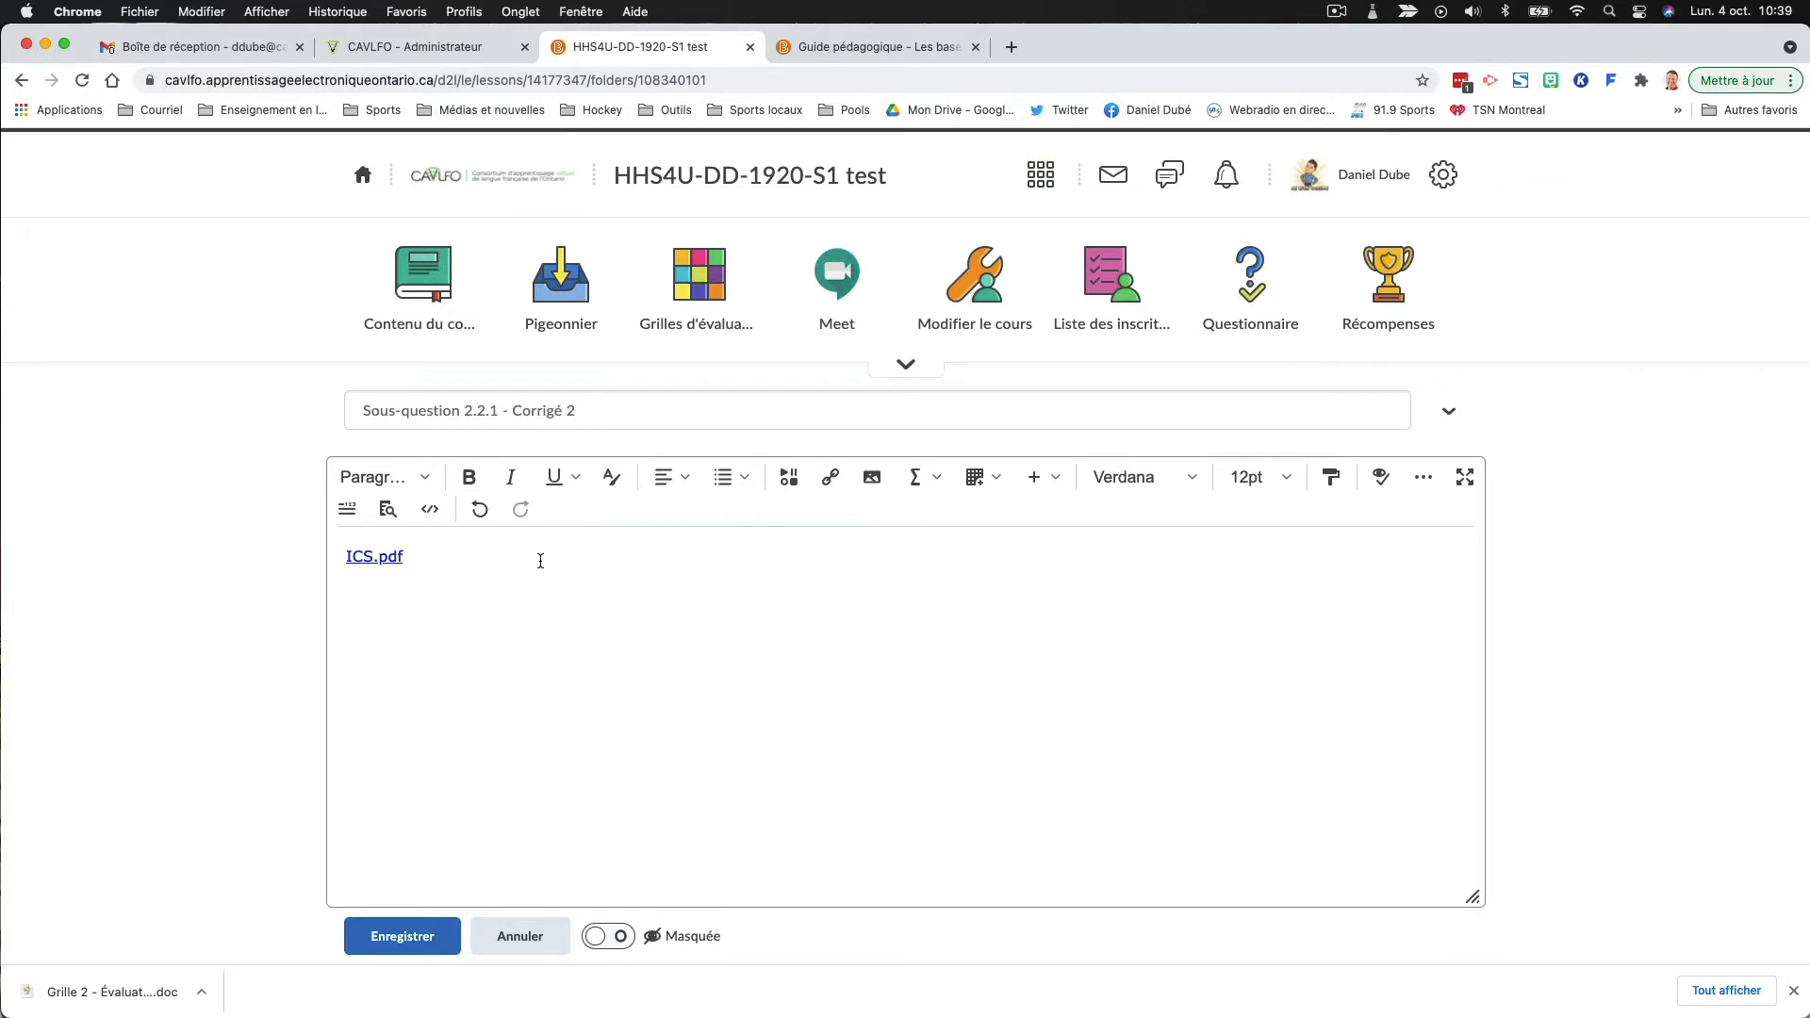
- Retitle the ICS.pdf link "Corrigé sous-question 2.2.1 #2" with "Nouvelle fenêtre" as its target and save the document
drag(343, 560, 407, 556)
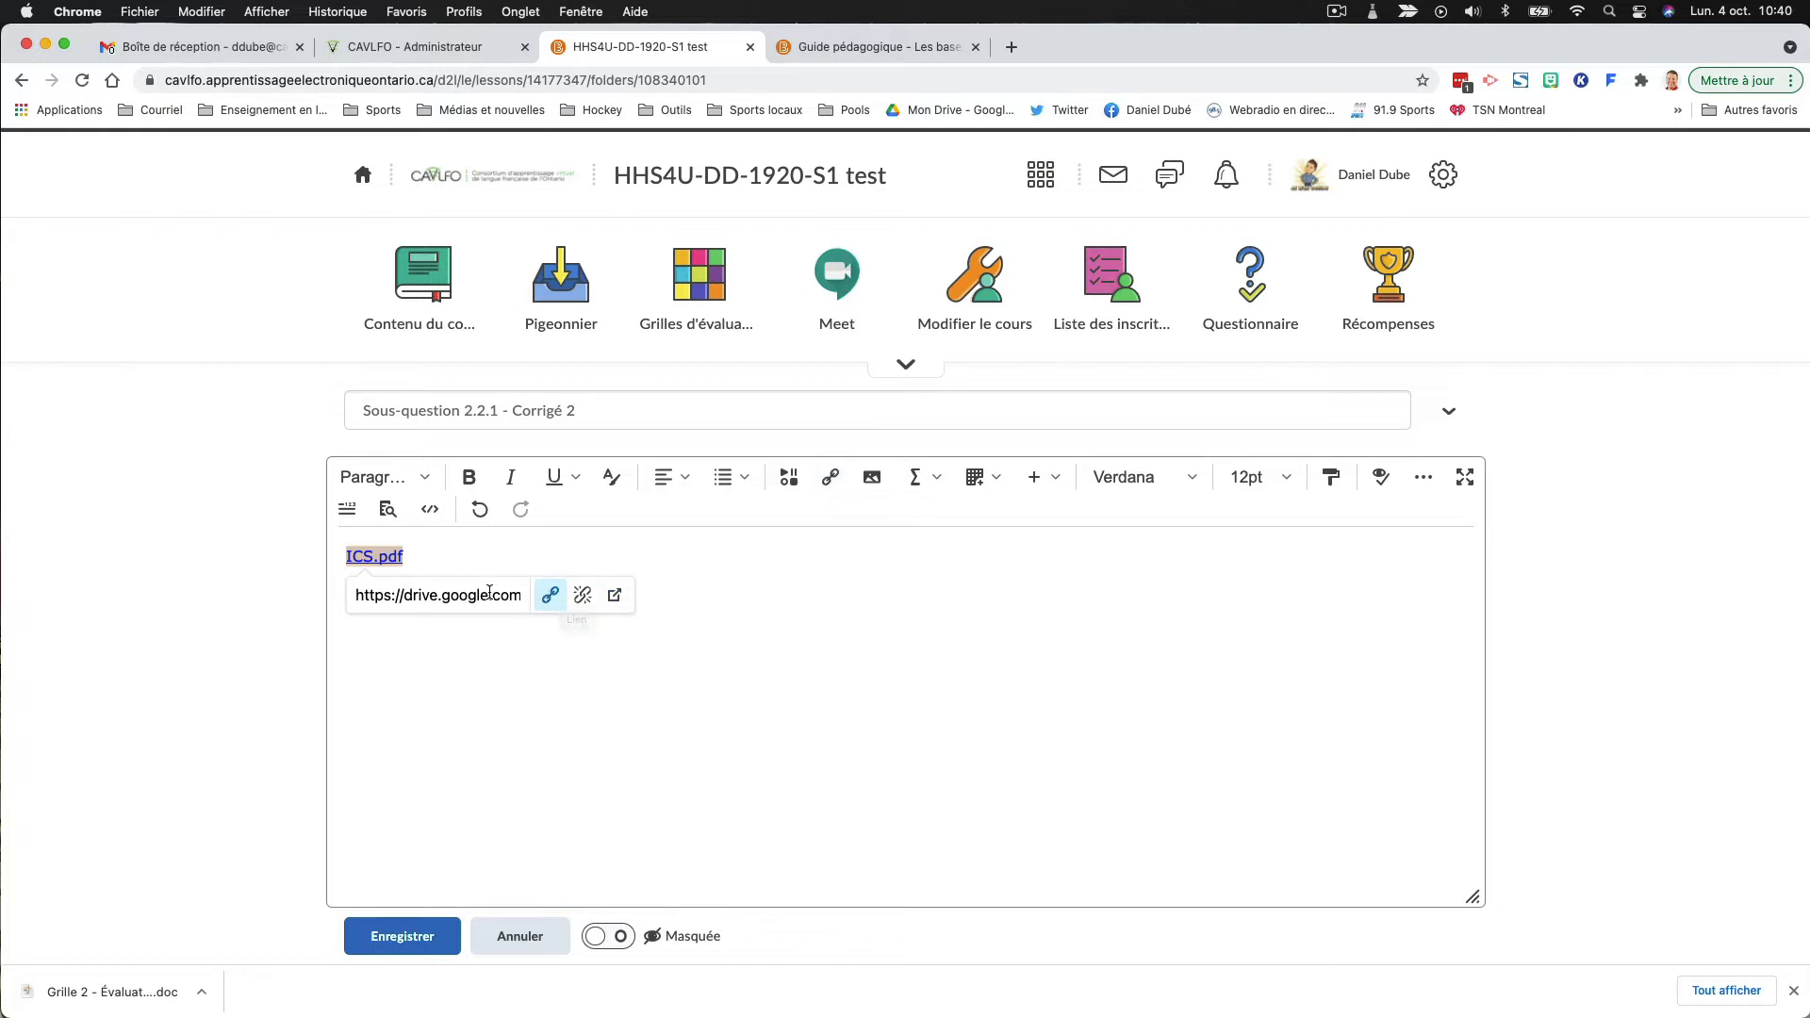
click(834, 486)
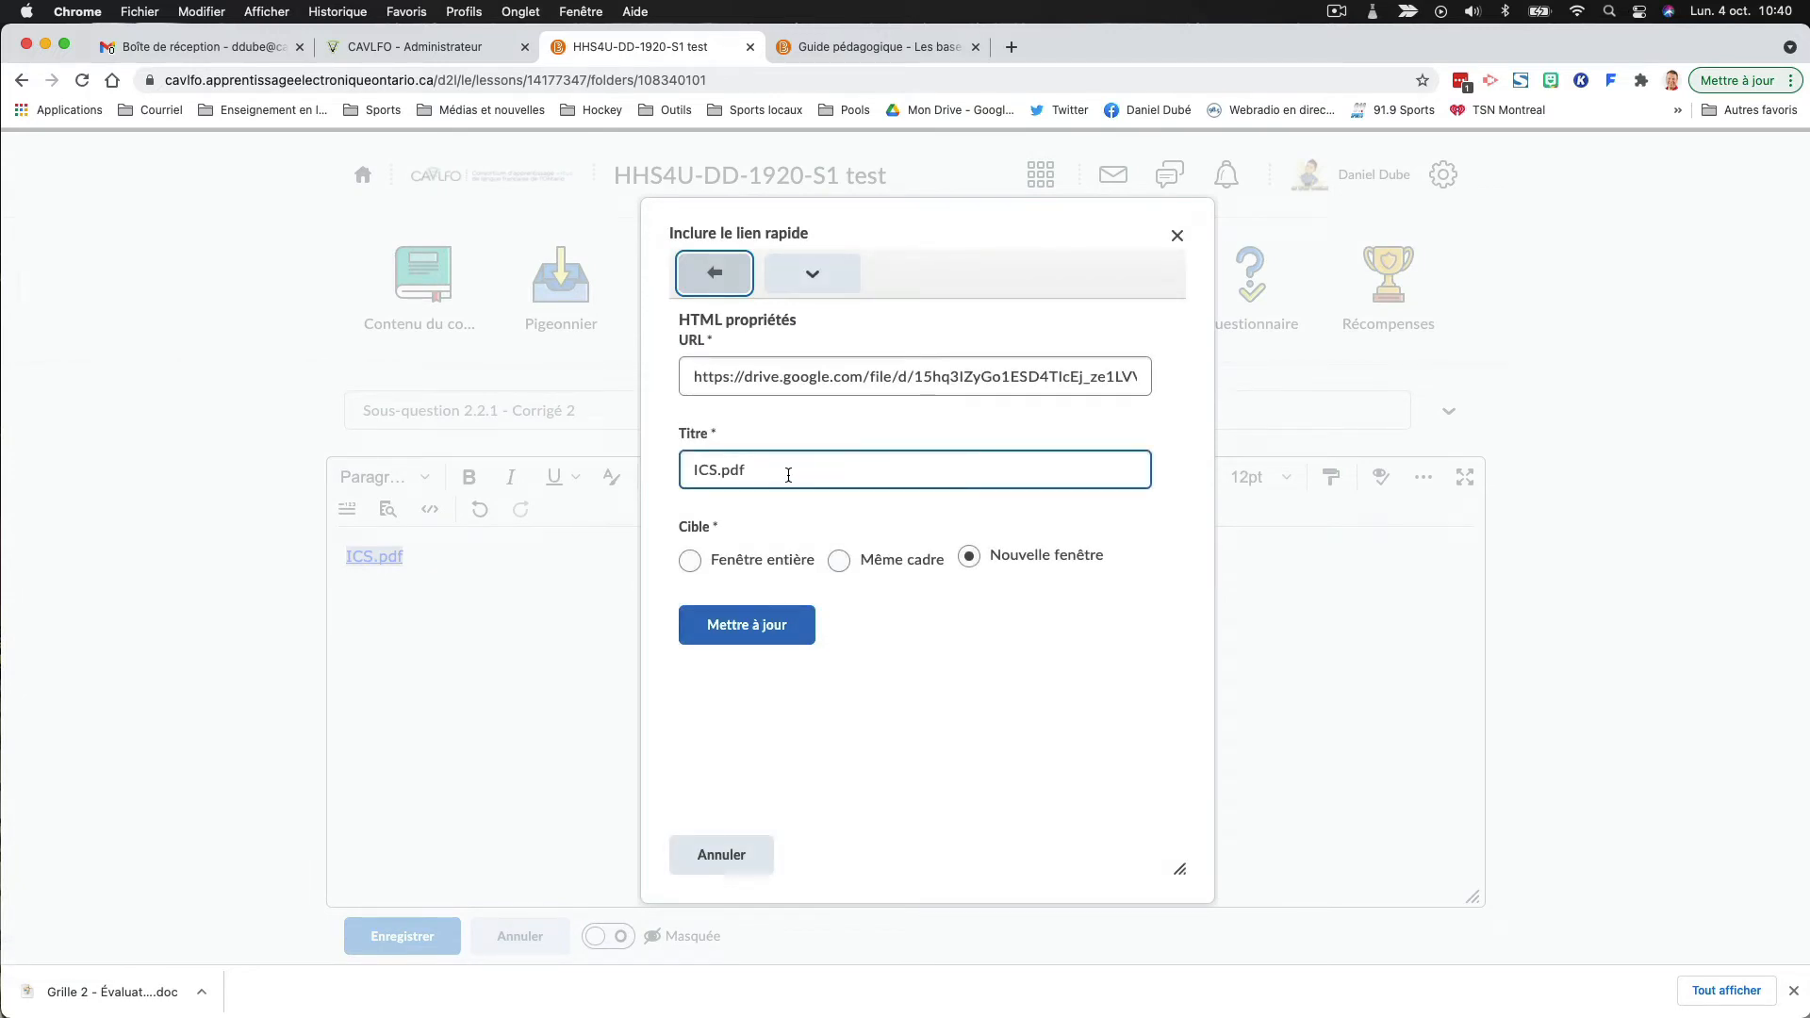
drag(783, 473, 665, 483)
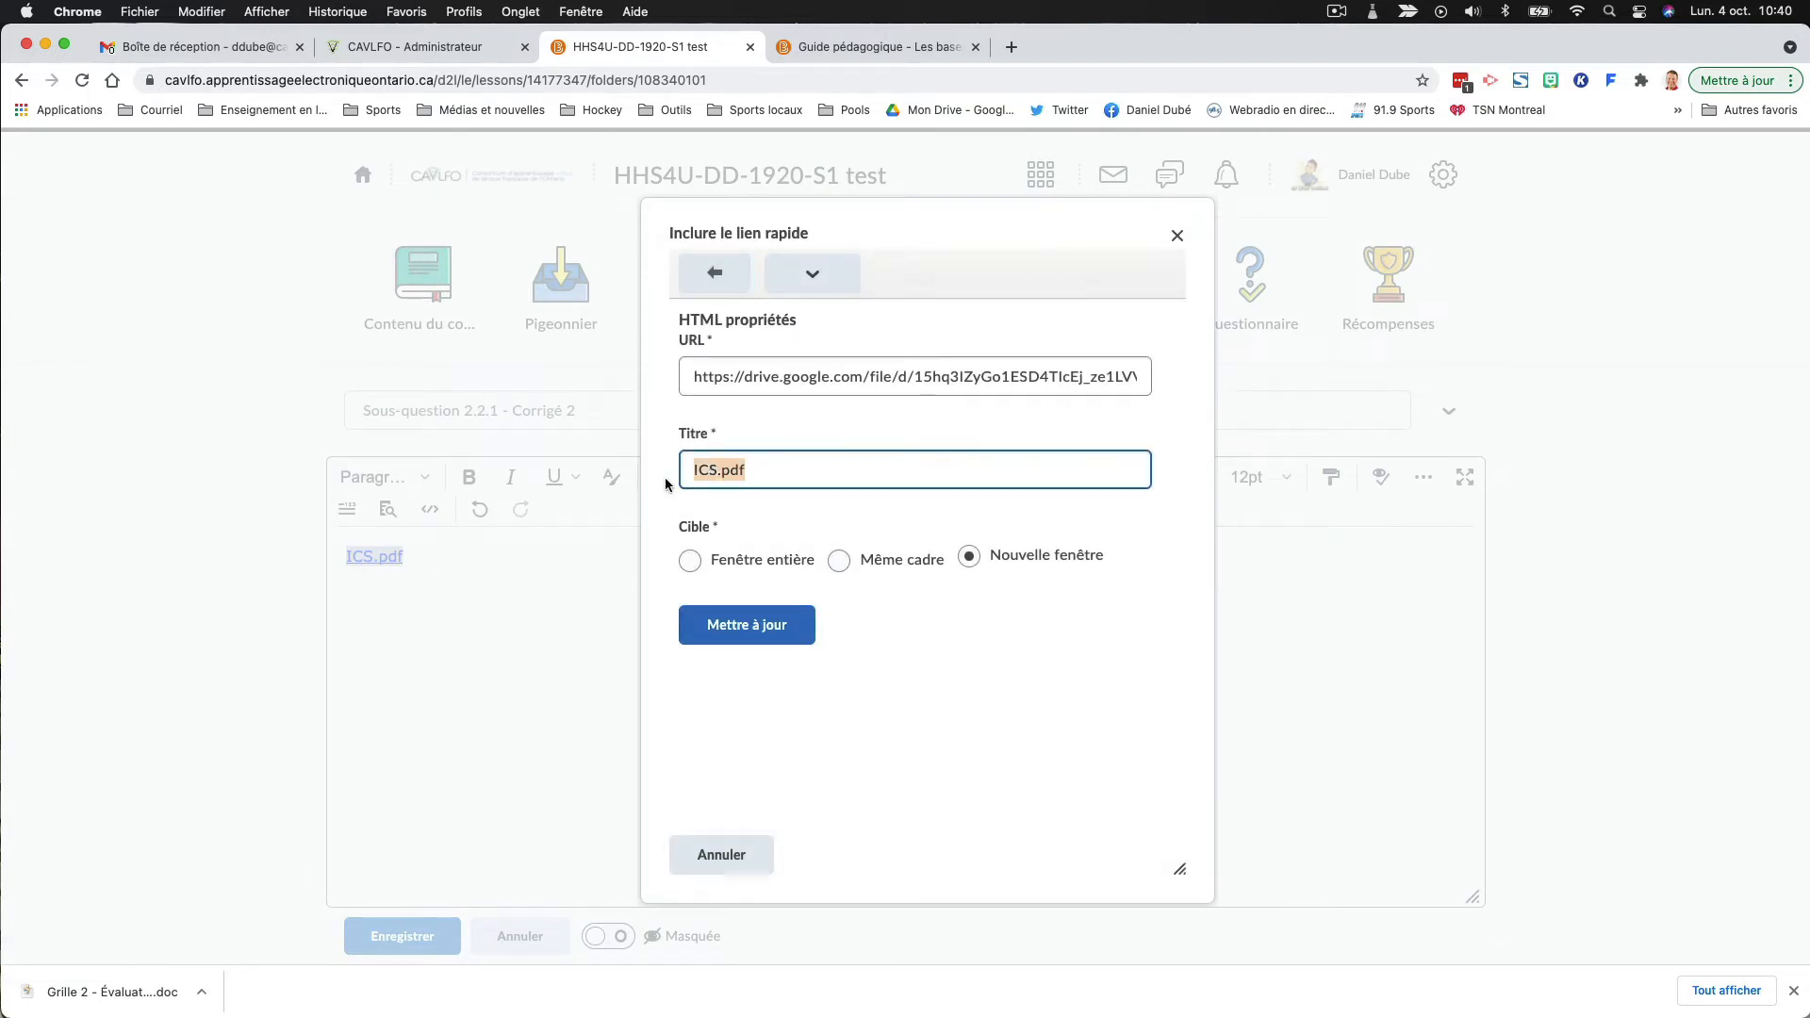
text(Corrigé sous-question 2.,2)
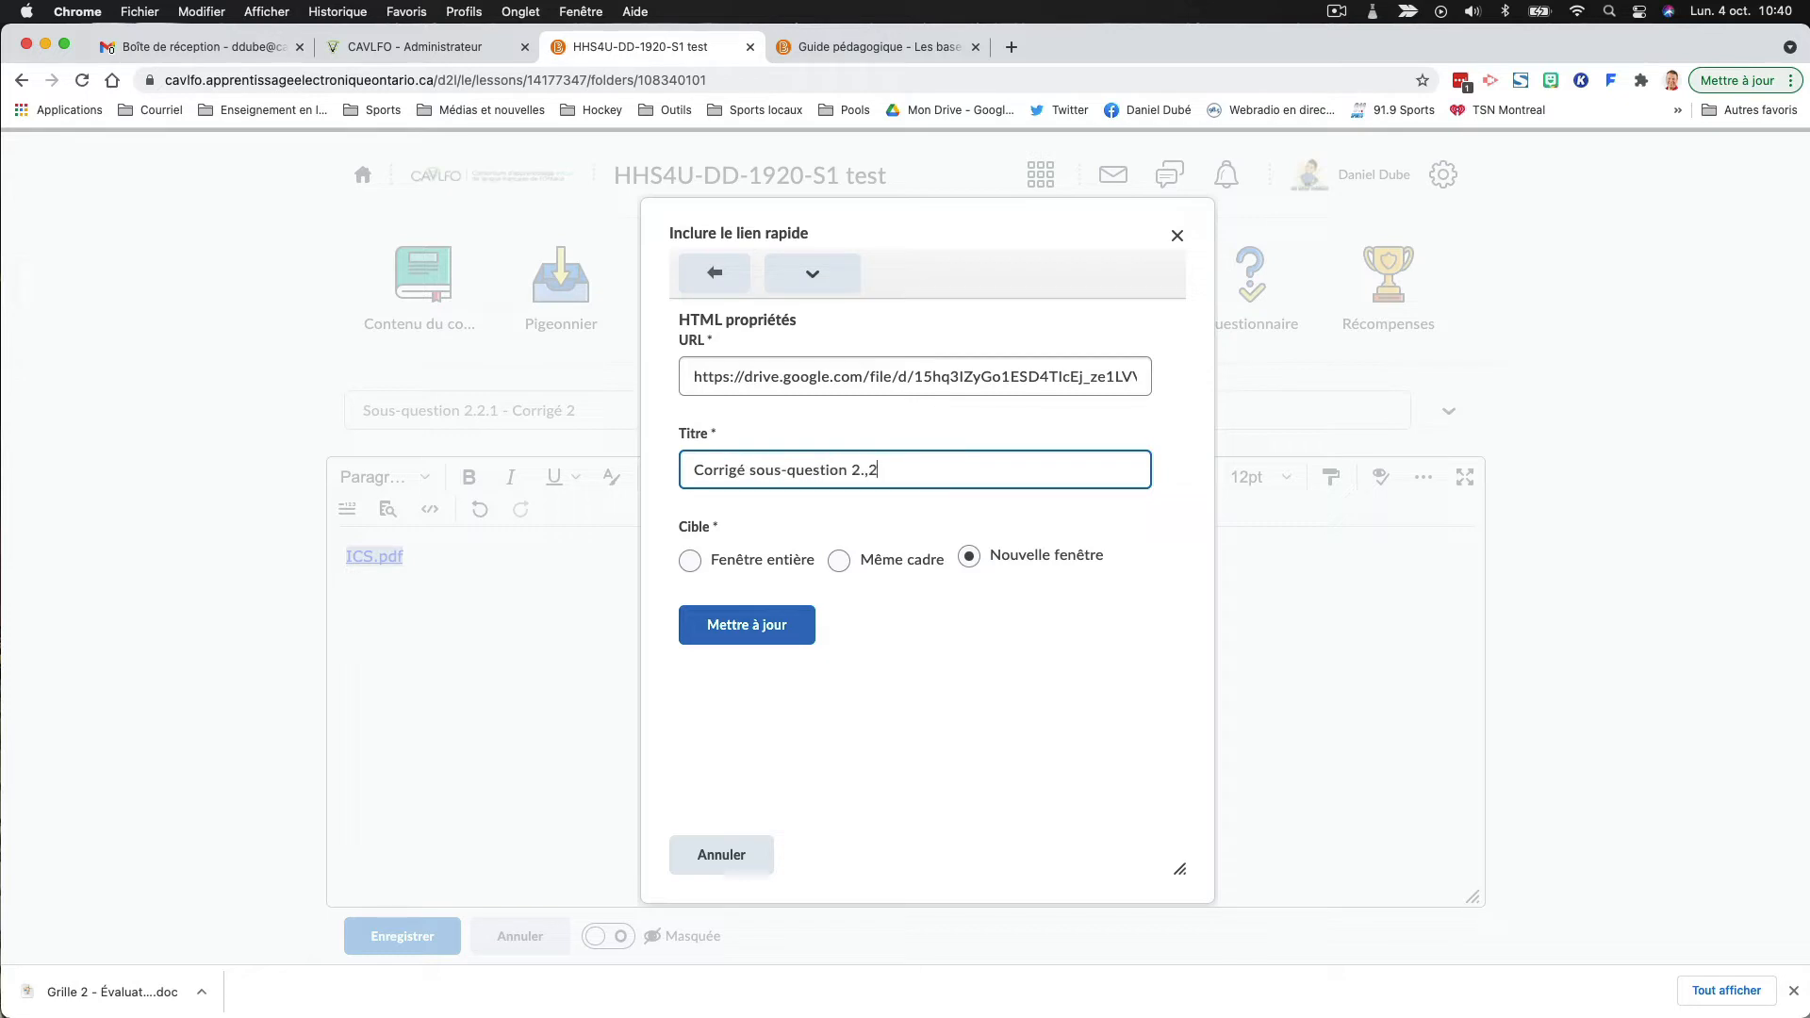
key(BackSpace)
key(BackSpace)
text(2.1)
text( 2)
key(BackSpace)
text(3)
key(BackSpace)
text(#2)
click(973, 556)
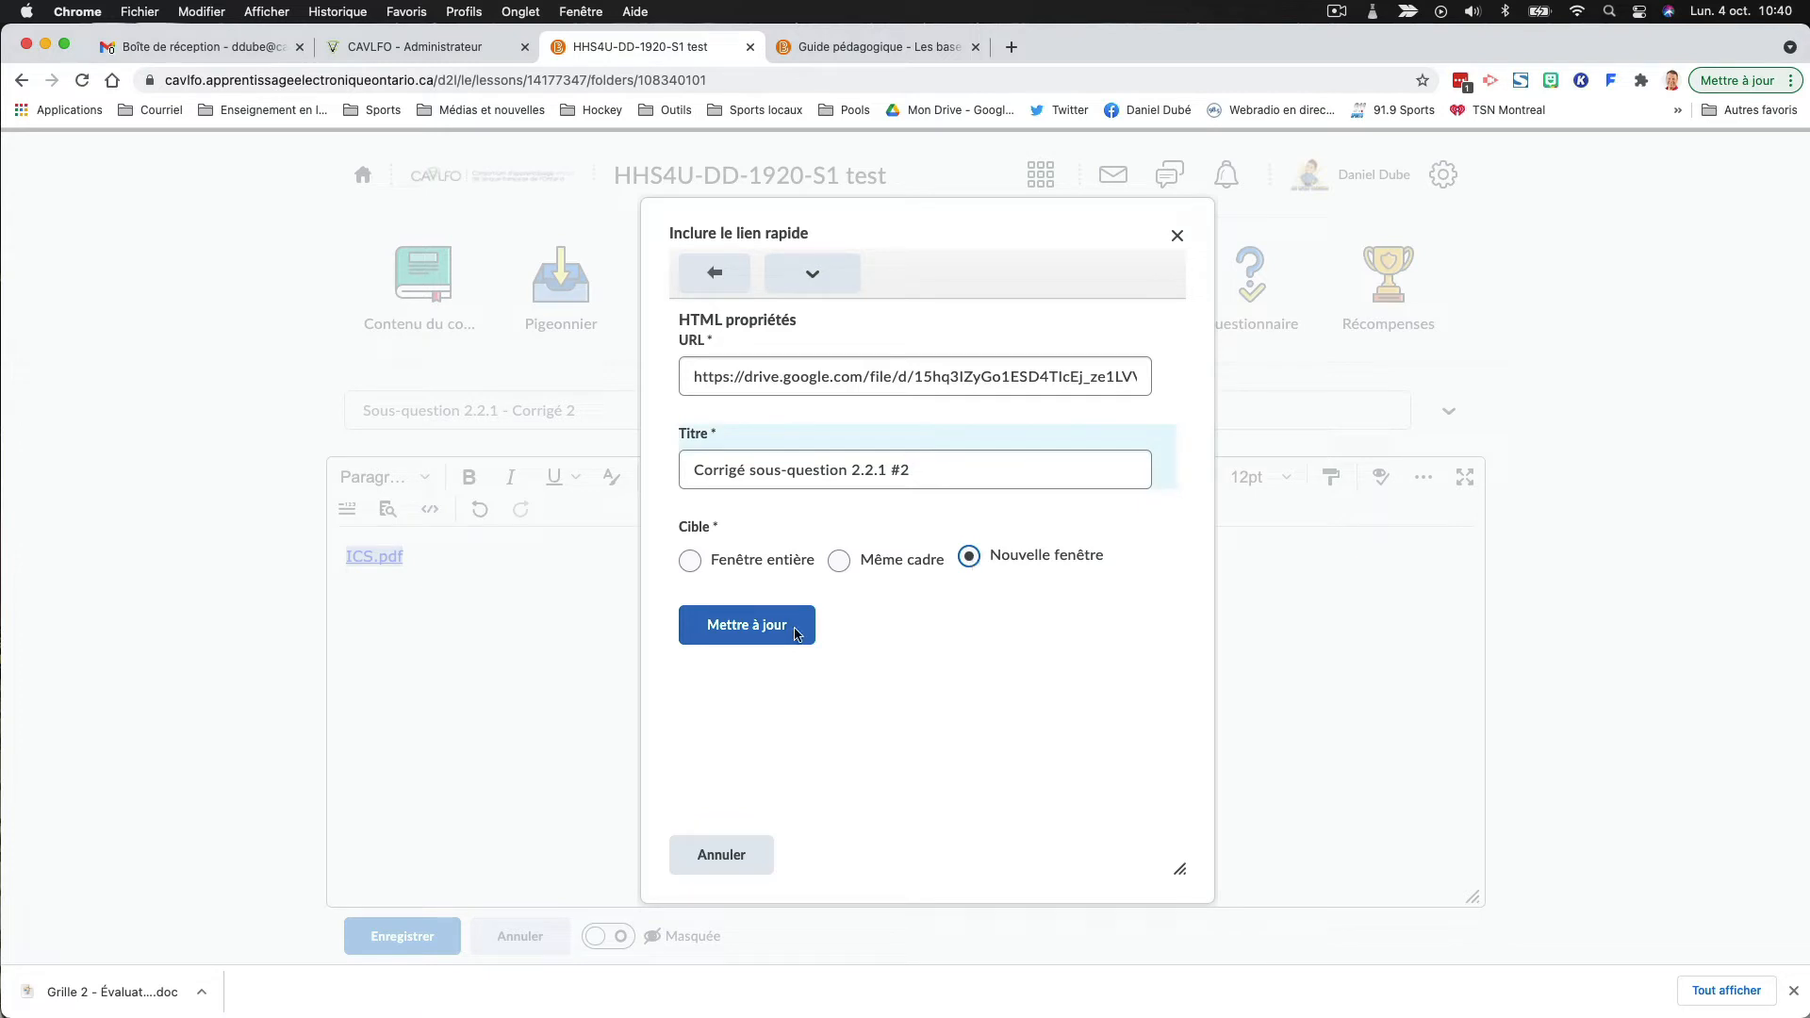
click(728, 637)
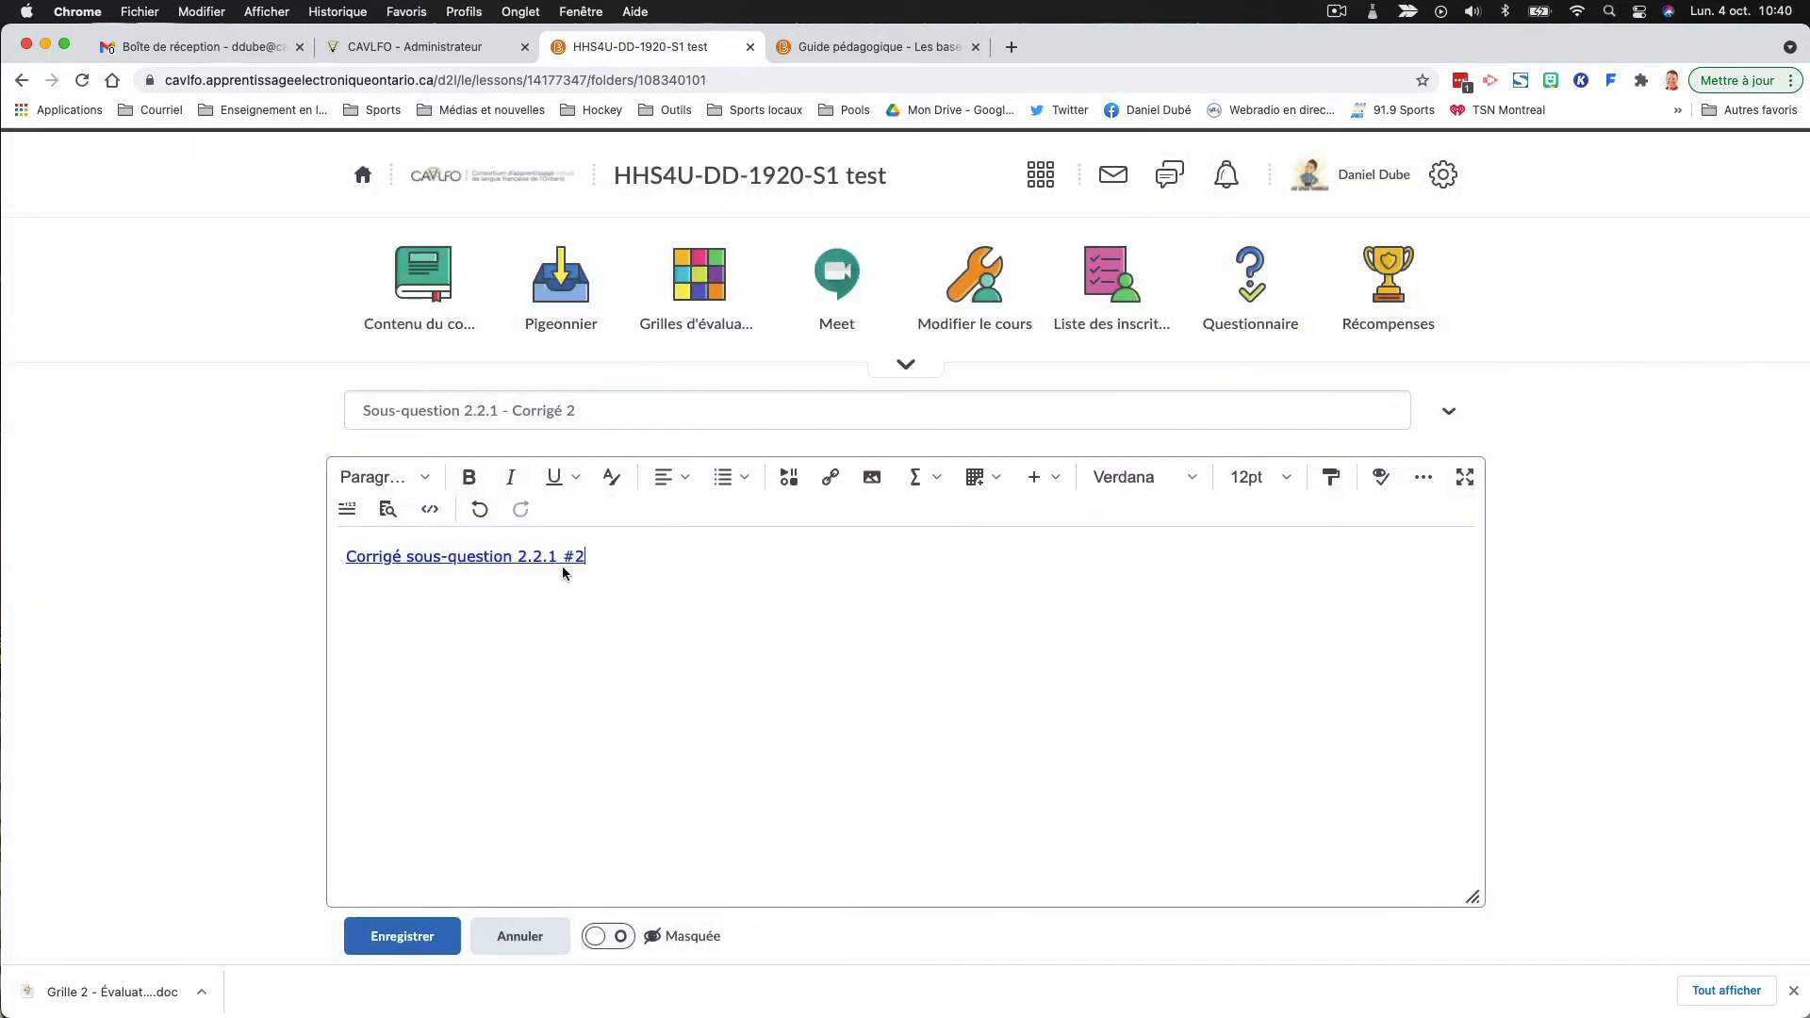
click(437, 938)
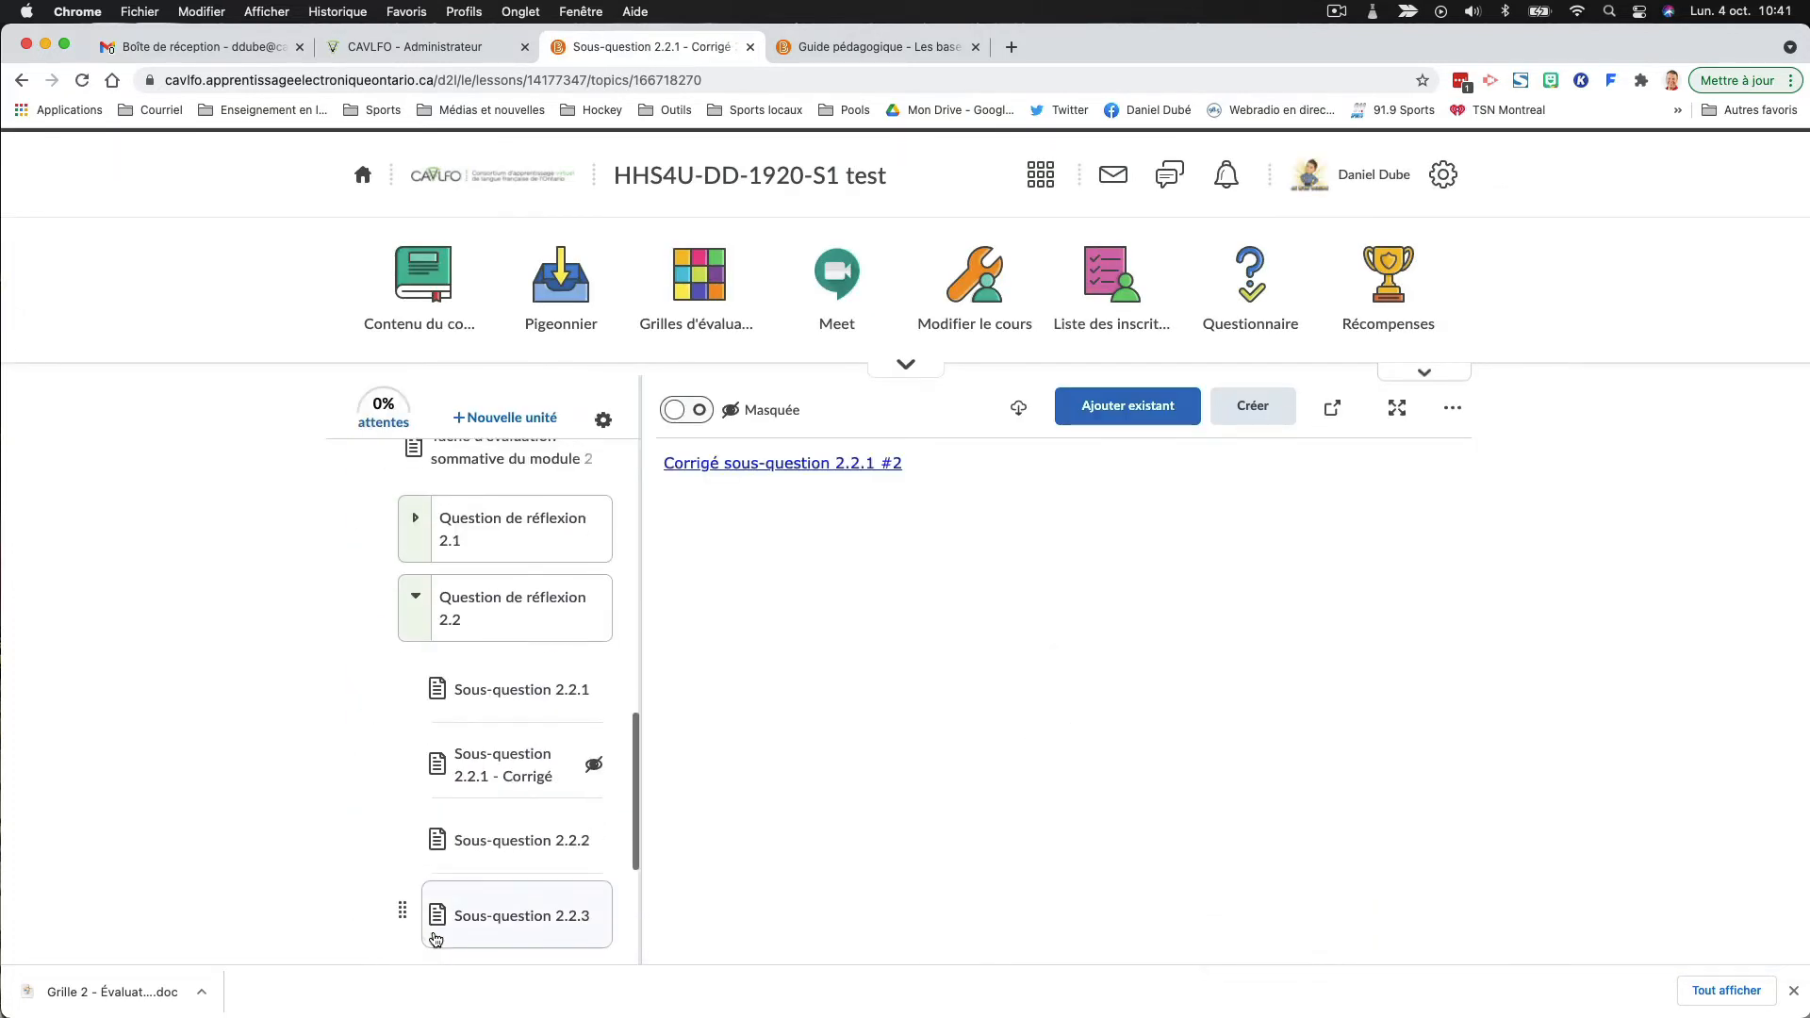
- Move "Sous-question 2.2.1 - Corrigé 2" directly below "Sous-question 2.2.1 - Corrigé" in the course outline and test its Drive link
scroll(485, 683, down, 3)
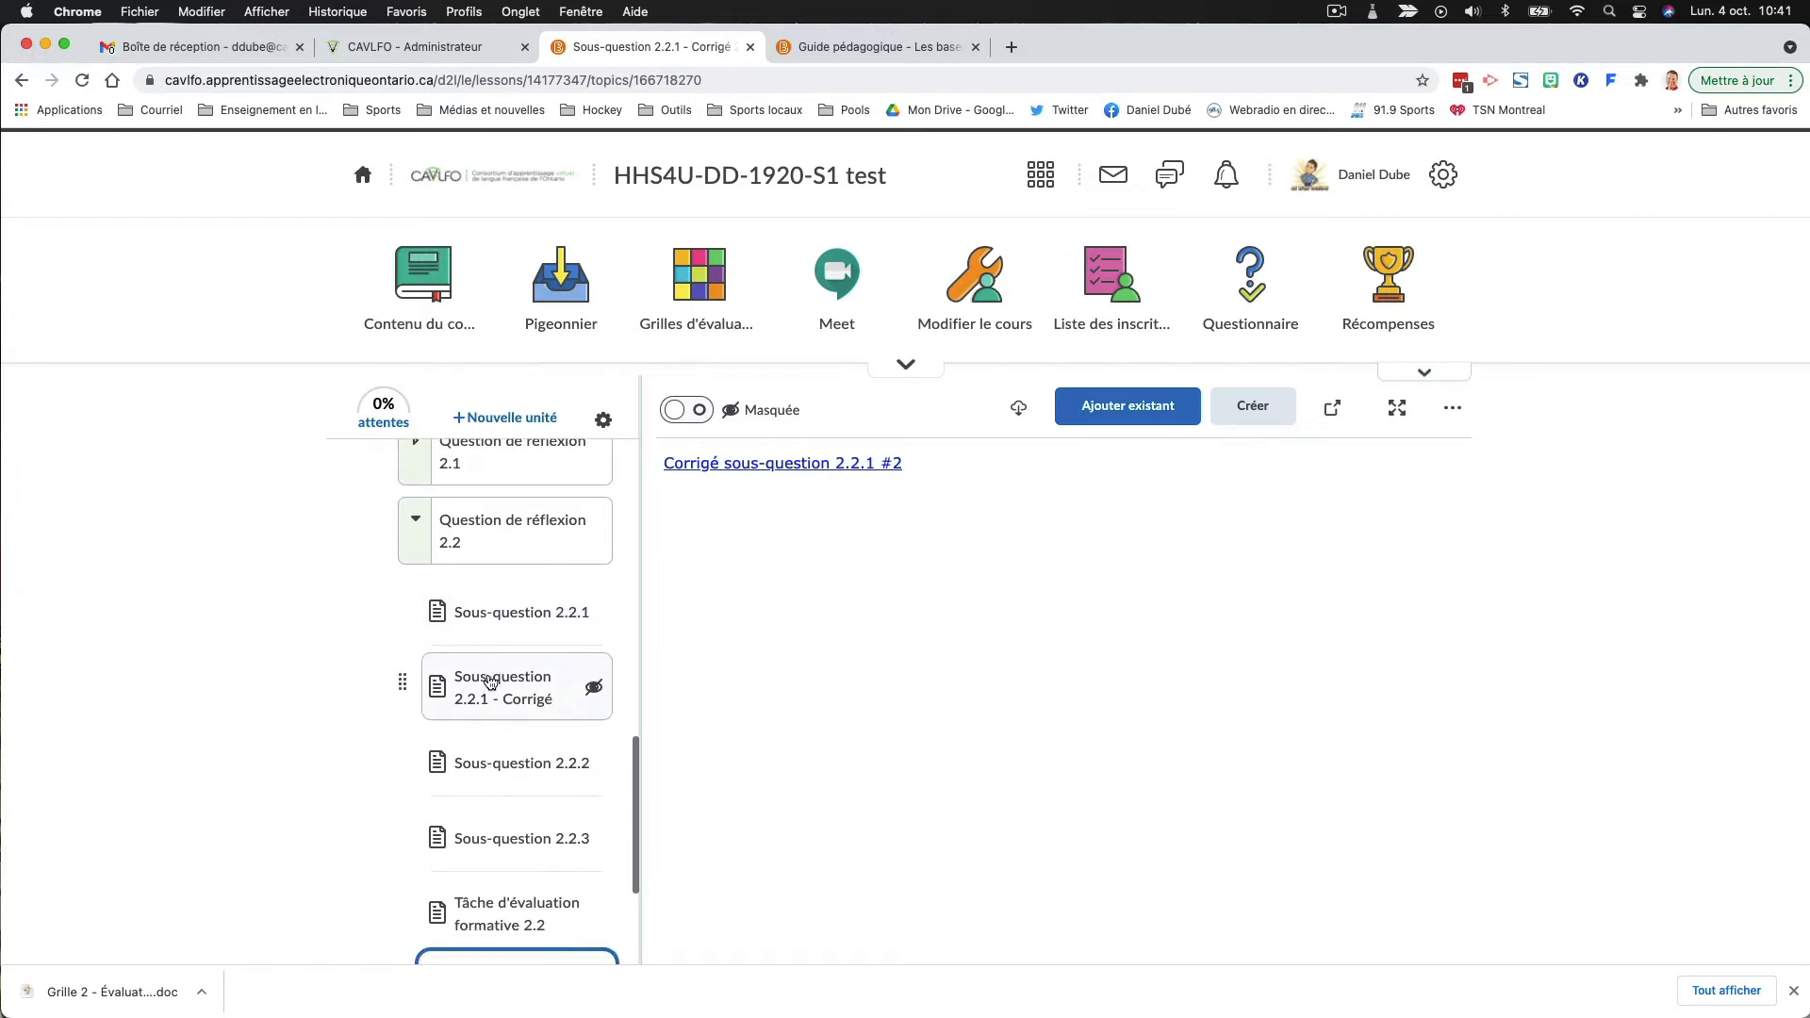
scroll(495, 890, down, 2)
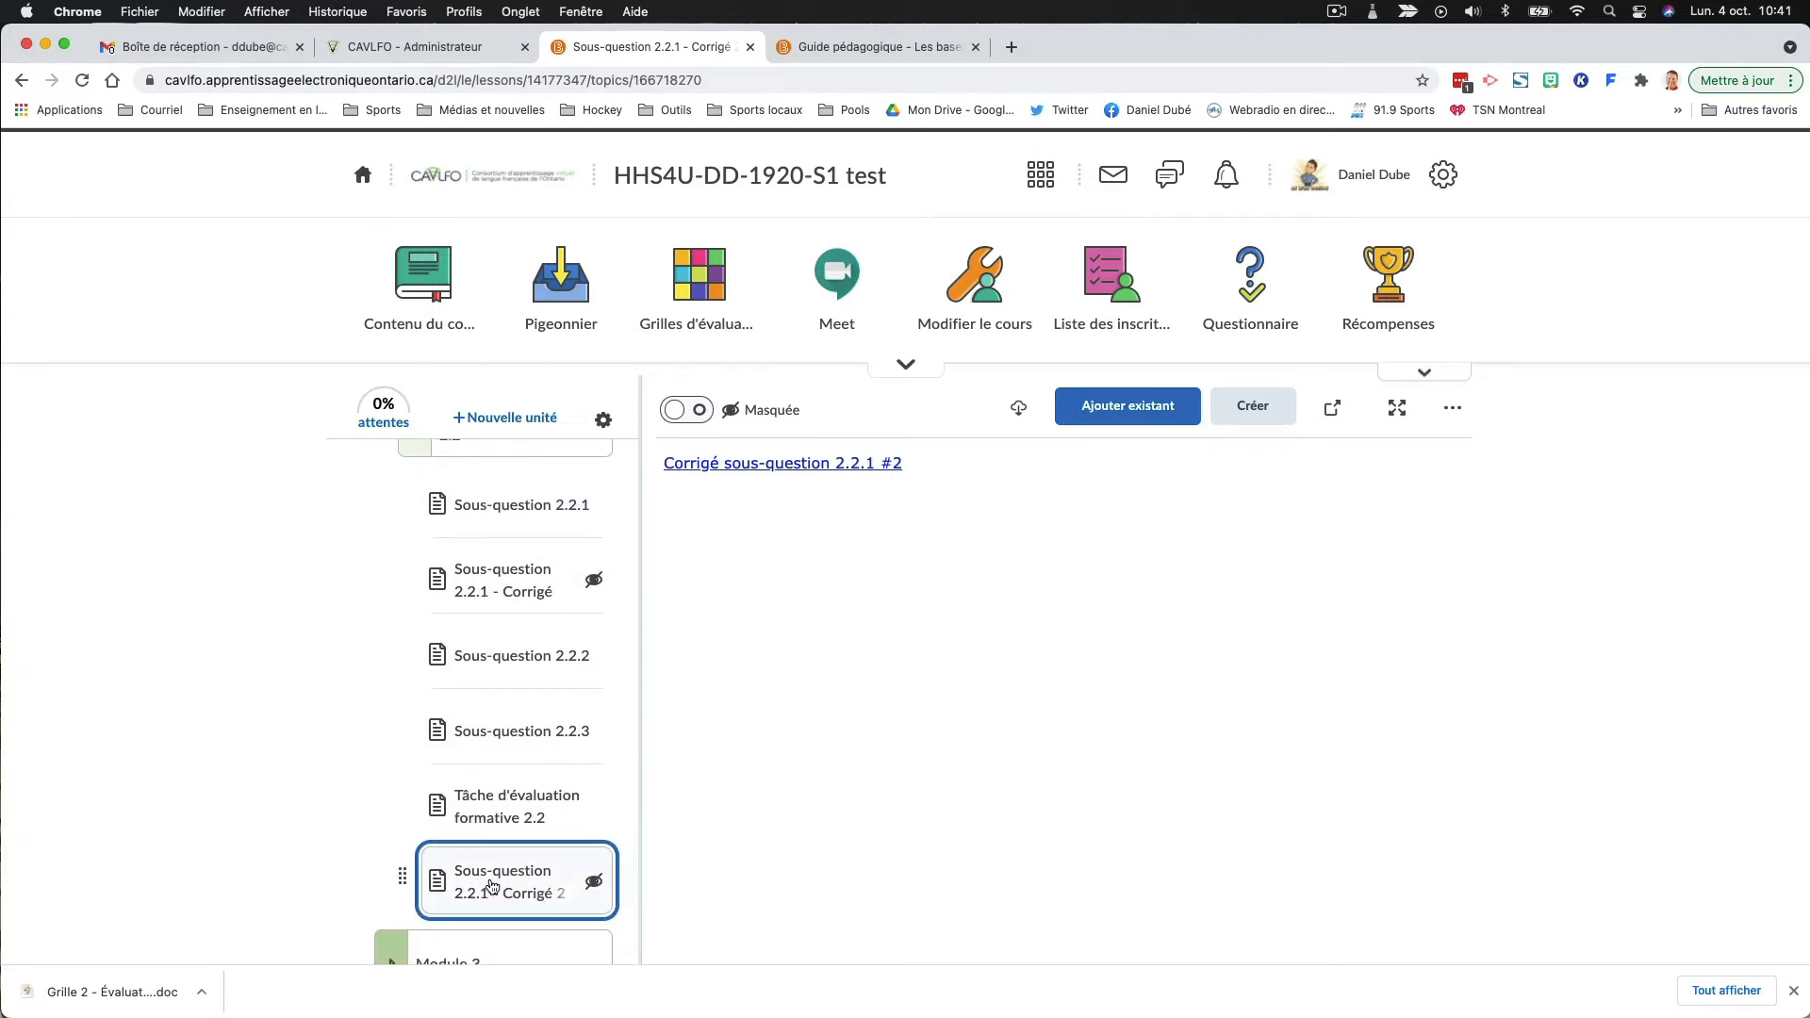
drag(490, 886, 496, 605)
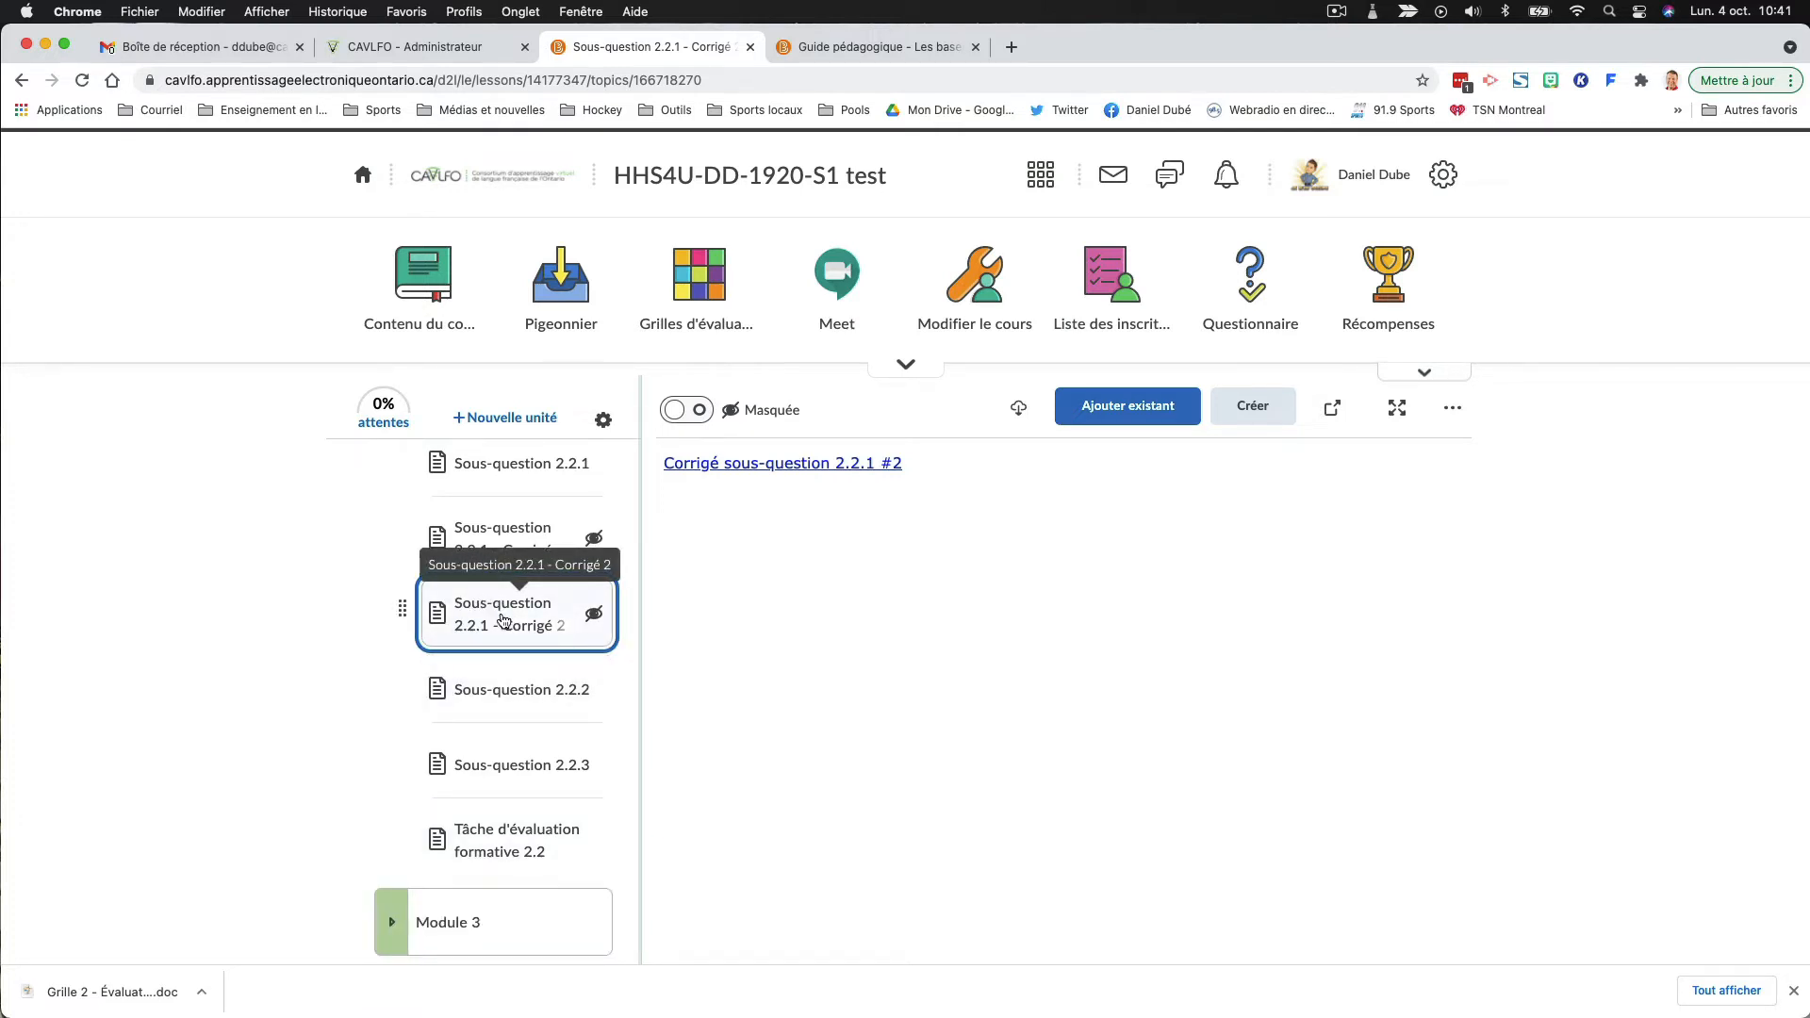
click(784, 468)
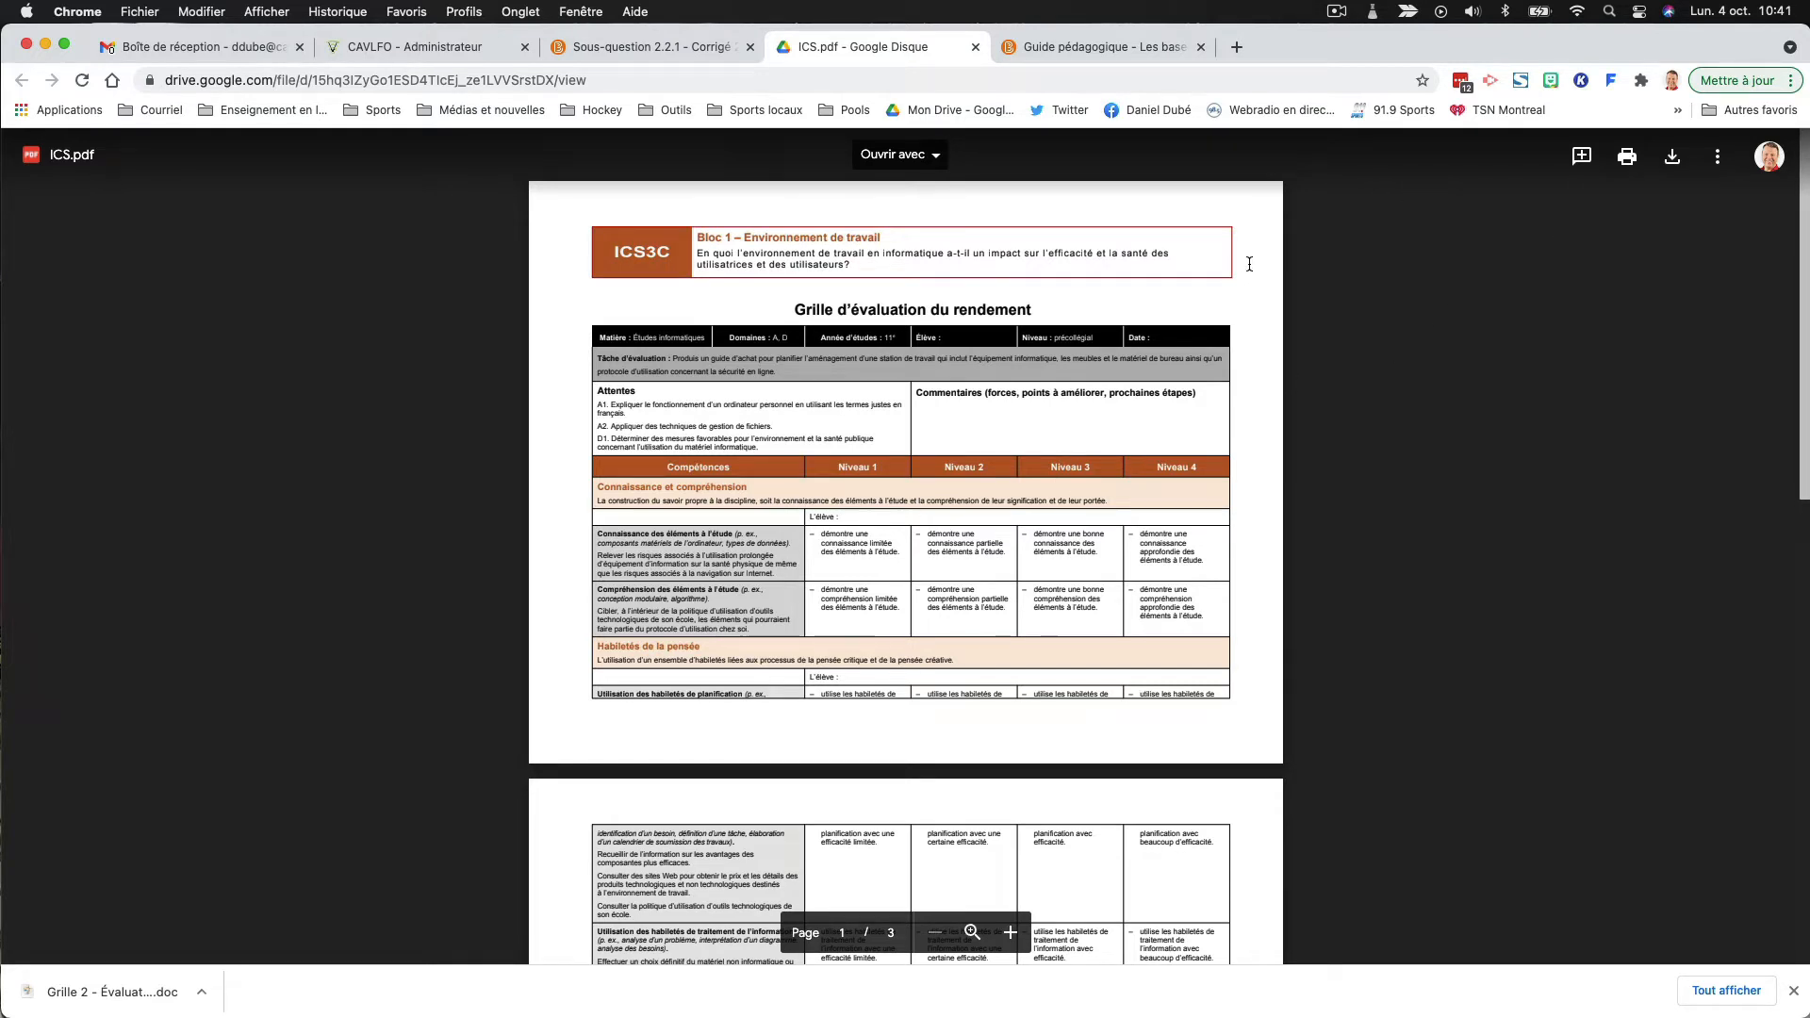
click(975, 48)
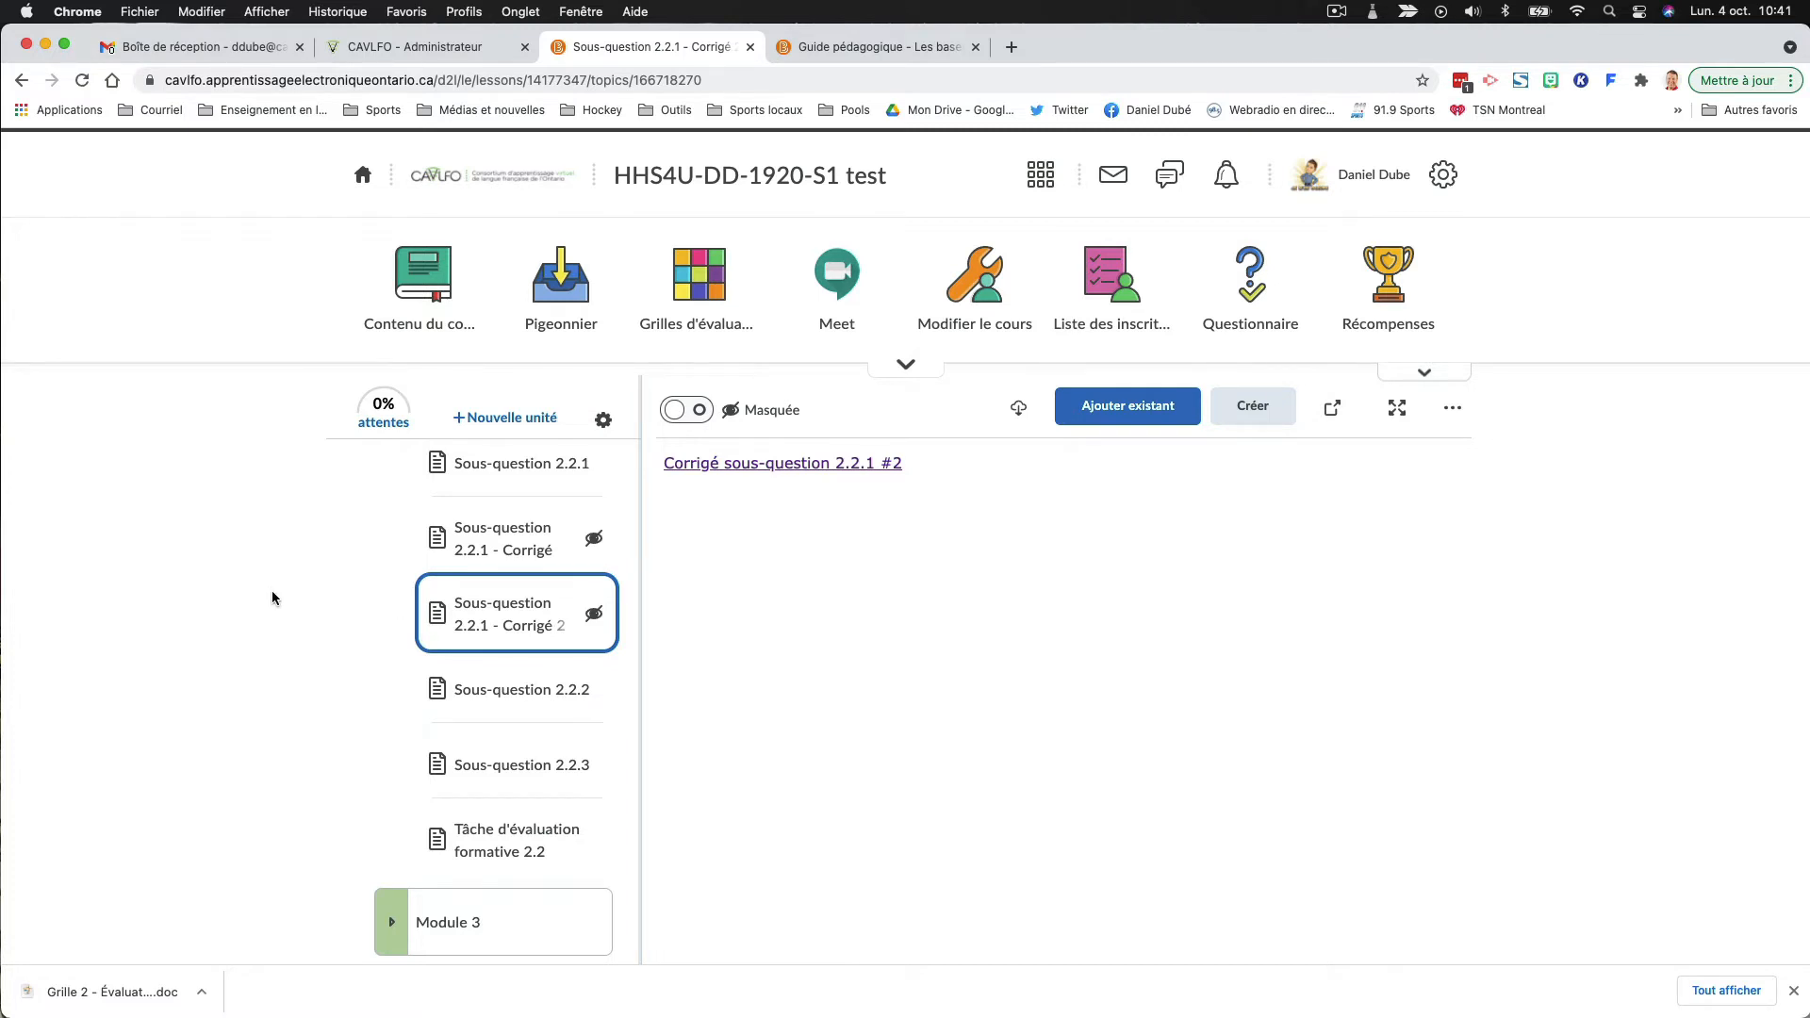
- Create another HTML document in the "Question de réflexion 2.2" folder titled "Sous-question 2.2.1 - Corrigé 3"
scroll(471, 528, up, 3)
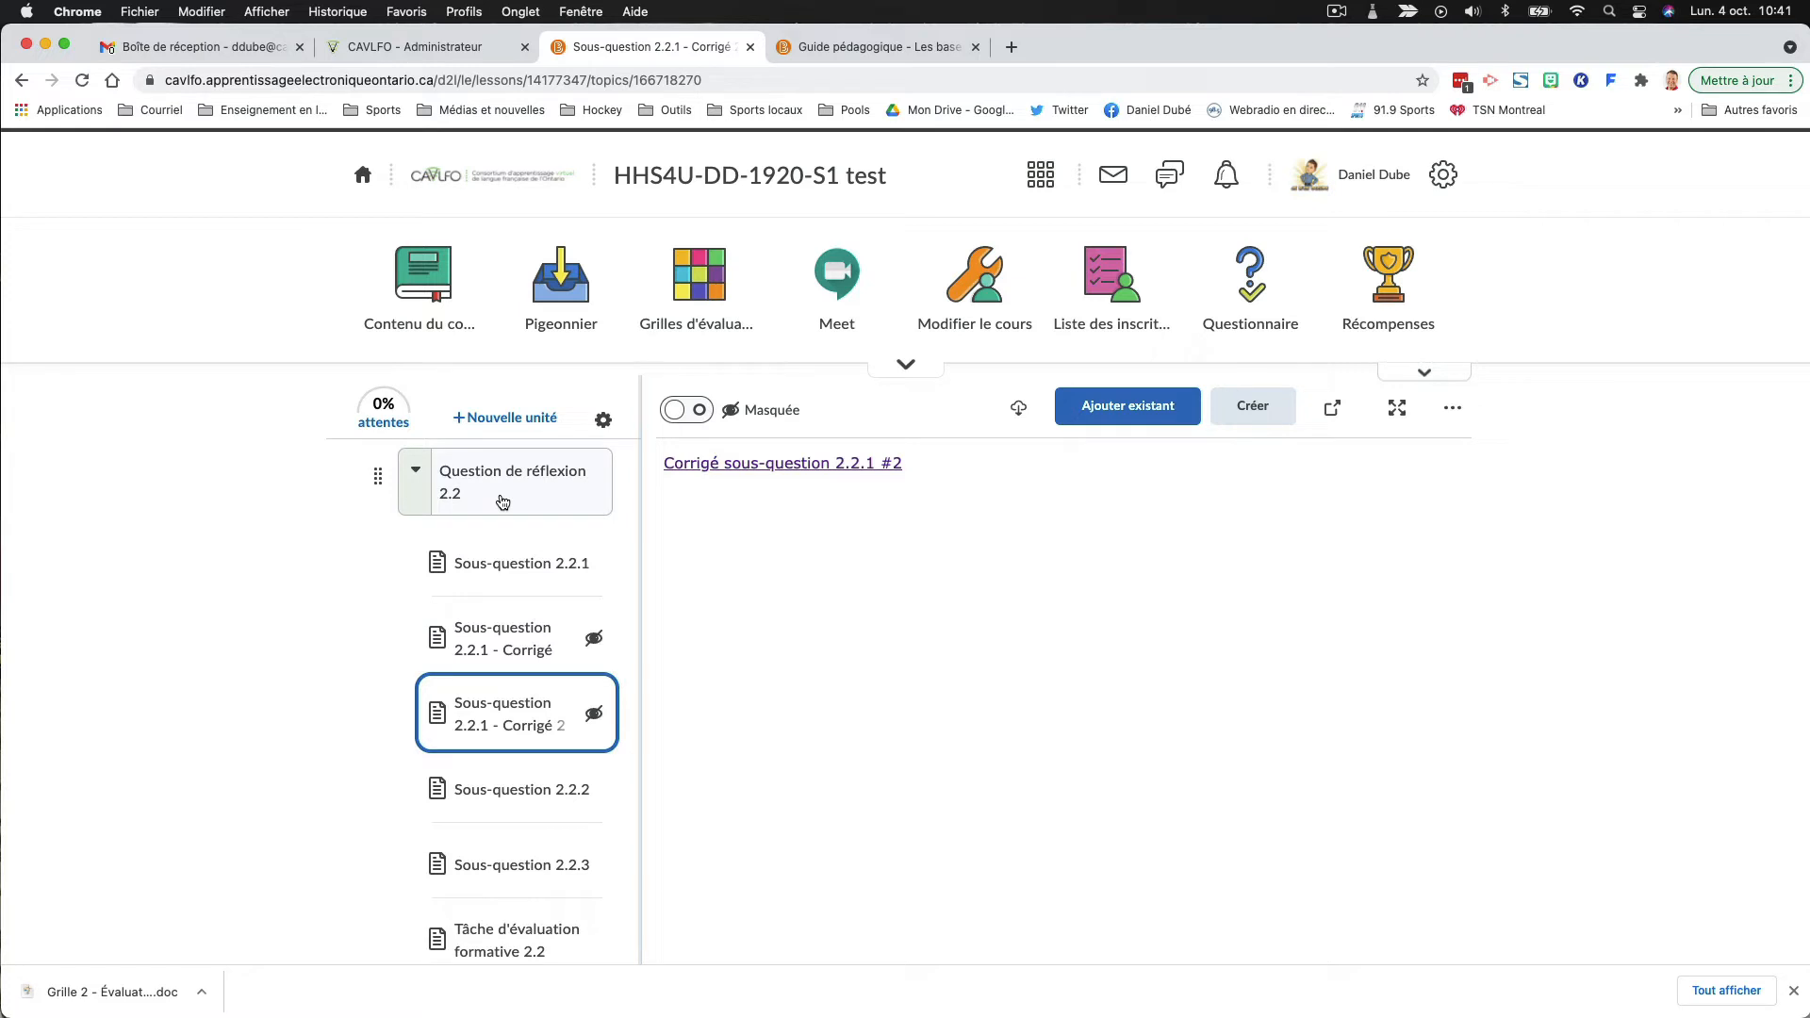
click(502, 500)
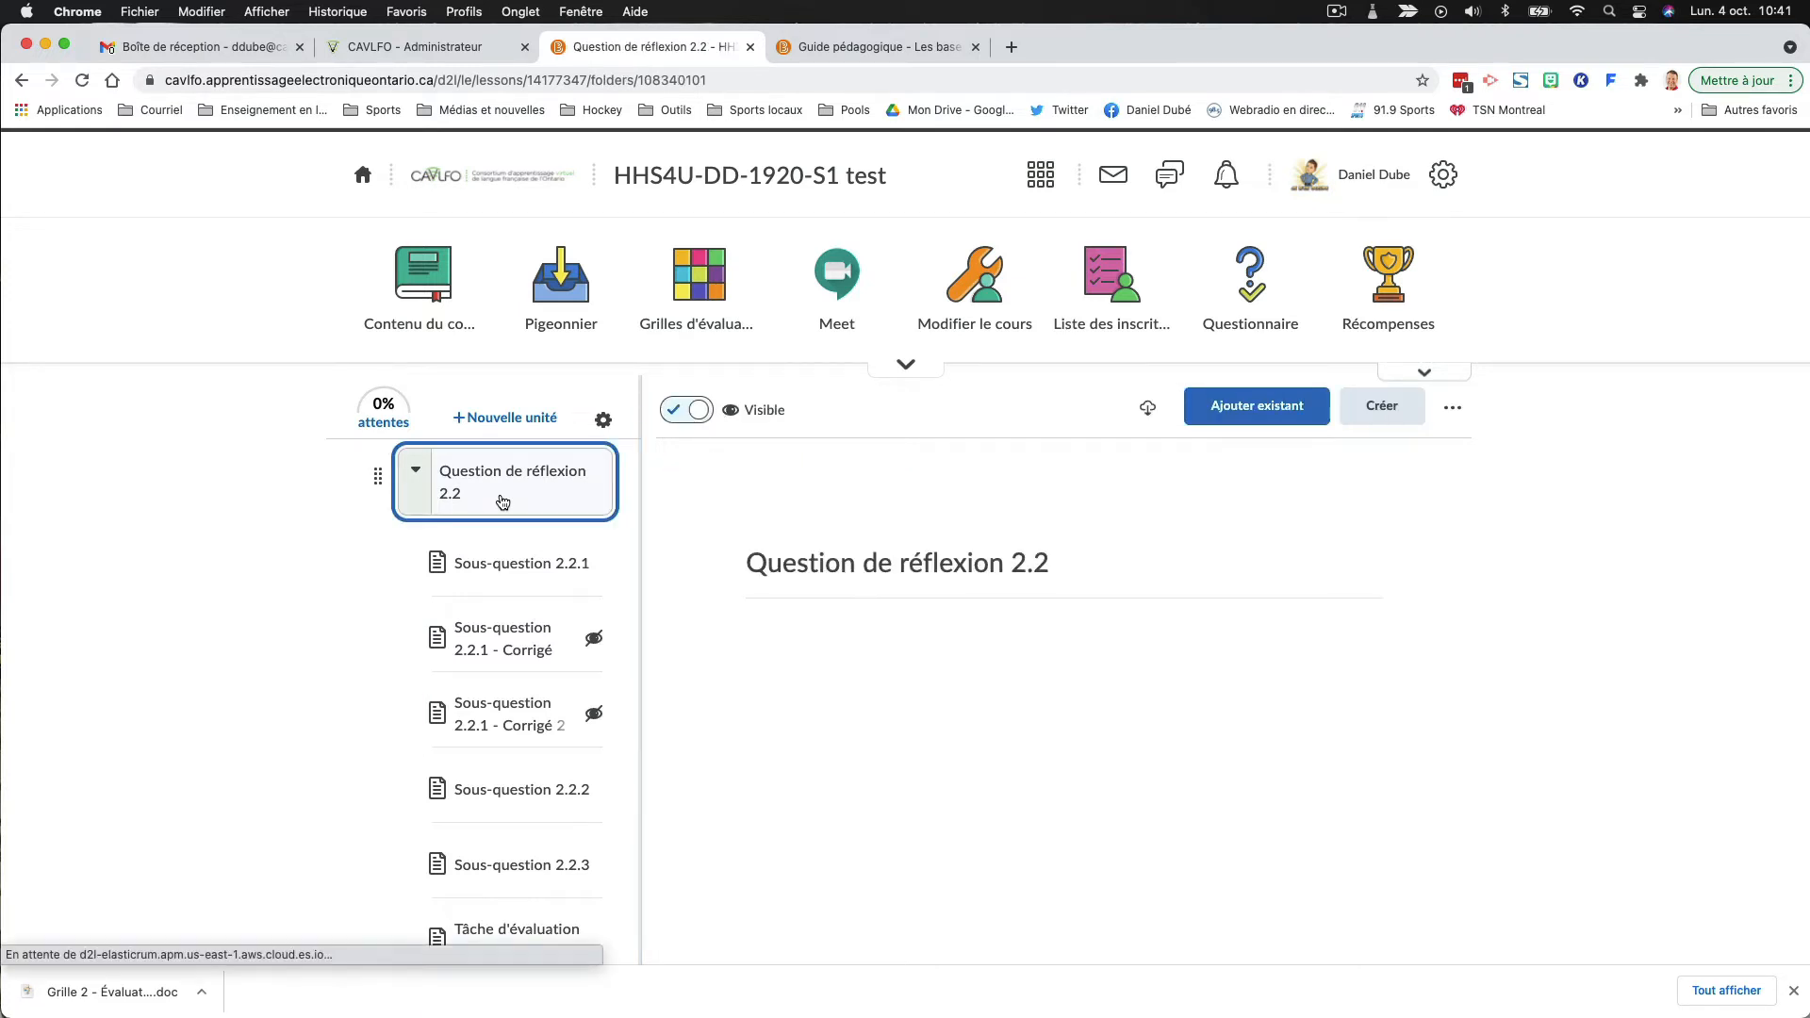
click(1401, 406)
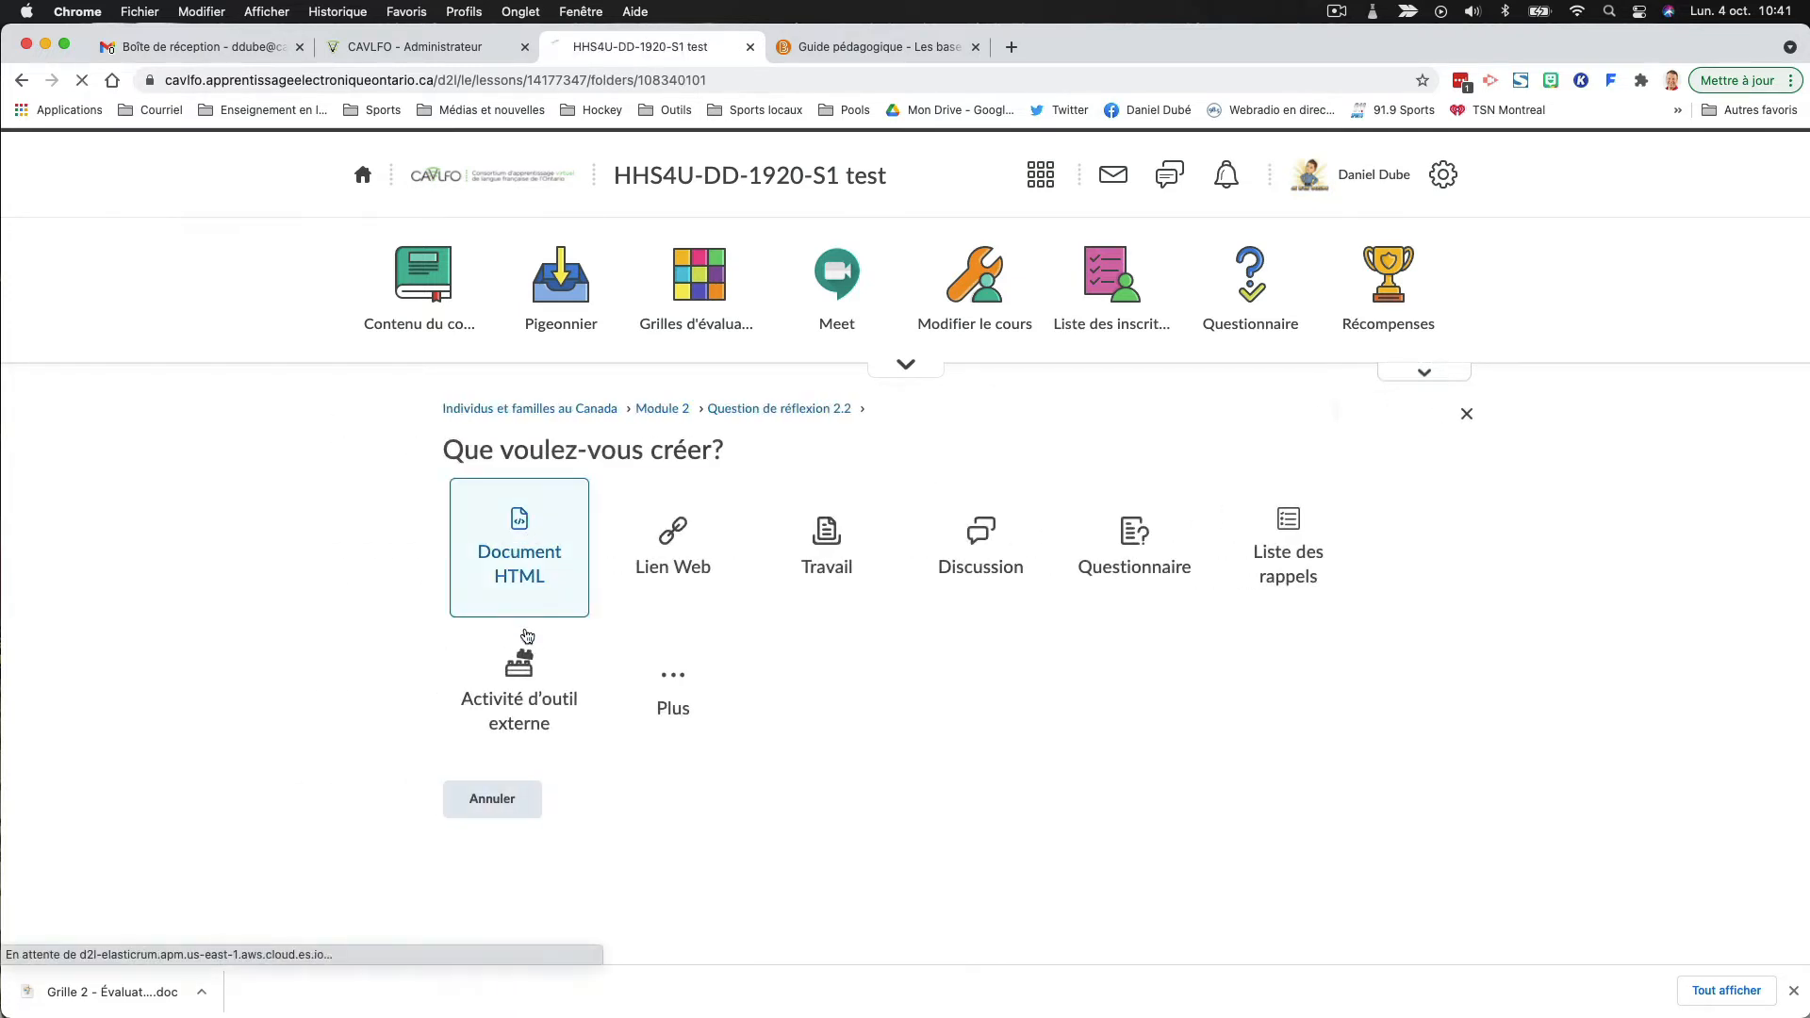
click(525, 607)
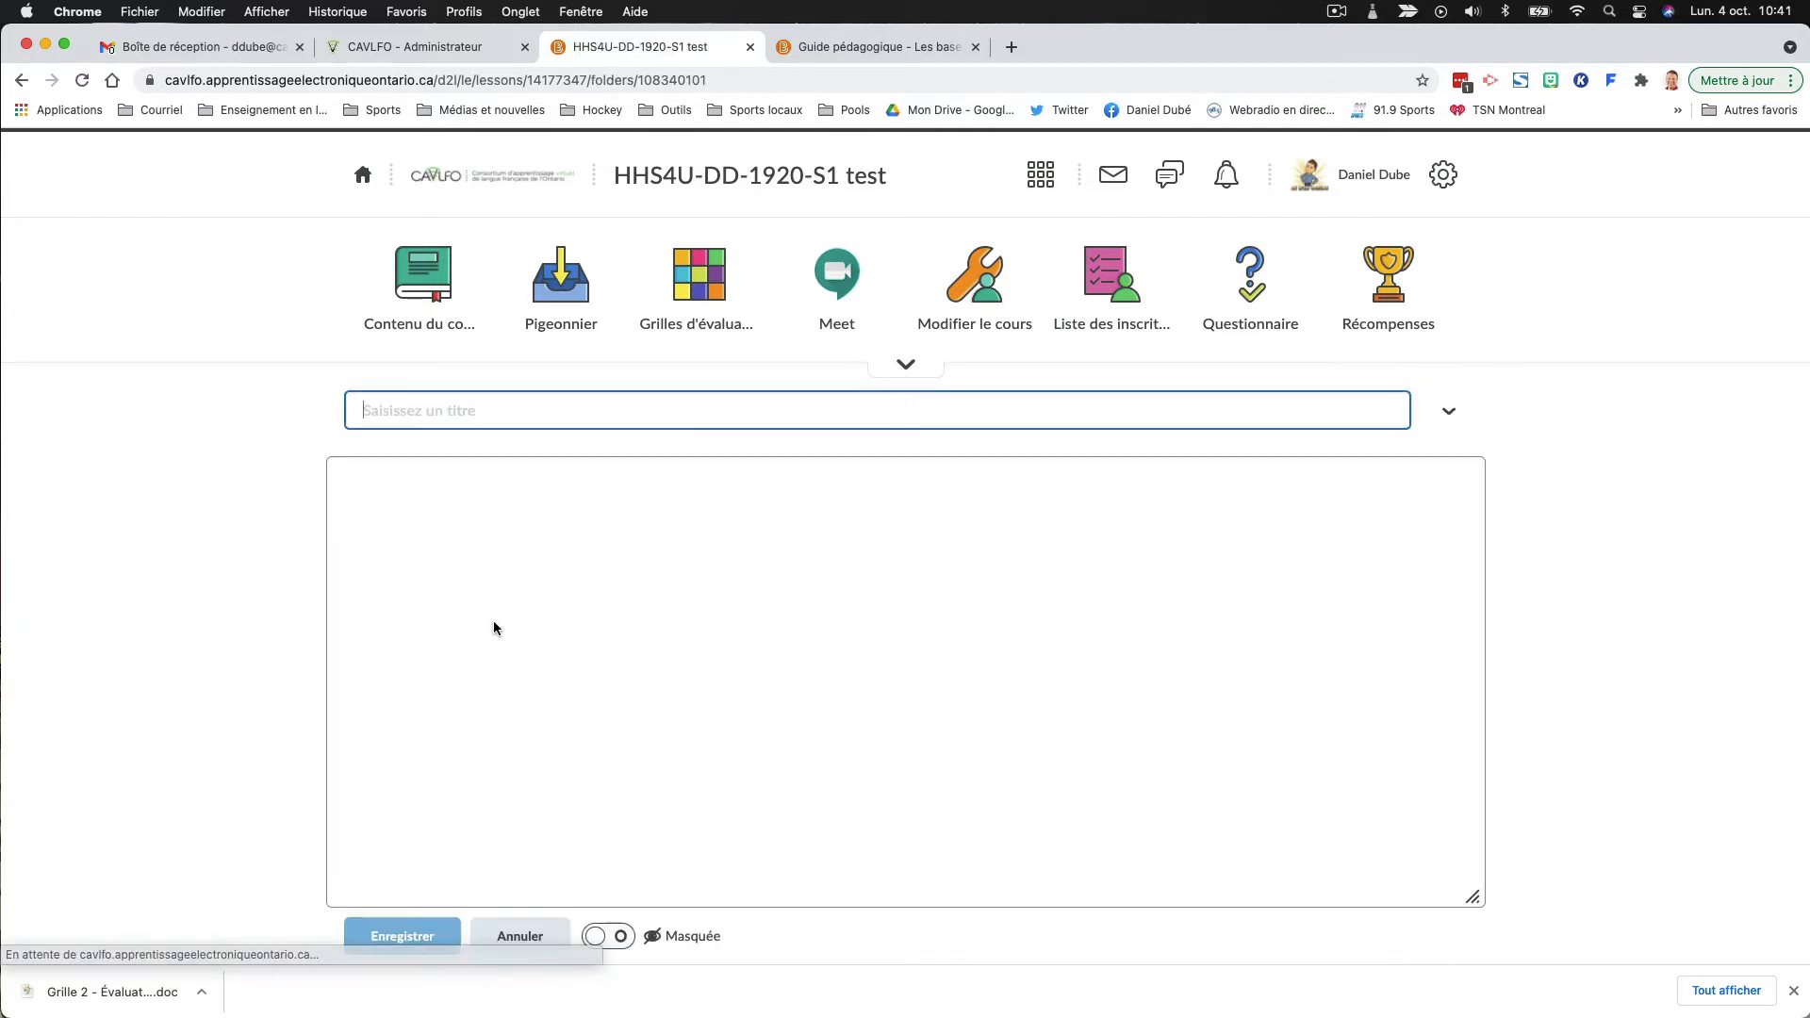
text(S)
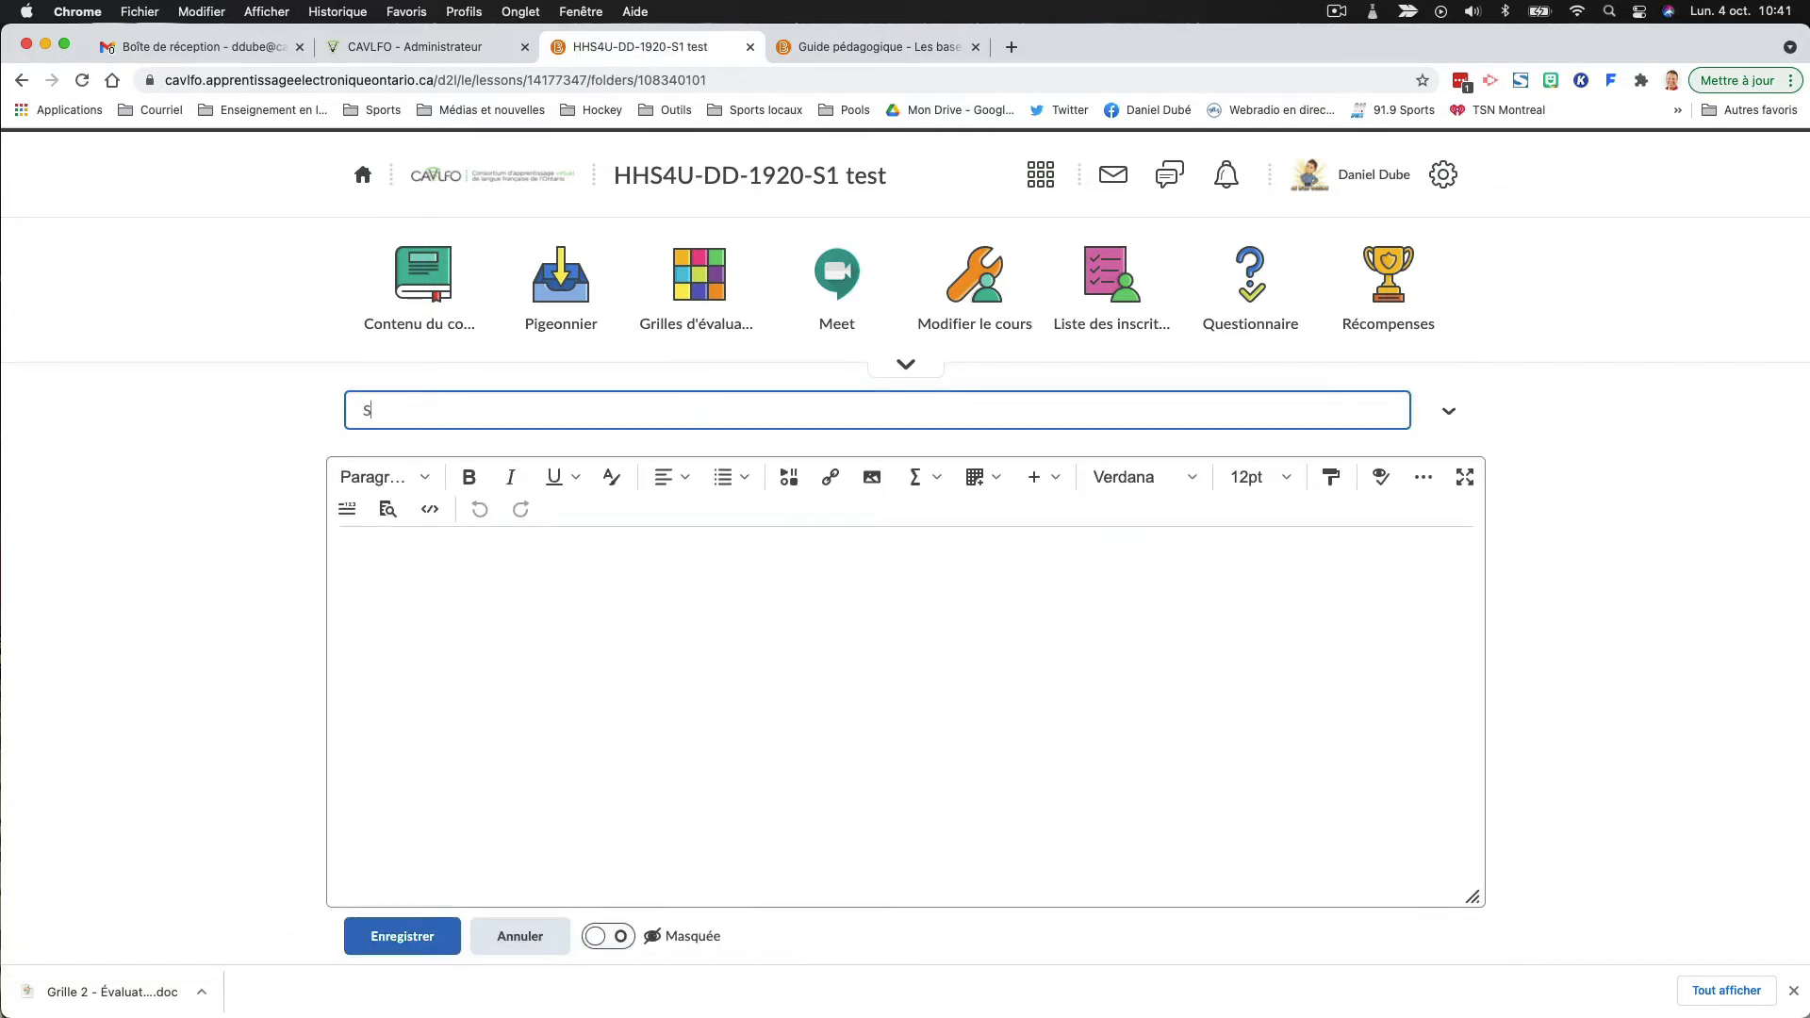
text(ous-querstion 2.2.1 - Corrigé 3)
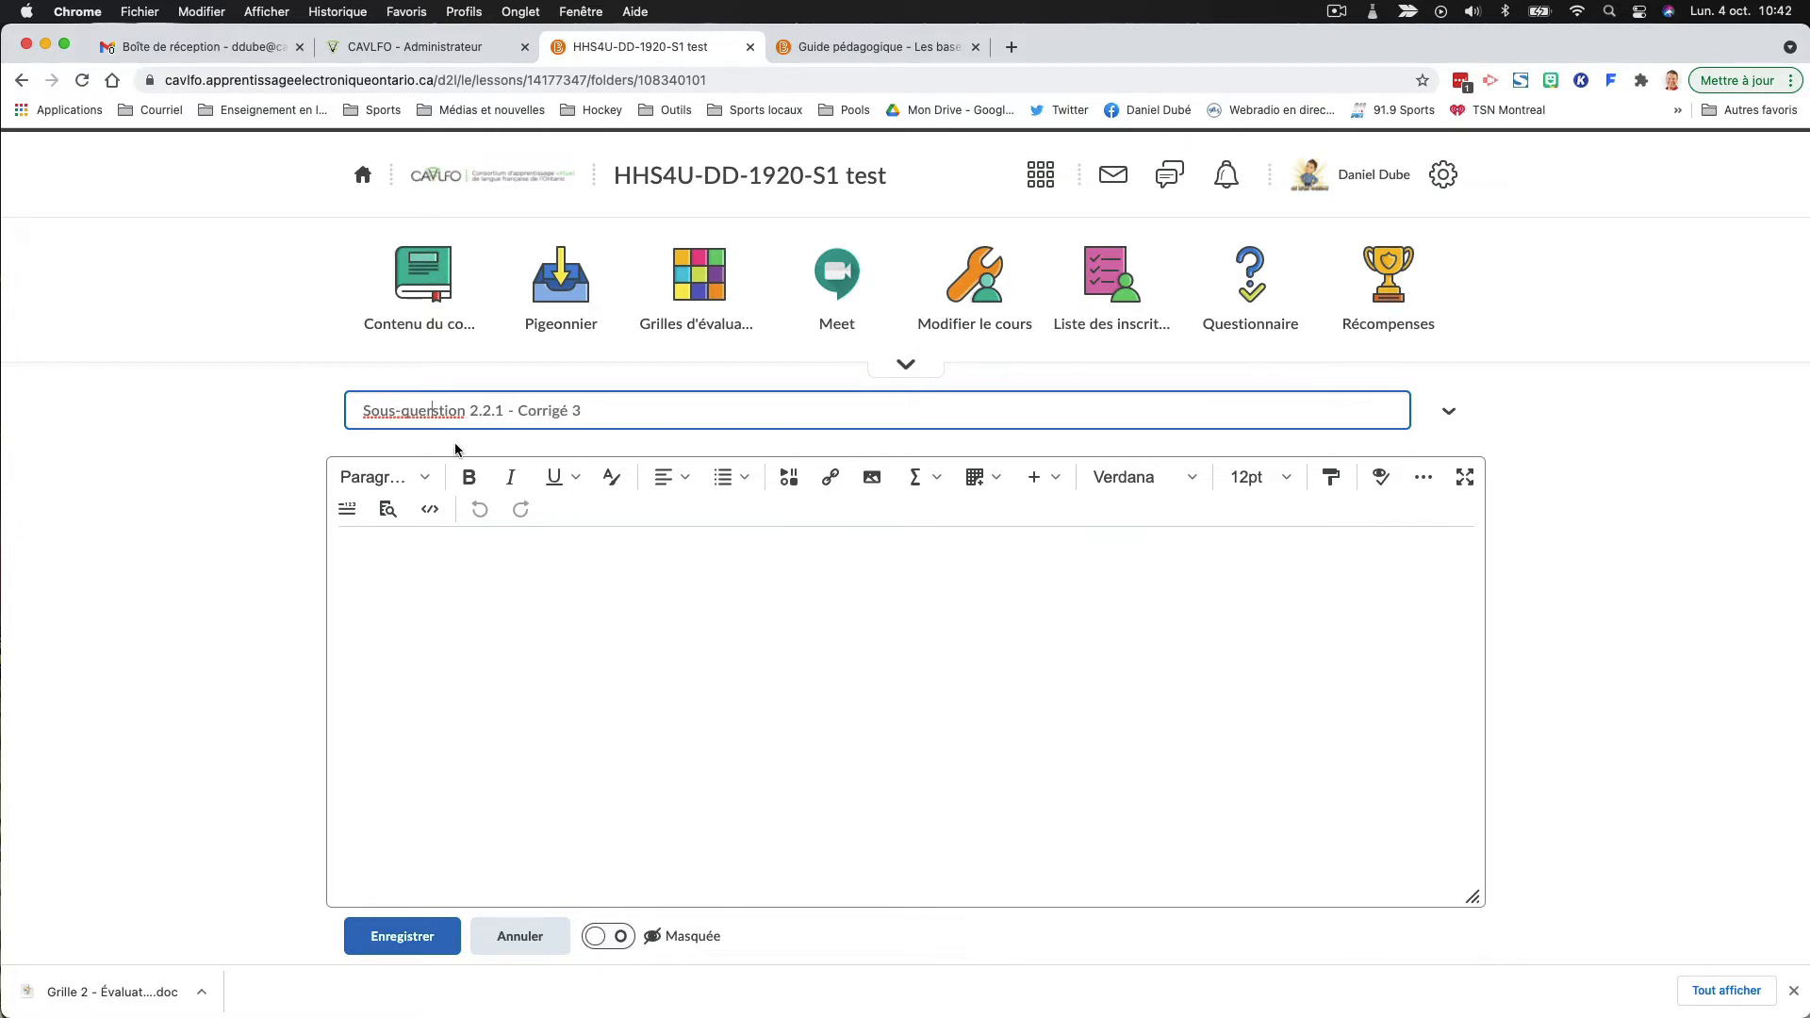
key(BackSpace)
click(503, 552)
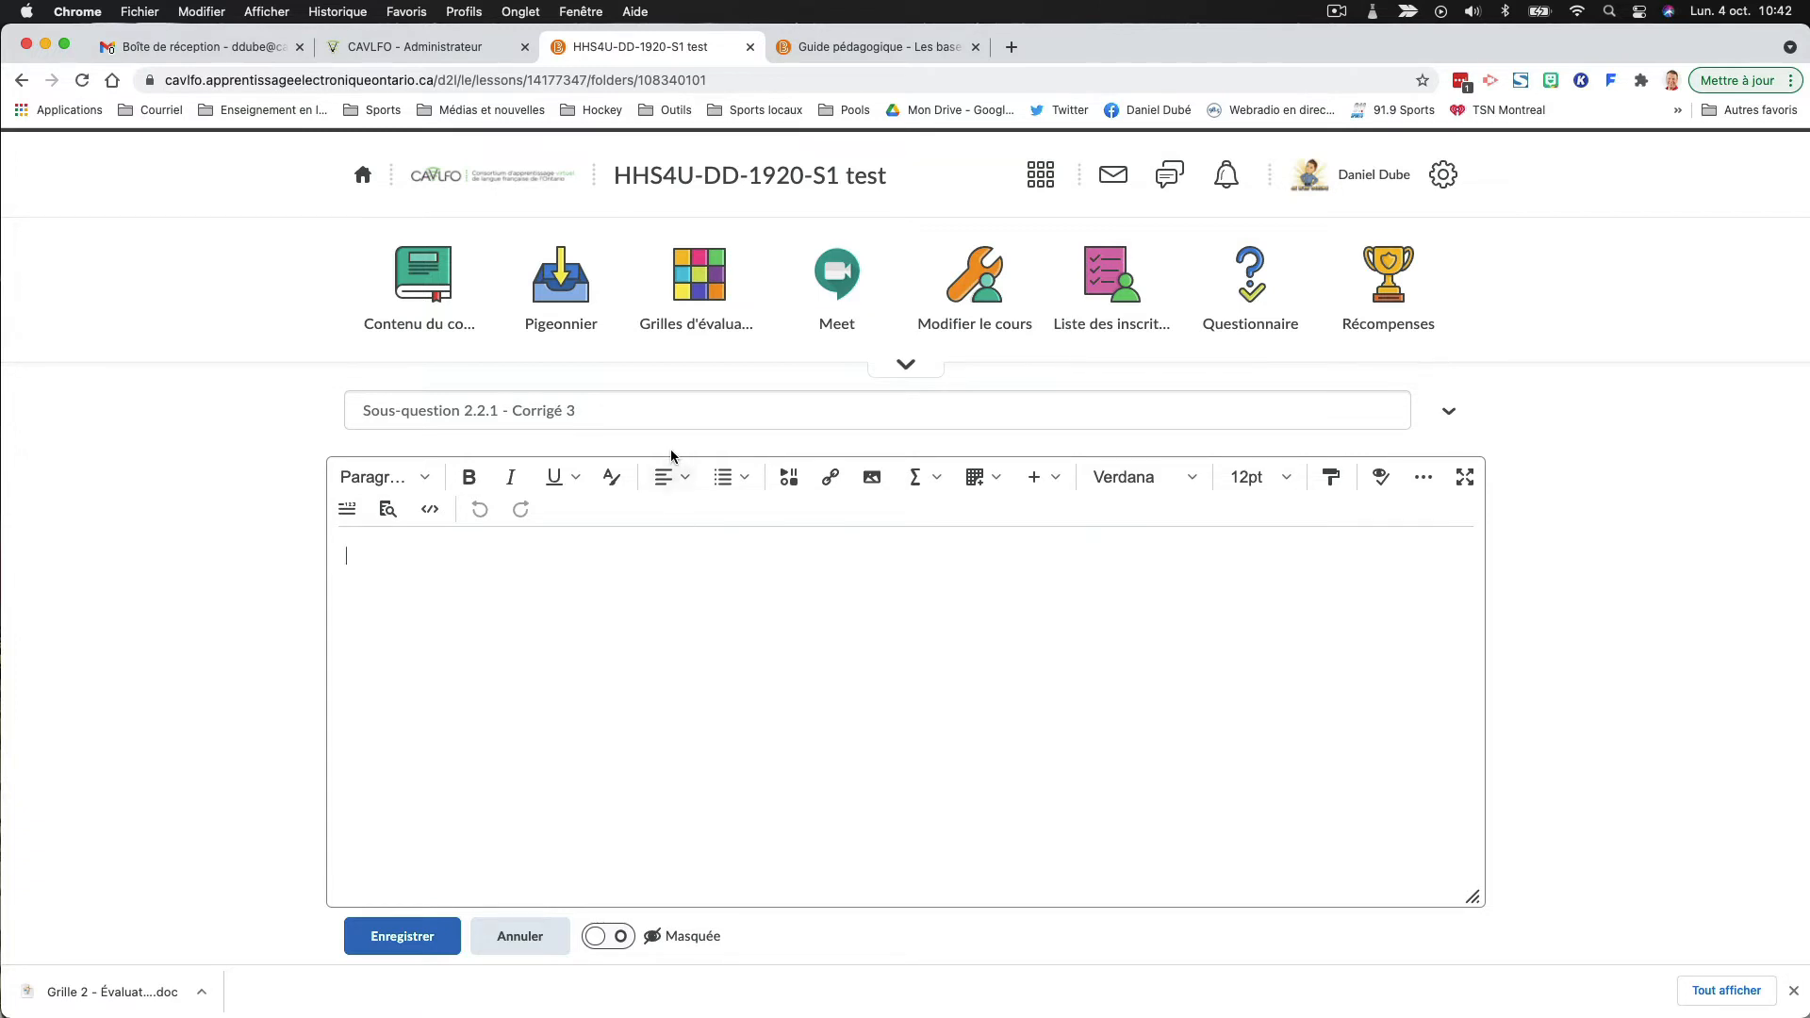
- Copy the sharing link of the G Suite version of "Corrigé – Groupes fonctionnels" from the SBI4U teaching guide
click(807, 56)
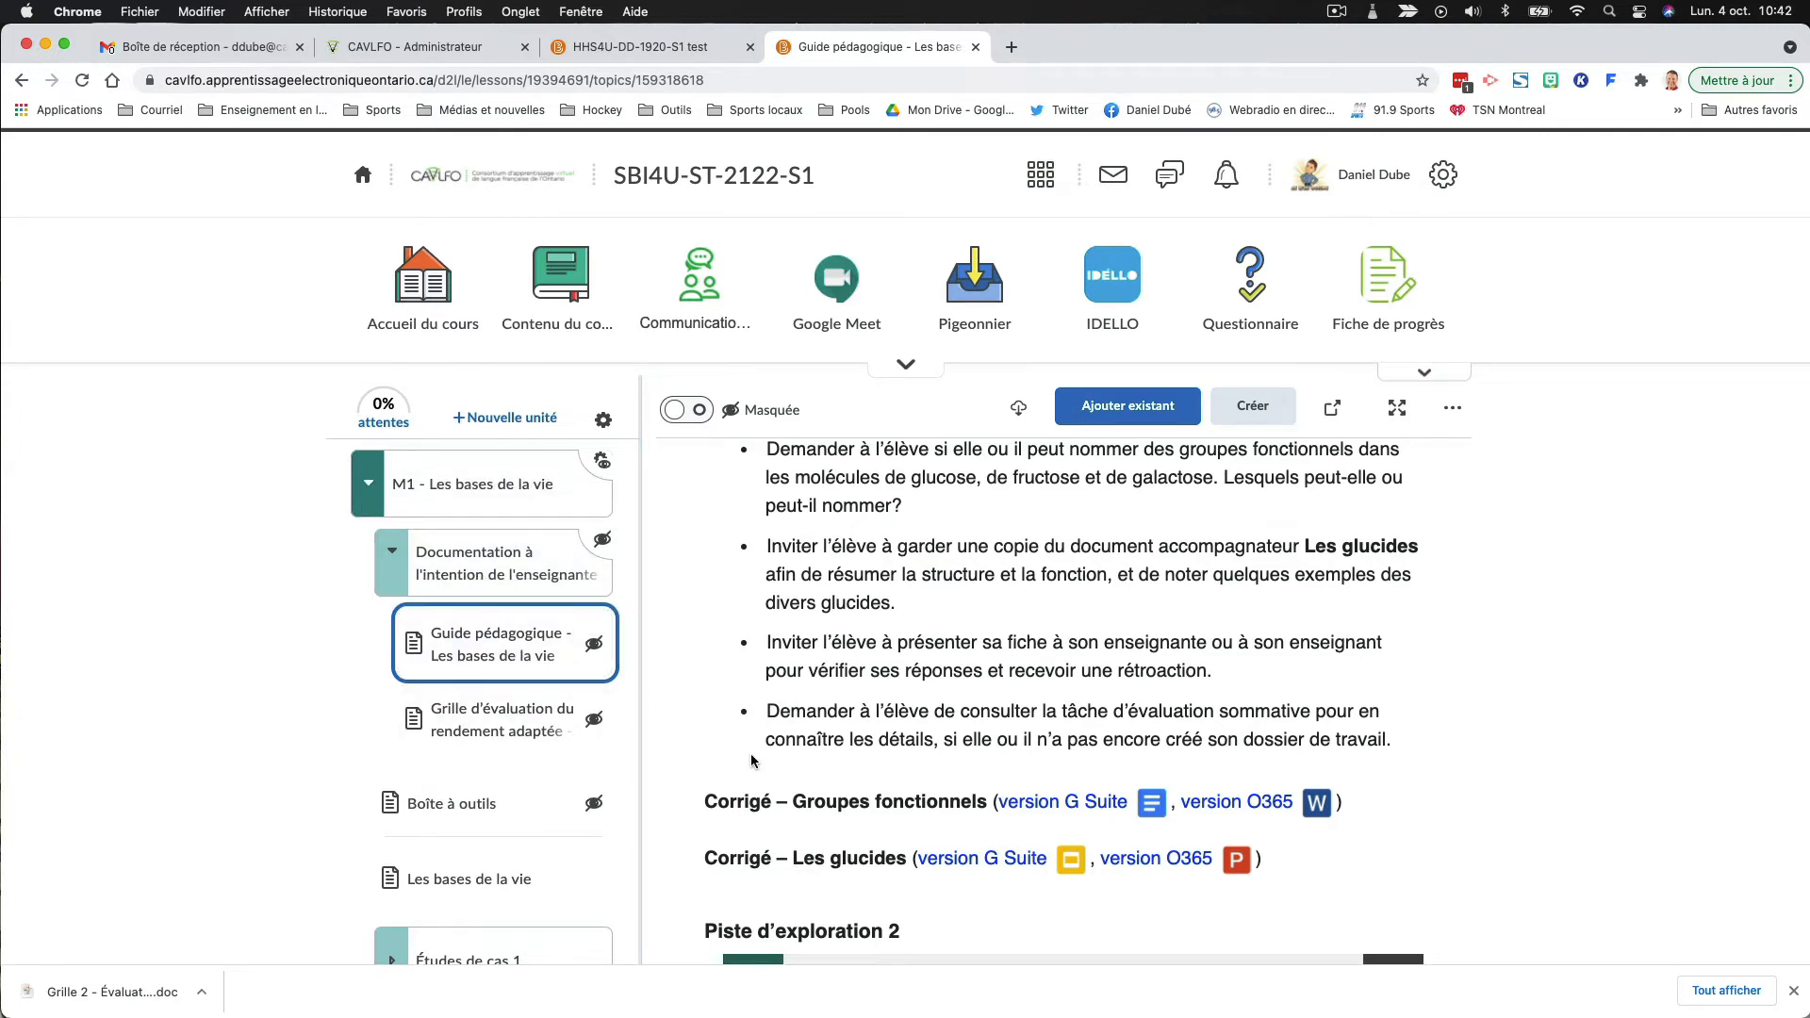
scroll(724, 707, down, 3)
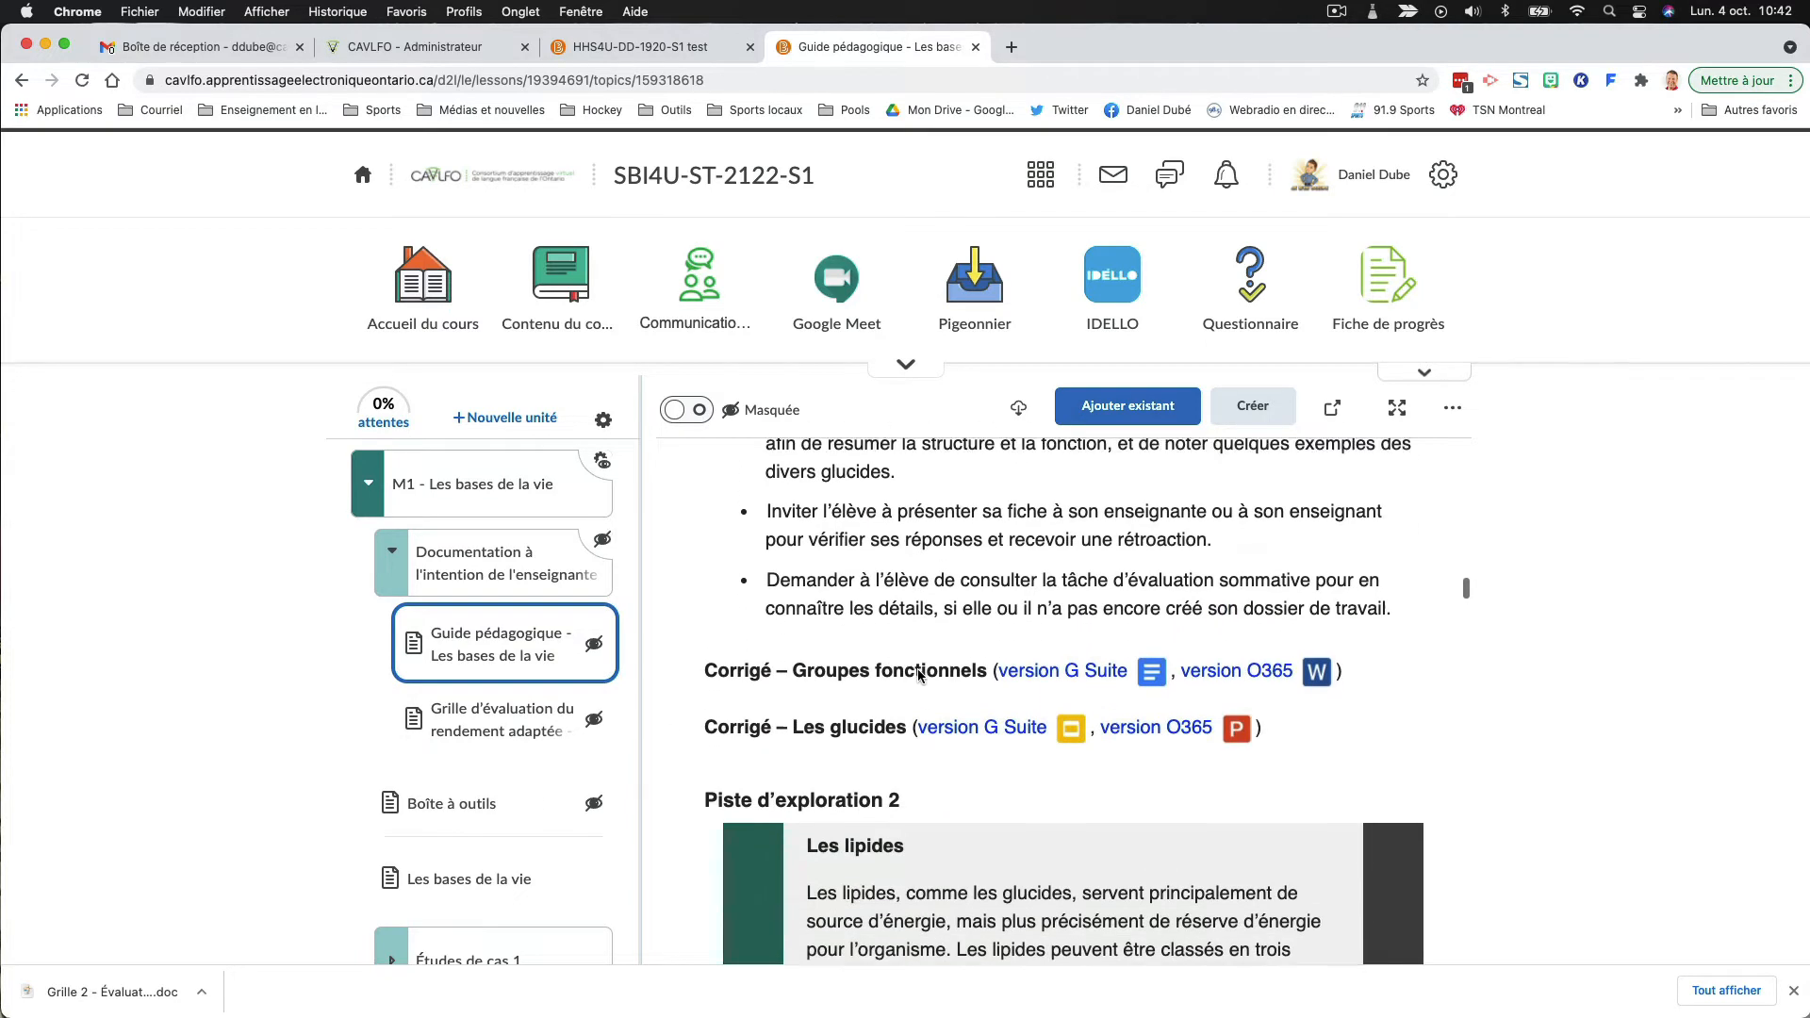
scroll(919, 673, up, 1)
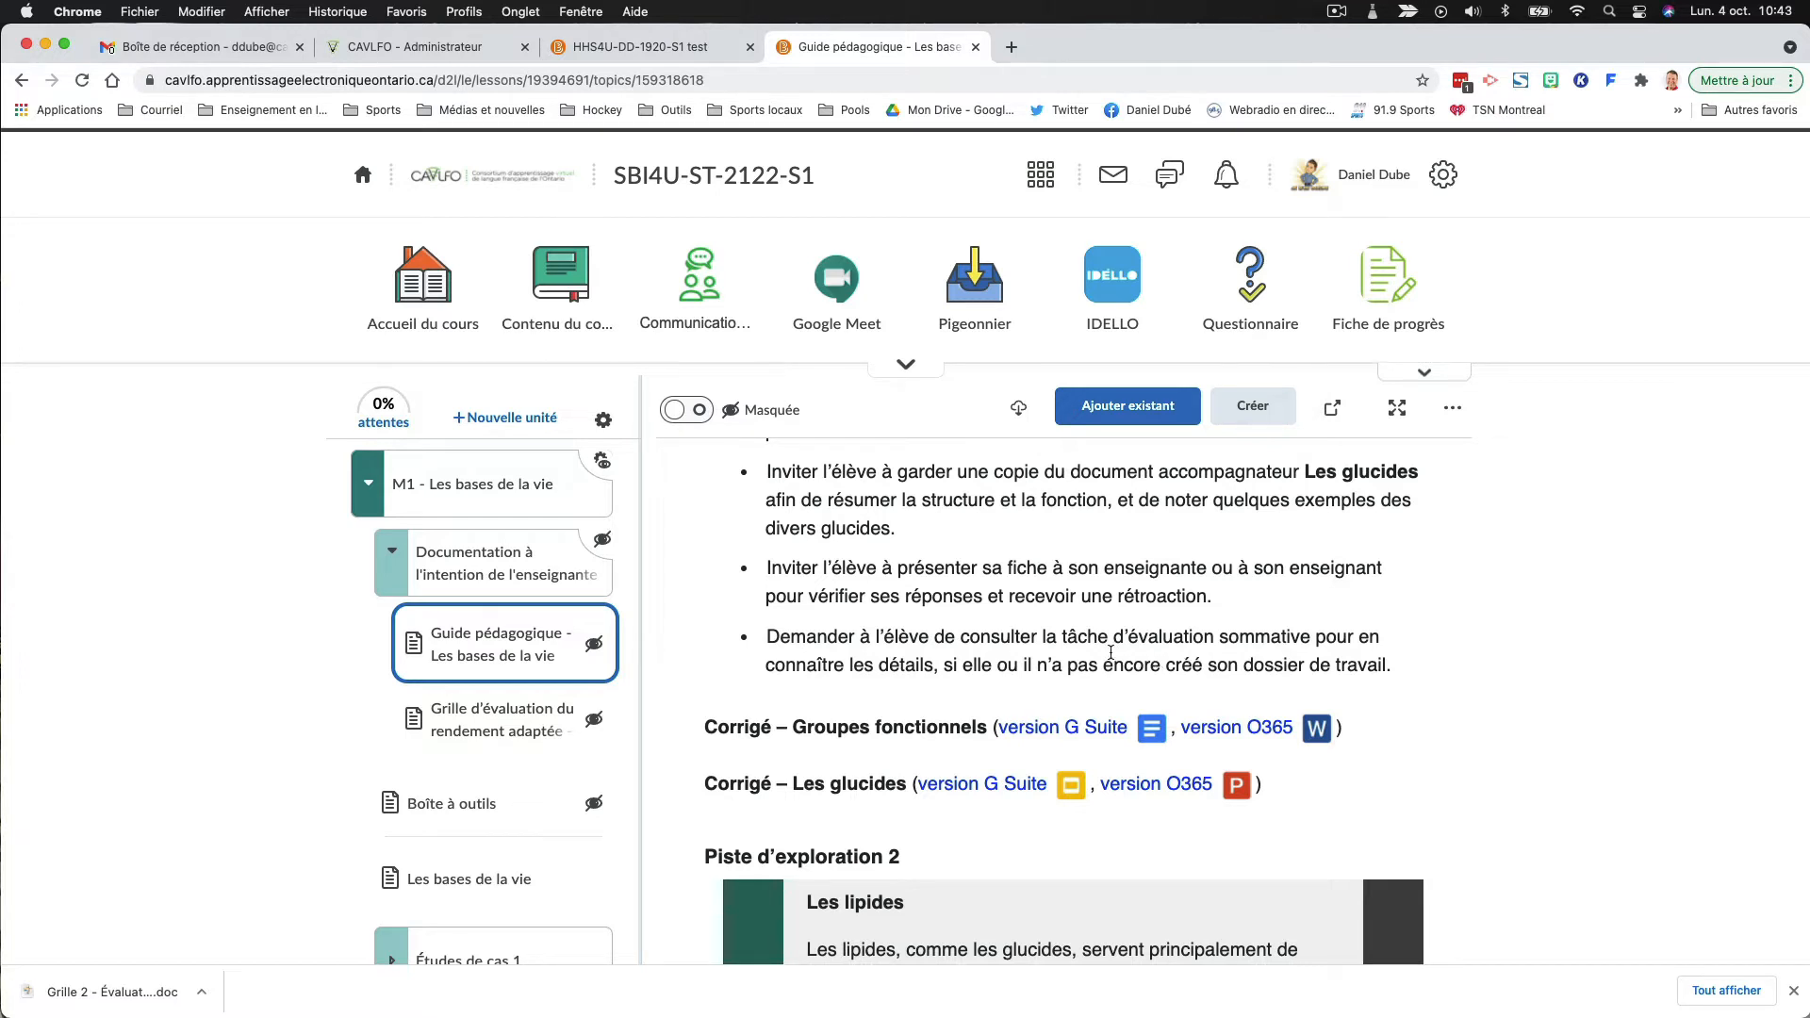
click(1069, 731)
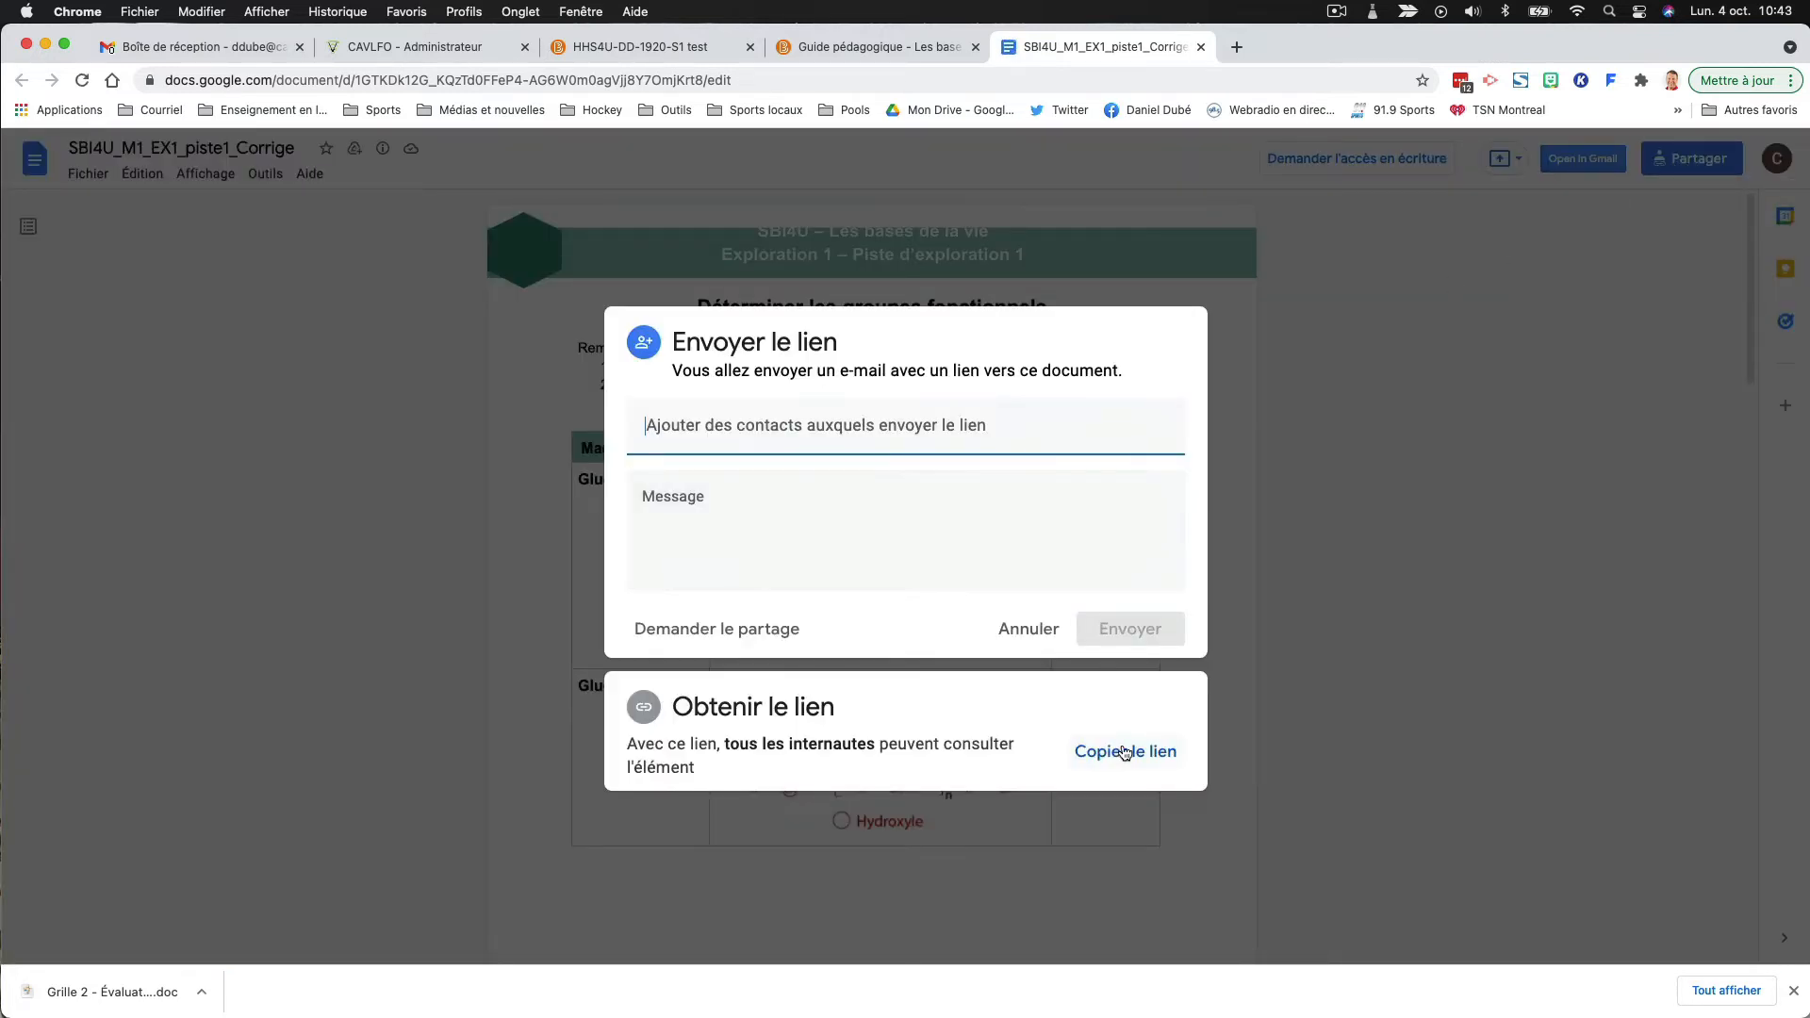
click(1122, 754)
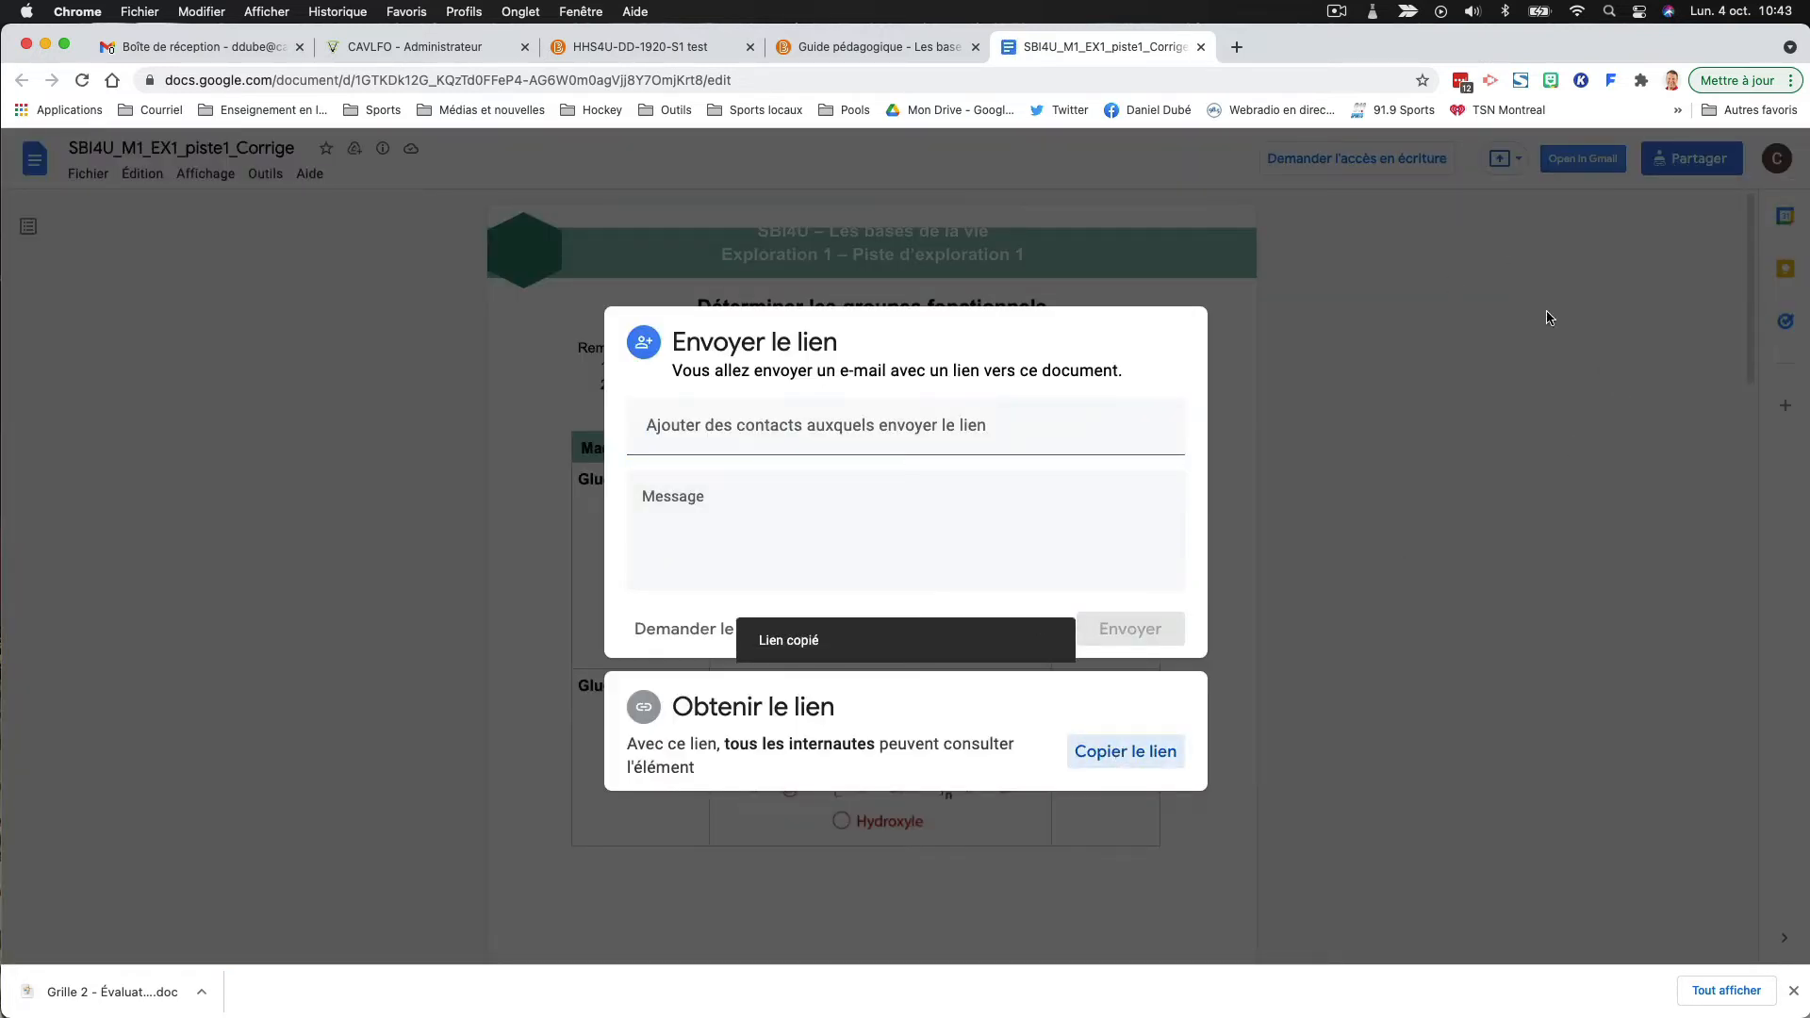
click(1199, 47)
- Start a URL quick link in the "Sous-question 2.2.1 - Corrigé 3" document using the copied Google Docs link as its address
click(650, 47)
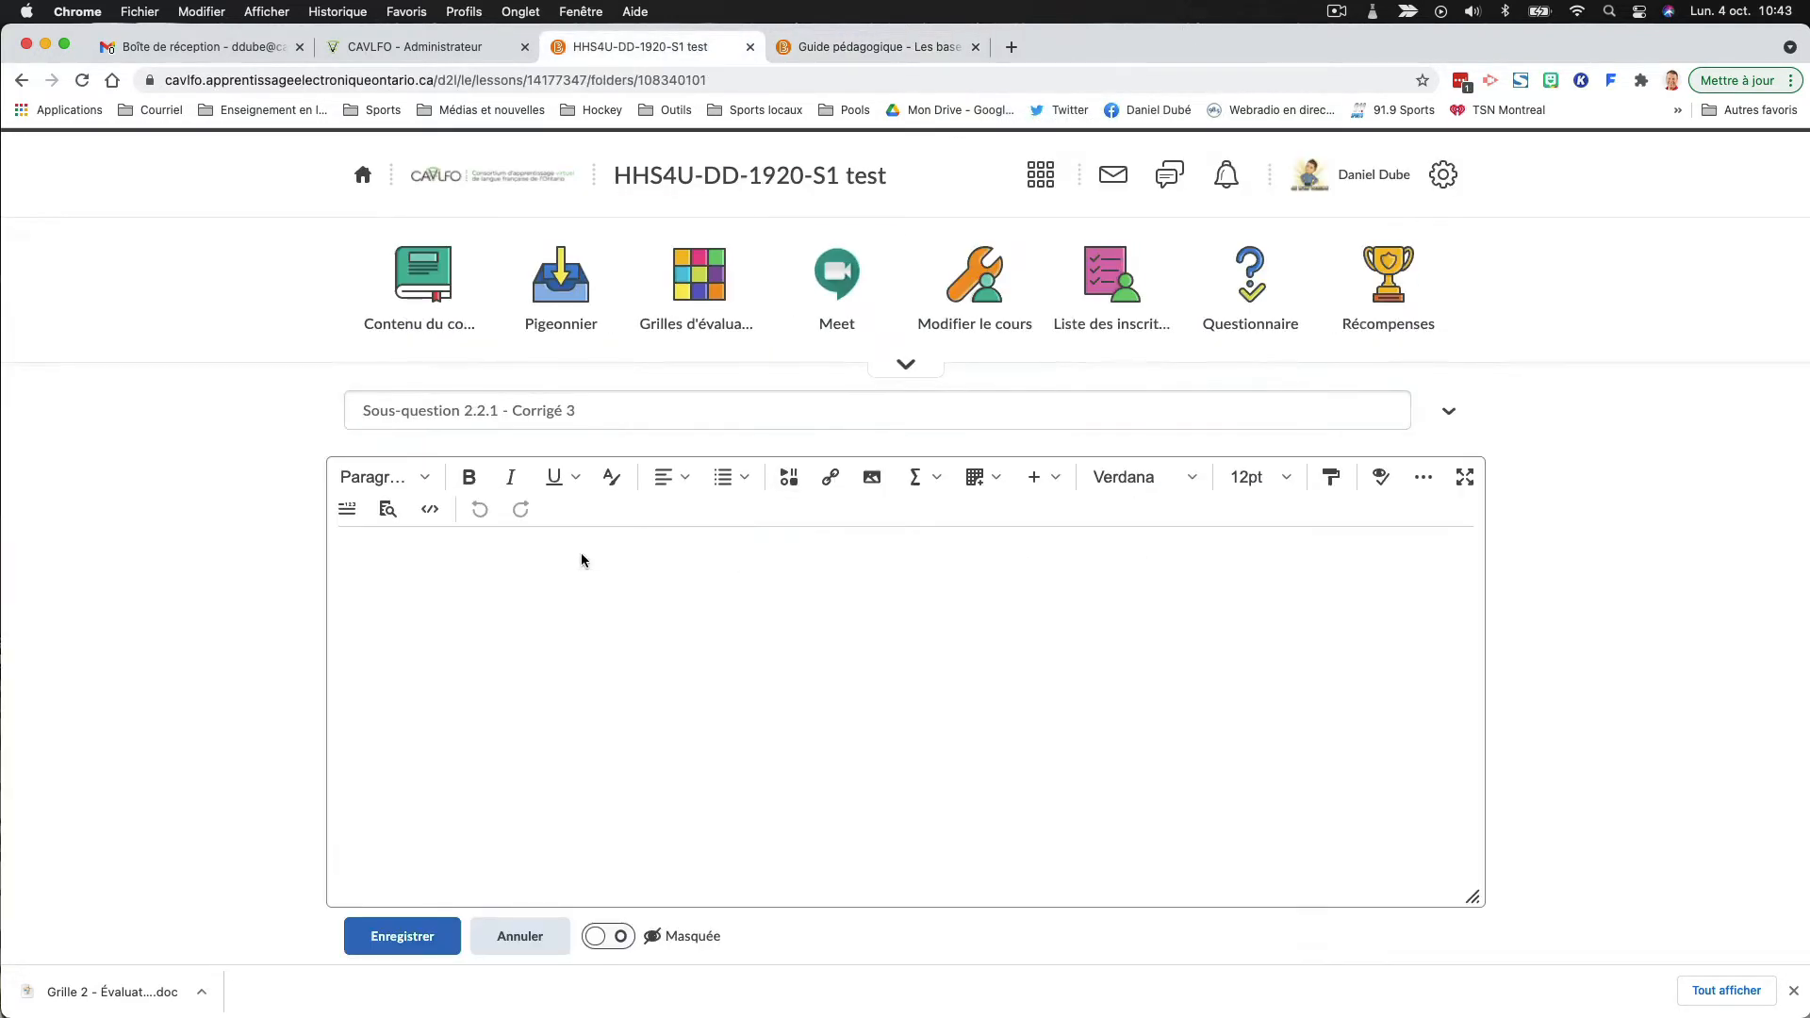
click(830, 478)
scroll(780, 537, down, 5)
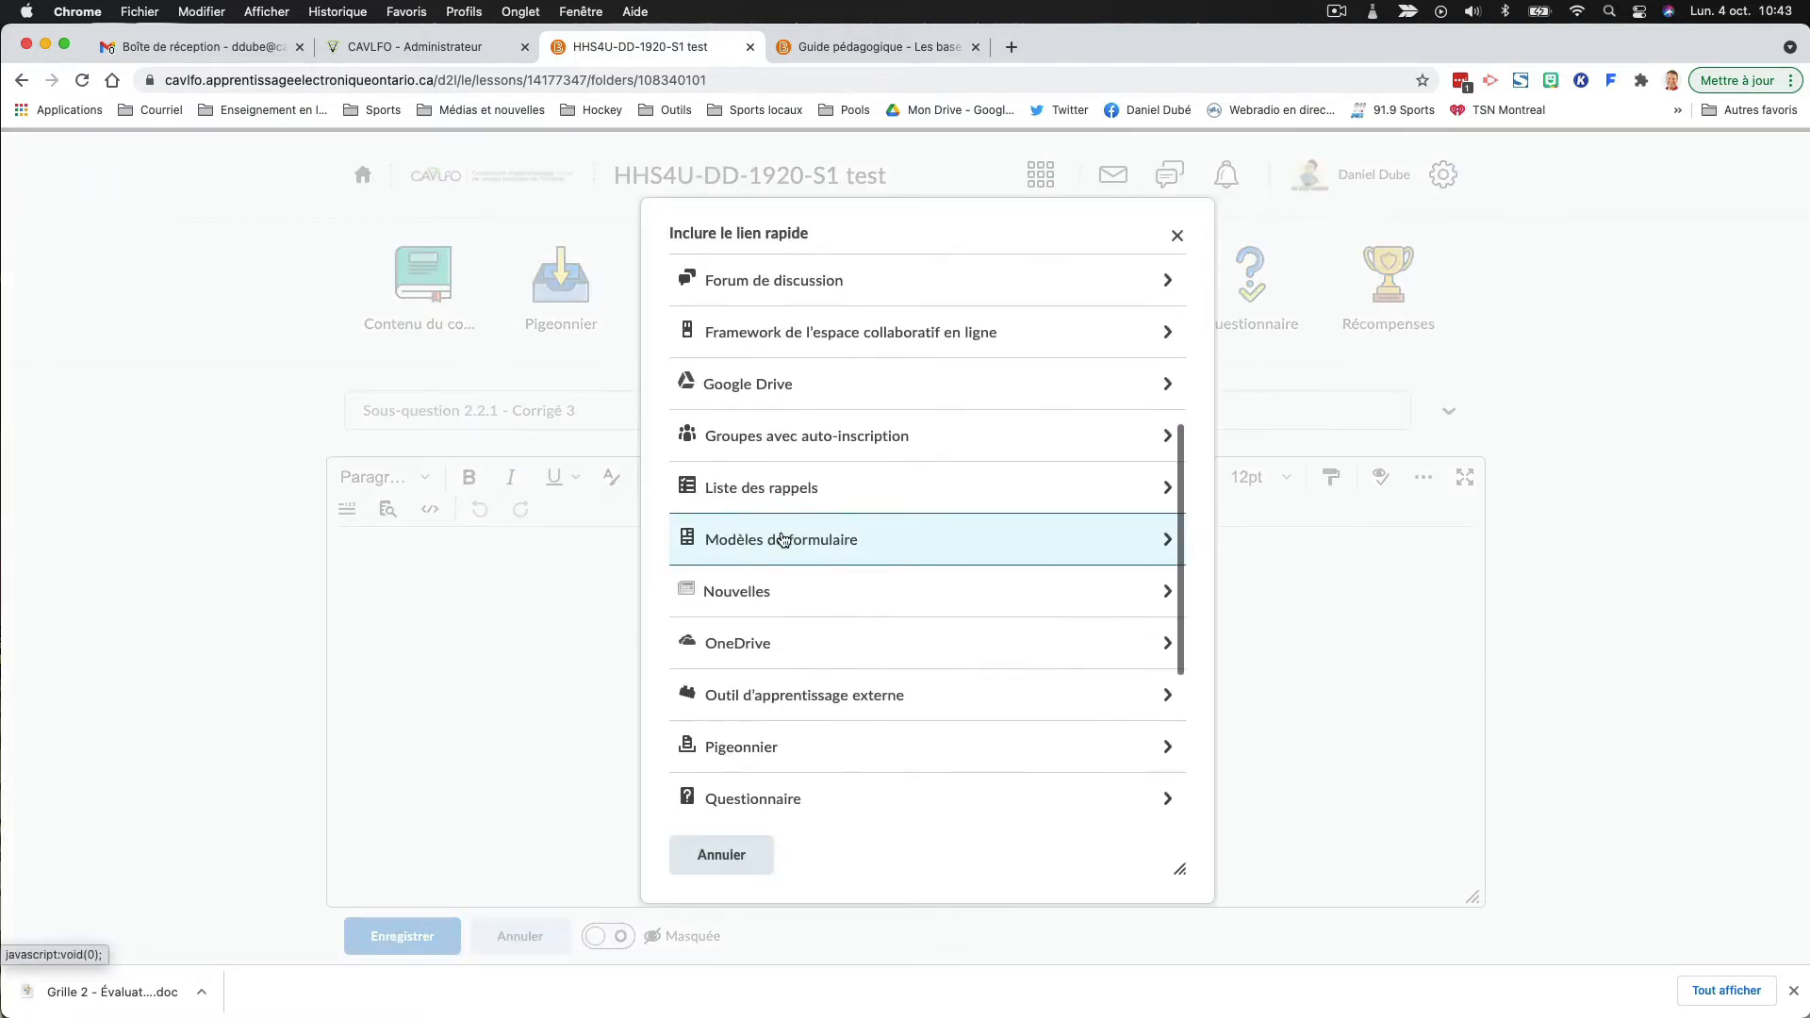
scroll(780, 539, down, 4)
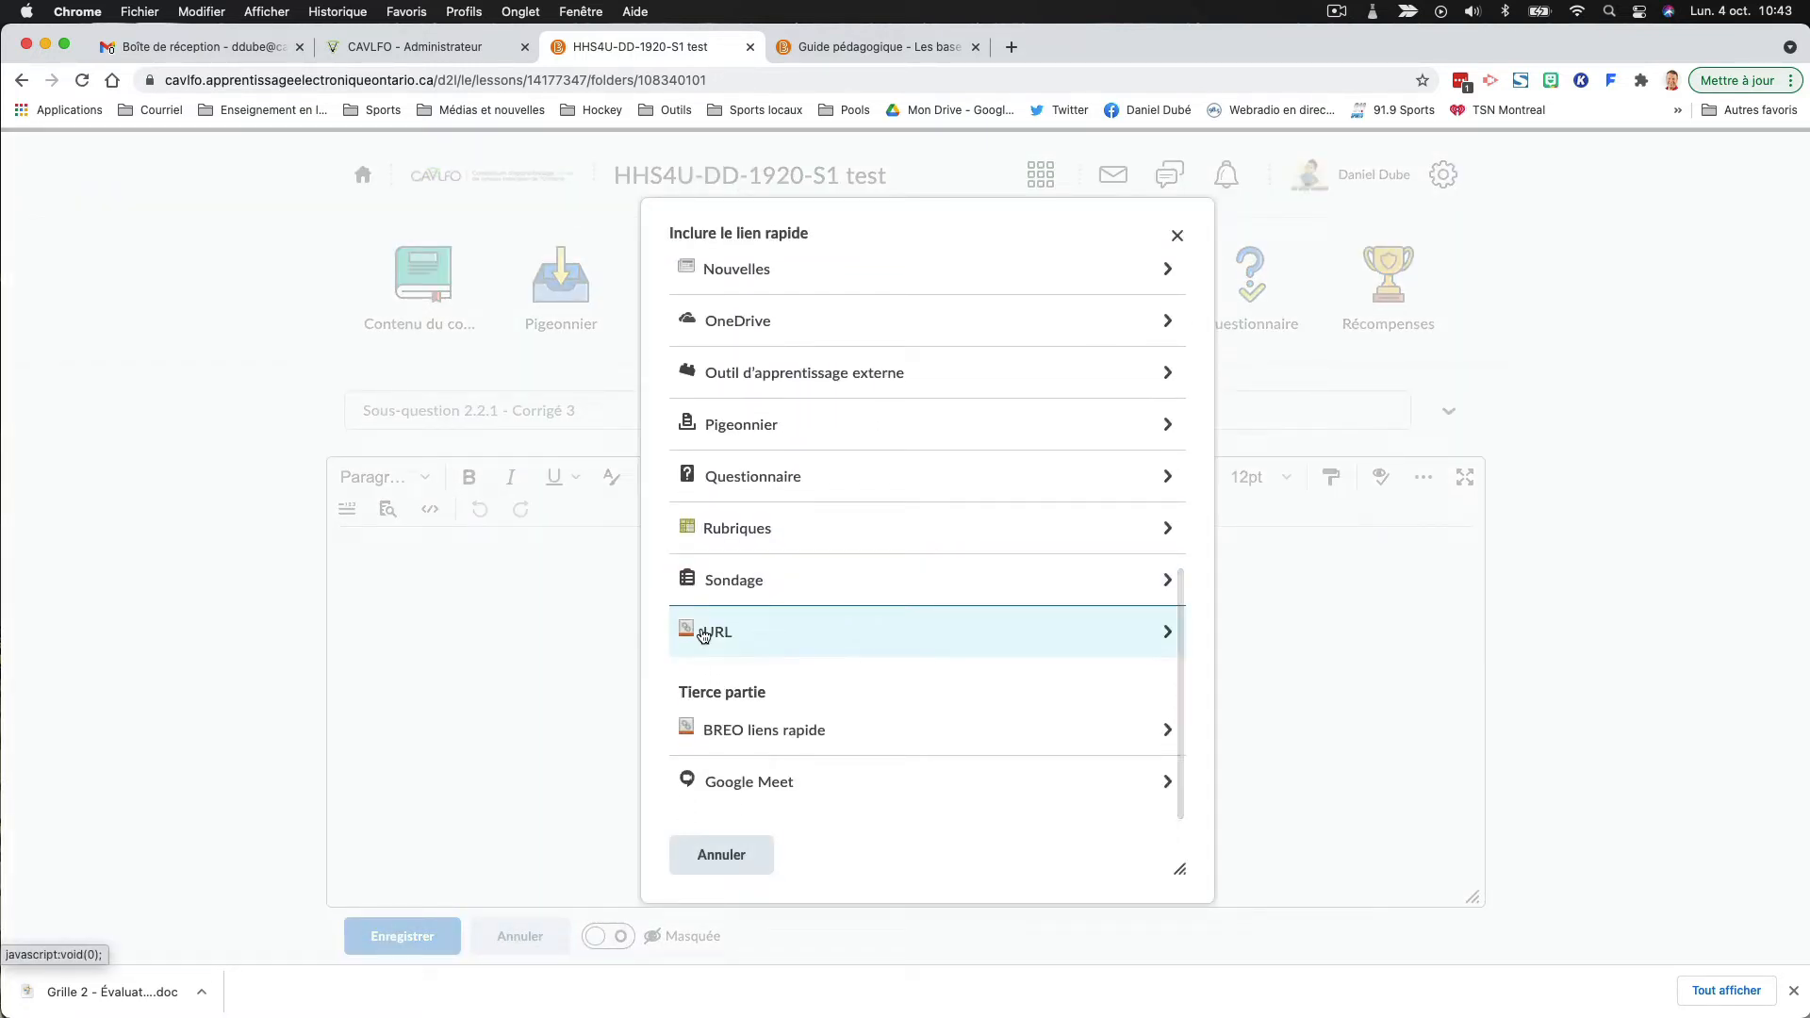
click(703, 633)
click(709, 343)
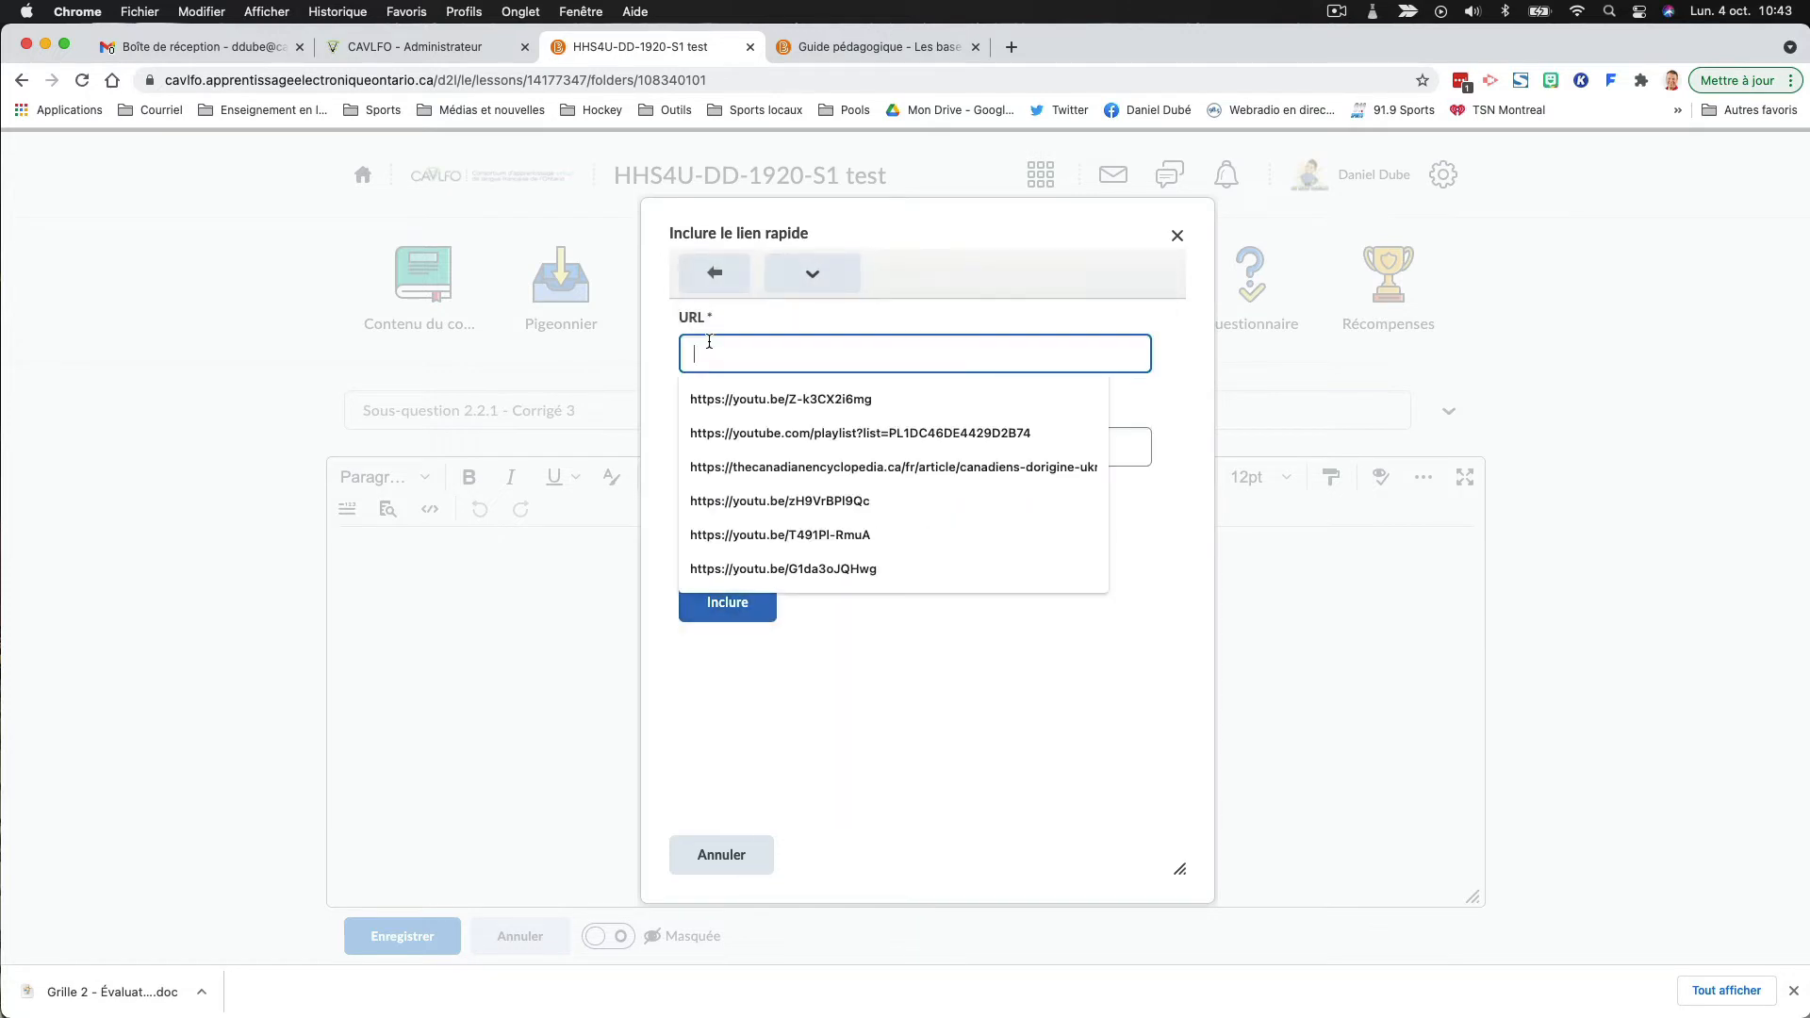
key(super+v)
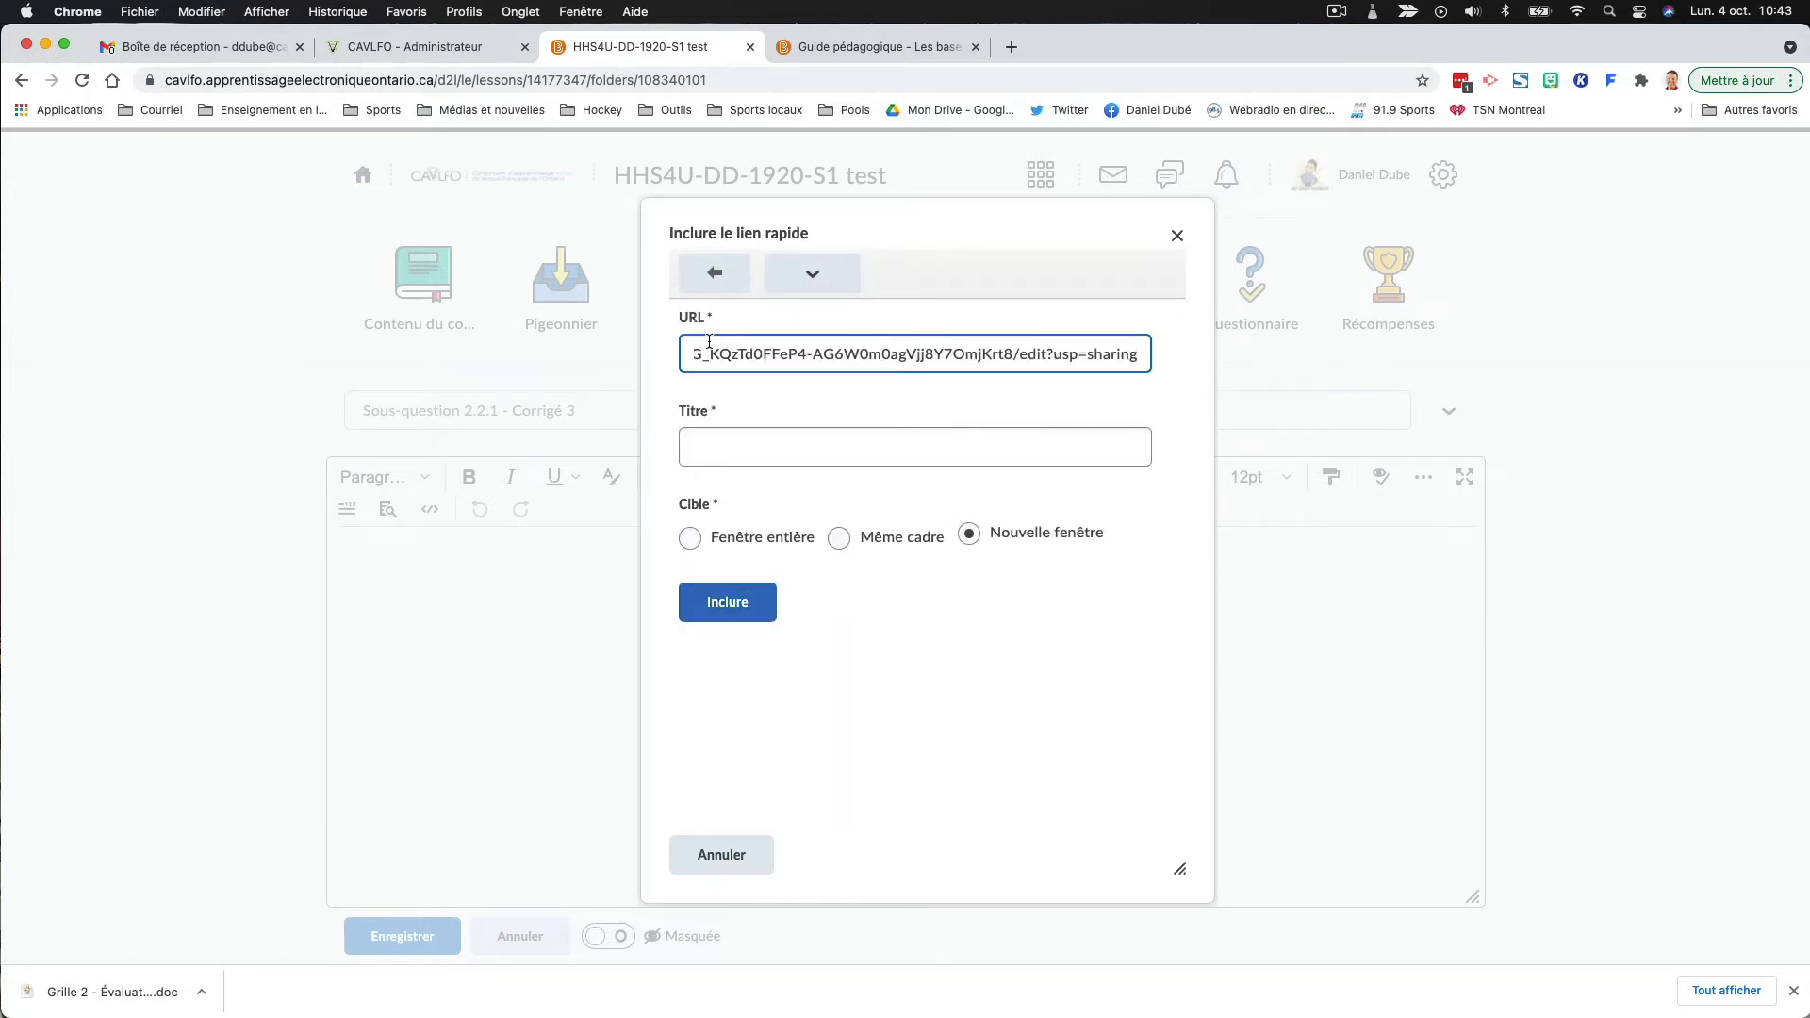
- Title the link "Corrigé sous-question 2.2.1 #3 version GSuite" and insert it into the document
click(739, 445)
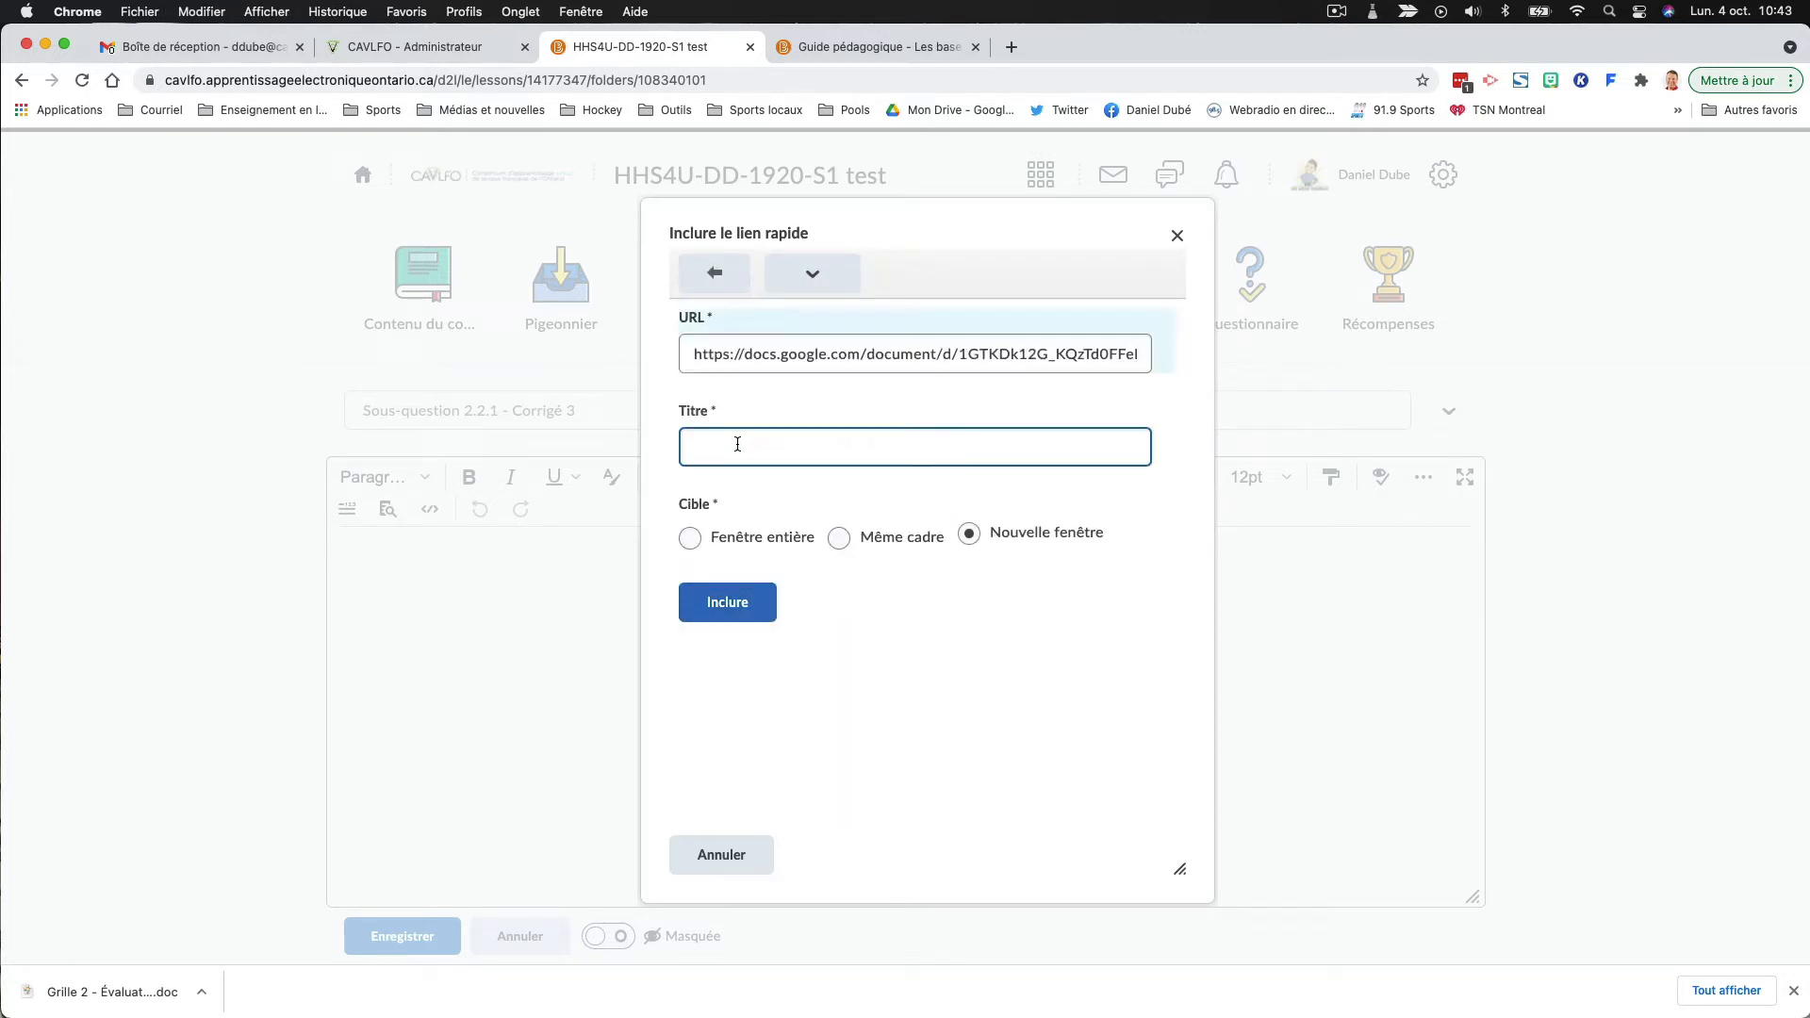
text(Corrigé sous-question 2.2.1 #3)
text(version FO)
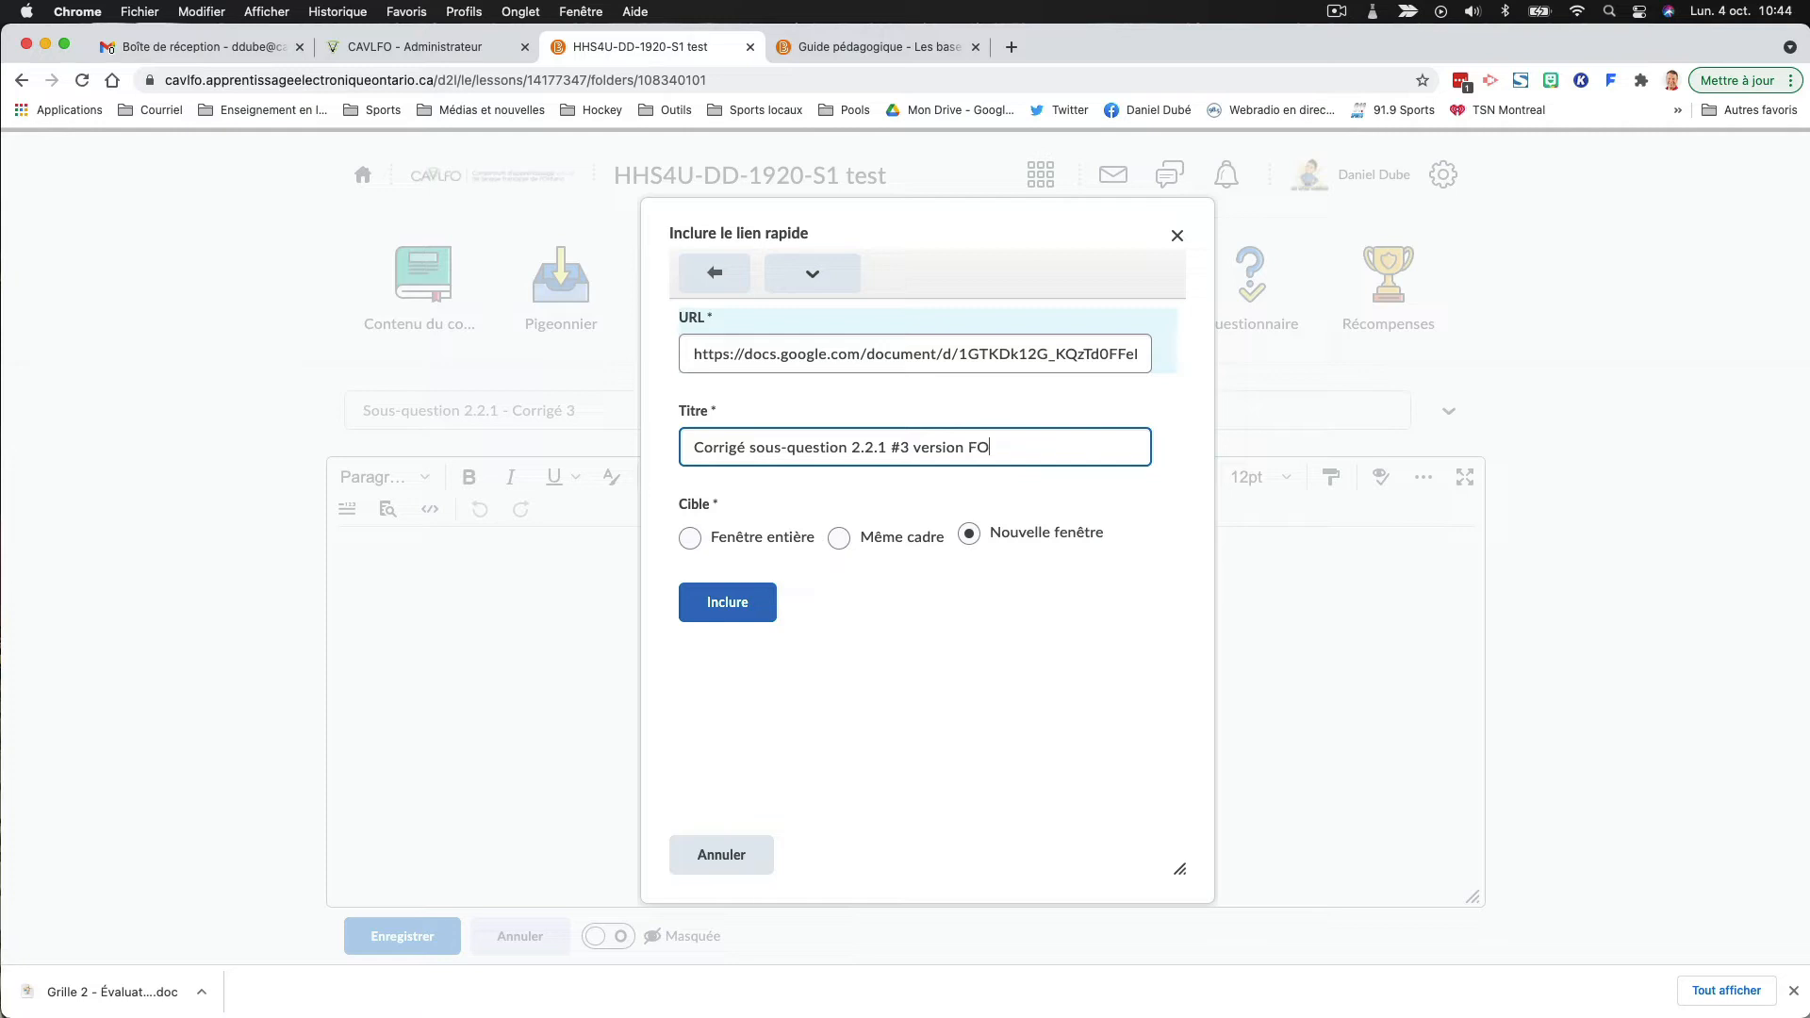
key(BackSpace)
key(BackSpace)
text(GSuite)
click(768, 601)
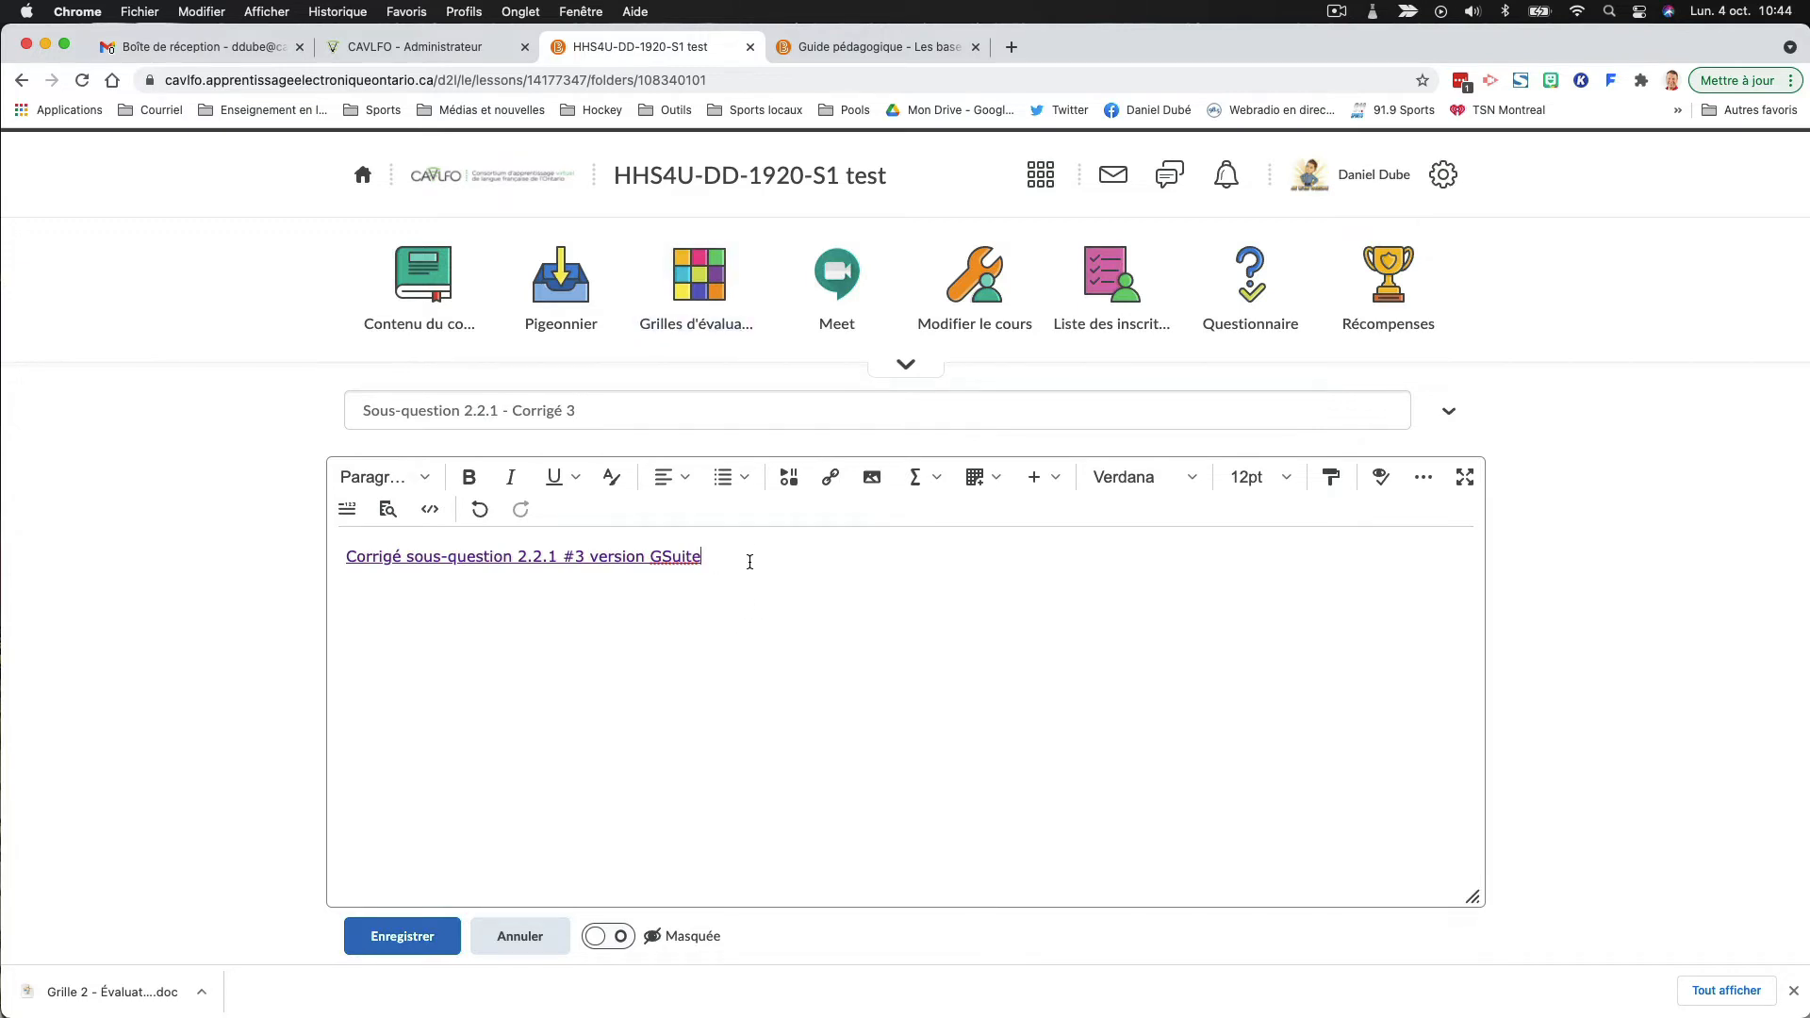
- Open the O365 version of "Corrigé – Groupes fonctionnels" from the teaching guide and copy its web address
click(865, 49)
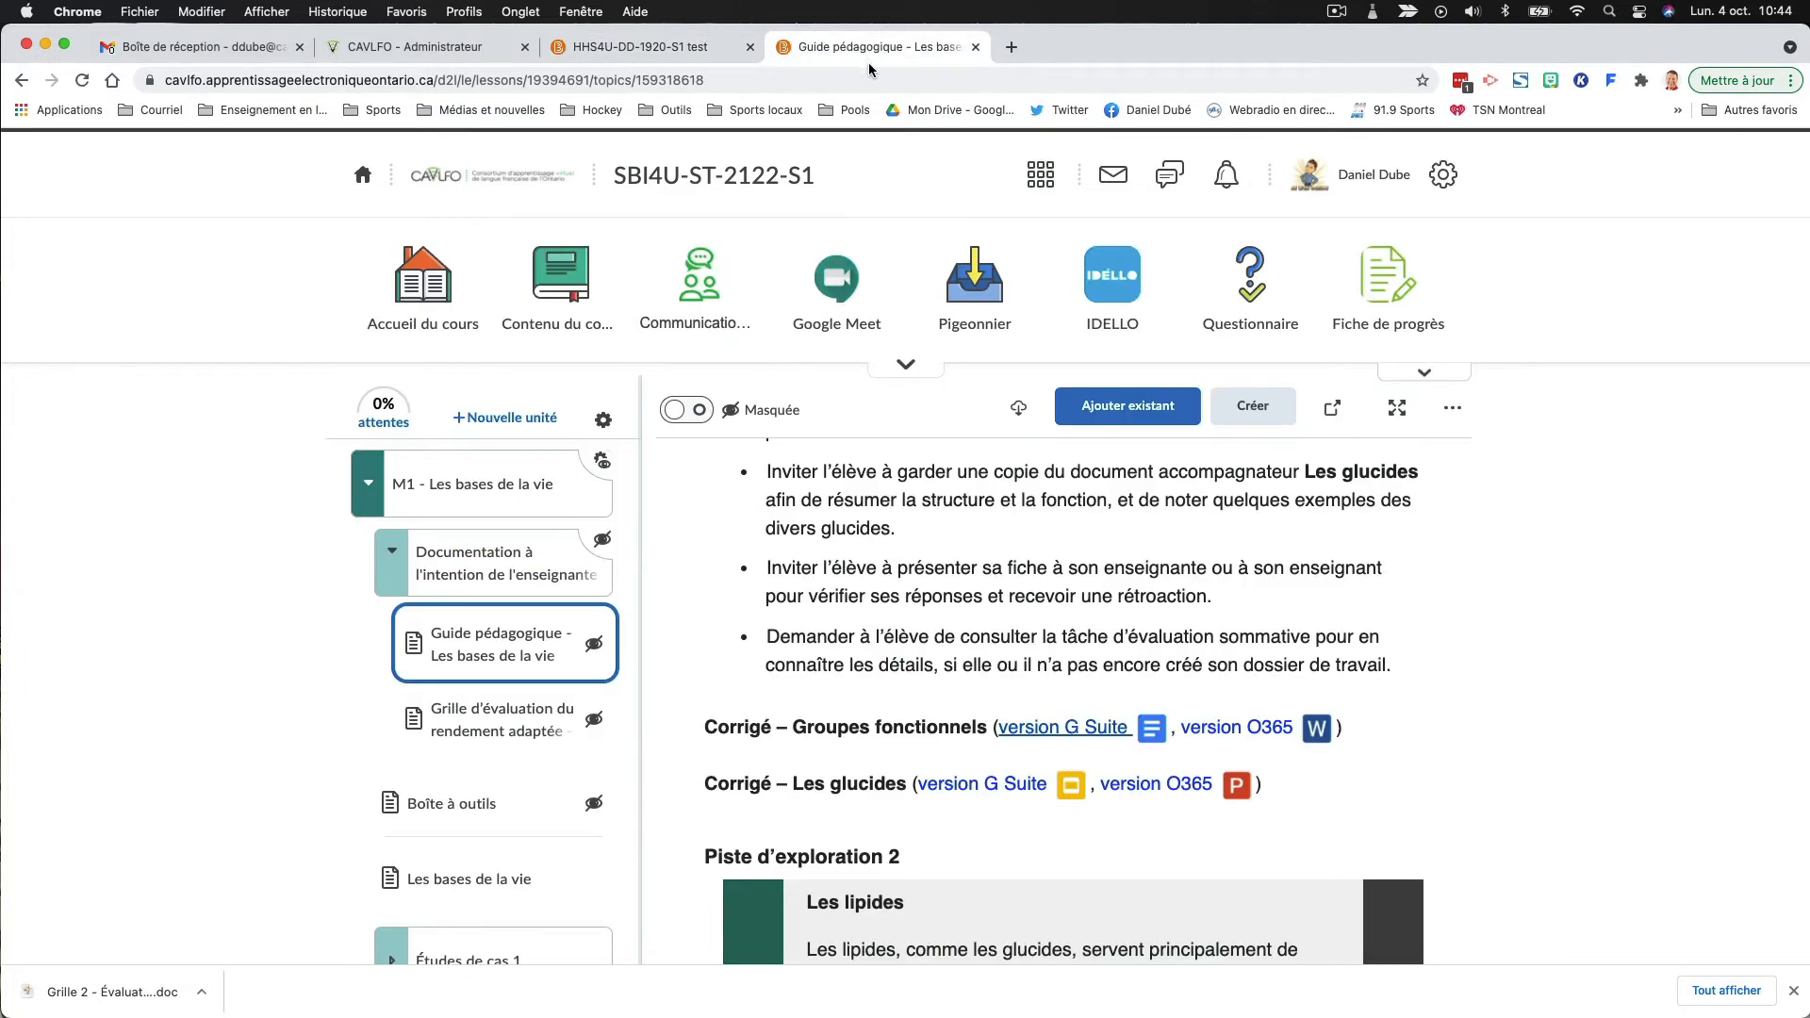
click(1245, 726)
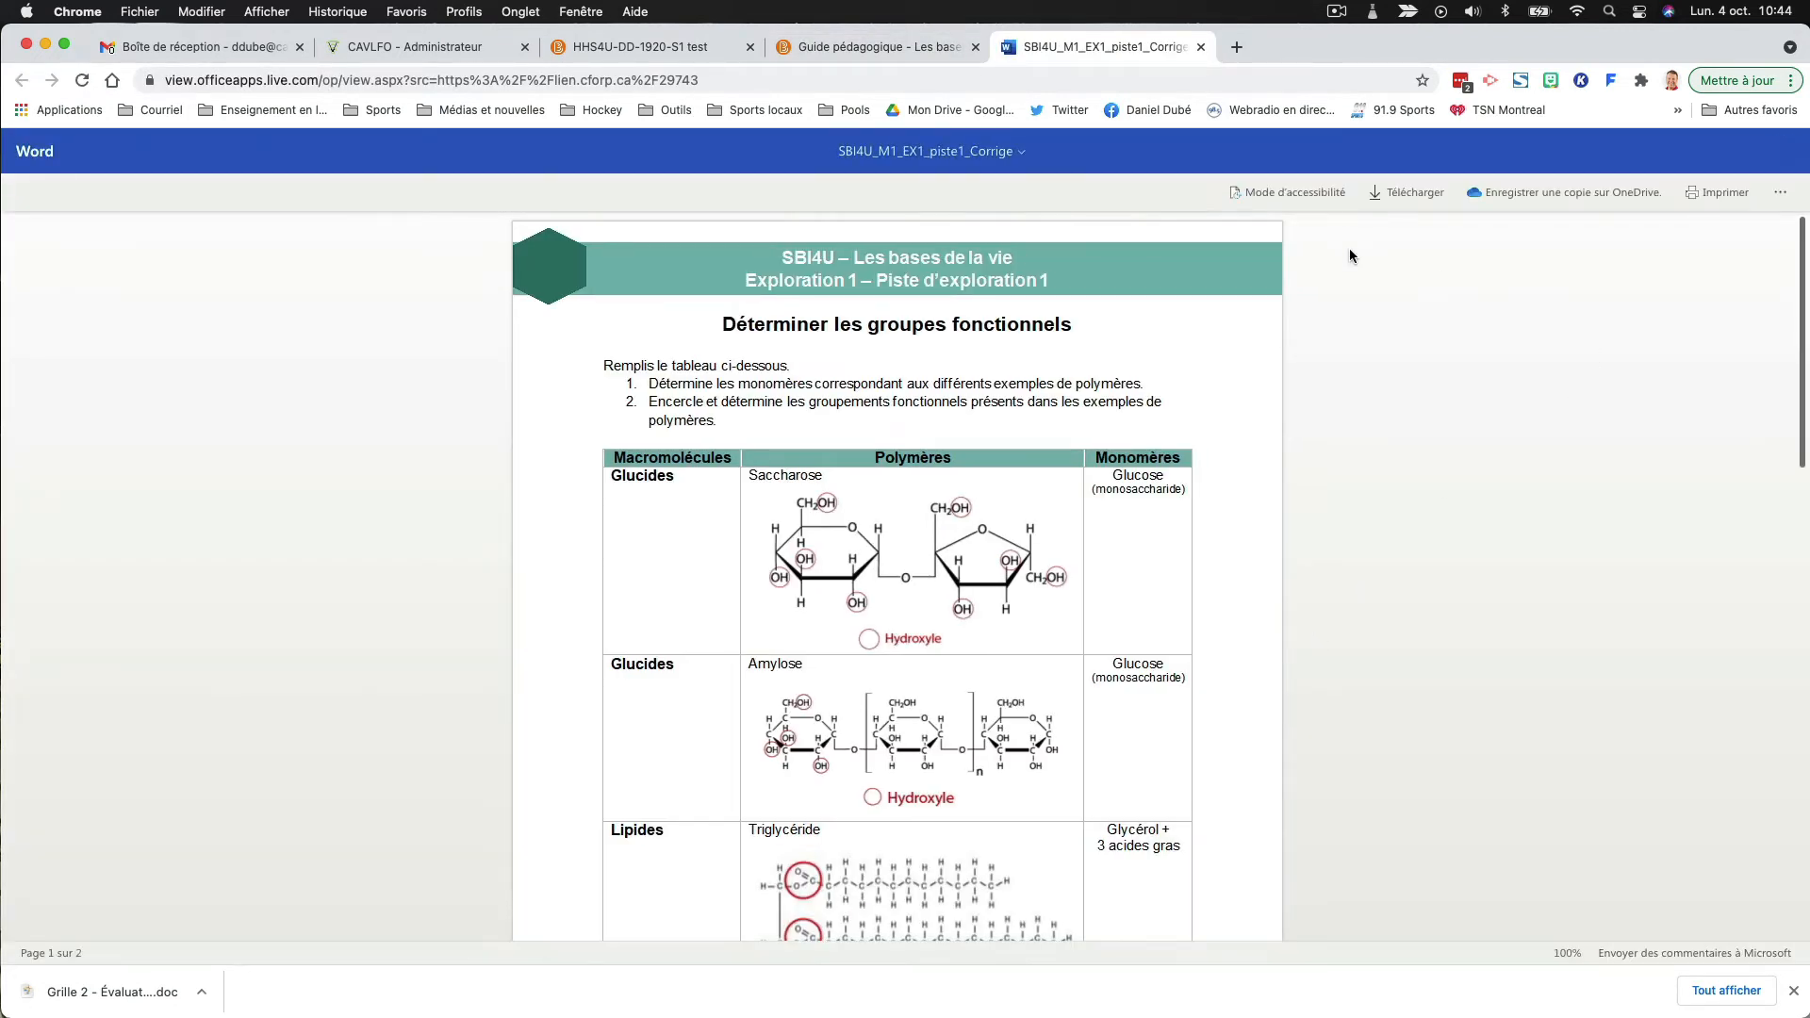
click(295, 79)
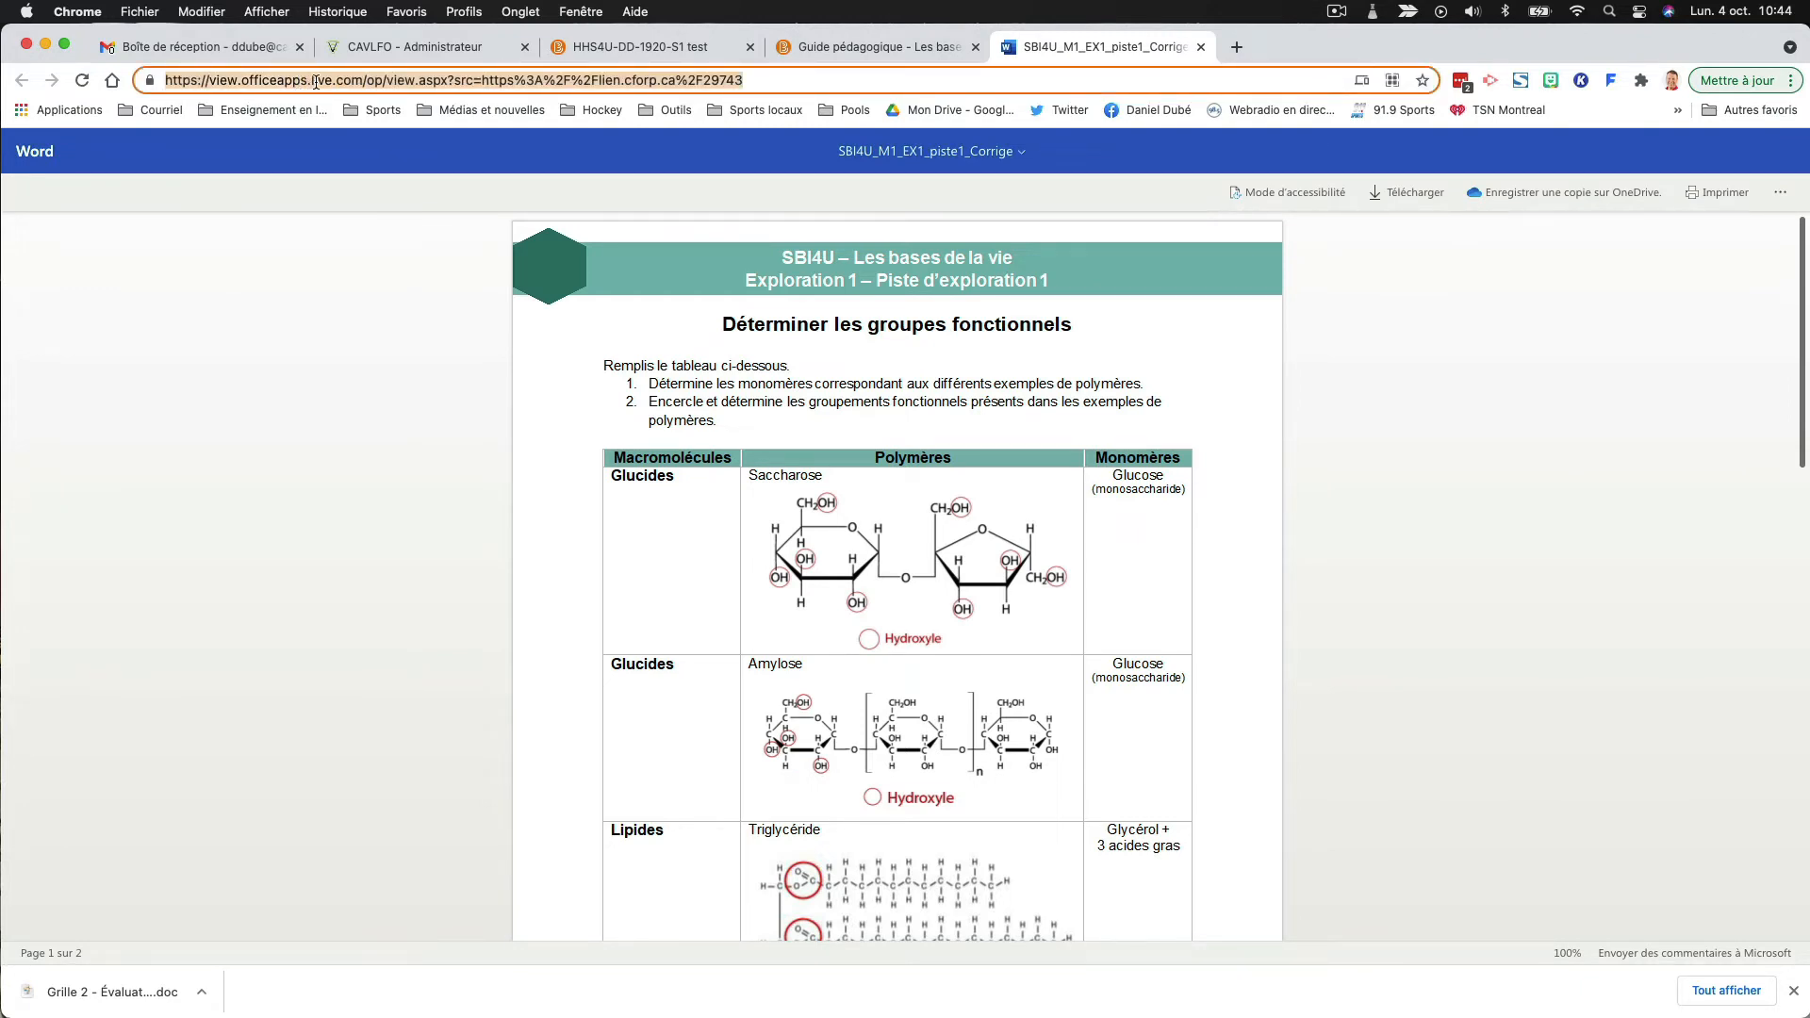
right_click(315, 82)
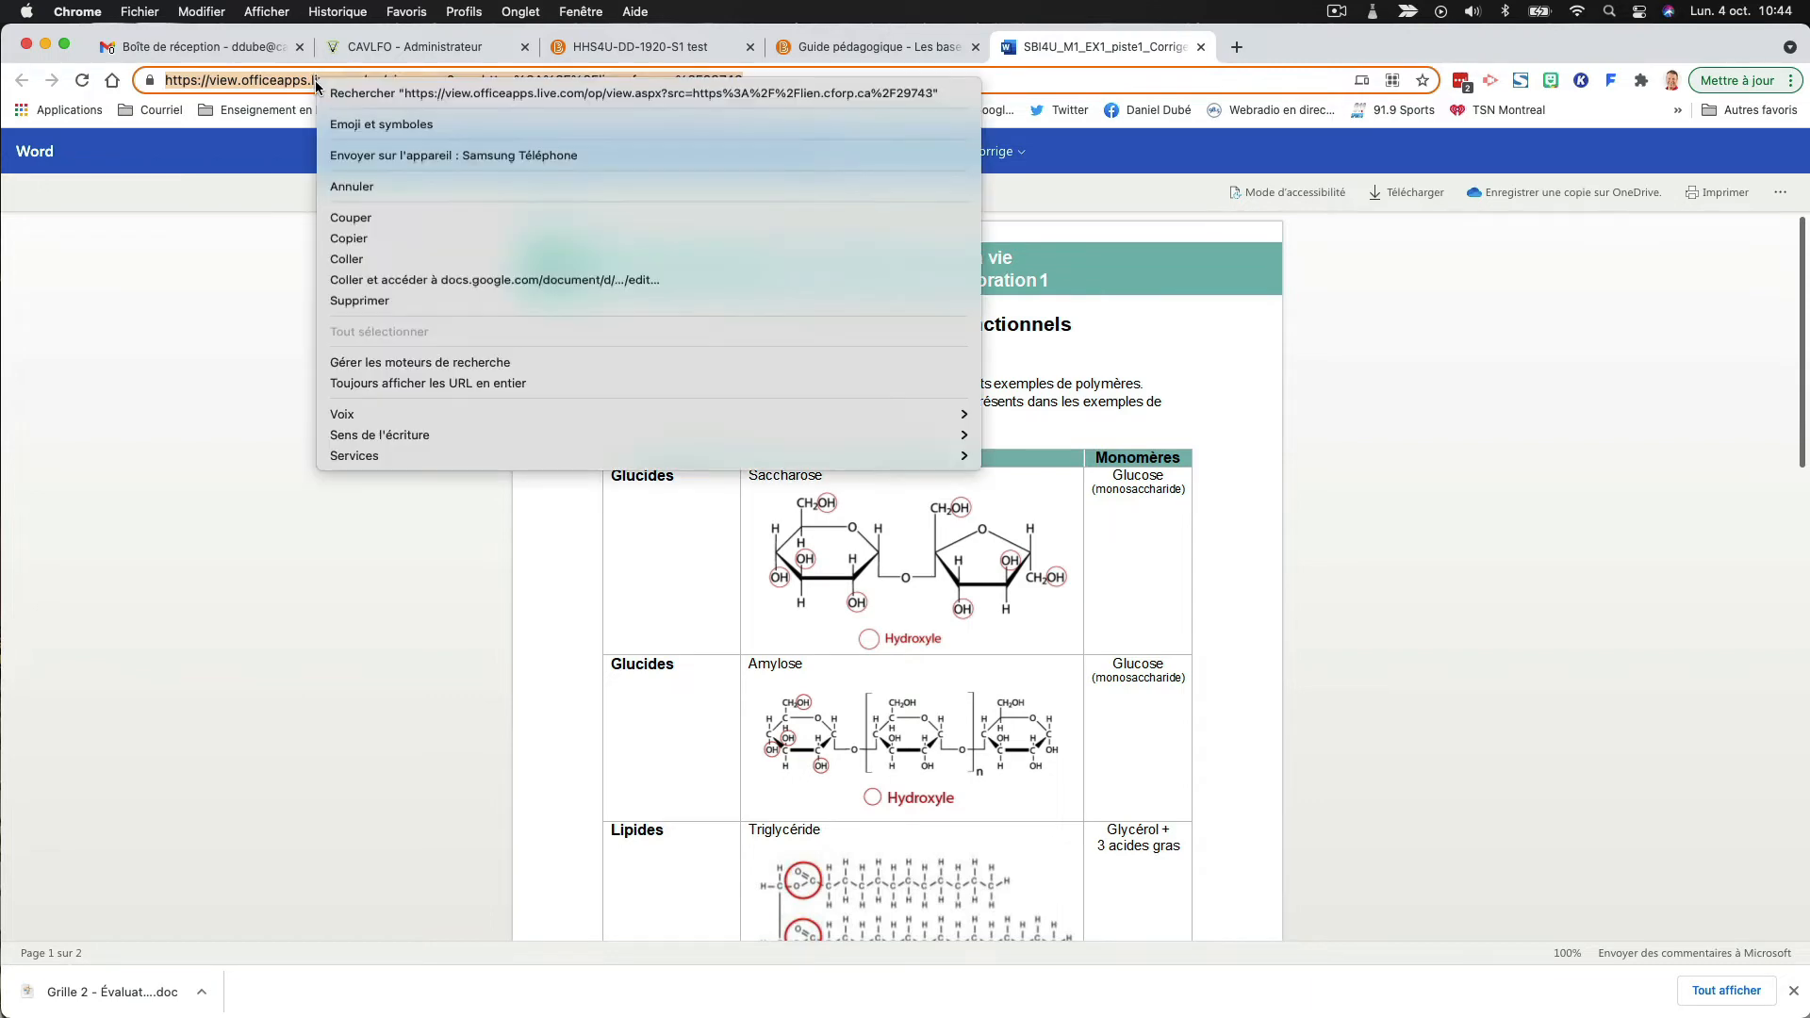
click(358, 239)
click(877, 46)
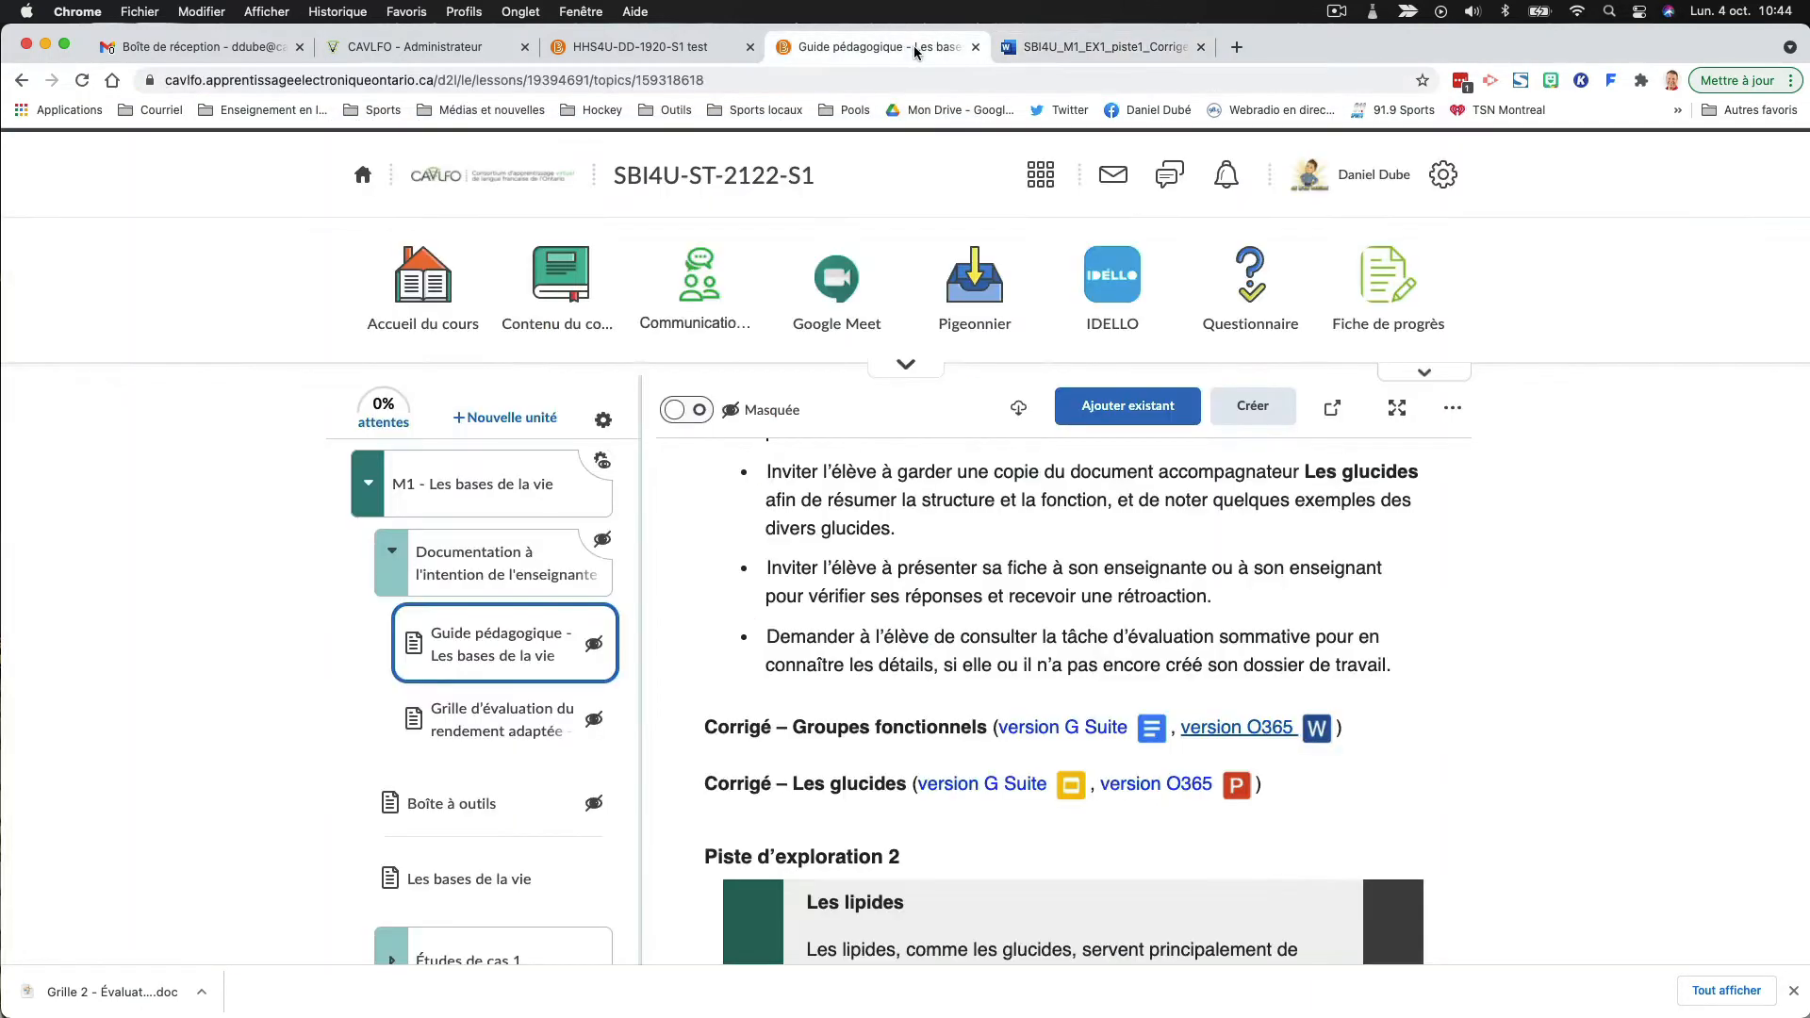
- Start a second URL quick link below the GSuite link using the copied Word viewer address
click(717, 49)
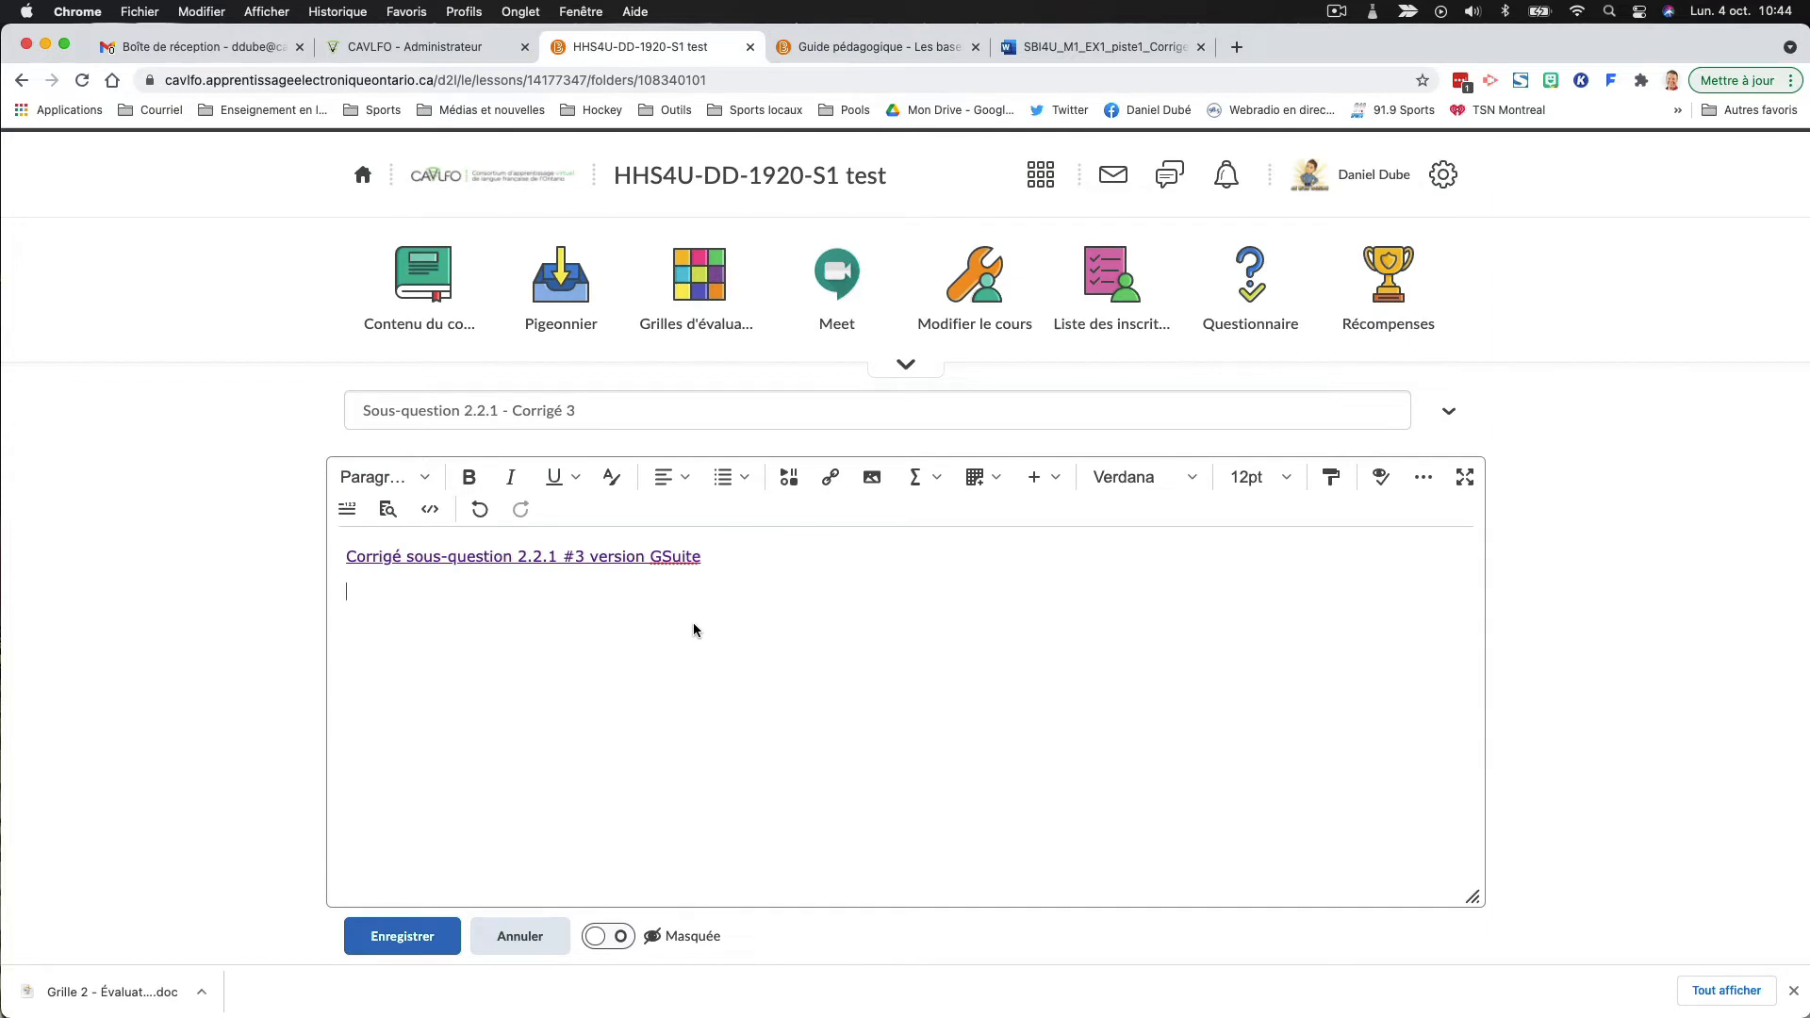
click(829, 477)
scroll(900, 666, down, 5)
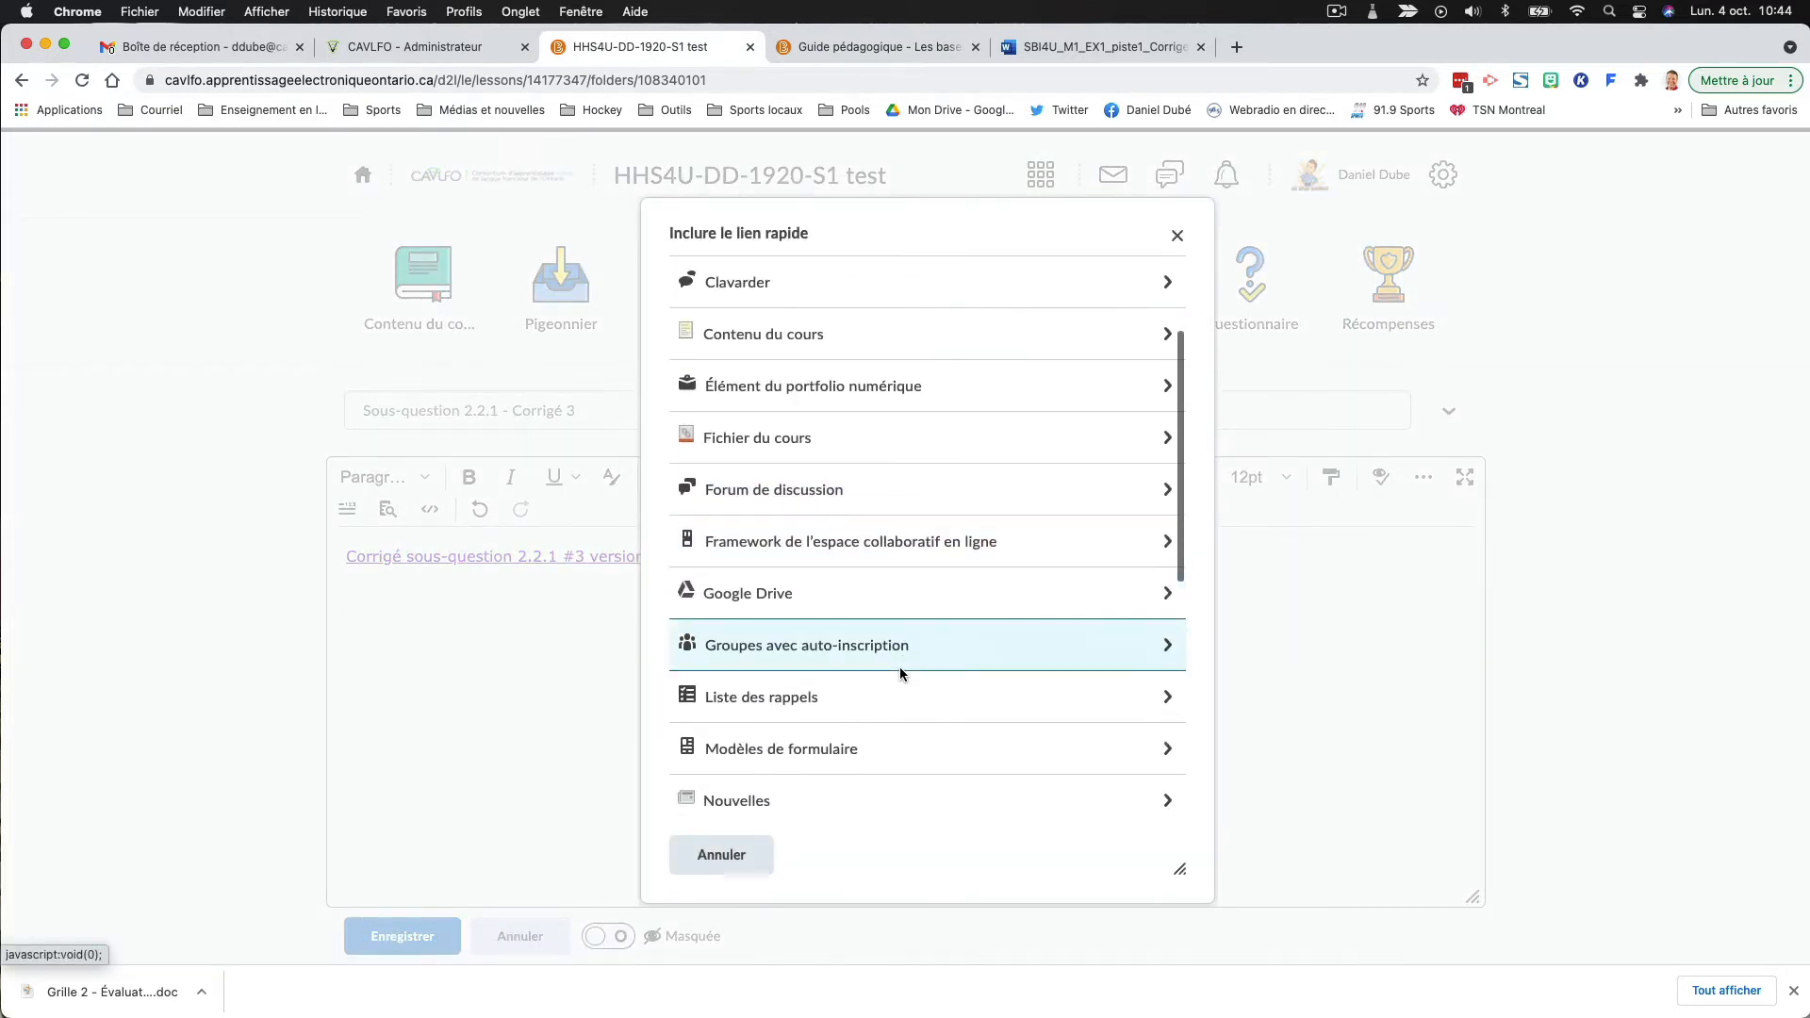
scroll(882, 714, down, 4)
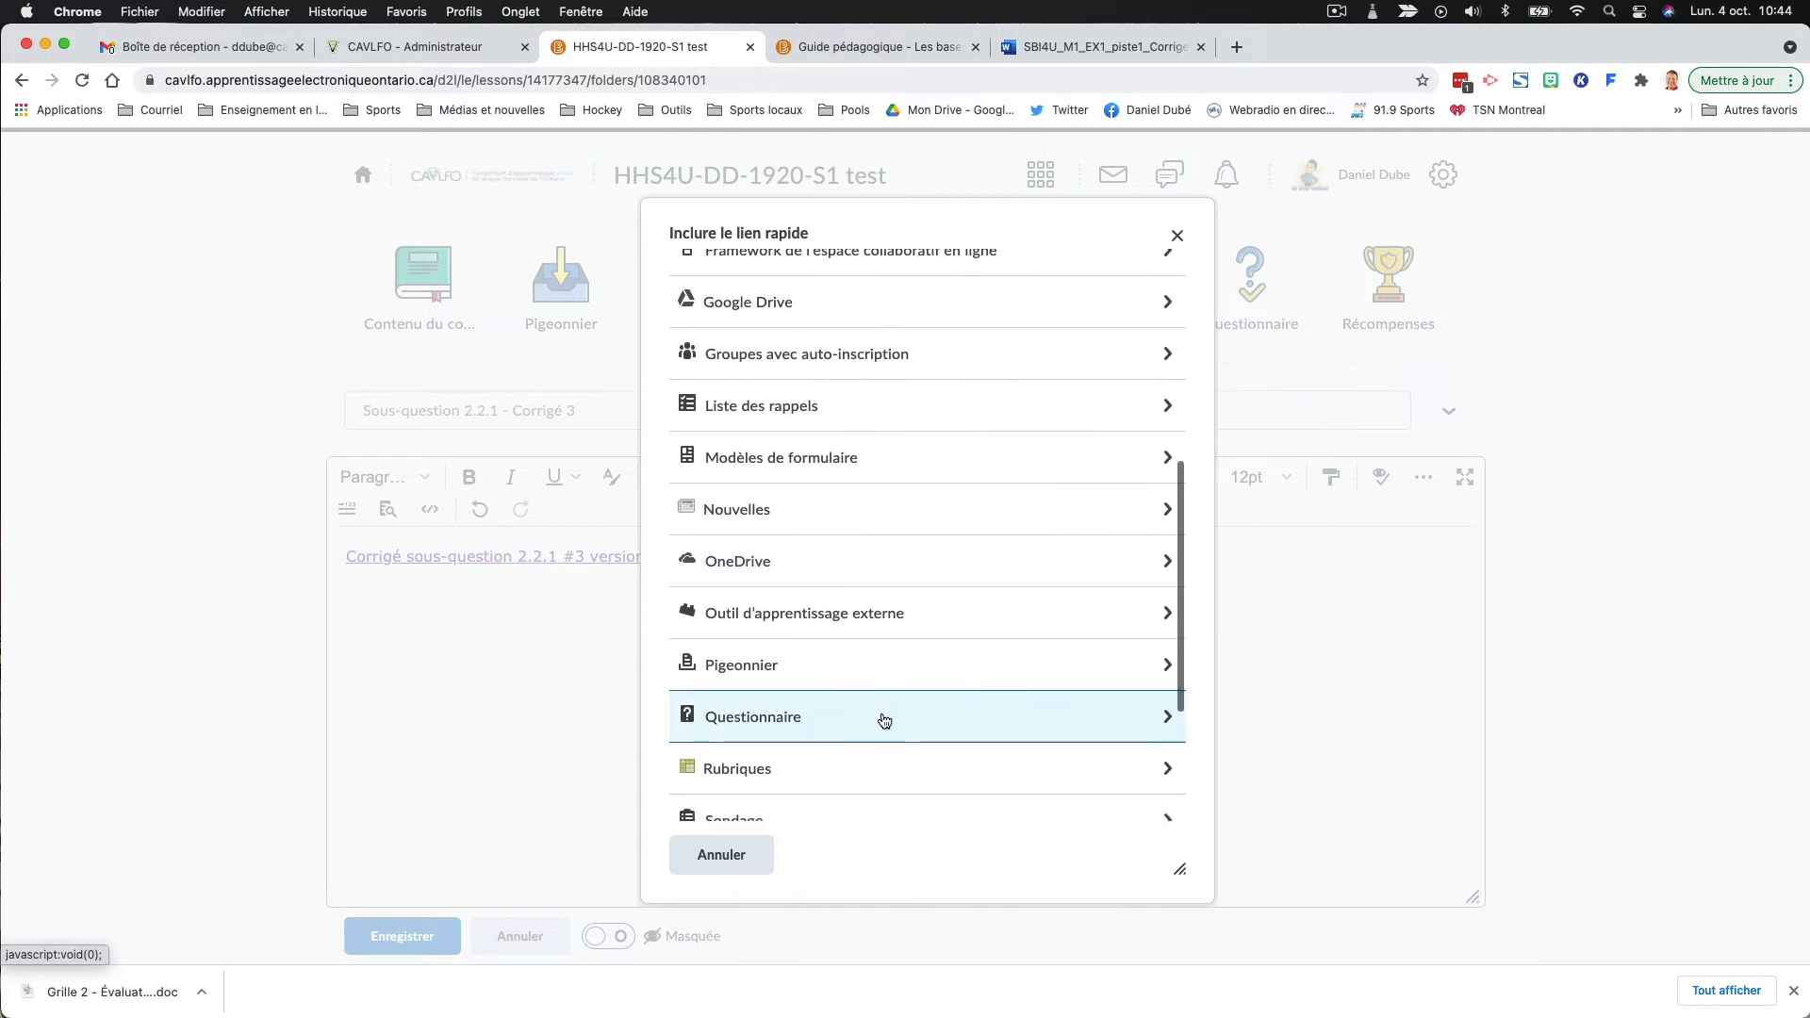
click(881, 723)
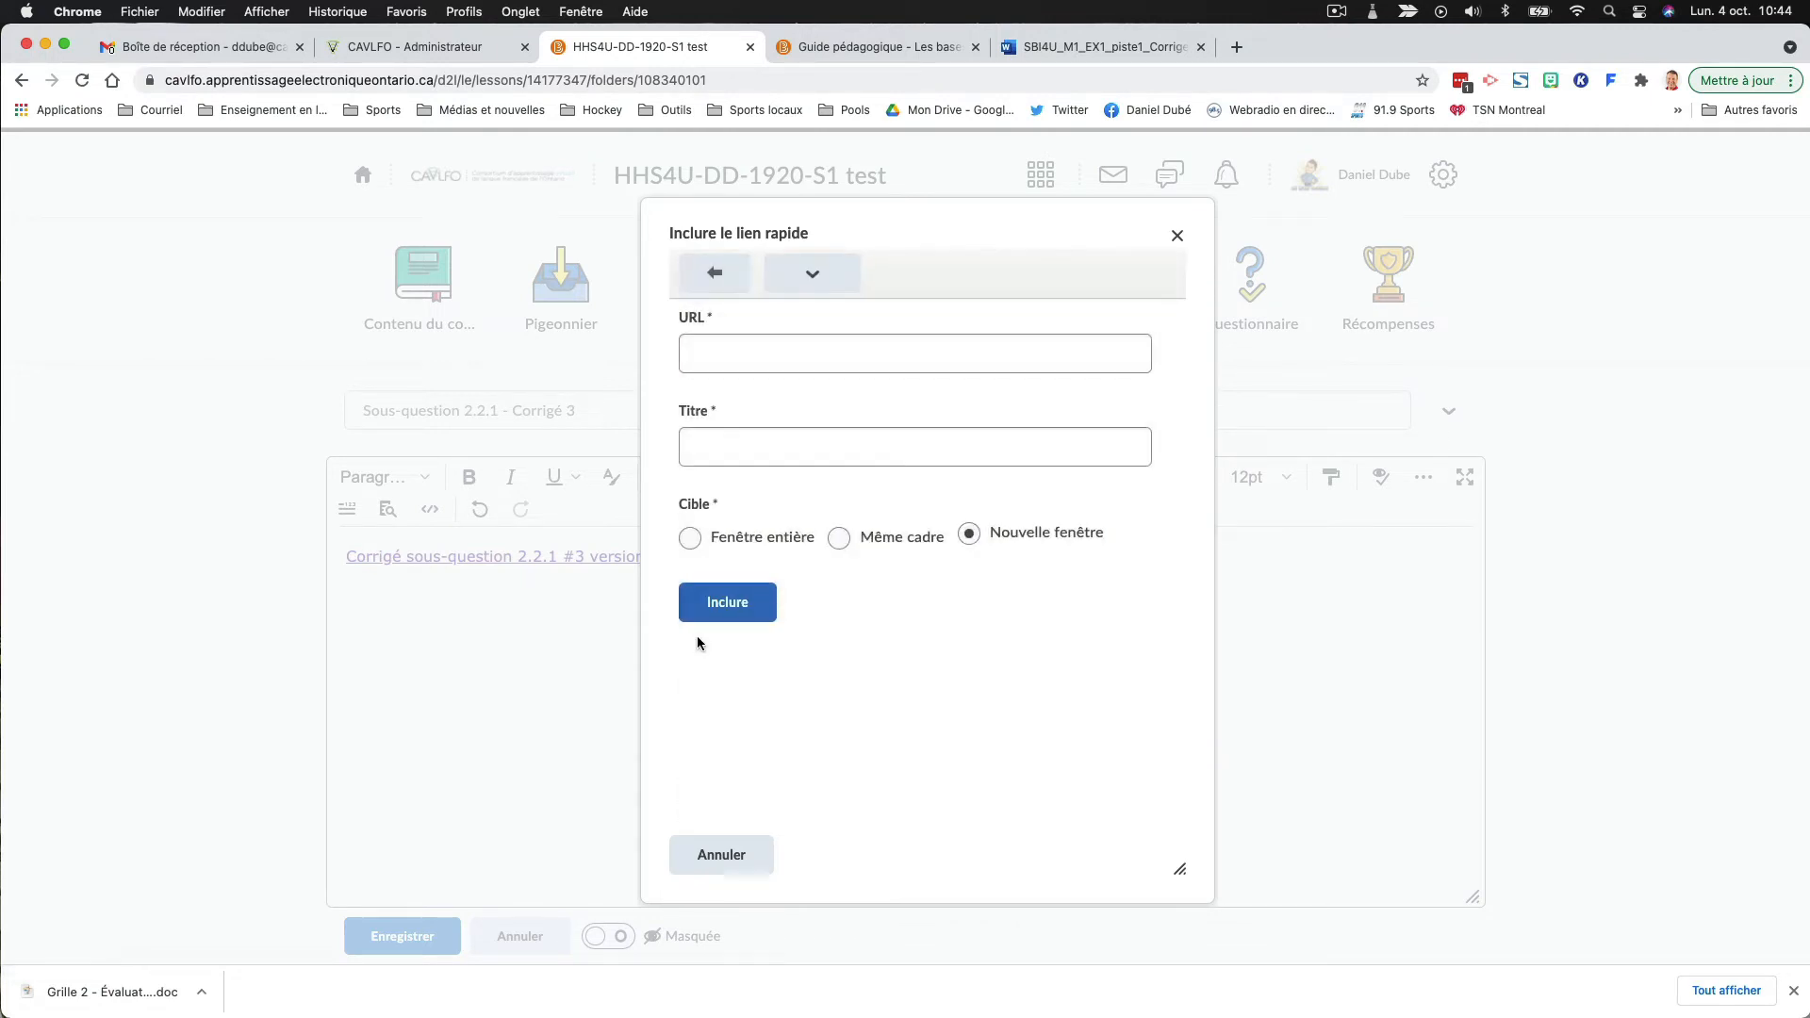
click(771, 350)
key(super+v)
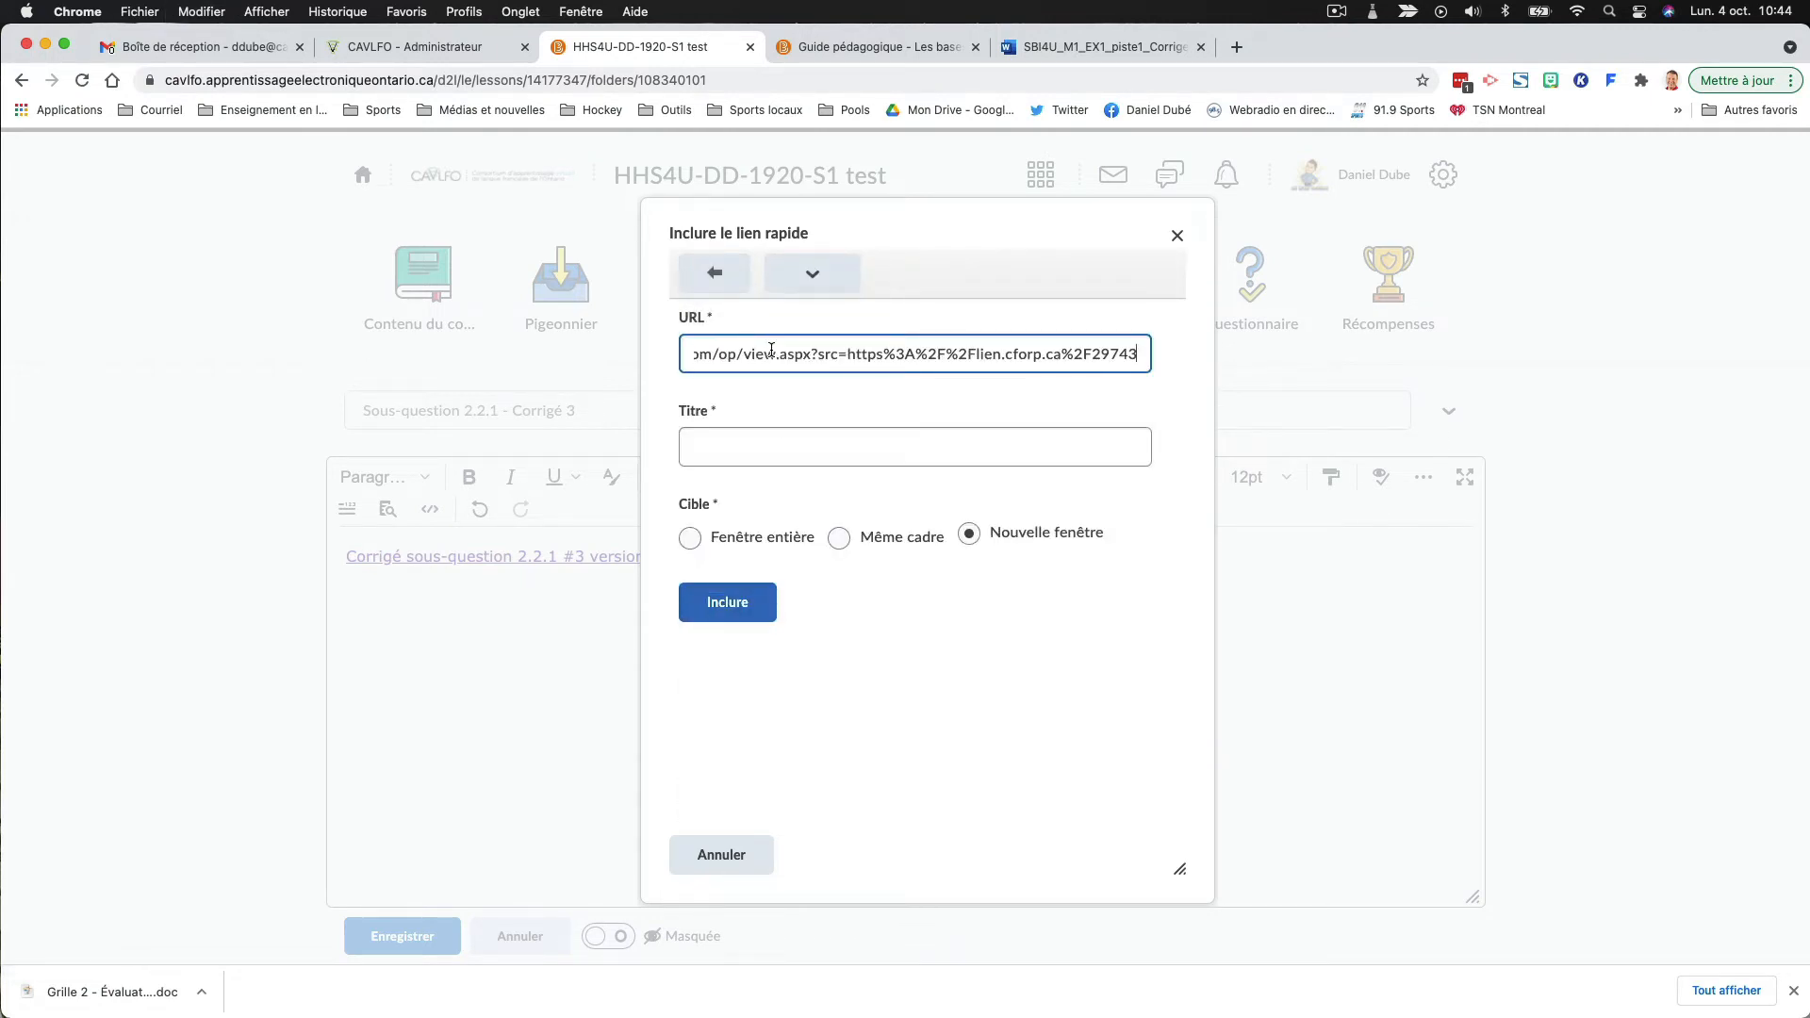
- Insert the link with the title "Corrigé sous-question 2.2.1 #3 version O365" and save the document
click(801, 442)
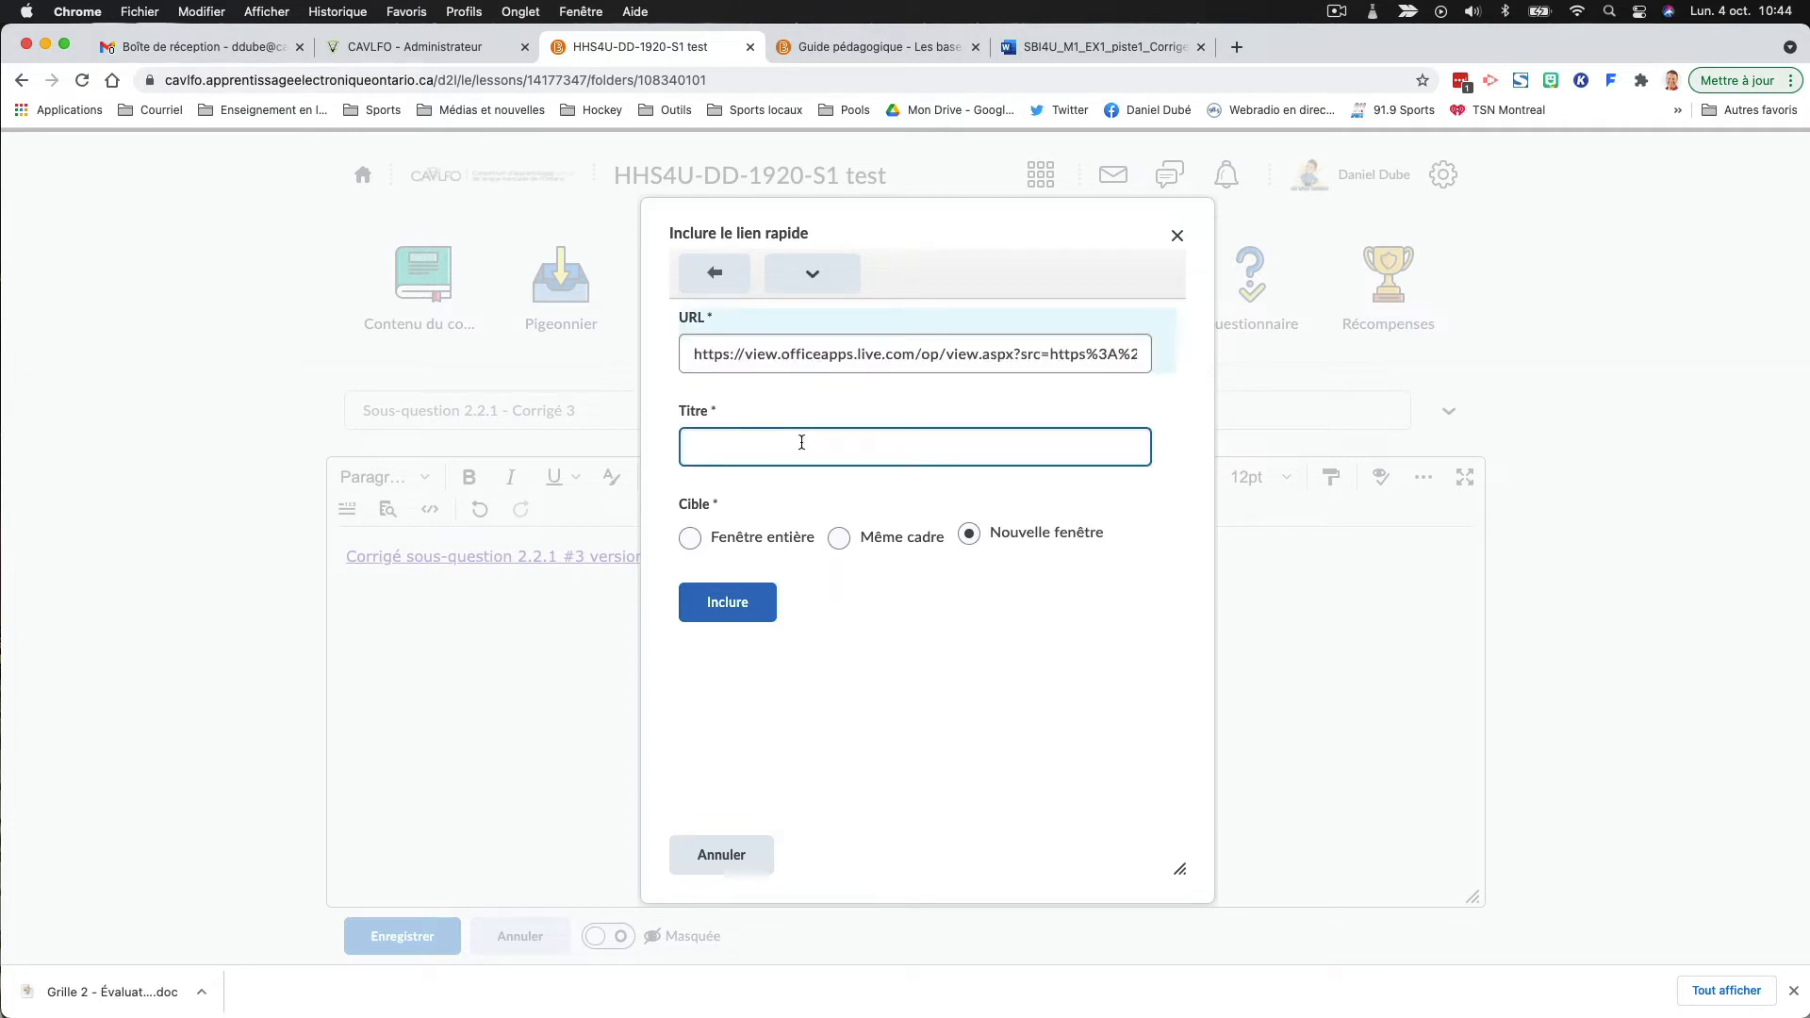
text(Corrigé sous-question 2.2.1 #3 version O365)
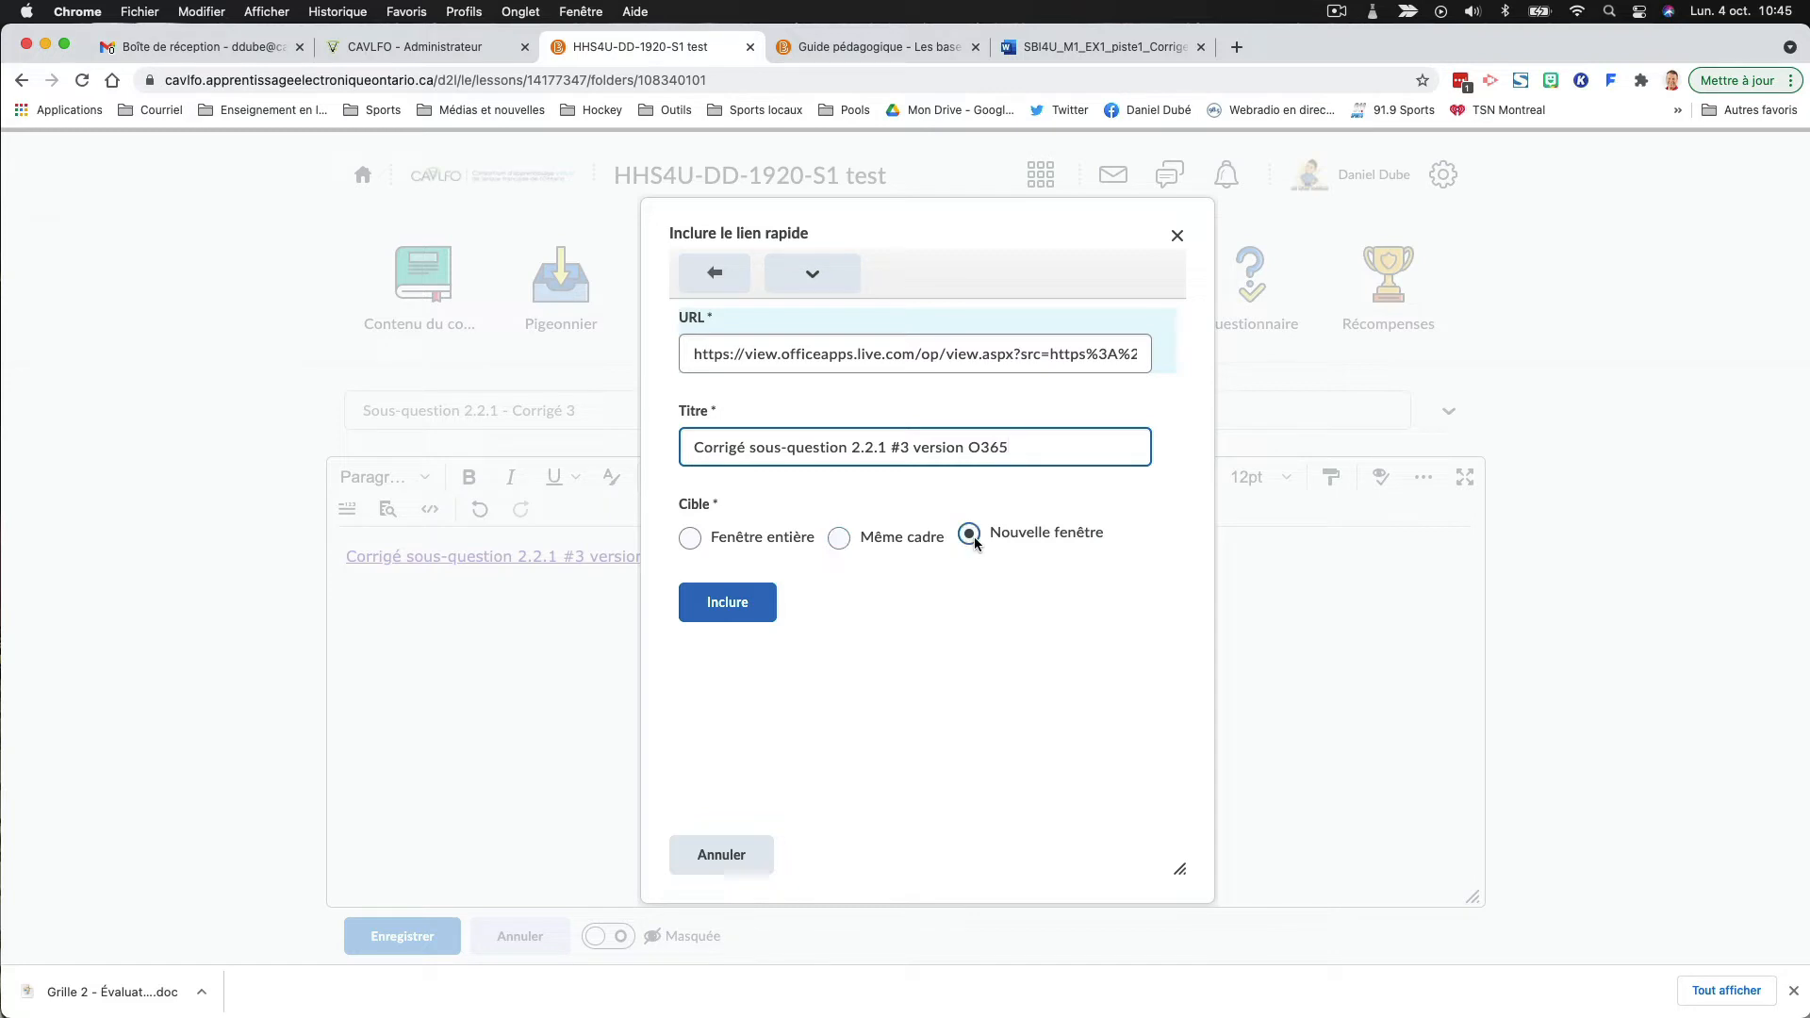
click(728, 601)
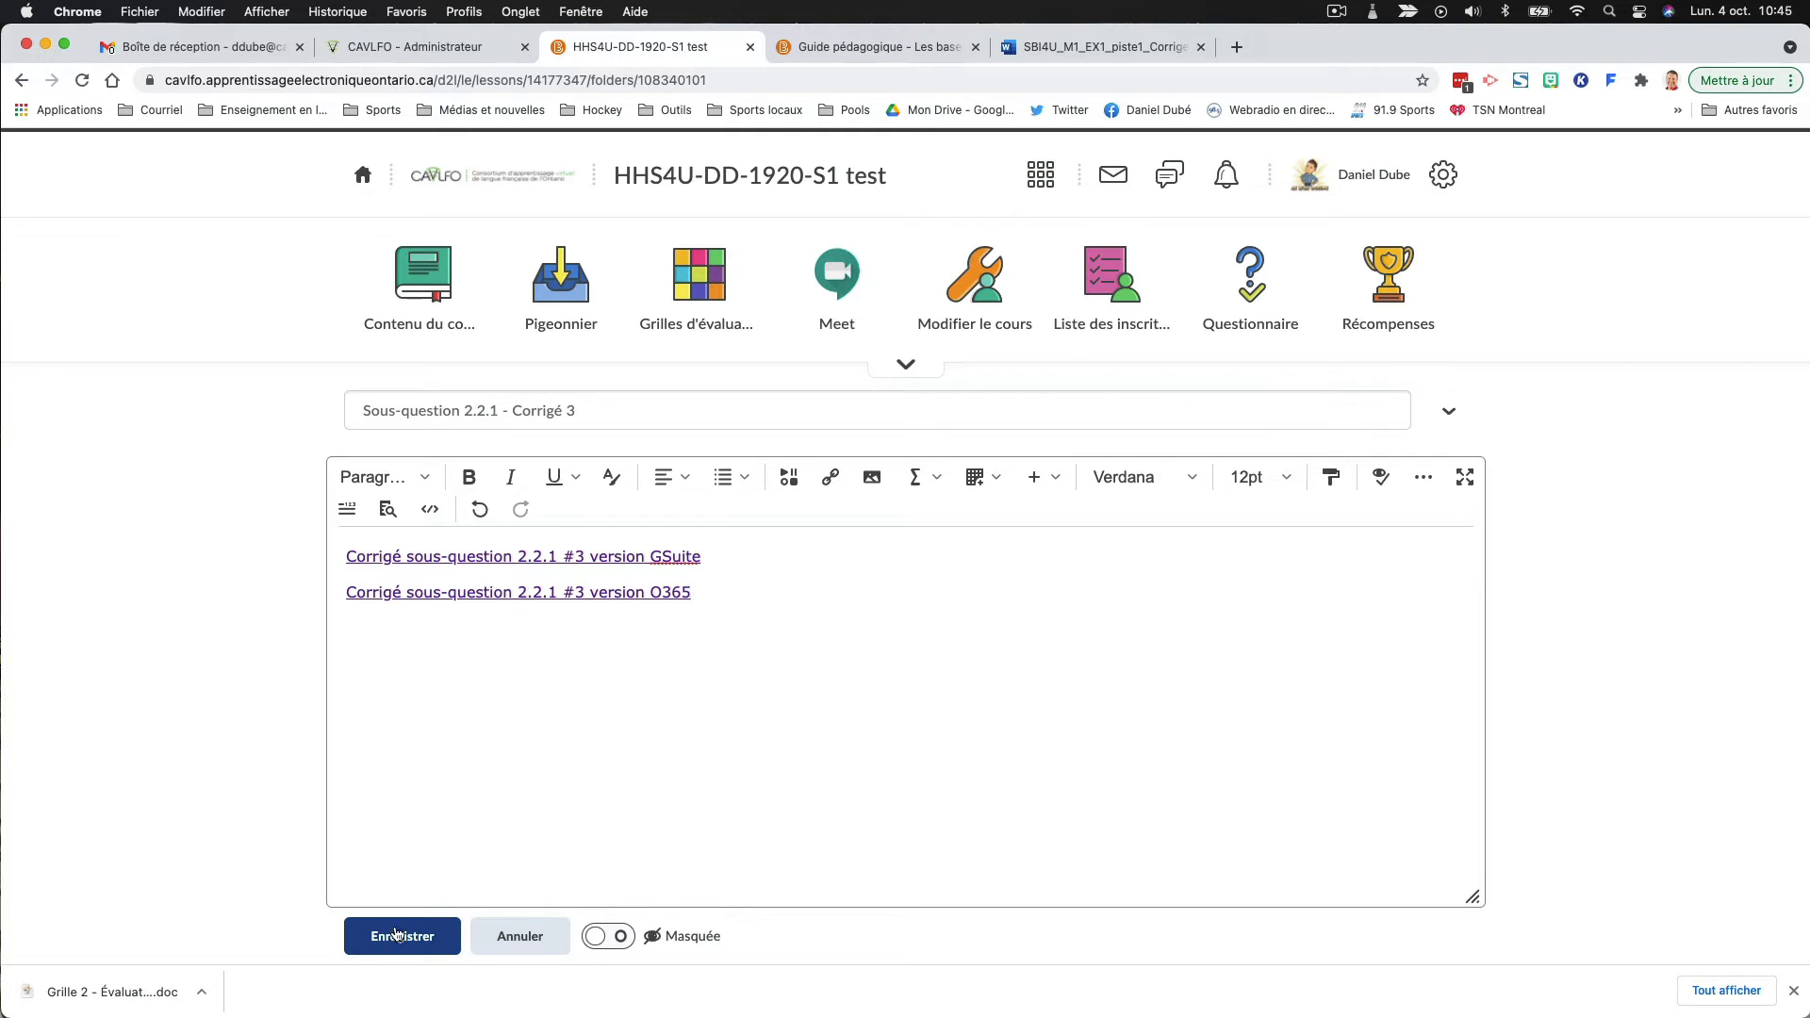
click(395, 933)
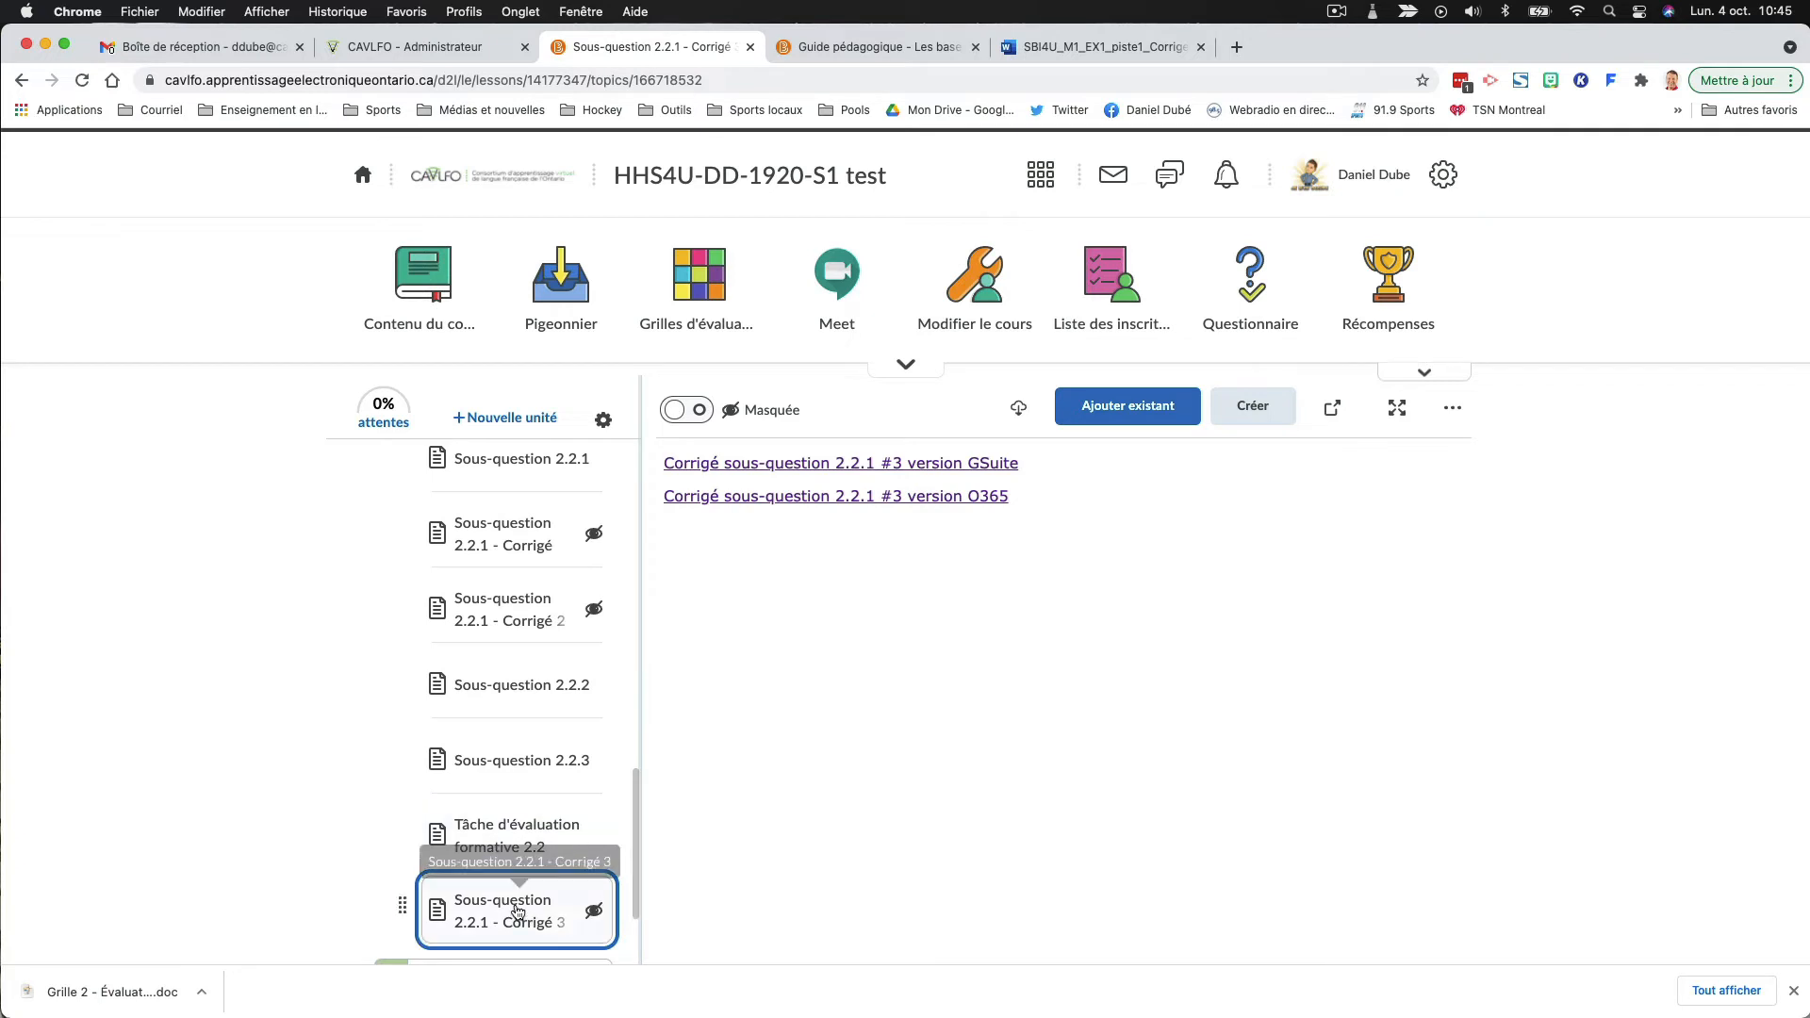
- Move "Sous-question 2.2.1 - Corrigé 3" directly below "Sous-question 2.2.1 - Corrigé 2" in the course outline and test its GSuite and O365 links
drag(506, 900, 507, 621)
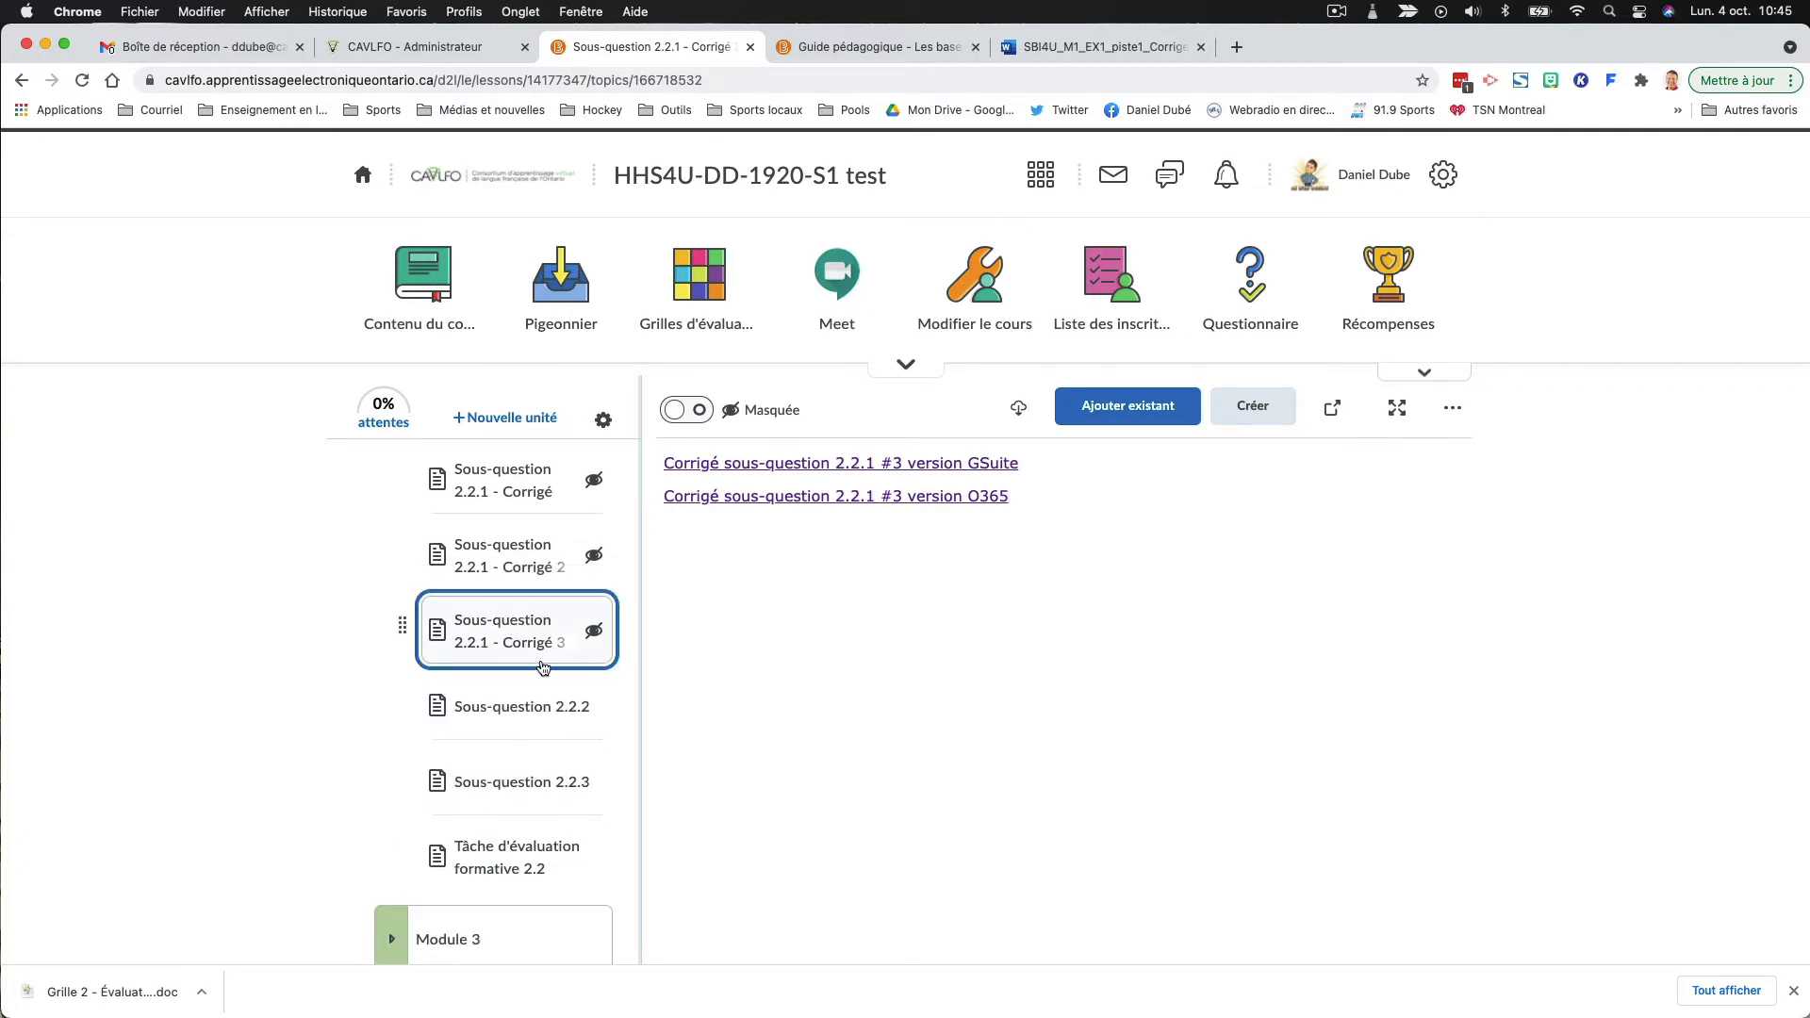
click(838, 464)
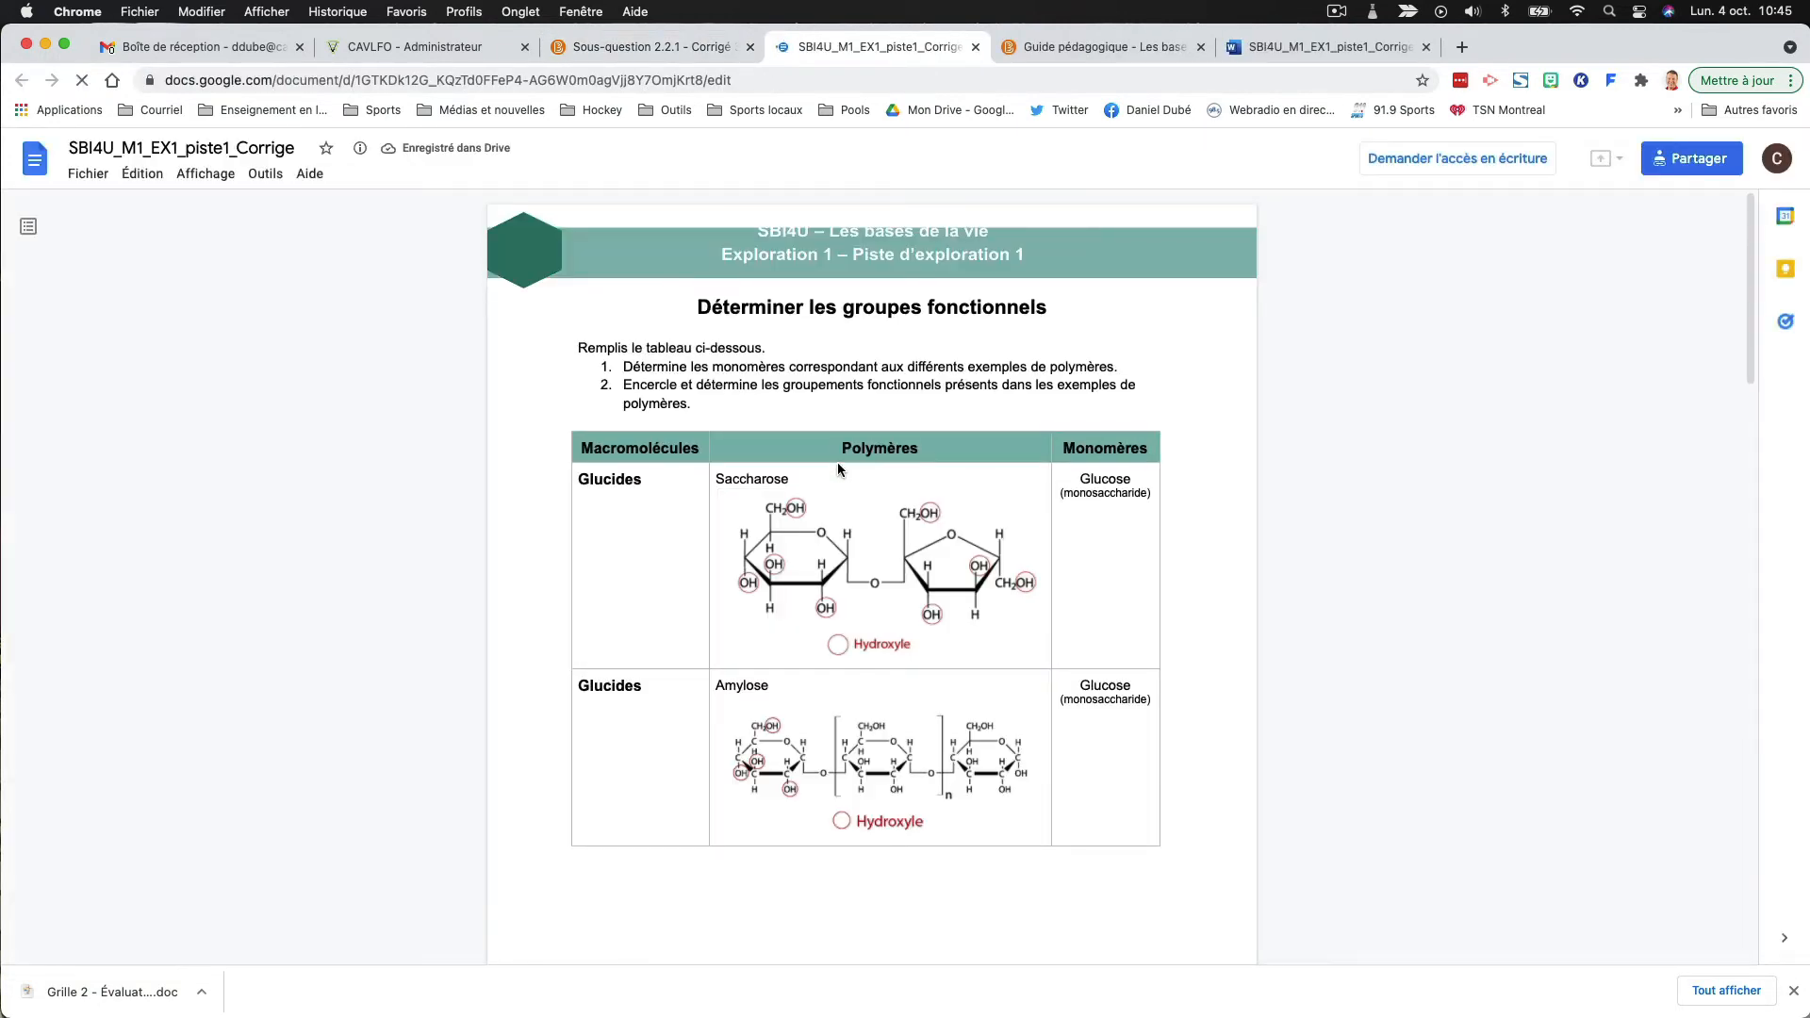
click(976, 46)
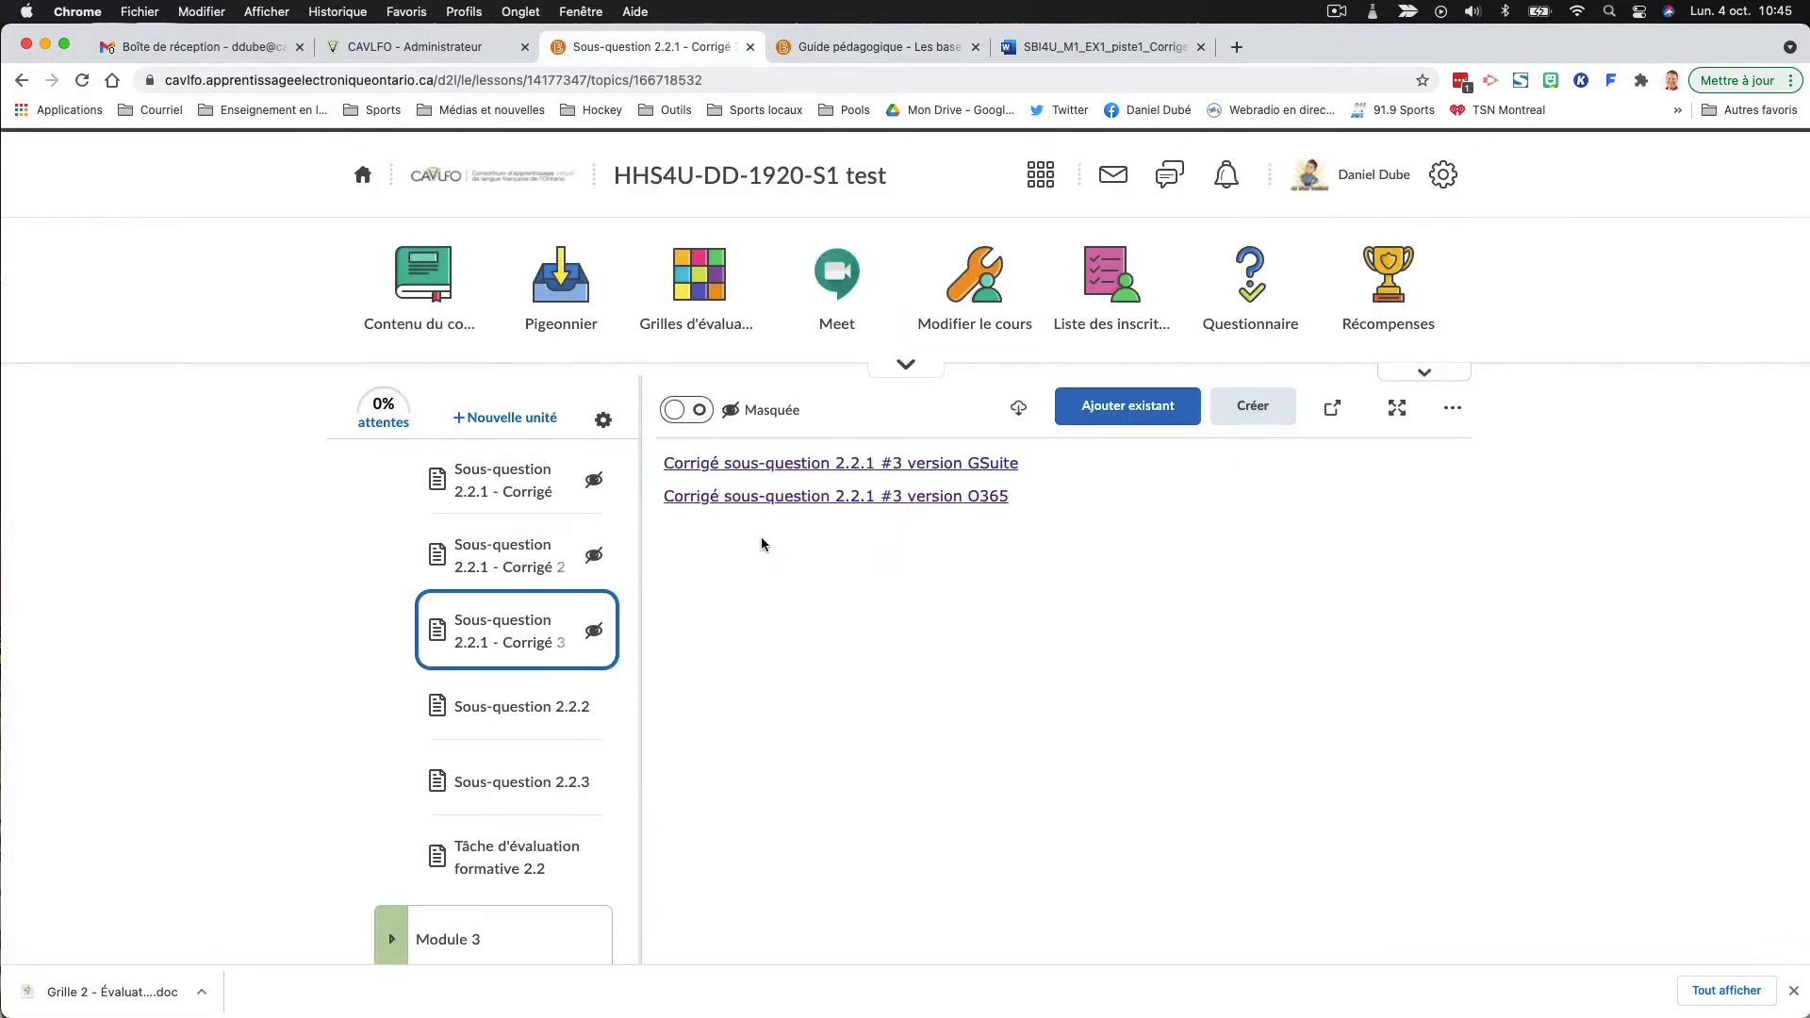
click(810, 496)
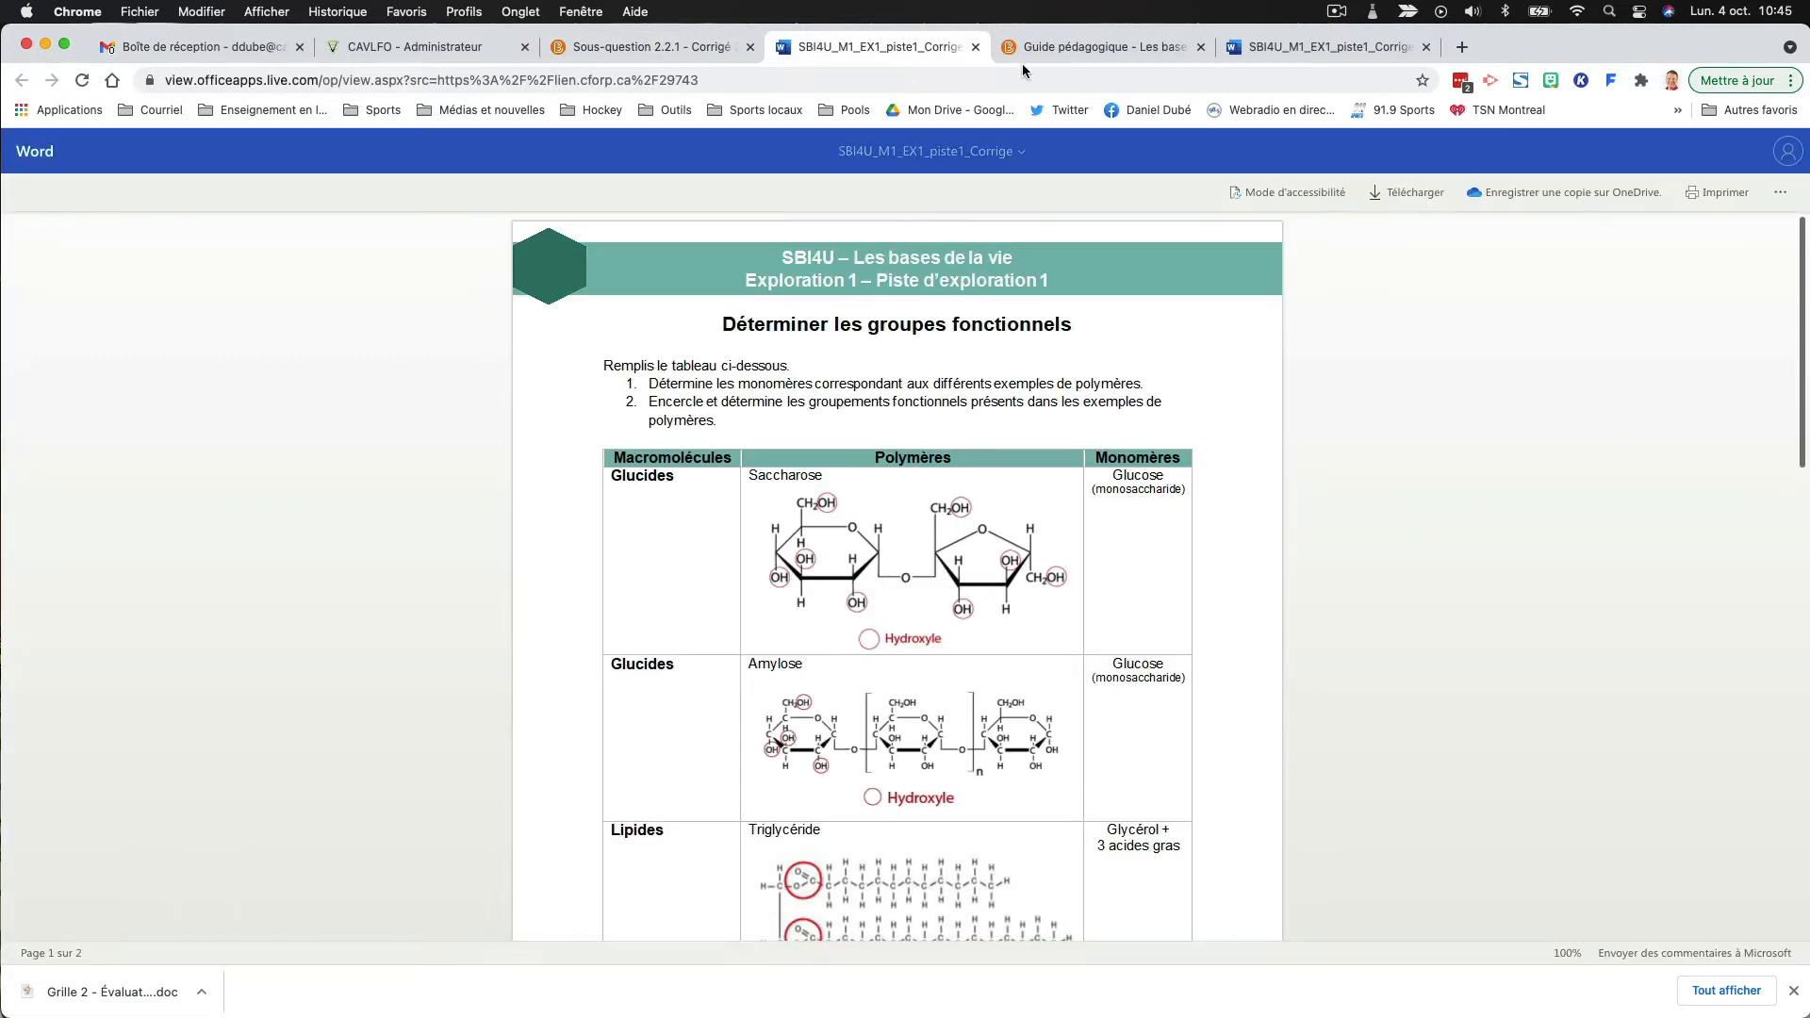
click(976, 46)
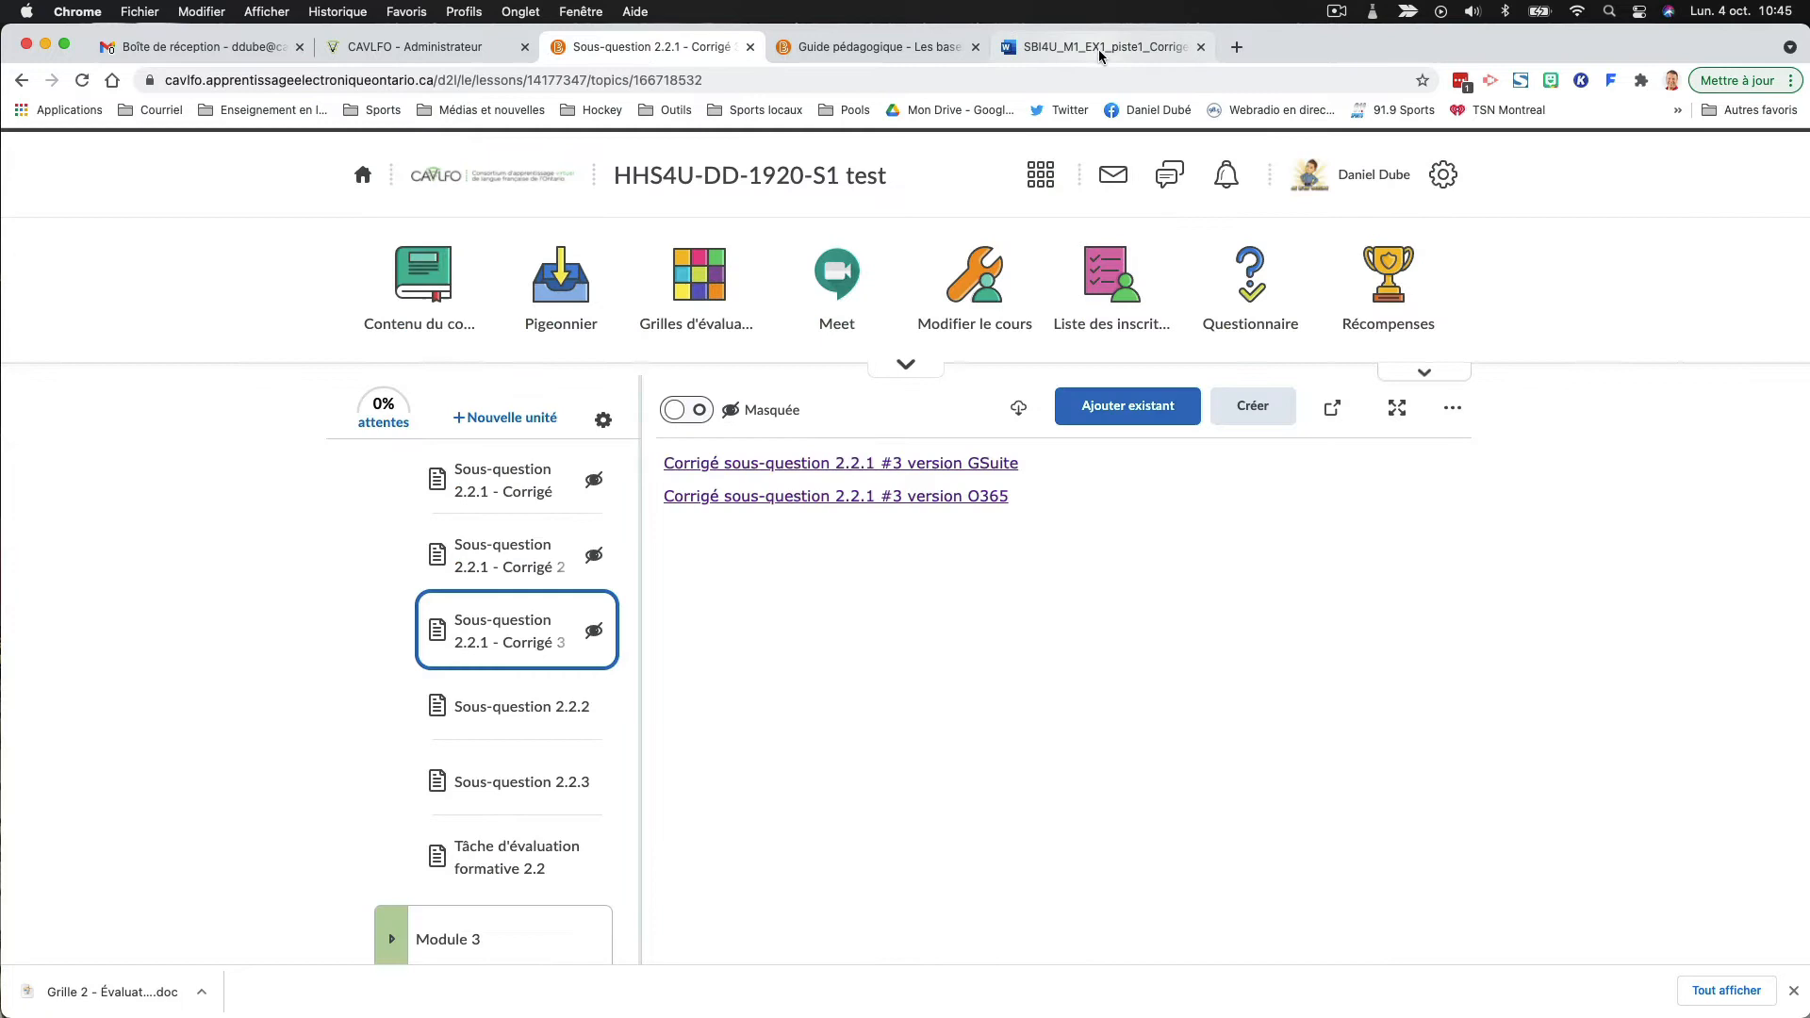
click(1200, 46)
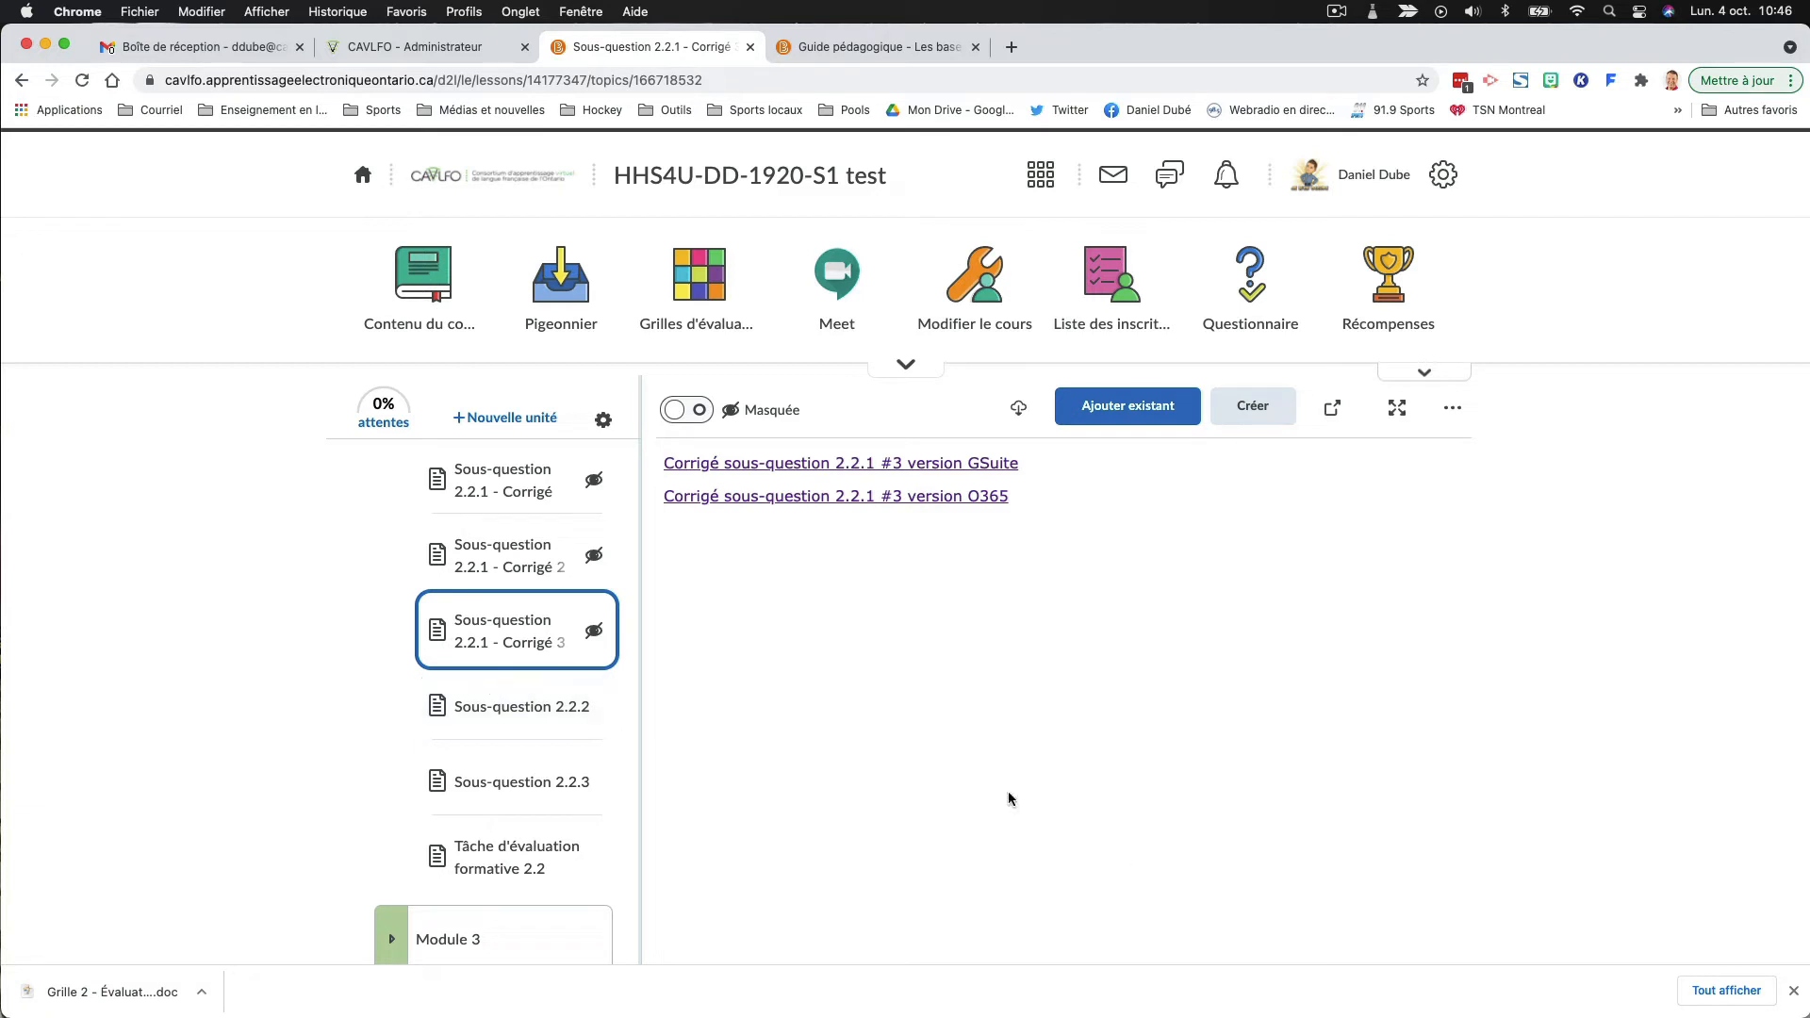
- Dismiss the downloads bar and go back to the "Question de réflexion 2.2" folder in the course outline
click(1793, 991)
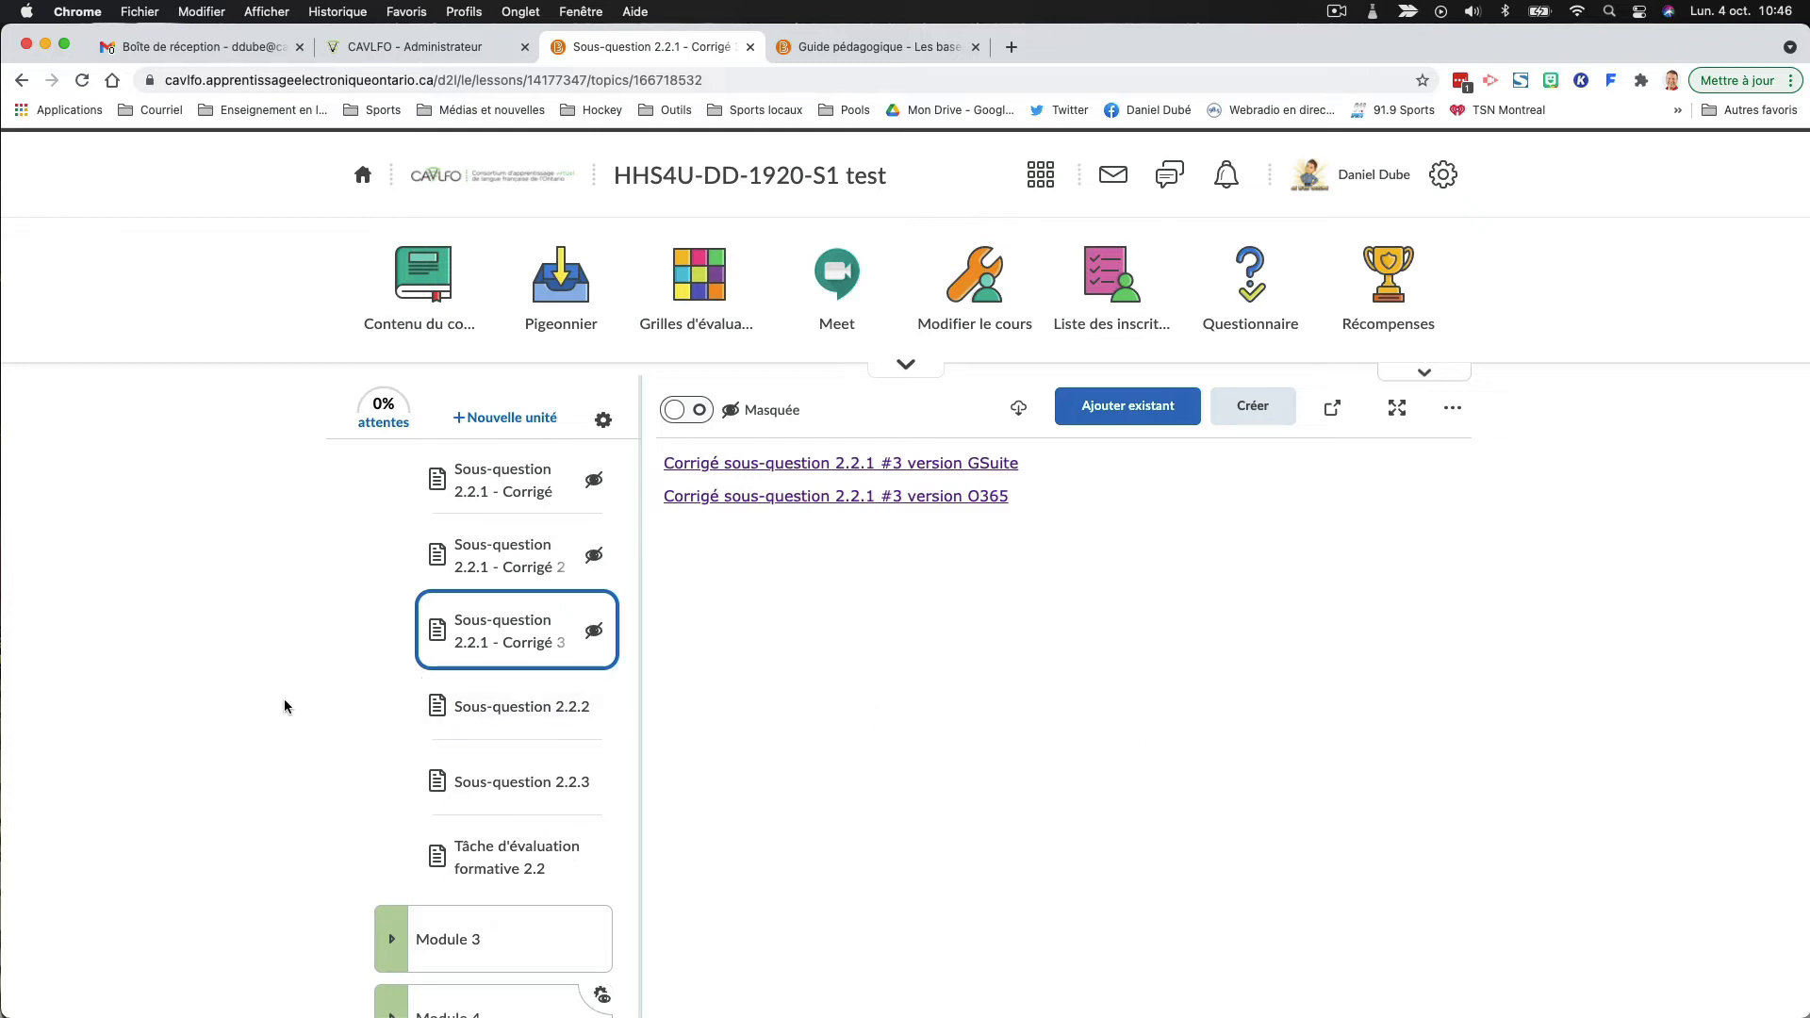
scroll(486, 570, up, 2)
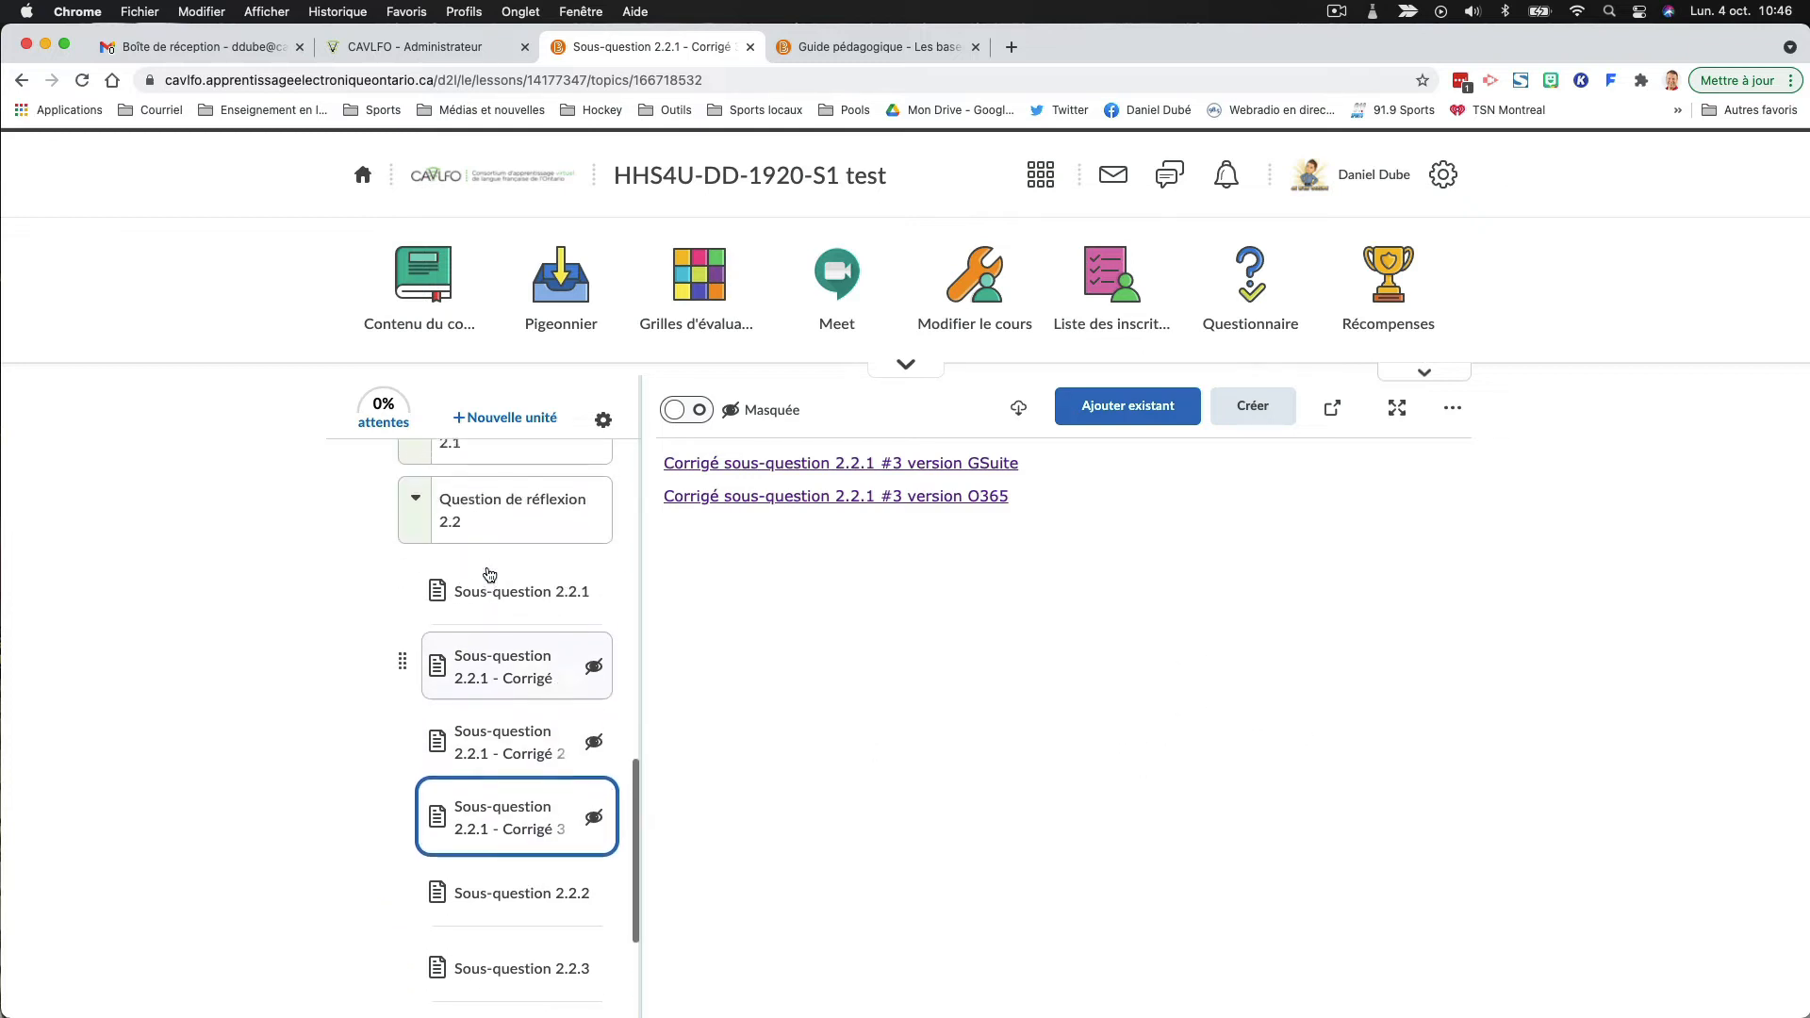
- Start a new HTML document in the "Question de réflexion 2.2" folder
click(491, 518)
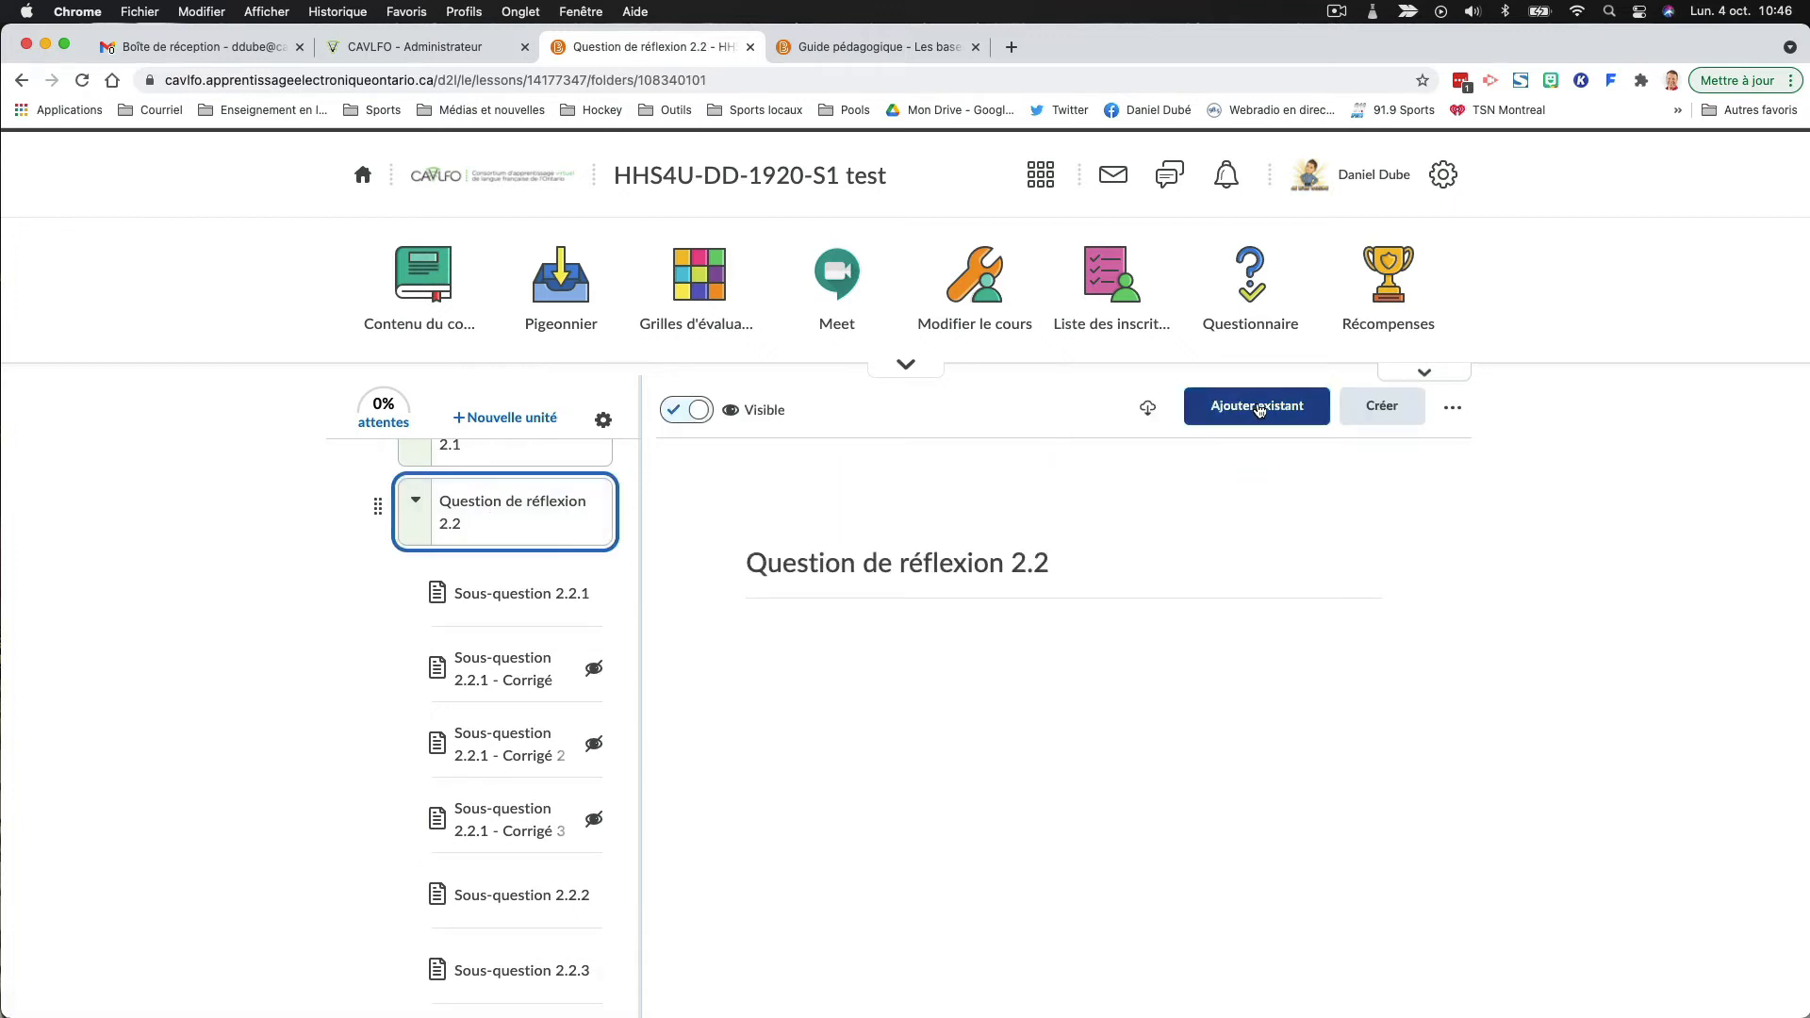
click(1367, 415)
click(500, 551)
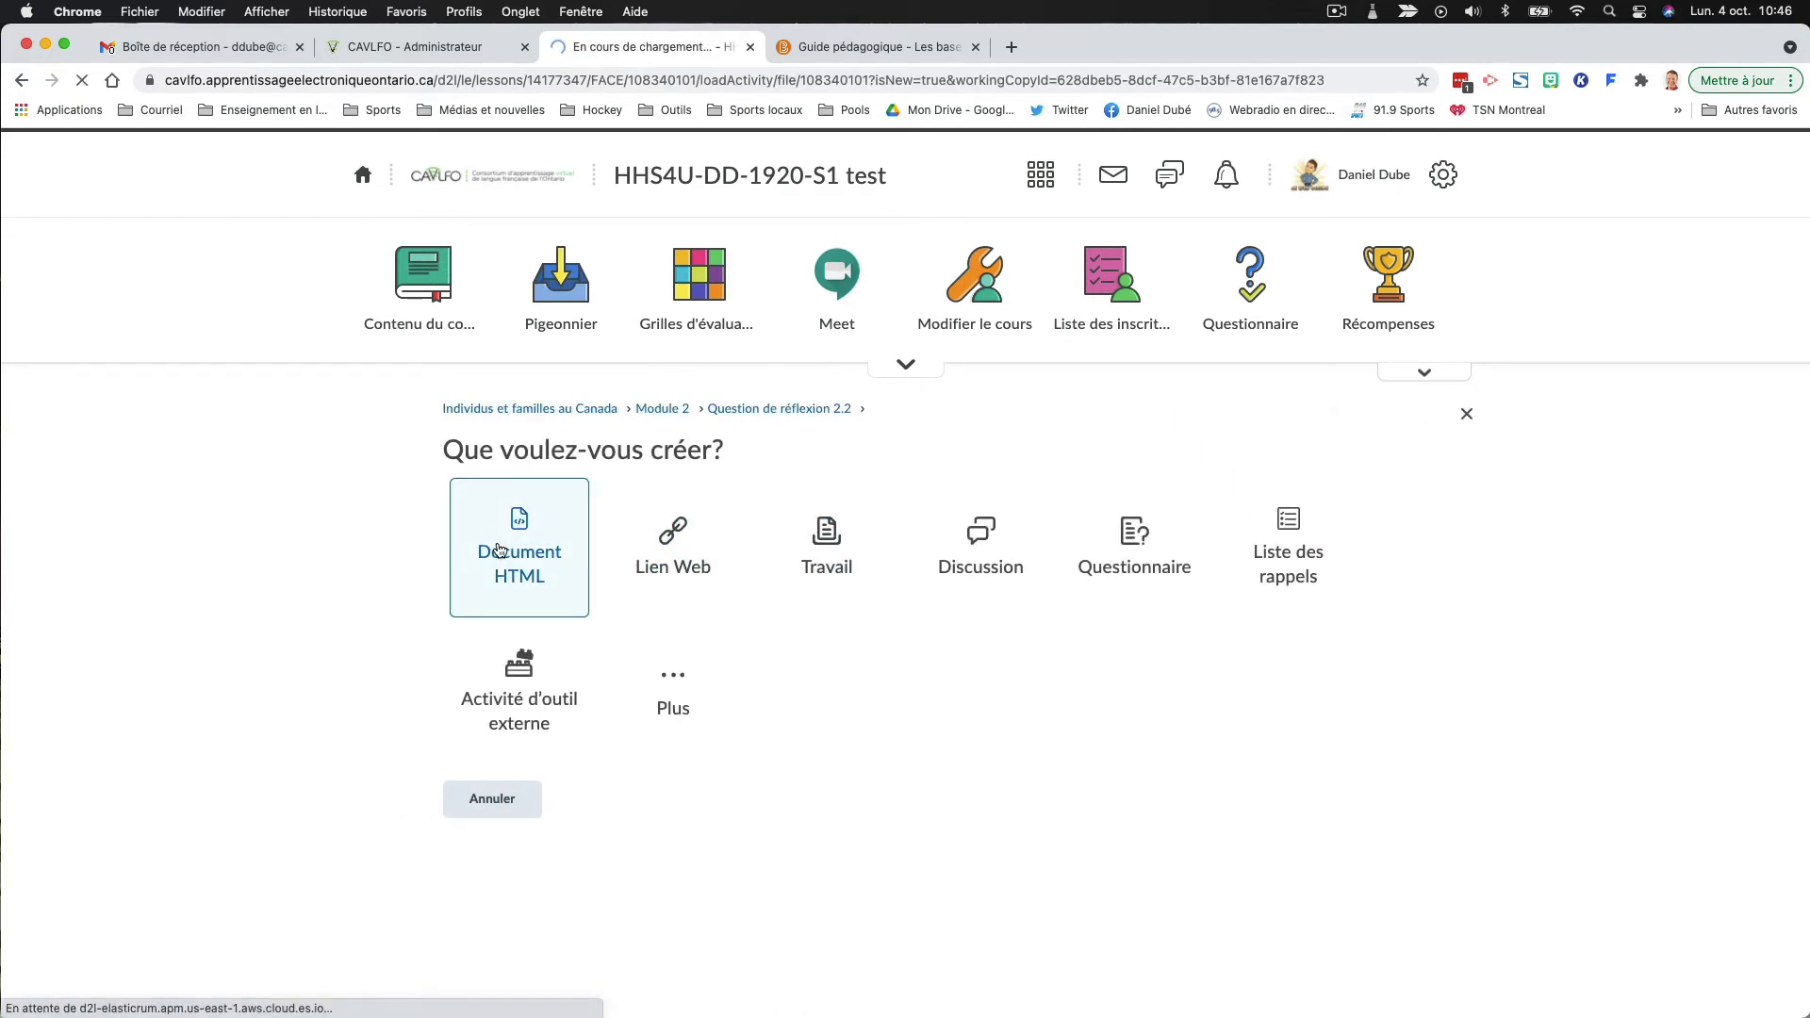
- Open the G Suite version of "Corrigé – Groupes fonctionnels" from the teaching guide, and return to the new document
click(856, 47)
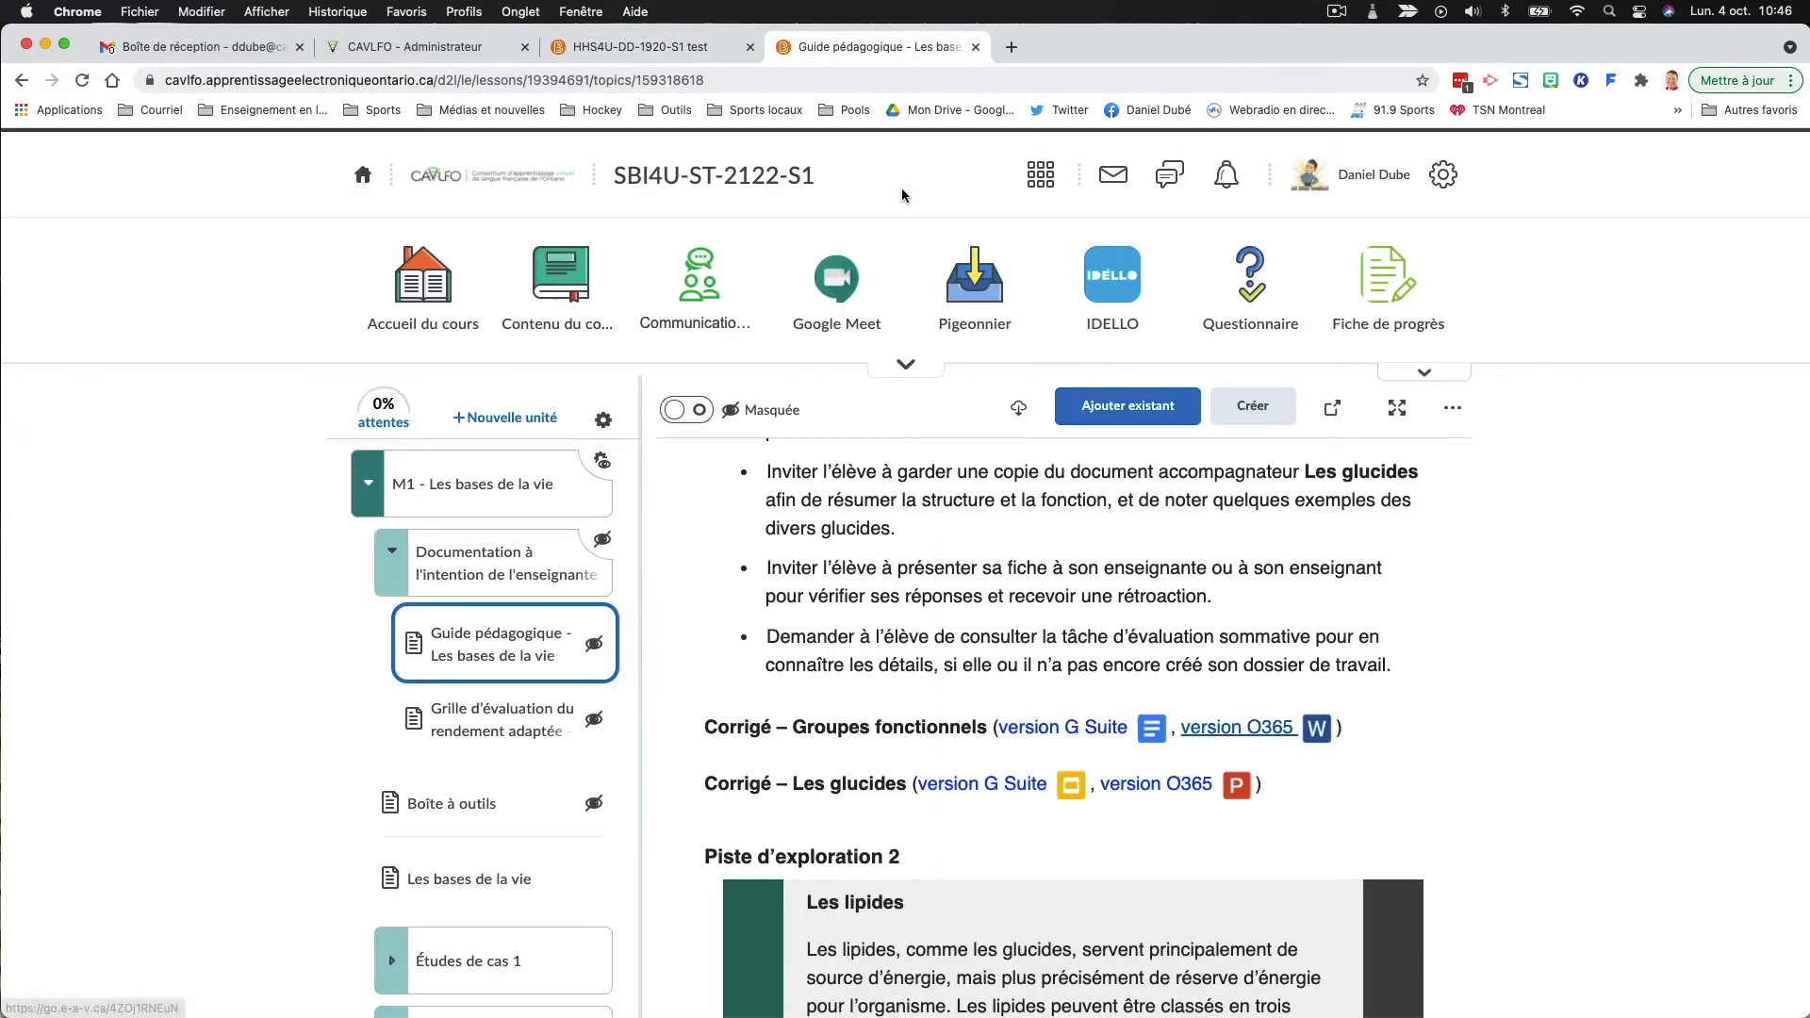
click(1058, 728)
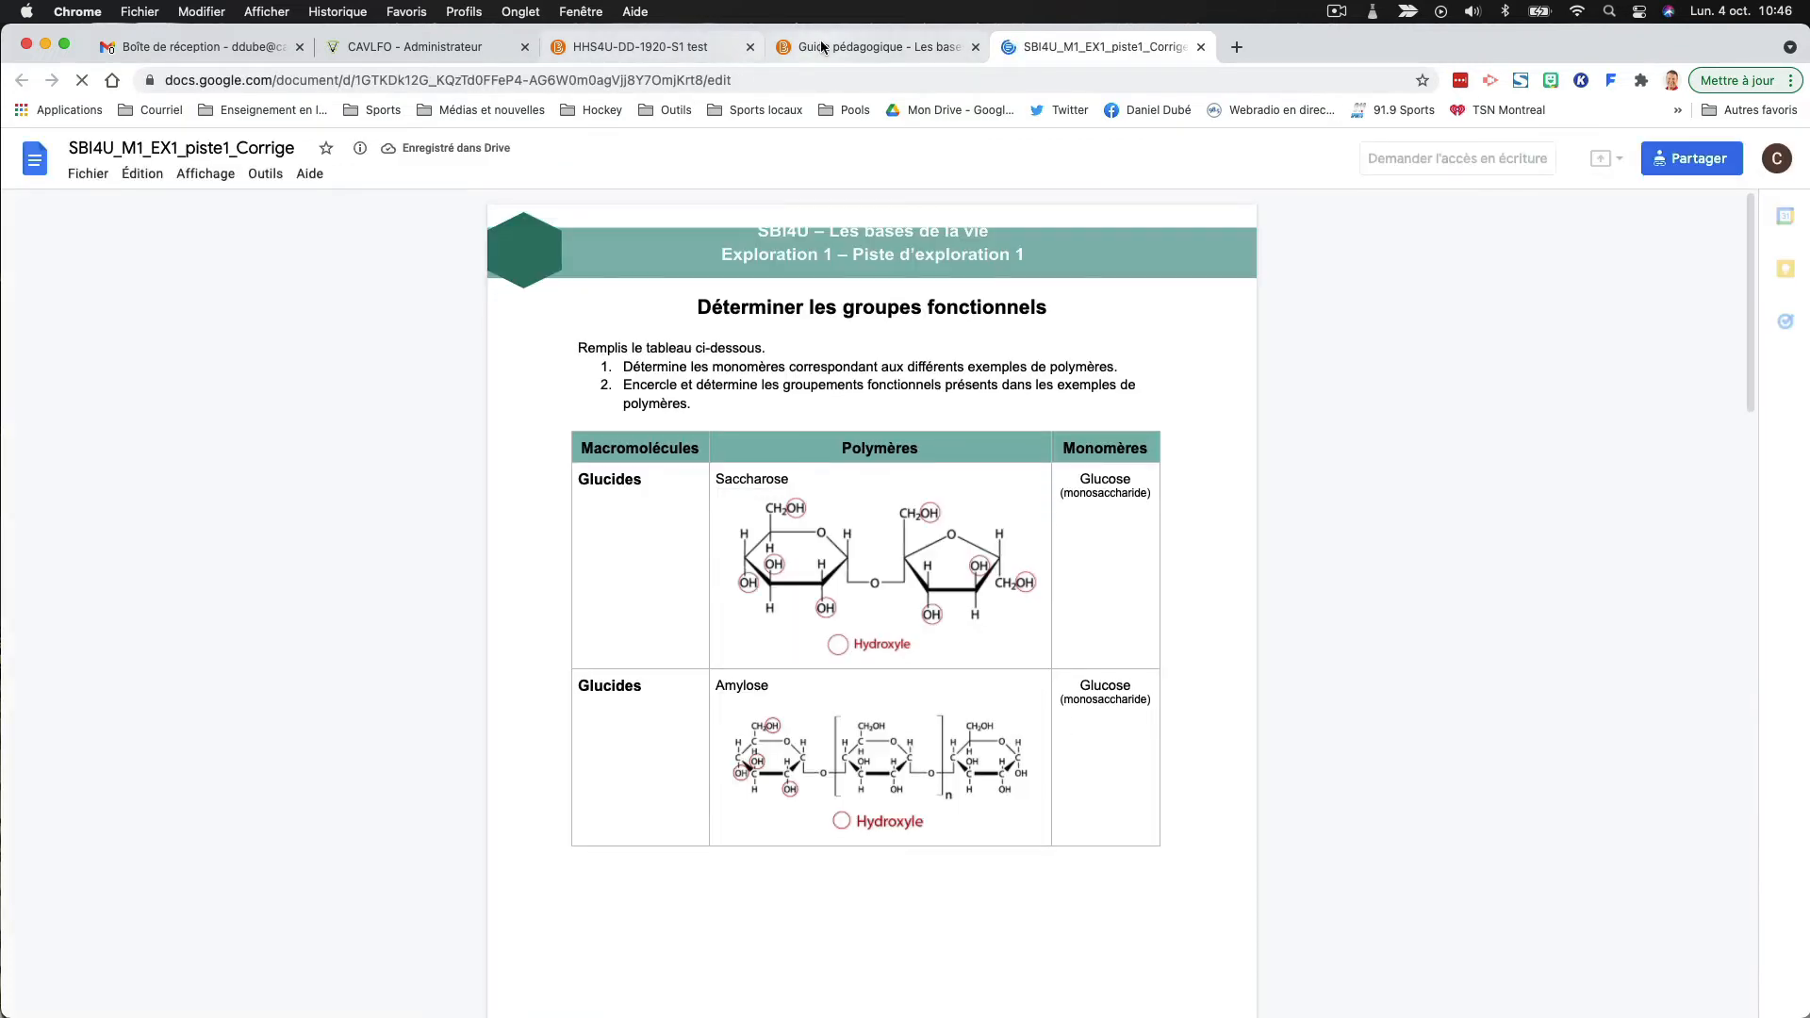
click(662, 45)
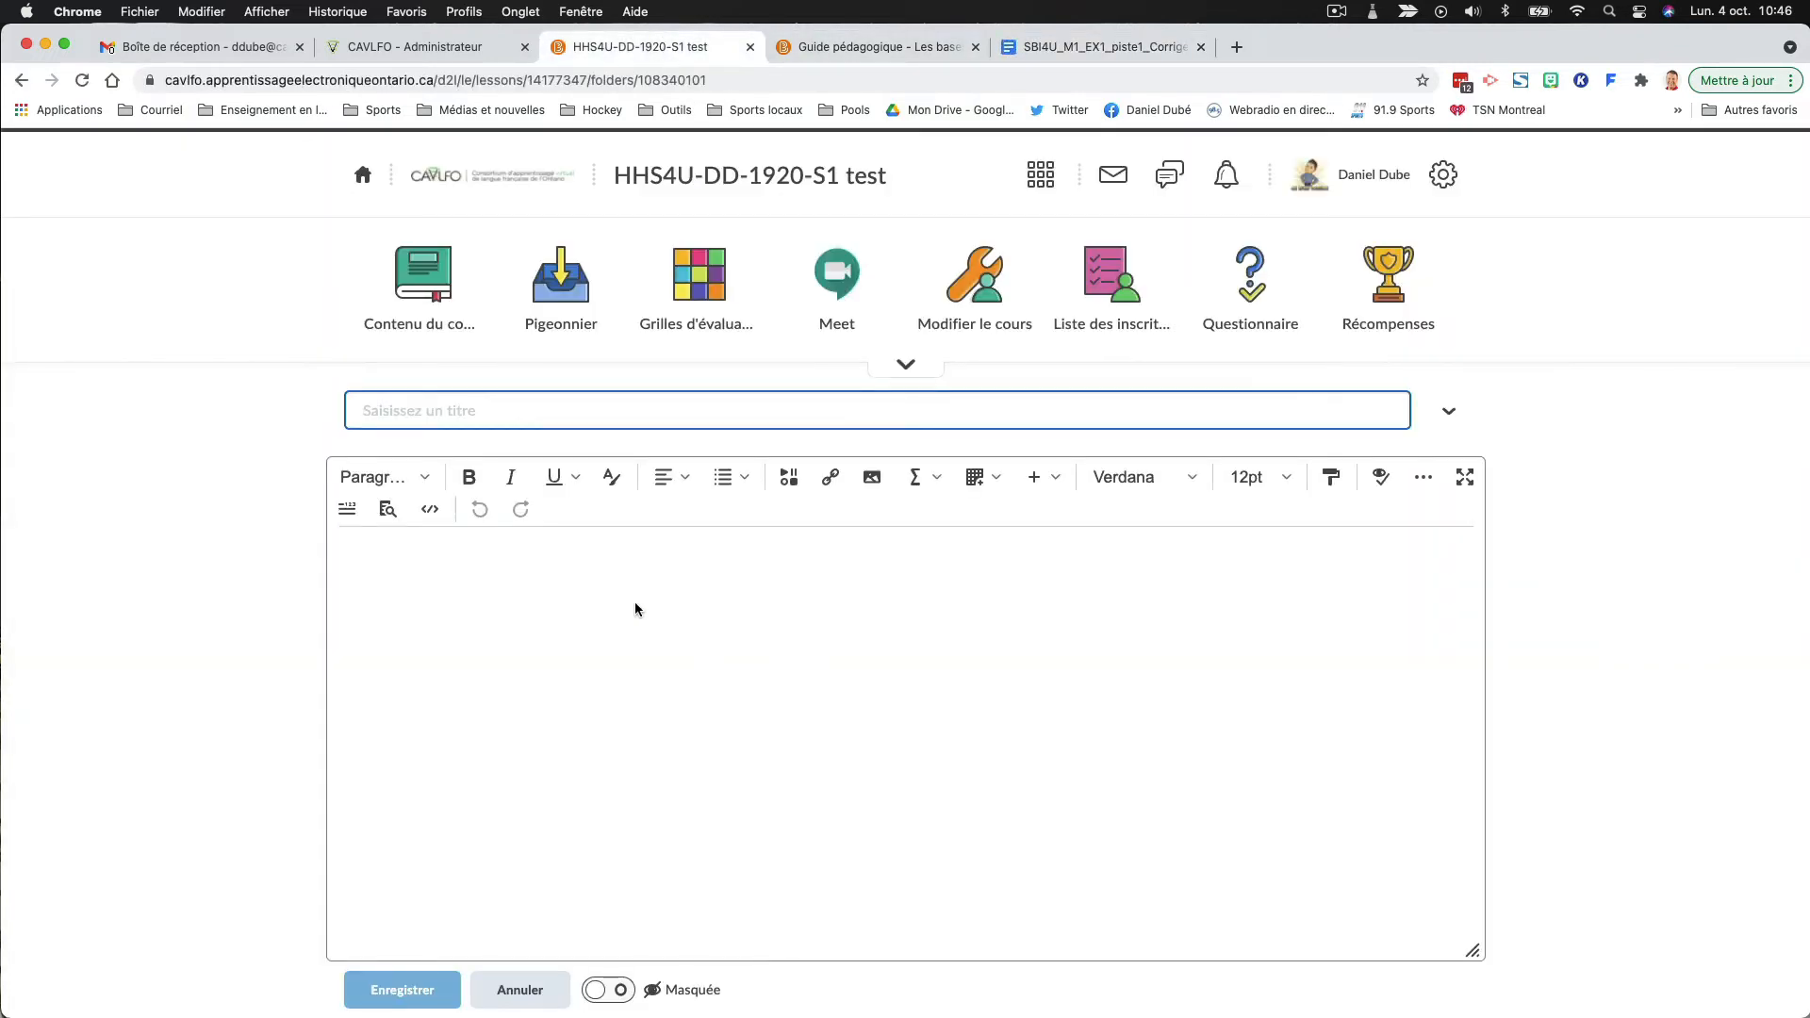
- Title the new document "Sous-question 2.2.1 - Corrigé 4" and place the cursor in its empty body
text(Sous)
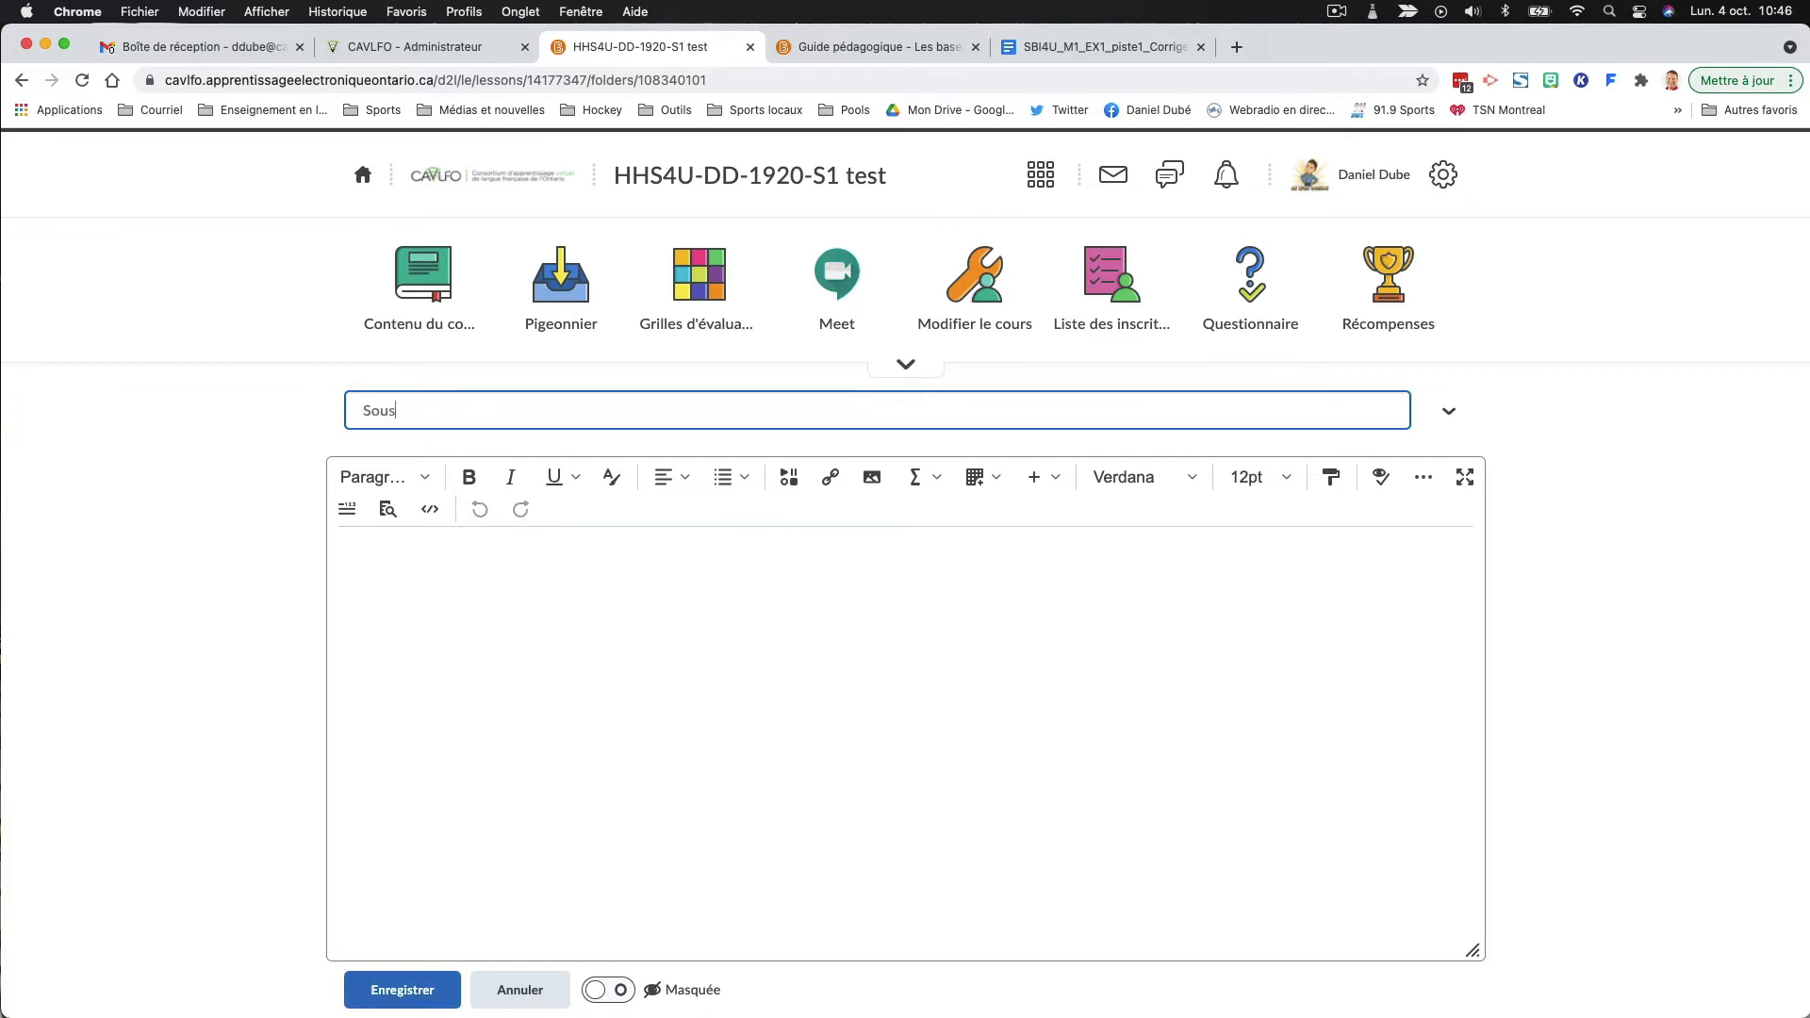
text(-question 2.2.1 - Corrigé 4)
click(439, 592)
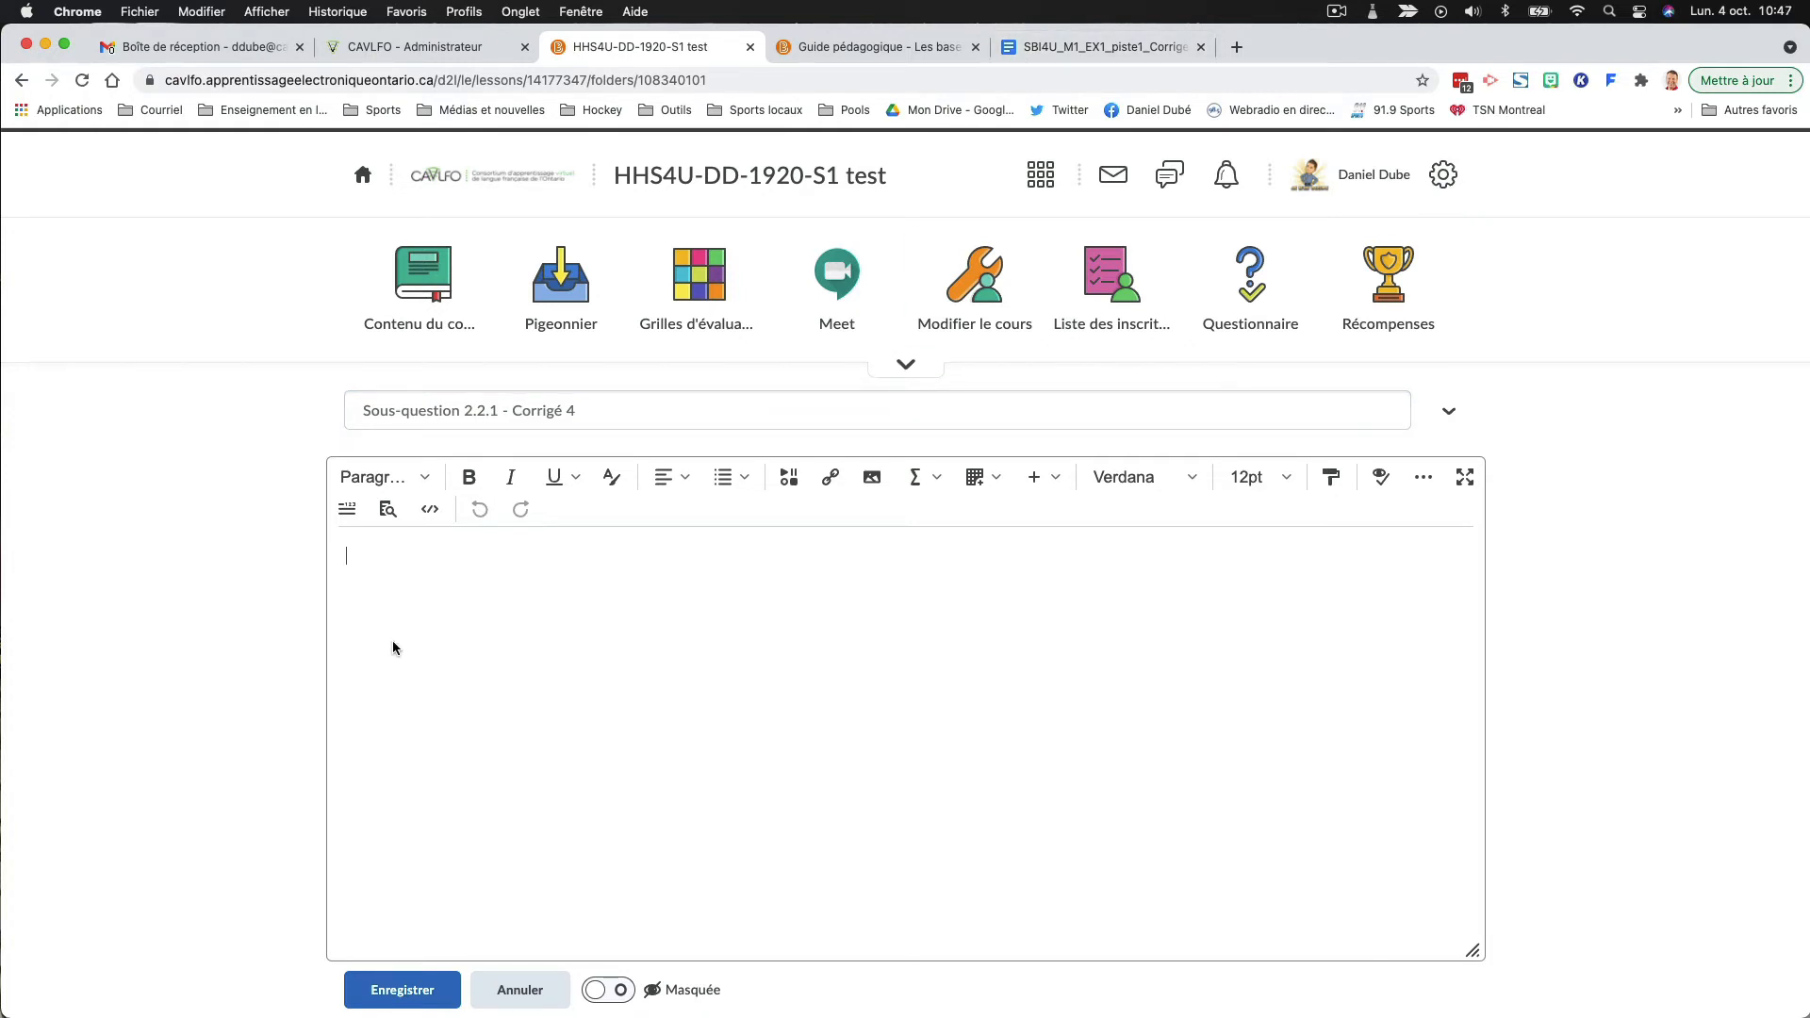
- Copy the SBI4U_M1_EX1_piste1_Corrige content from the heading "Déterminer les groupes fonctionnels" through the Protéines table row
click(1146, 52)
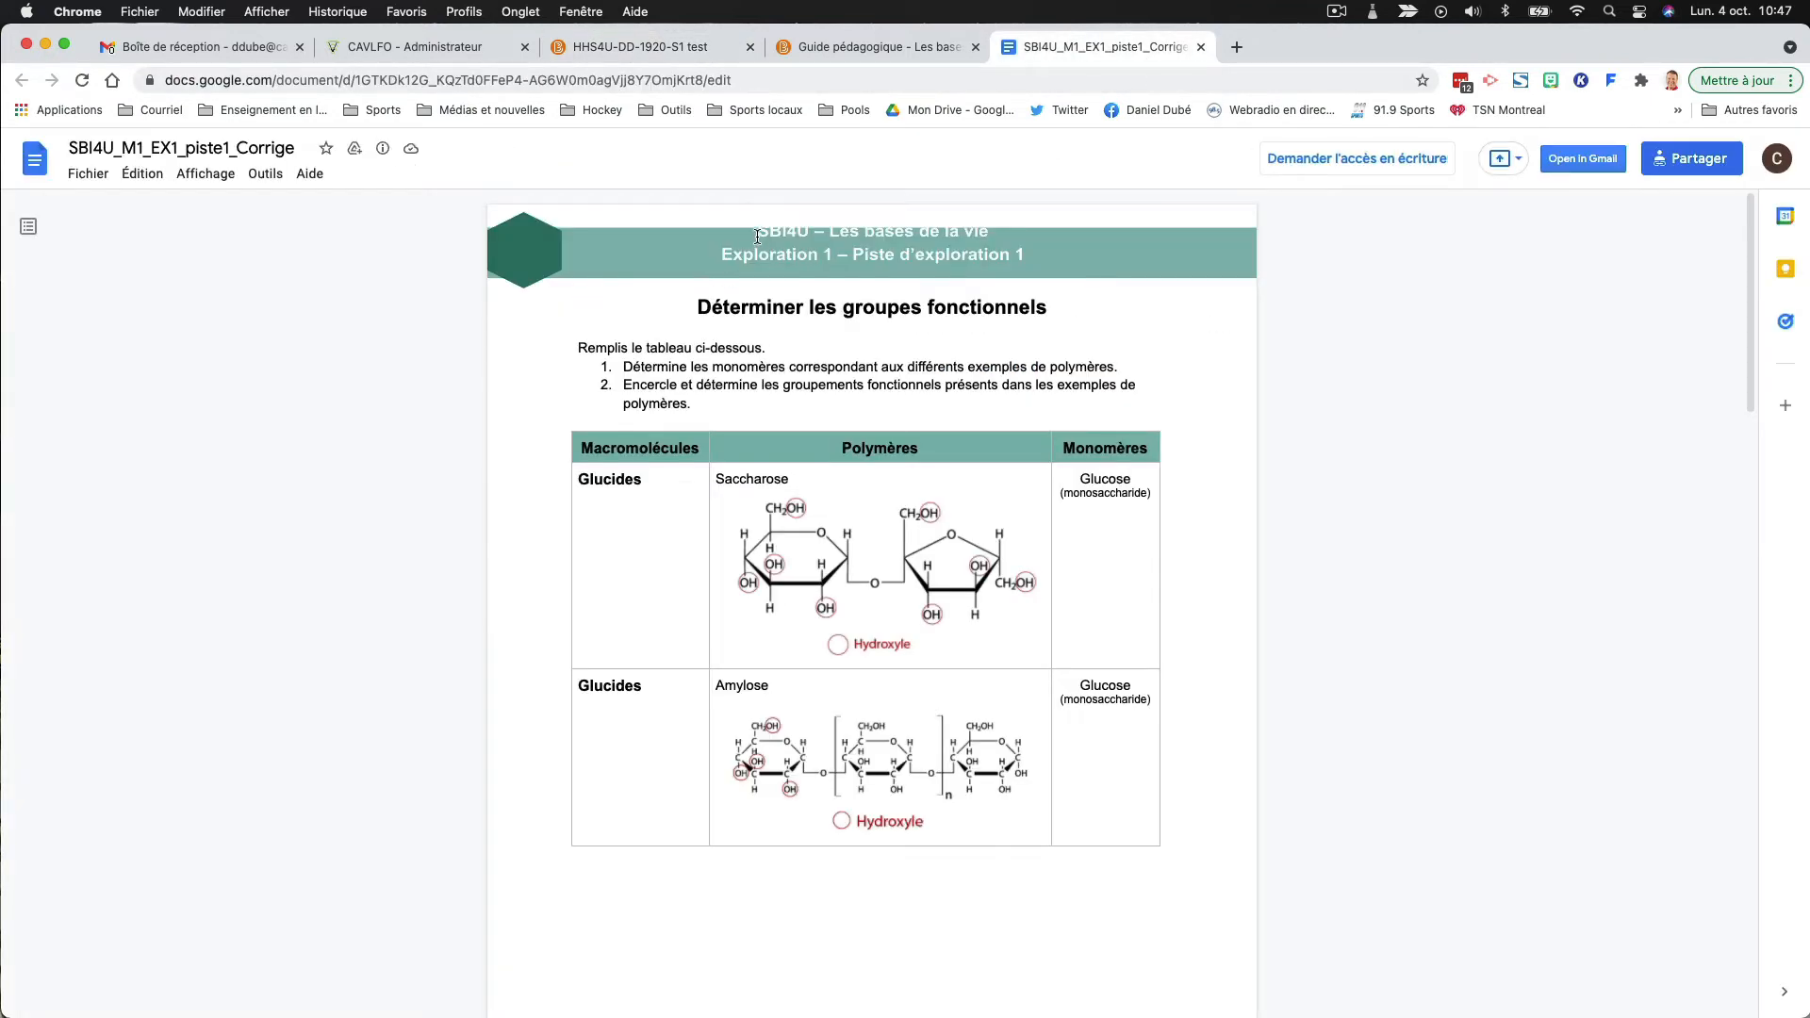
drag(749, 310, 868, 574)
click(774, 299)
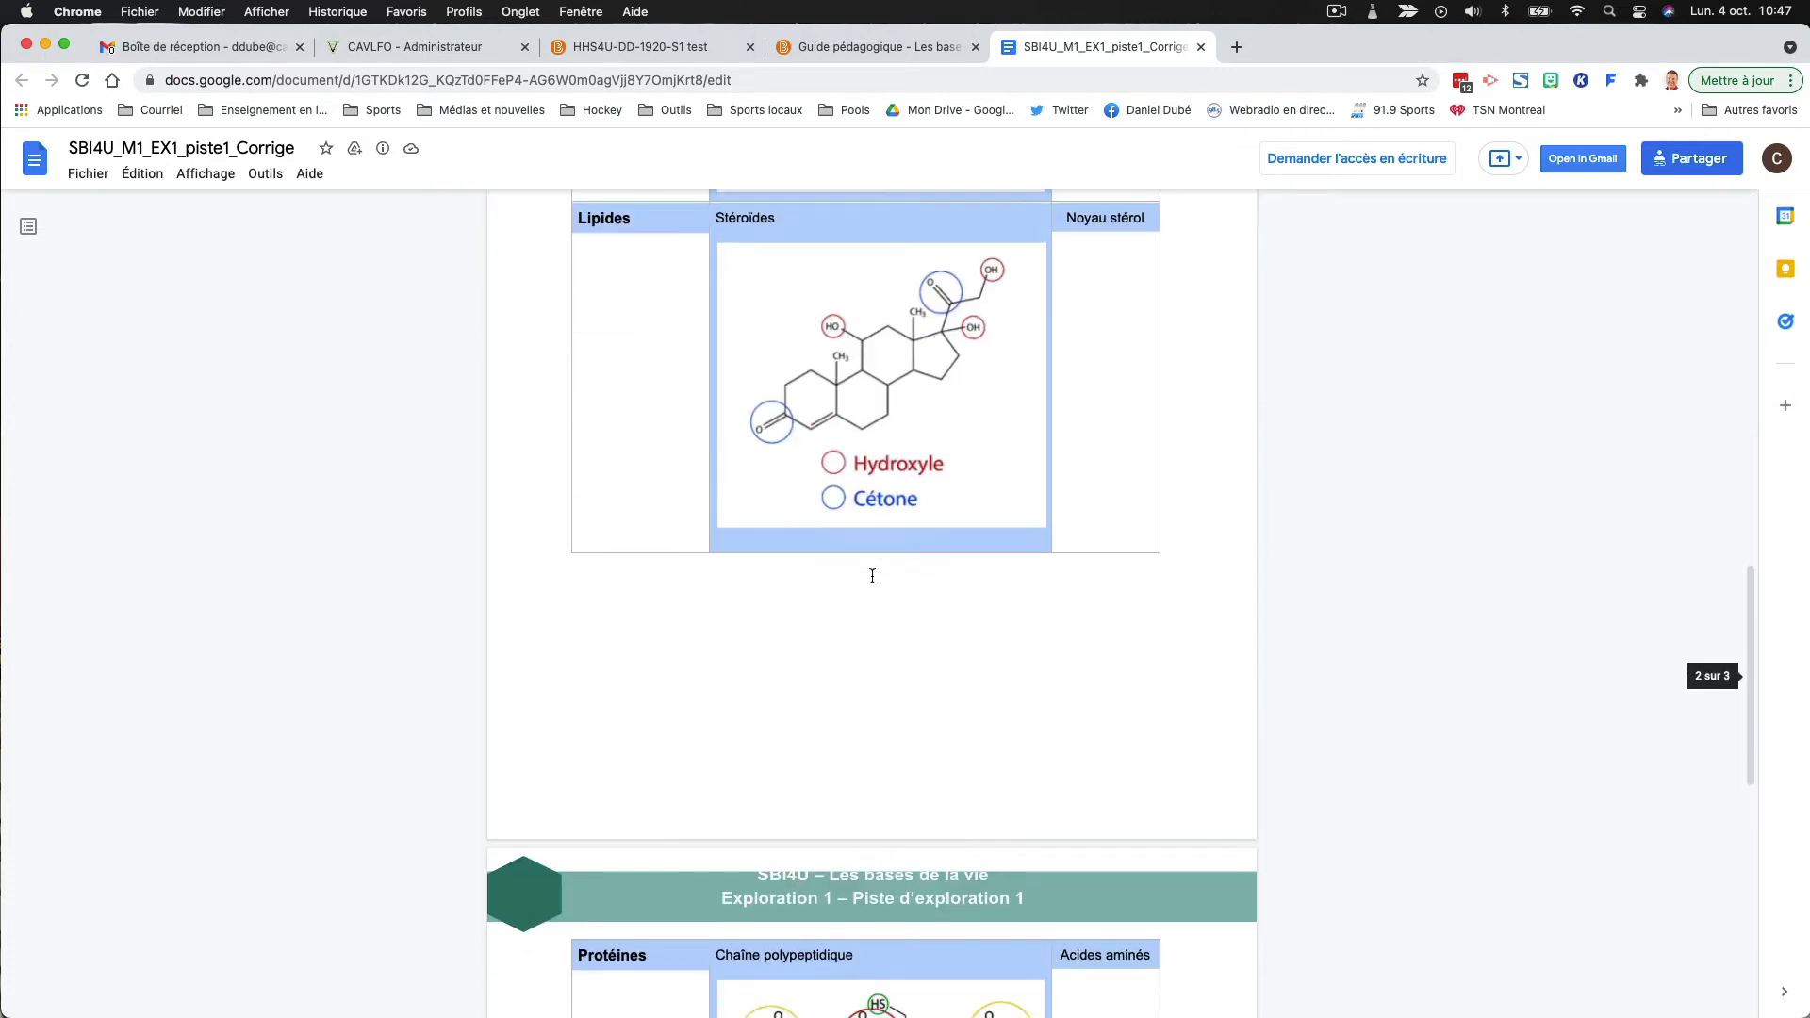
scroll(760, 363, up, 15)
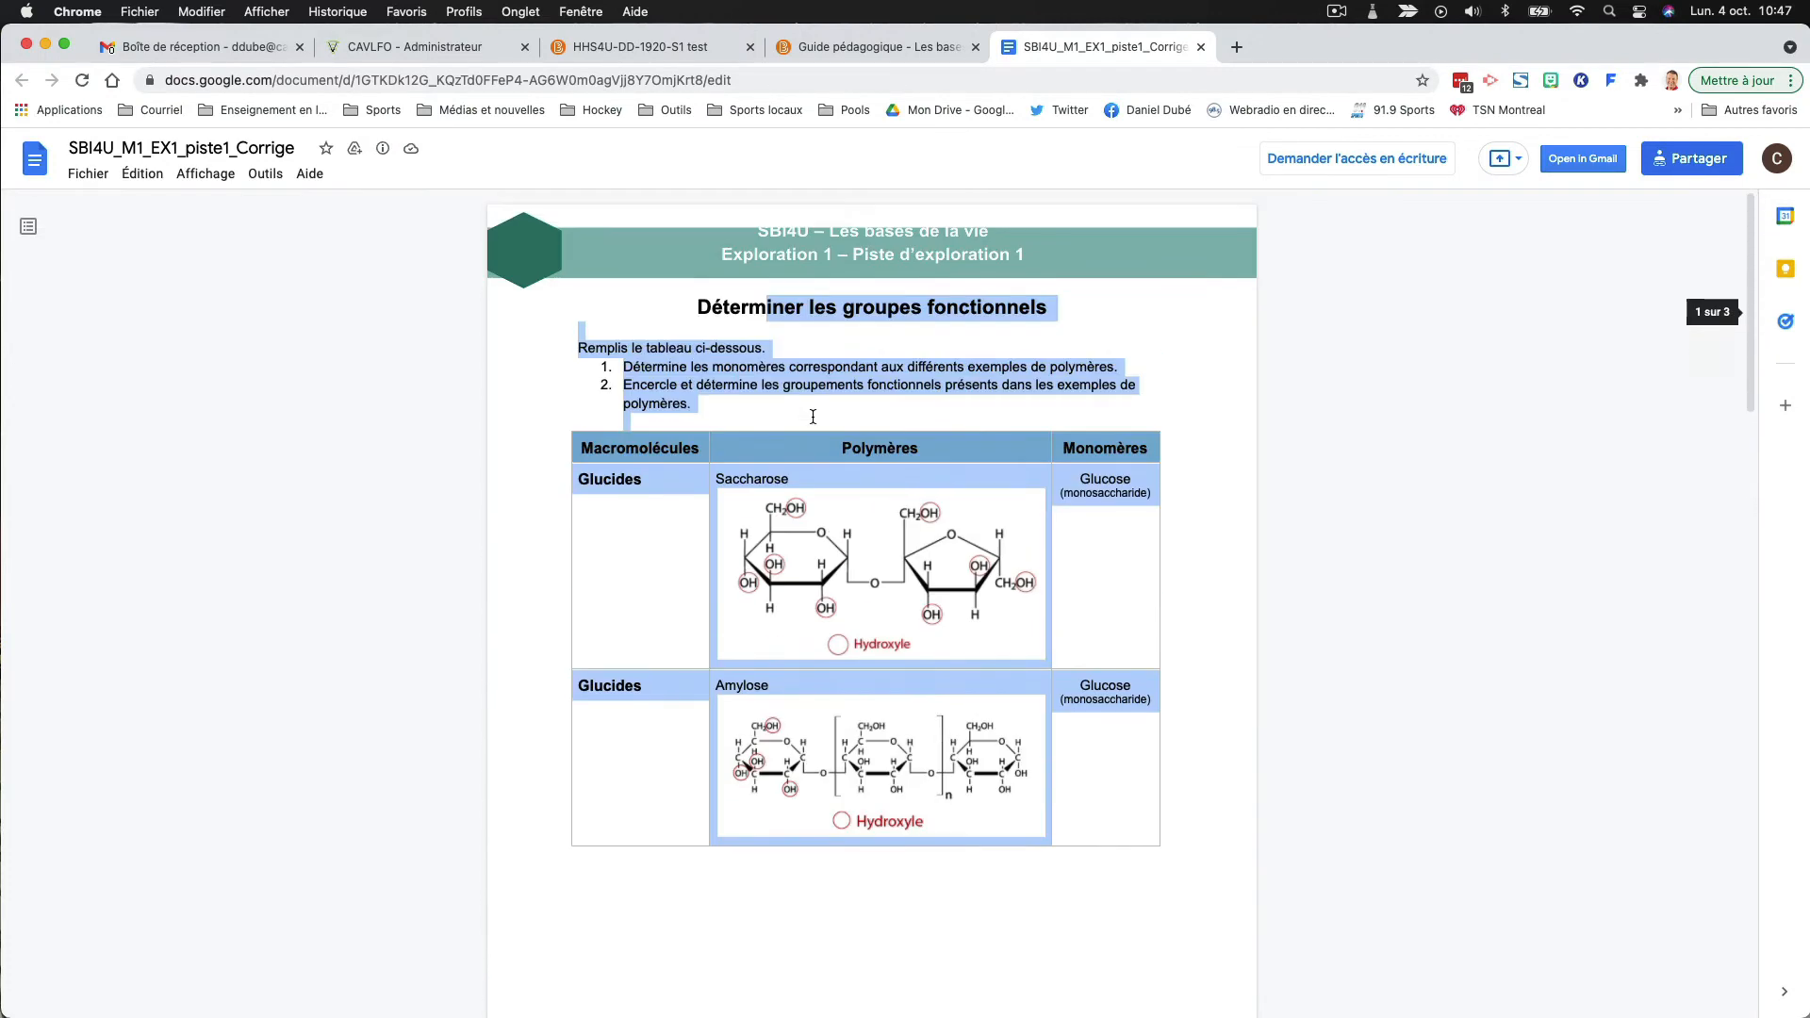
click(760, 363)
drag(693, 304, 849, 566)
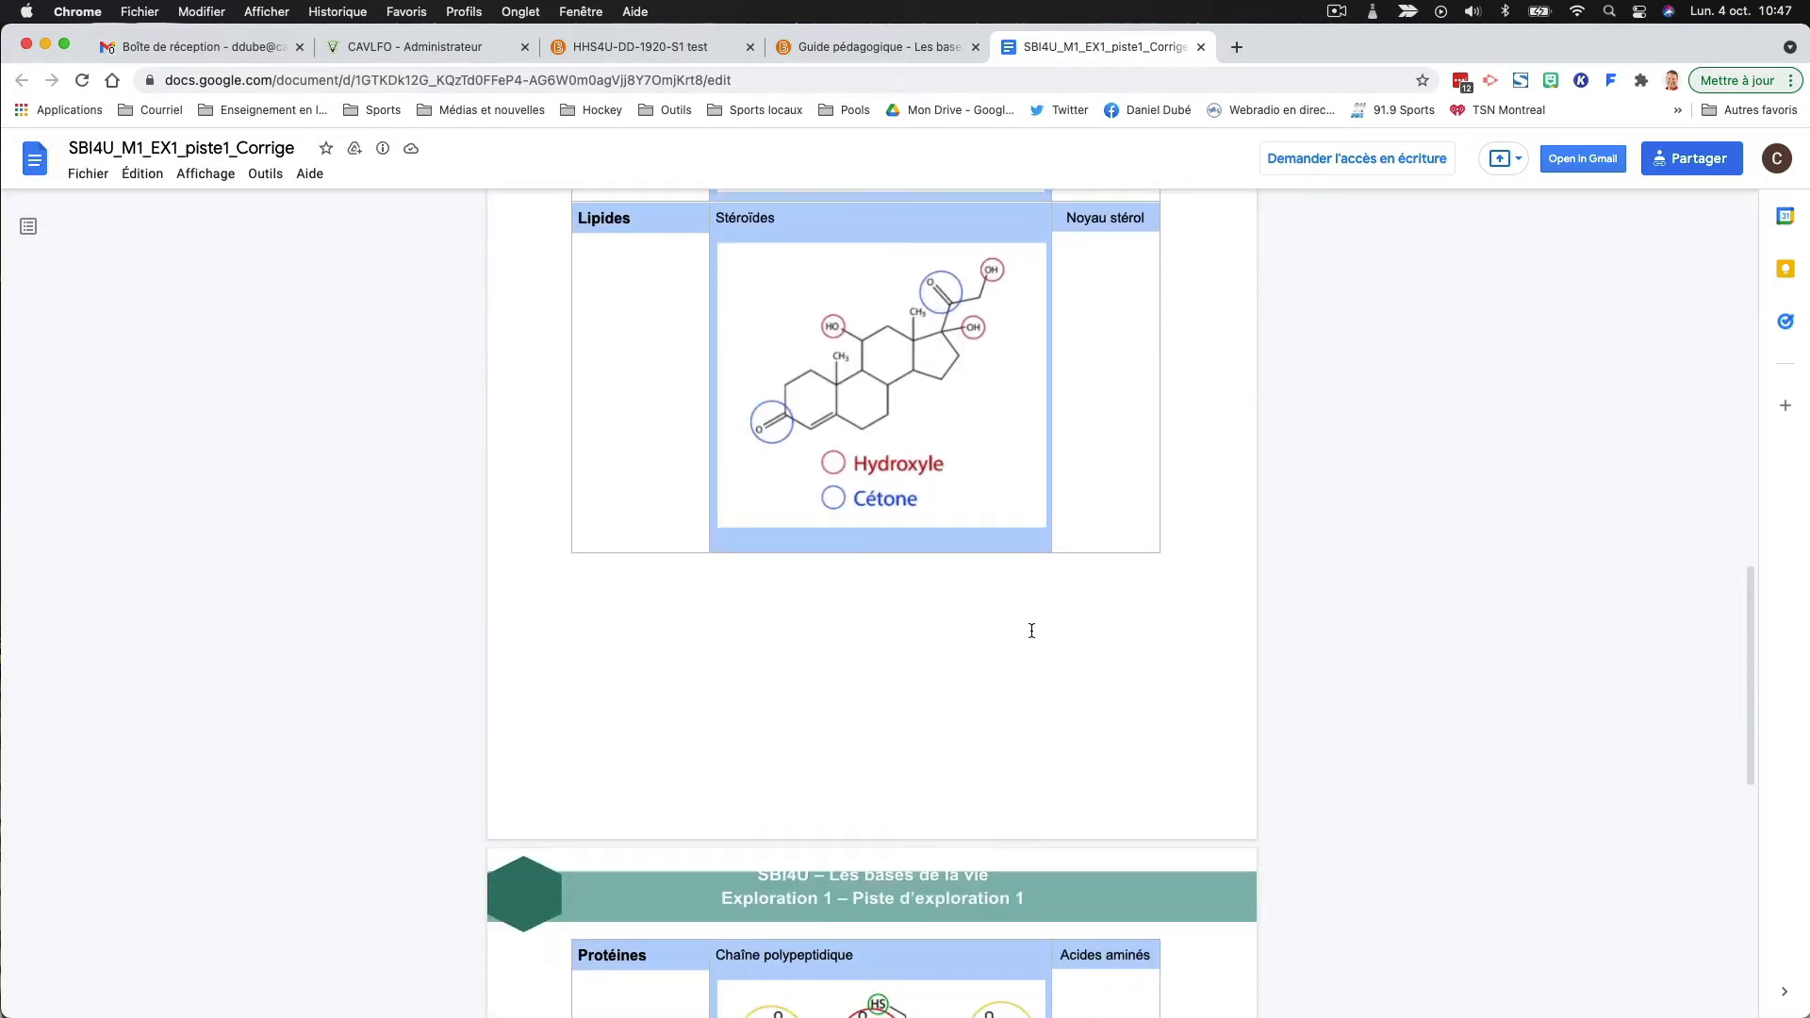
scroll(1031, 631, down, 10)
scroll(1031, 627, up, 5)
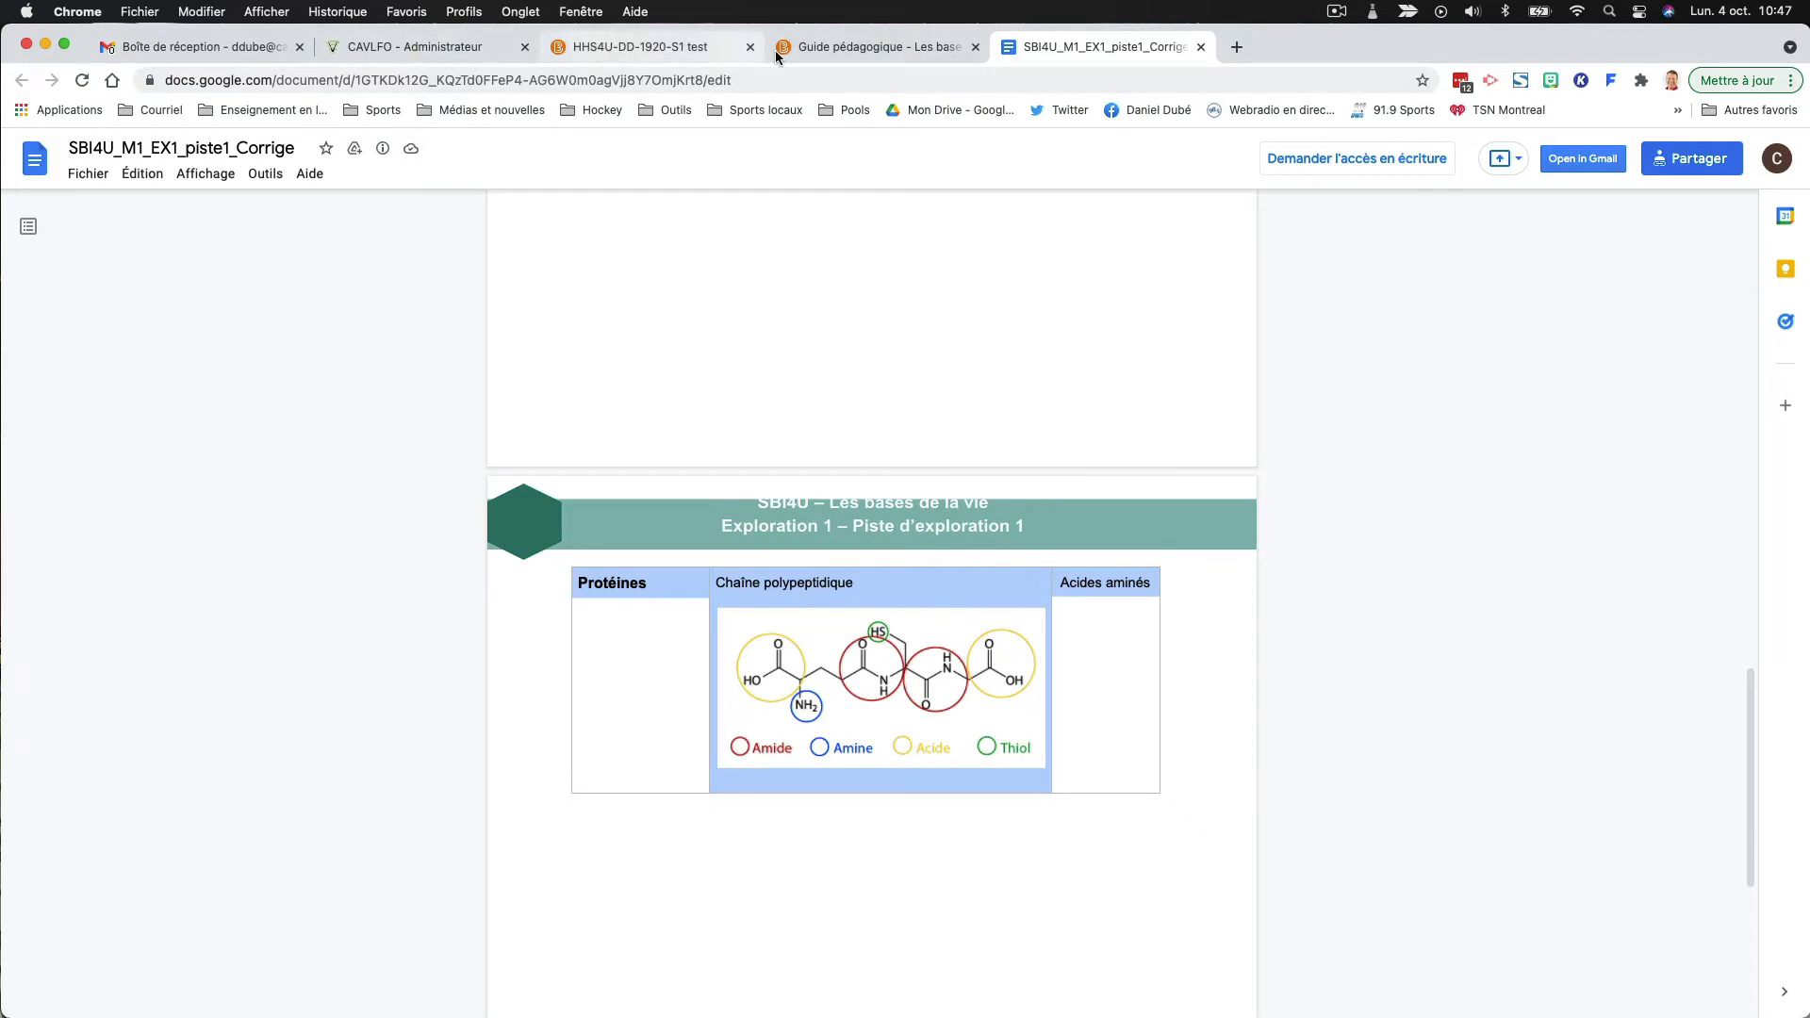
- Paste the copied answer key into the body of "Sous-question 2.2.1 - Corrigé 4" and check its text, table and images
click(688, 47)
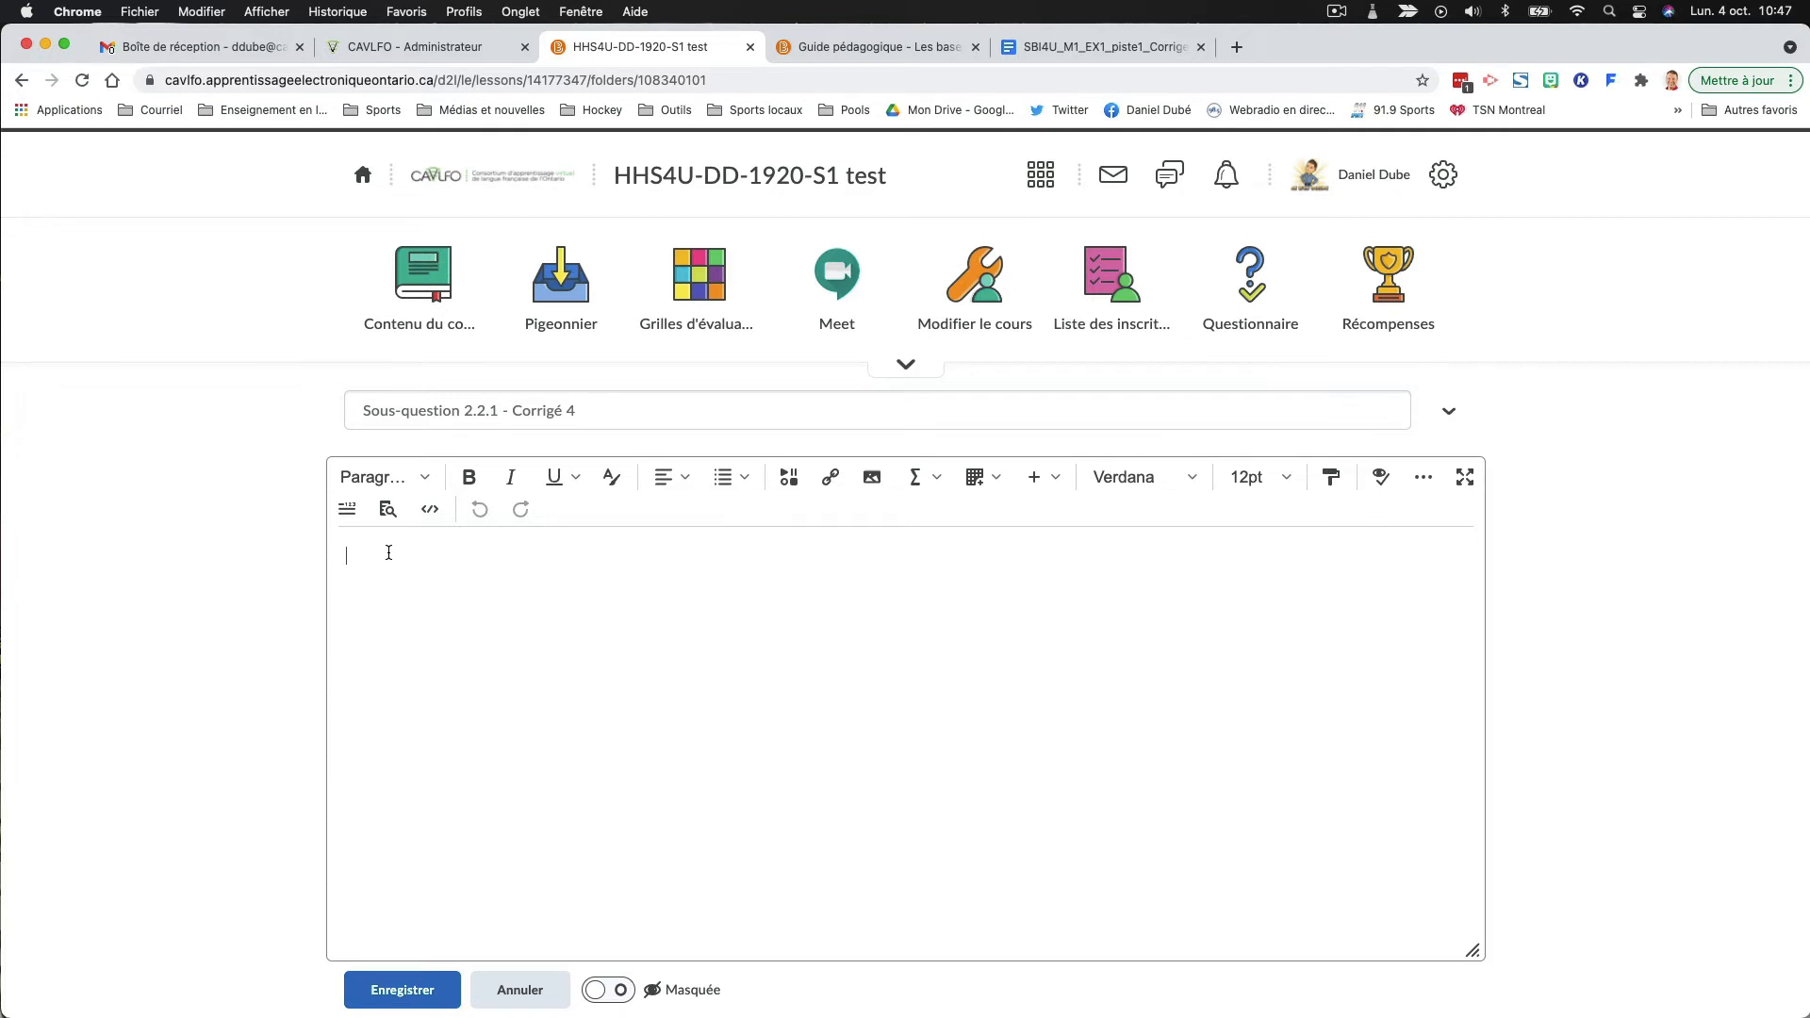
key(super+v)
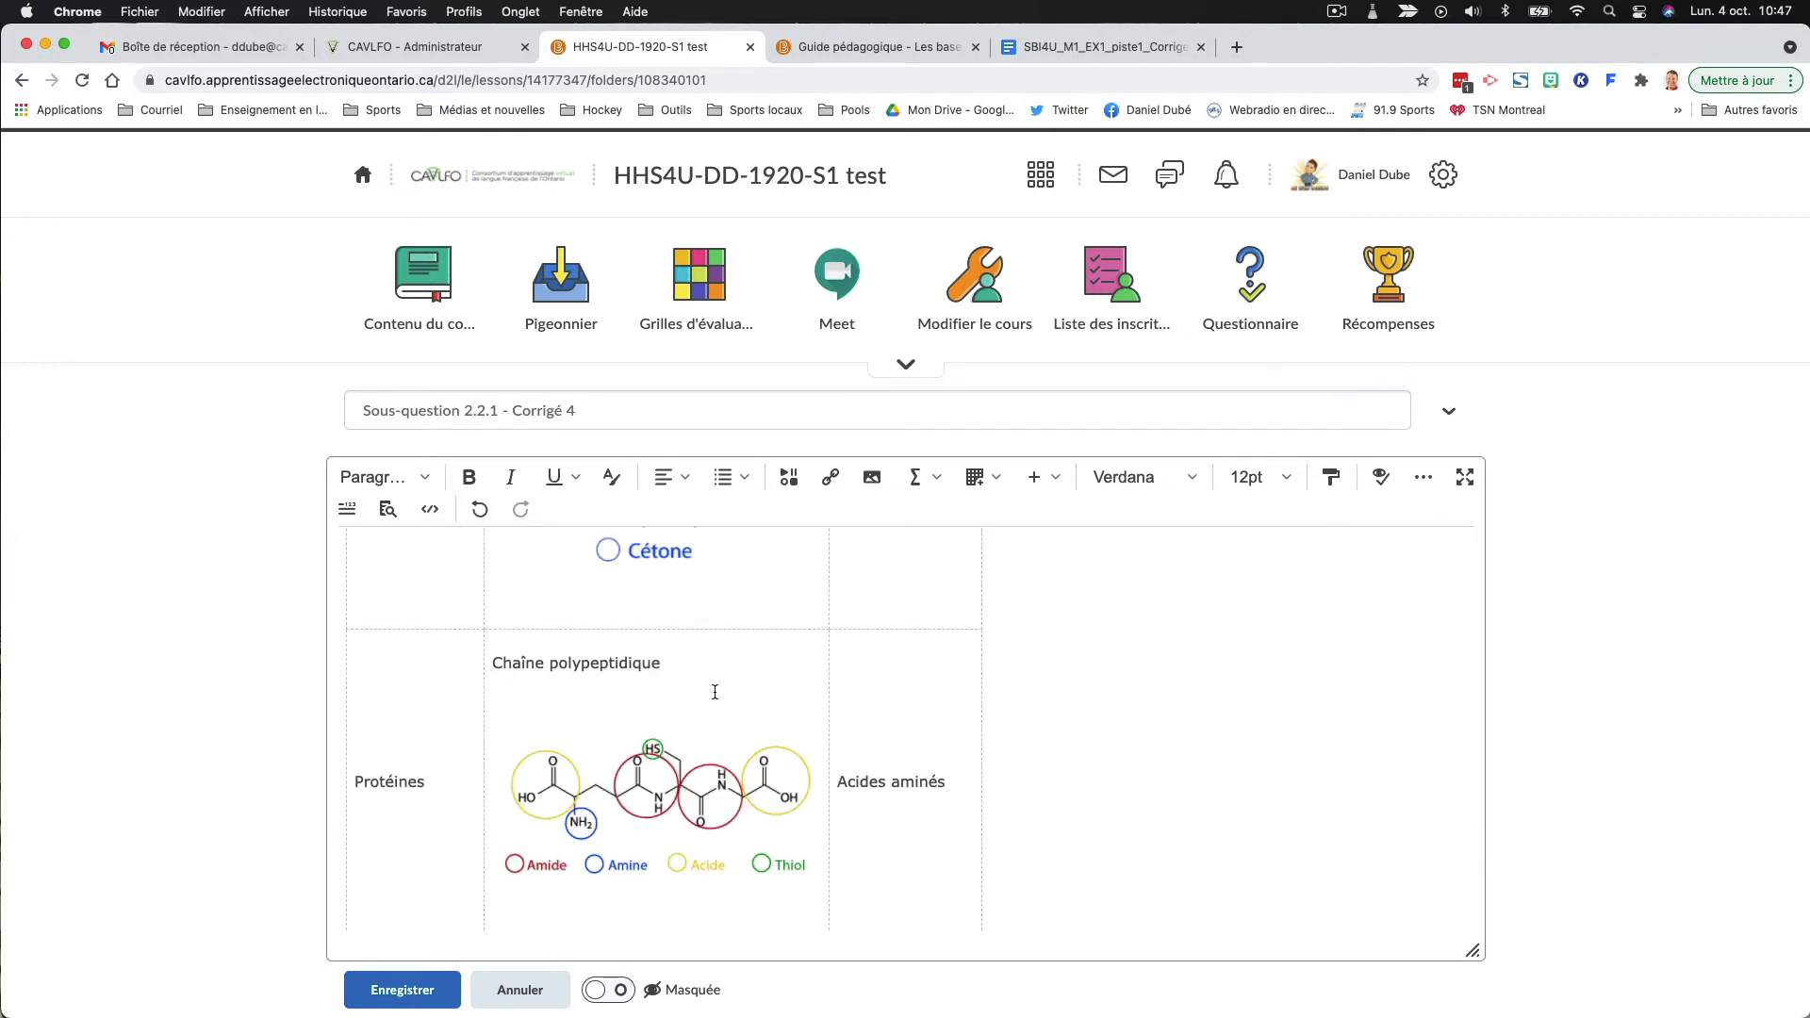
scroll(716, 716, up, 2)
scroll(719, 745, up, 15)
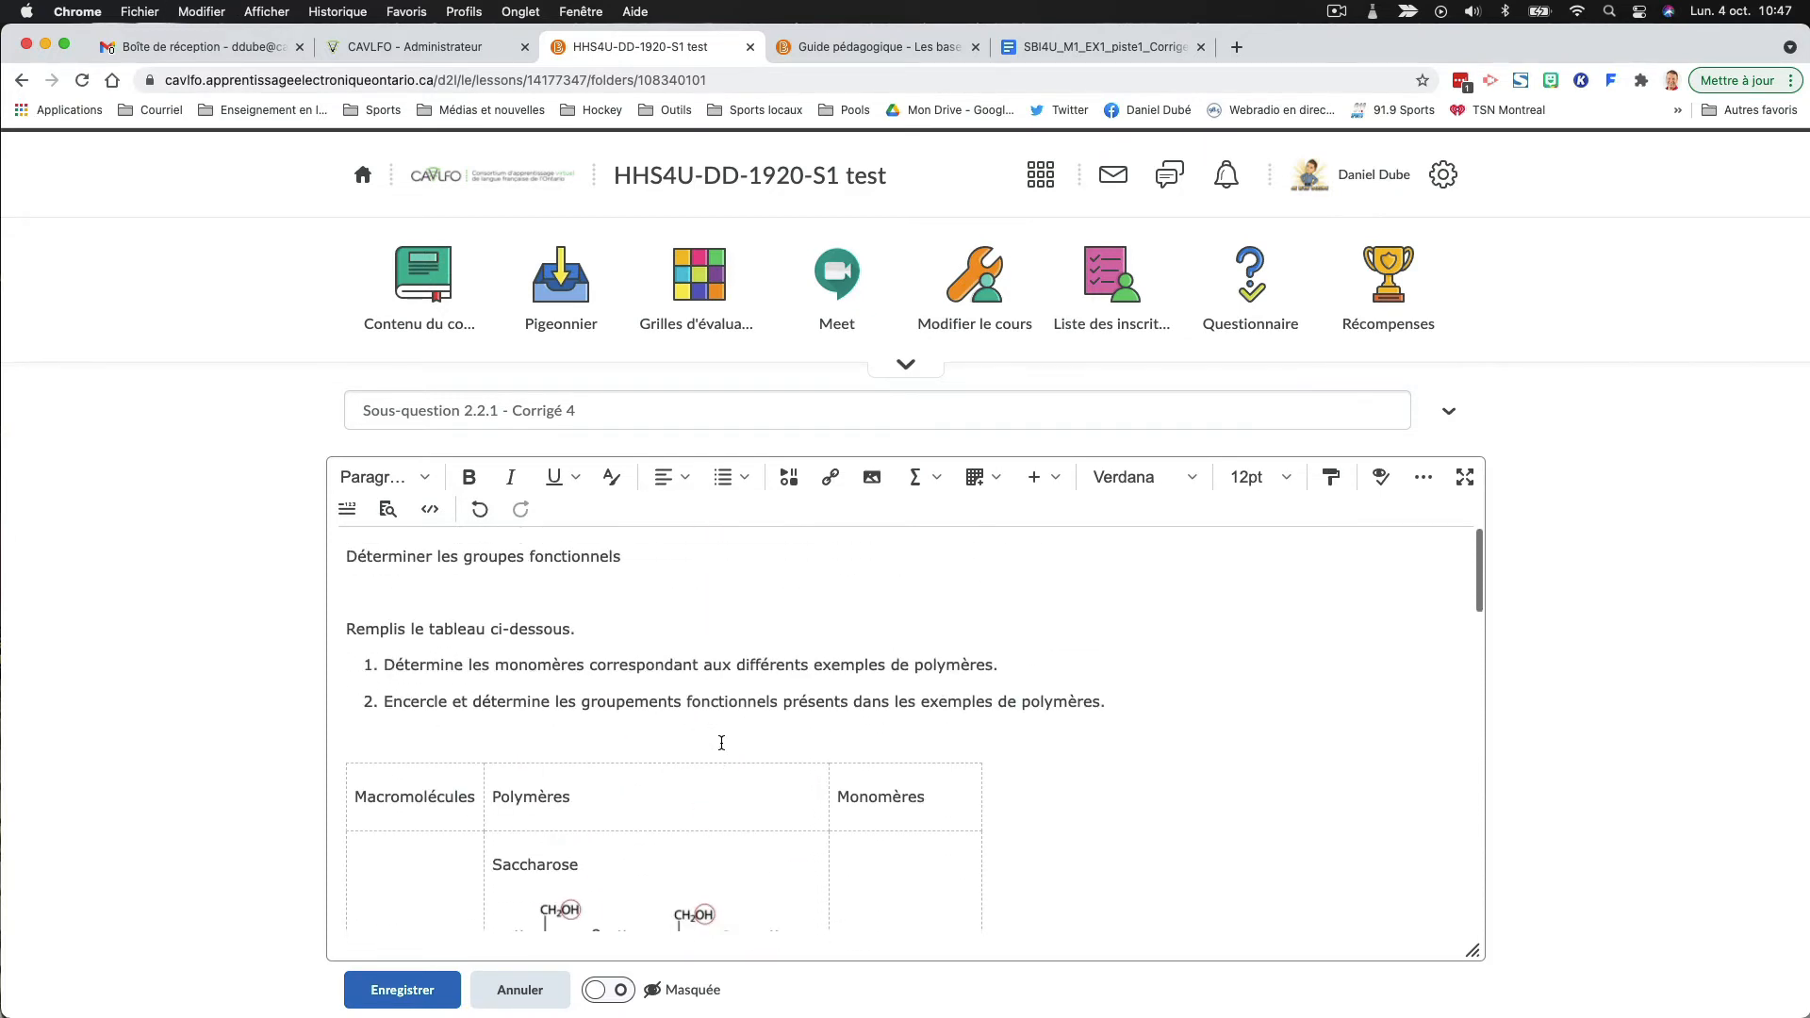
scroll(603, 664, down, 4)
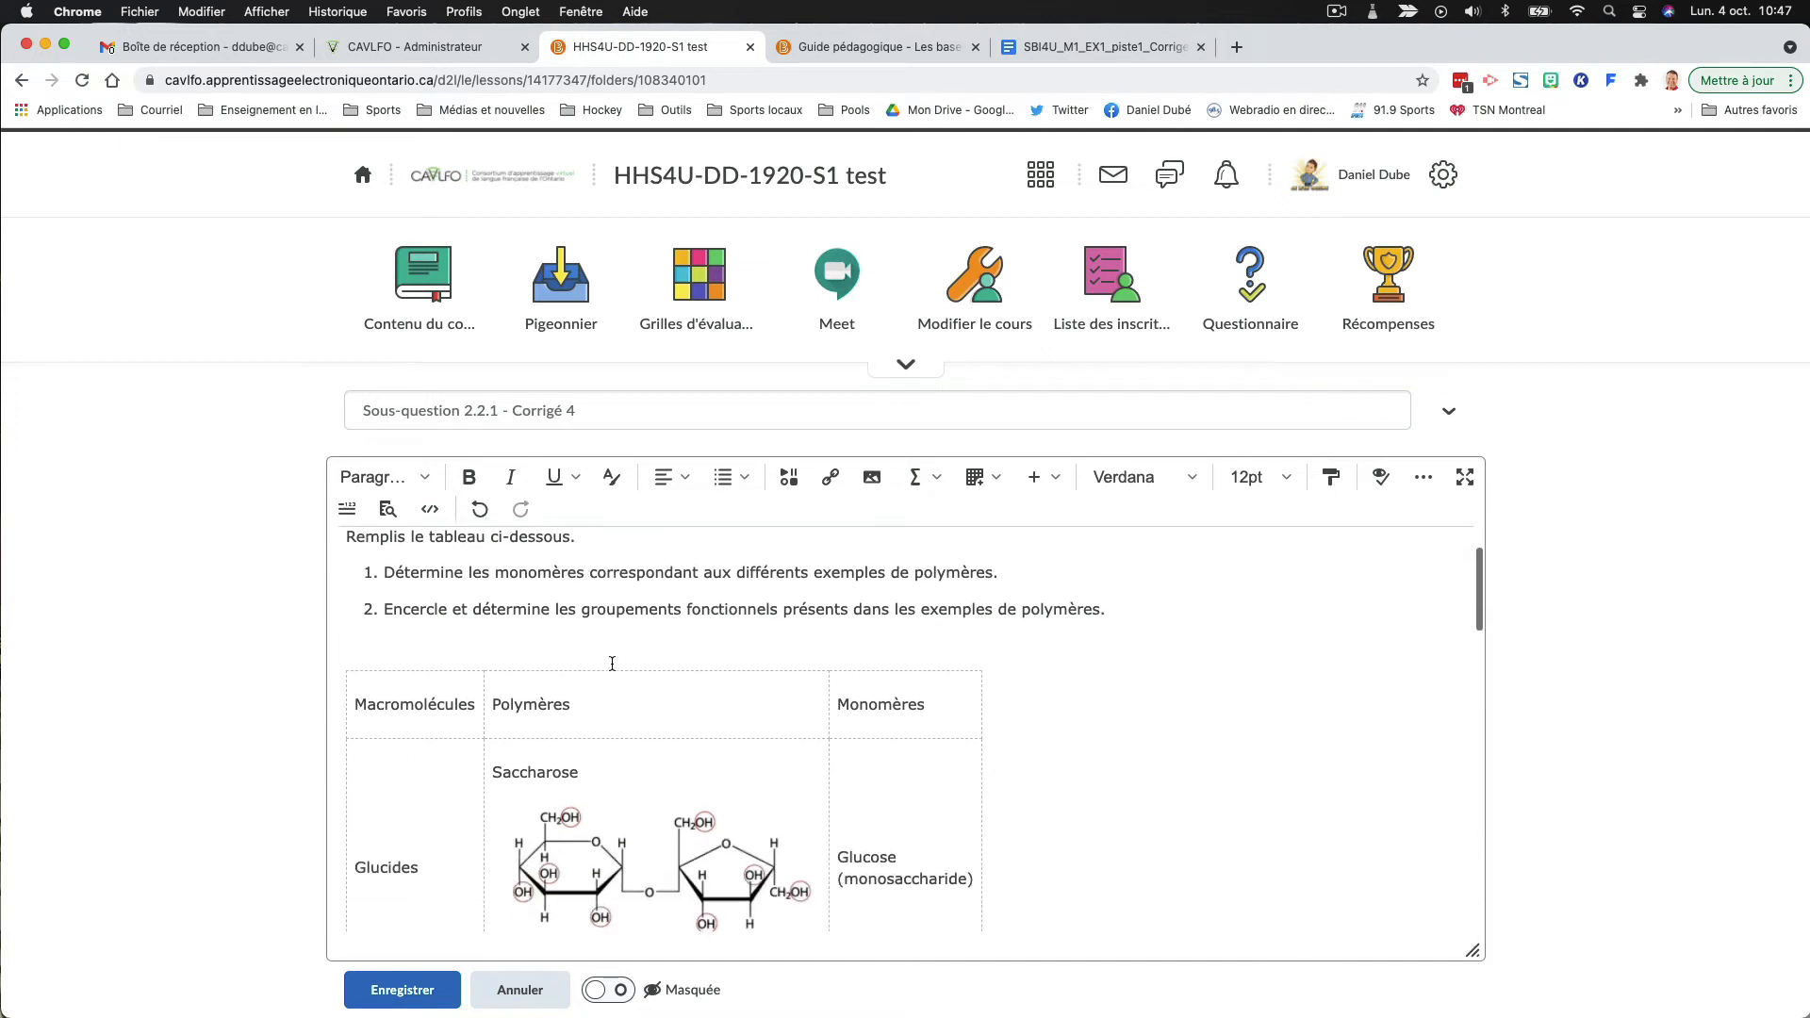
scroll(613, 664, down, 15)
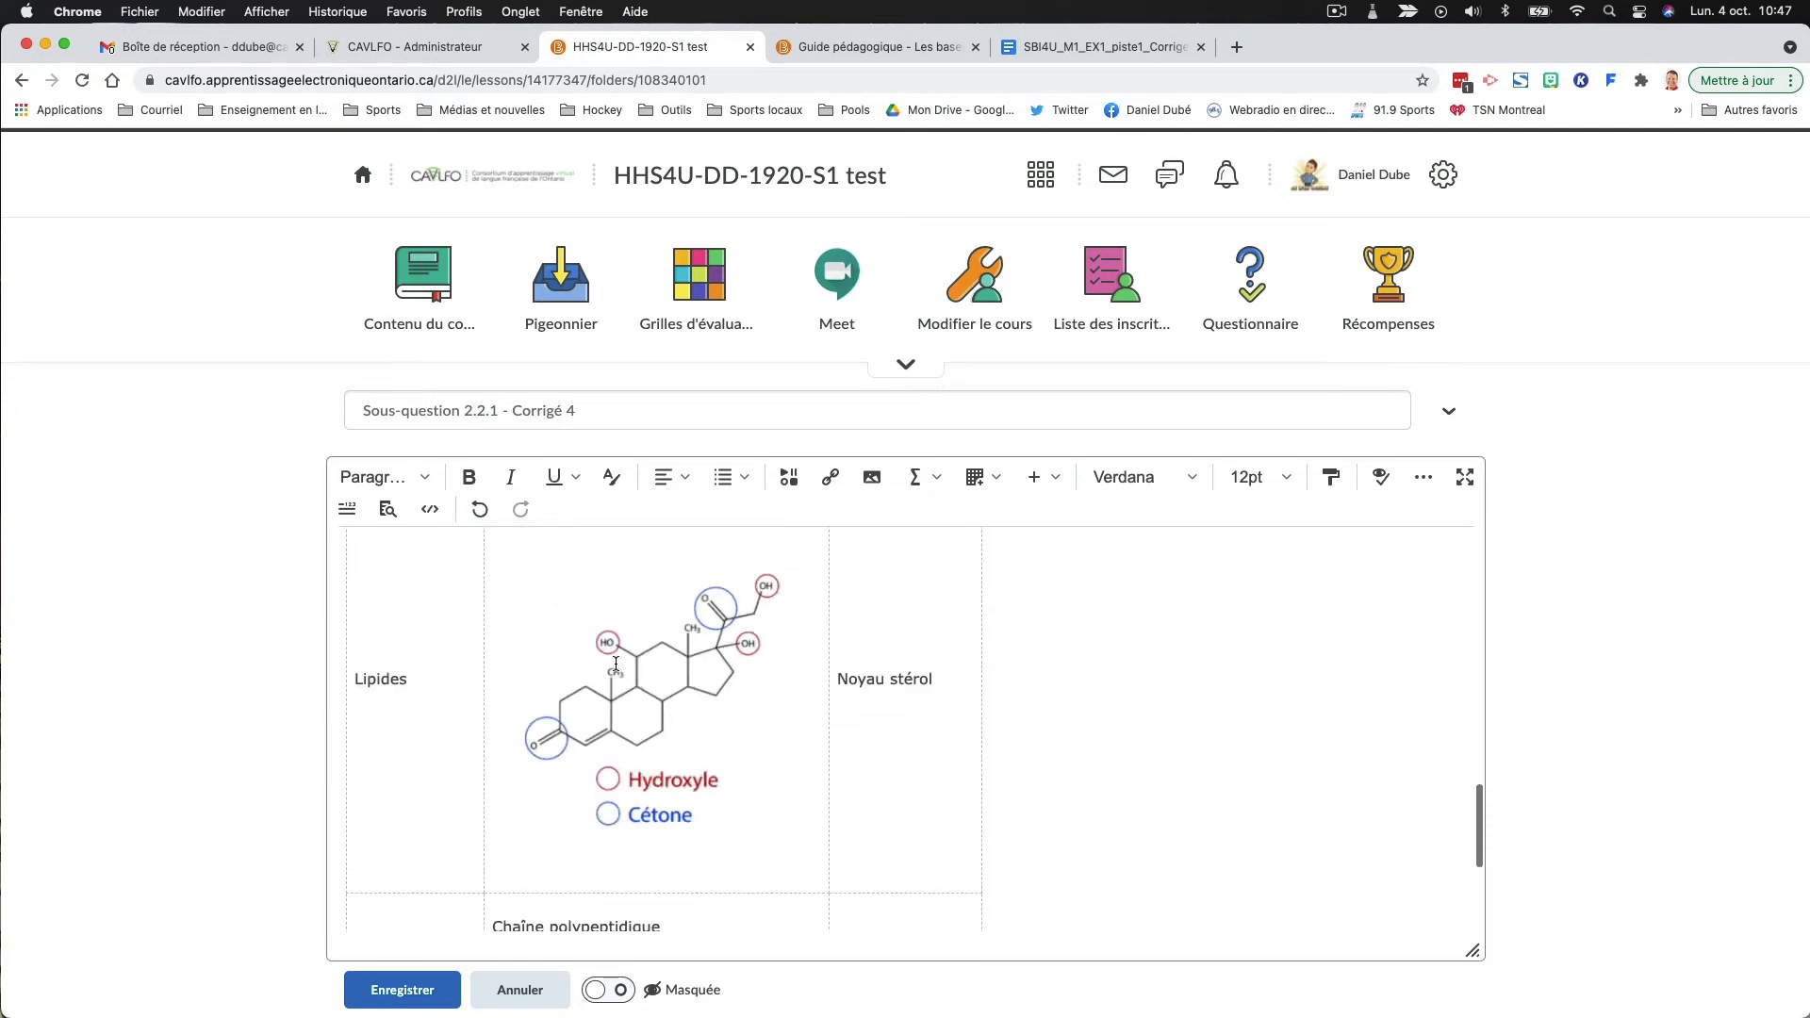
scroll(615, 664, up, 10)
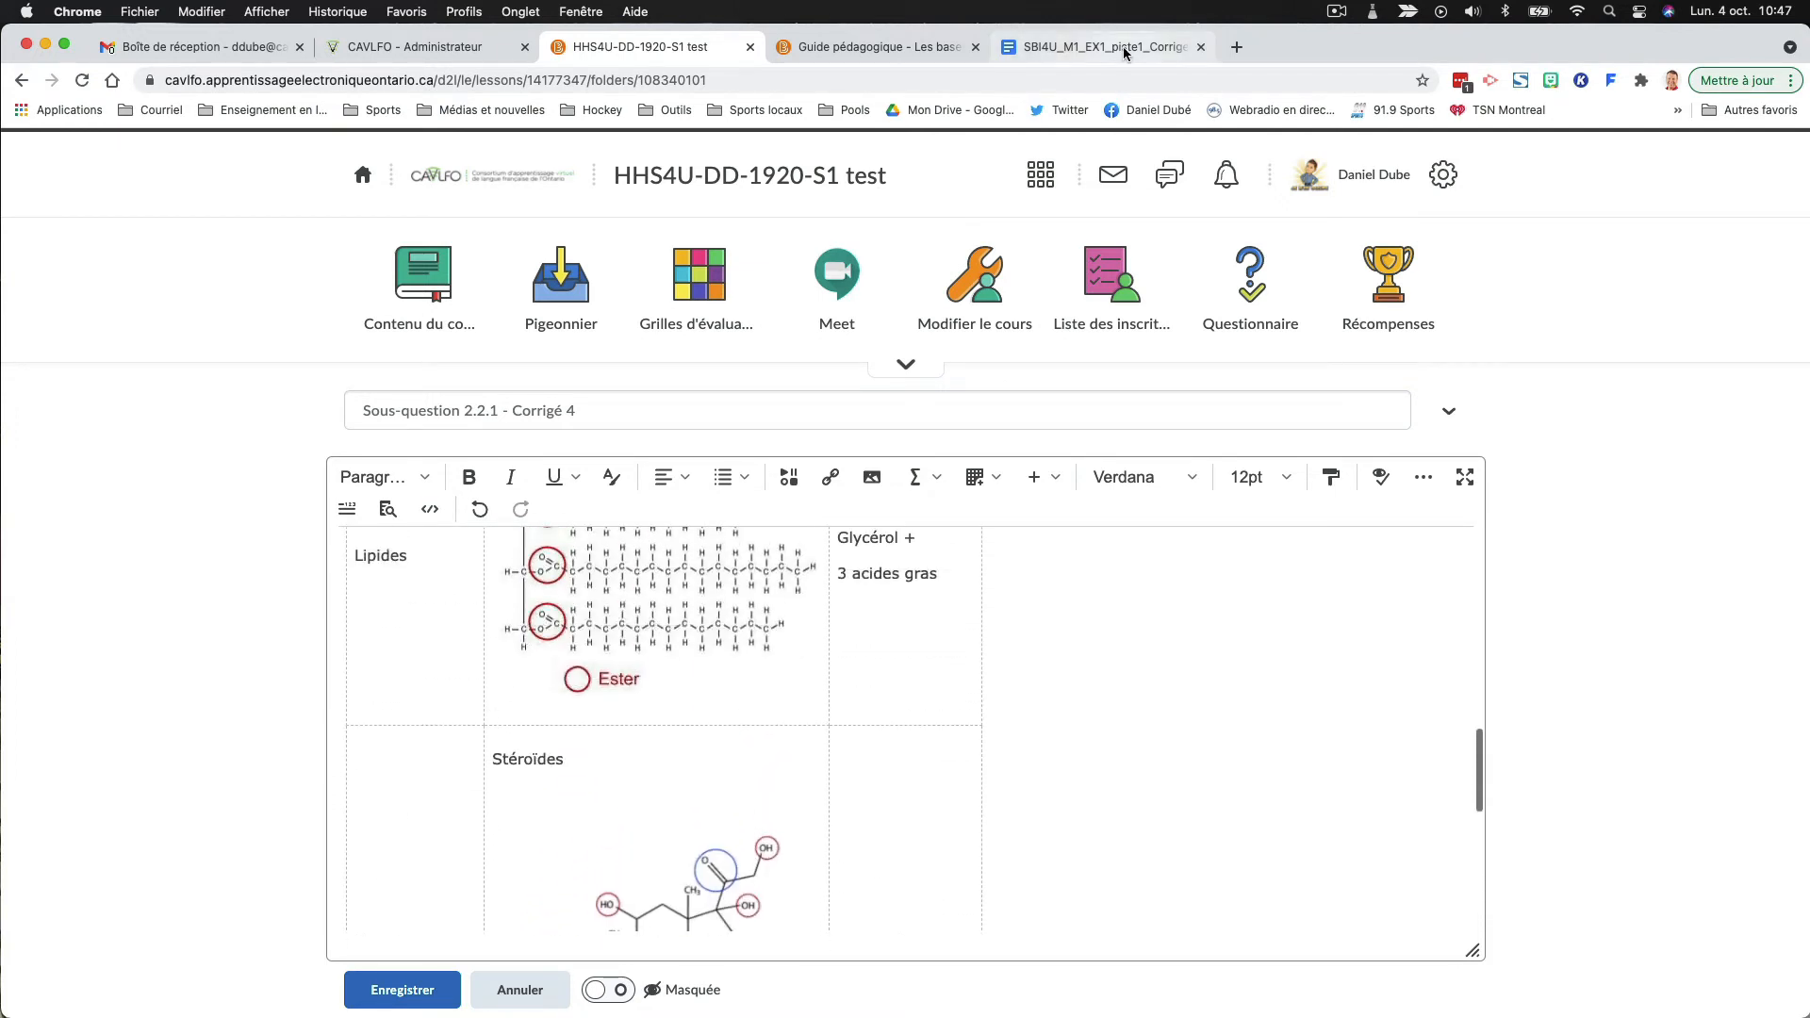
- Examine the original Google document's layout for comparison with the pasted answer key
click(1122, 47)
scroll(1030, 622, up, 20)
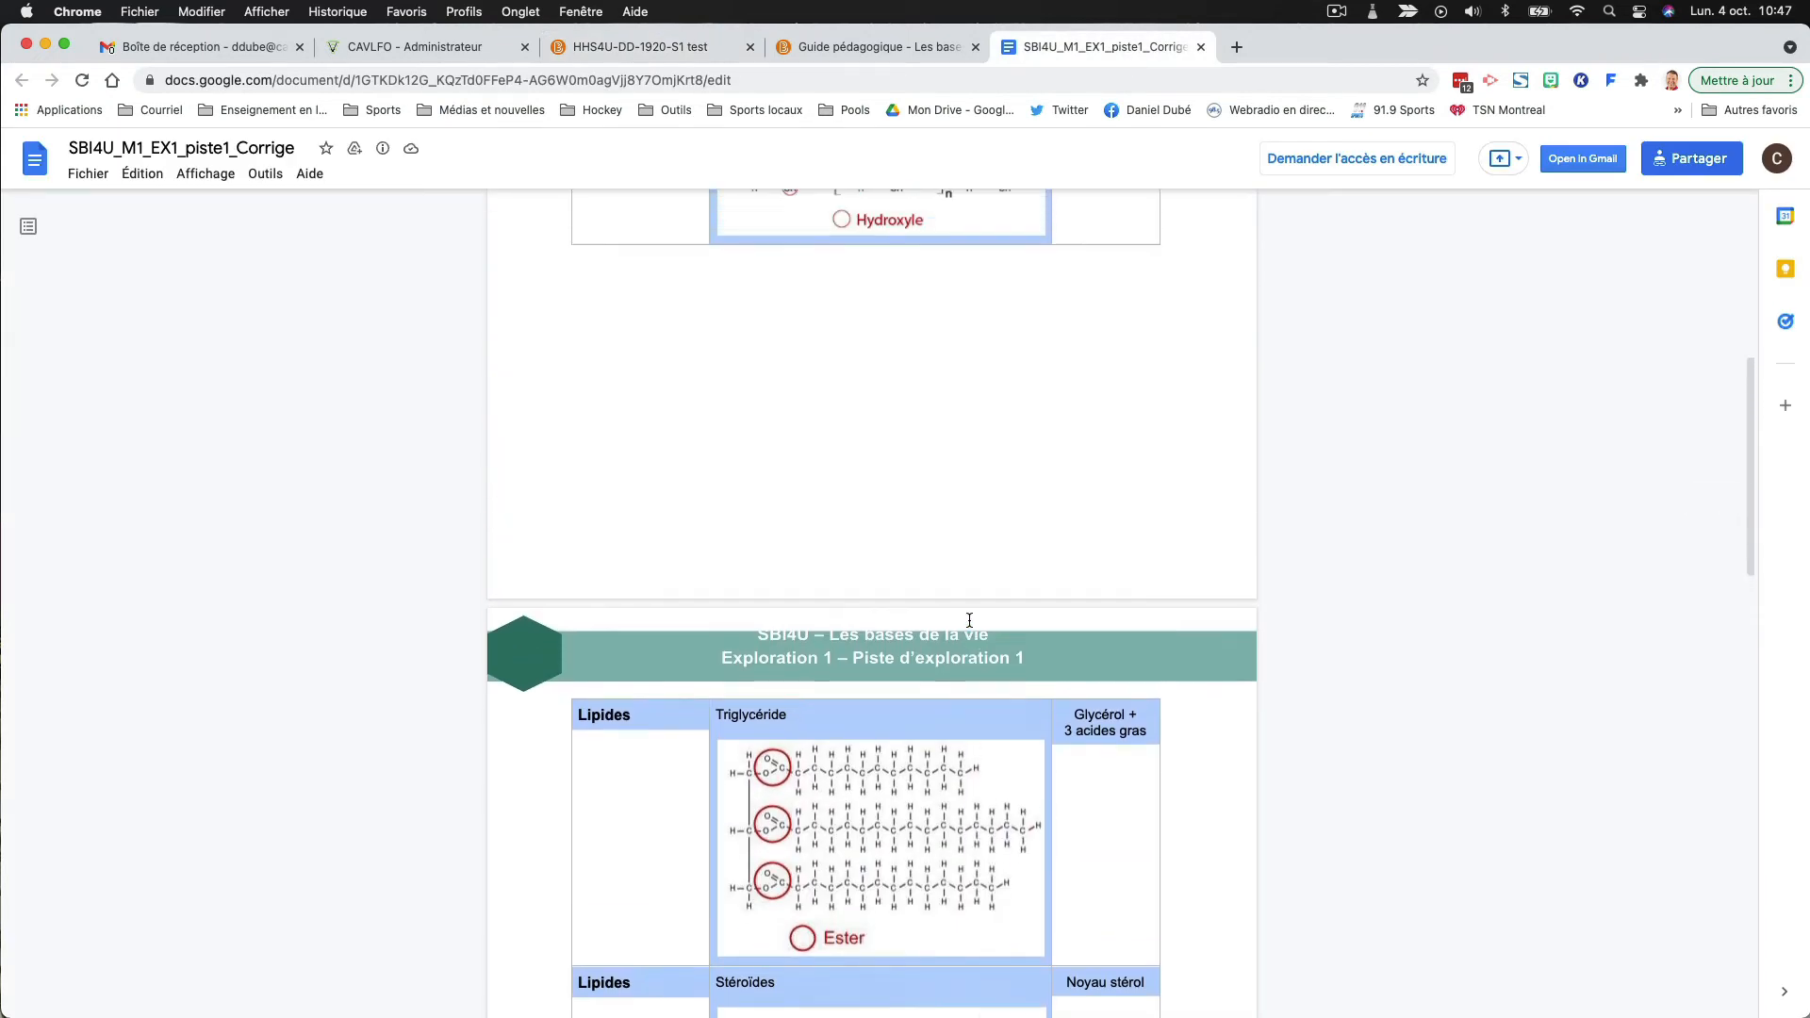
scroll(969, 620, up, 1)
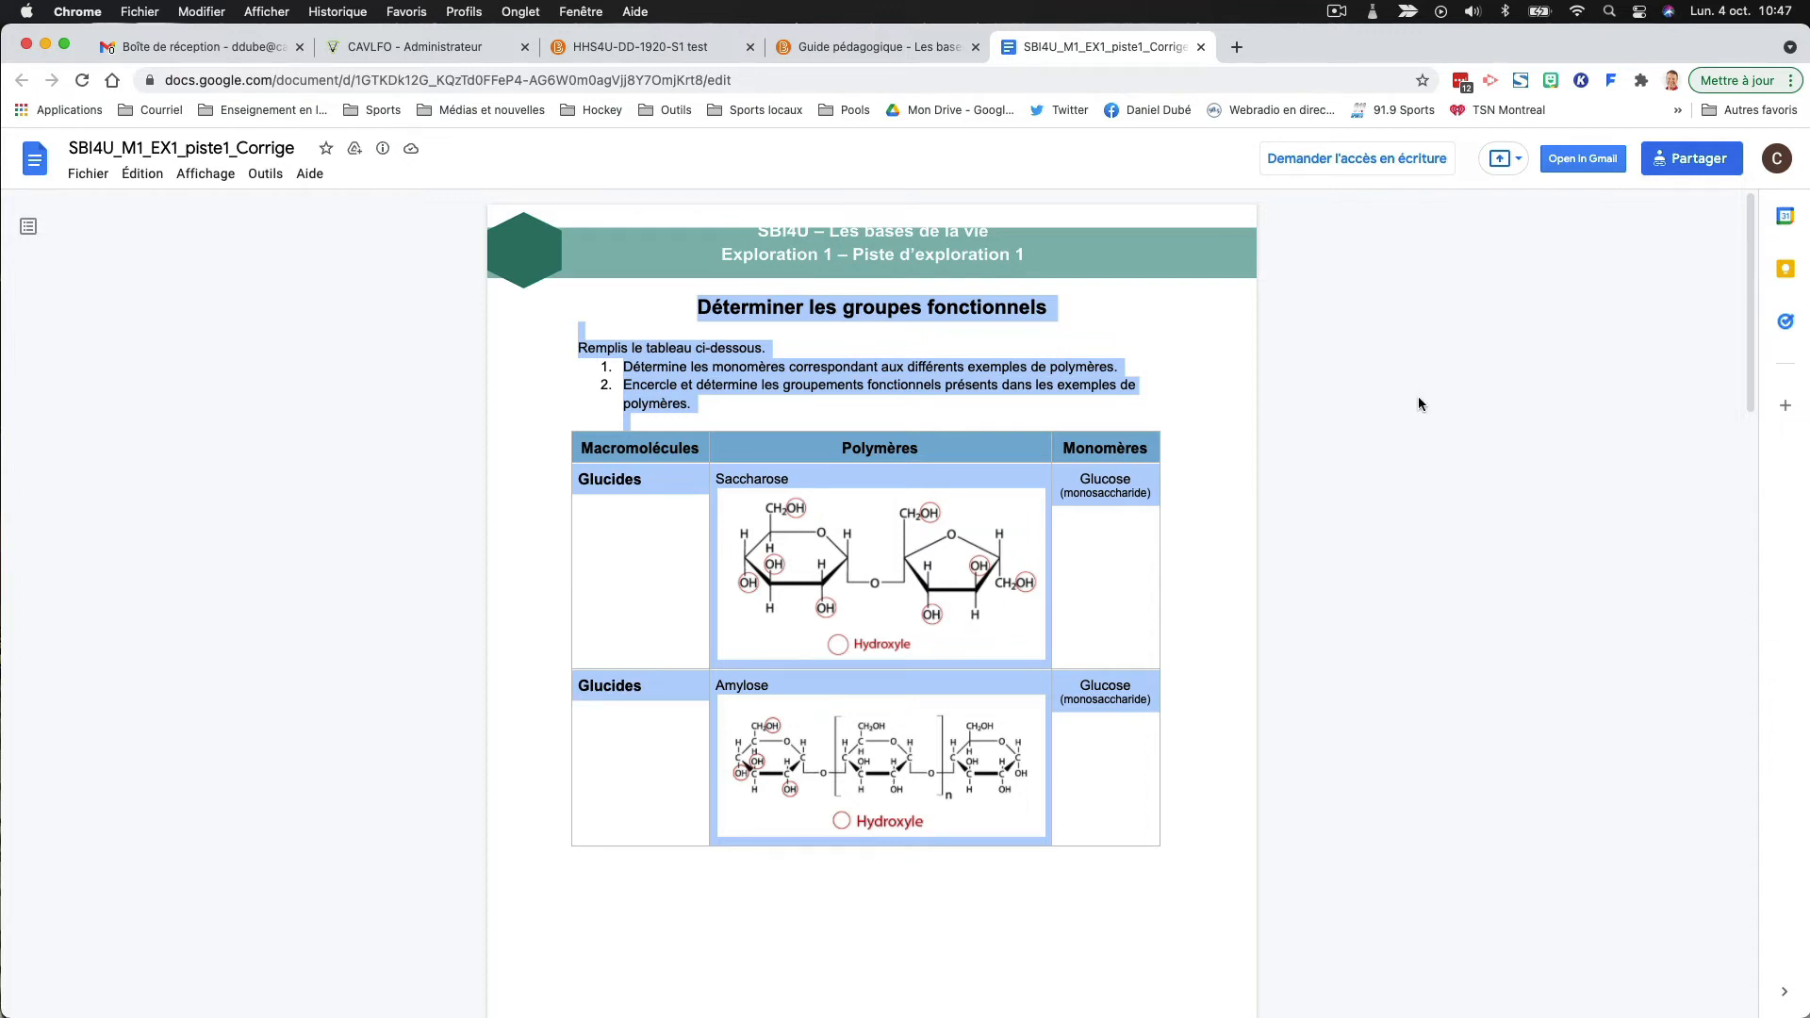
- Save the "Sous-question 2.2.1 - Corrigé 4" document as hidden and review the page down to the Protéines row
click(650, 48)
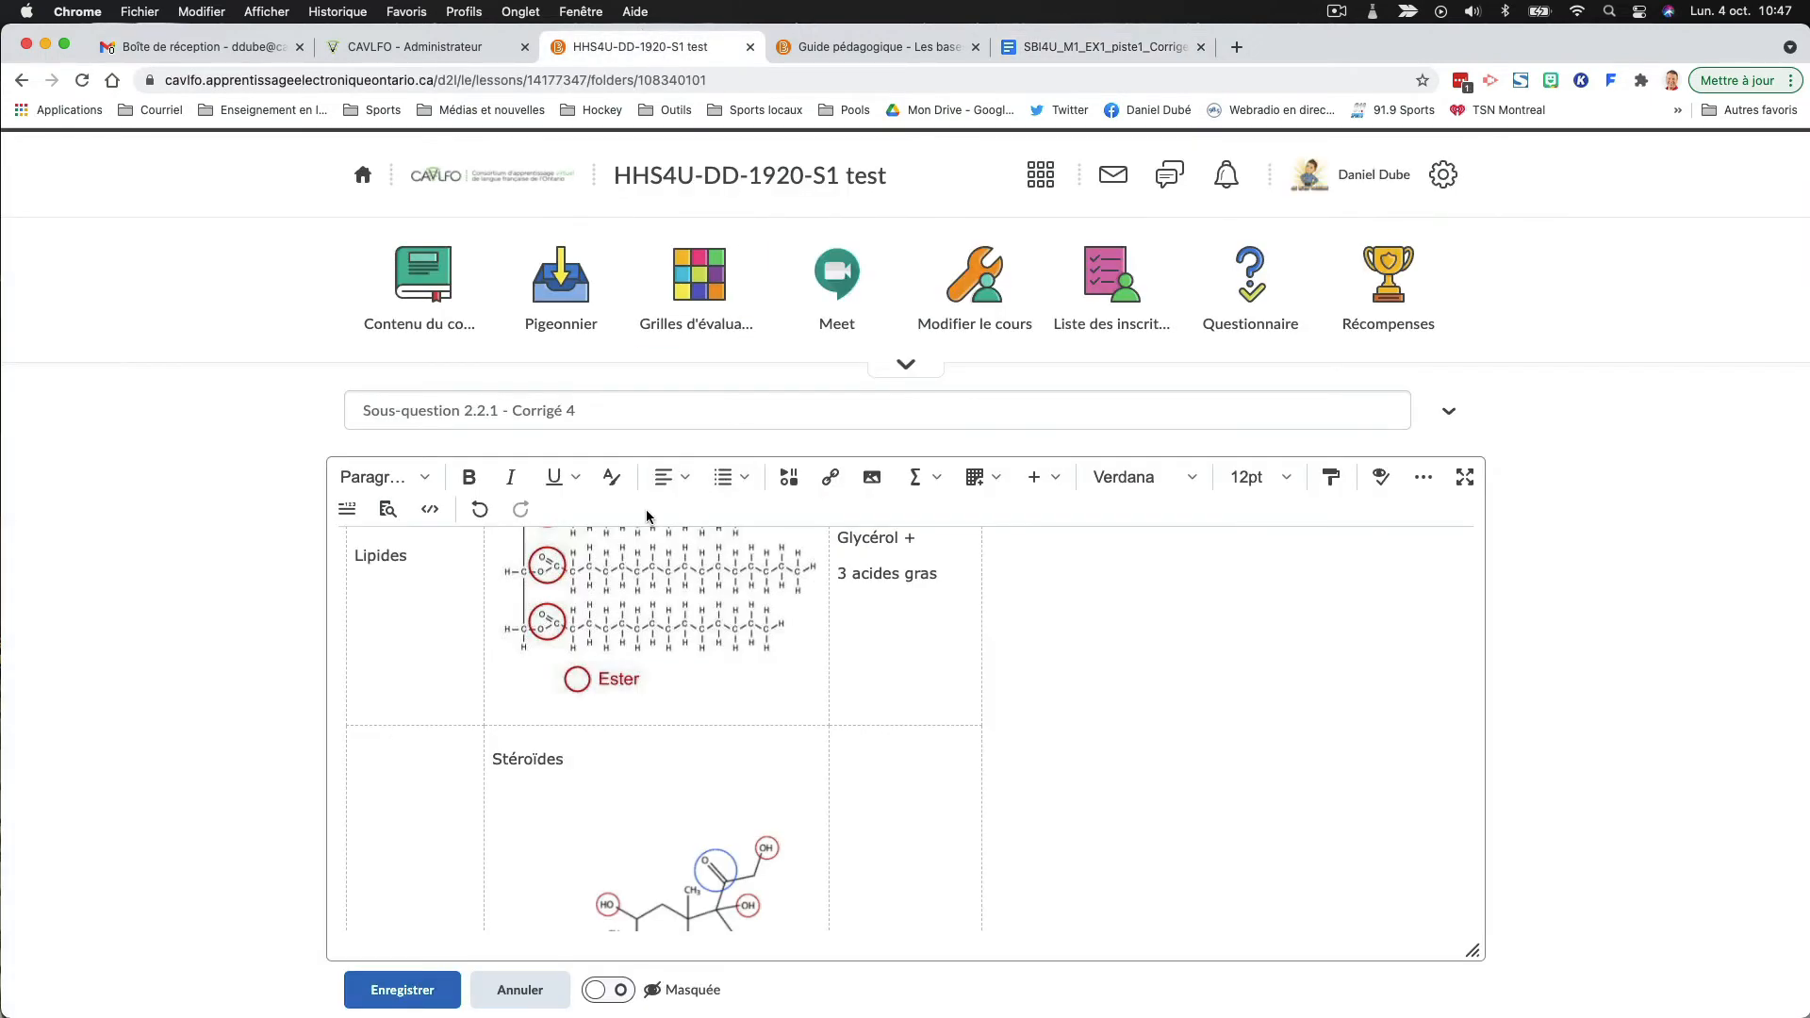
click(387, 1001)
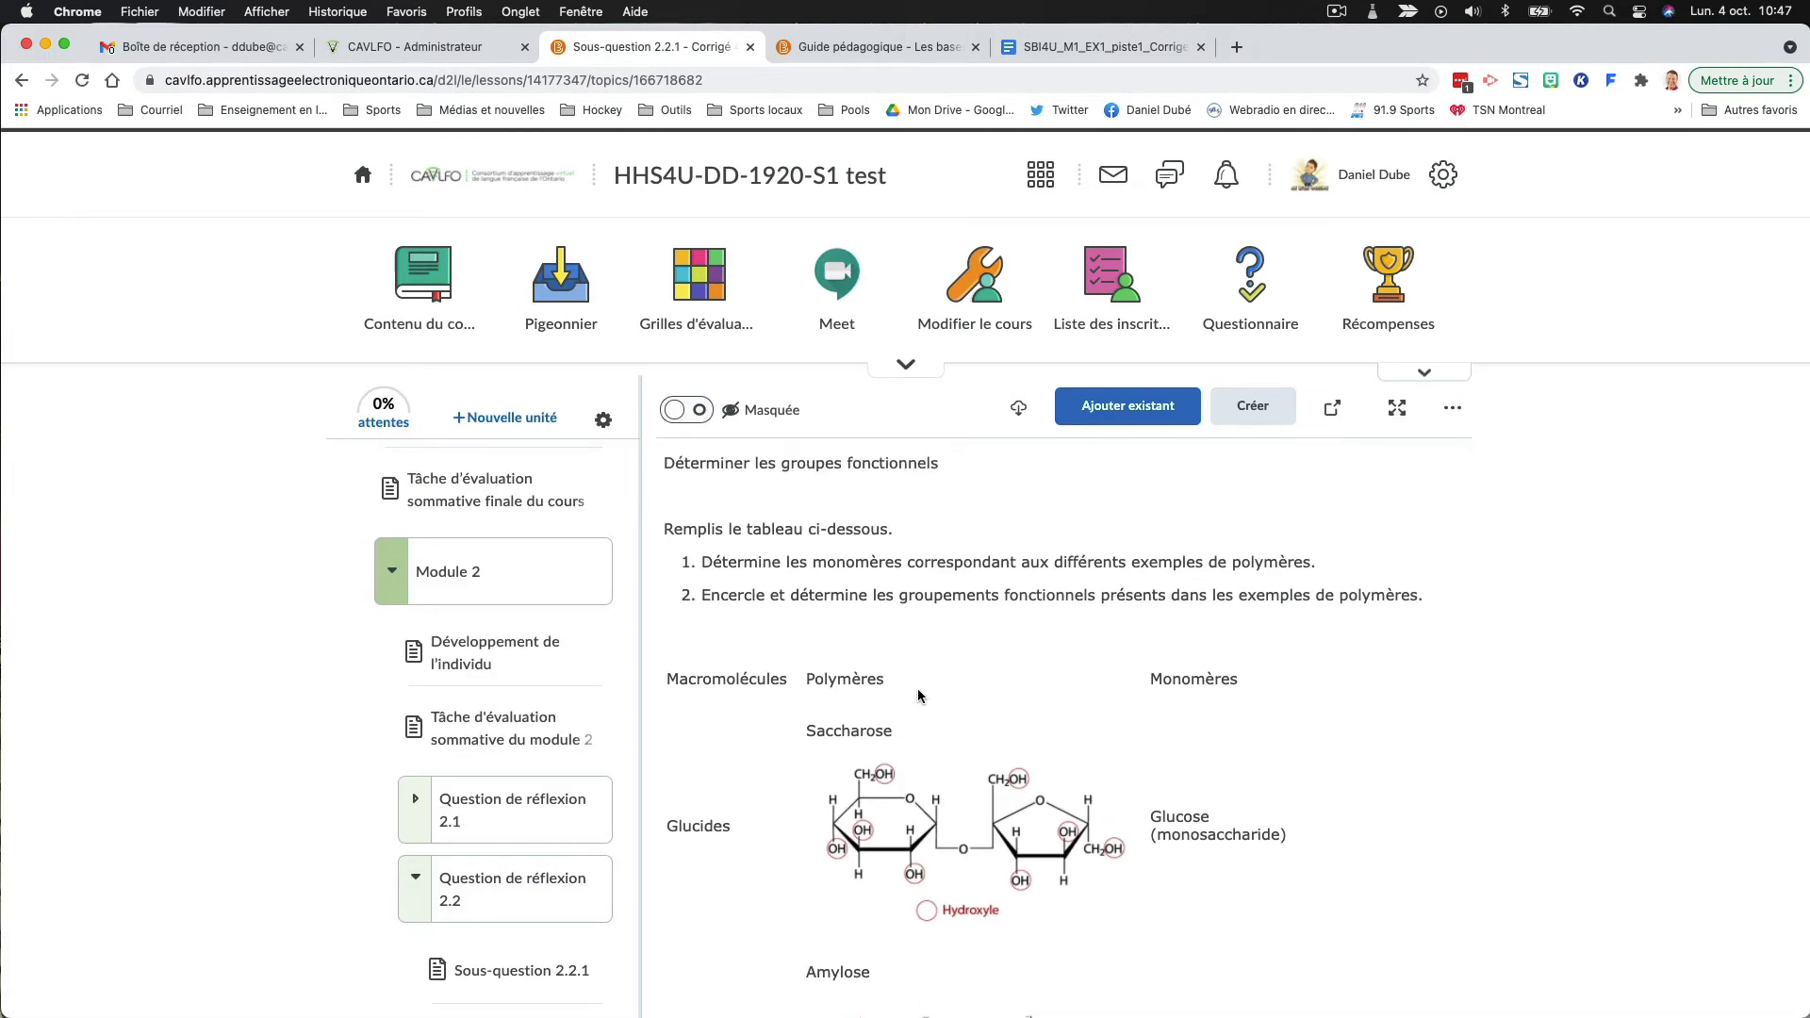
scroll(919, 702, down, 3)
scroll(919, 703, down, 10)
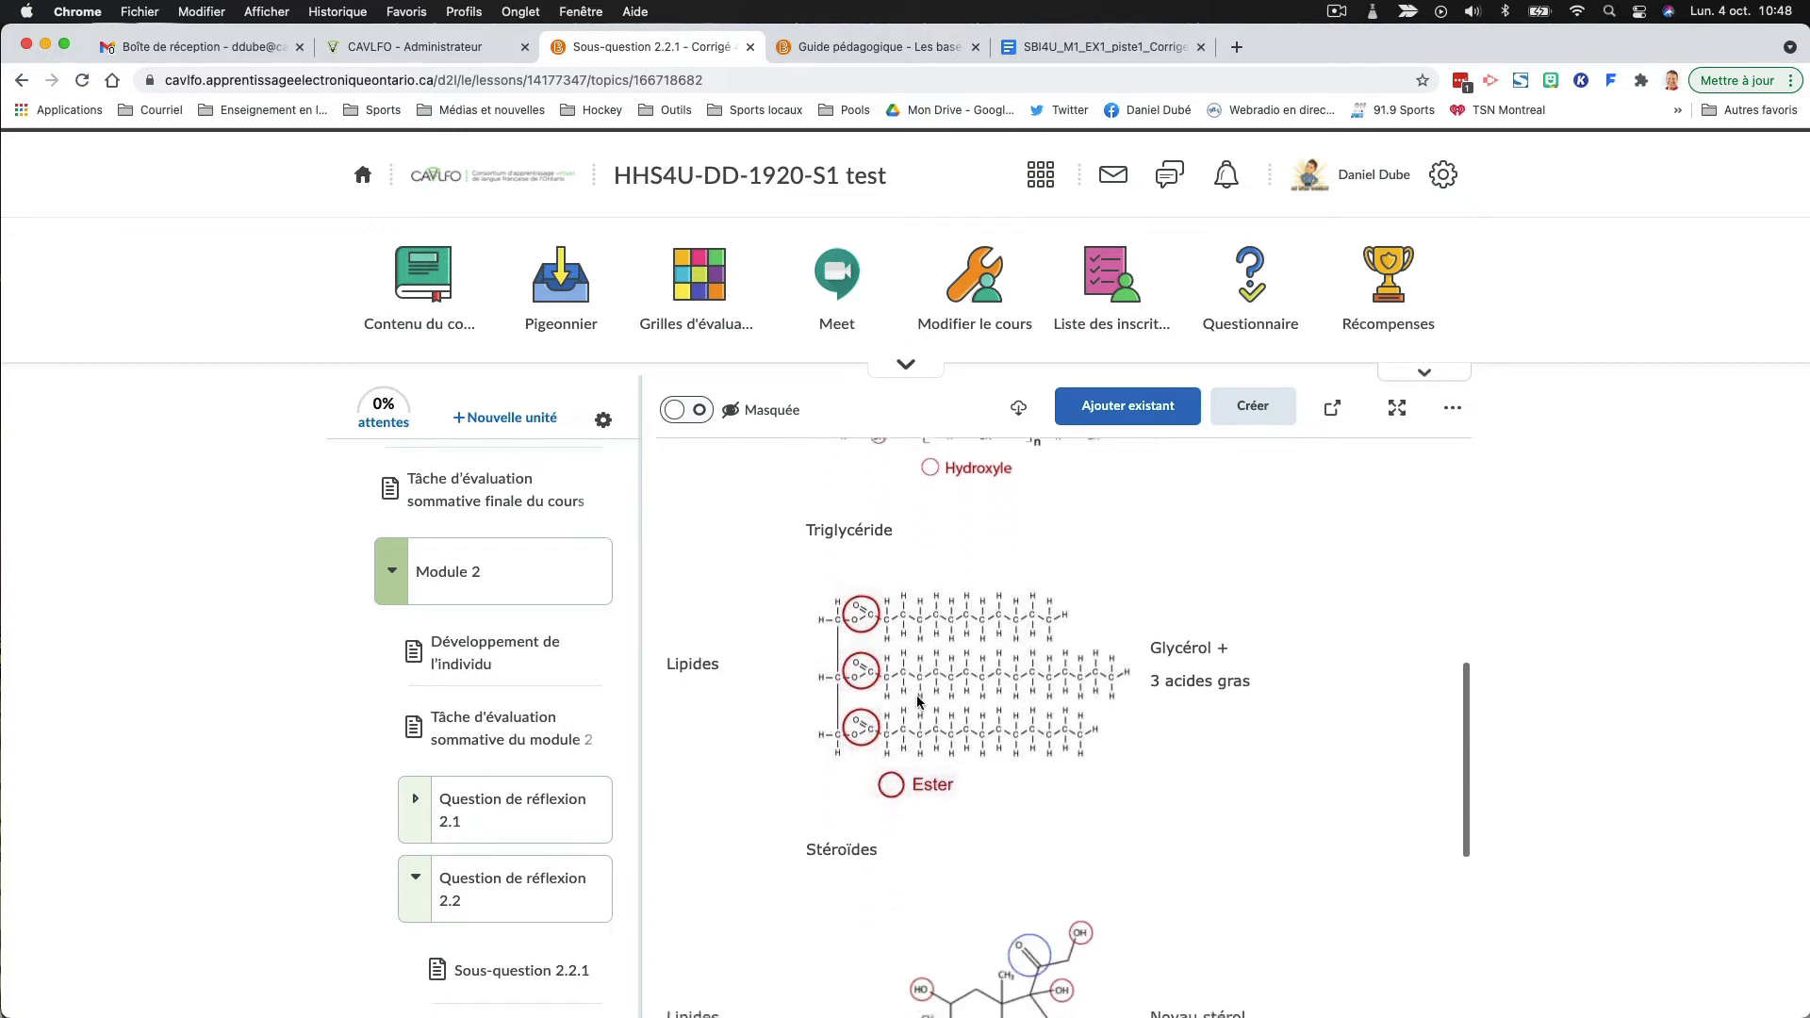
scroll(919, 702, down, 6)
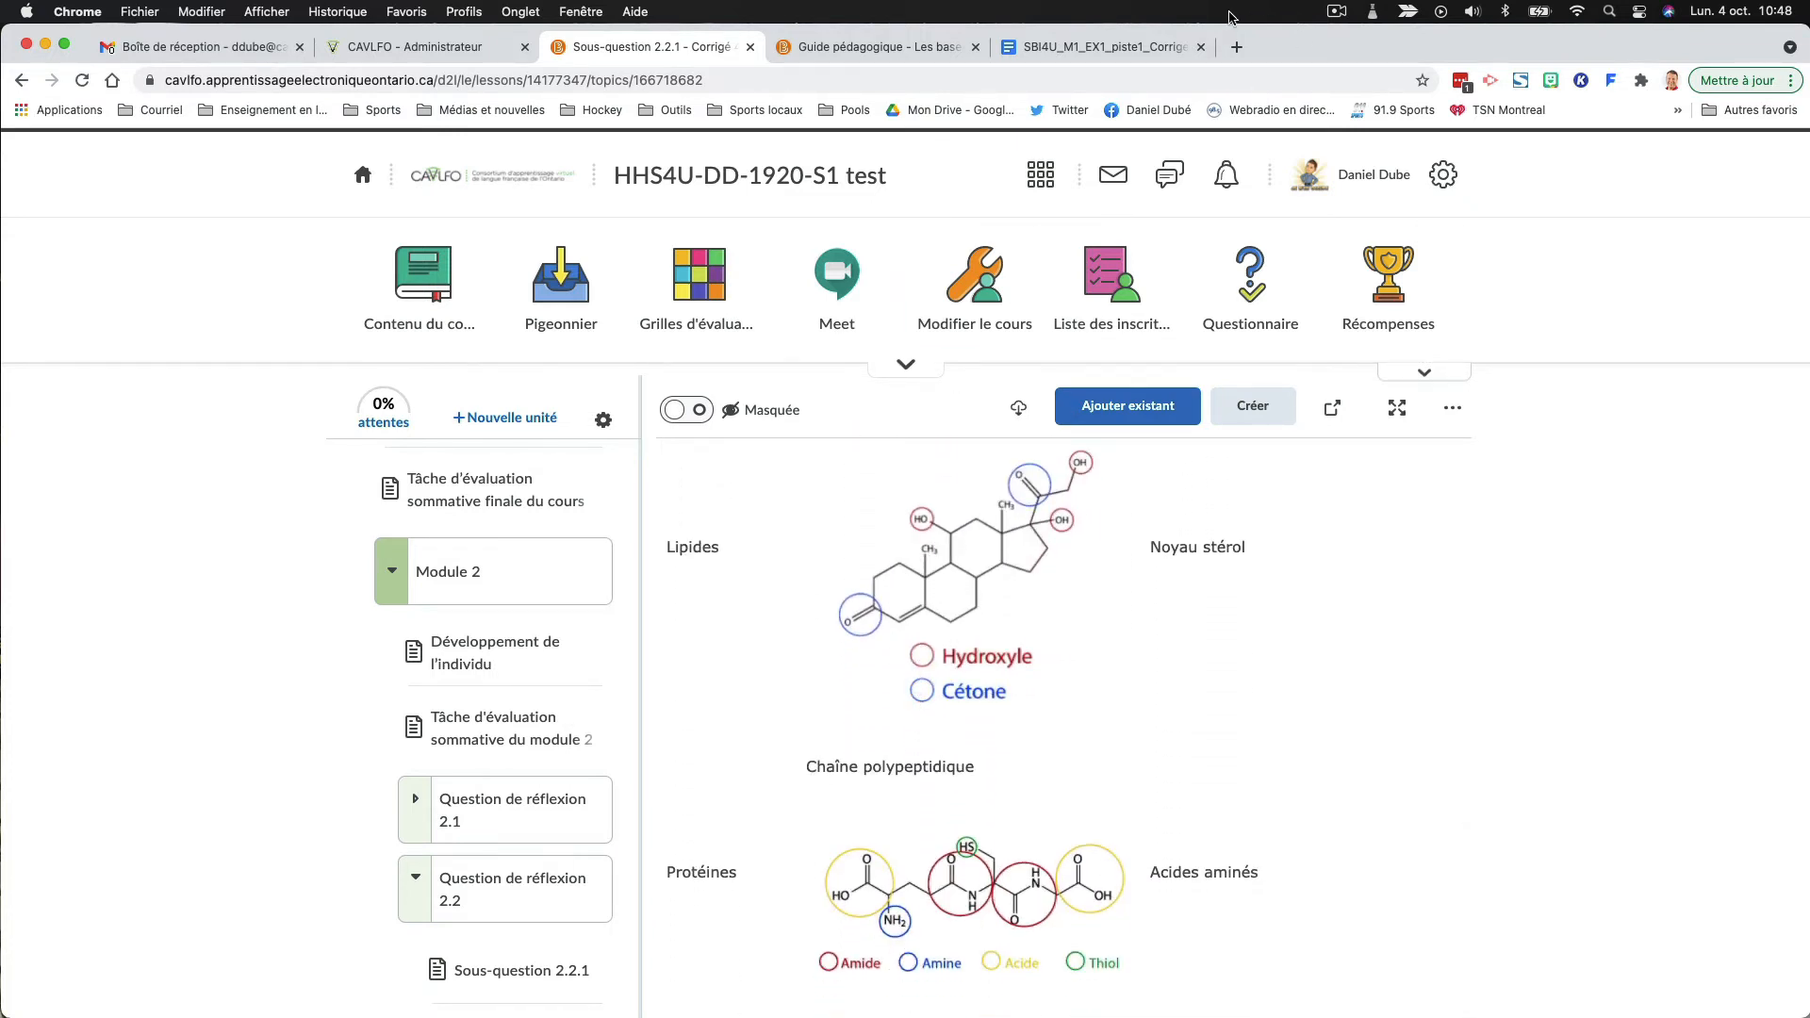
- Close the source Google document and move "Sous-question 2.2.1 - Corrigé 4" directly below "Sous-question 2.2.1 - Corrigé 3" in the course outline
click(1202, 47)
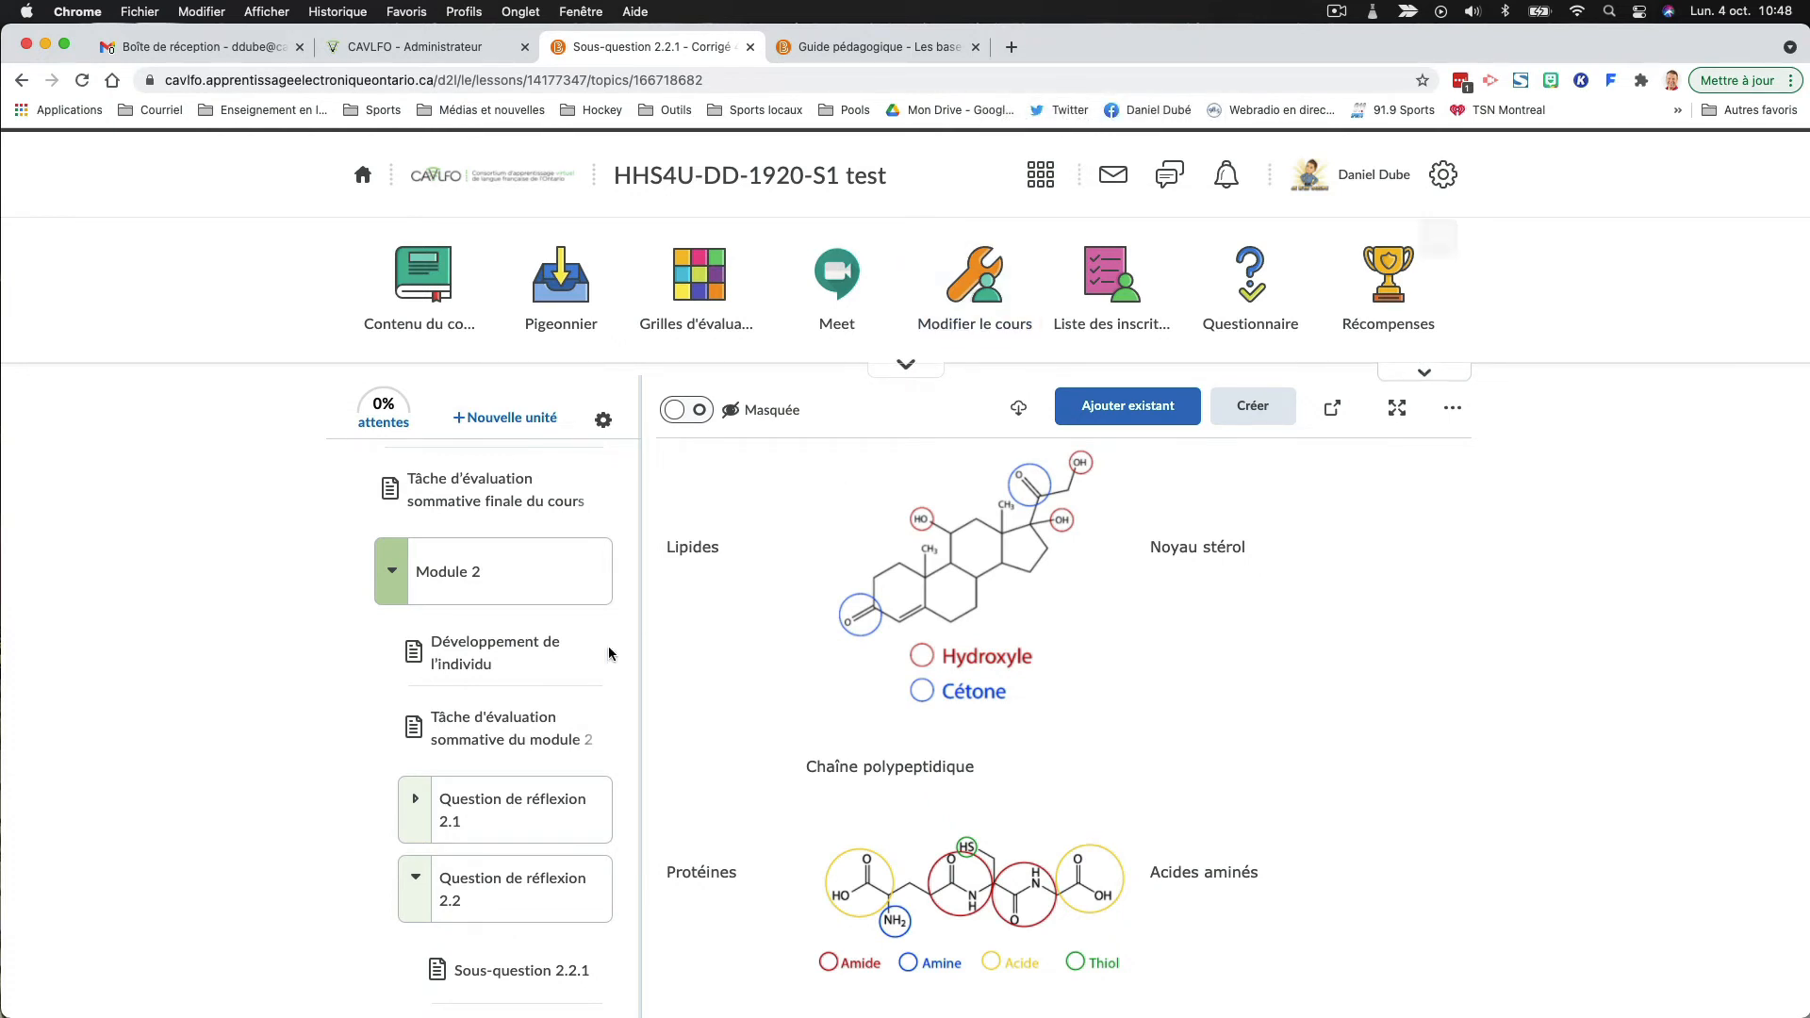
scroll(528, 660, down, 8)
drag(483, 821, 510, 711)
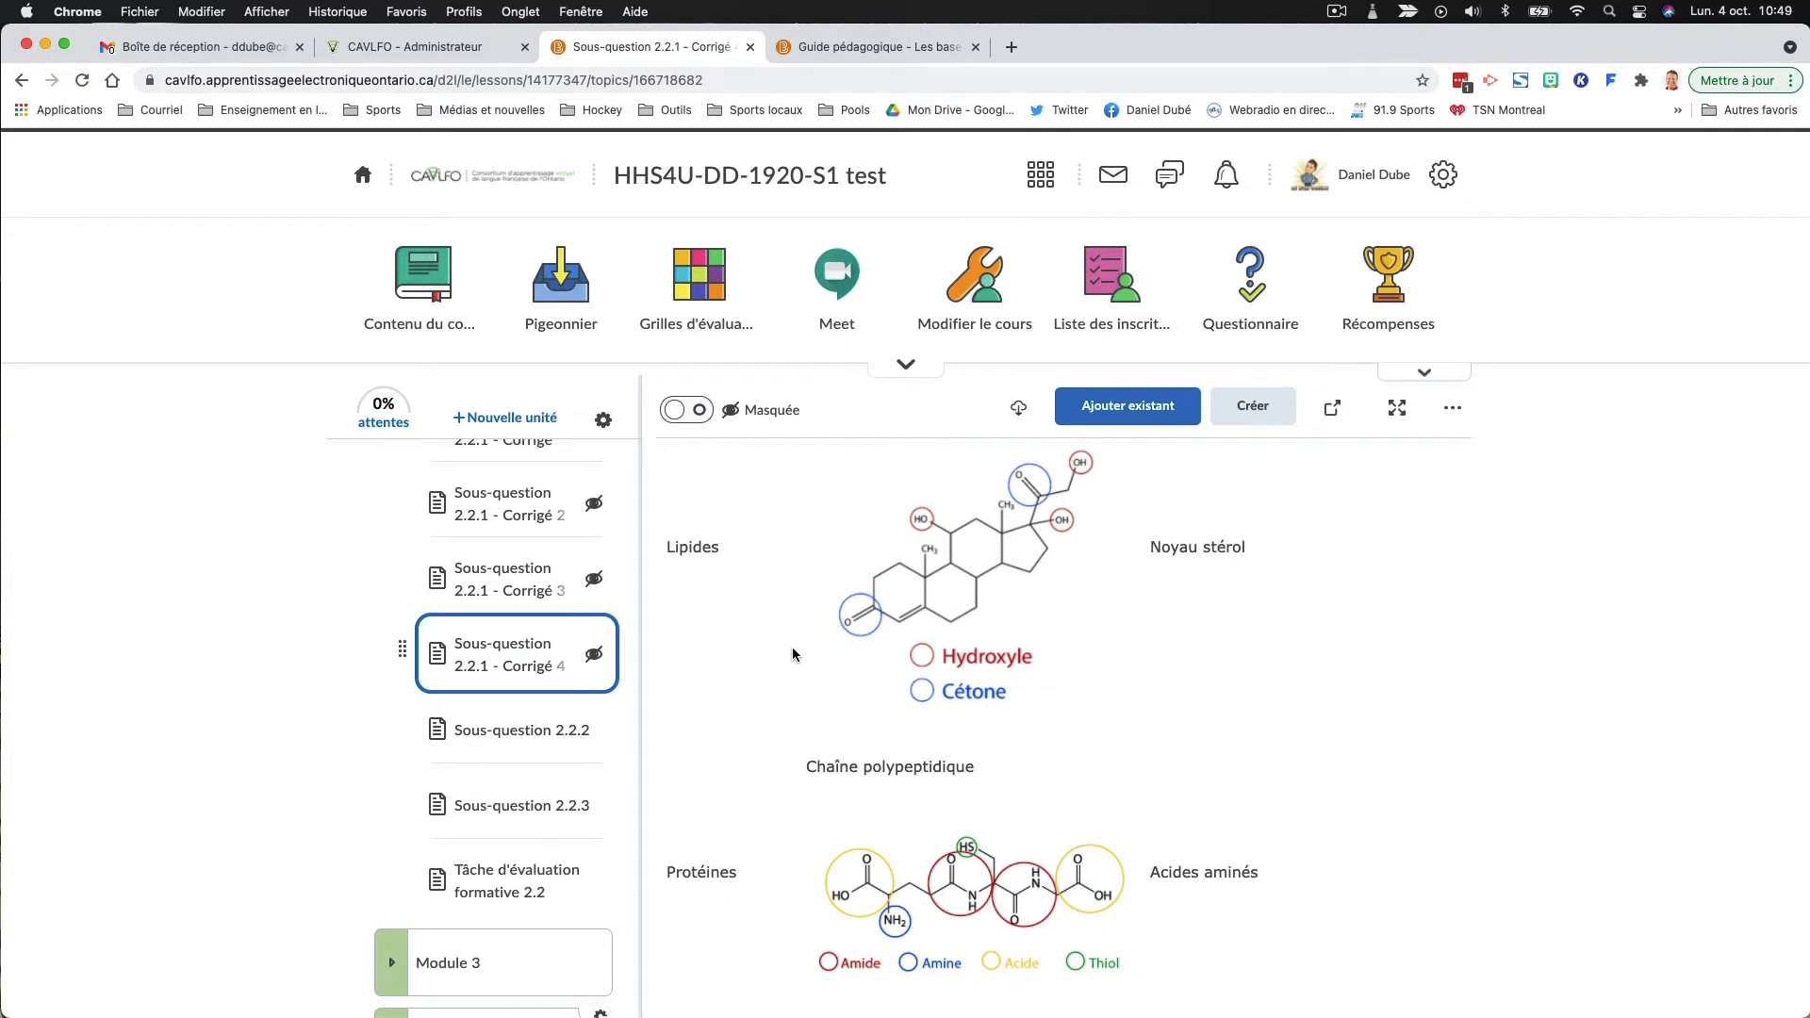
- Show the release conditions of the first "Sous-question 2.2.1 - Corrigé" page and start creating a new condition
scroll(792, 653, up, 10)
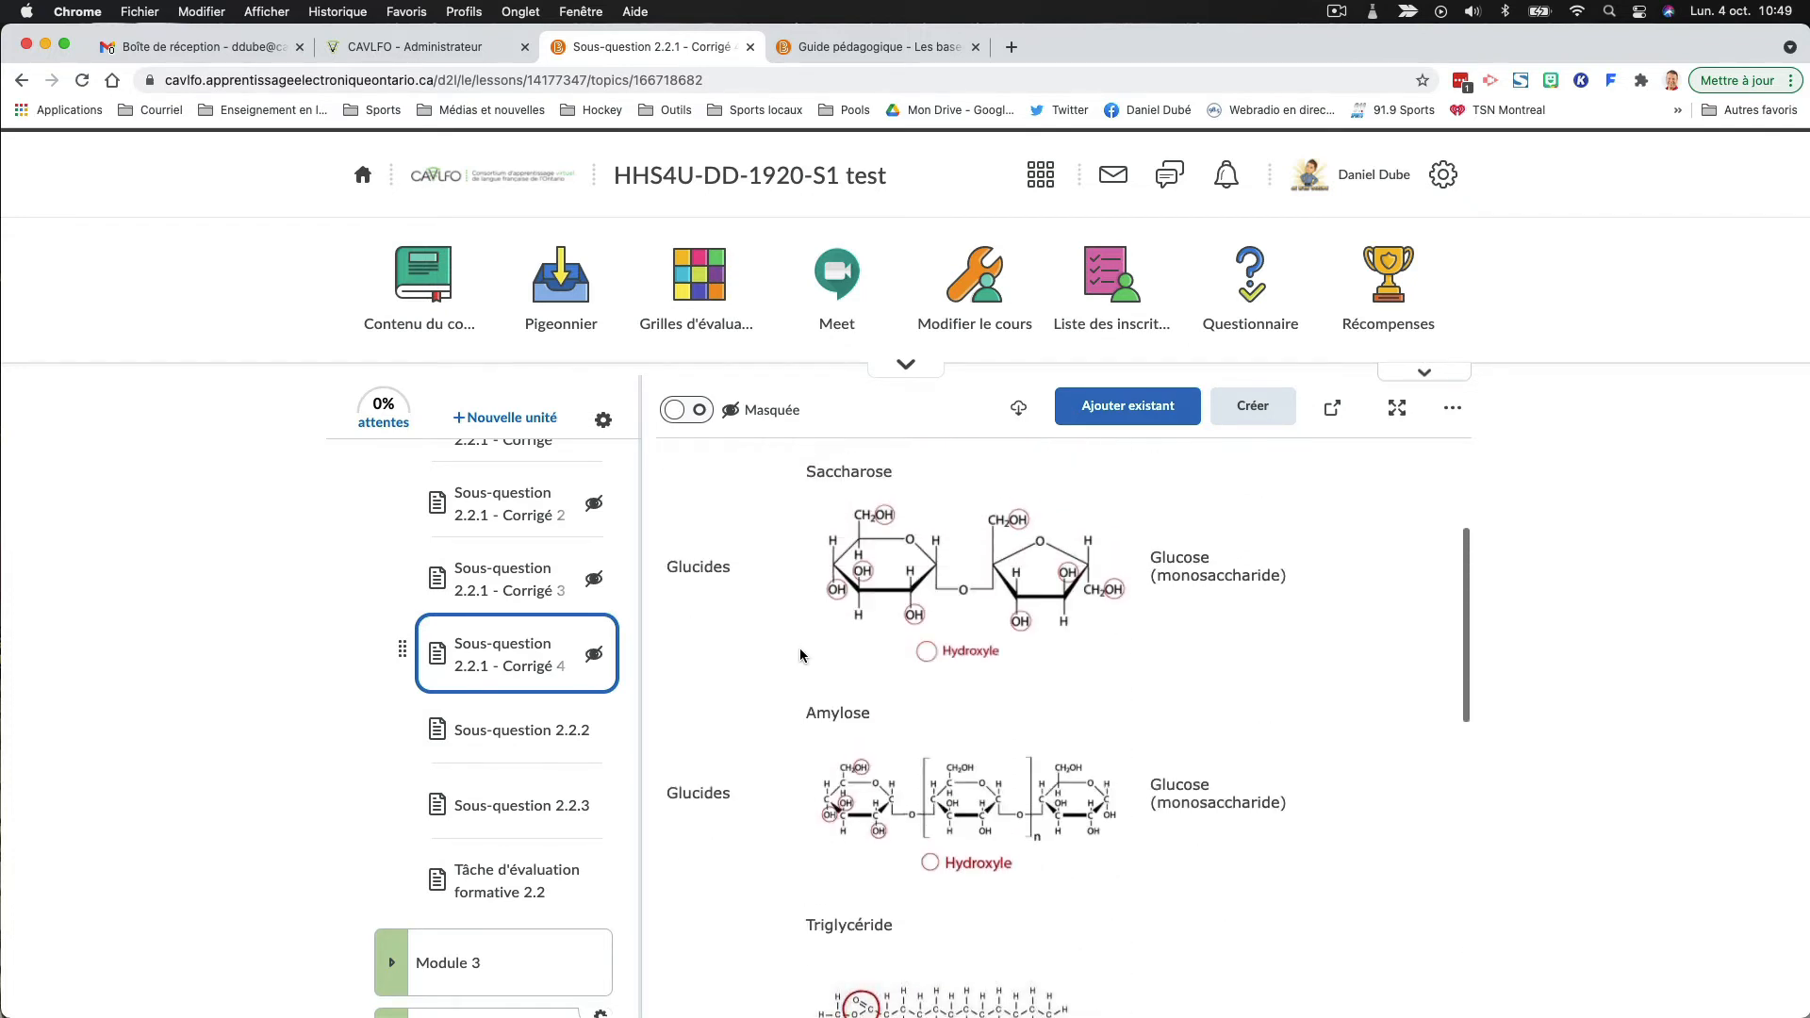
scroll(800, 654, up, 3)
scroll(535, 593, up, 2)
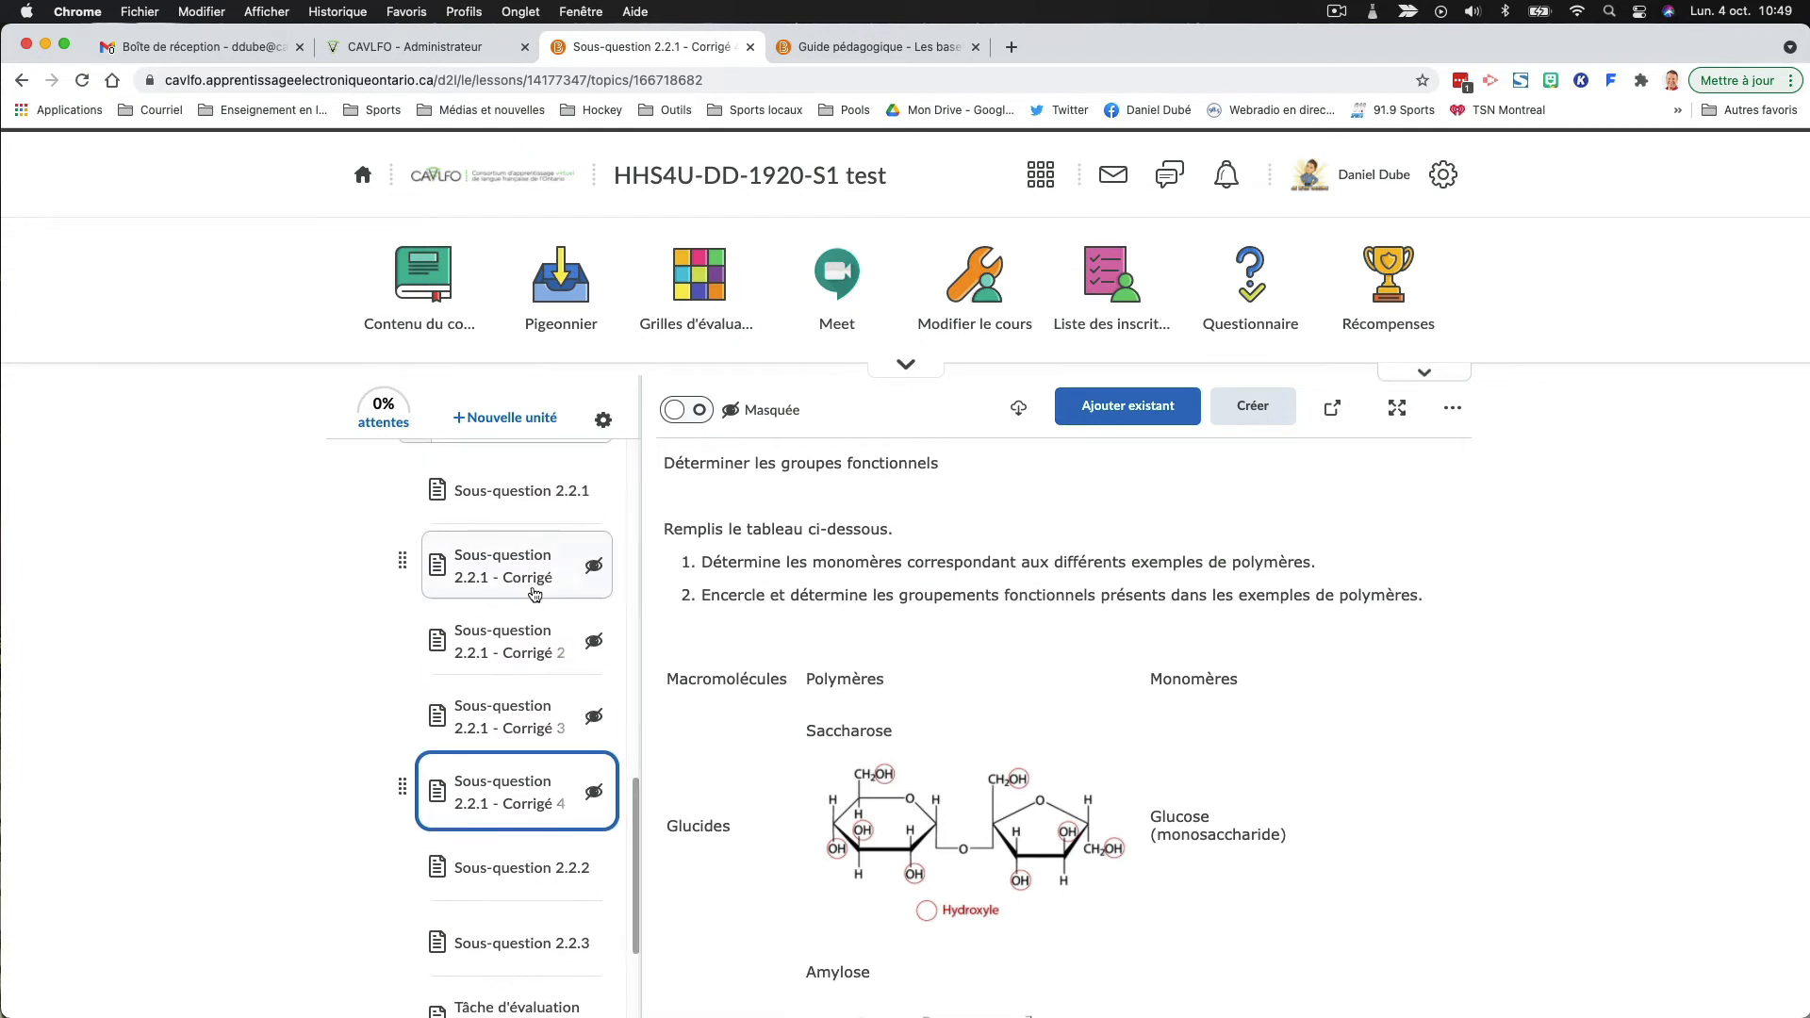
click(525, 578)
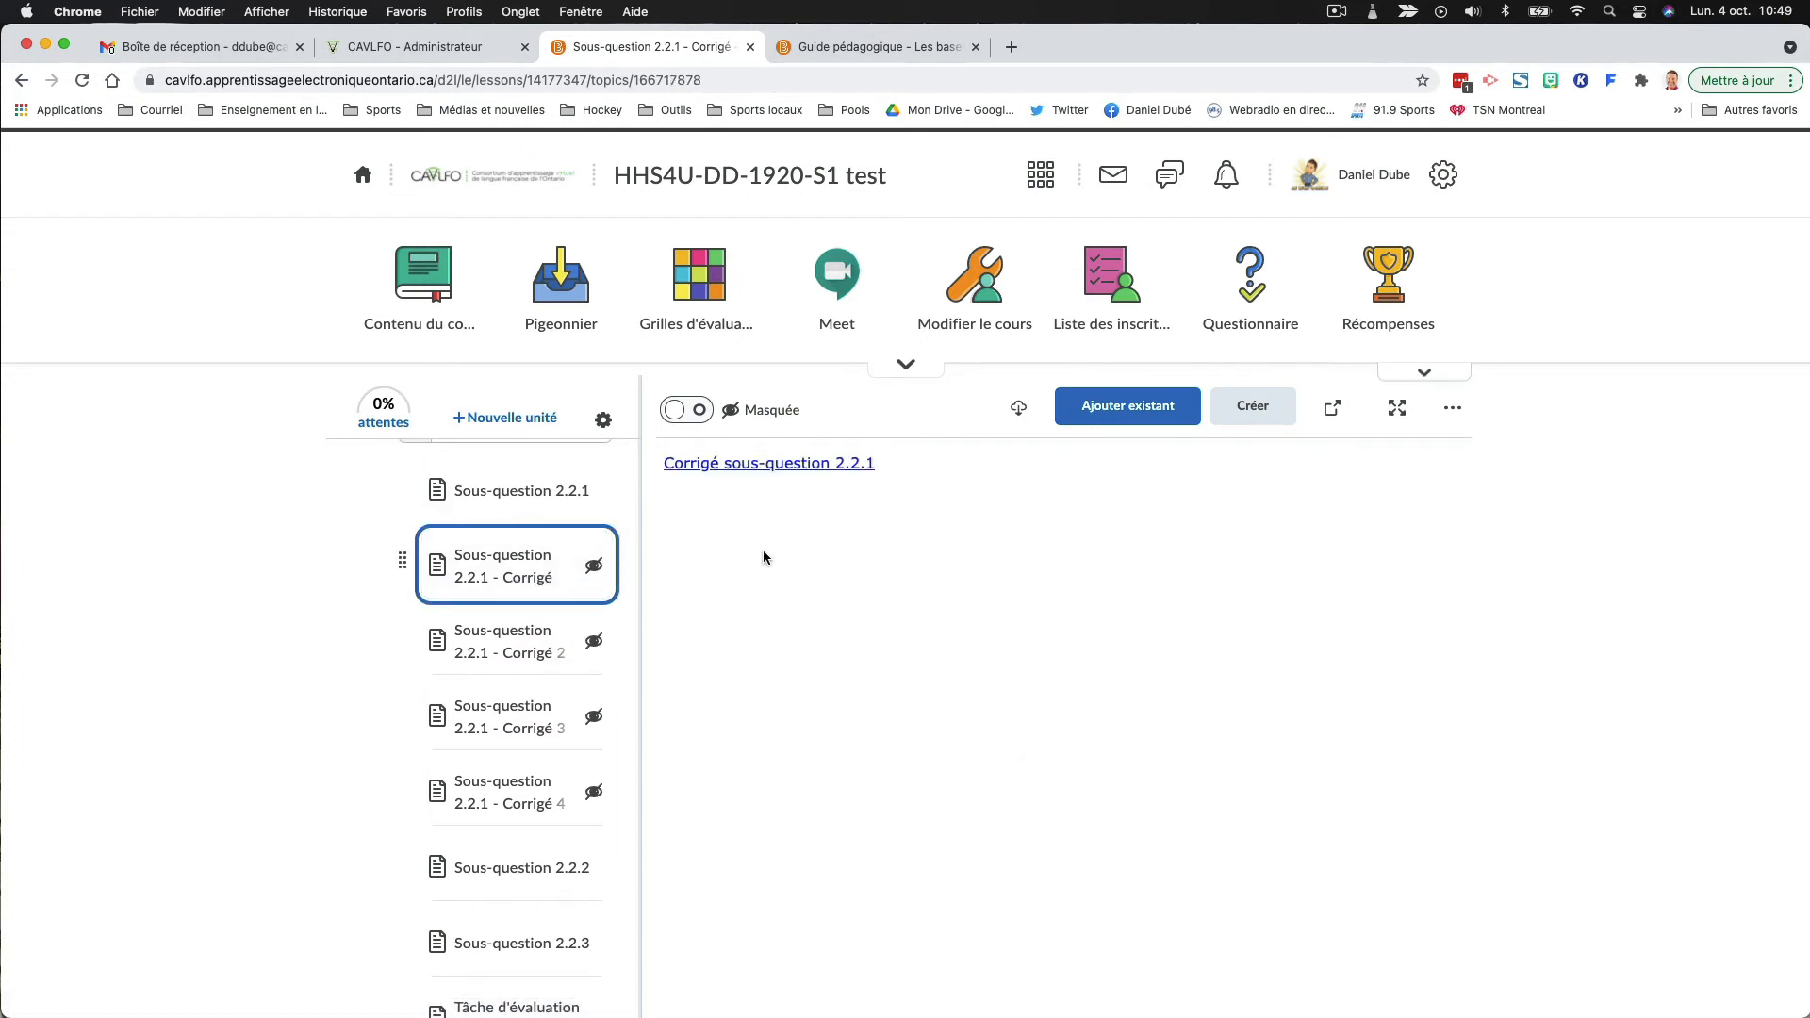
click(1455, 408)
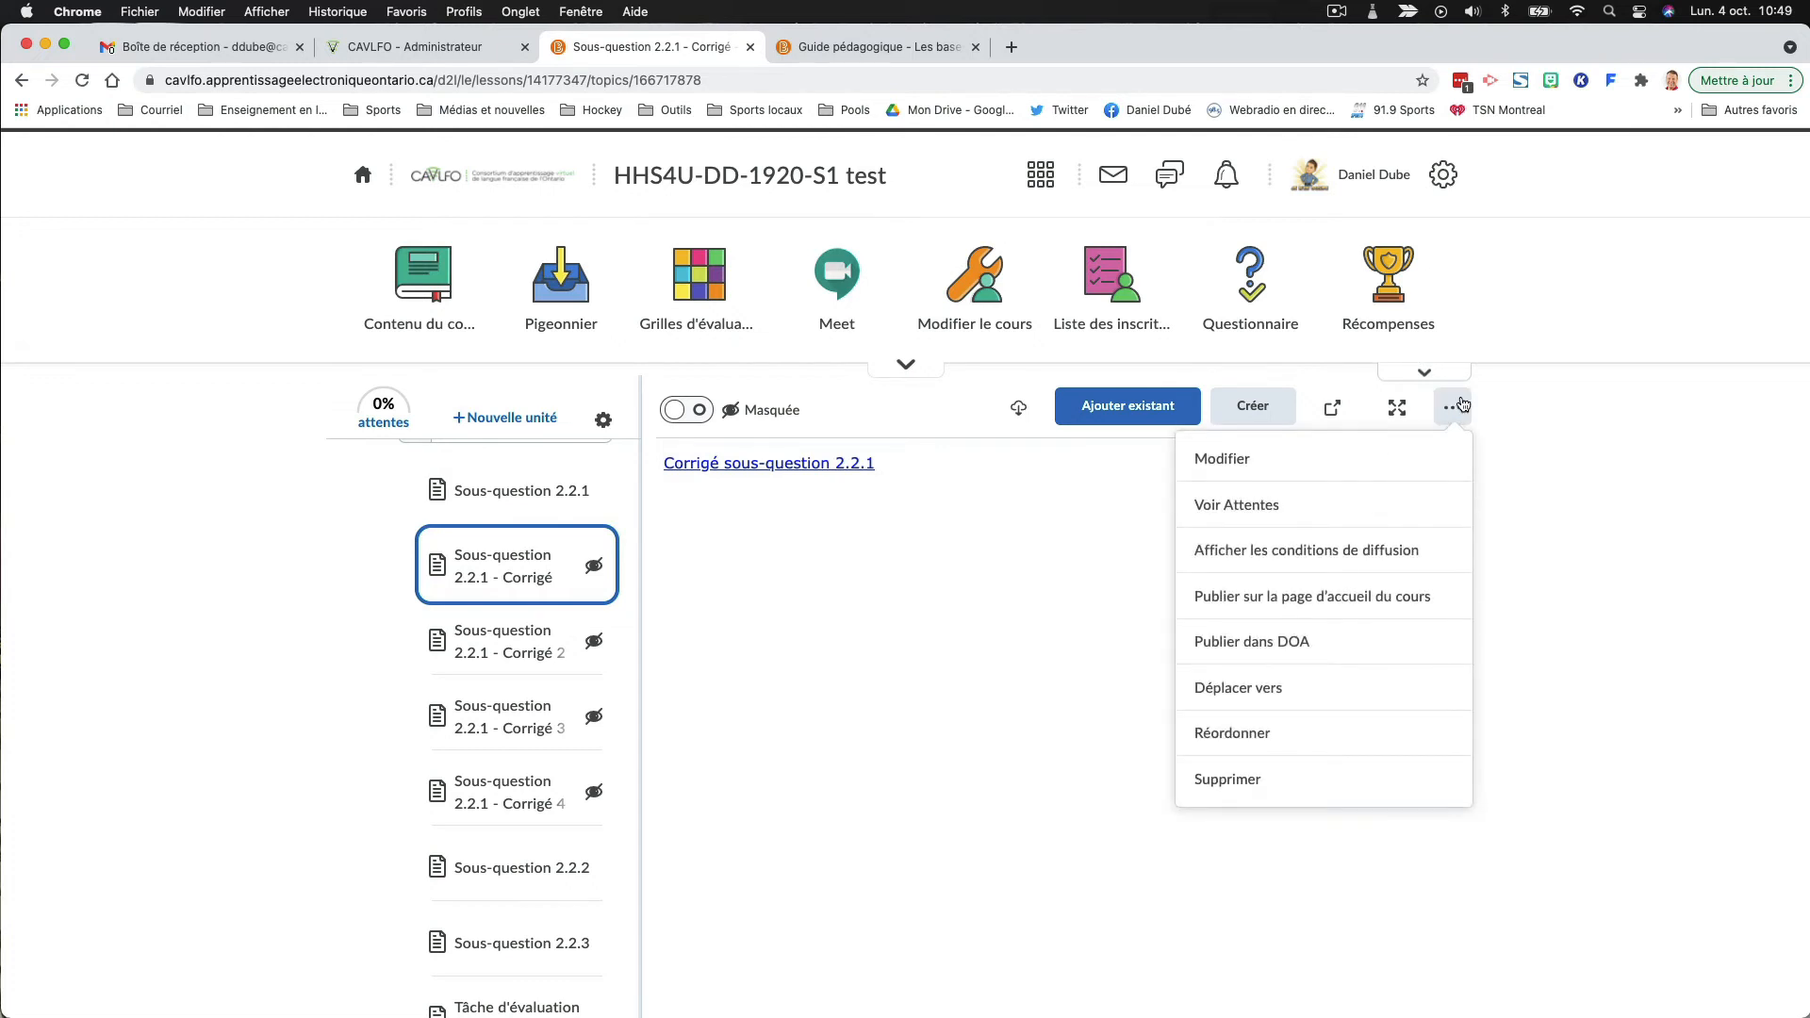
click(1389, 549)
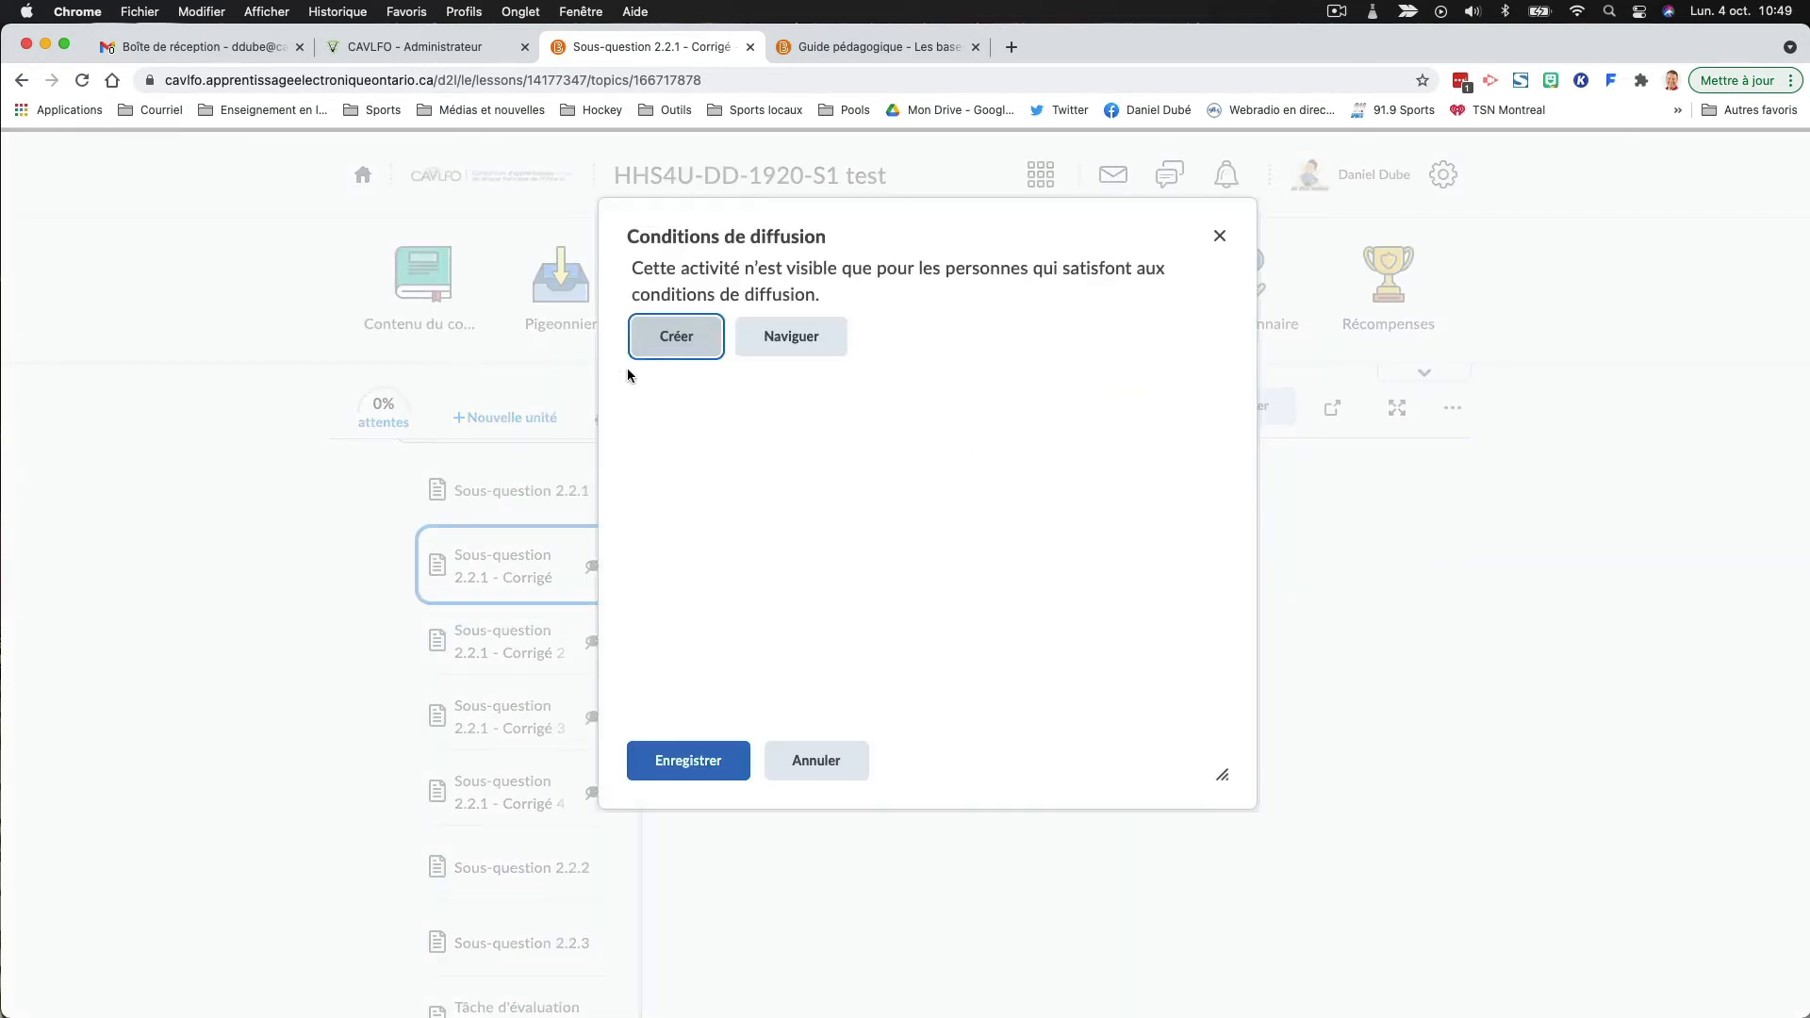
click(678, 333)
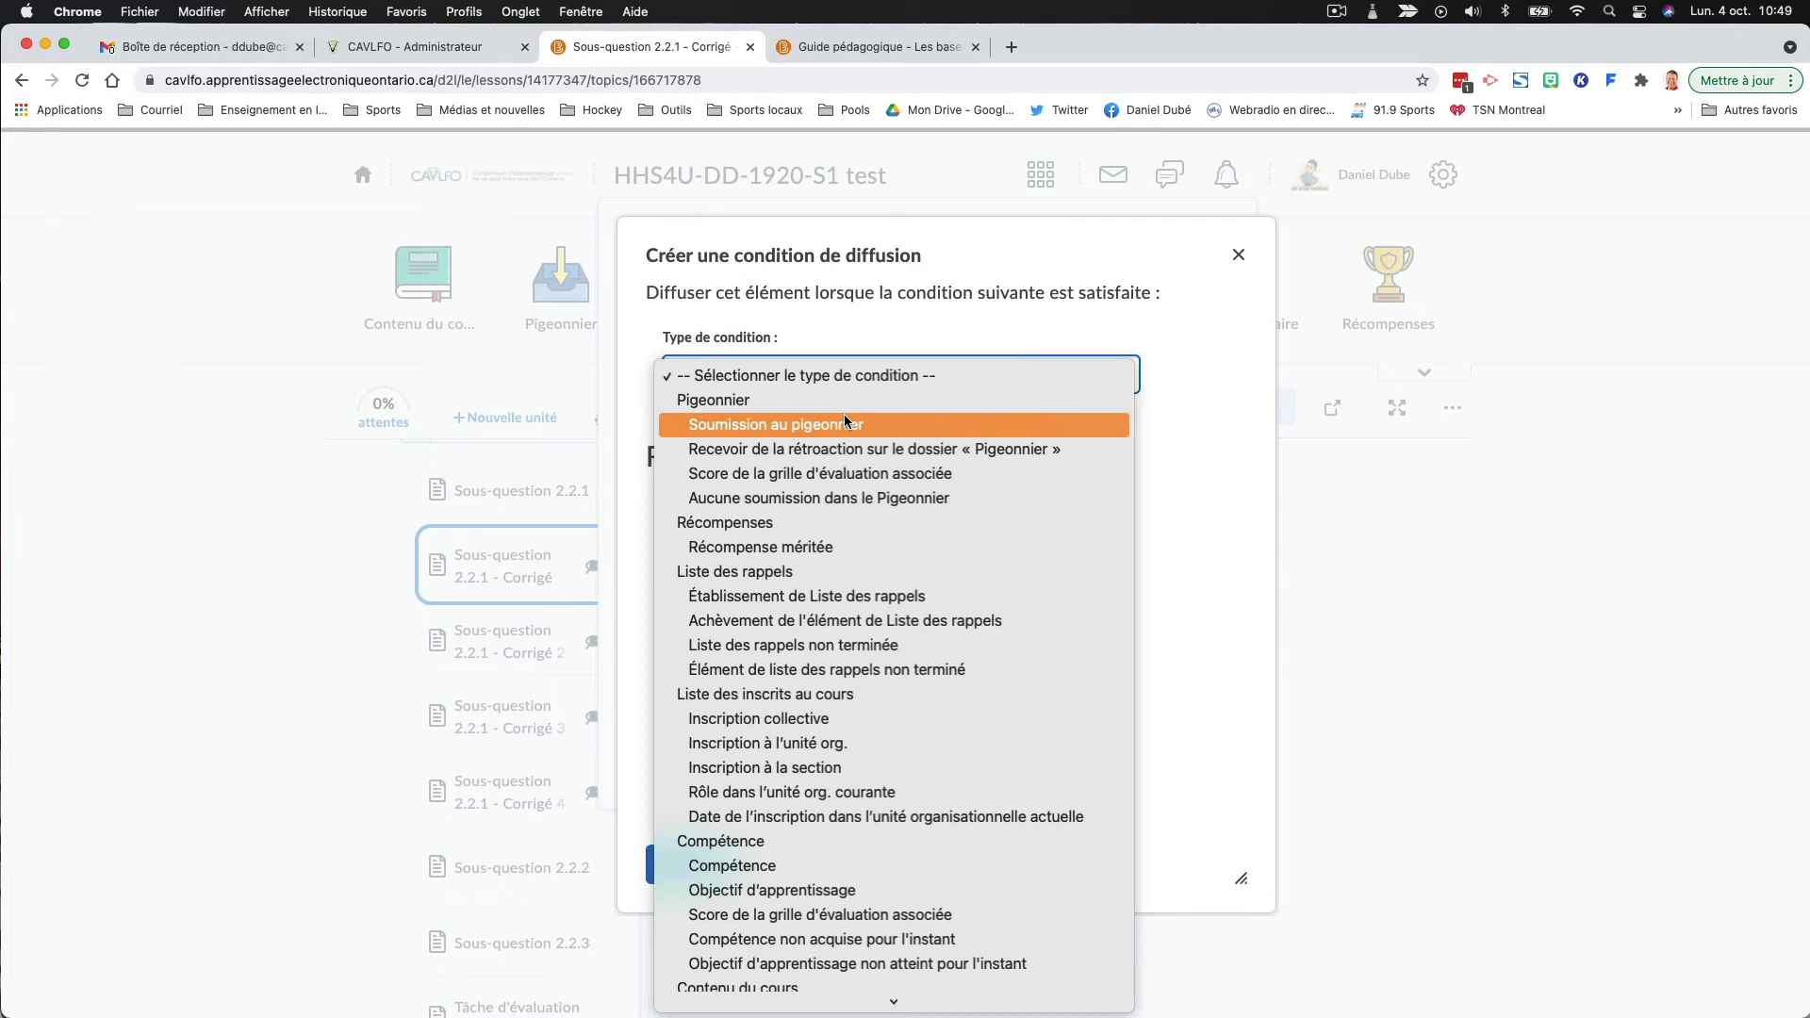
- Set the condition type to "Soumission au pigeonnier" for the "Questions de réflexion 2.2.1 à 2.2.3" dropbox
click(845, 416)
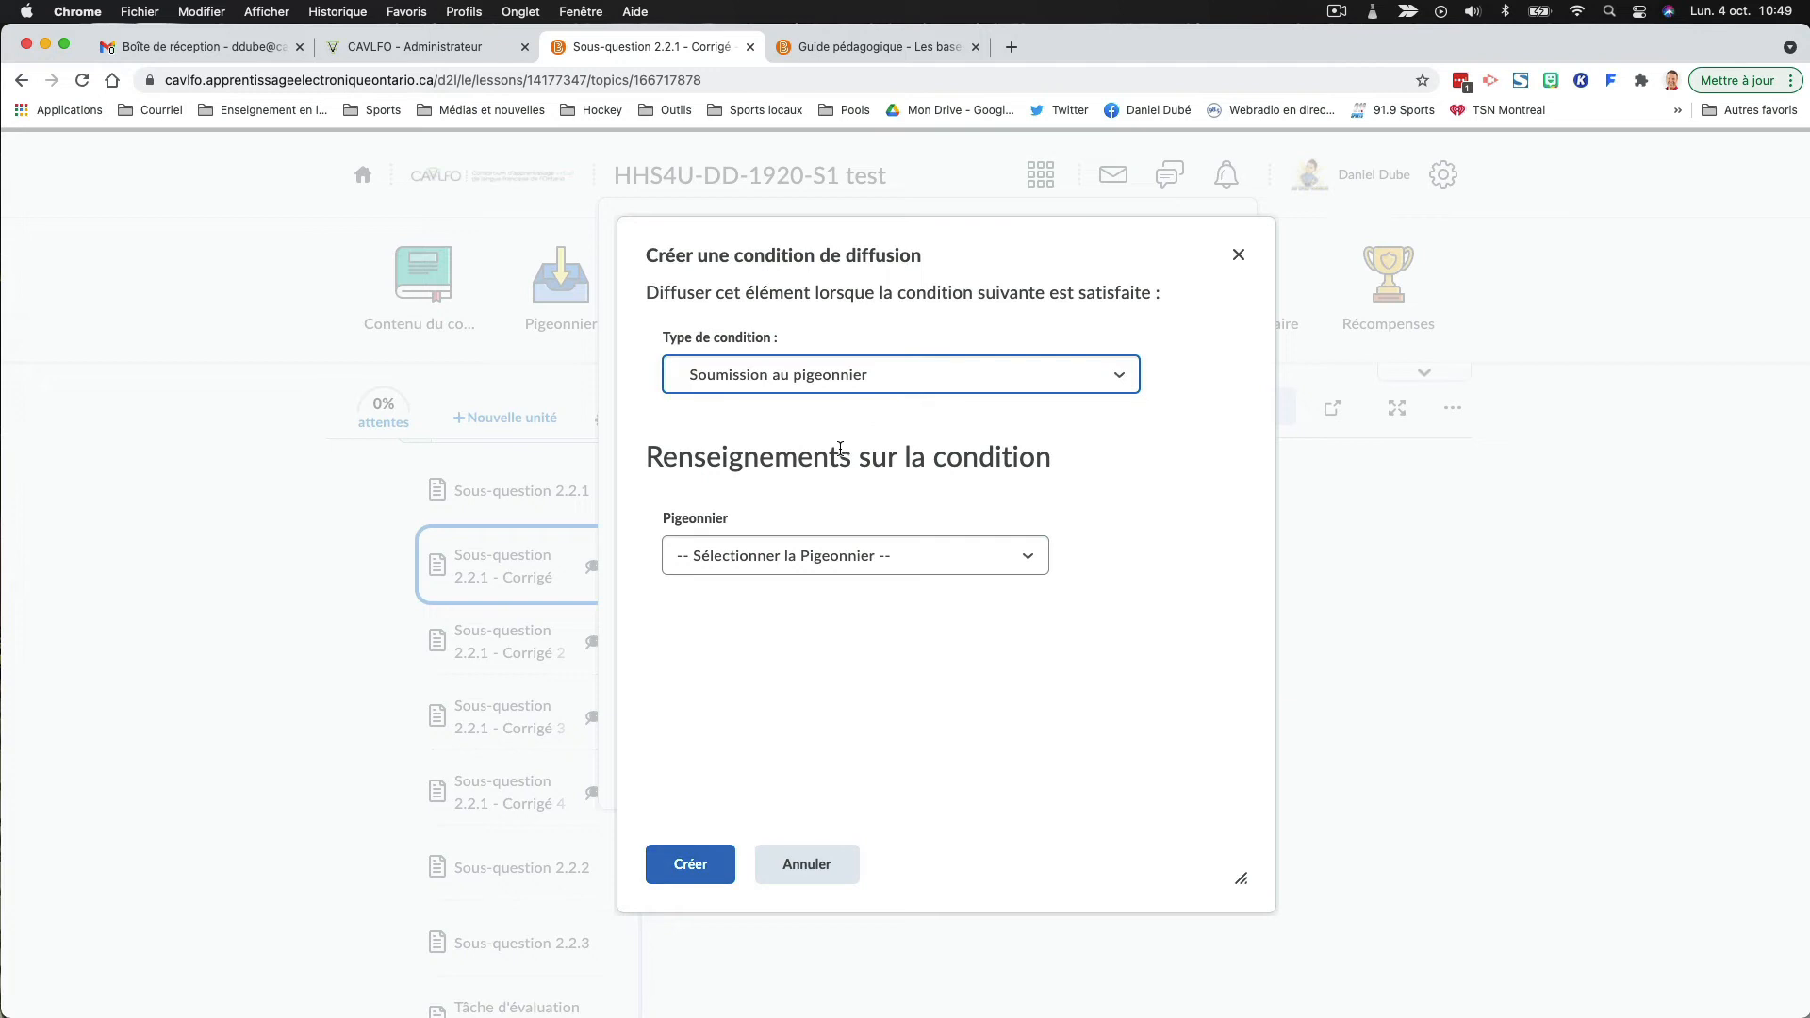
click(855, 563)
scroll(857, 562, down, 10)
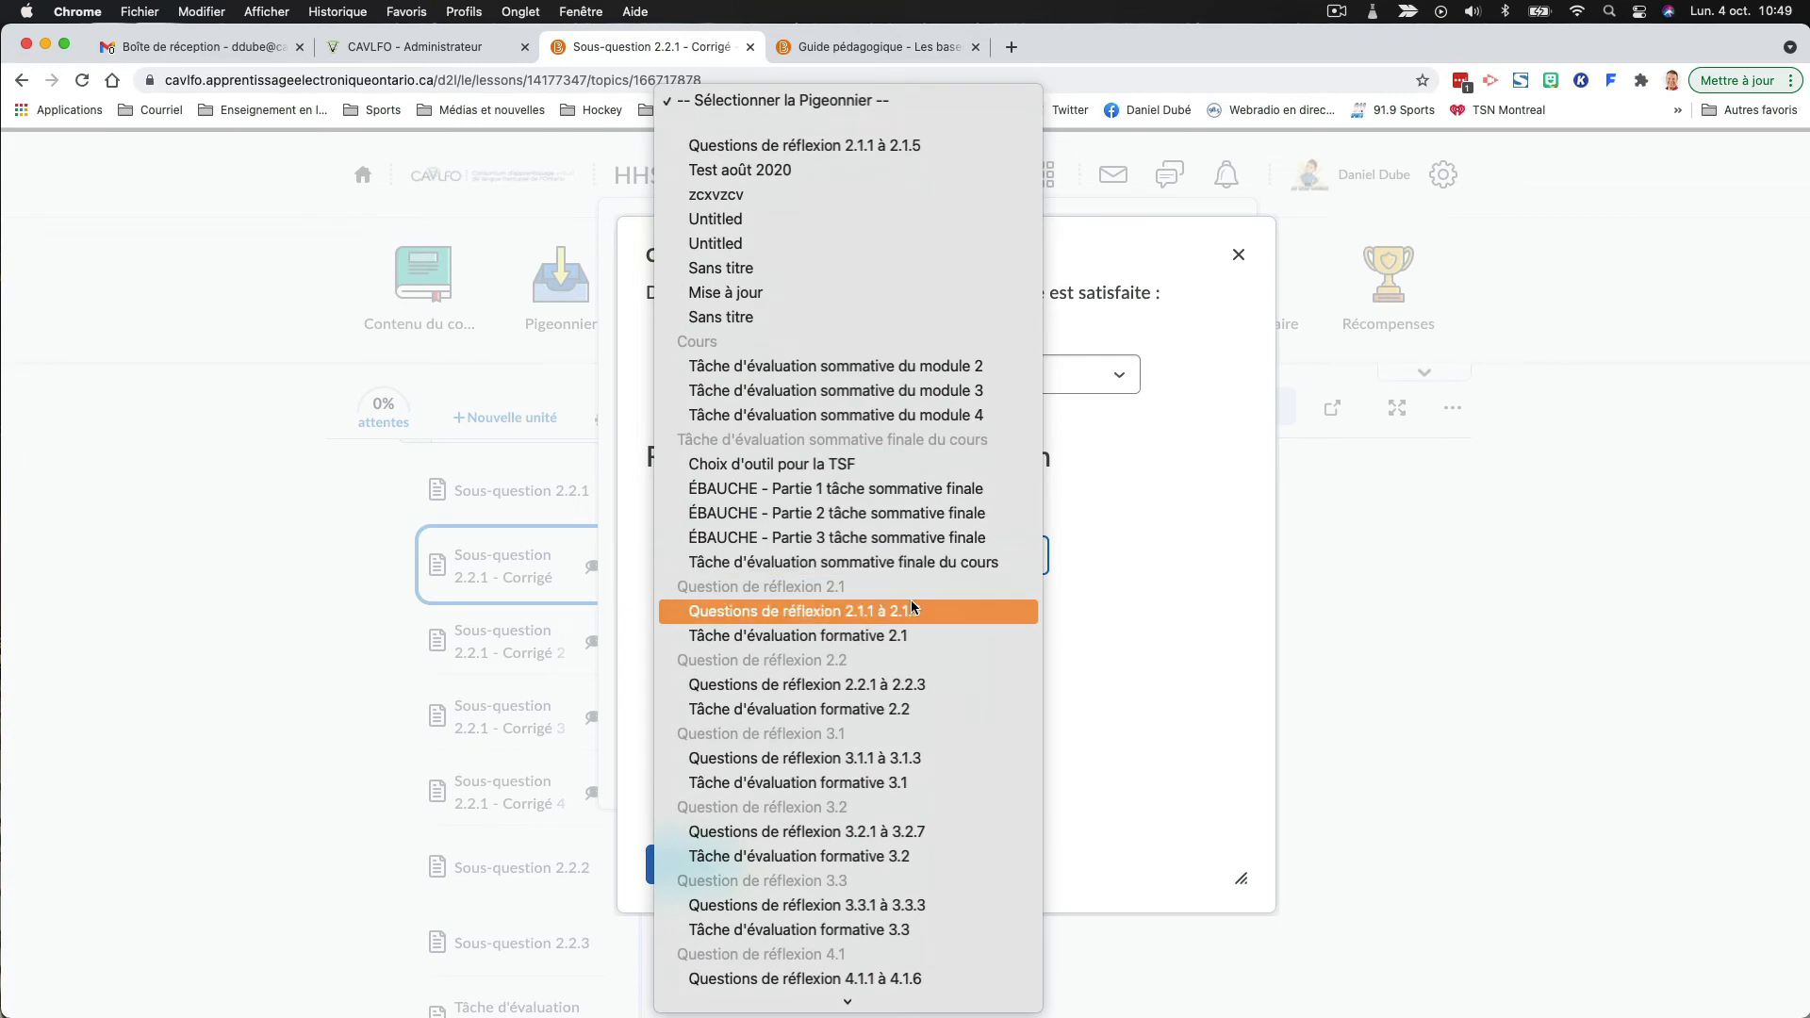
click(846, 685)
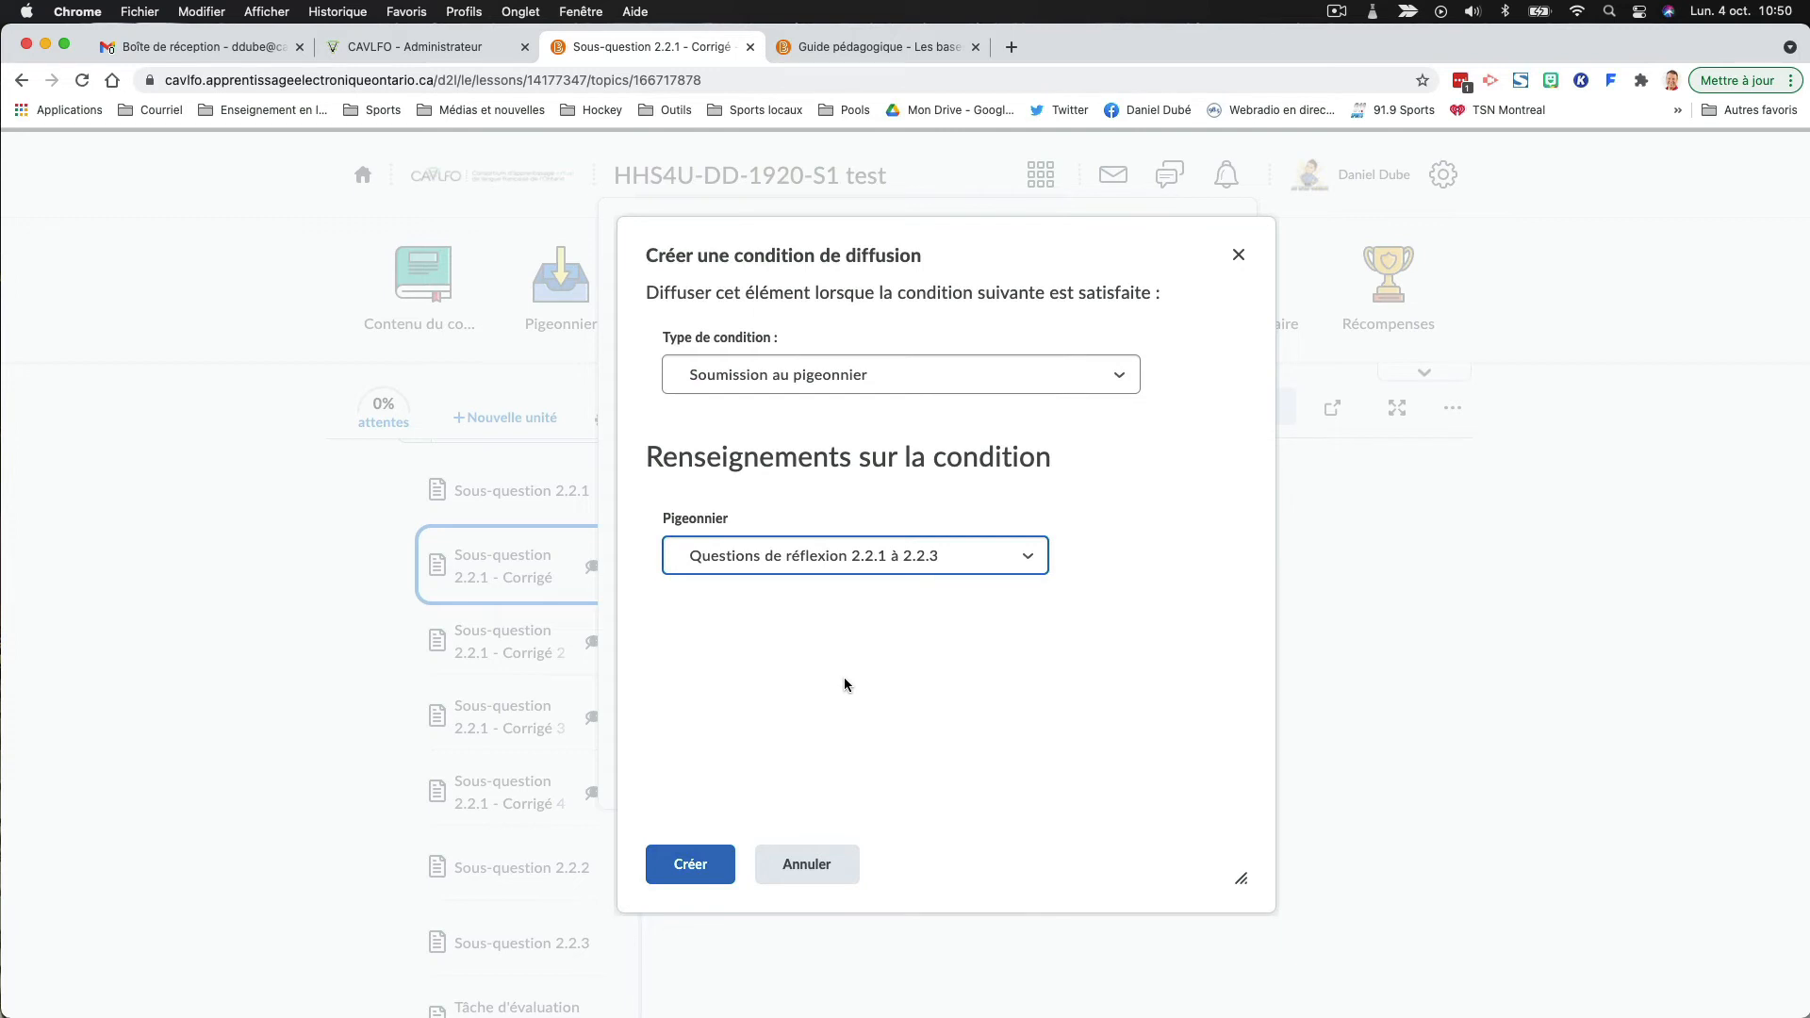
- Create the dropbox submission condition, save the release conditions, and make "Sous-question 2.2.1 - Corrigé" visible
click(695, 862)
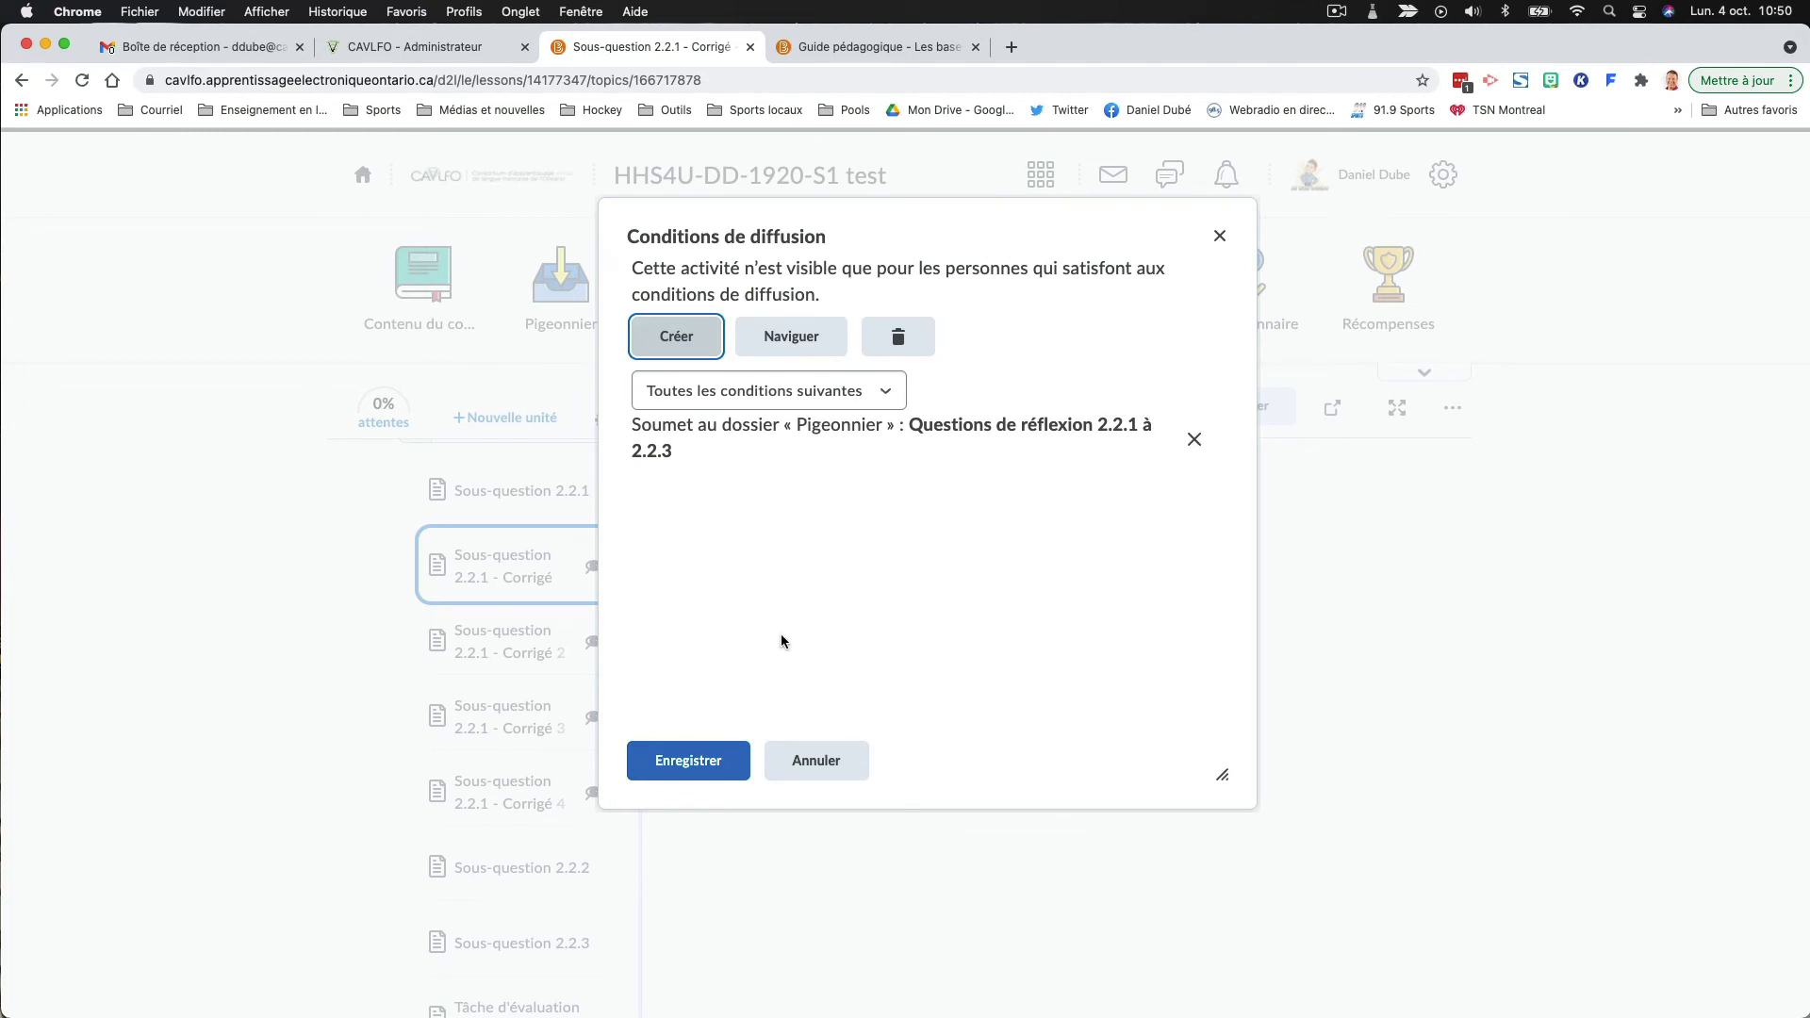
click(688, 760)
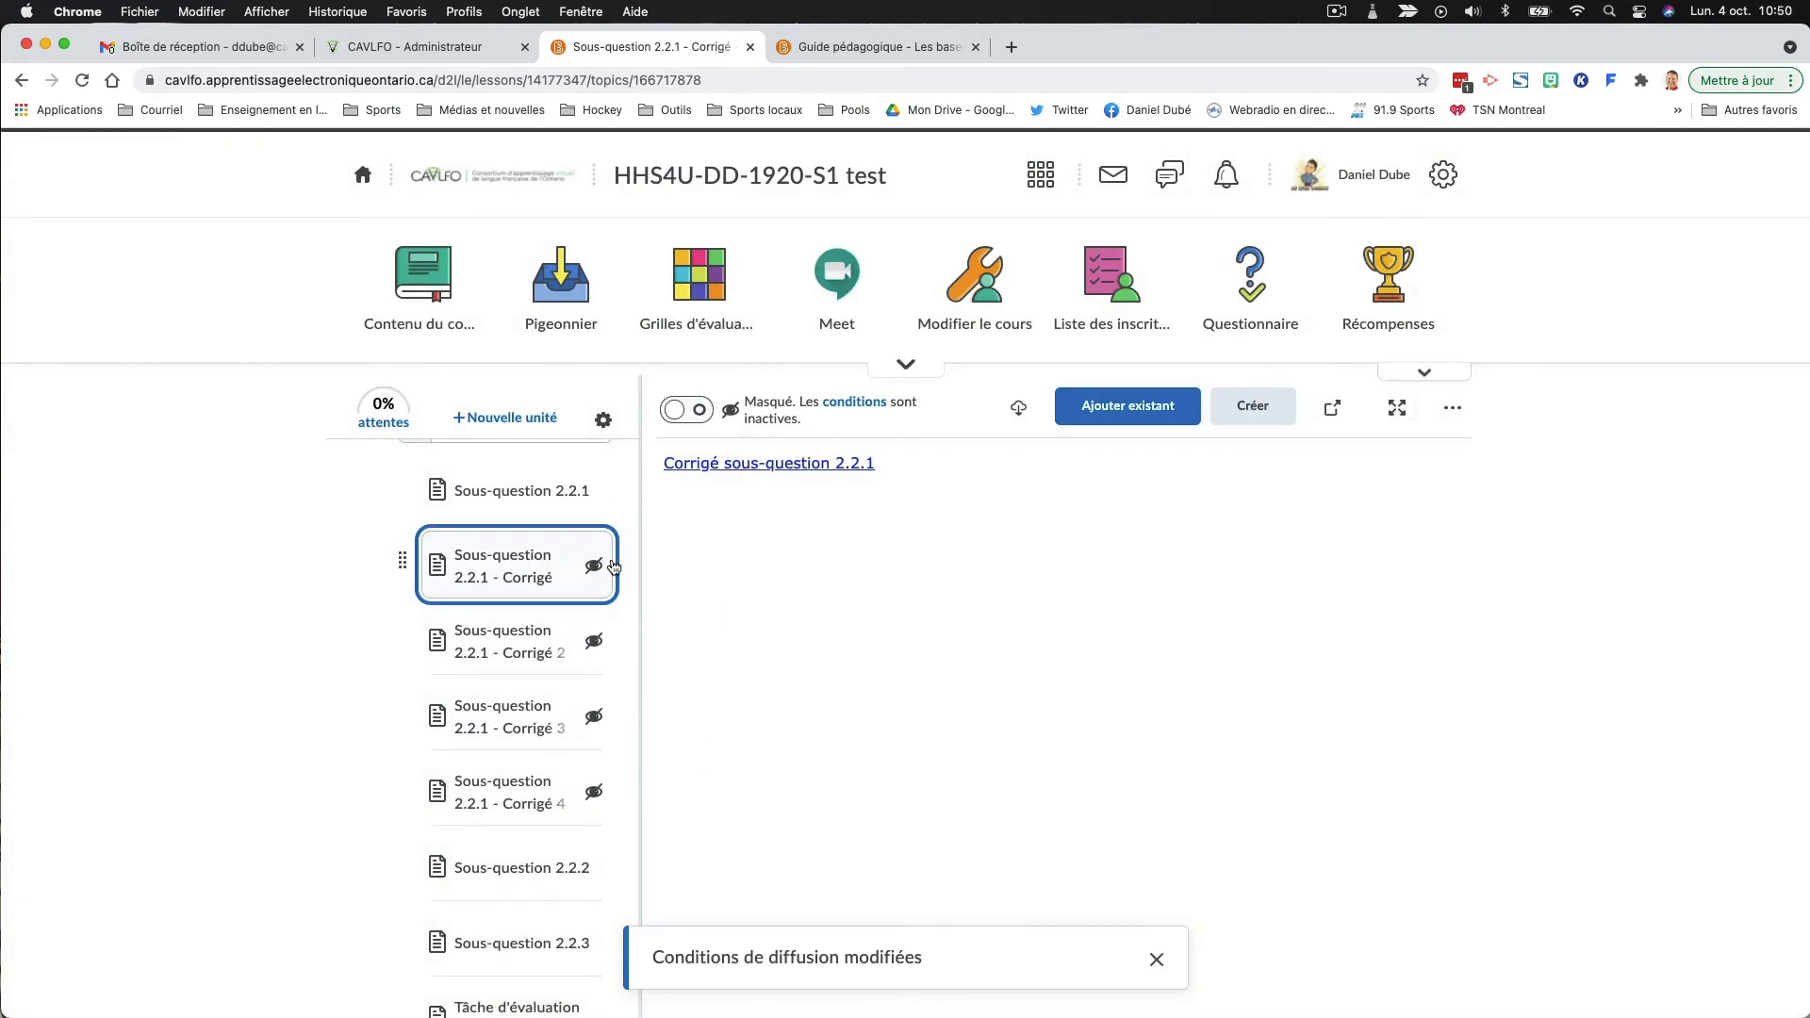
click(685, 408)
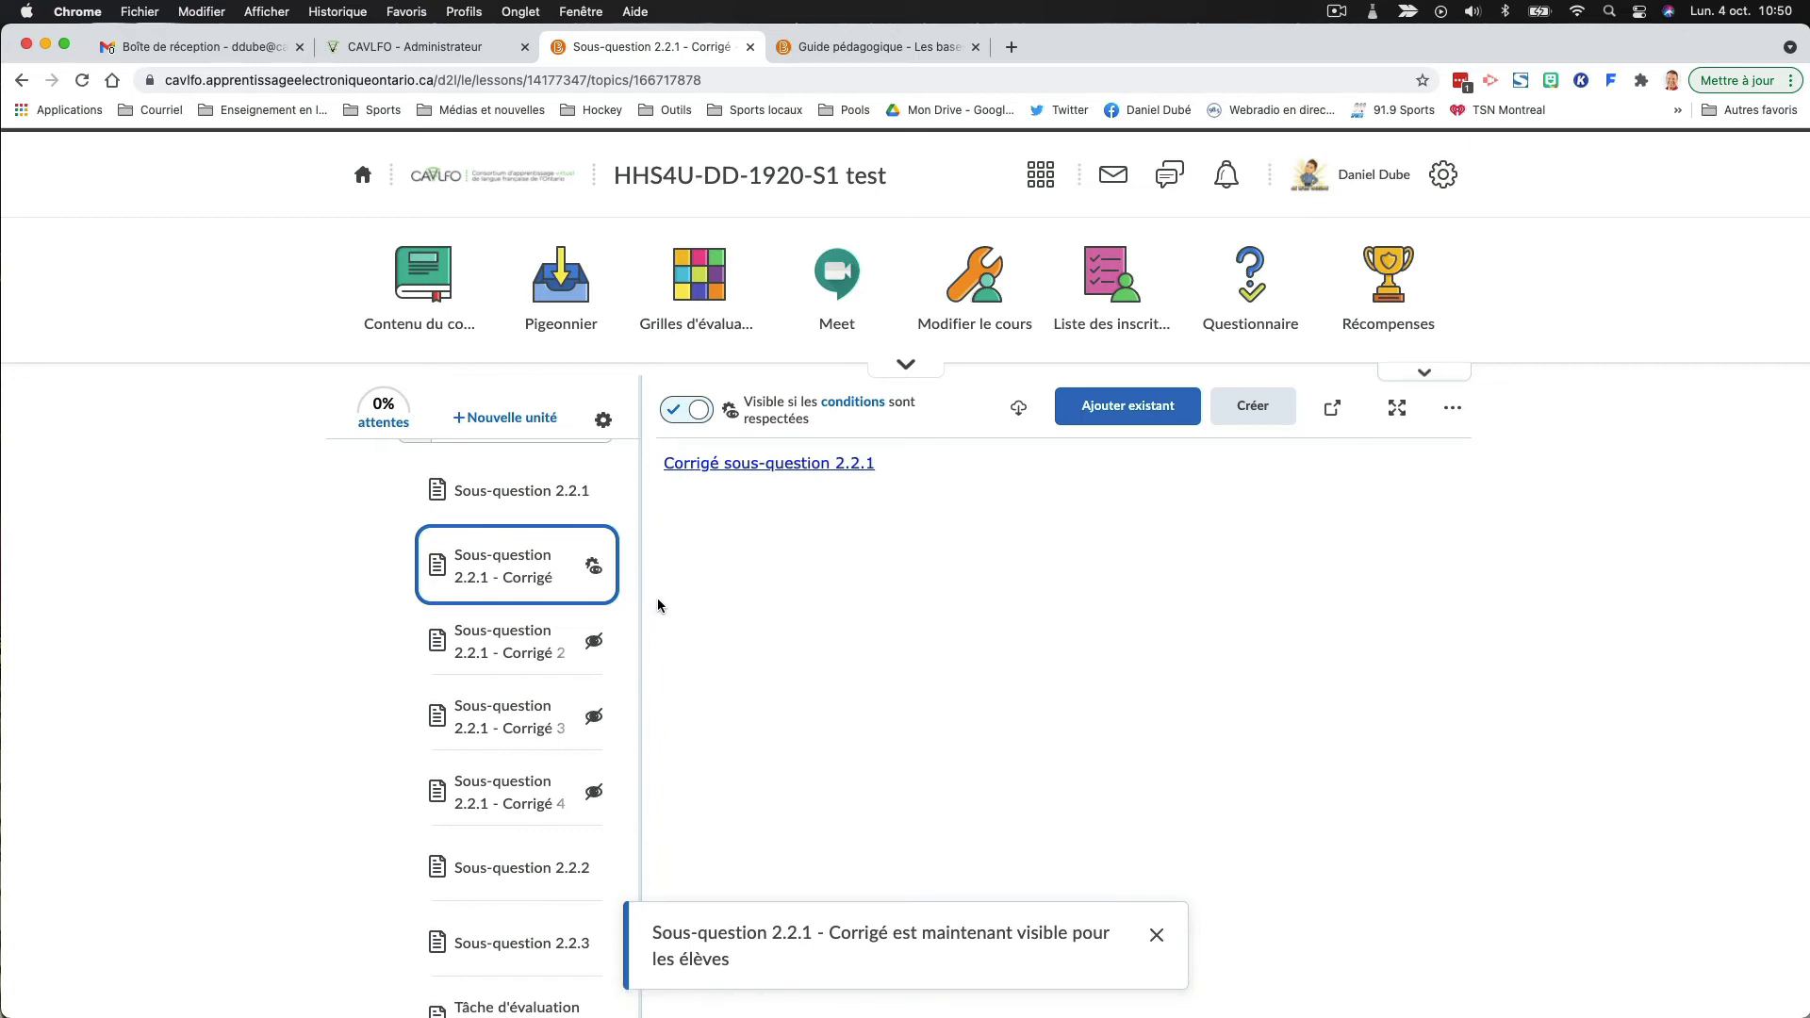
- Start a release condition for "Sous-question 2.2.1 - Corrigé 2" with the type "Recevoir de la rétroaction sur le dossier « Pigeonnier »"
click(564, 648)
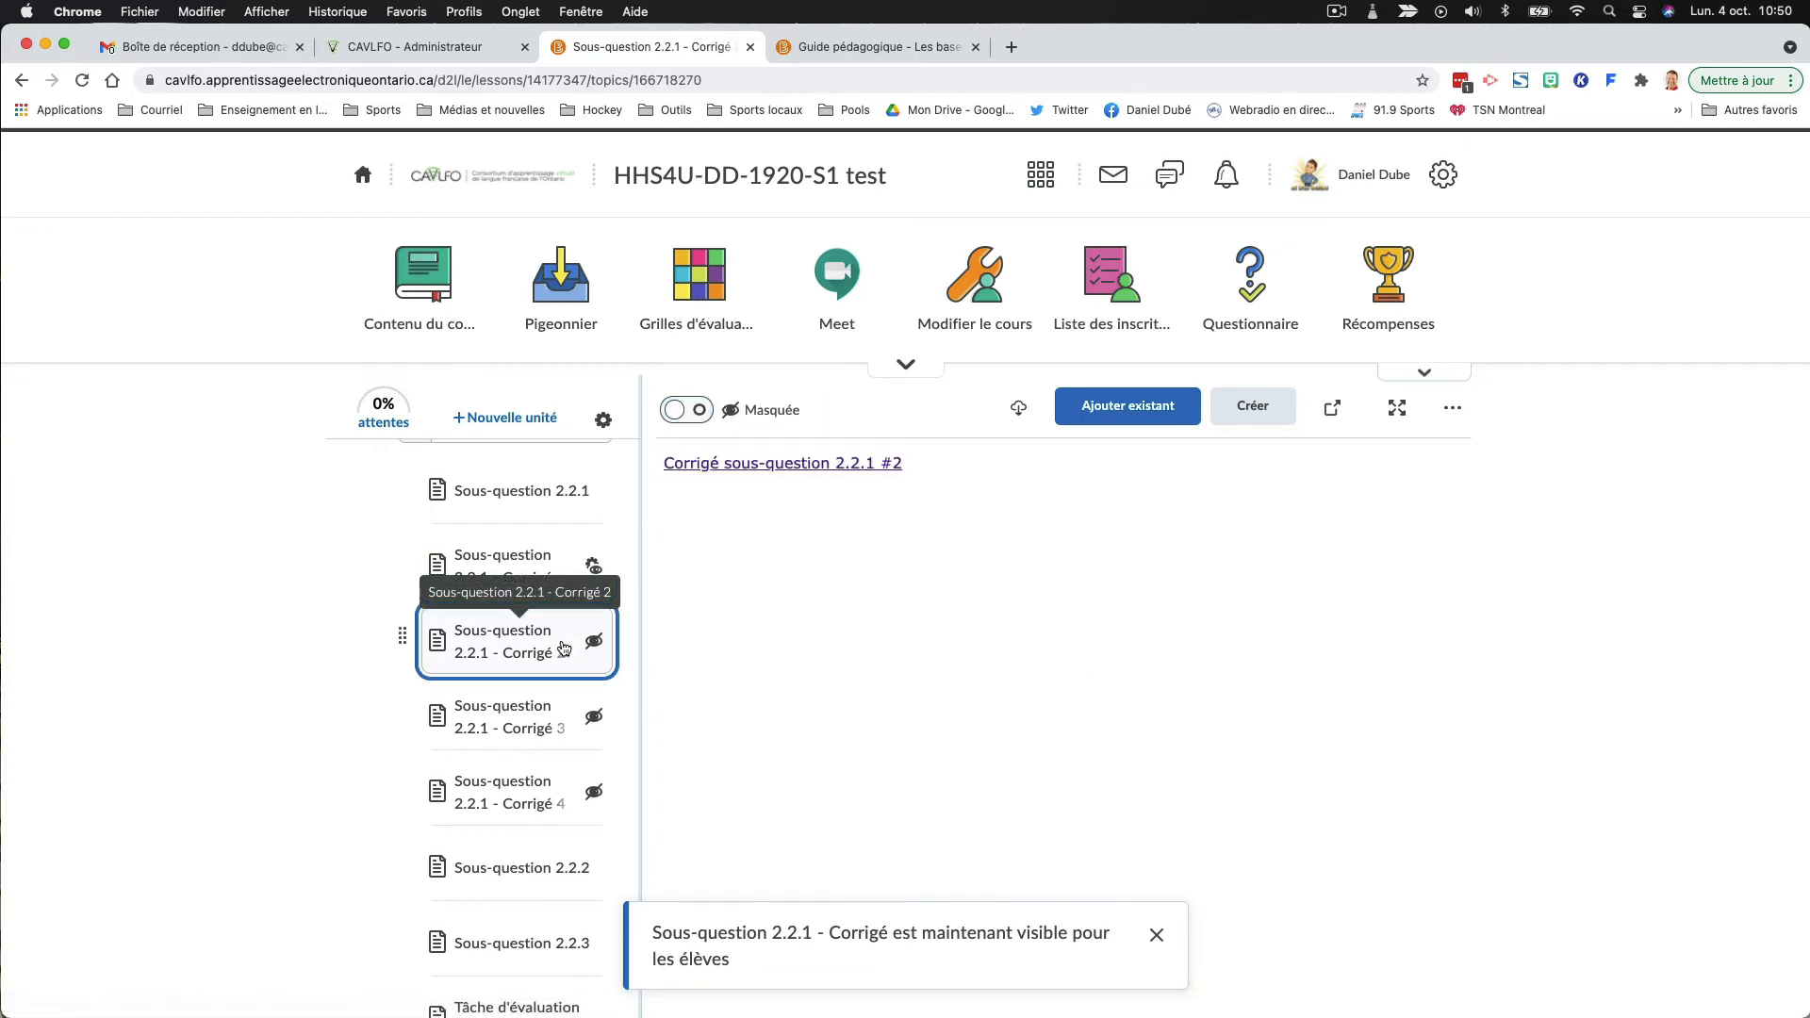
click(1452, 408)
click(1384, 553)
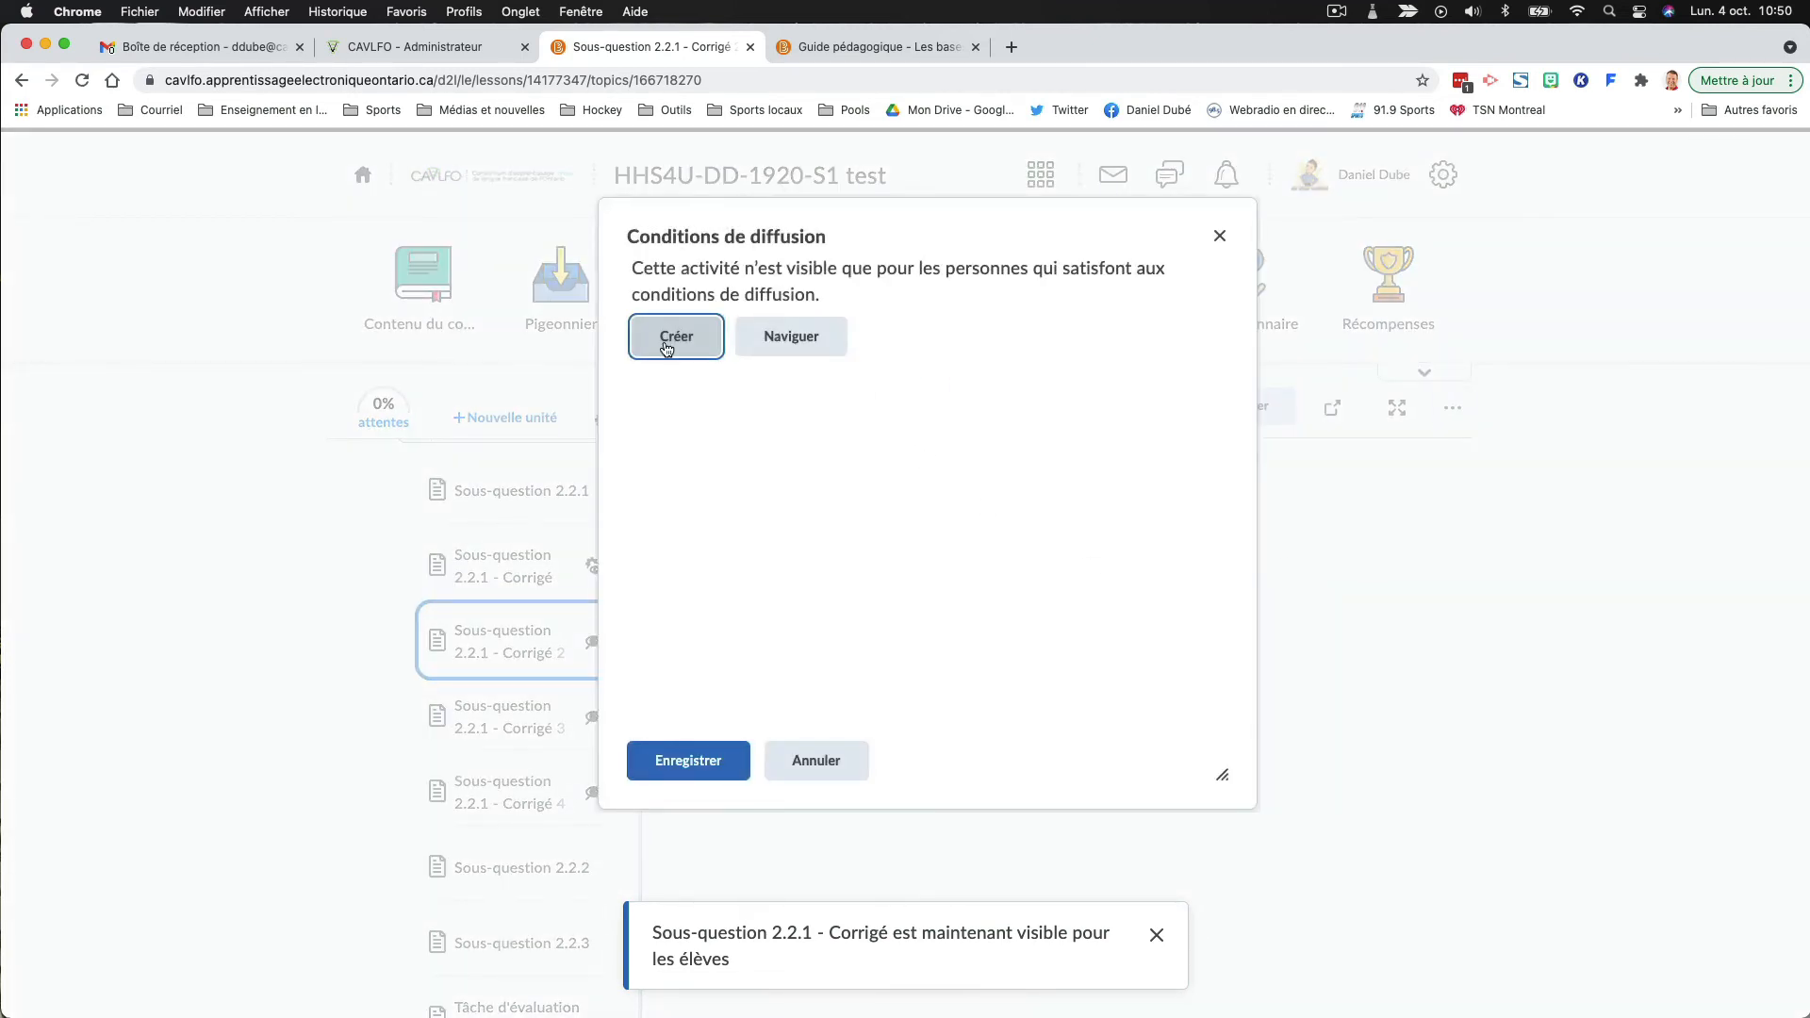
click(673, 338)
click(731, 380)
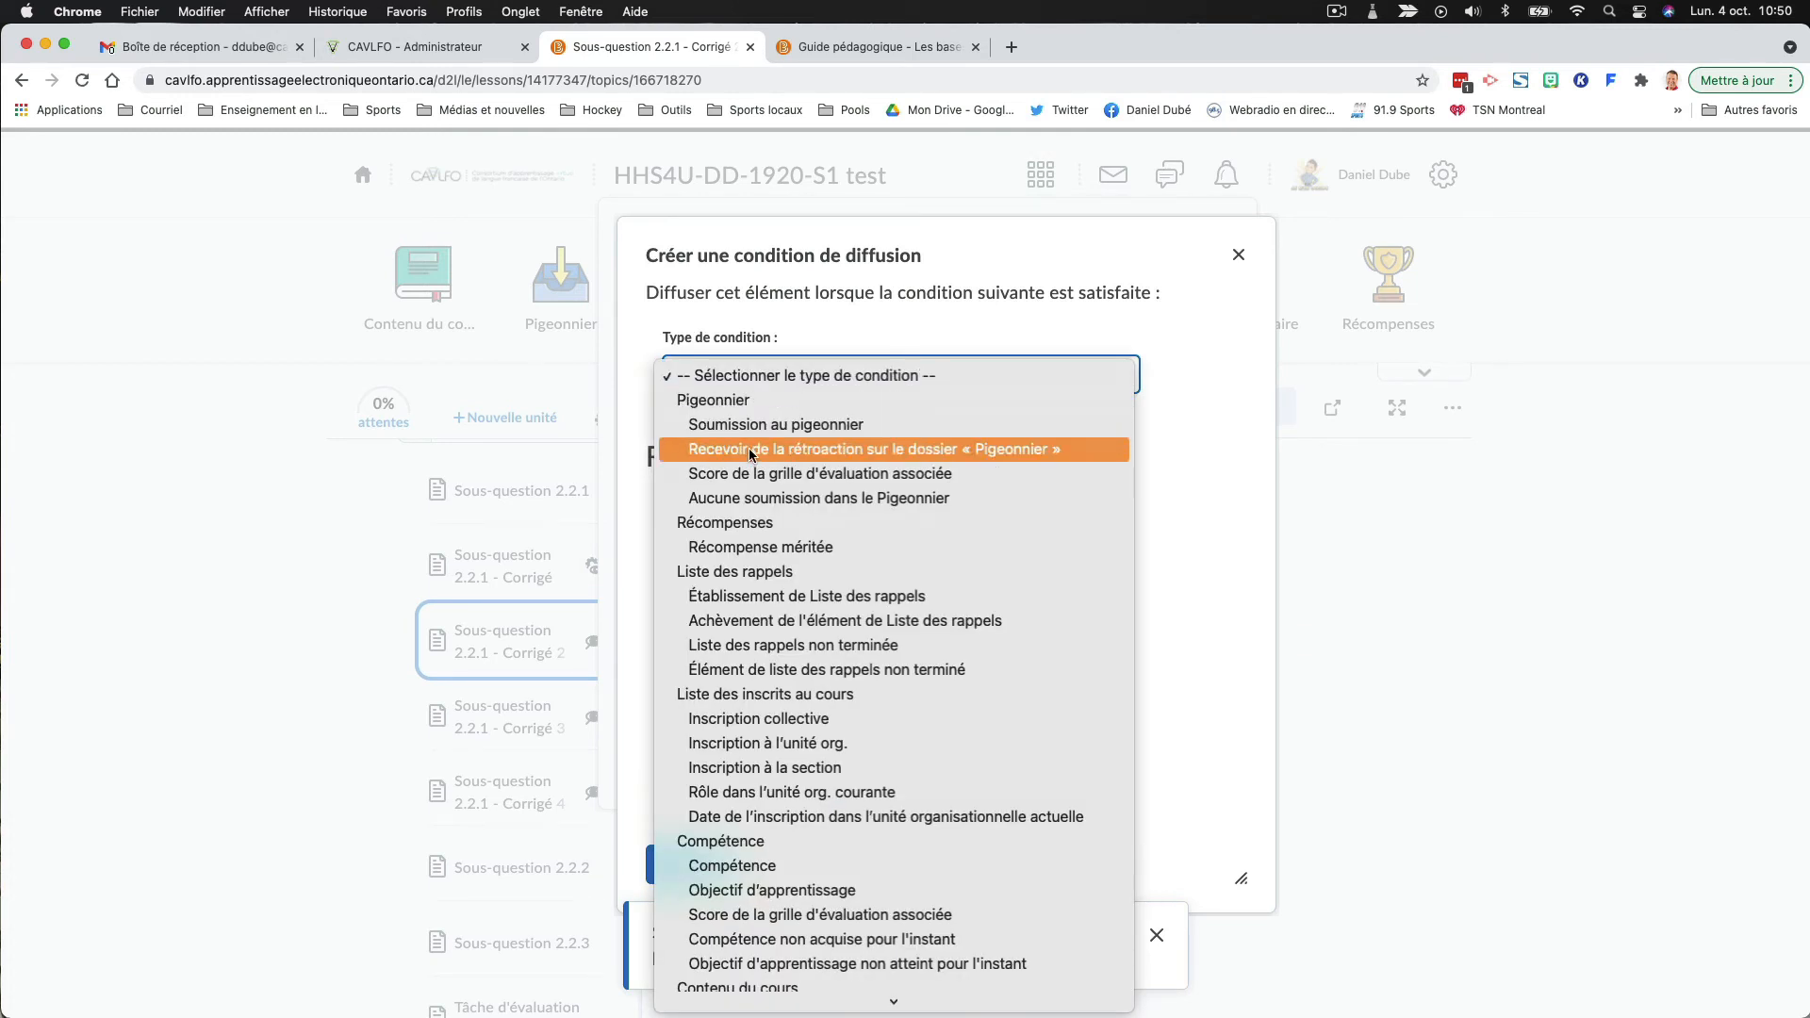
click(751, 451)
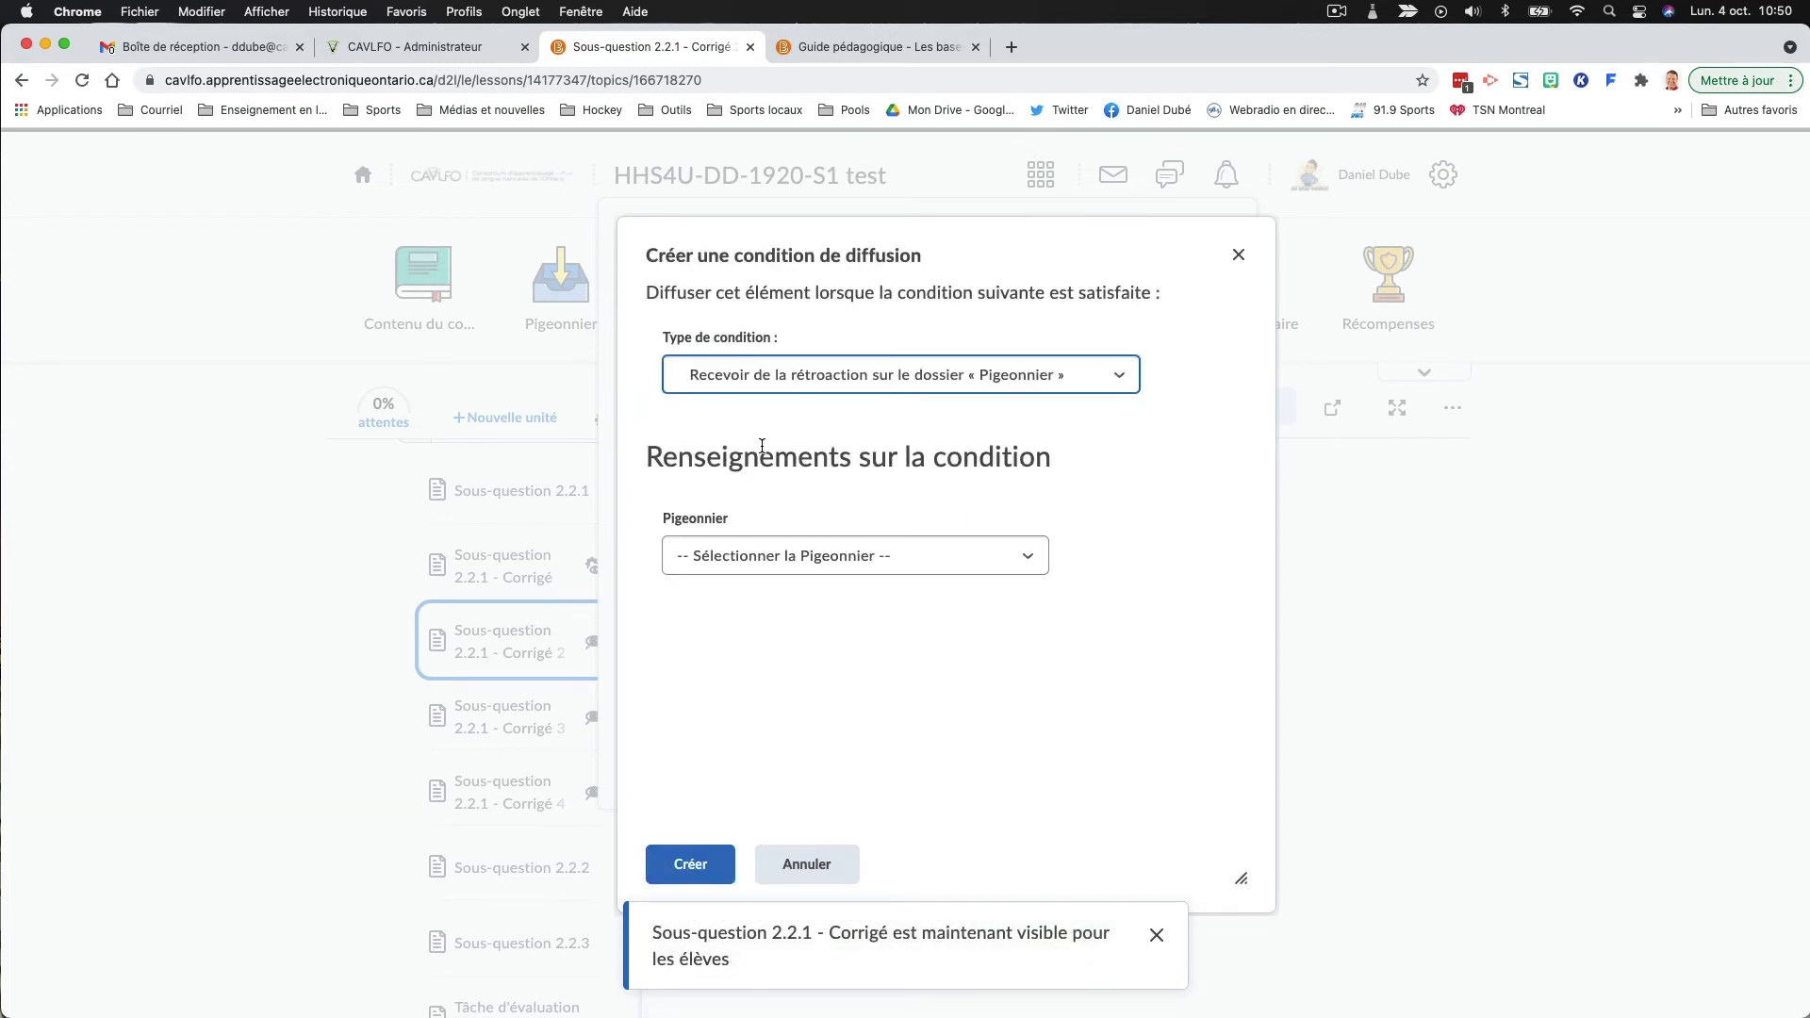
- Set the condition's dropbox to "Tâche d'évaluation formative 2.2", create the condition and save the release conditions
click(851, 556)
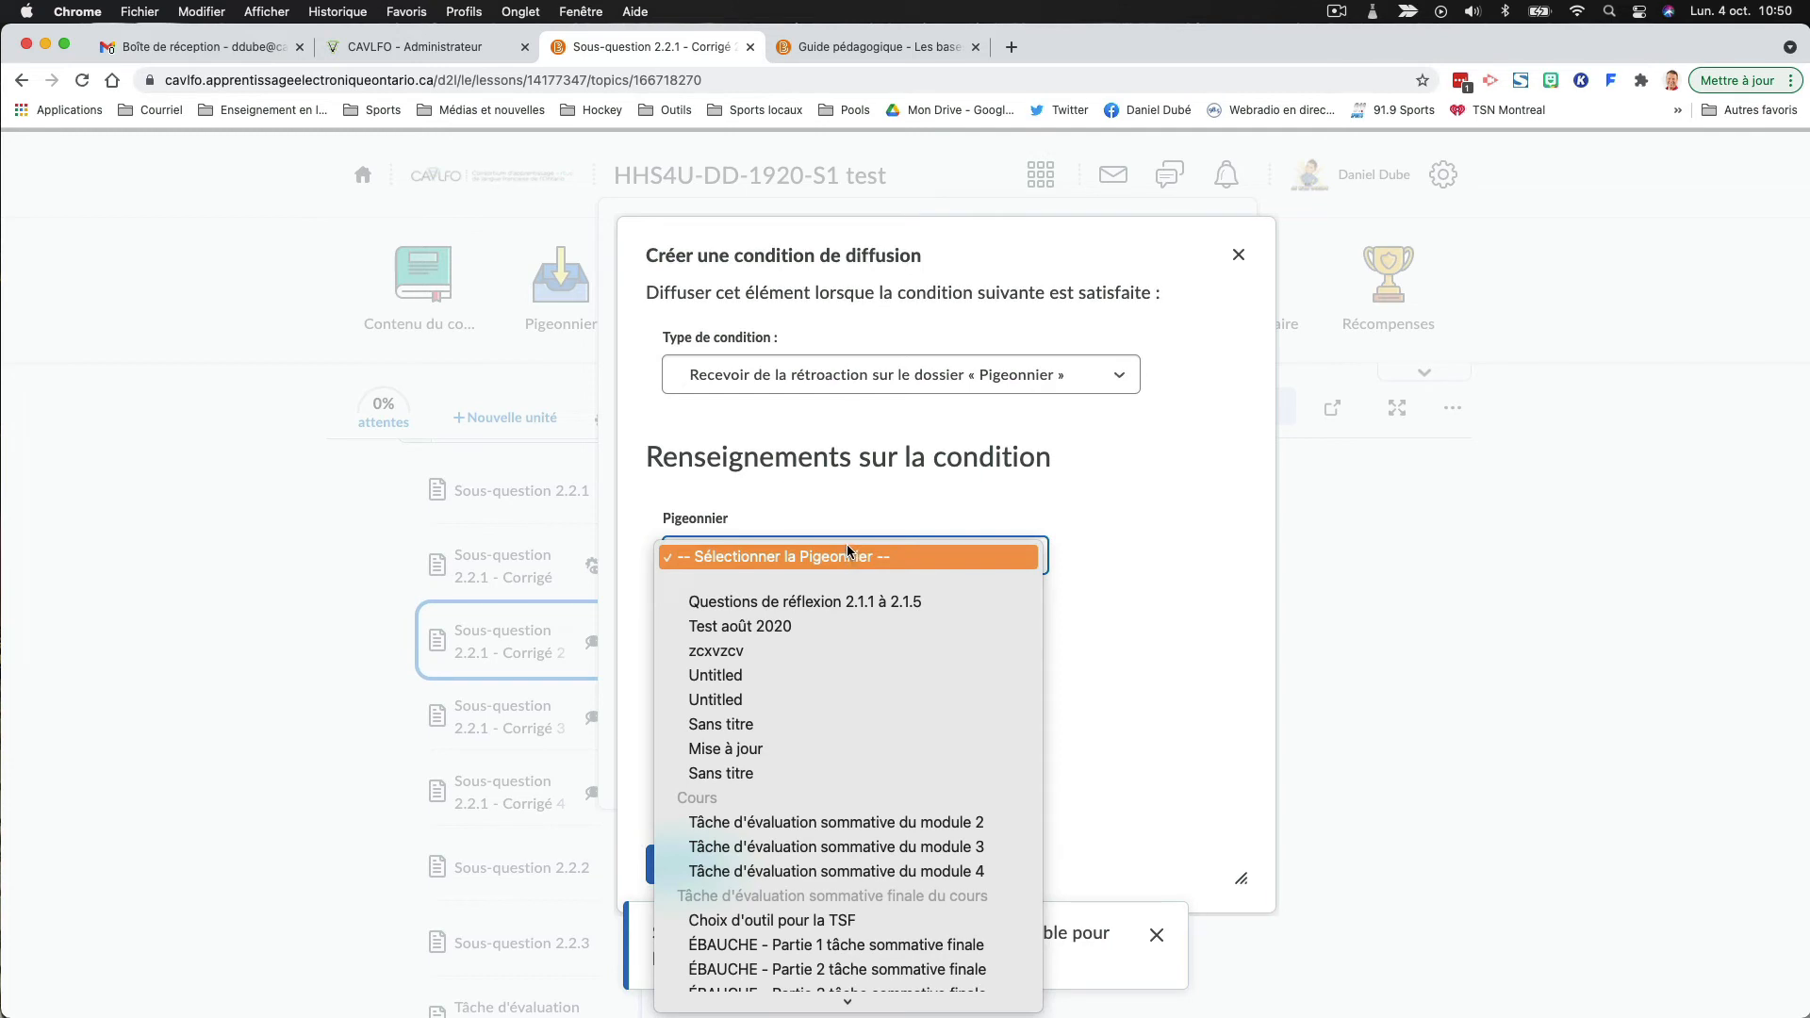
scroll(846, 545, down, 5)
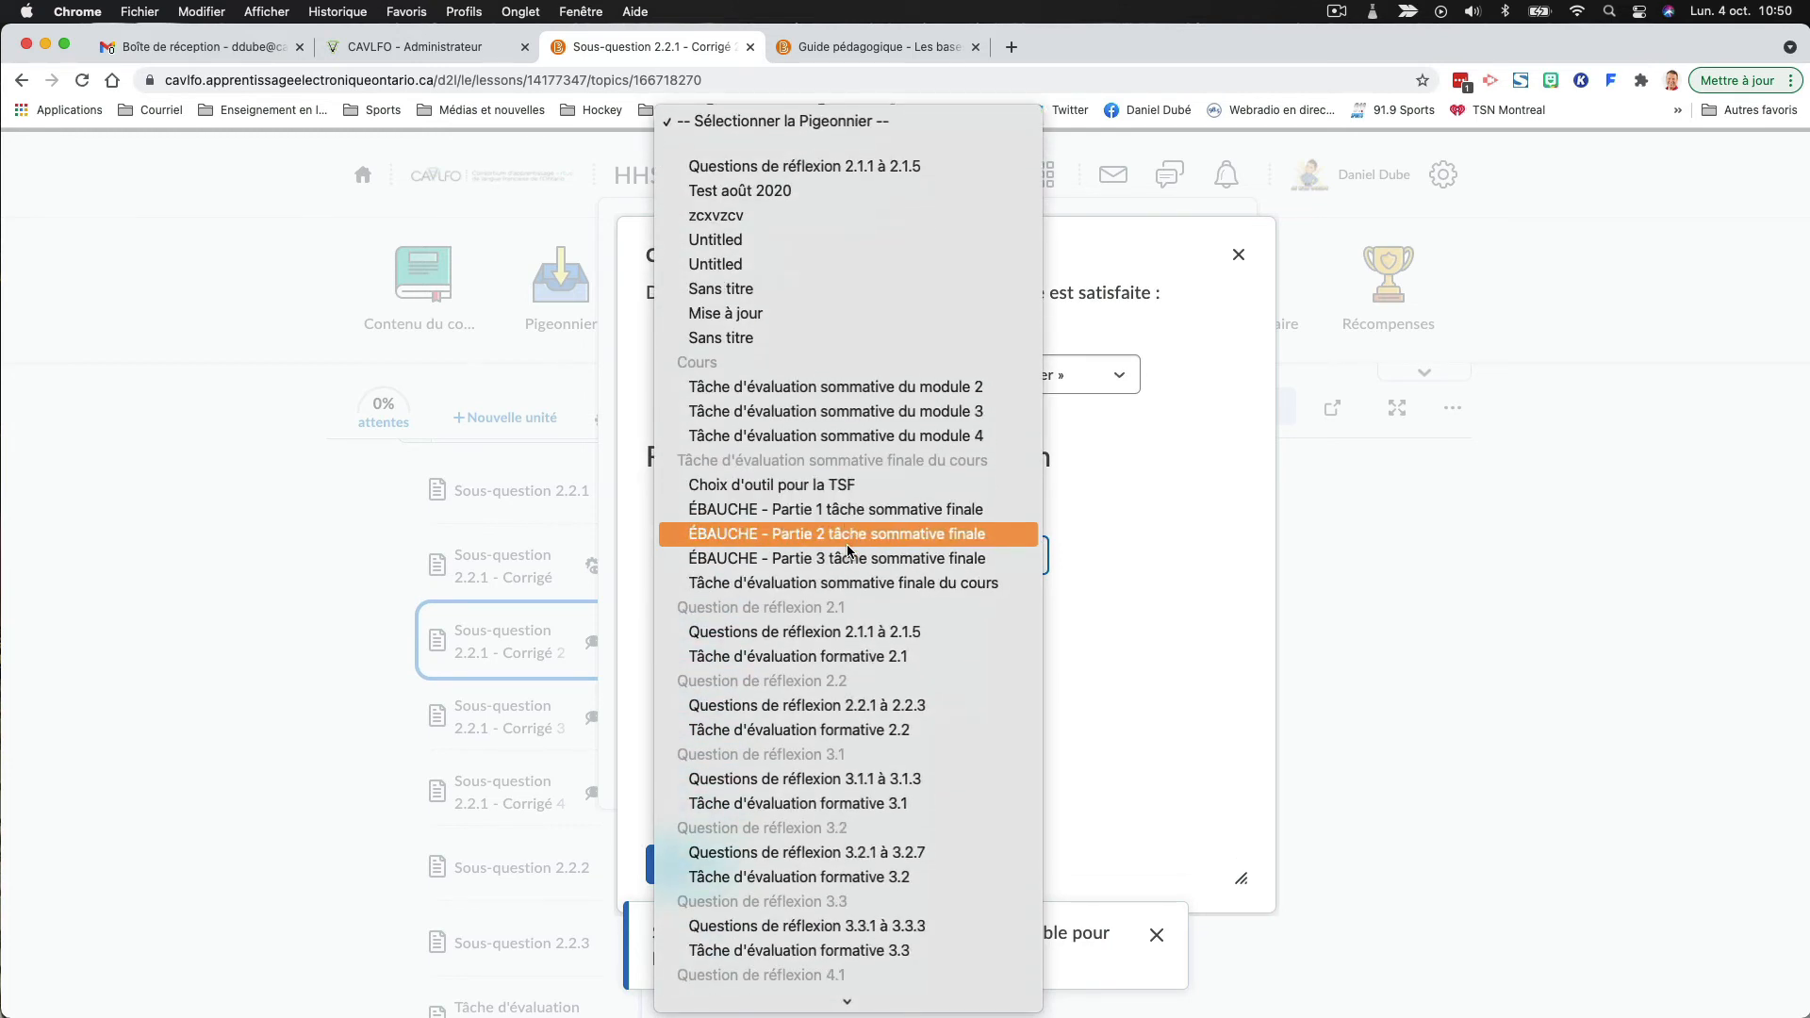
scroll(847, 548, down, 1)
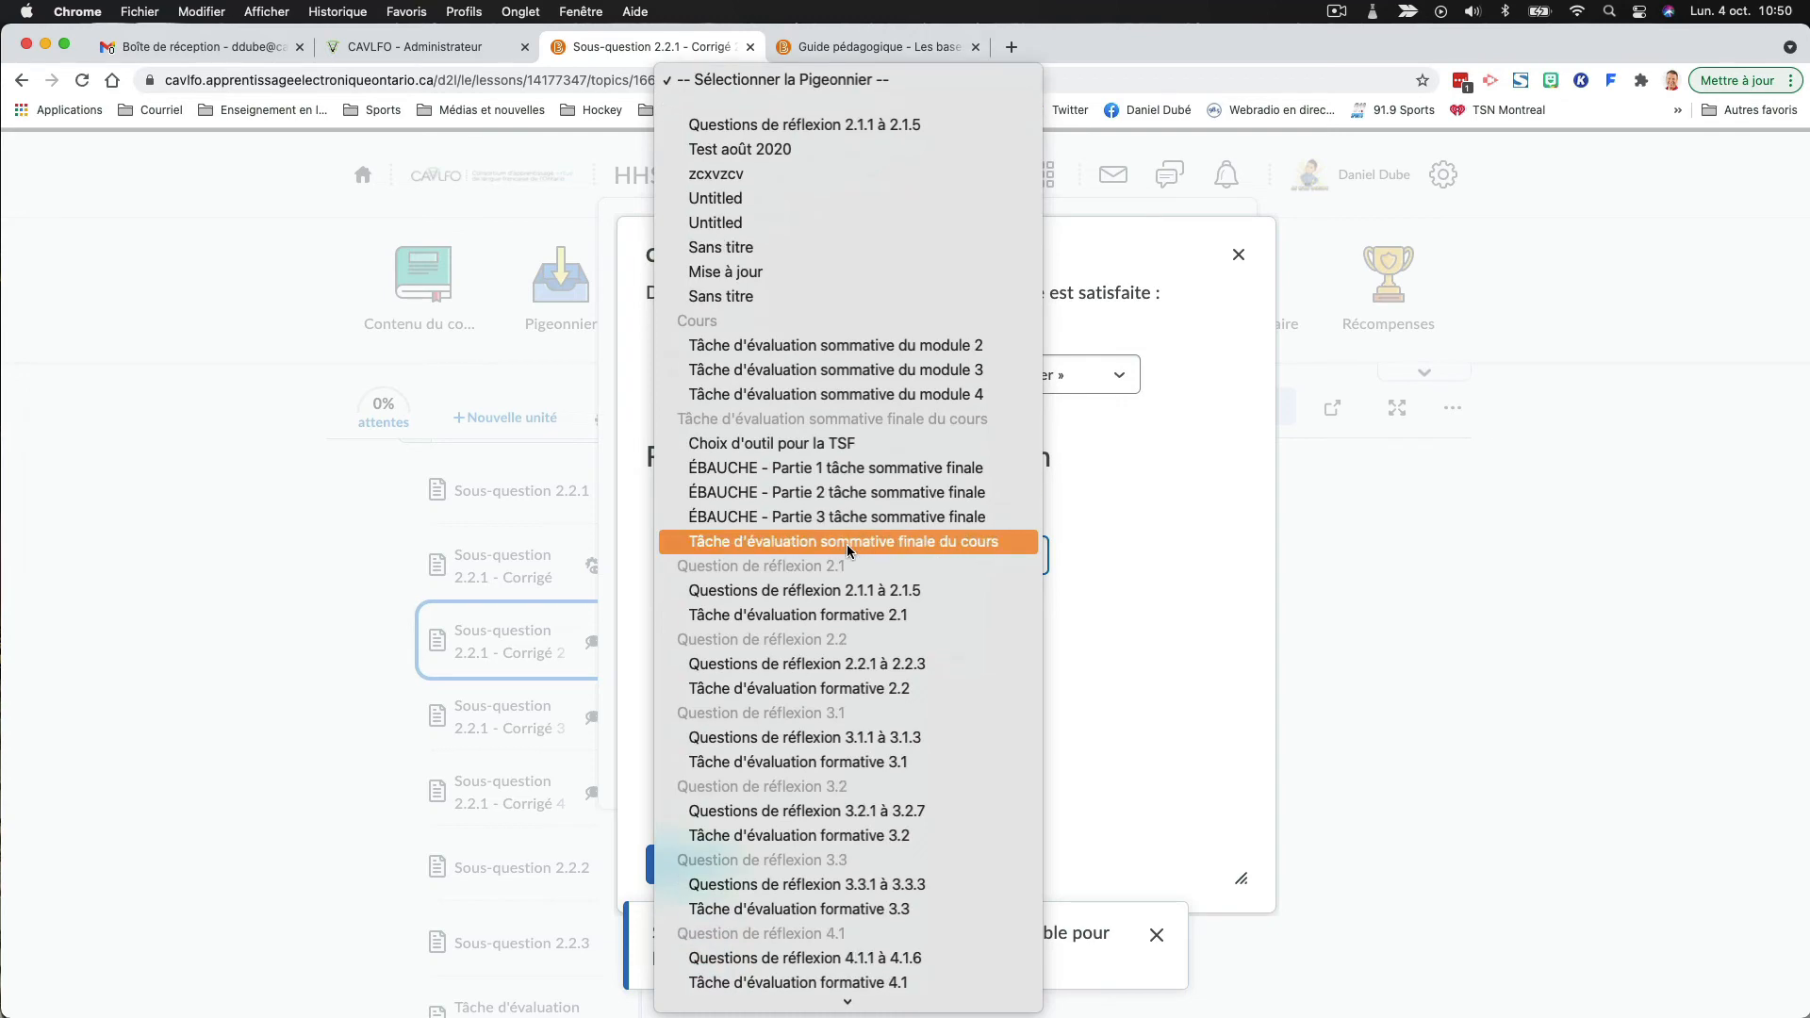
click(835, 692)
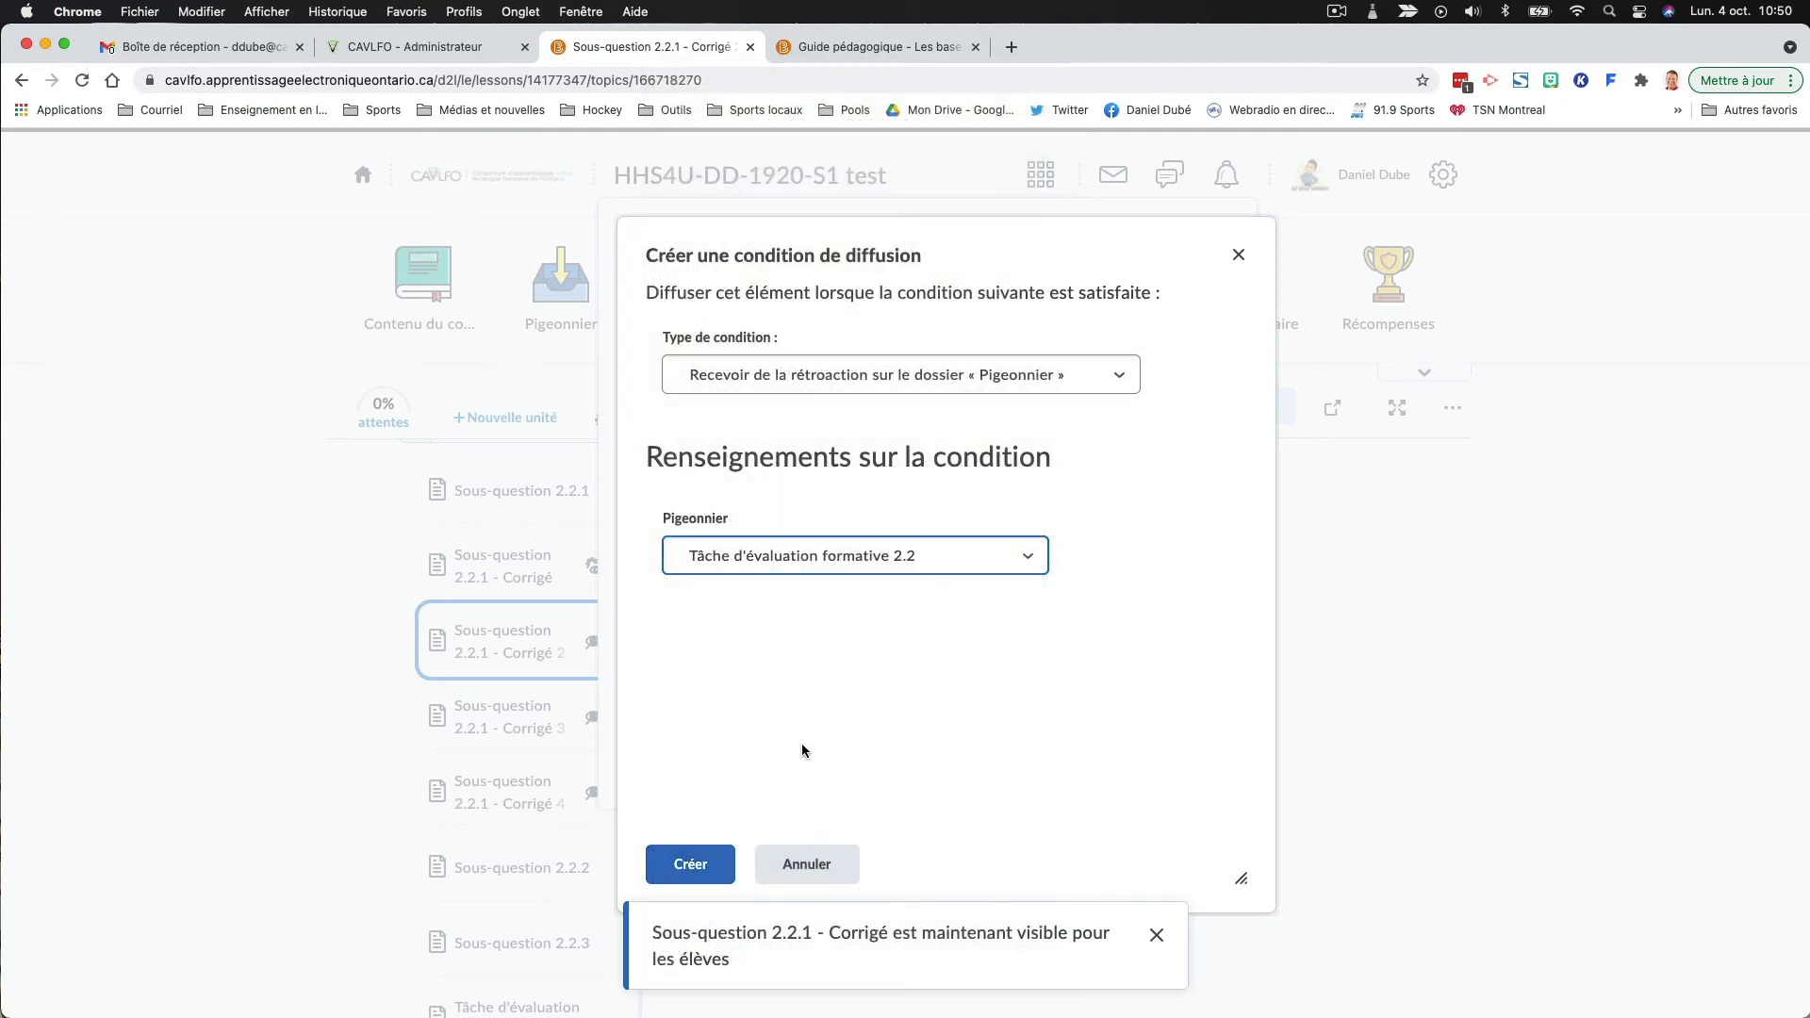
click(701, 869)
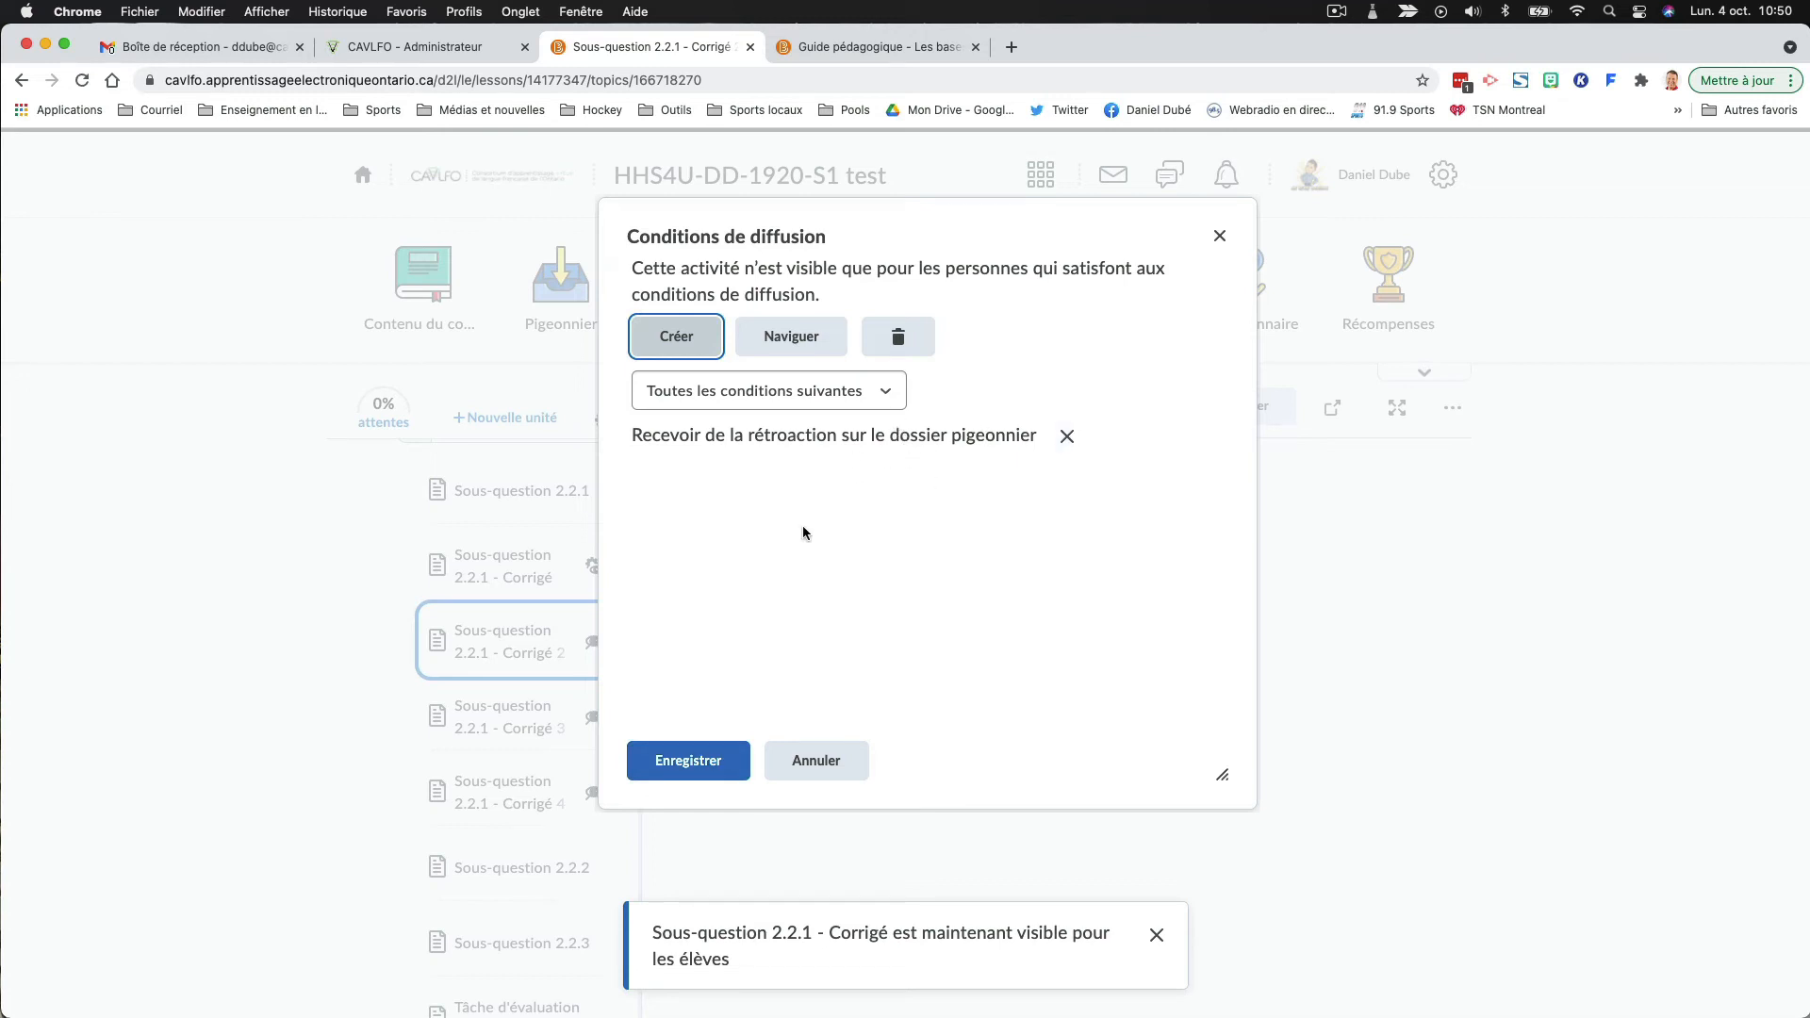
click(702, 761)
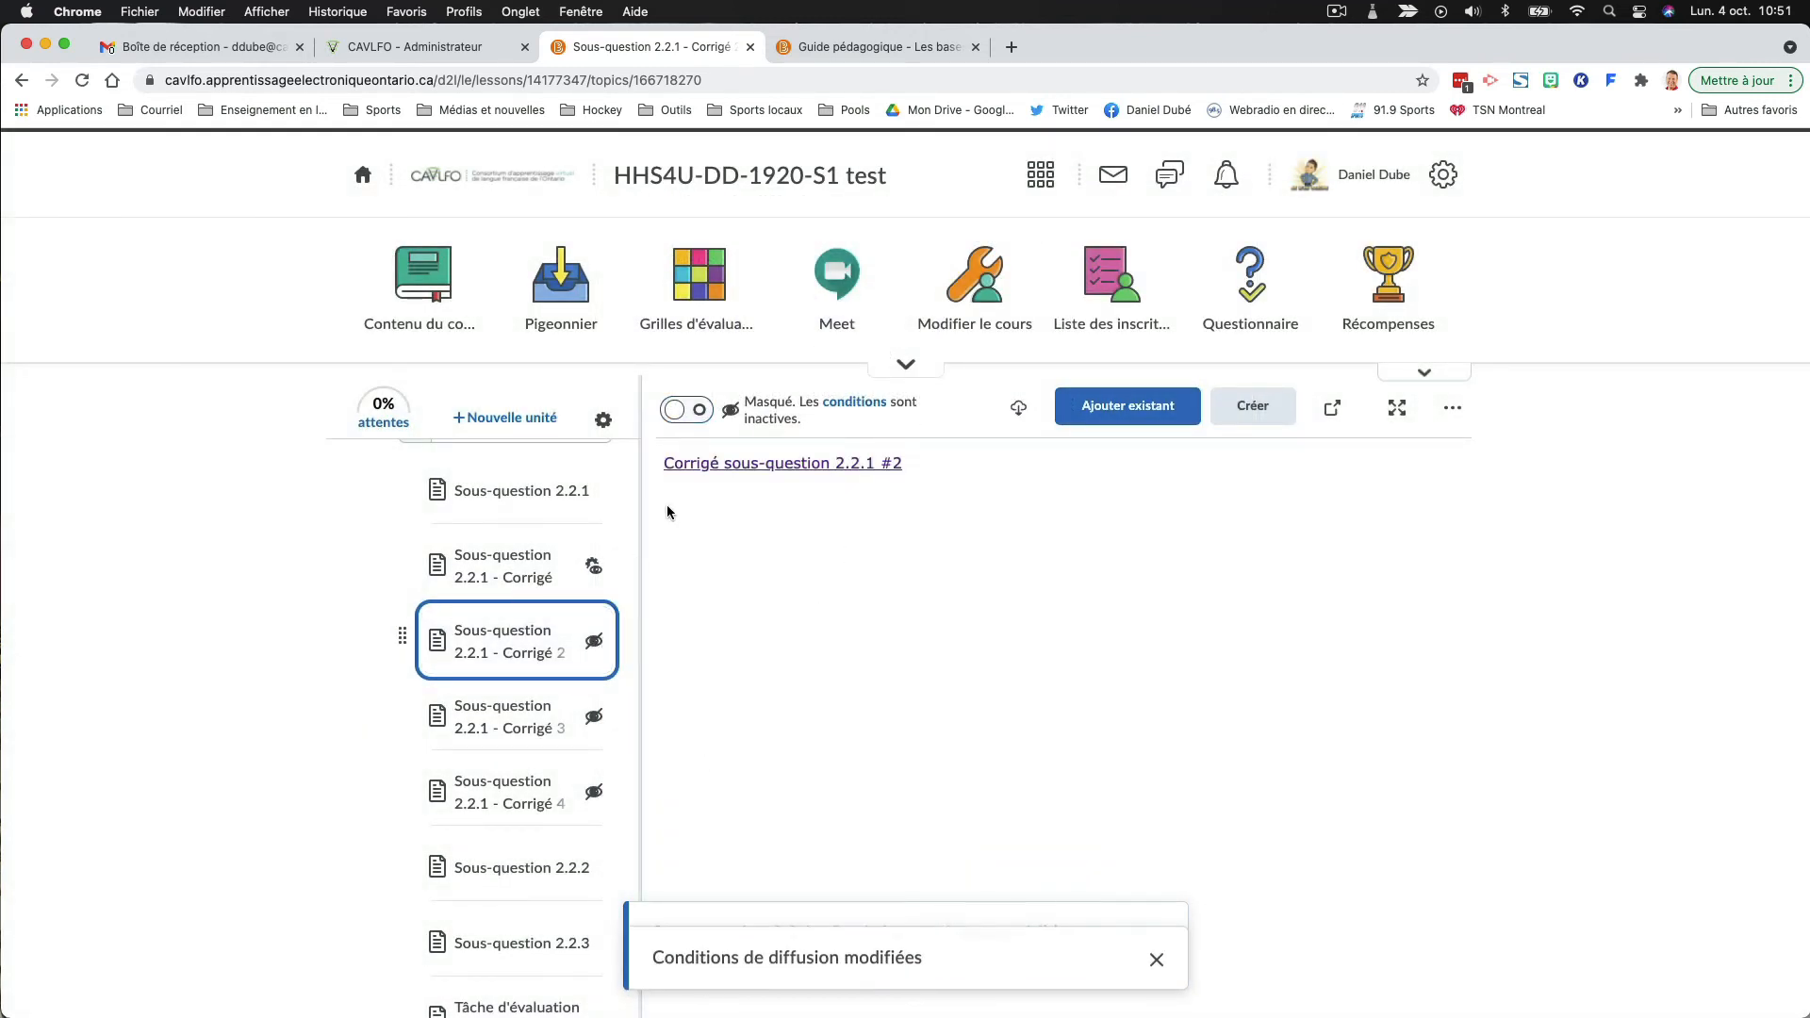
- Make "Sous-question 2.2.1 - Corrigé 2" visible and review its release conditions without editing them
click(685, 411)
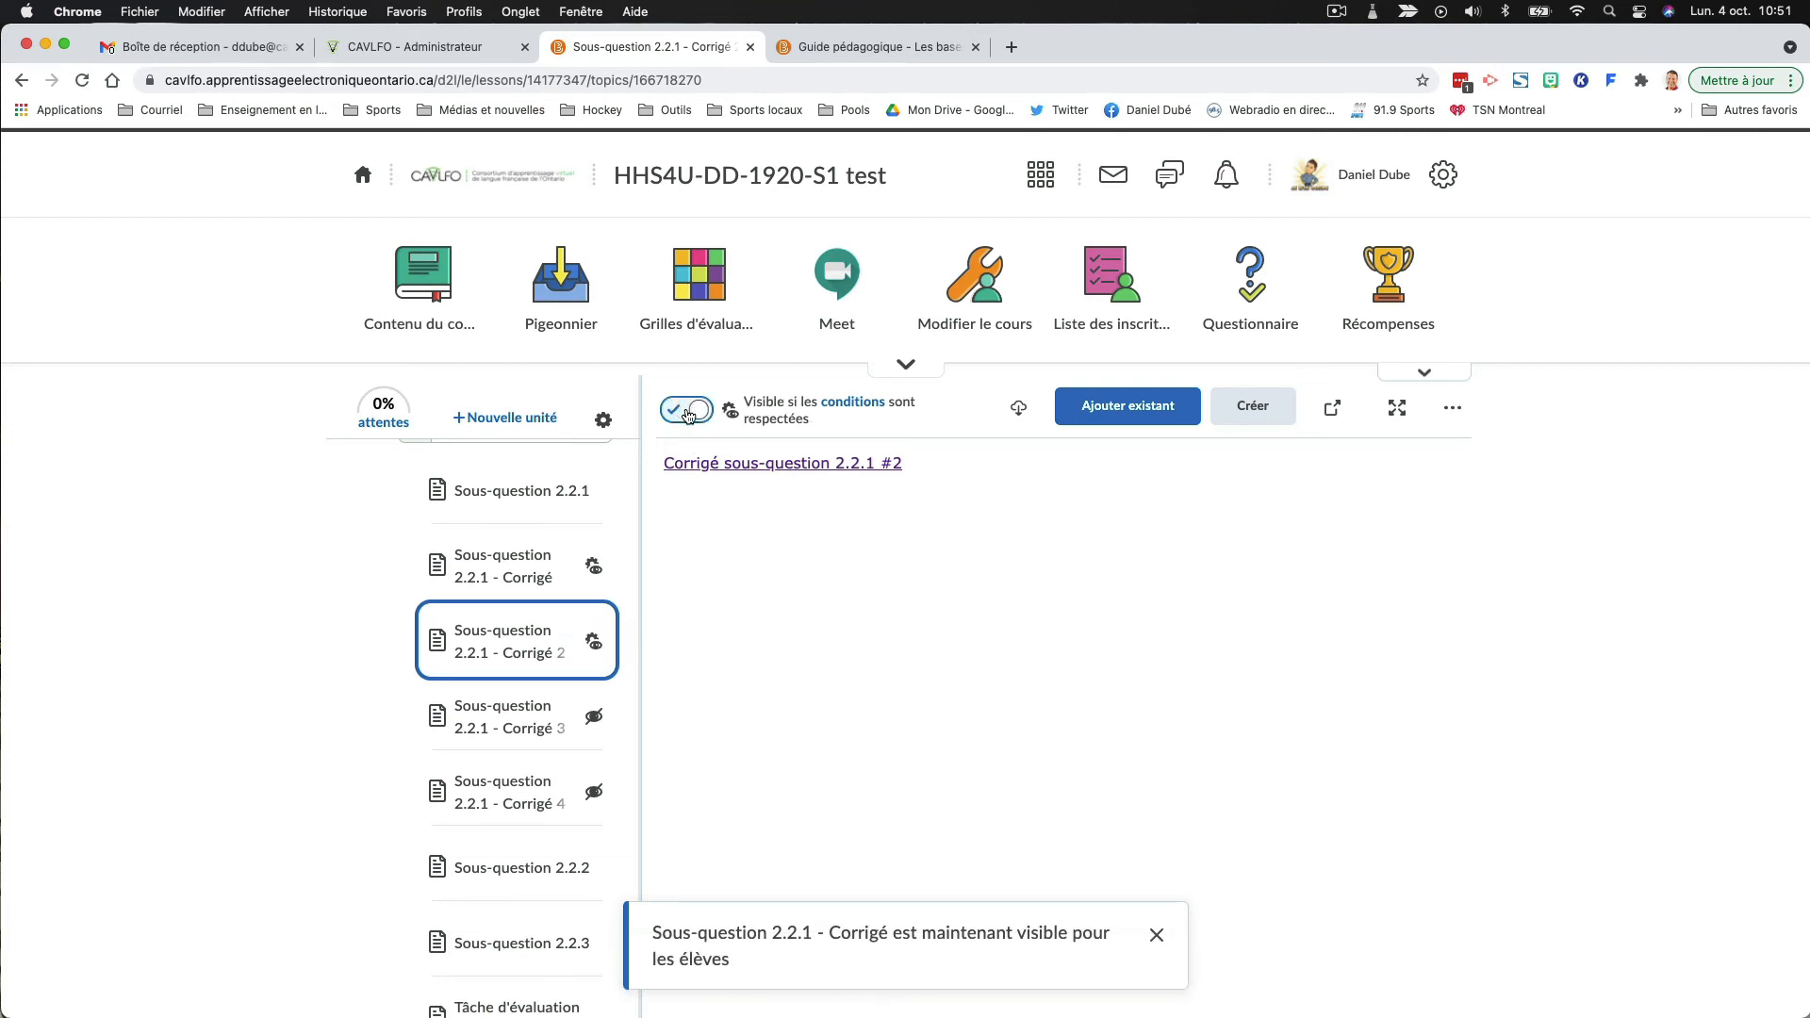
click(854, 402)
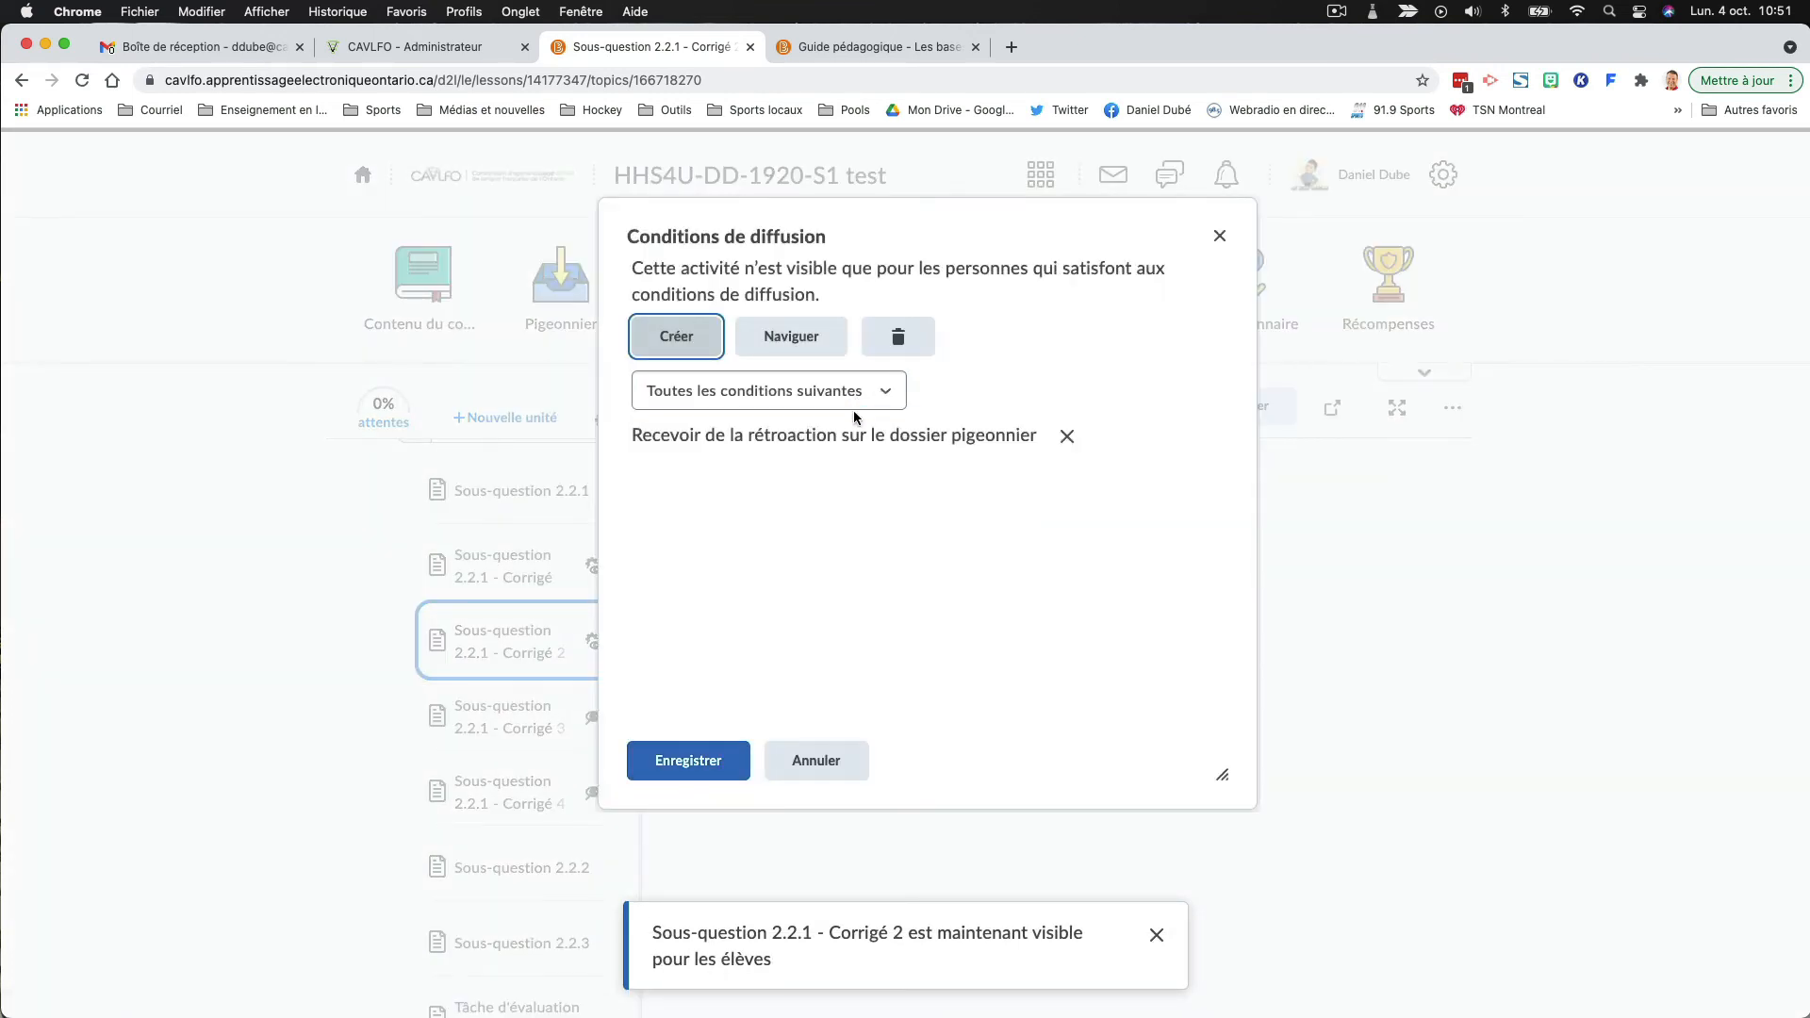
click(815, 760)
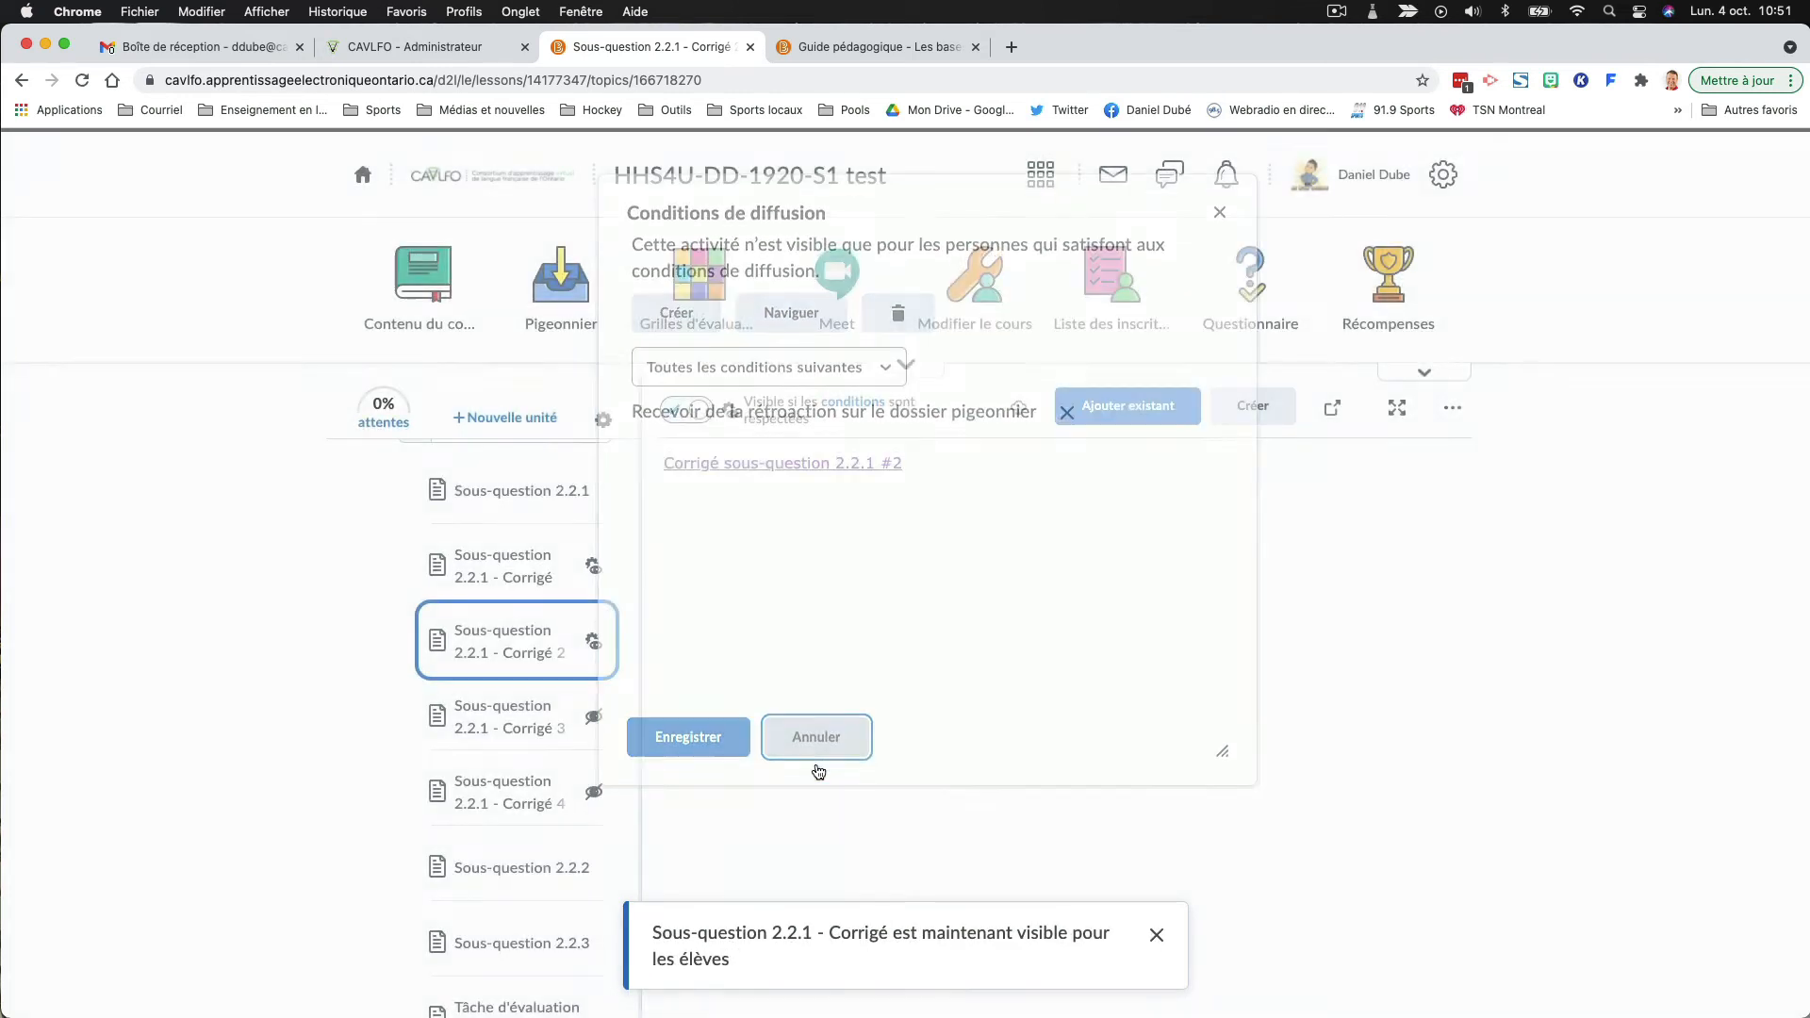
- Make "Sous-question 2.2.1 - Corrigé 3" visible and start creating a release condition for it
click(500, 716)
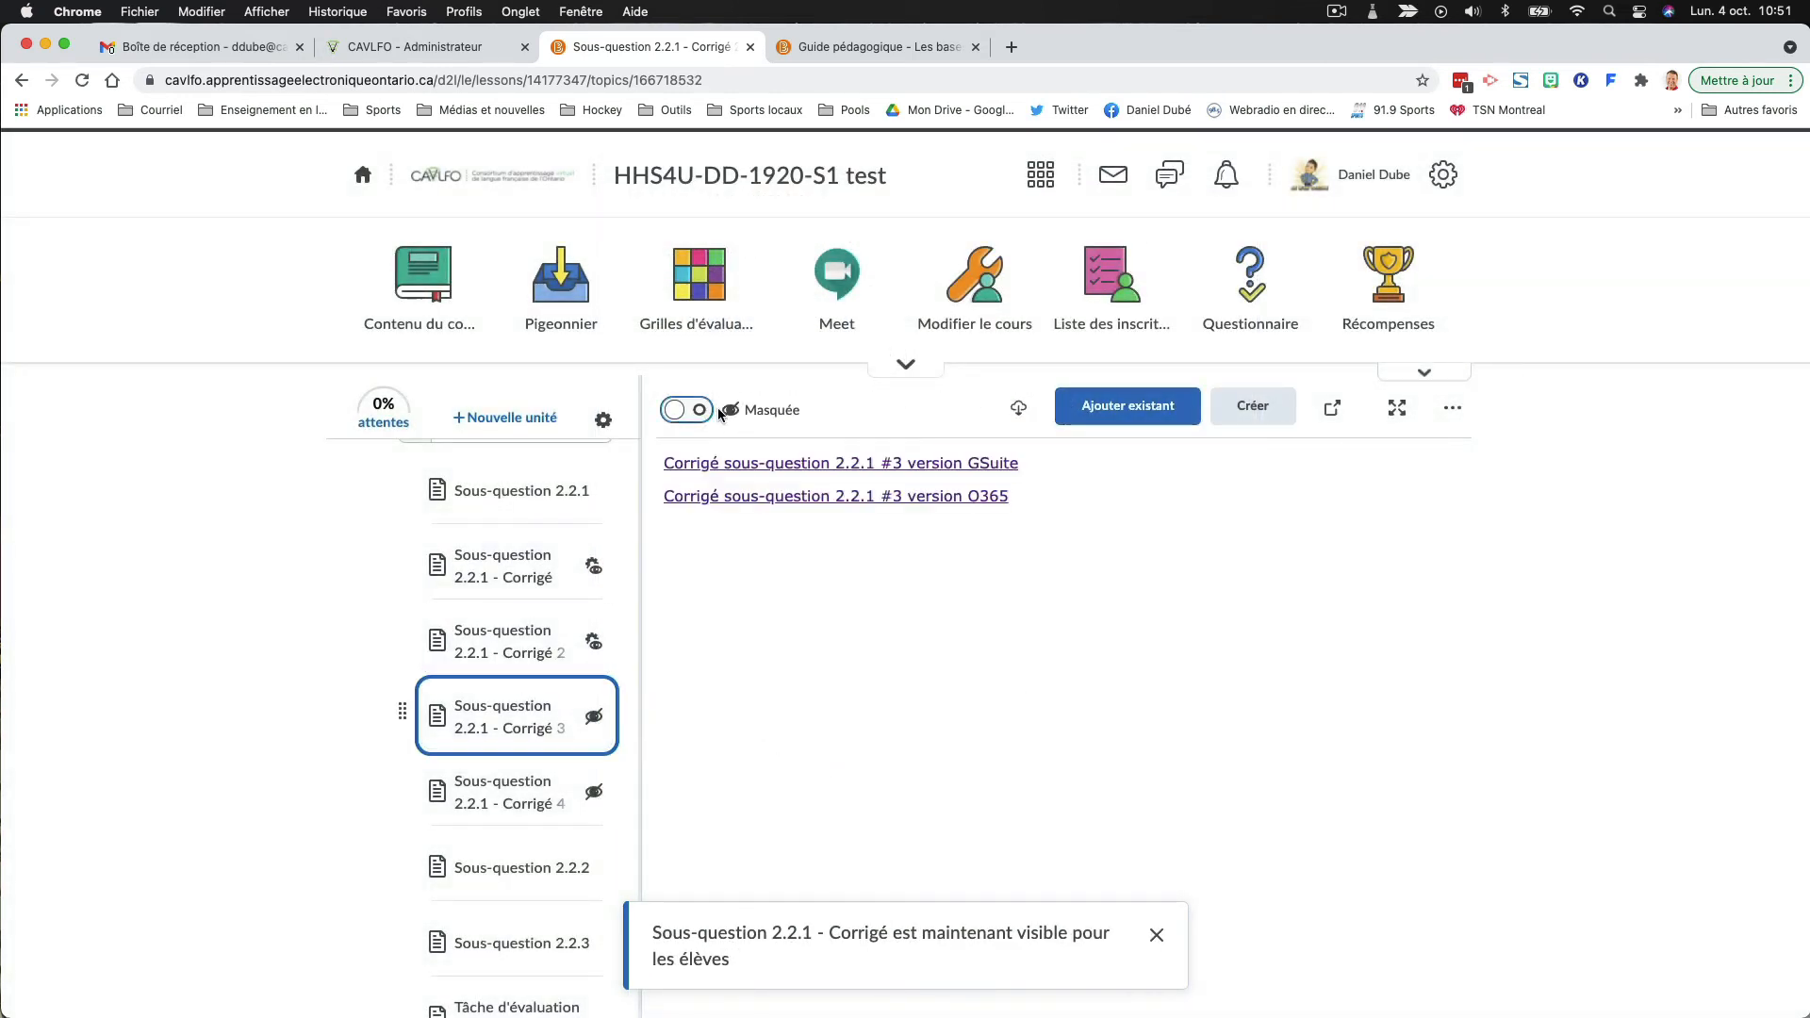
click(686, 411)
click(1452, 408)
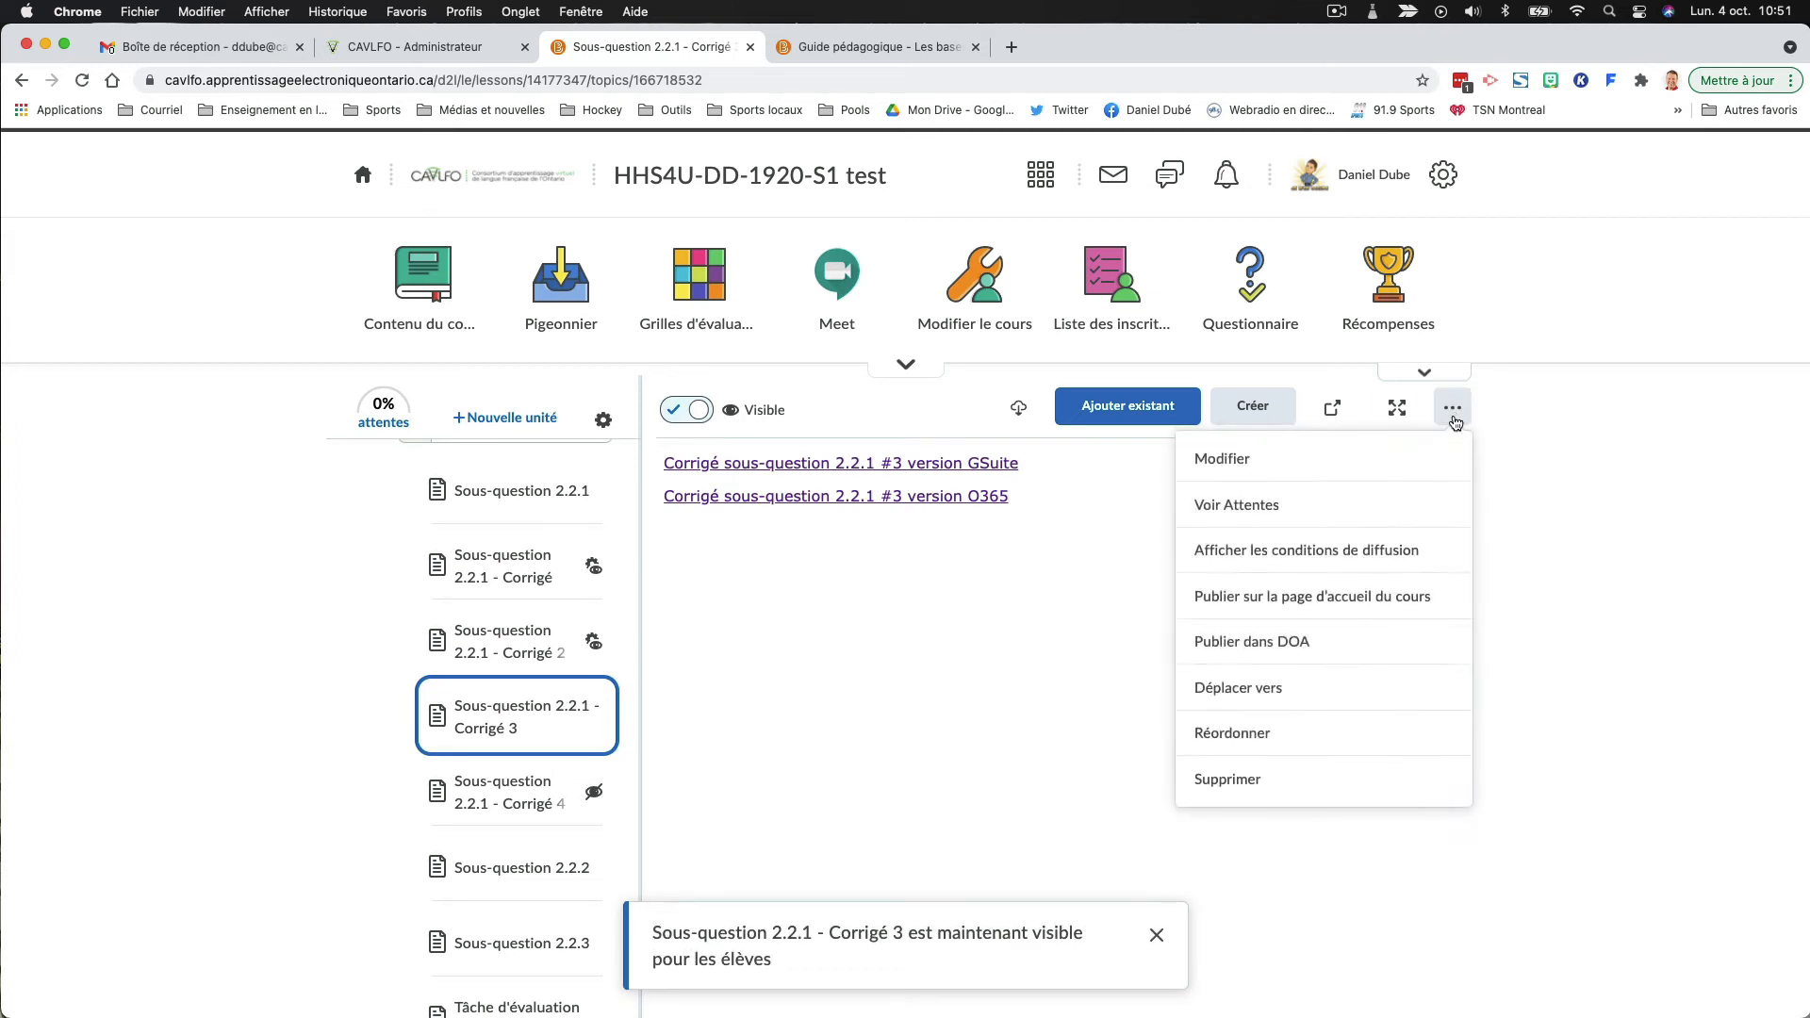
click(1310, 547)
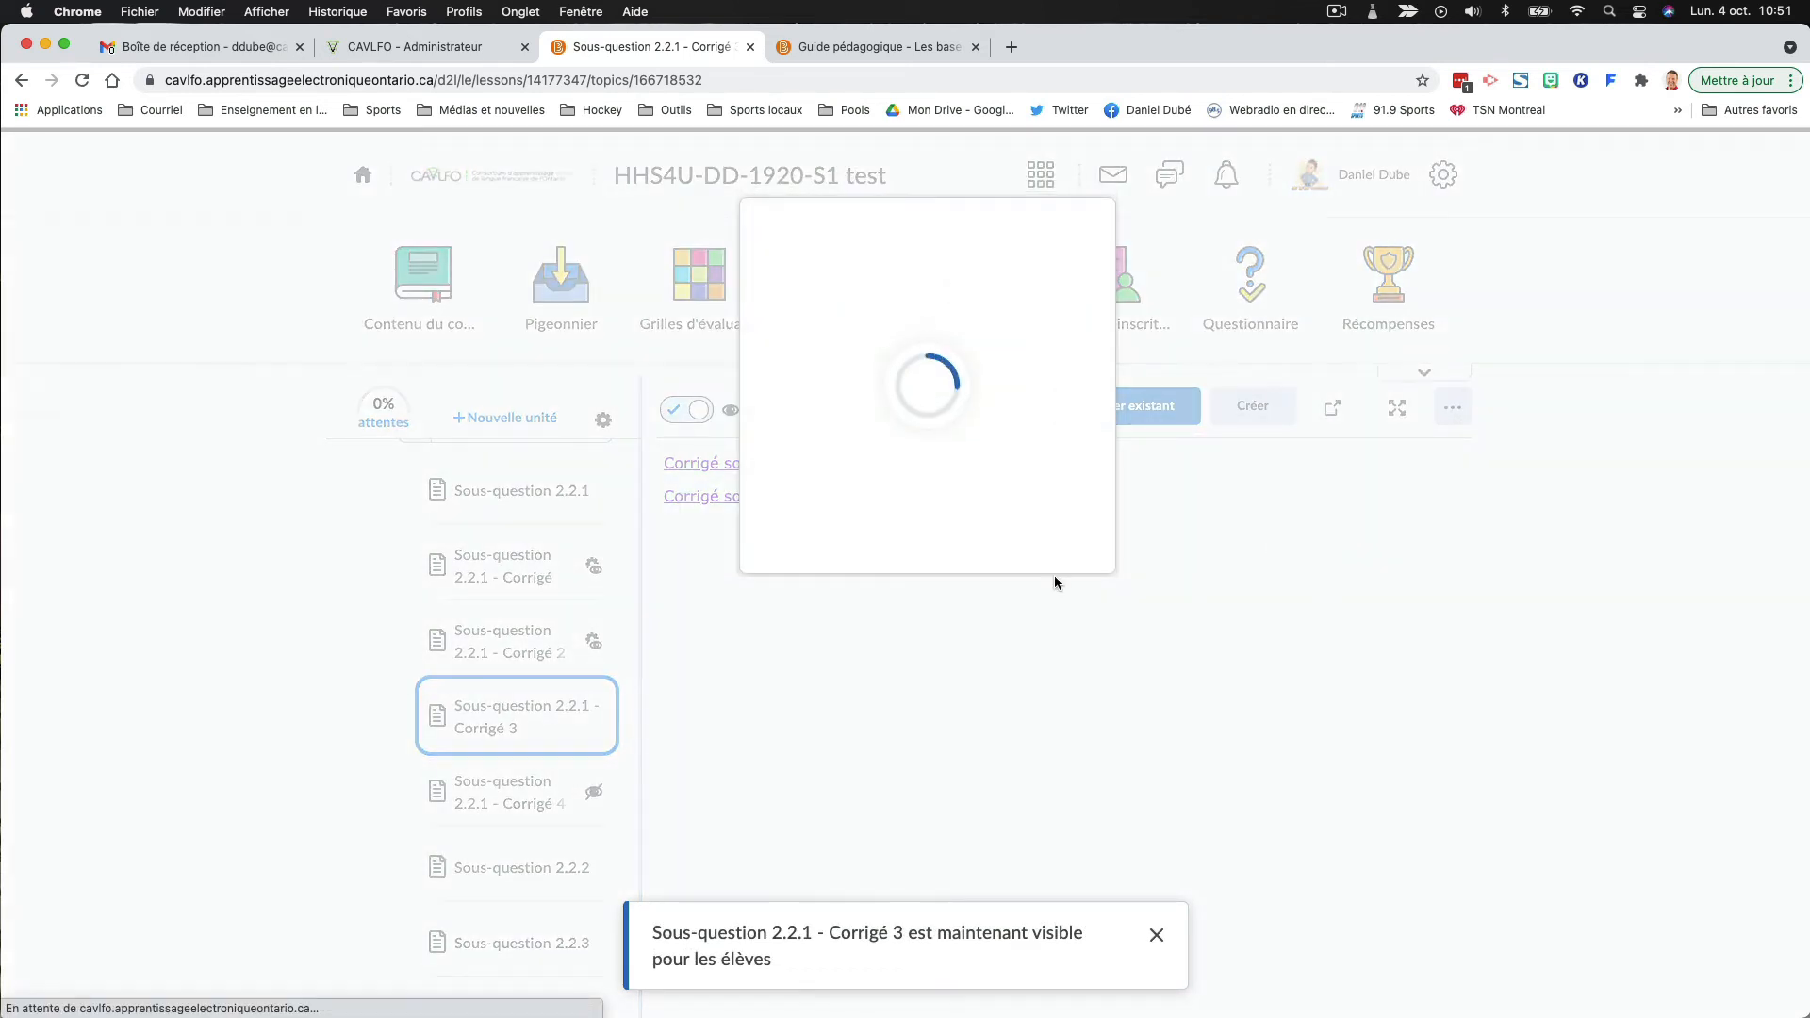
click(679, 340)
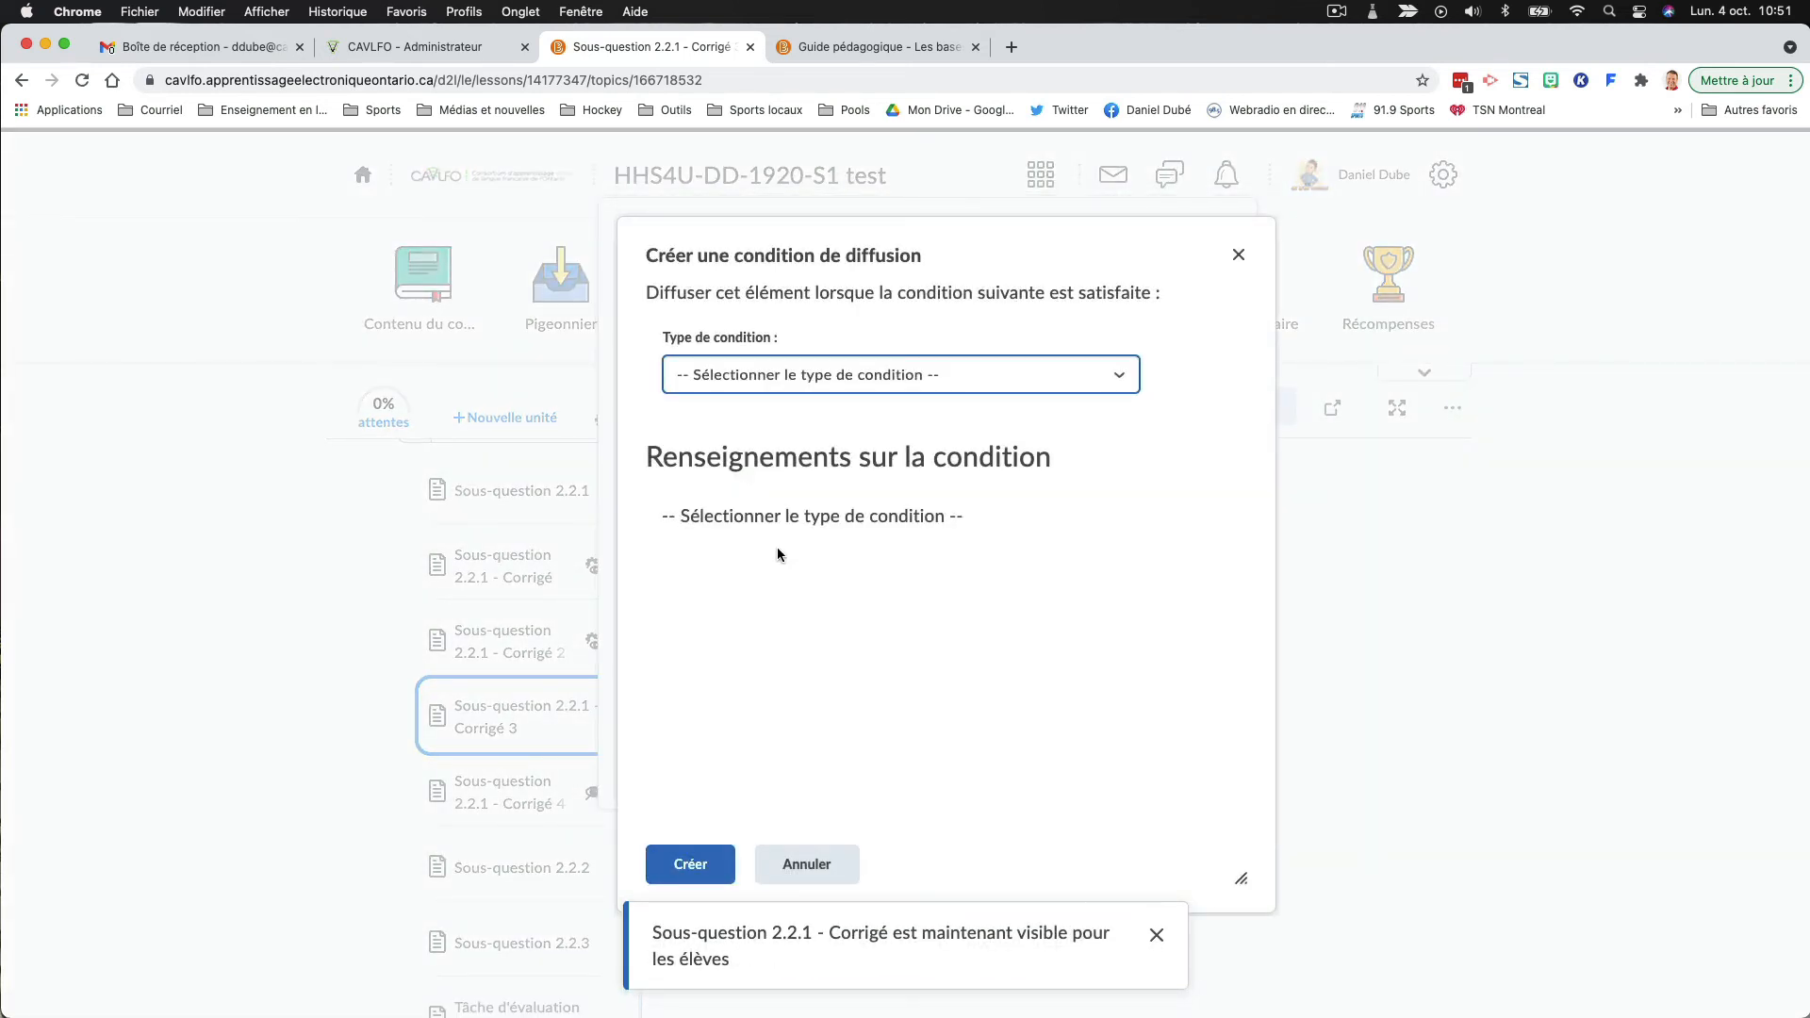
- Try the condition types "Articles de discussion créés Sujet" and "Score du questionnaire", and look through the available questionnaires
click(769, 377)
scroll(807, 541, down, 5)
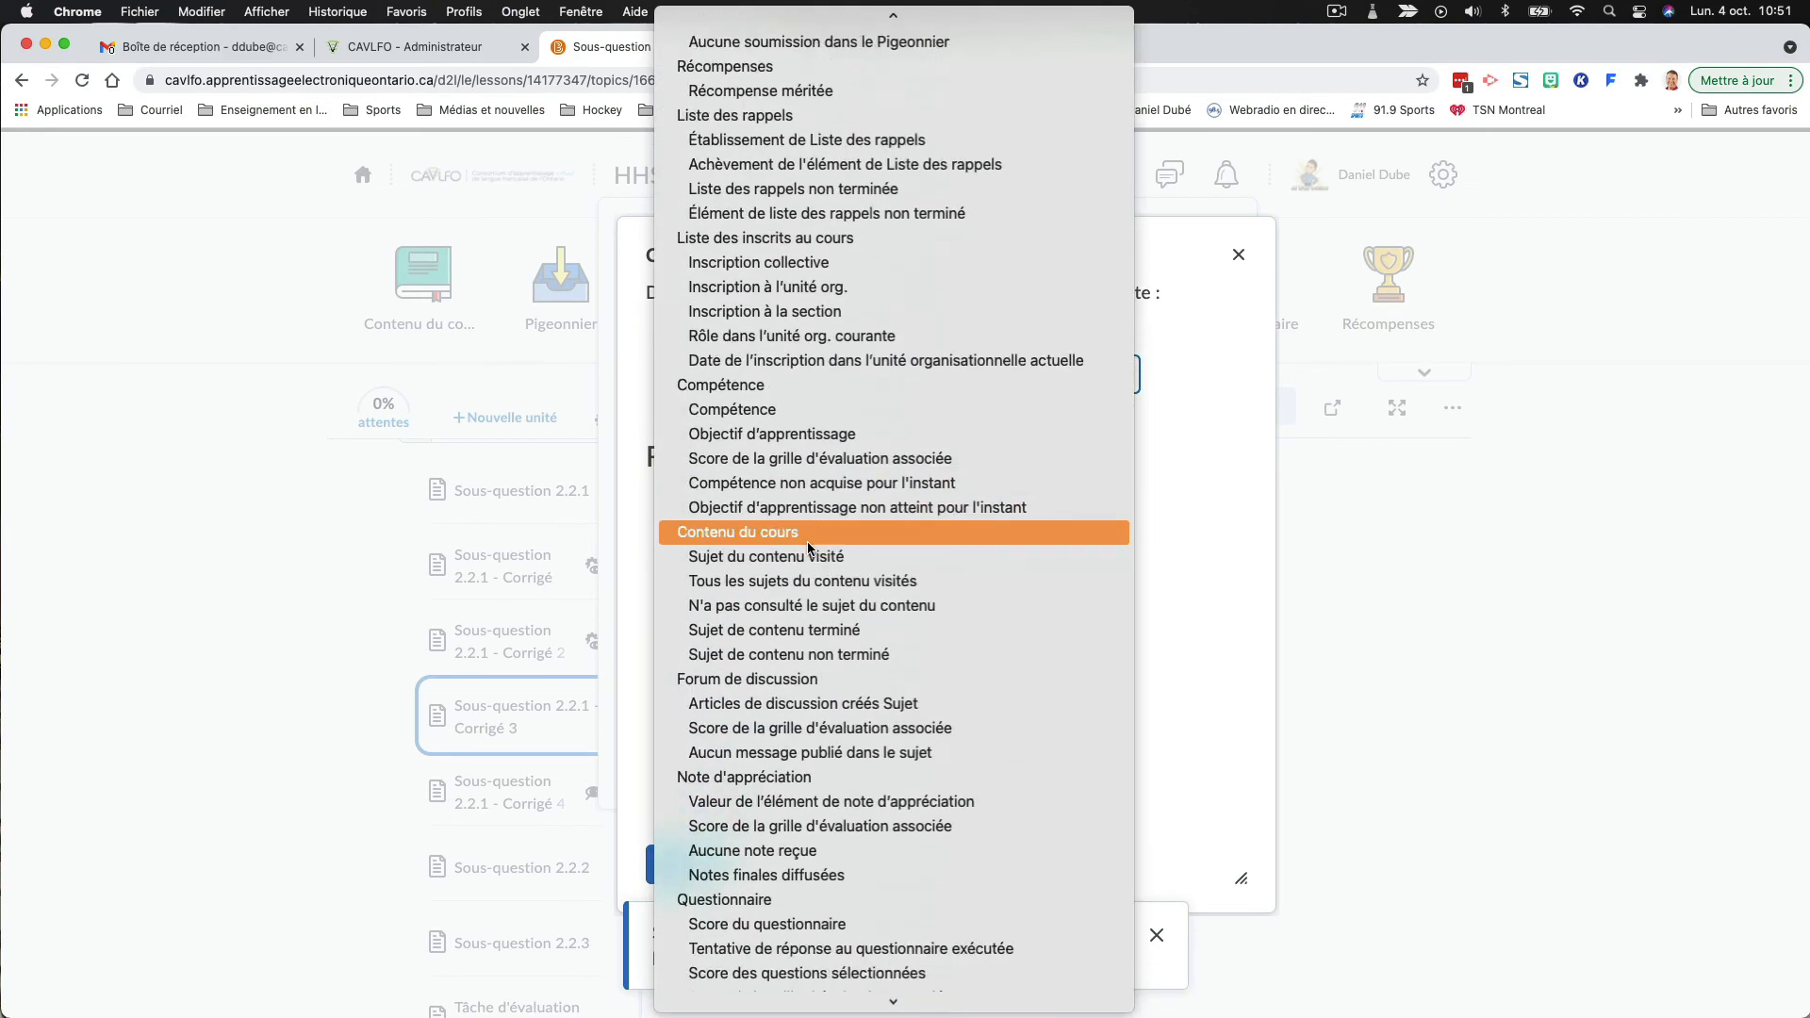
scroll(810, 539, down, 2)
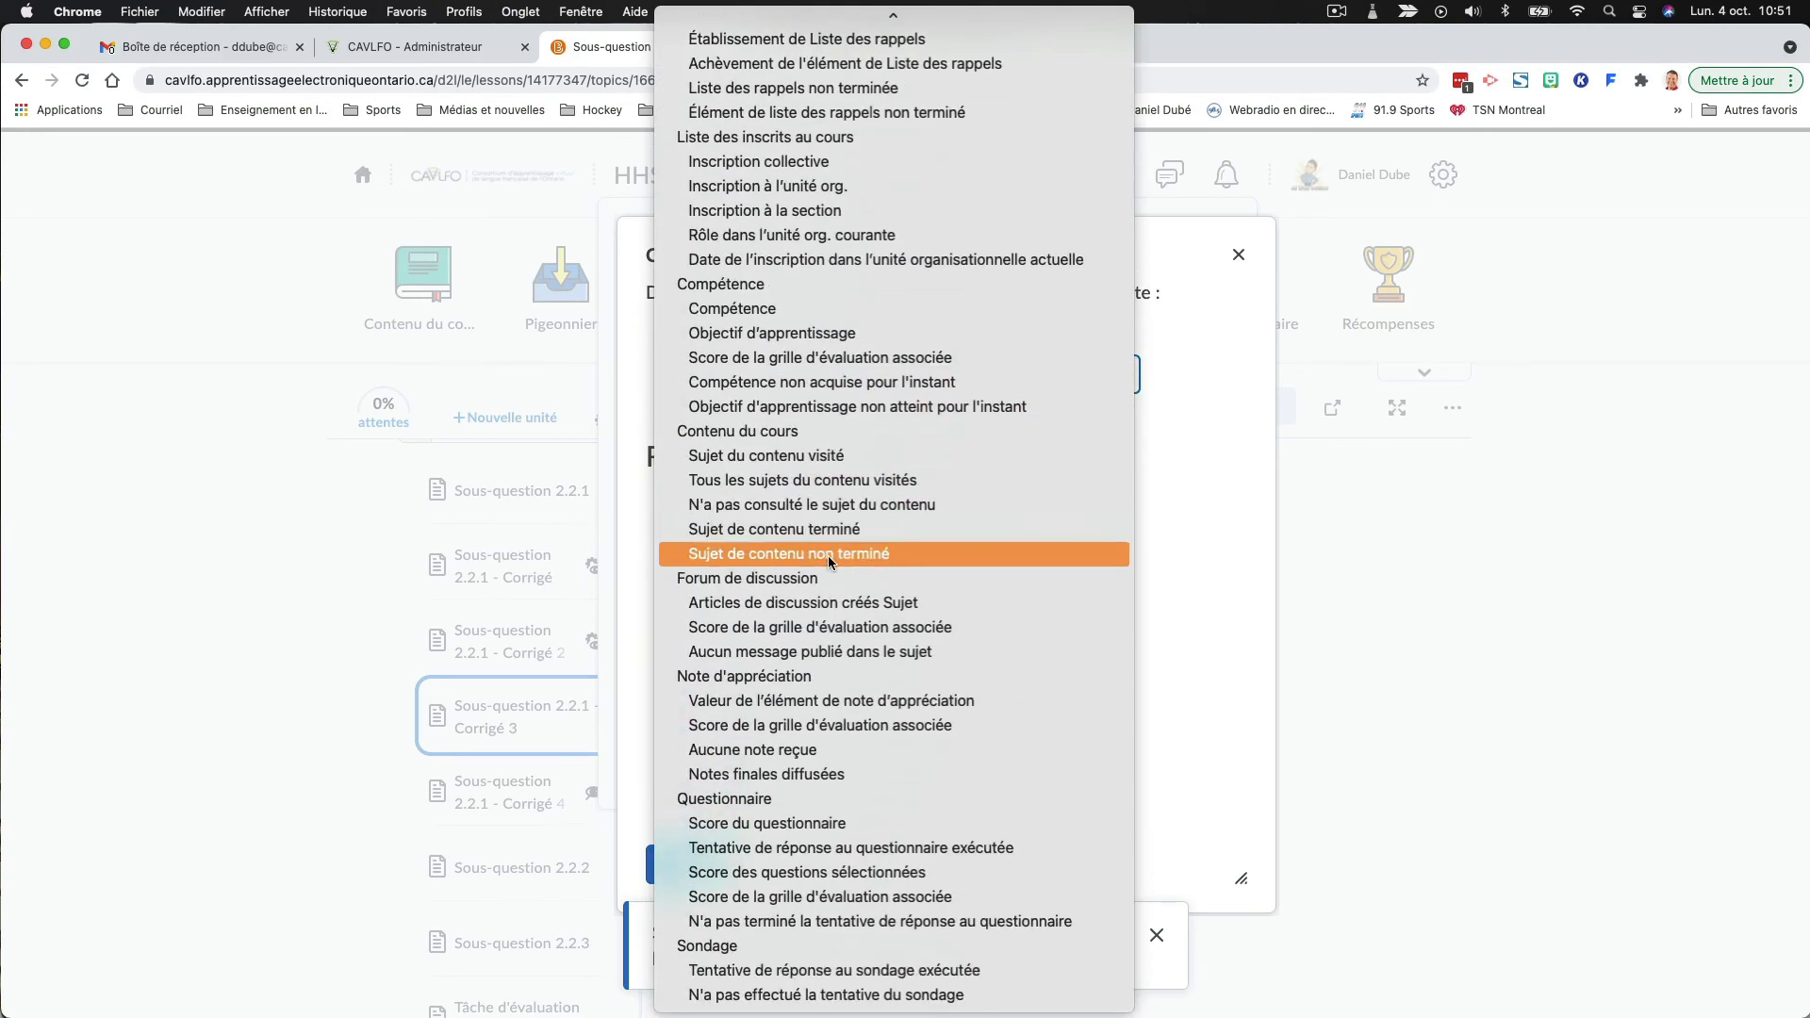
click(823, 601)
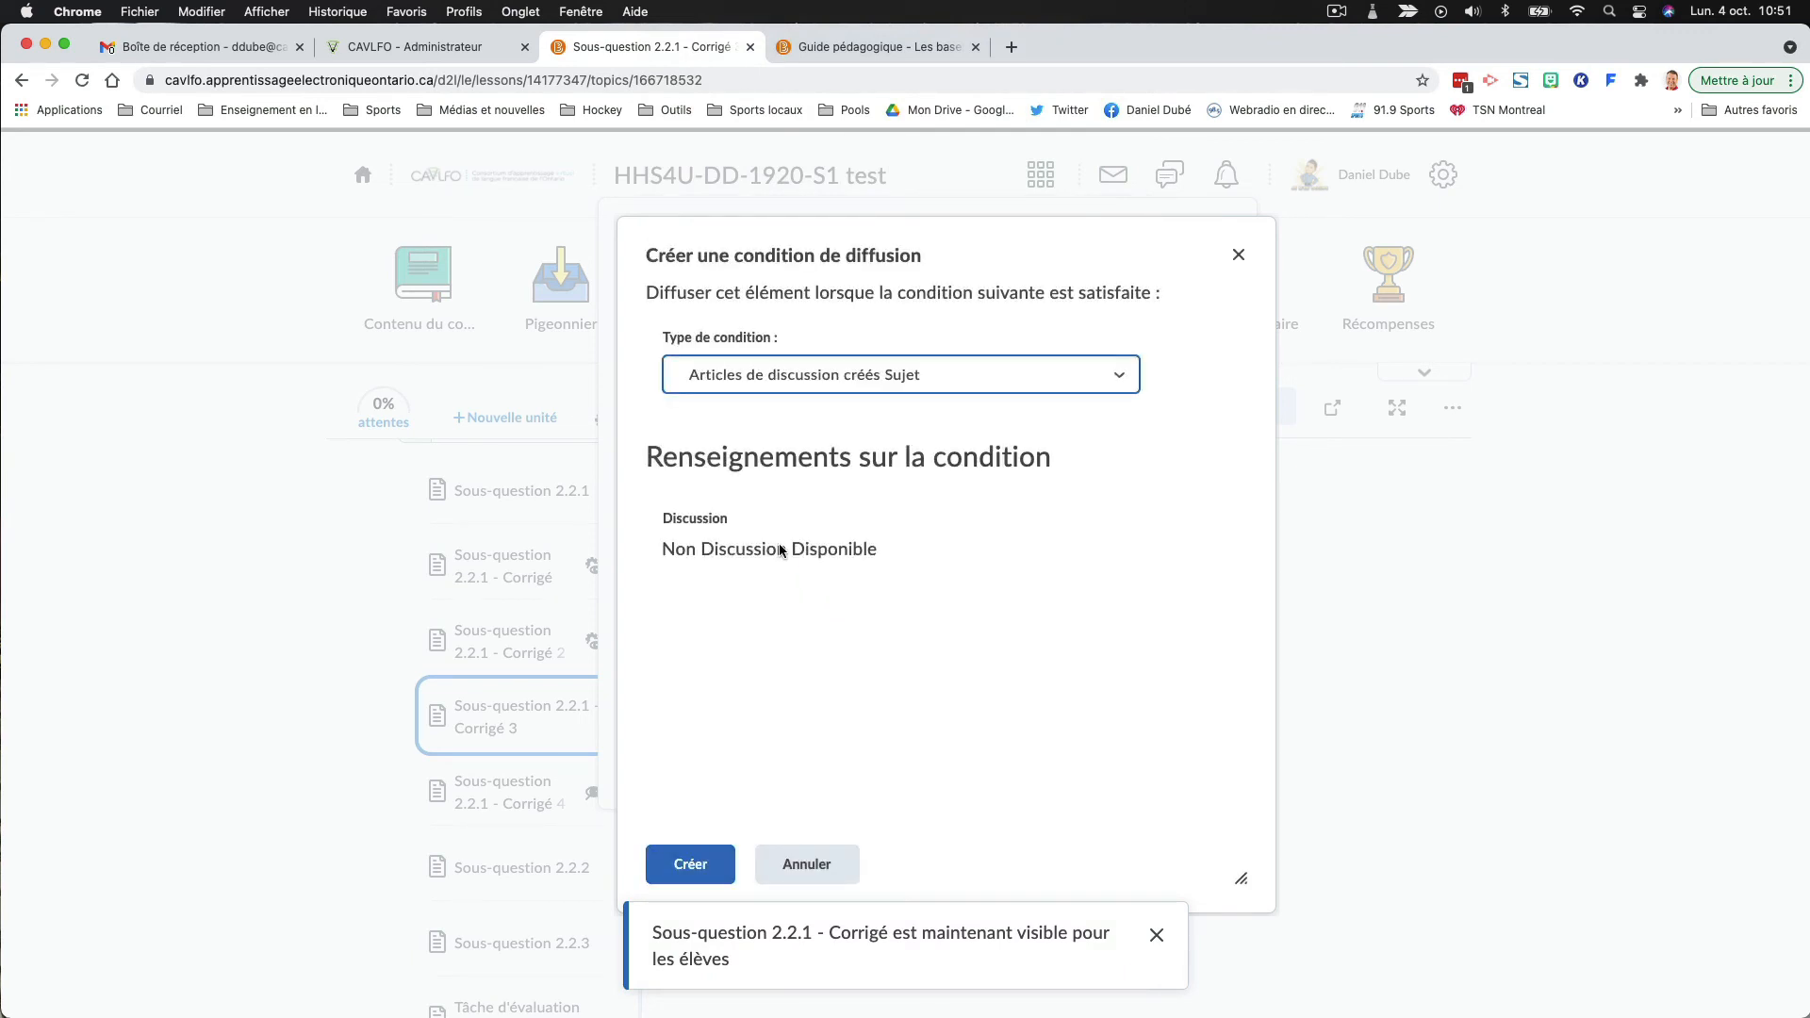
click(888, 375)
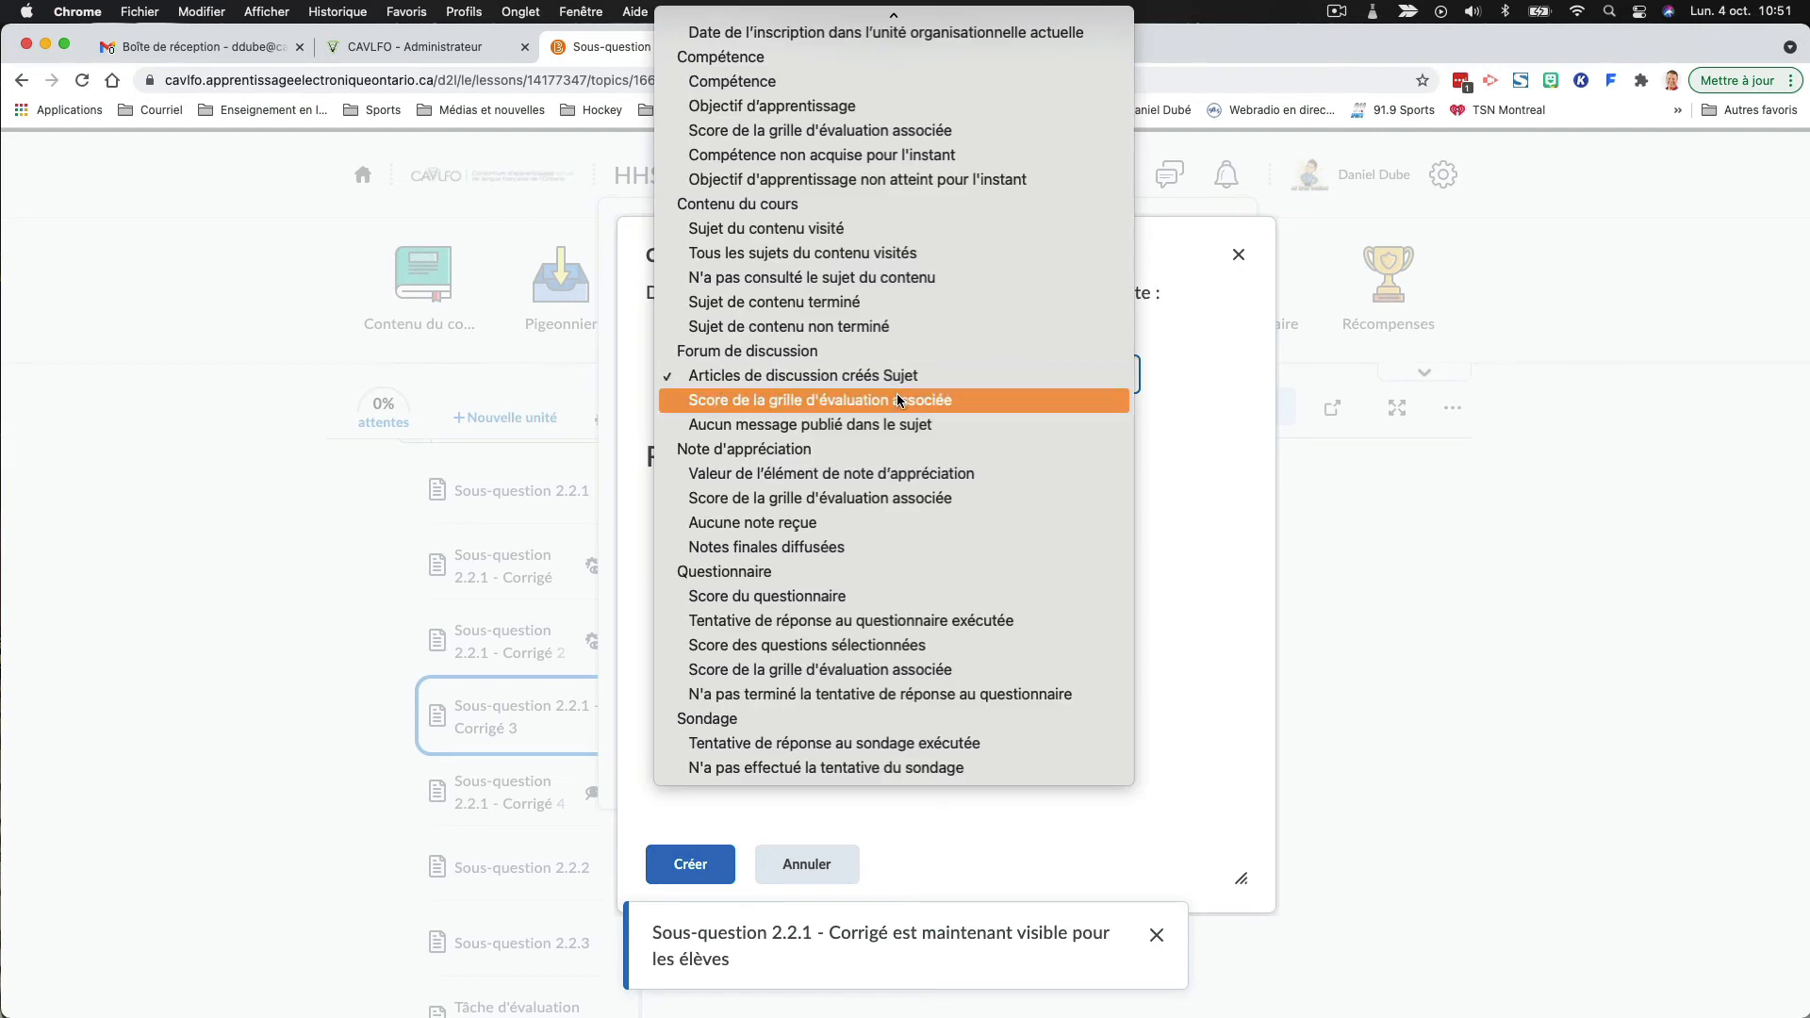
click(841, 594)
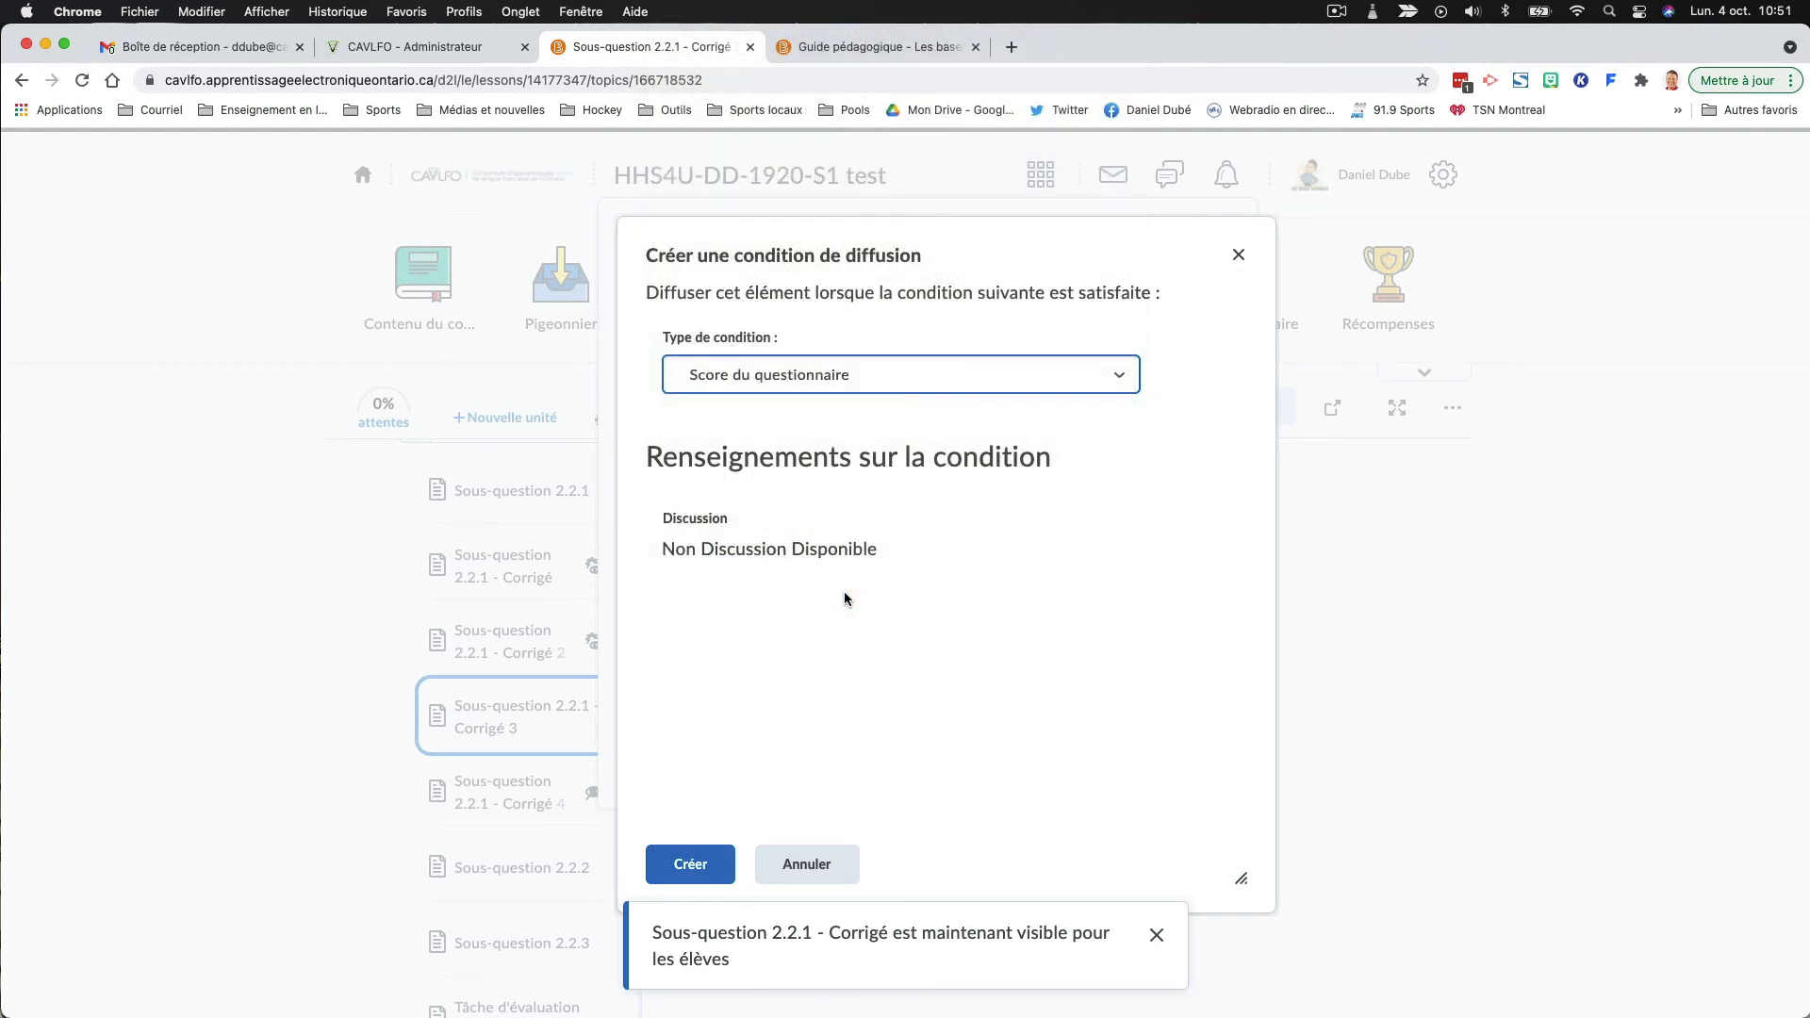
click(852, 554)
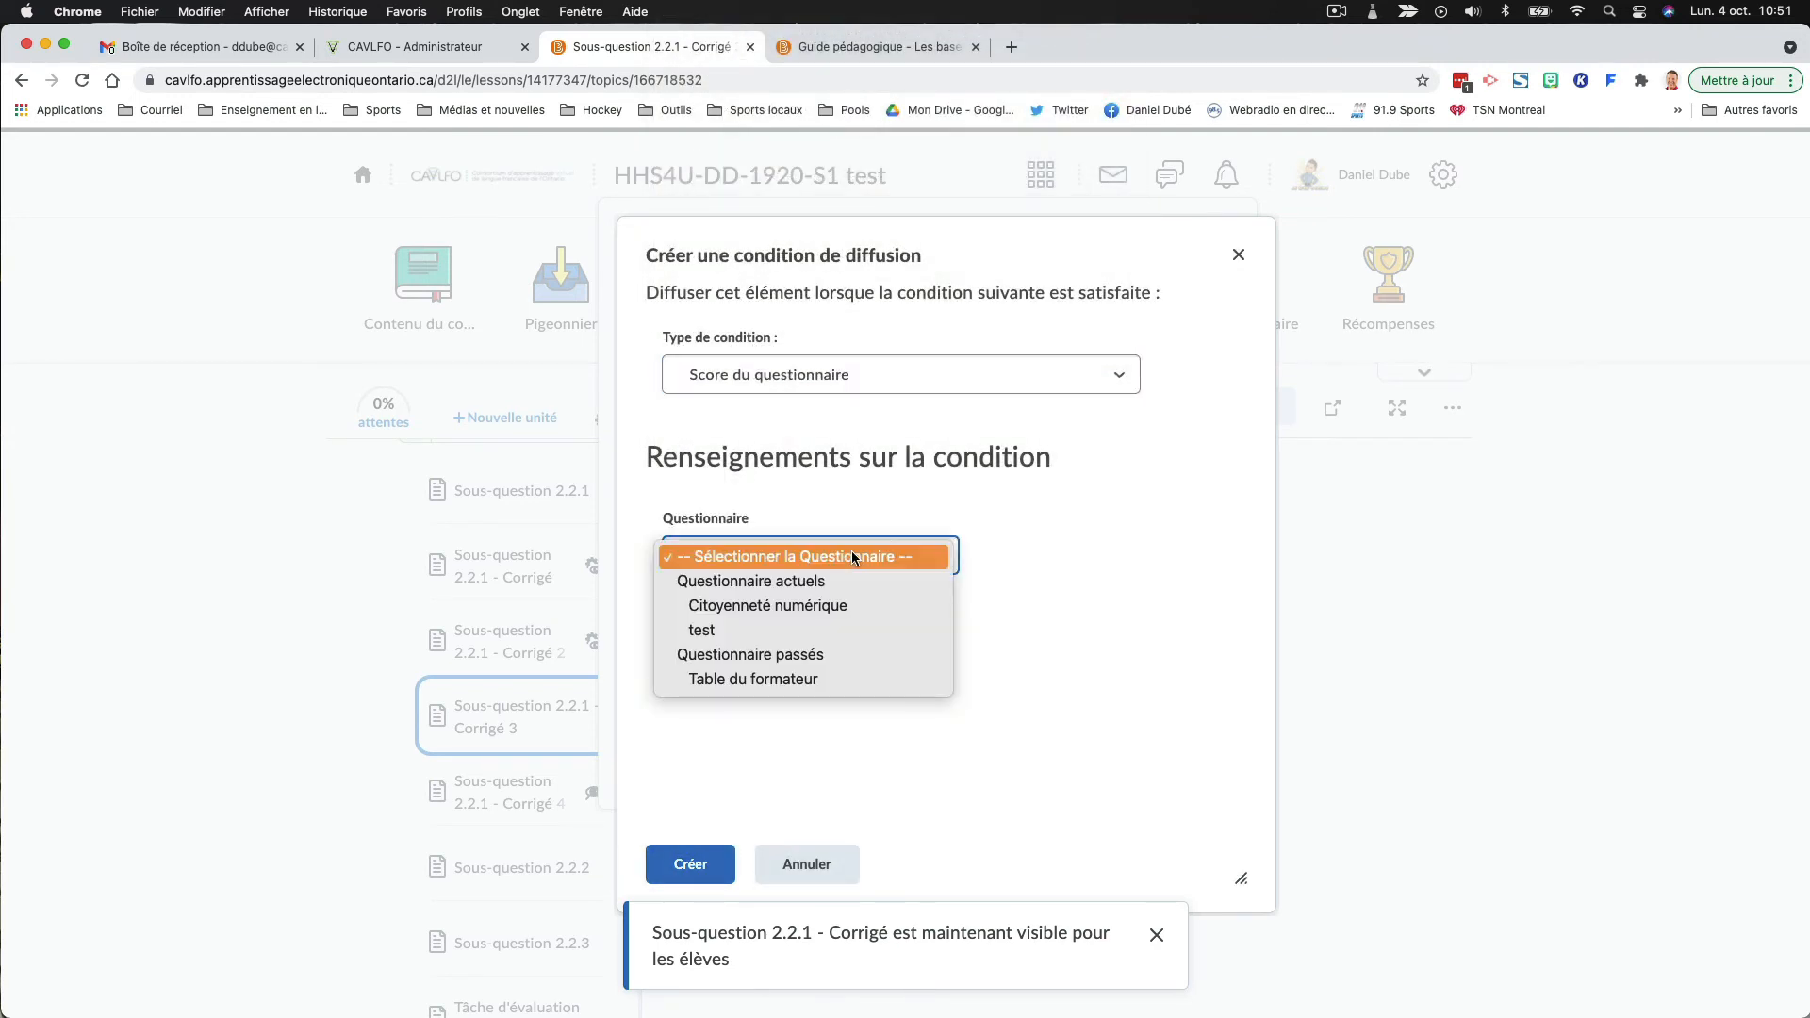
click(941, 369)
- Create a "Tentative de réponse au questionnaire exécutée" condition for the "test" questionnaire and save the release conditions
click(941, 369)
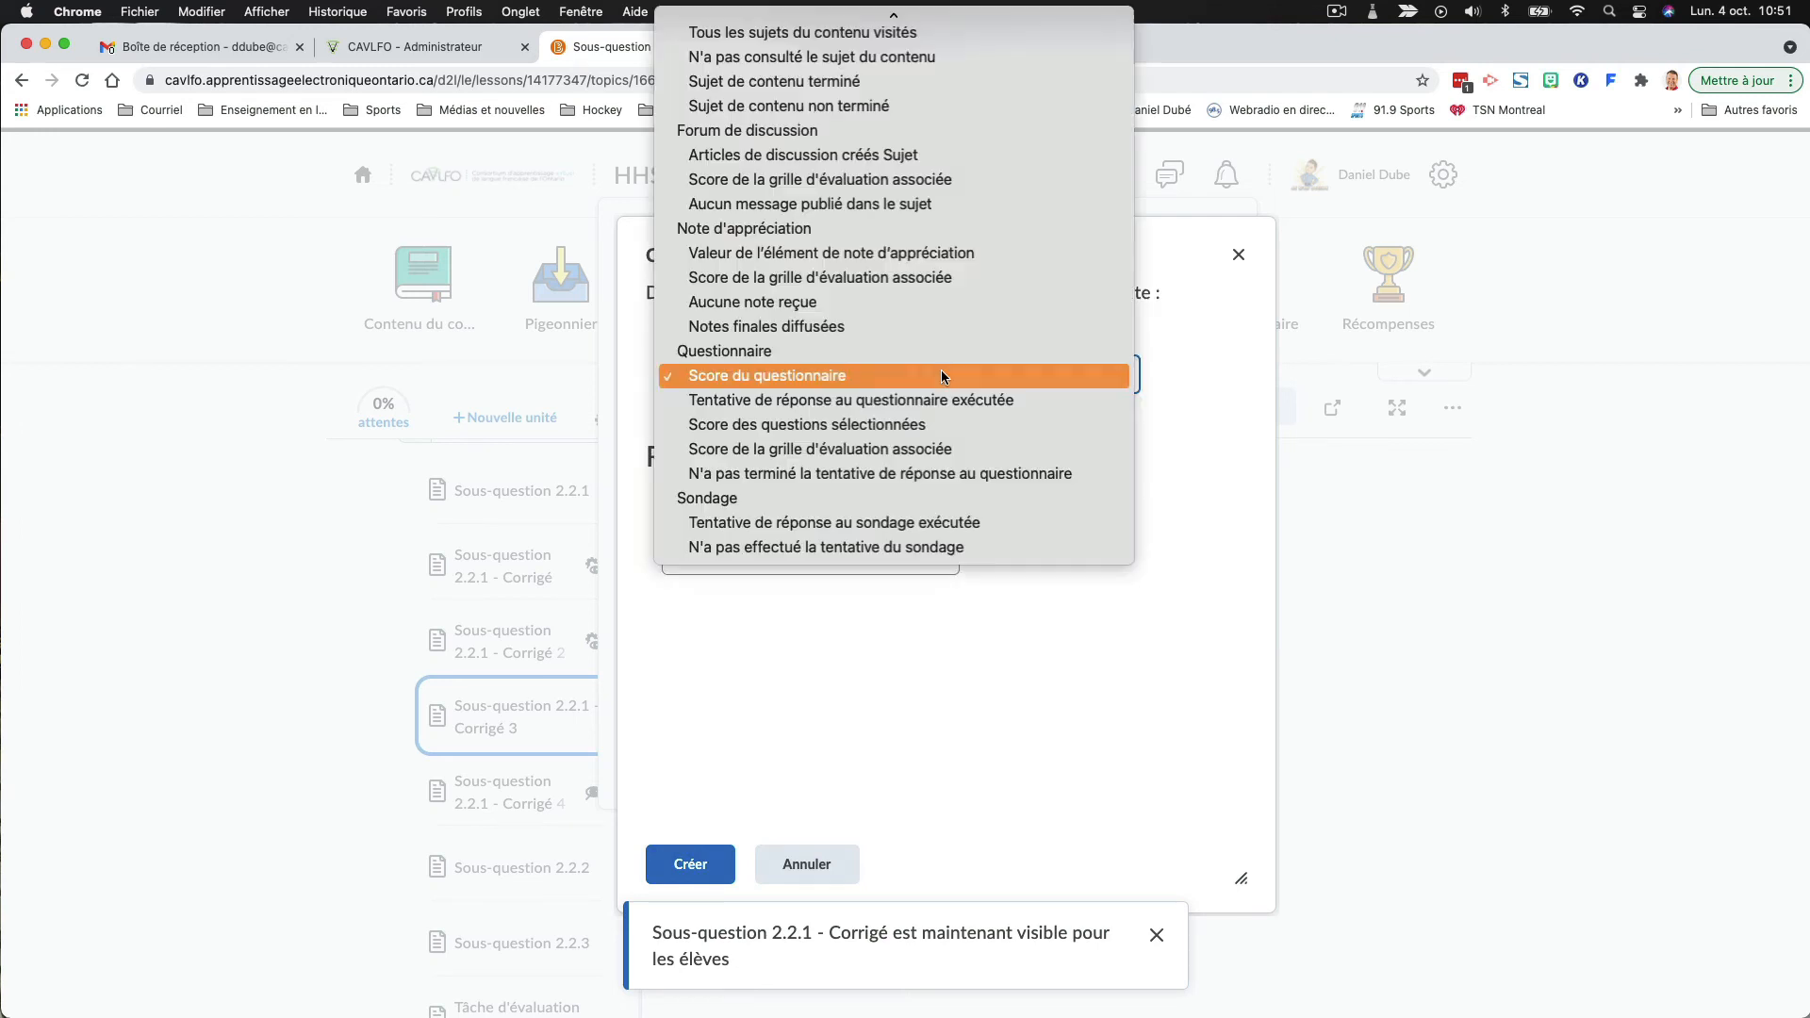
click(876, 401)
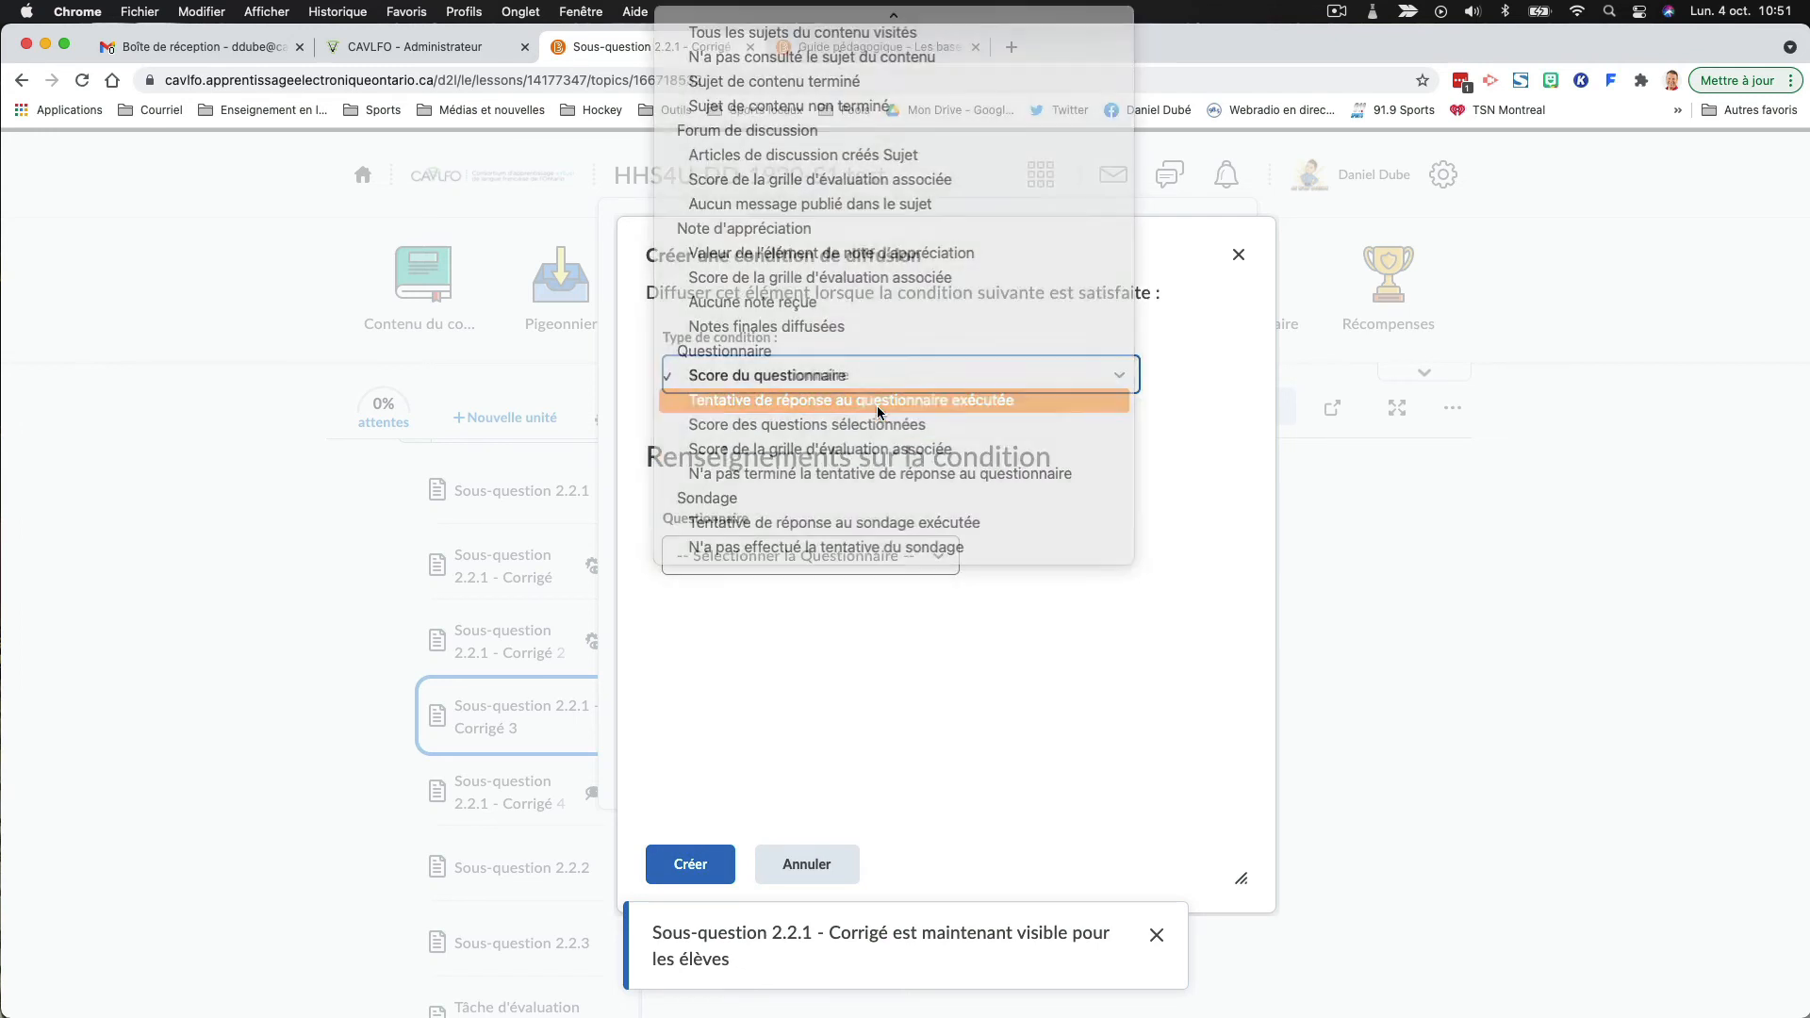
click(805, 562)
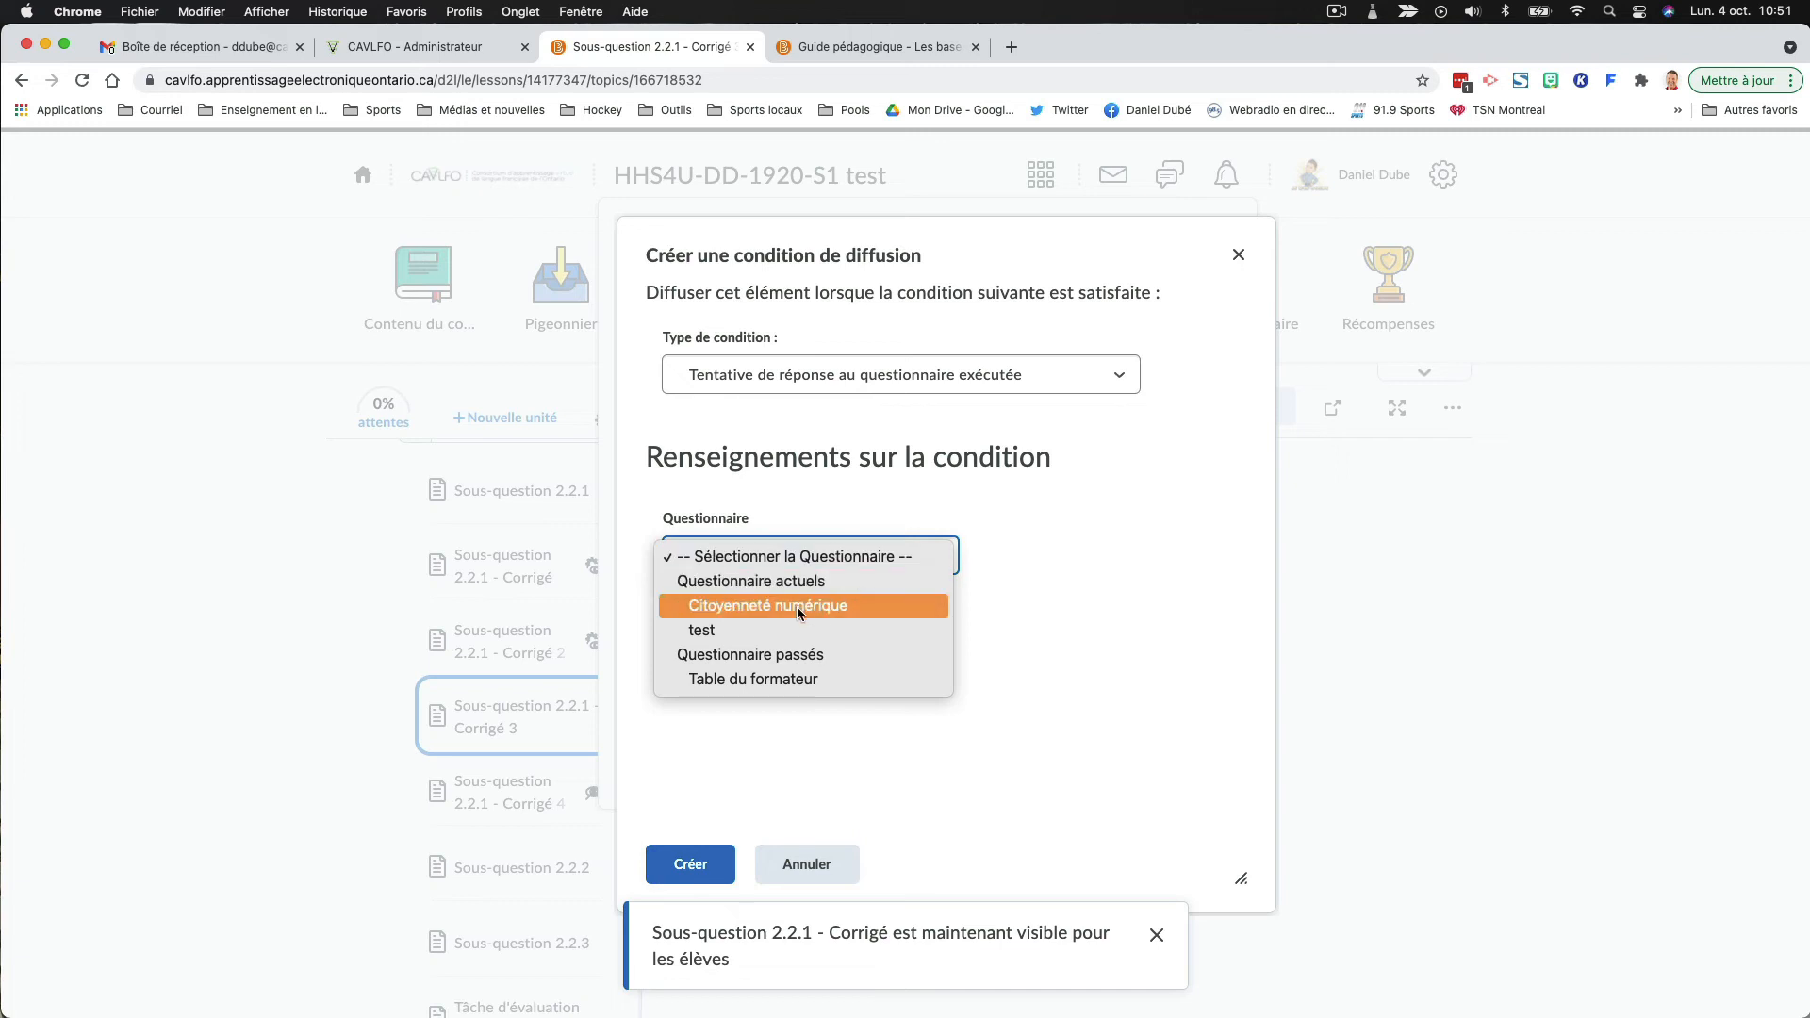
click(764, 629)
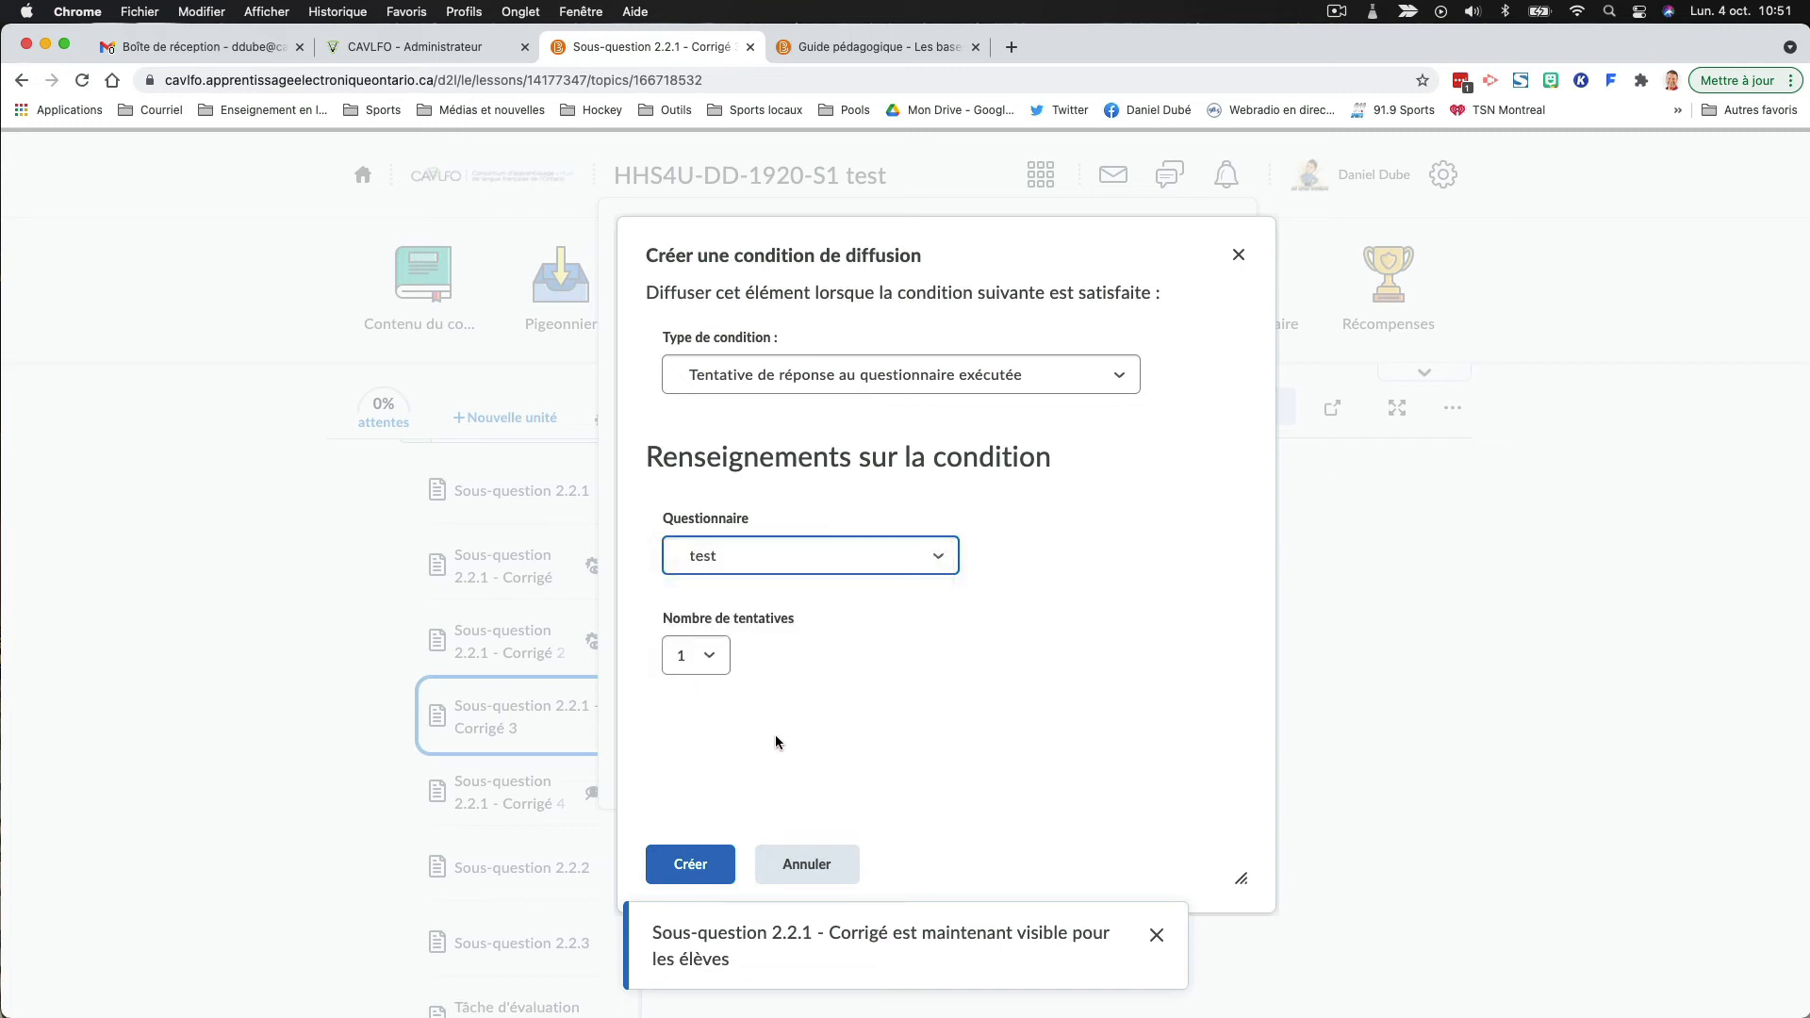
click(694, 862)
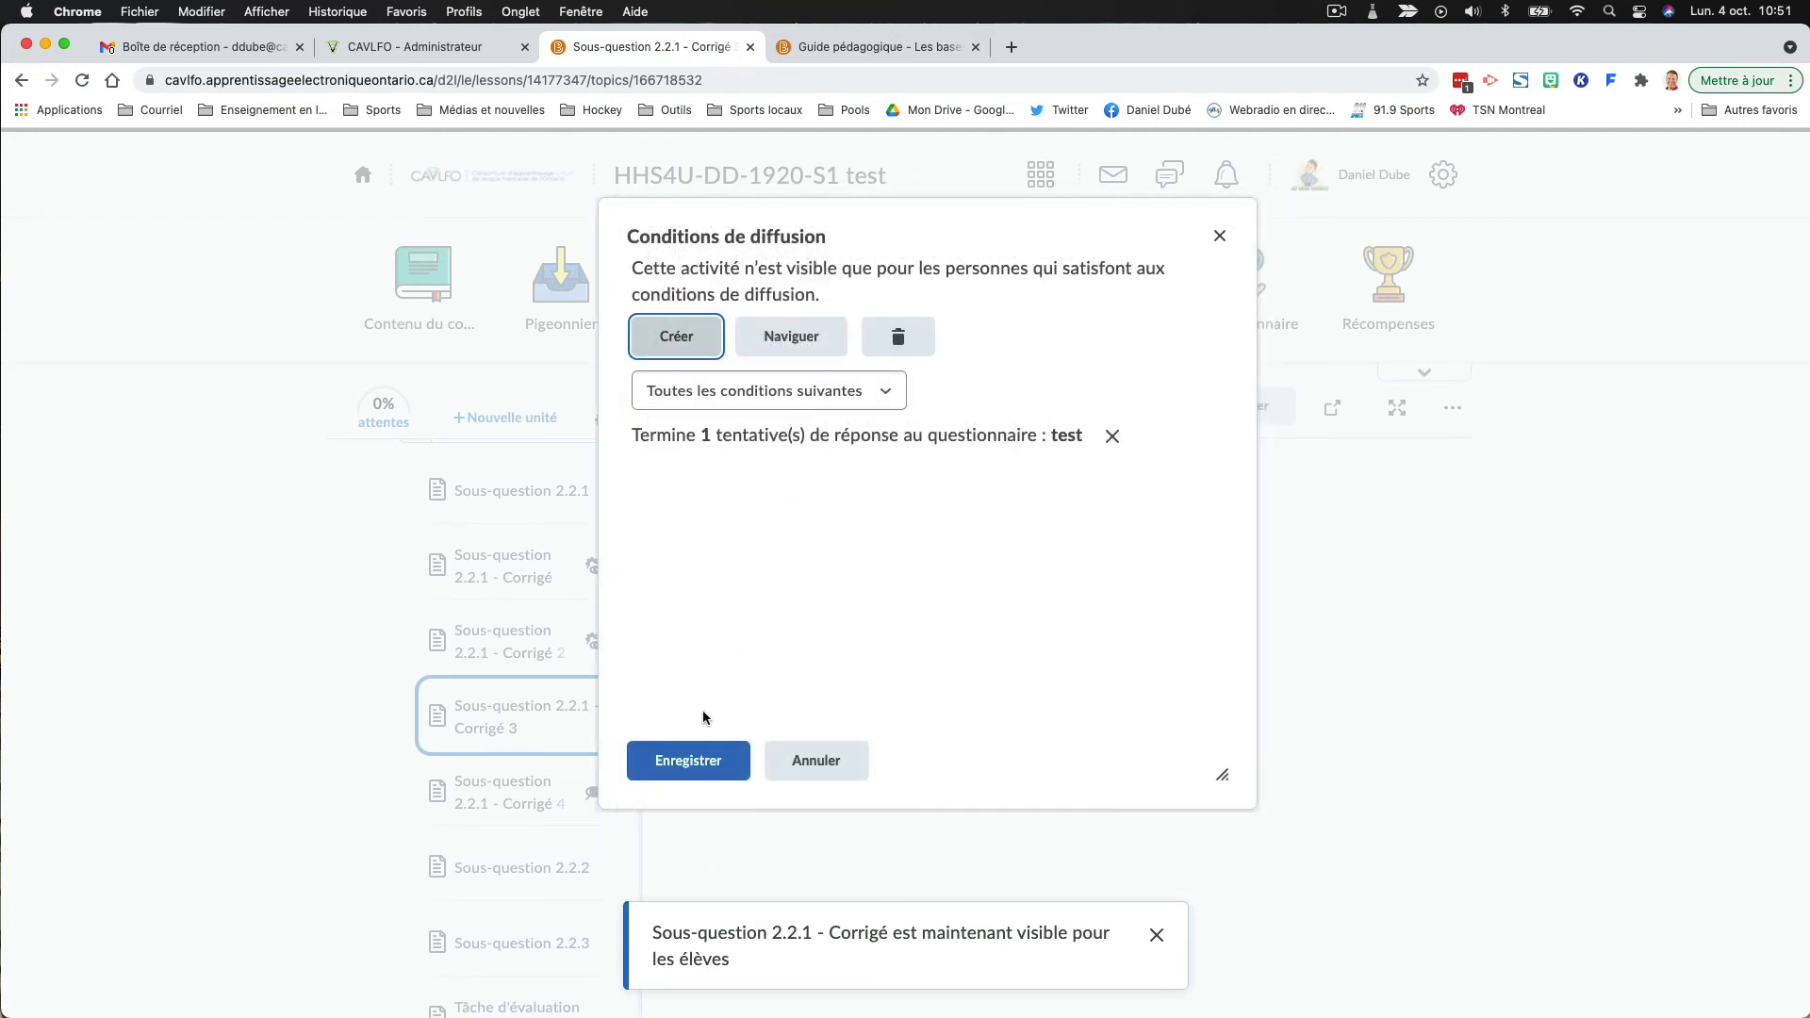
click(705, 762)
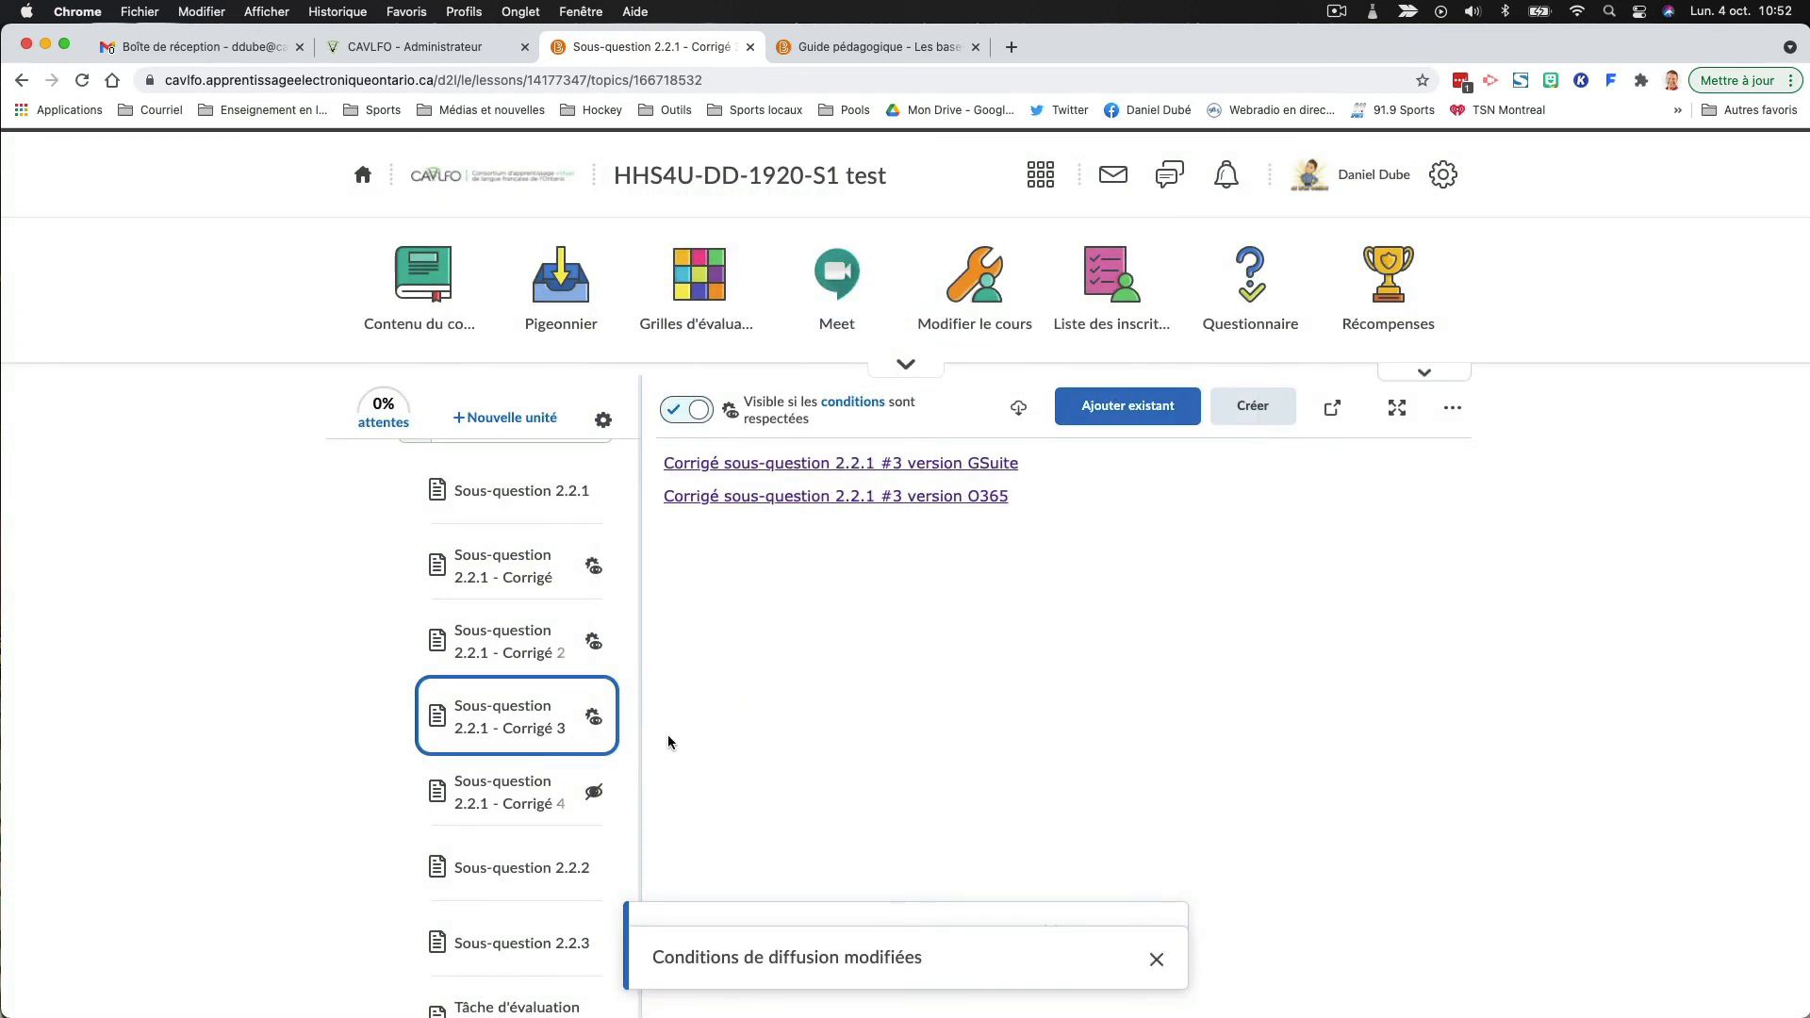
- Make "Sous-question 2.2.1 - Corrigé 4" visible and start creating a release condition for it
click(553, 793)
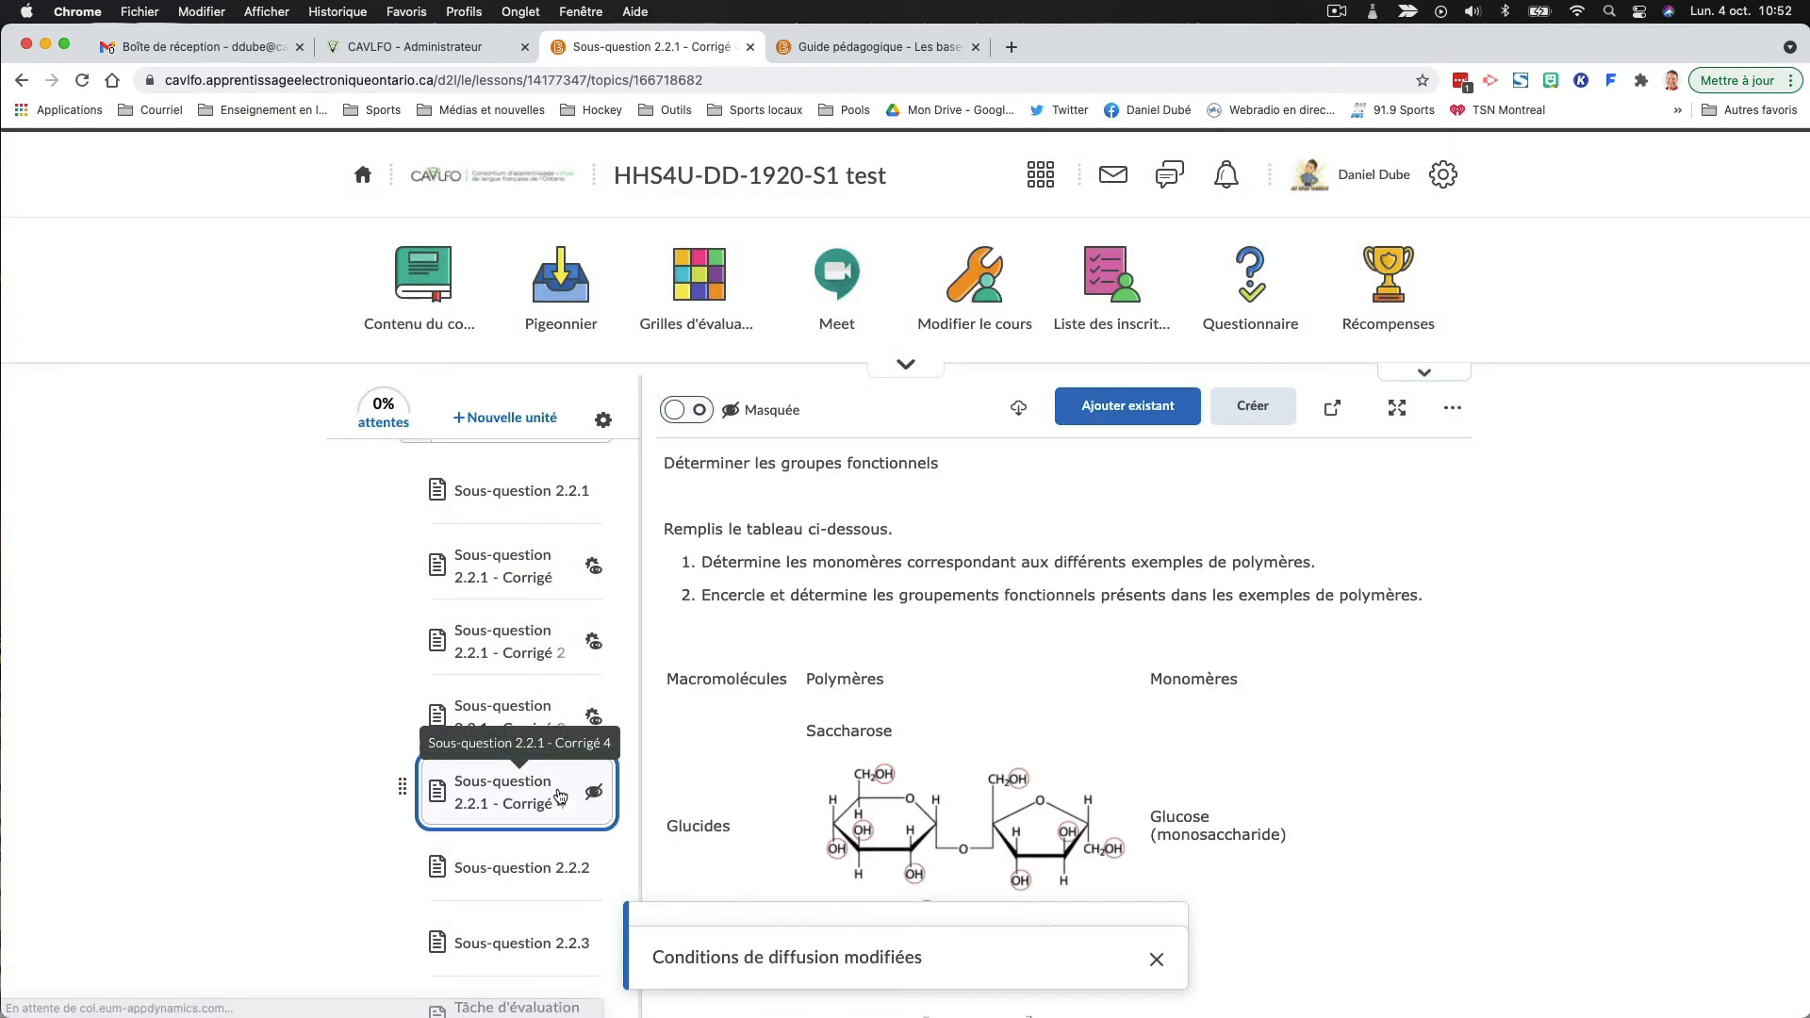
click(686, 409)
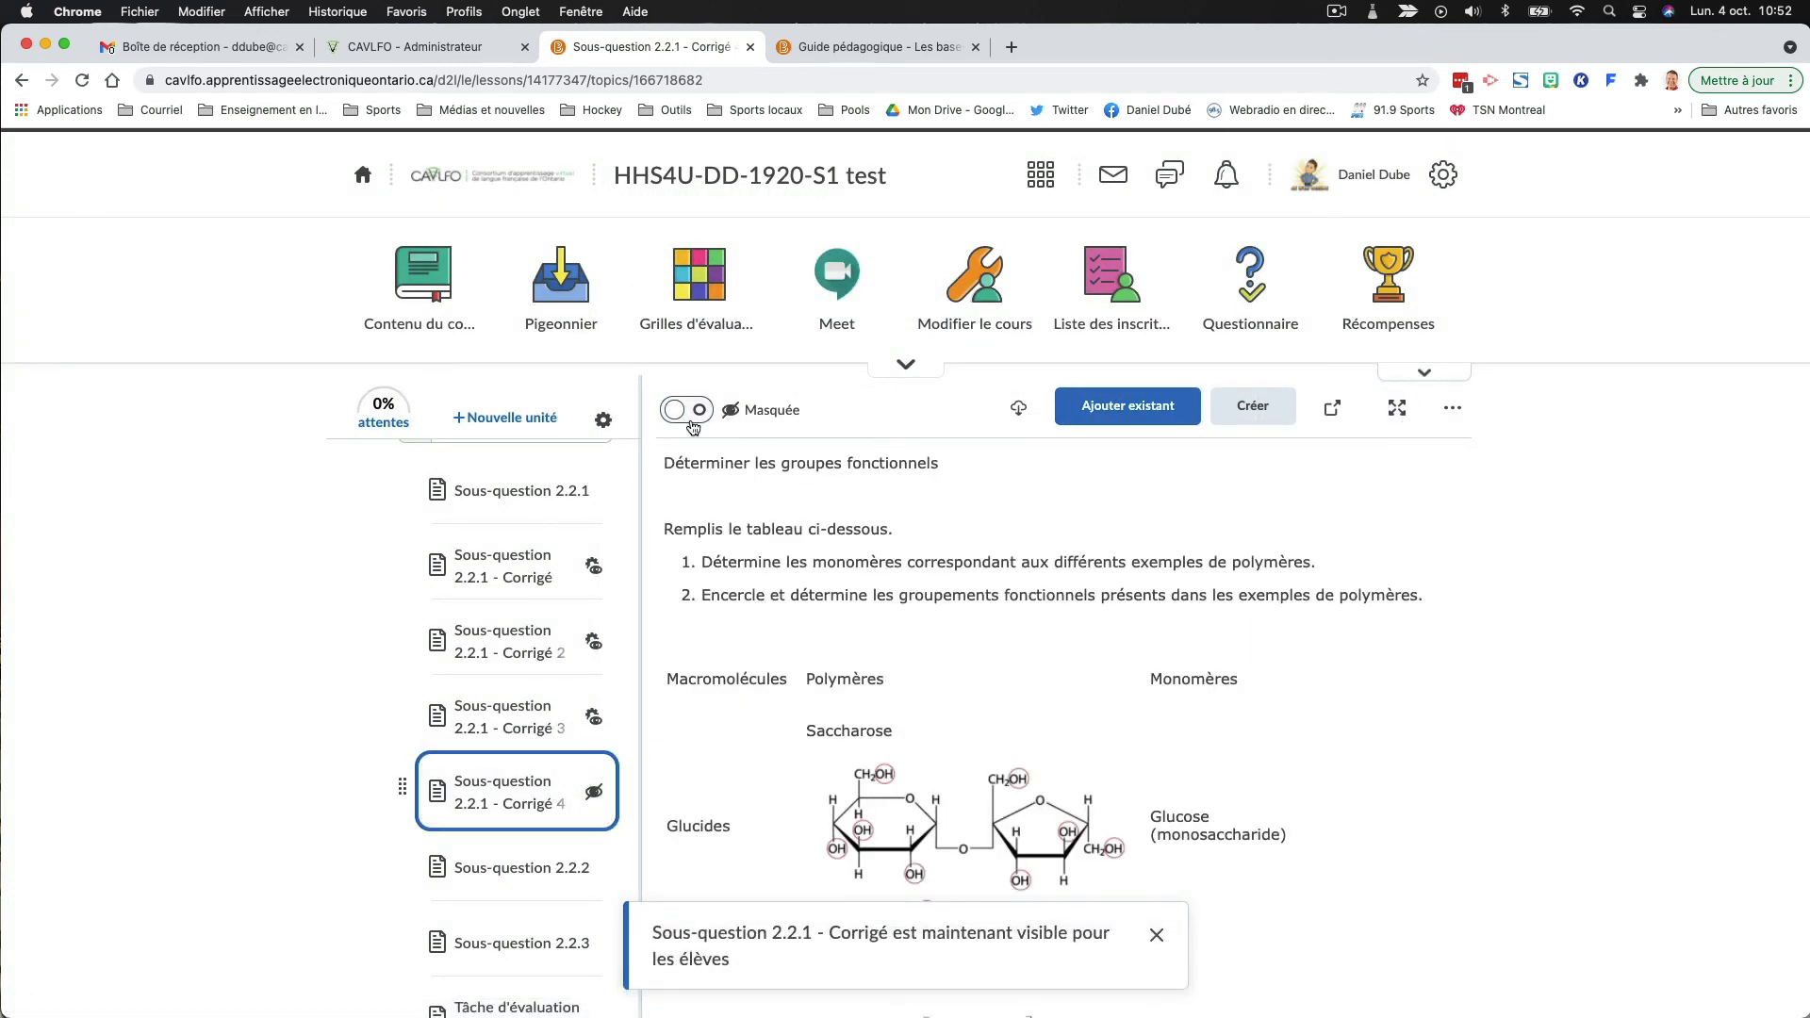
click(1452, 407)
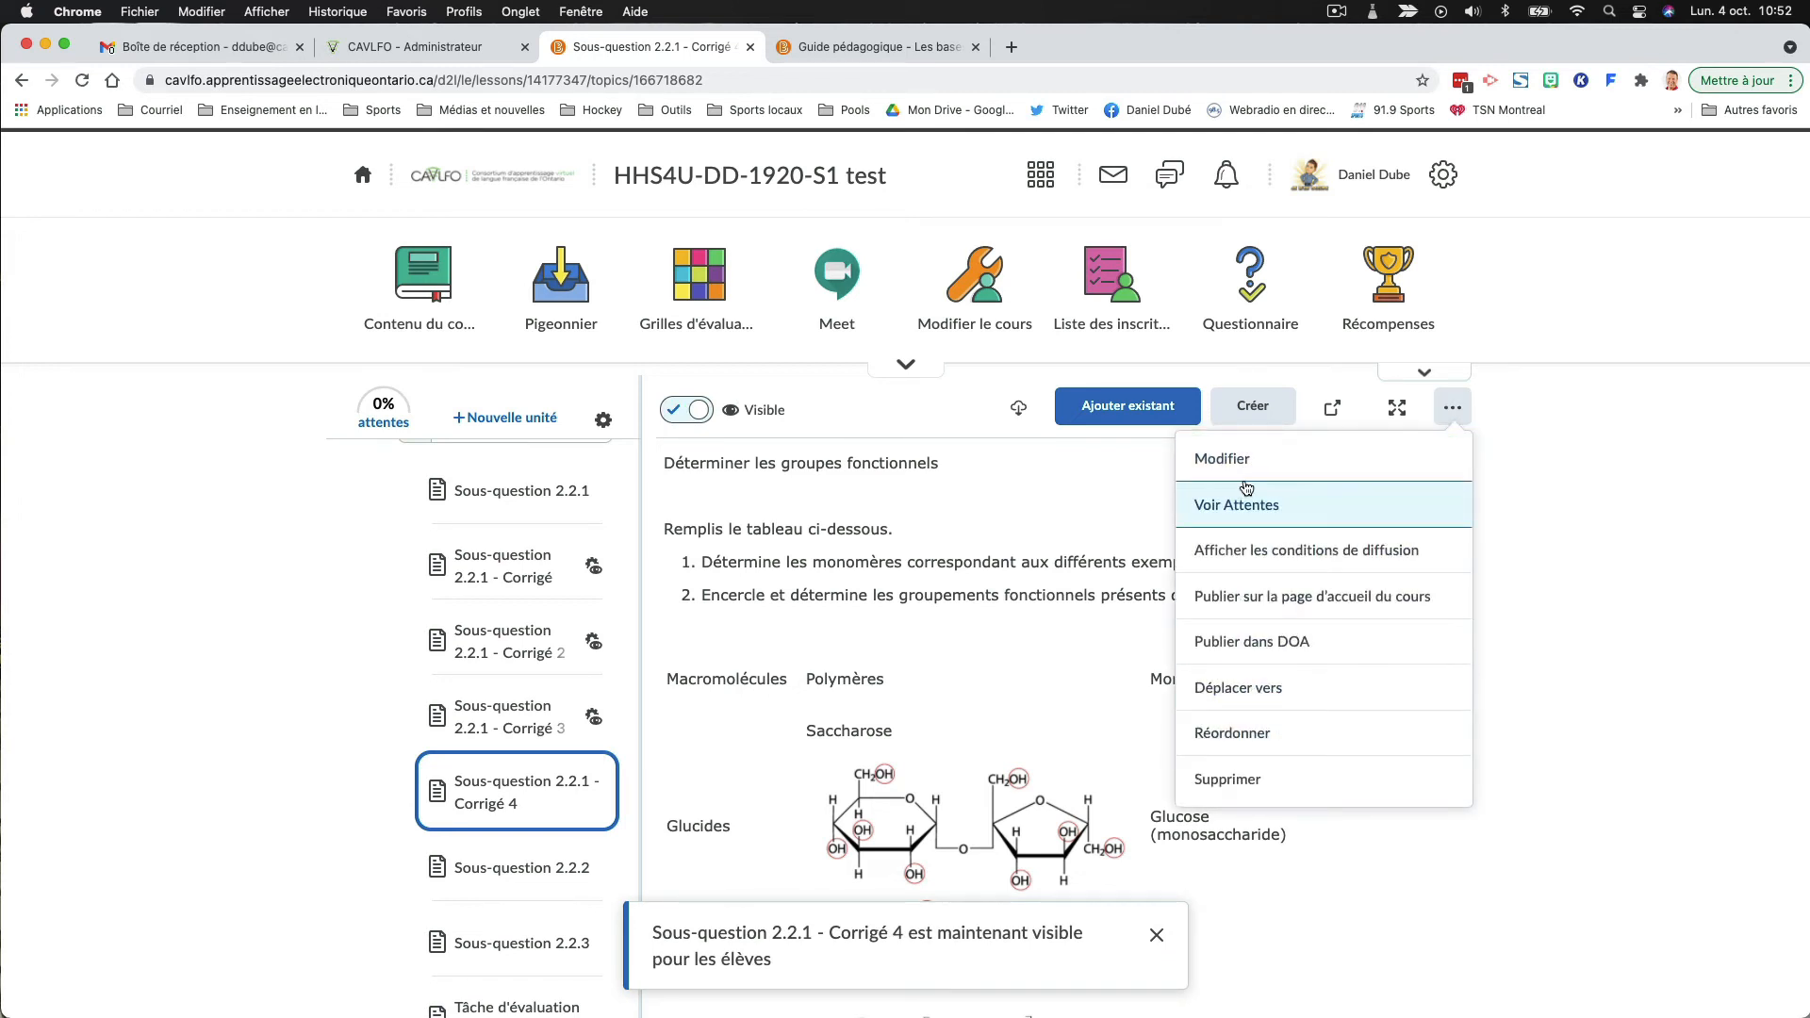
click(1256, 550)
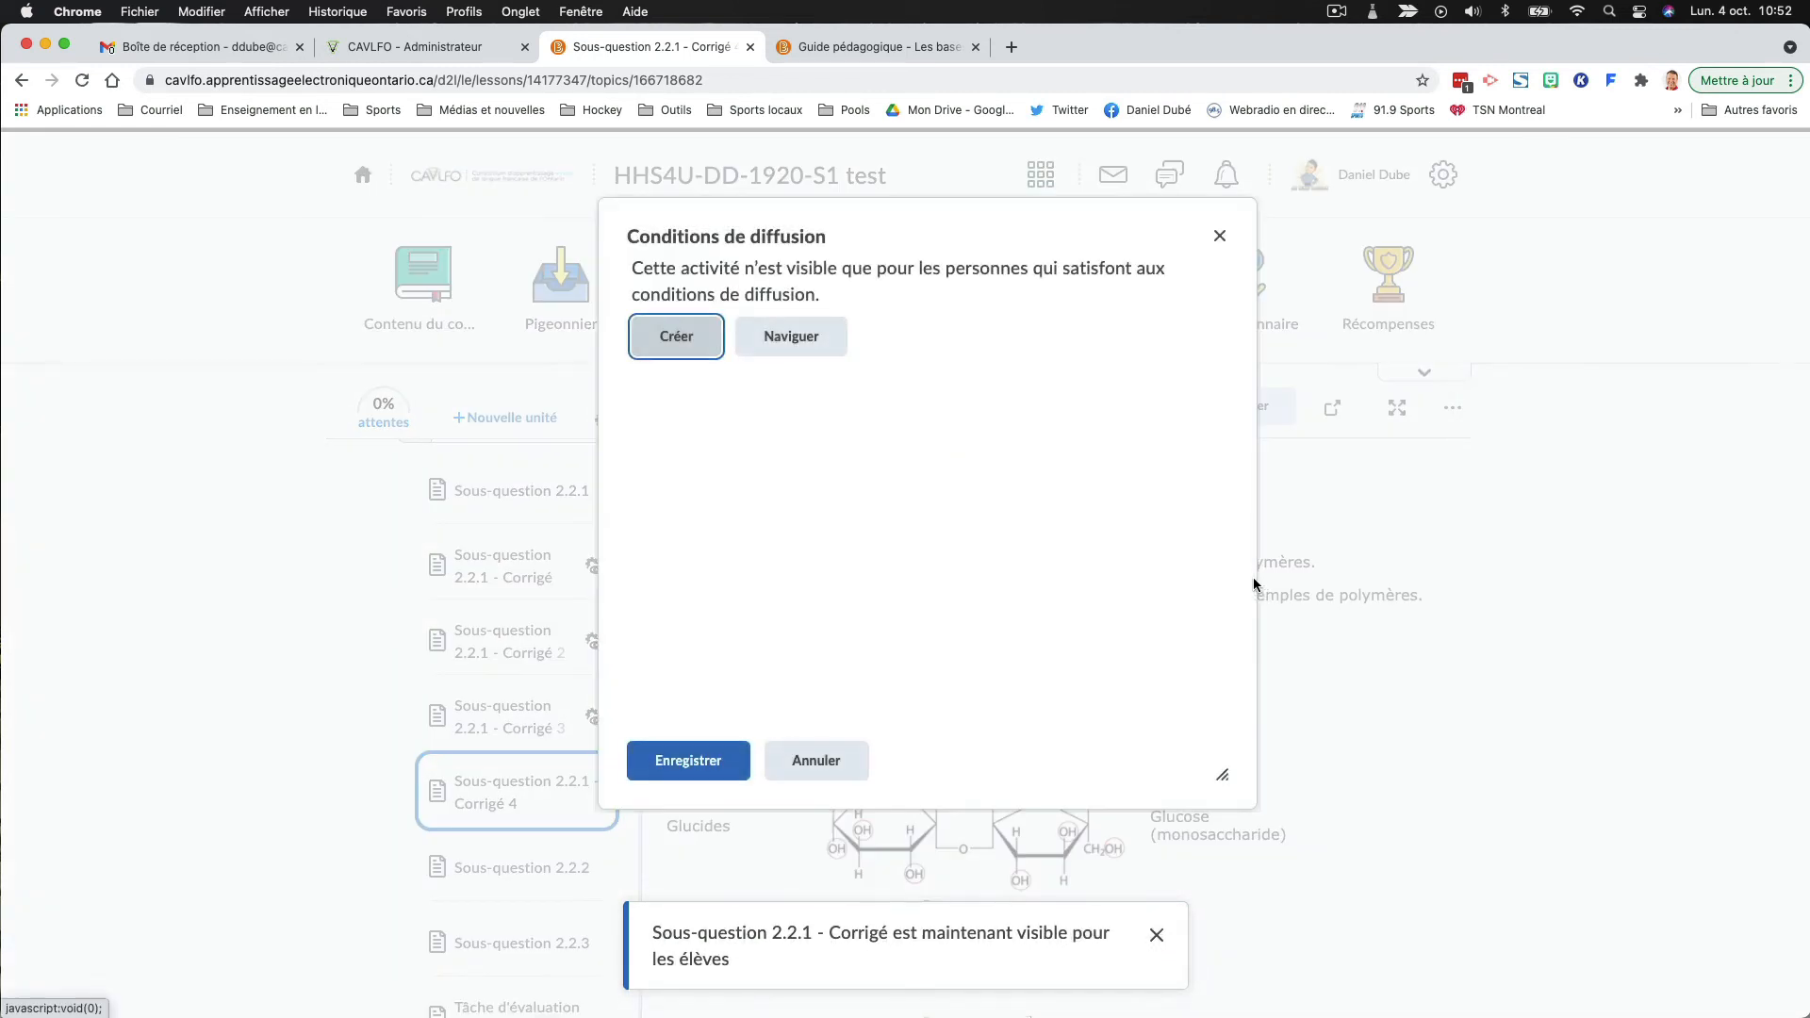
click(677, 344)
- Set the new release condition's type to "Sujet du contenu visité"
click(726, 377)
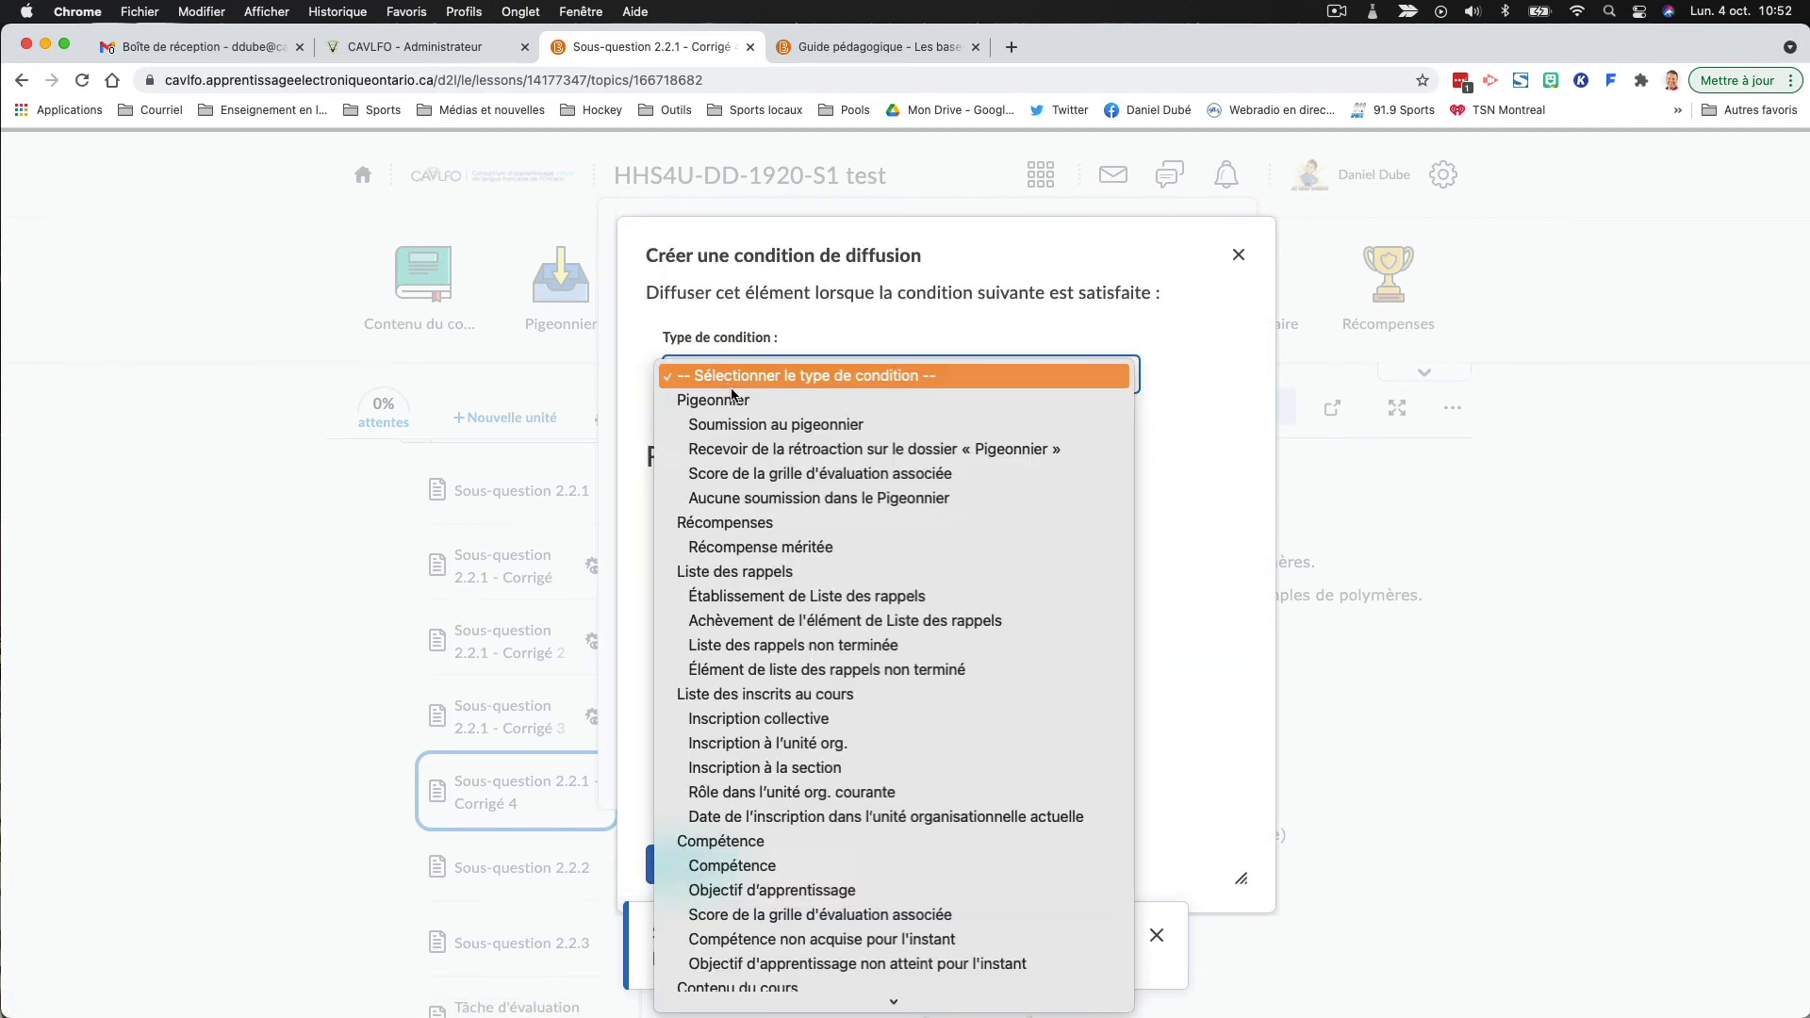
scroll(768, 509, down, 3)
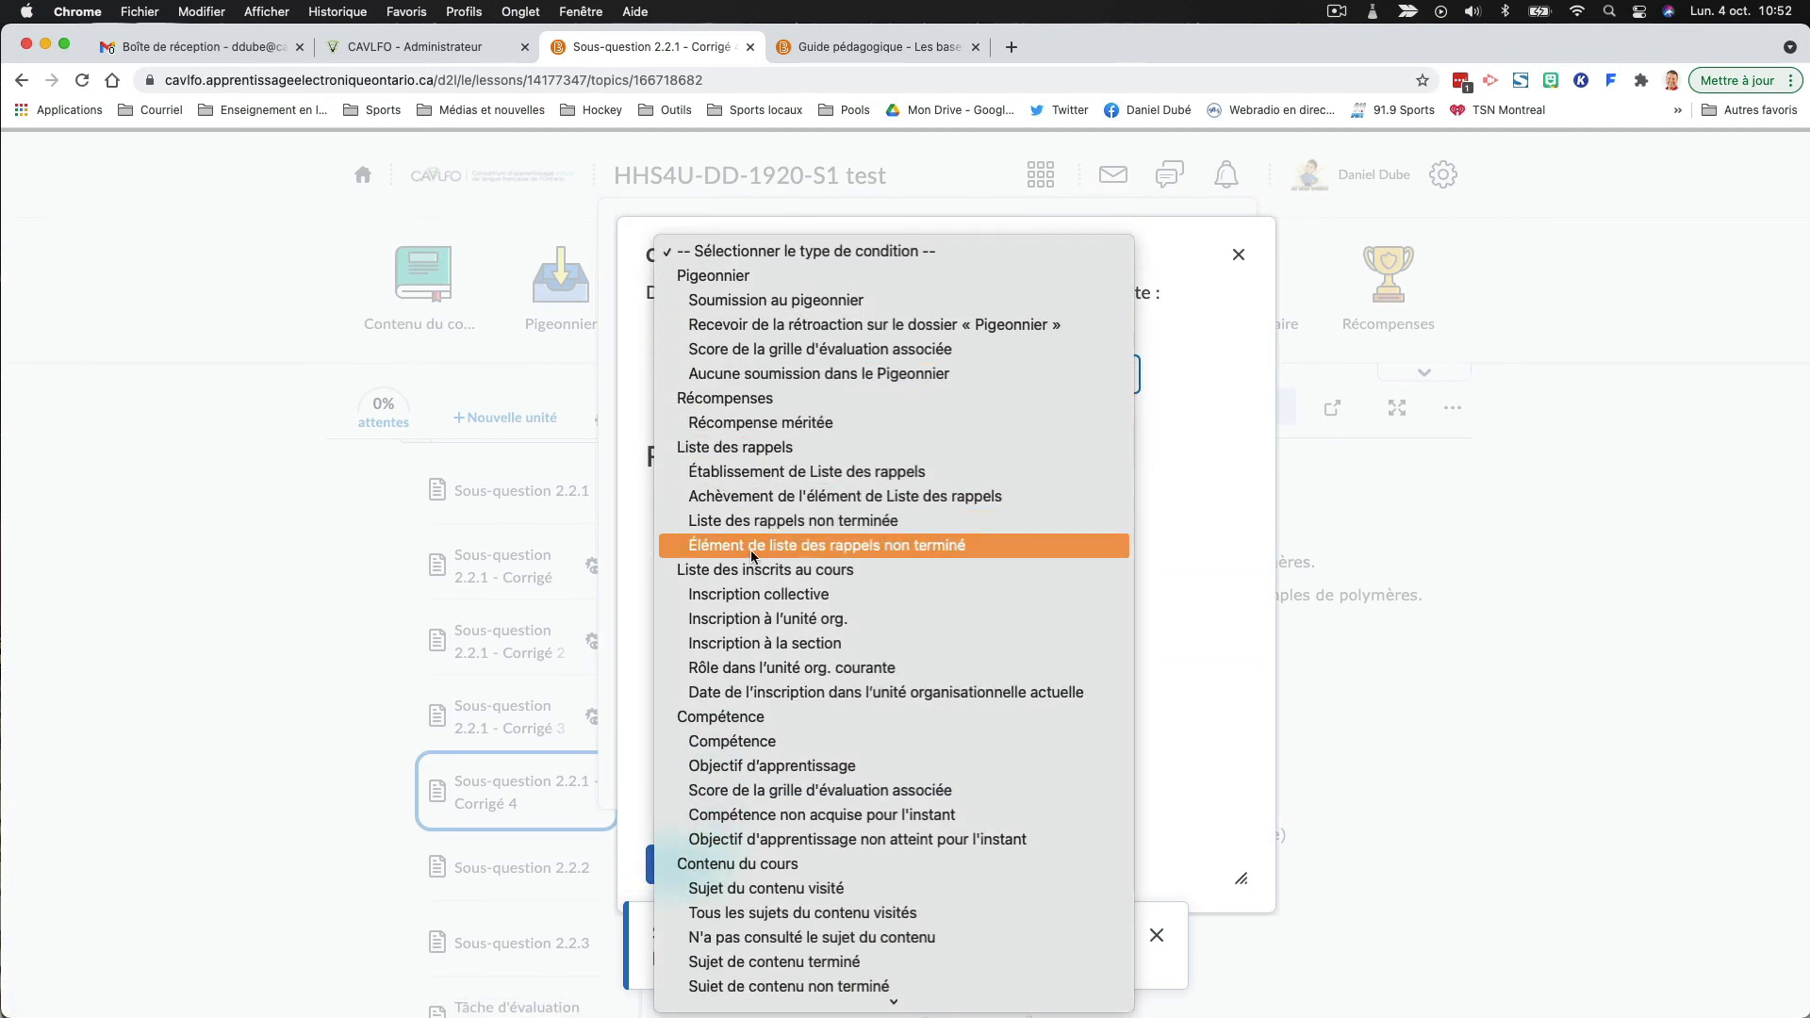
scroll(751, 545, down, 6)
scroll(751, 544, down, 2)
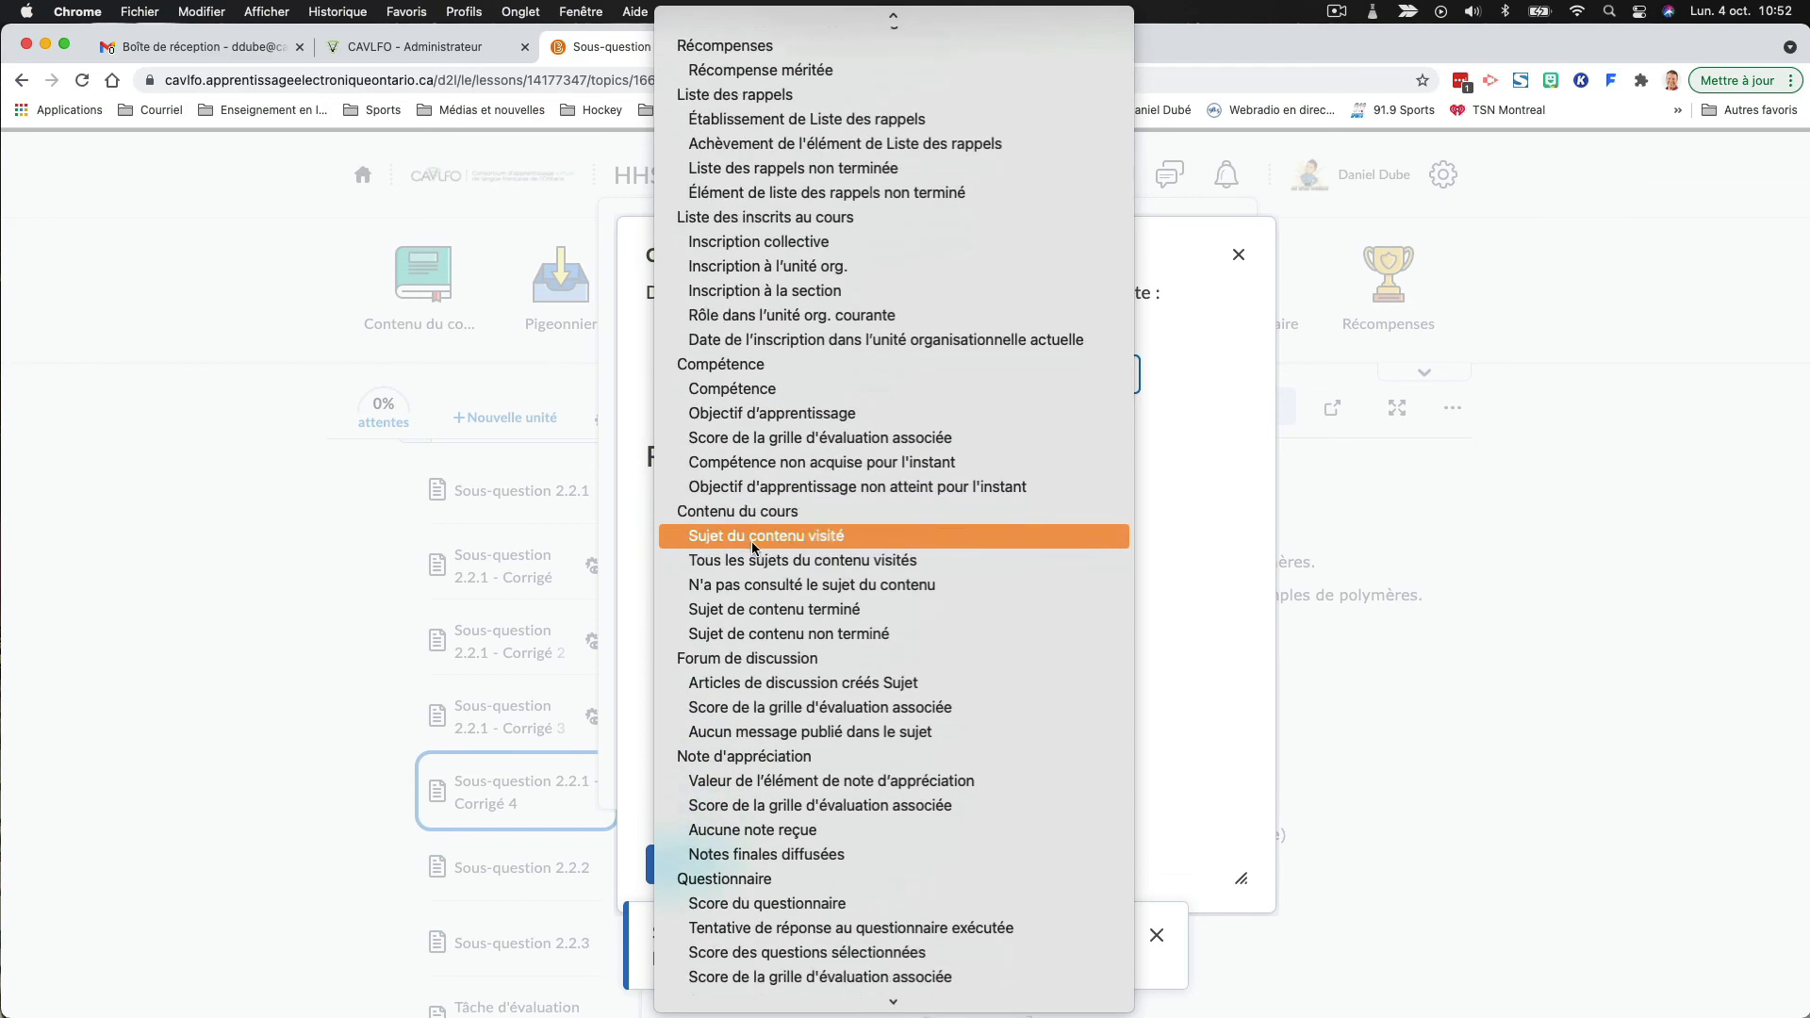
click(749, 535)
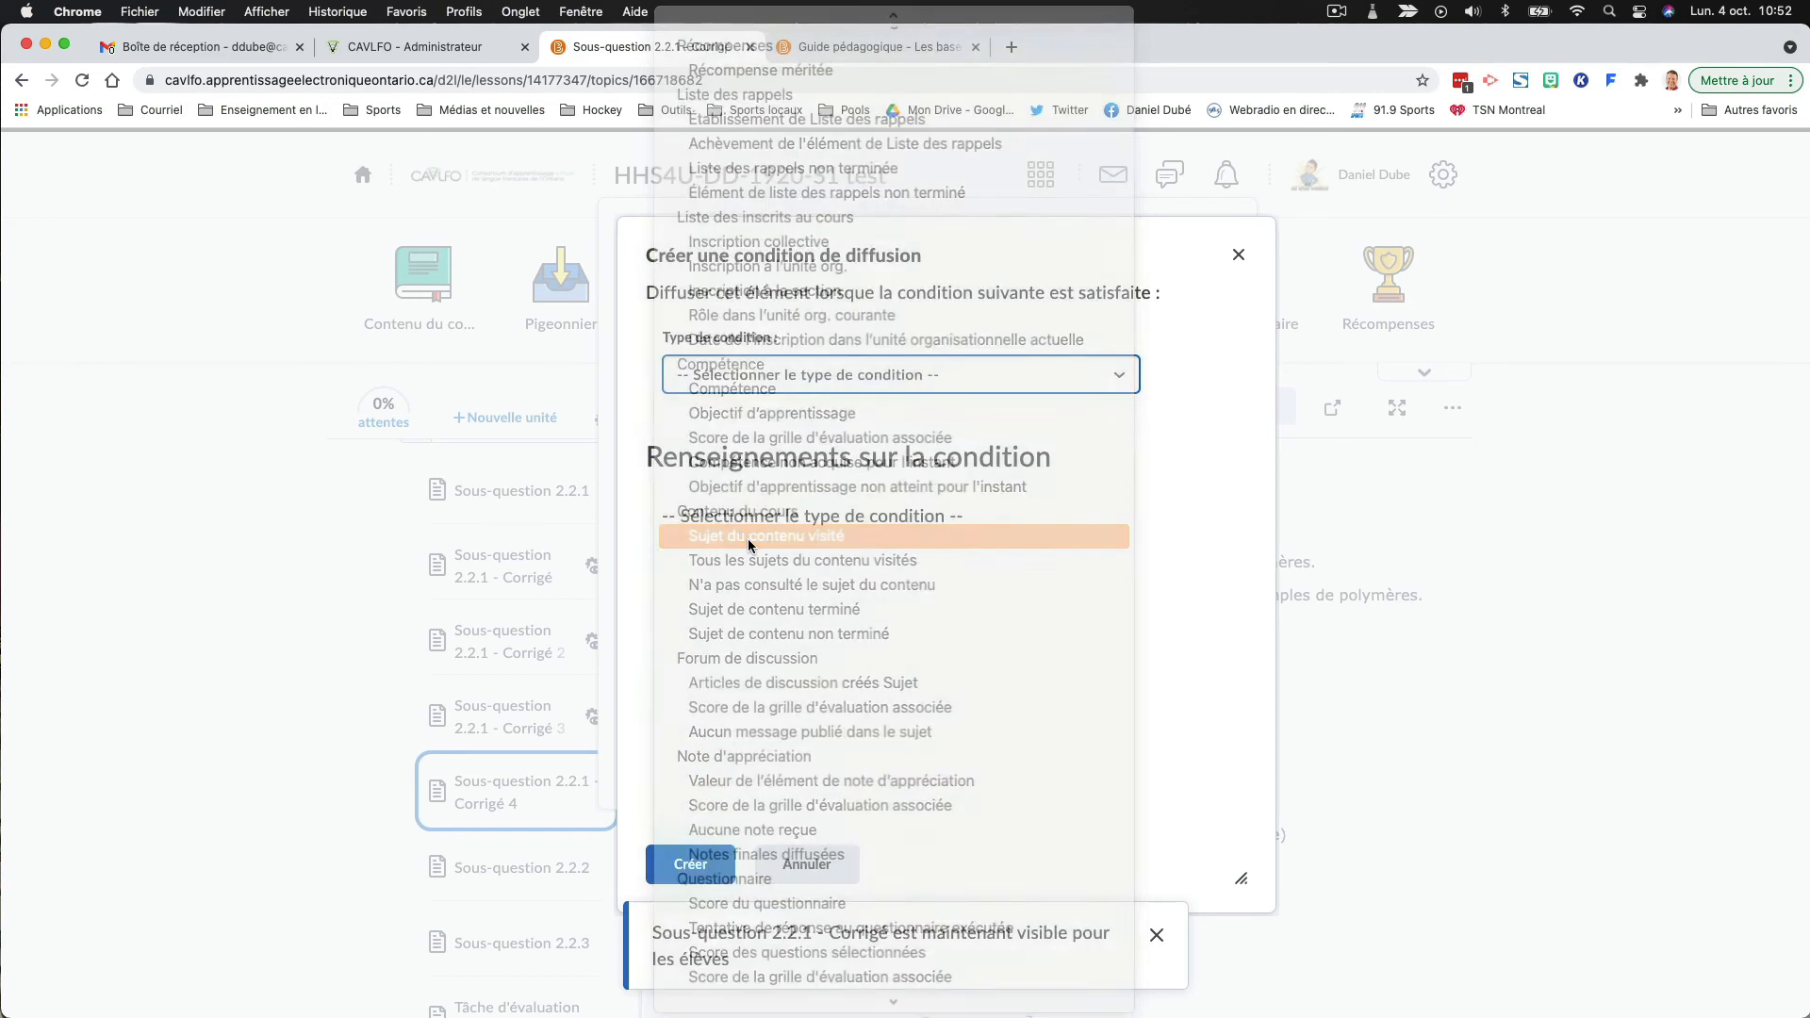
- Choose "Sous-question 2.2.1" as the visited topic, create the condition and save the release conditions
click(760, 566)
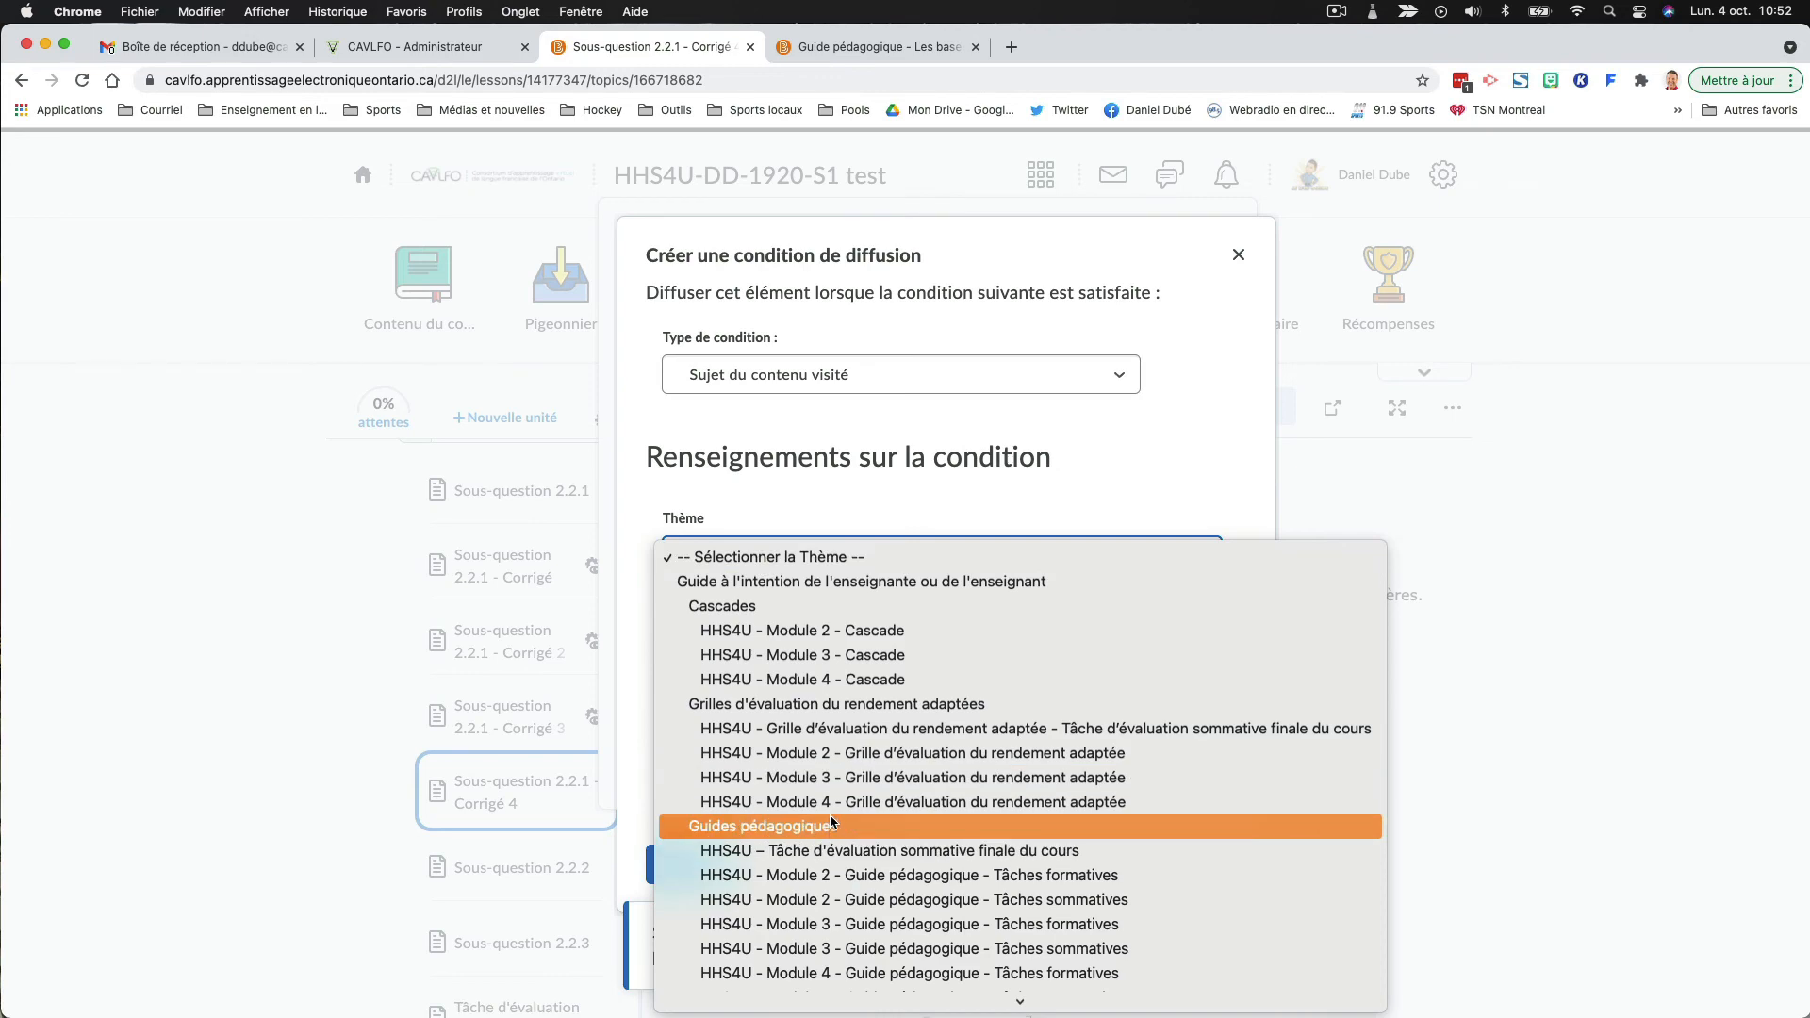
scroll(833, 812, down, 2)
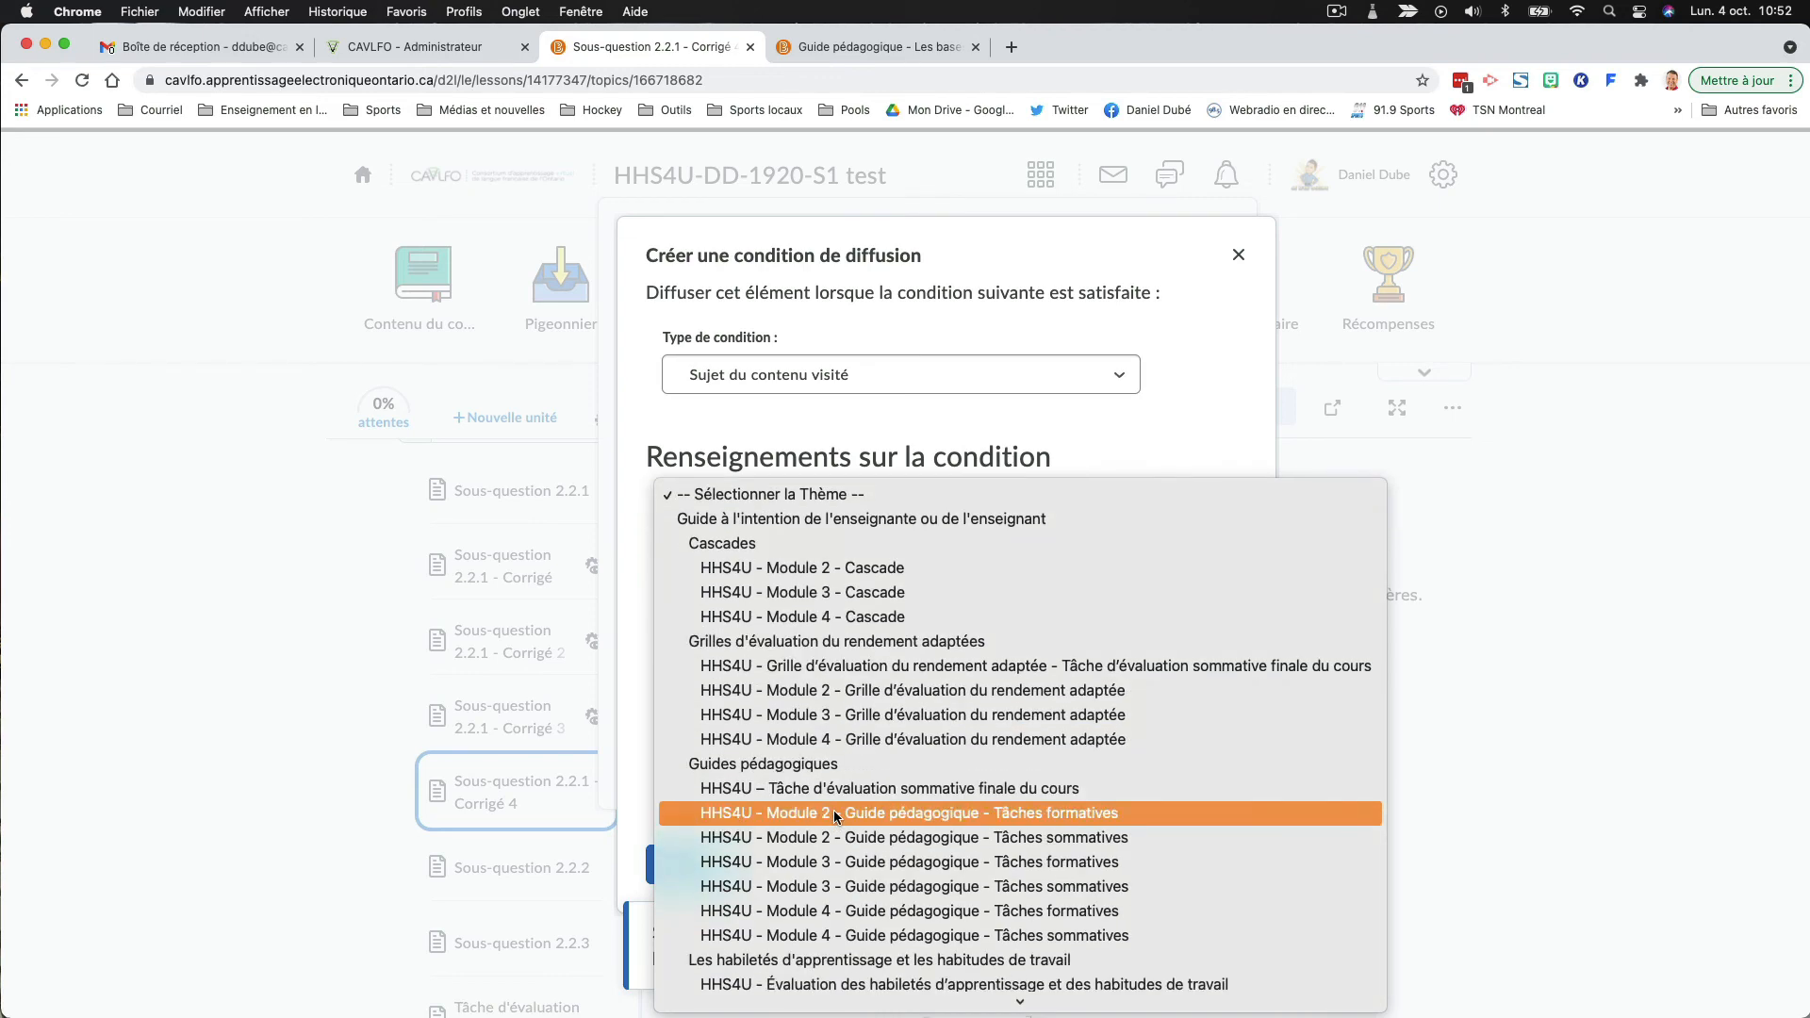
scroll(834, 816, down, 15)
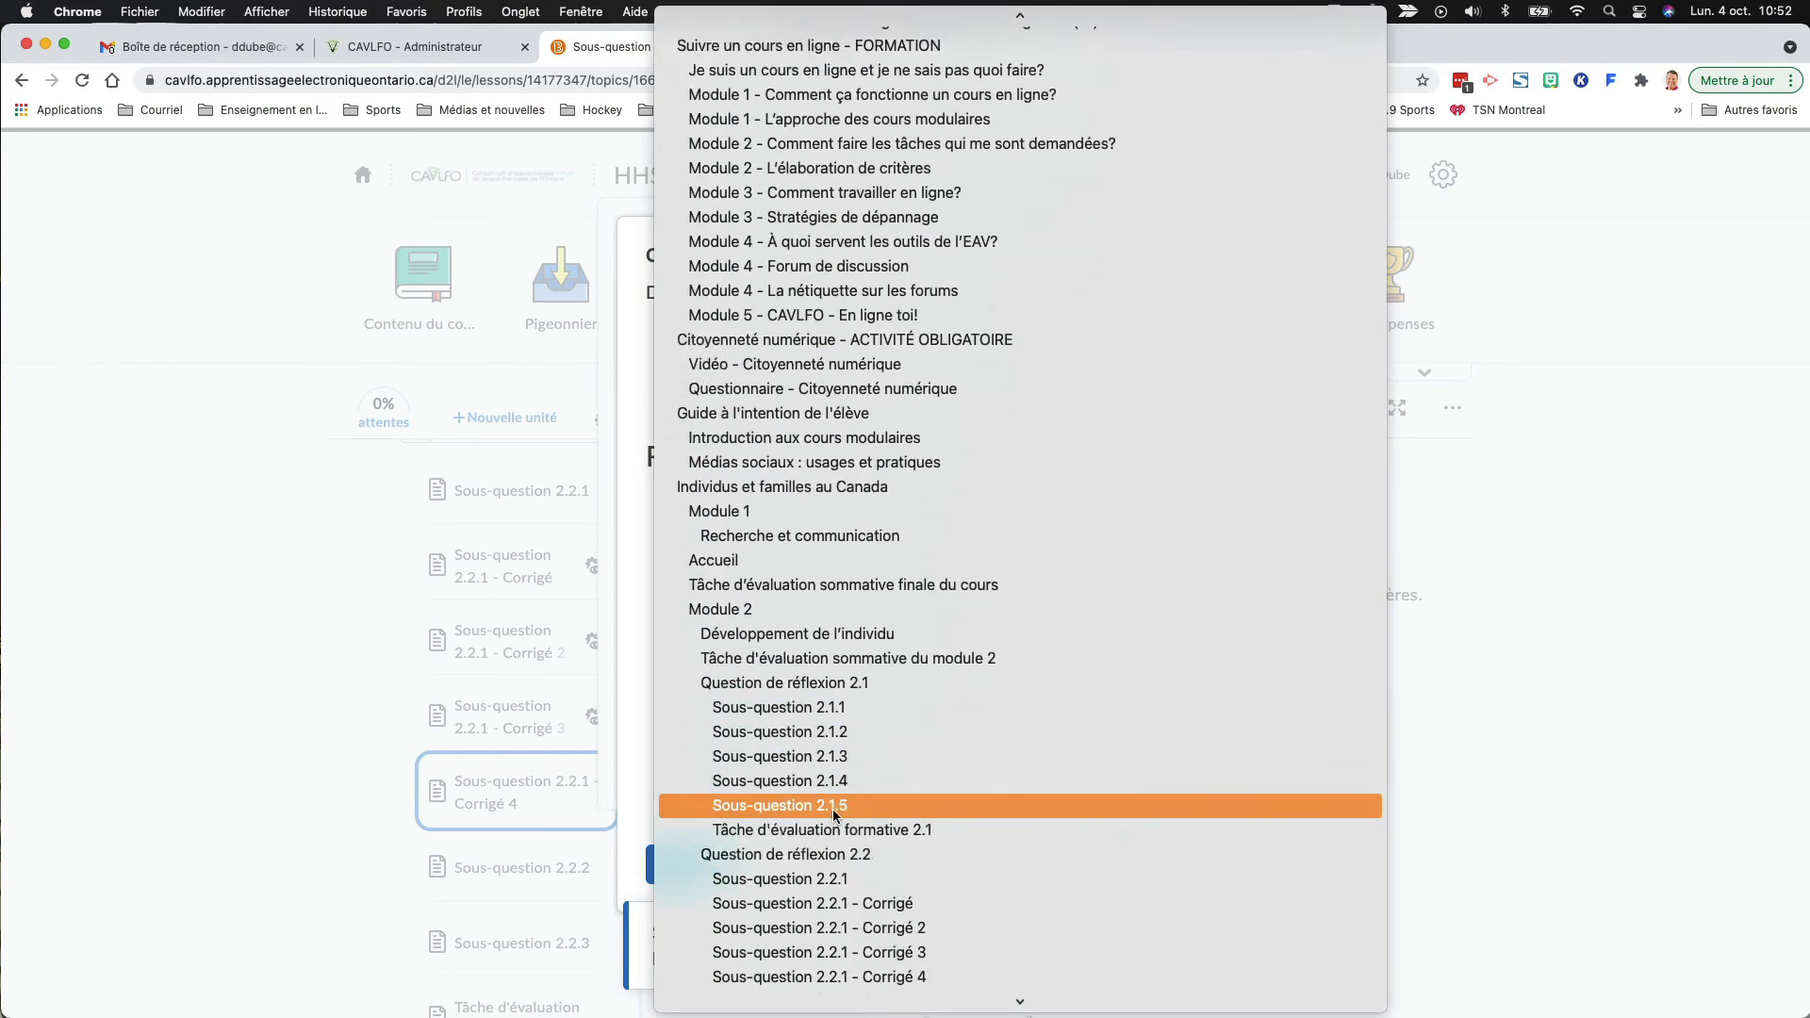
scroll(836, 802, down, 5)
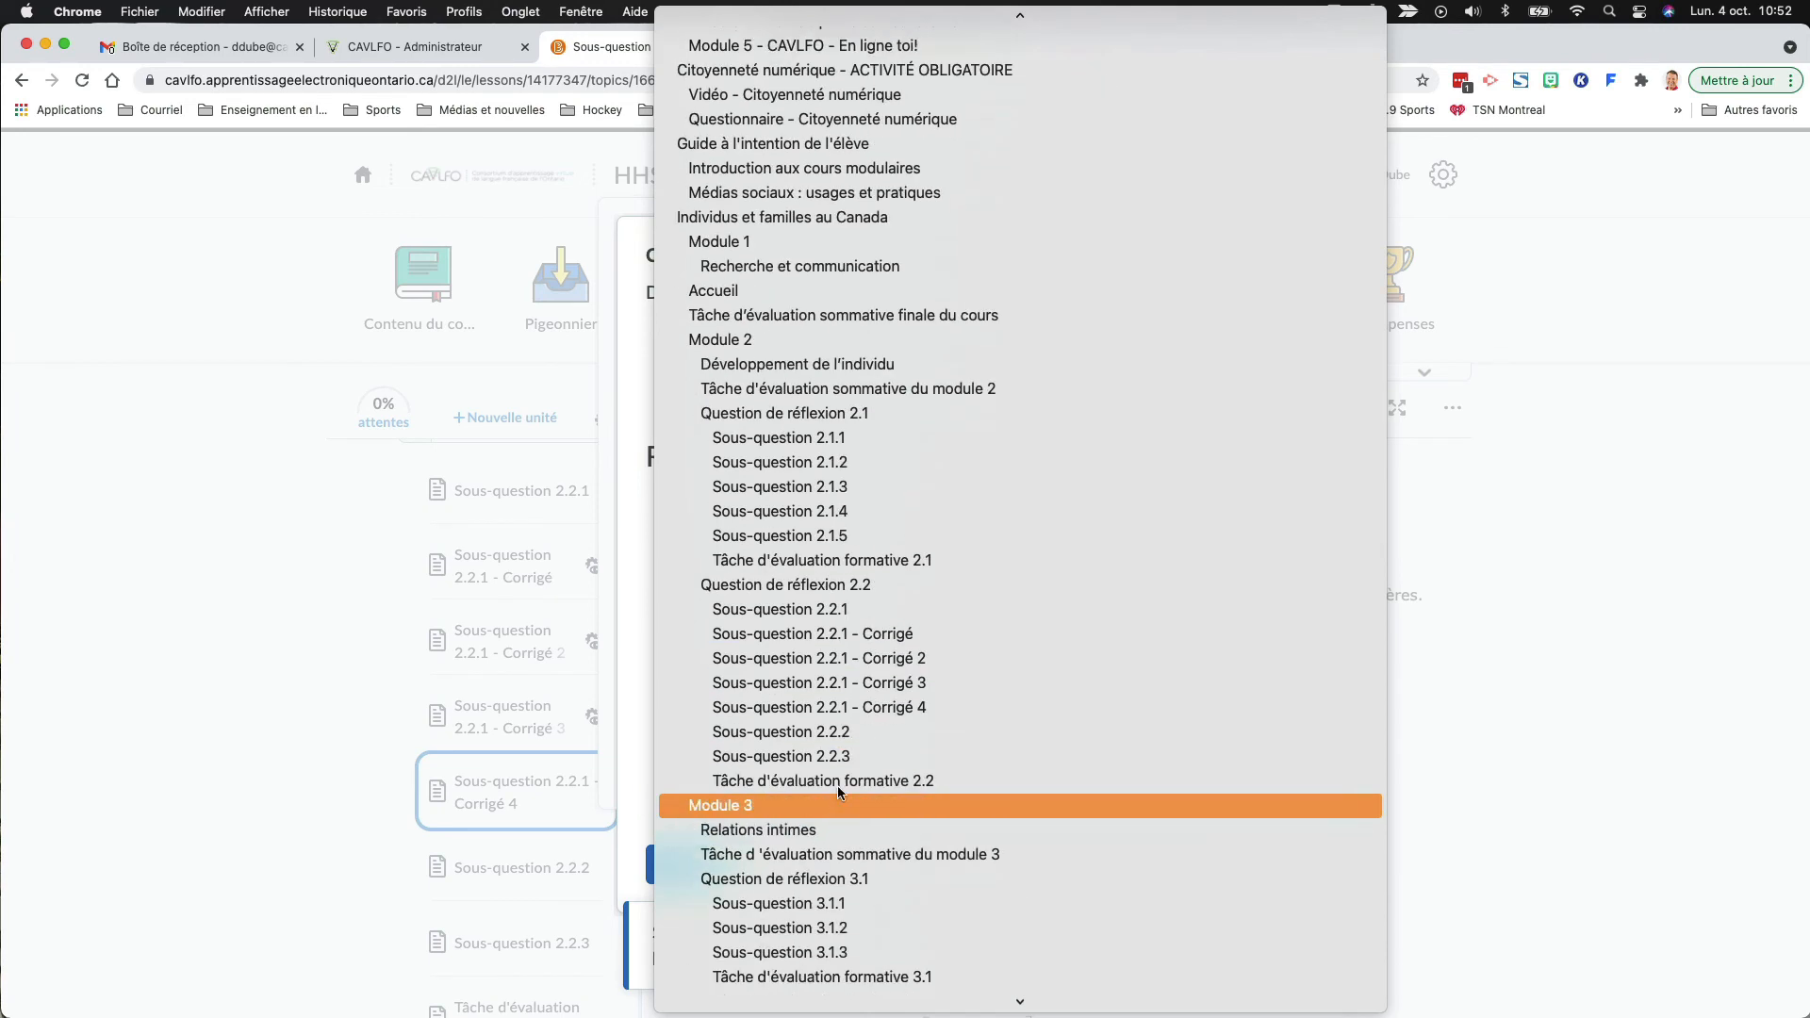
click(874, 609)
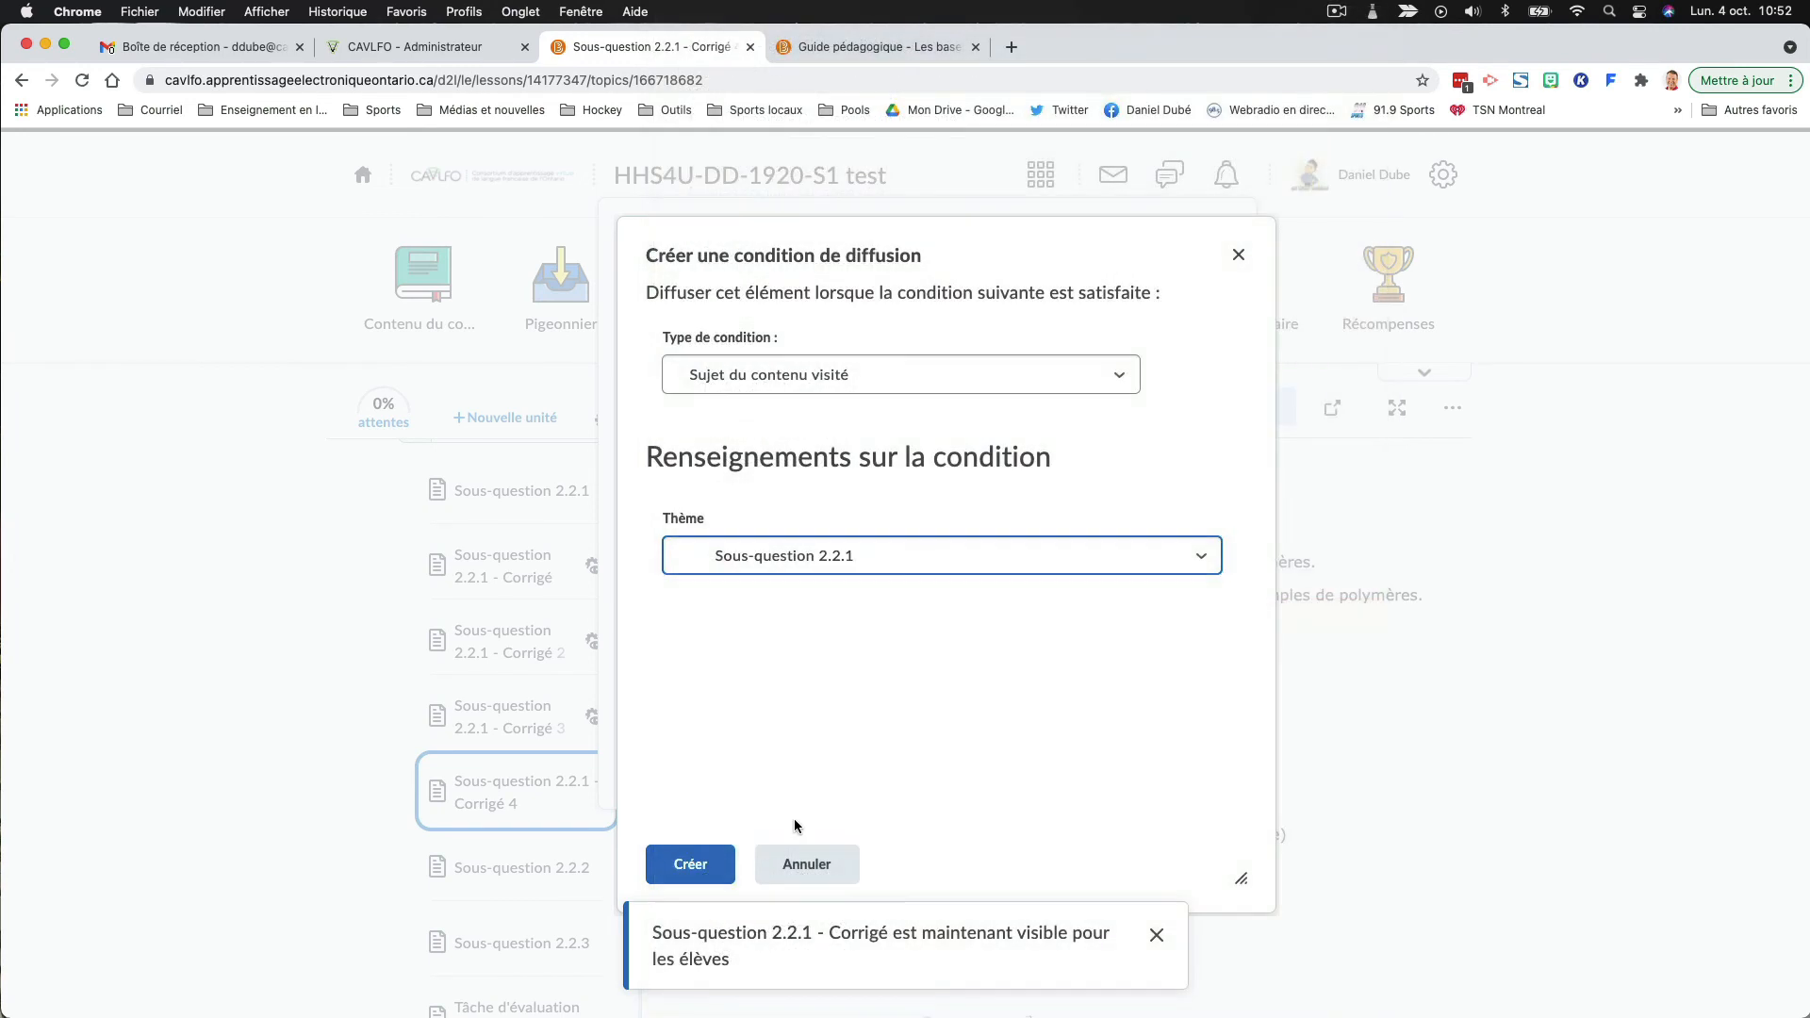
click(692, 859)
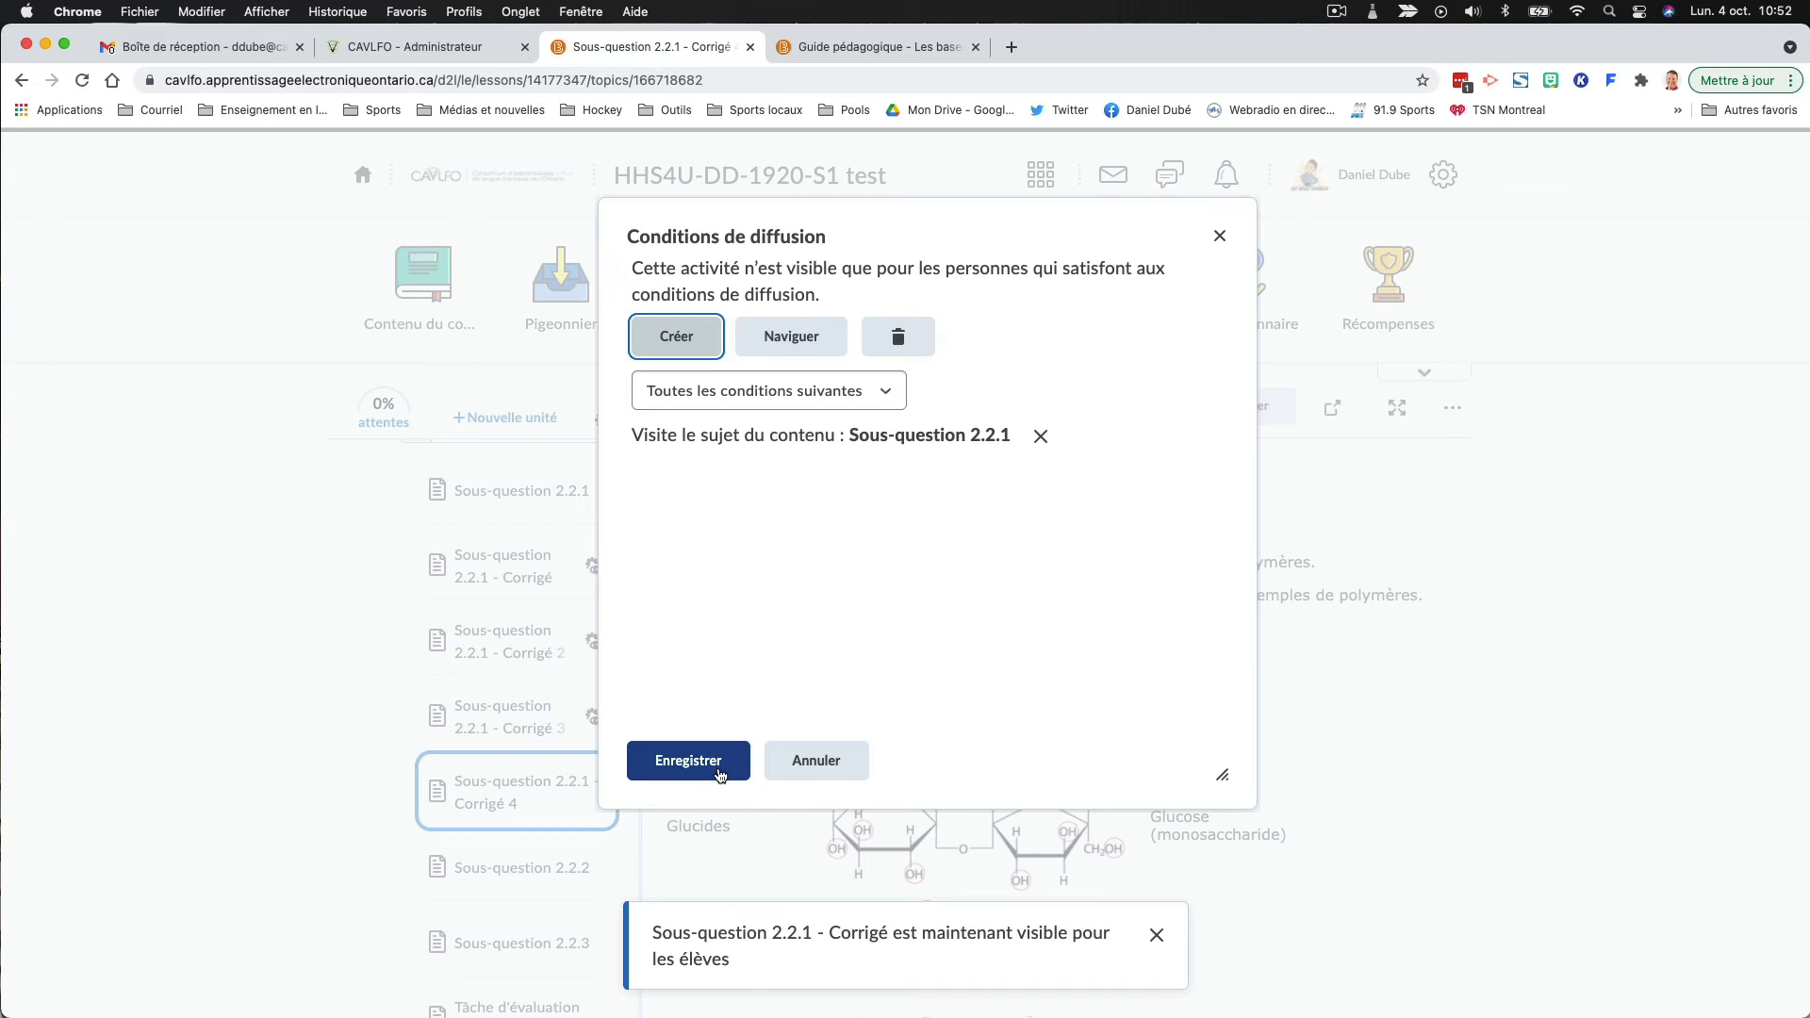
click(719, 773)
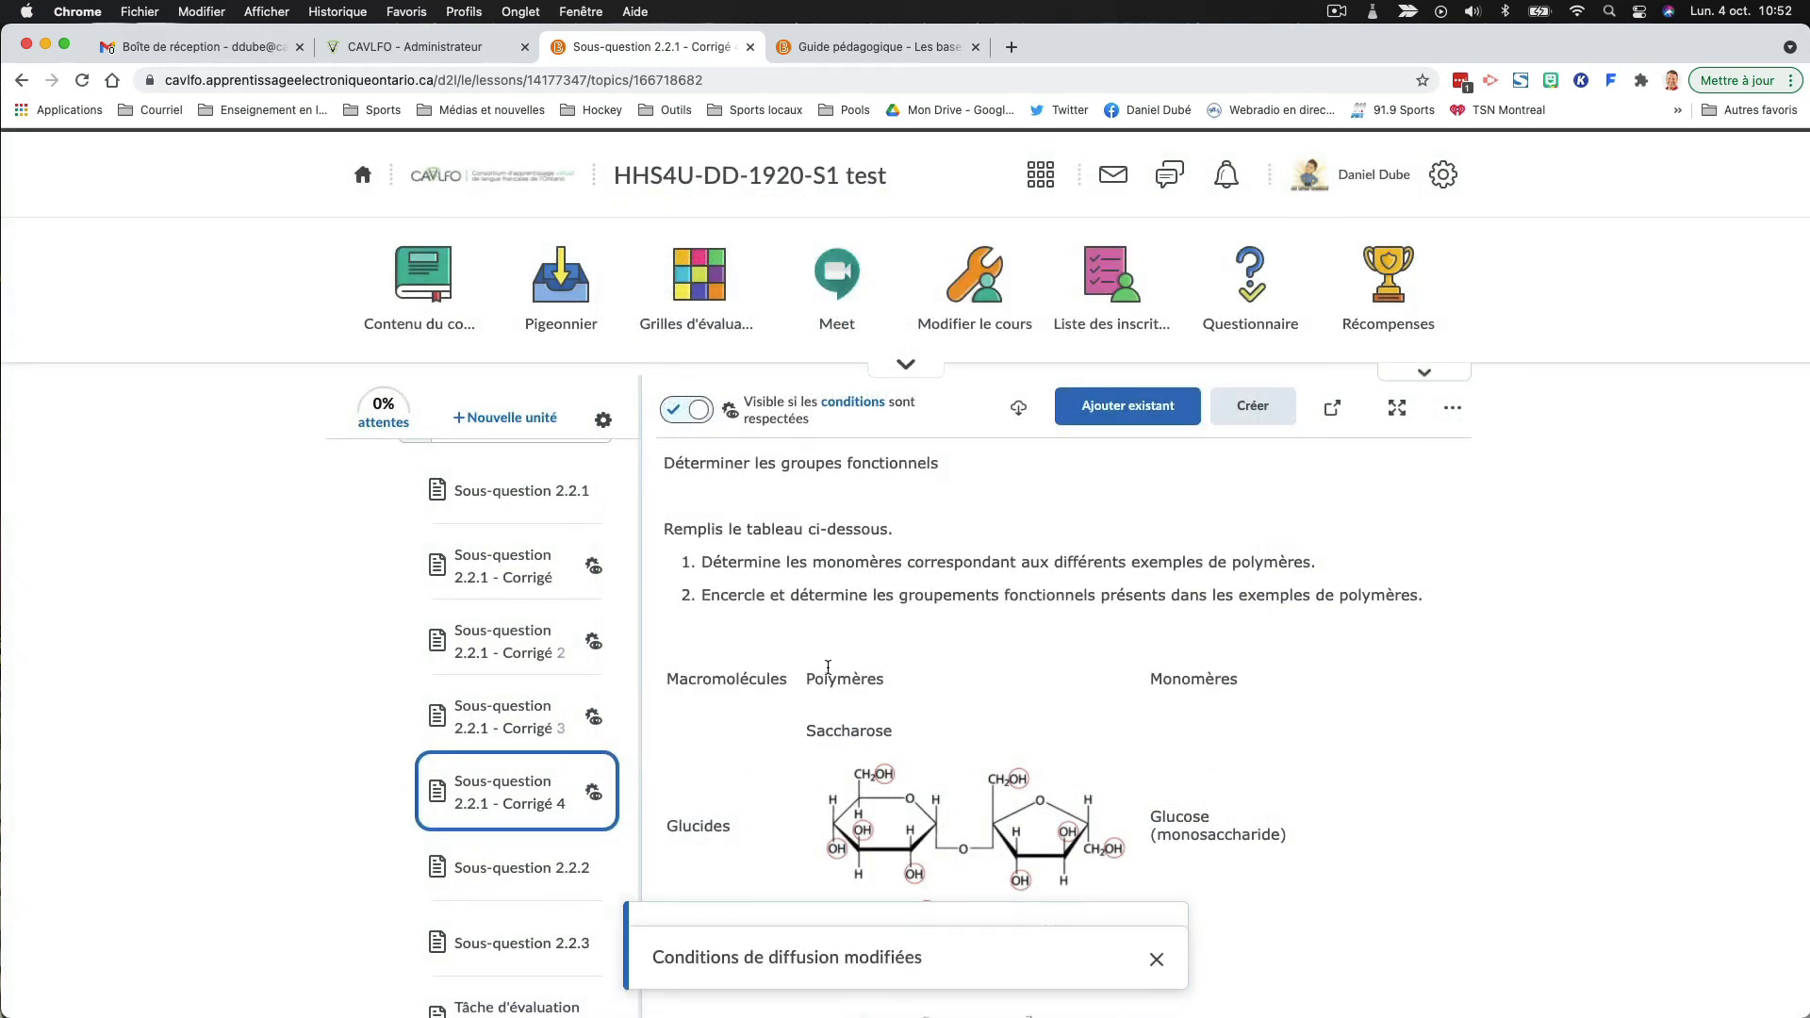
- Open the course class list and impersonate the student whose most recent access was on 30 juin 2021
scroll(595, 692, down, 3)
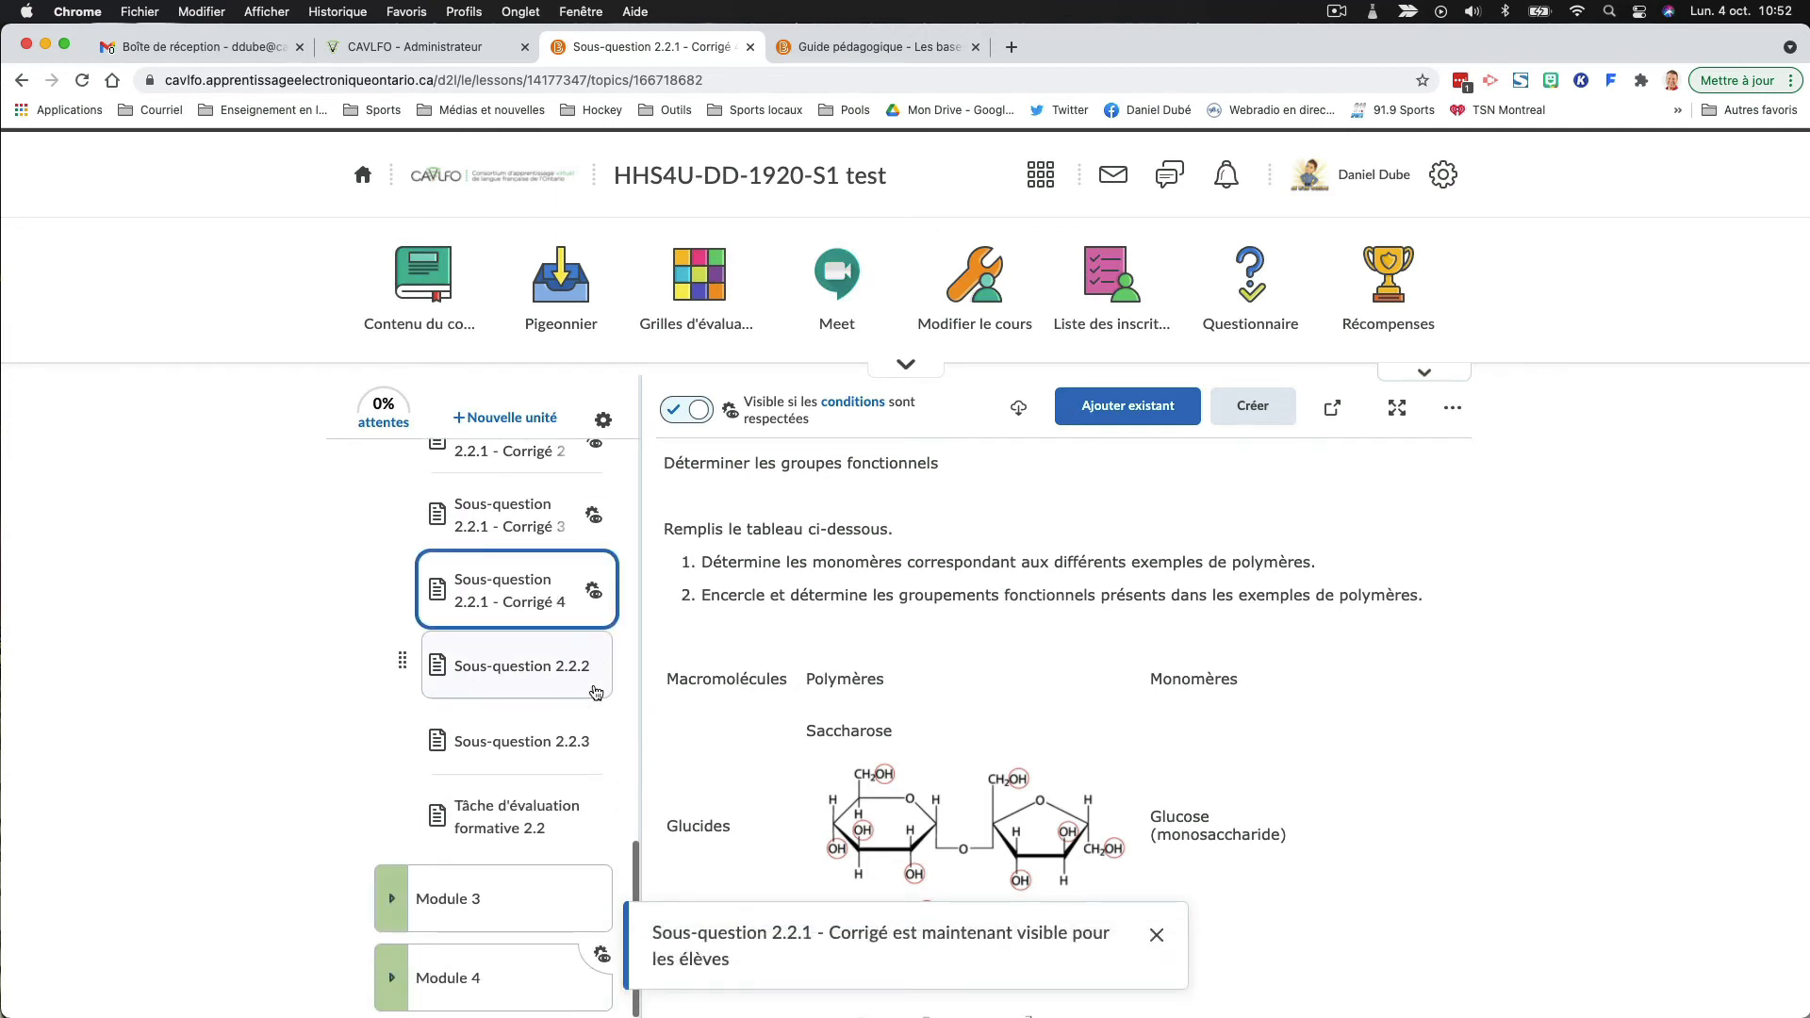
scroll(595, 693, up, 6)
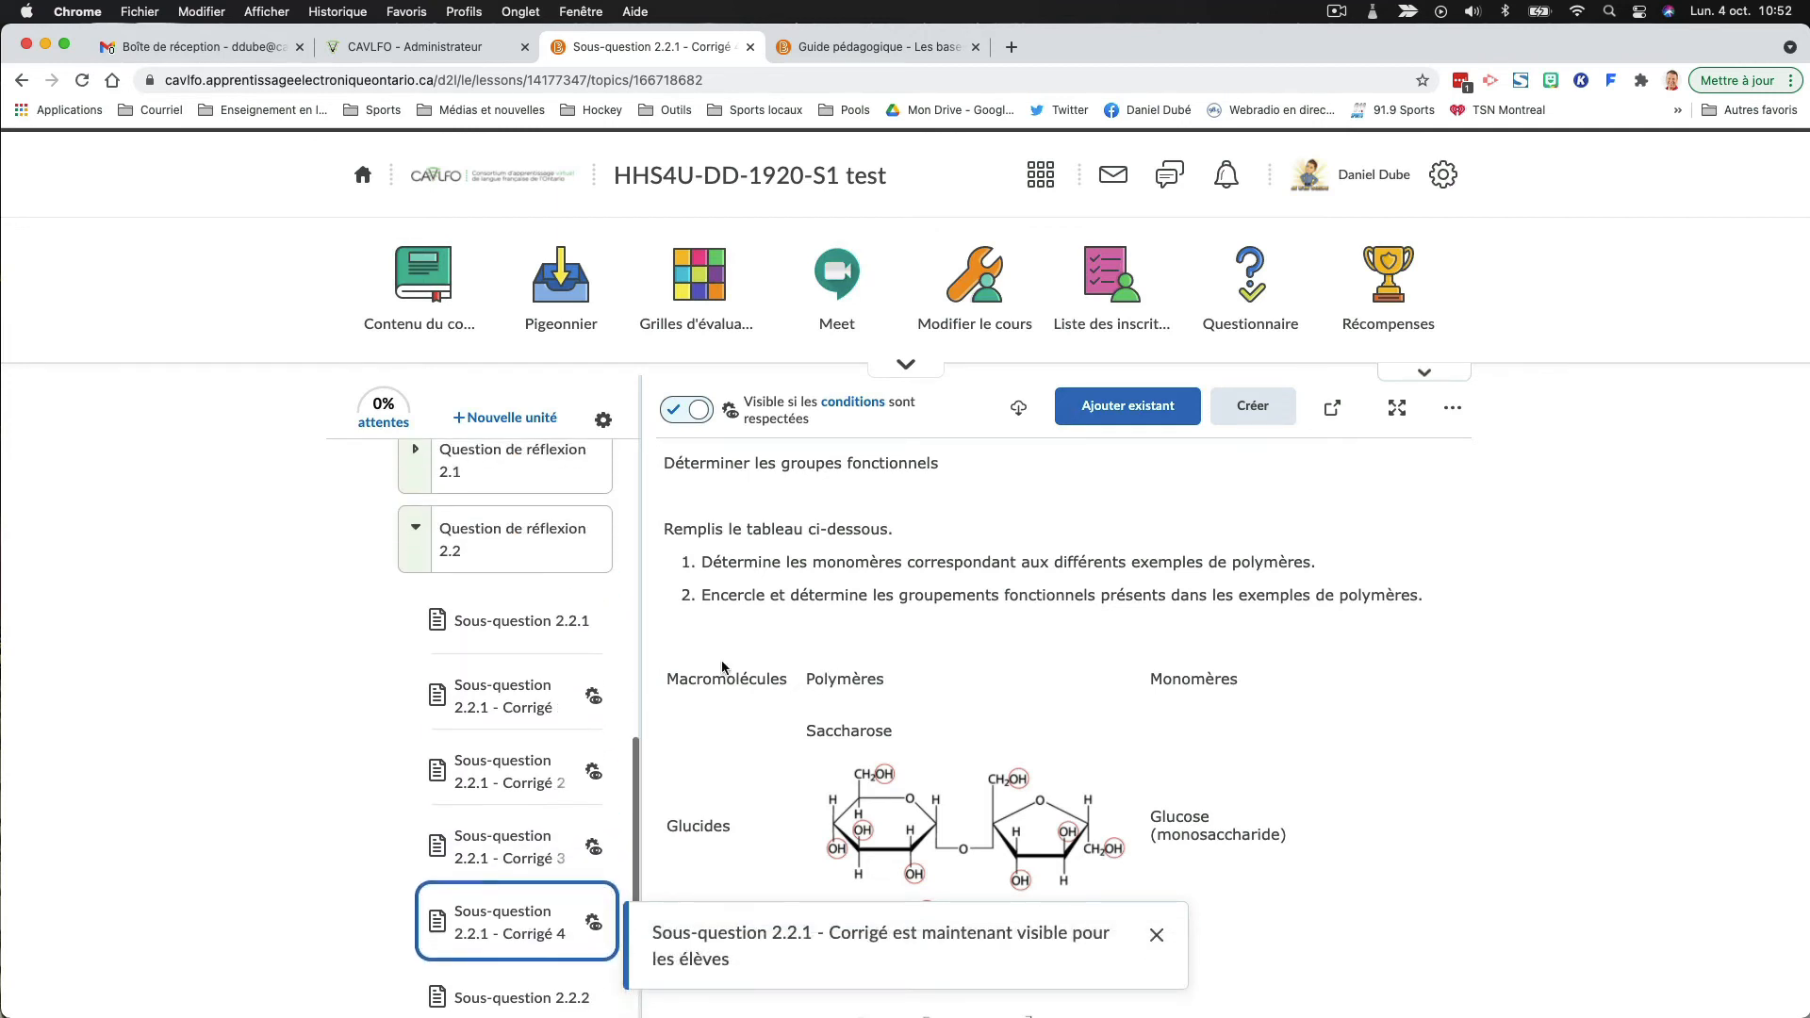
click(1101, 325)
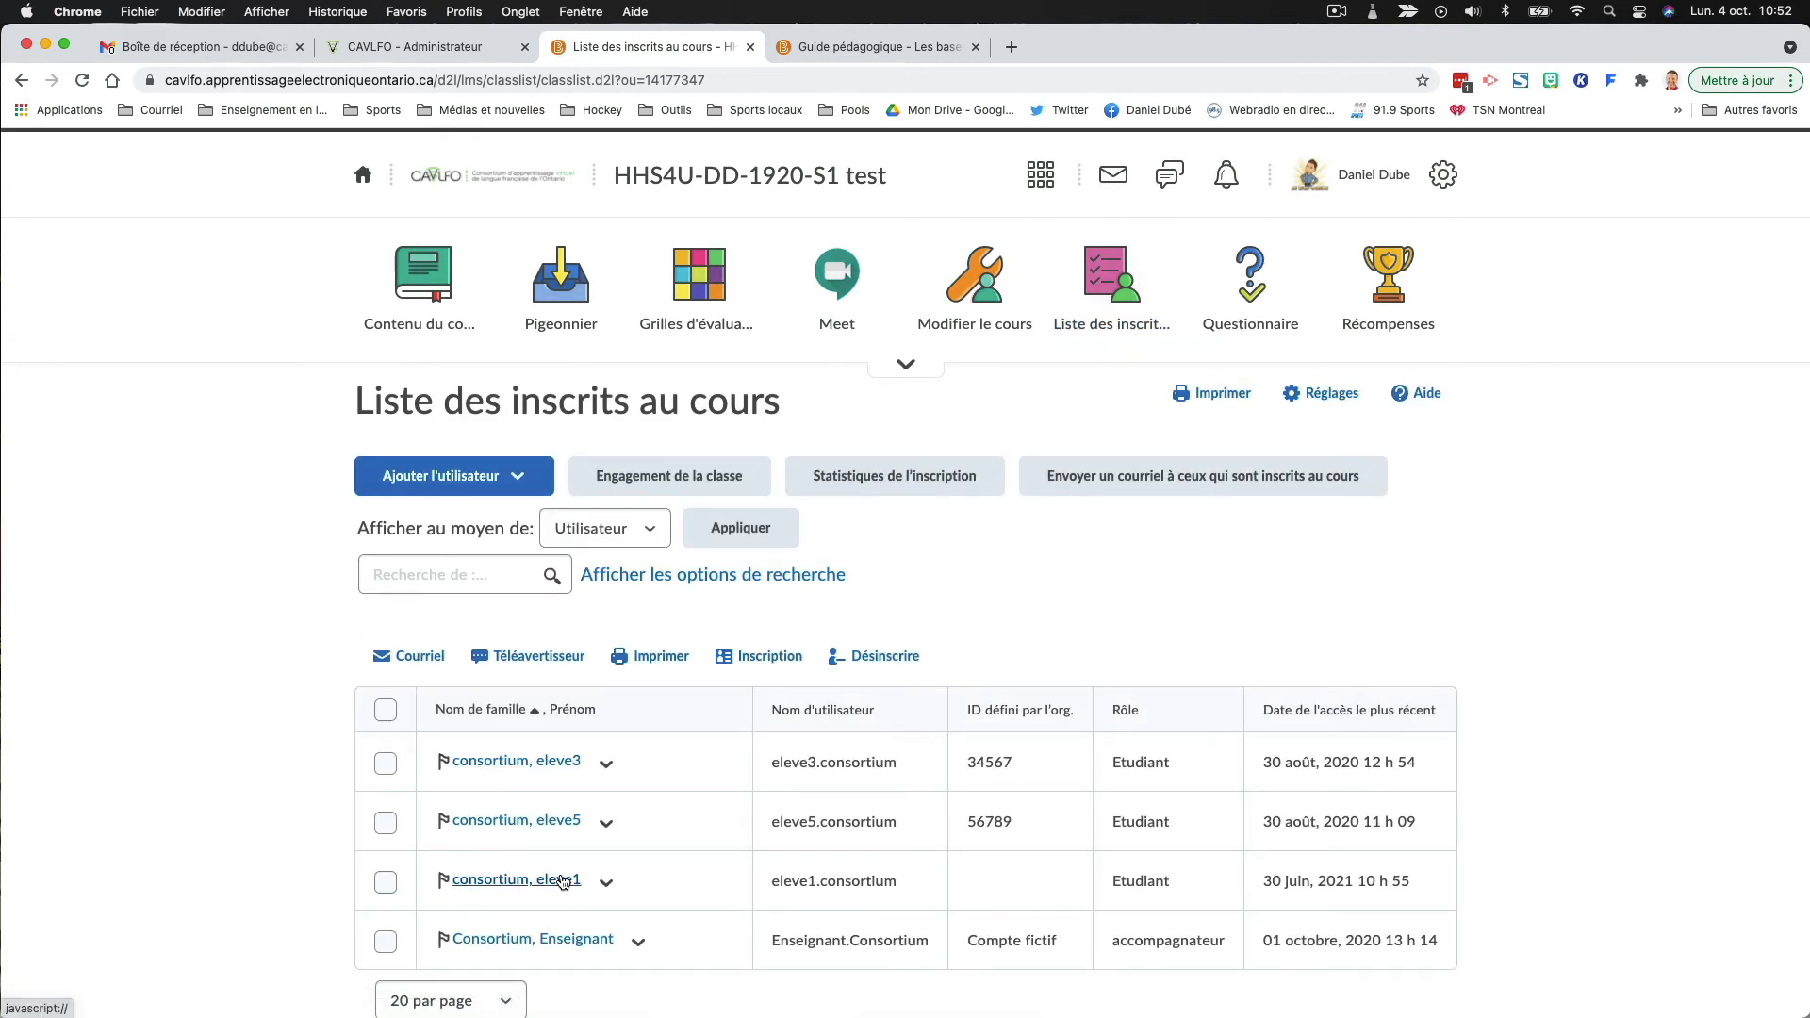
click(606, 882)
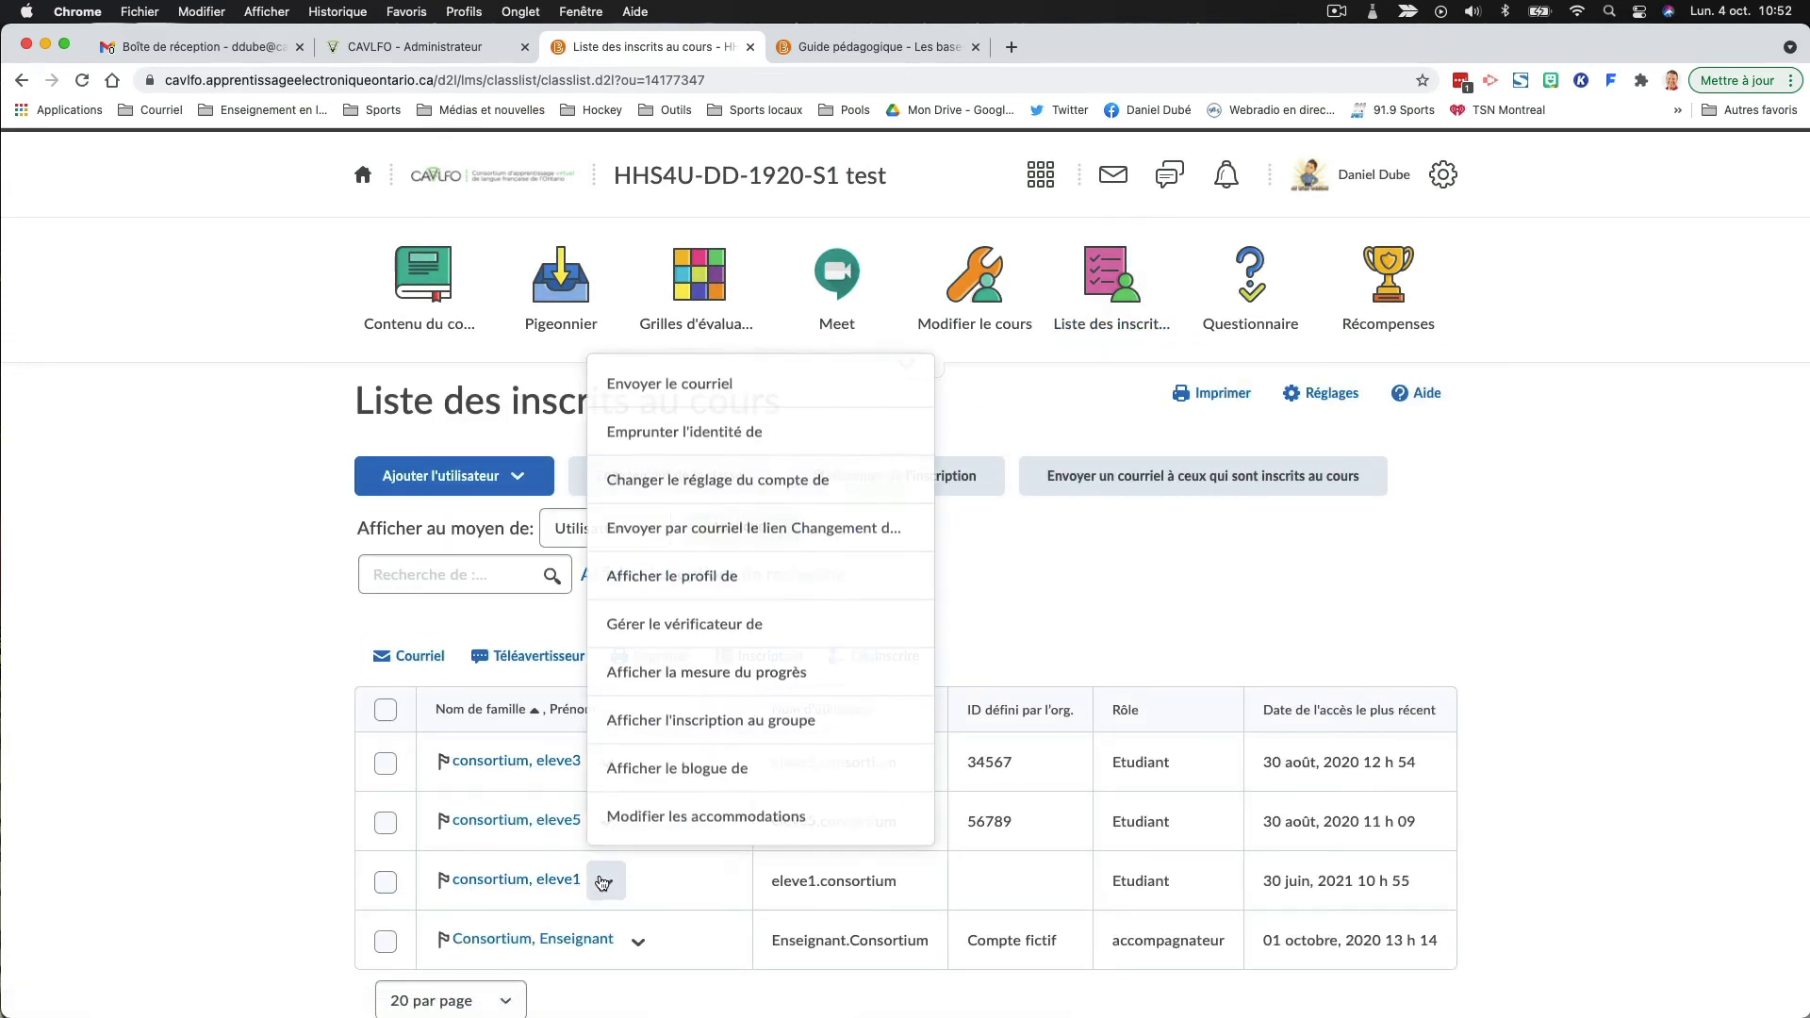
click(686, 446)
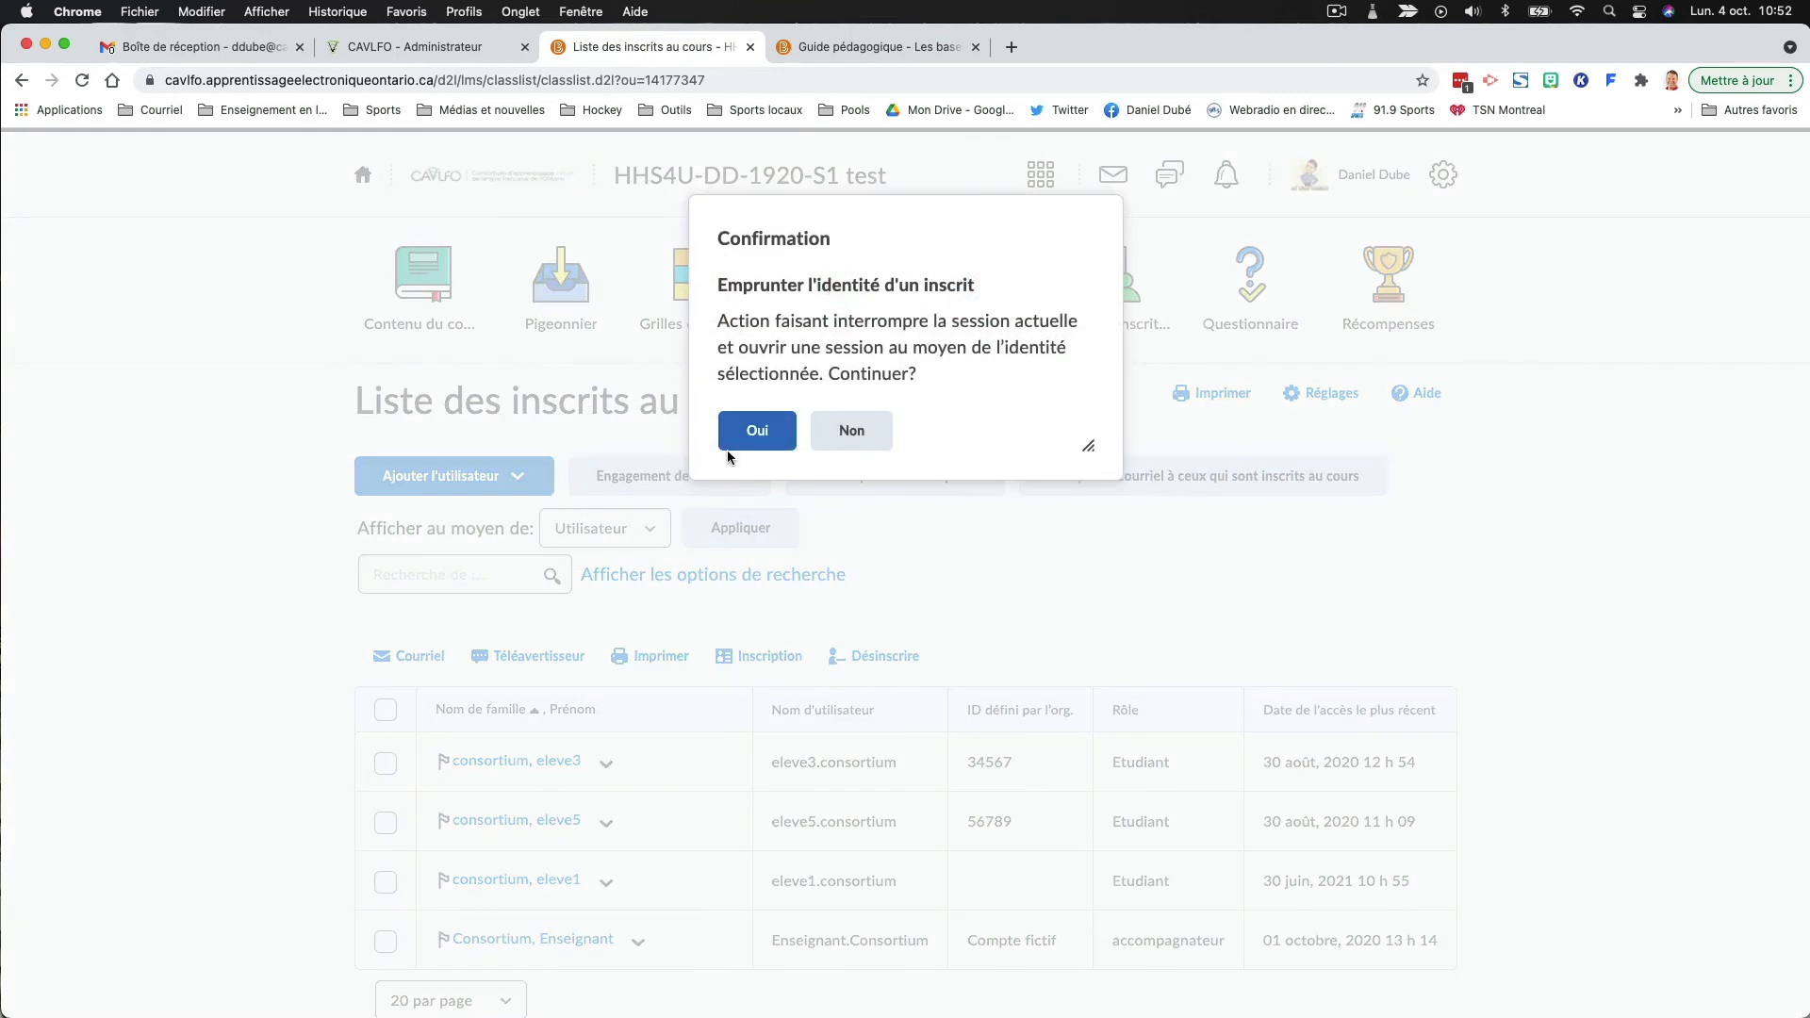
click(736, 440)
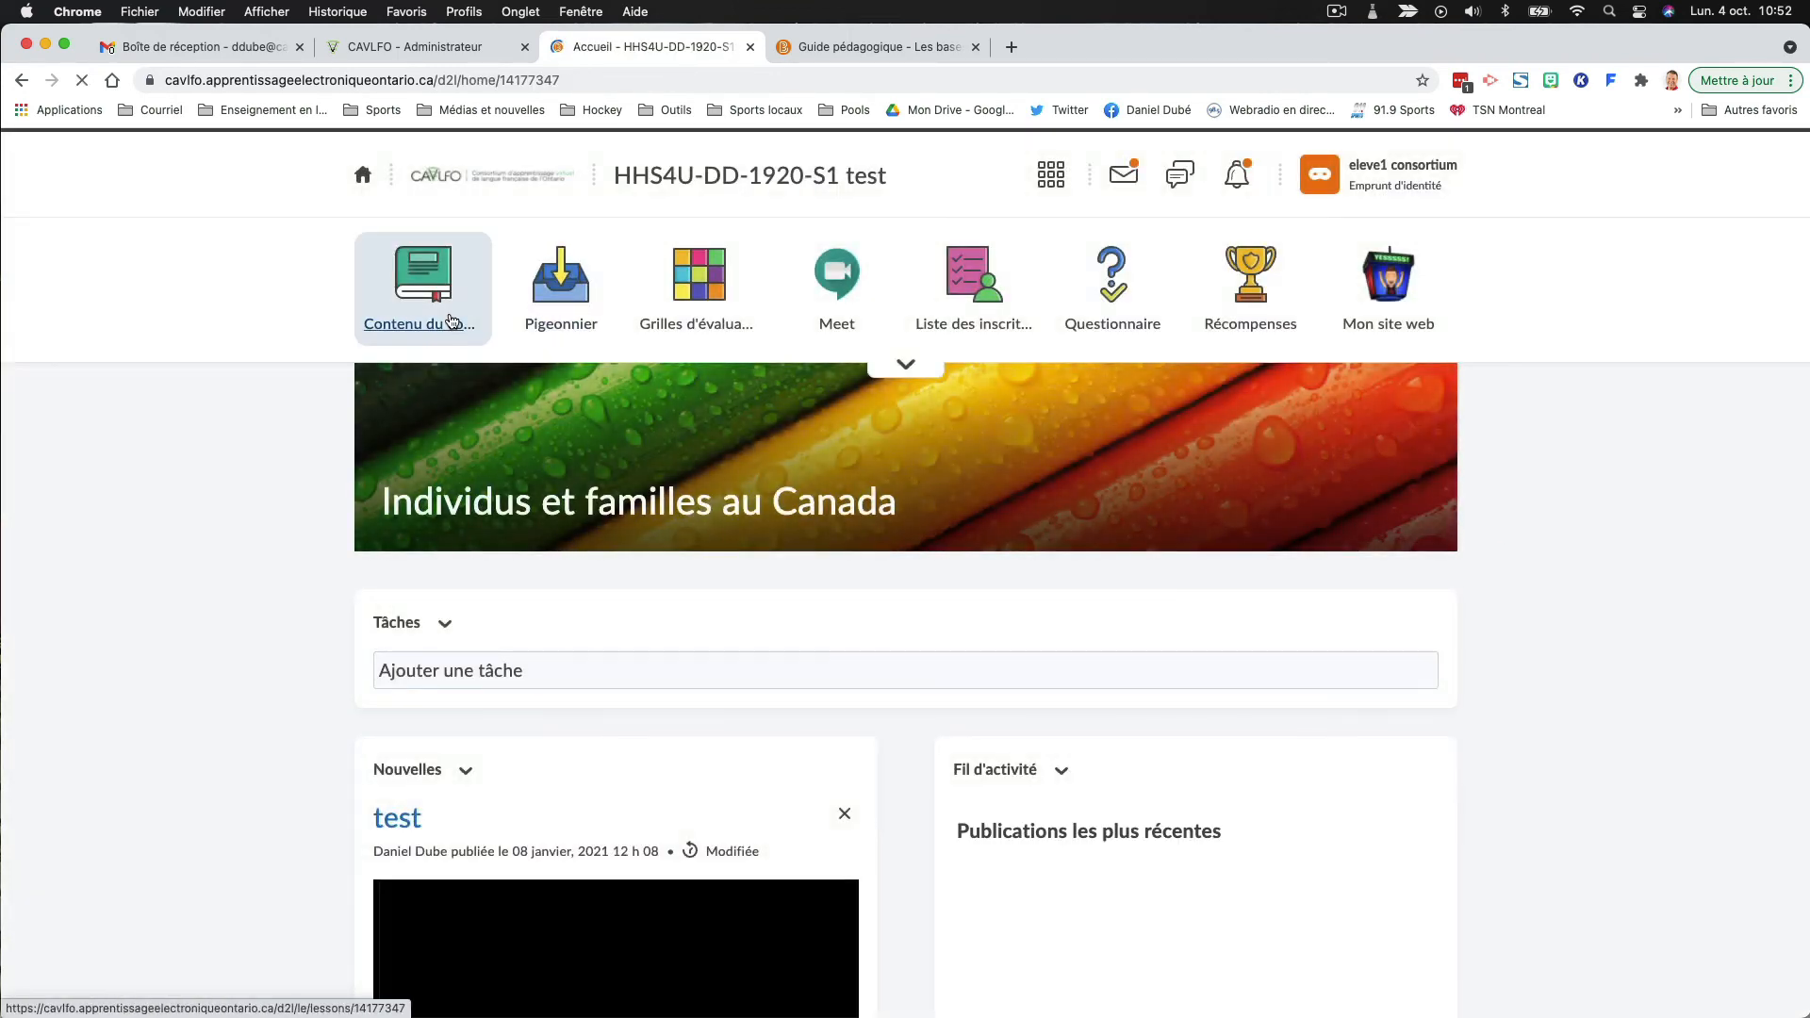
- Open the course content as the student and expand "Individus et familles au Canada" and "Module 2" to view "Question de réflexion 2.2"
click(451, 321)
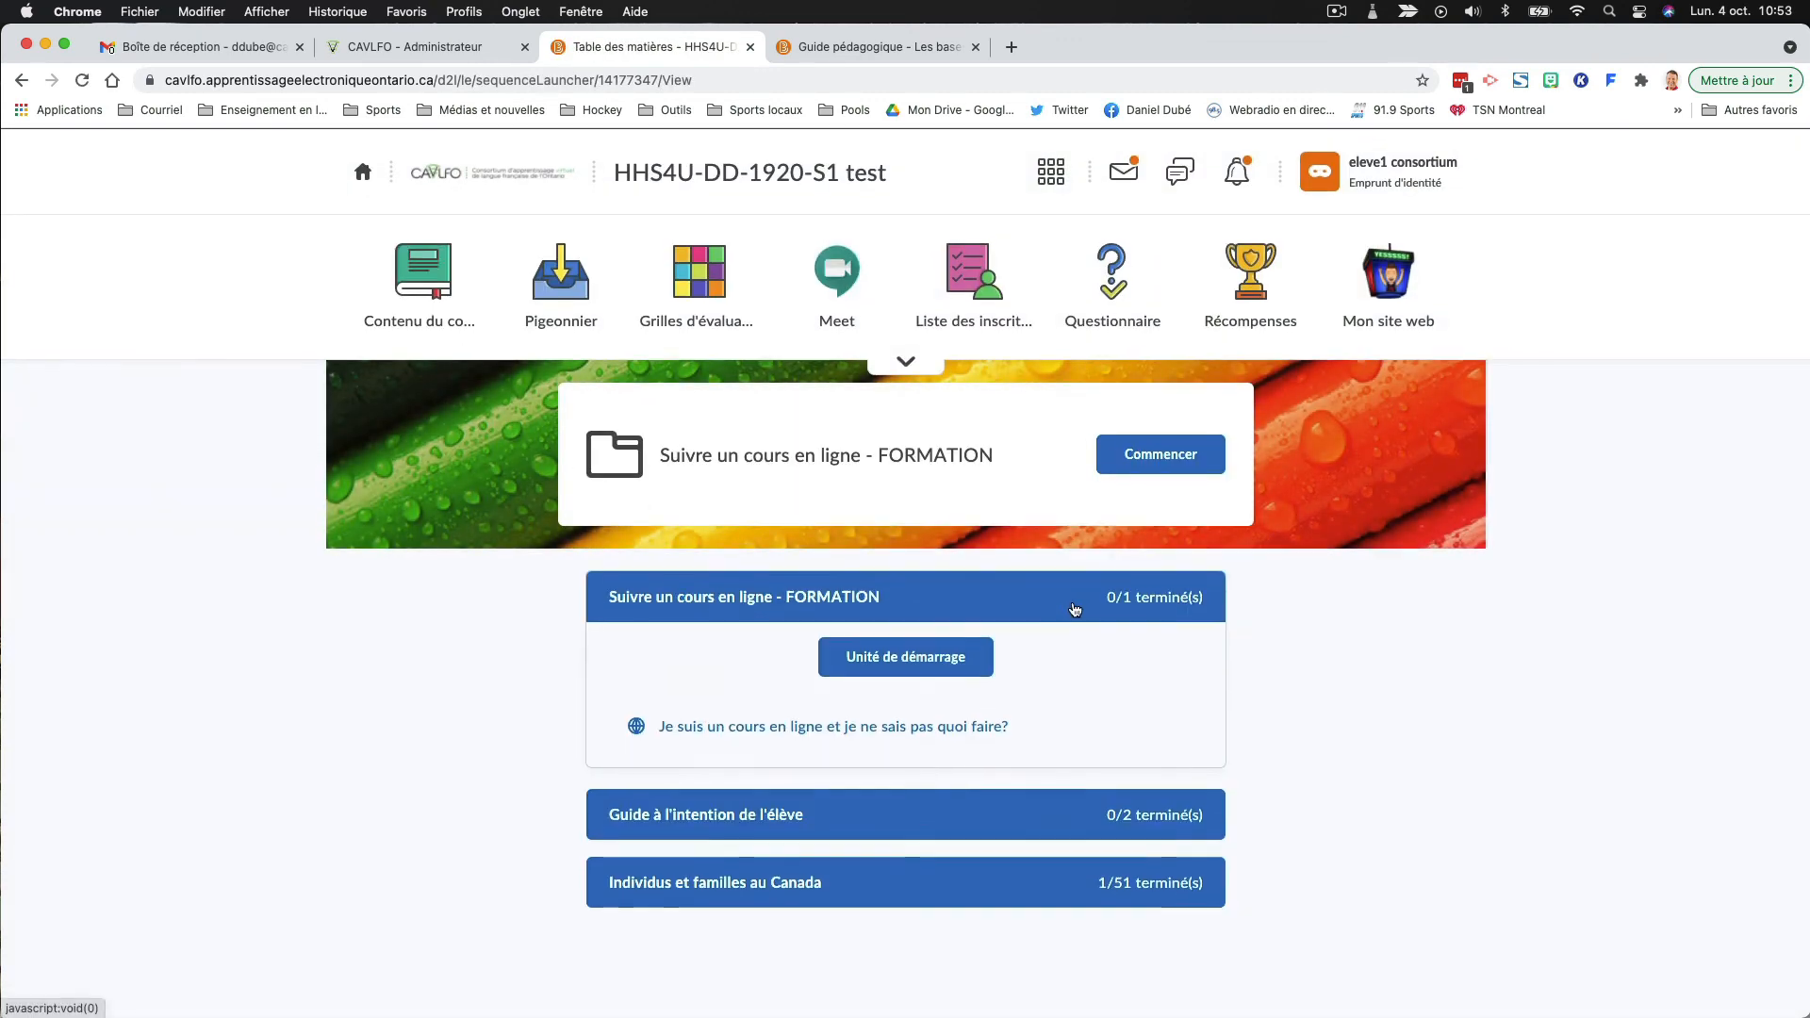
click(633, 892)
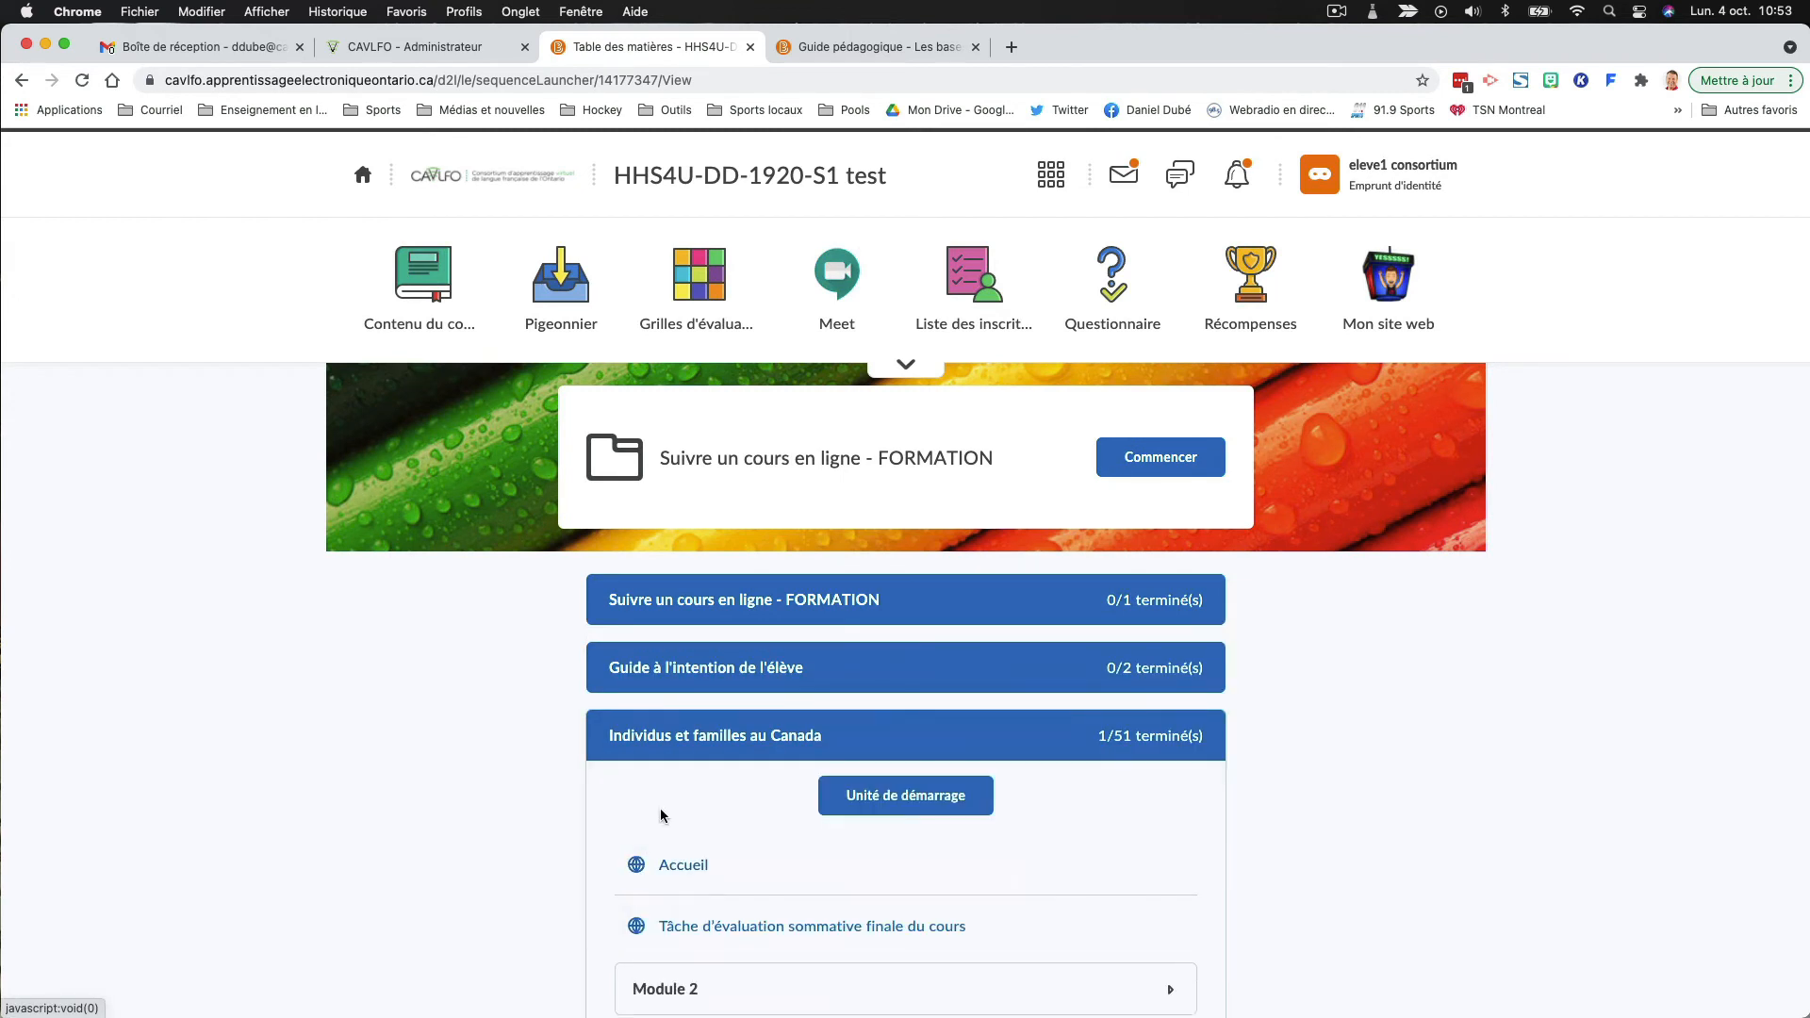
scroll(660, 811, down, 2)
click(655, 847)
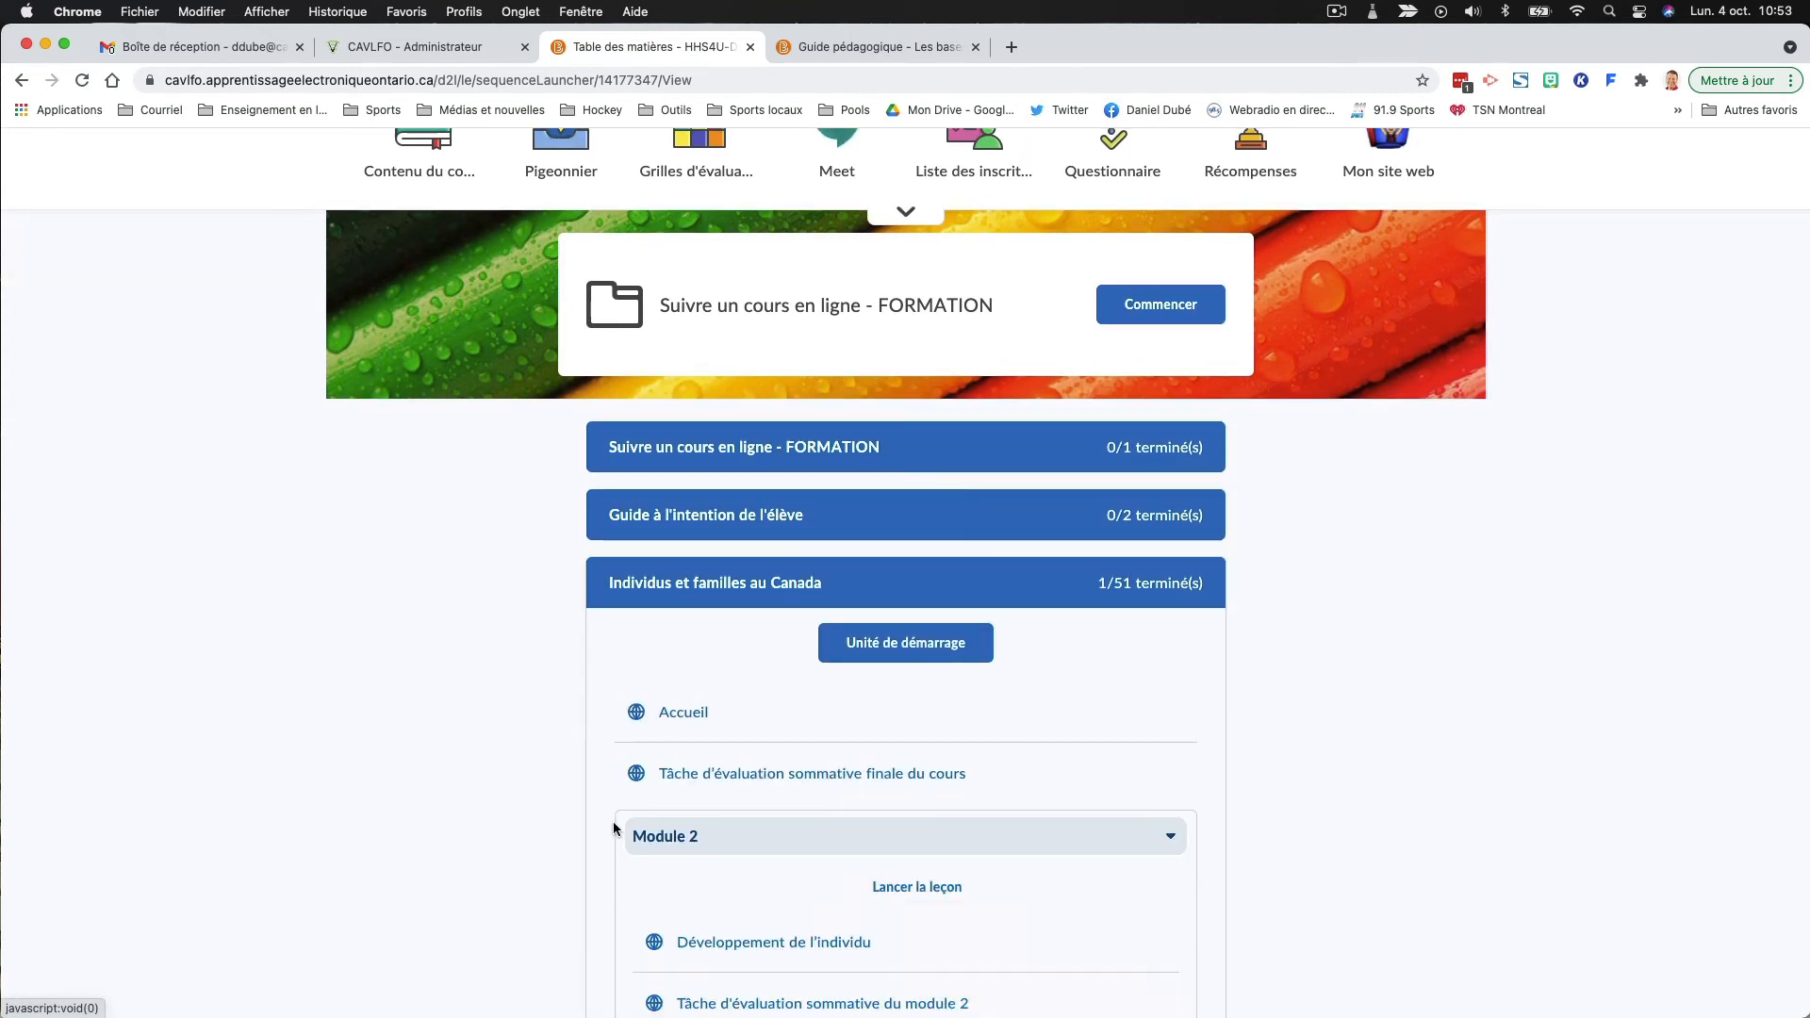
scroll(616, 818, down, 5)
scroll(617, 818, down, 4)
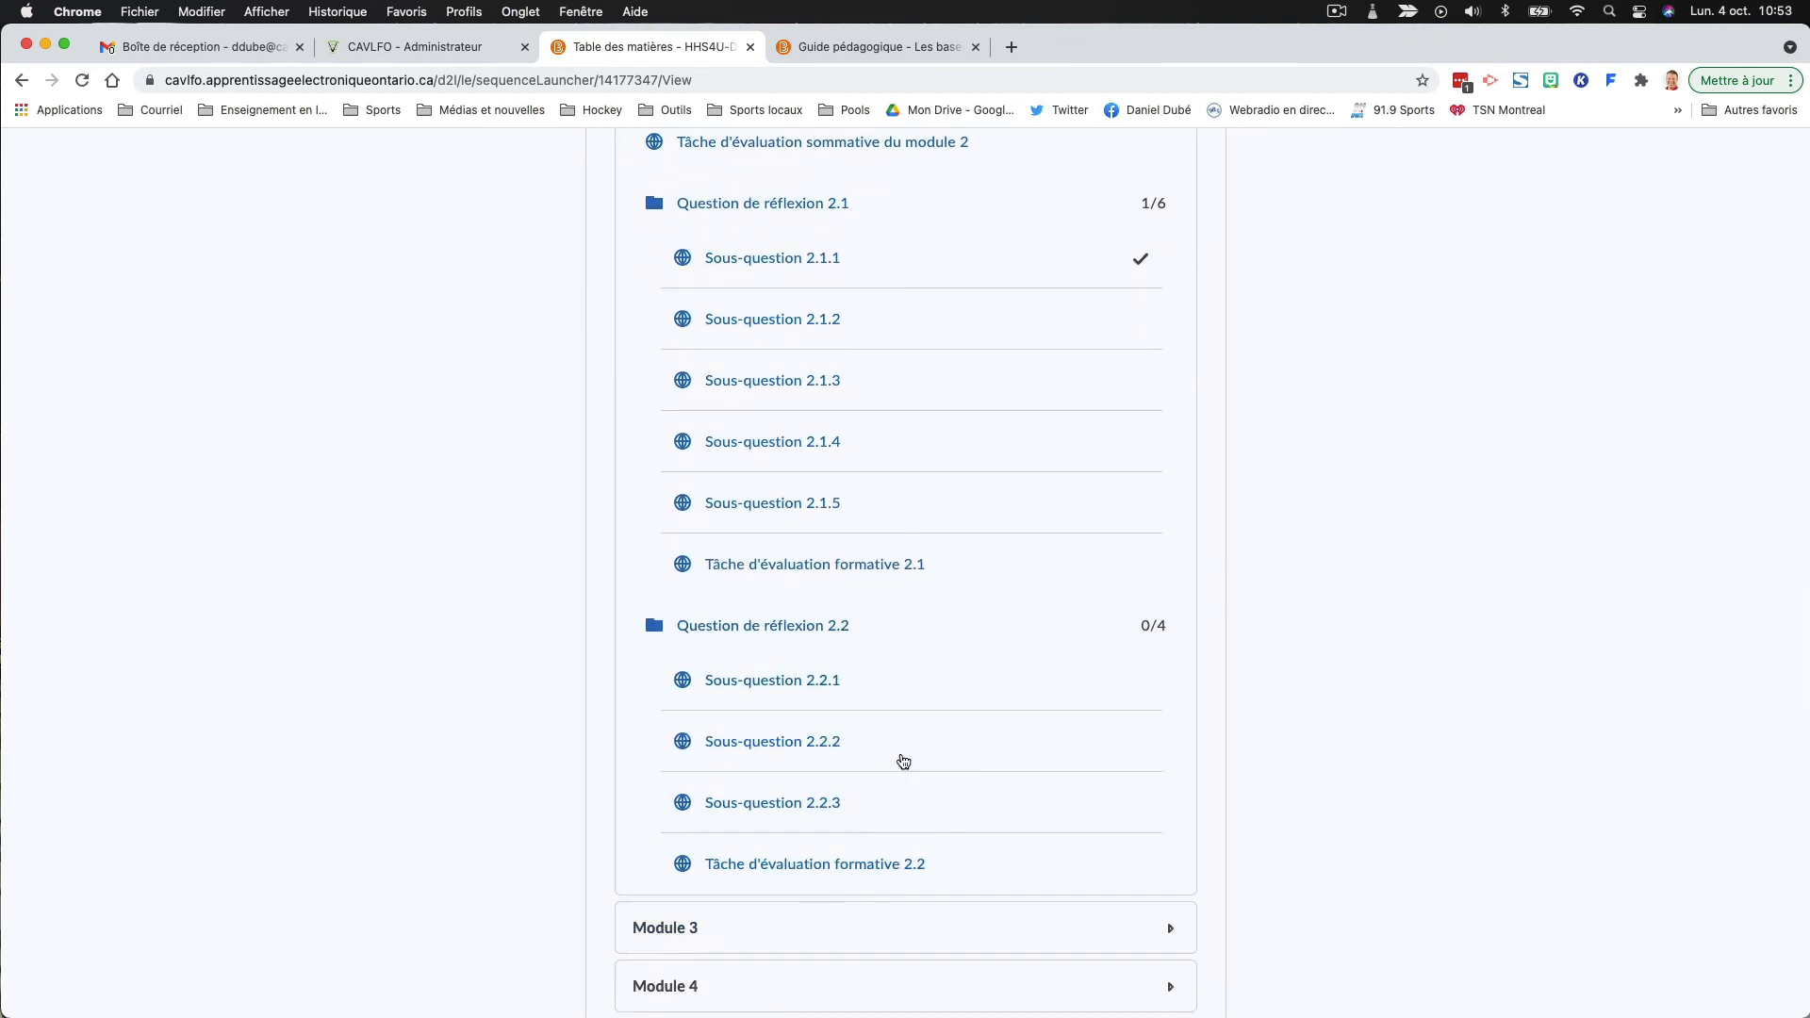
- Visit the "Sous-question 2.2.1" page, return to the course content and check which topics "Question de réflexion 2.2" lists
click(773, 691)
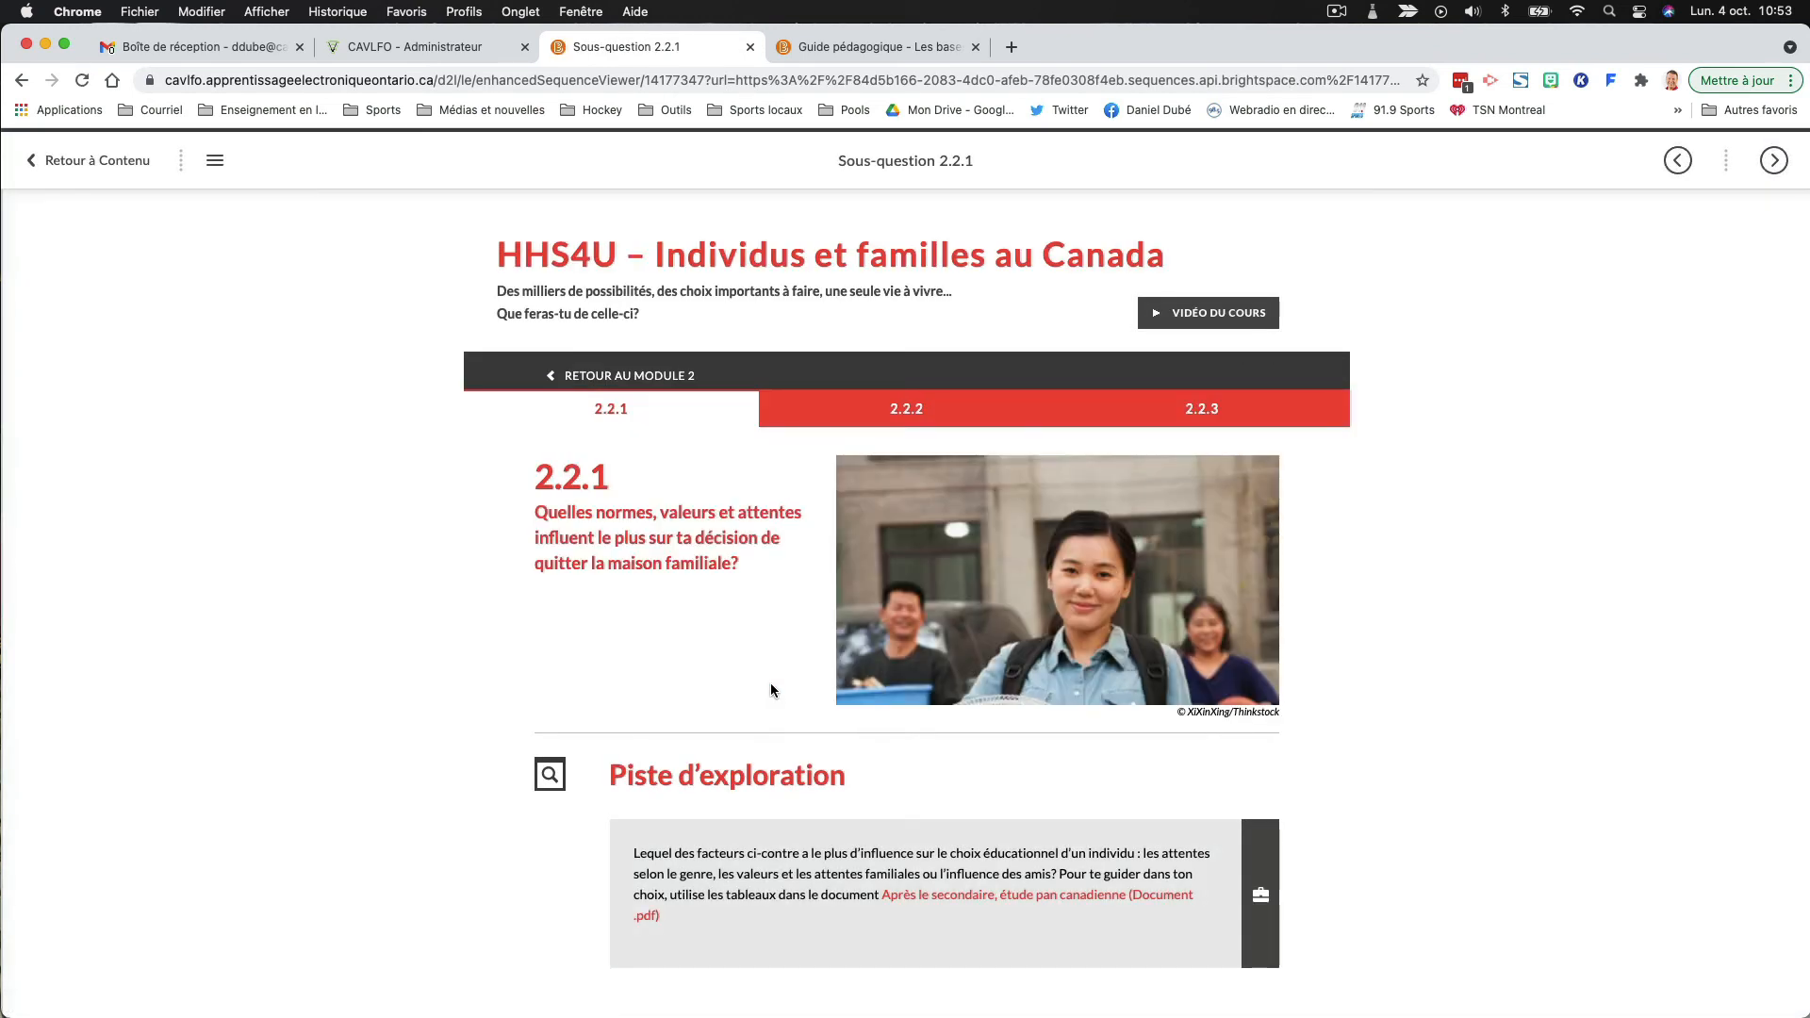
scroll(774, 688, down, 7)
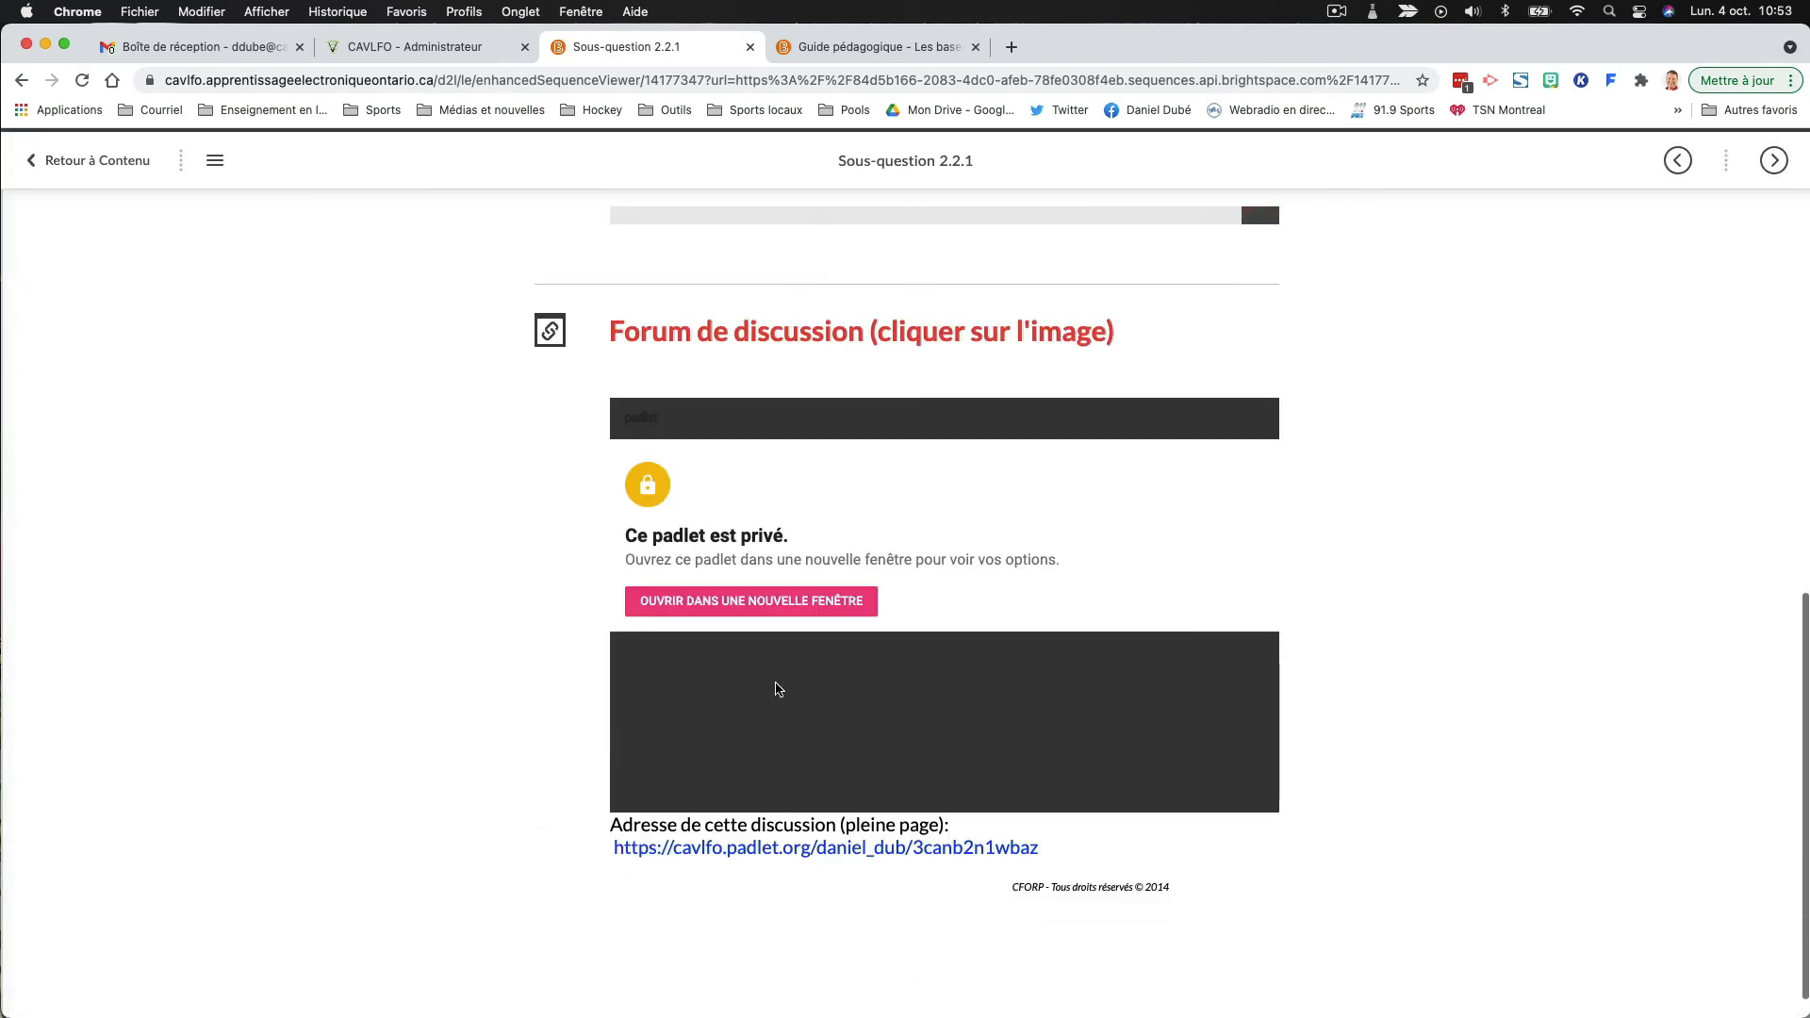
scroll(778, 691, up, 5)
click(95, 161)
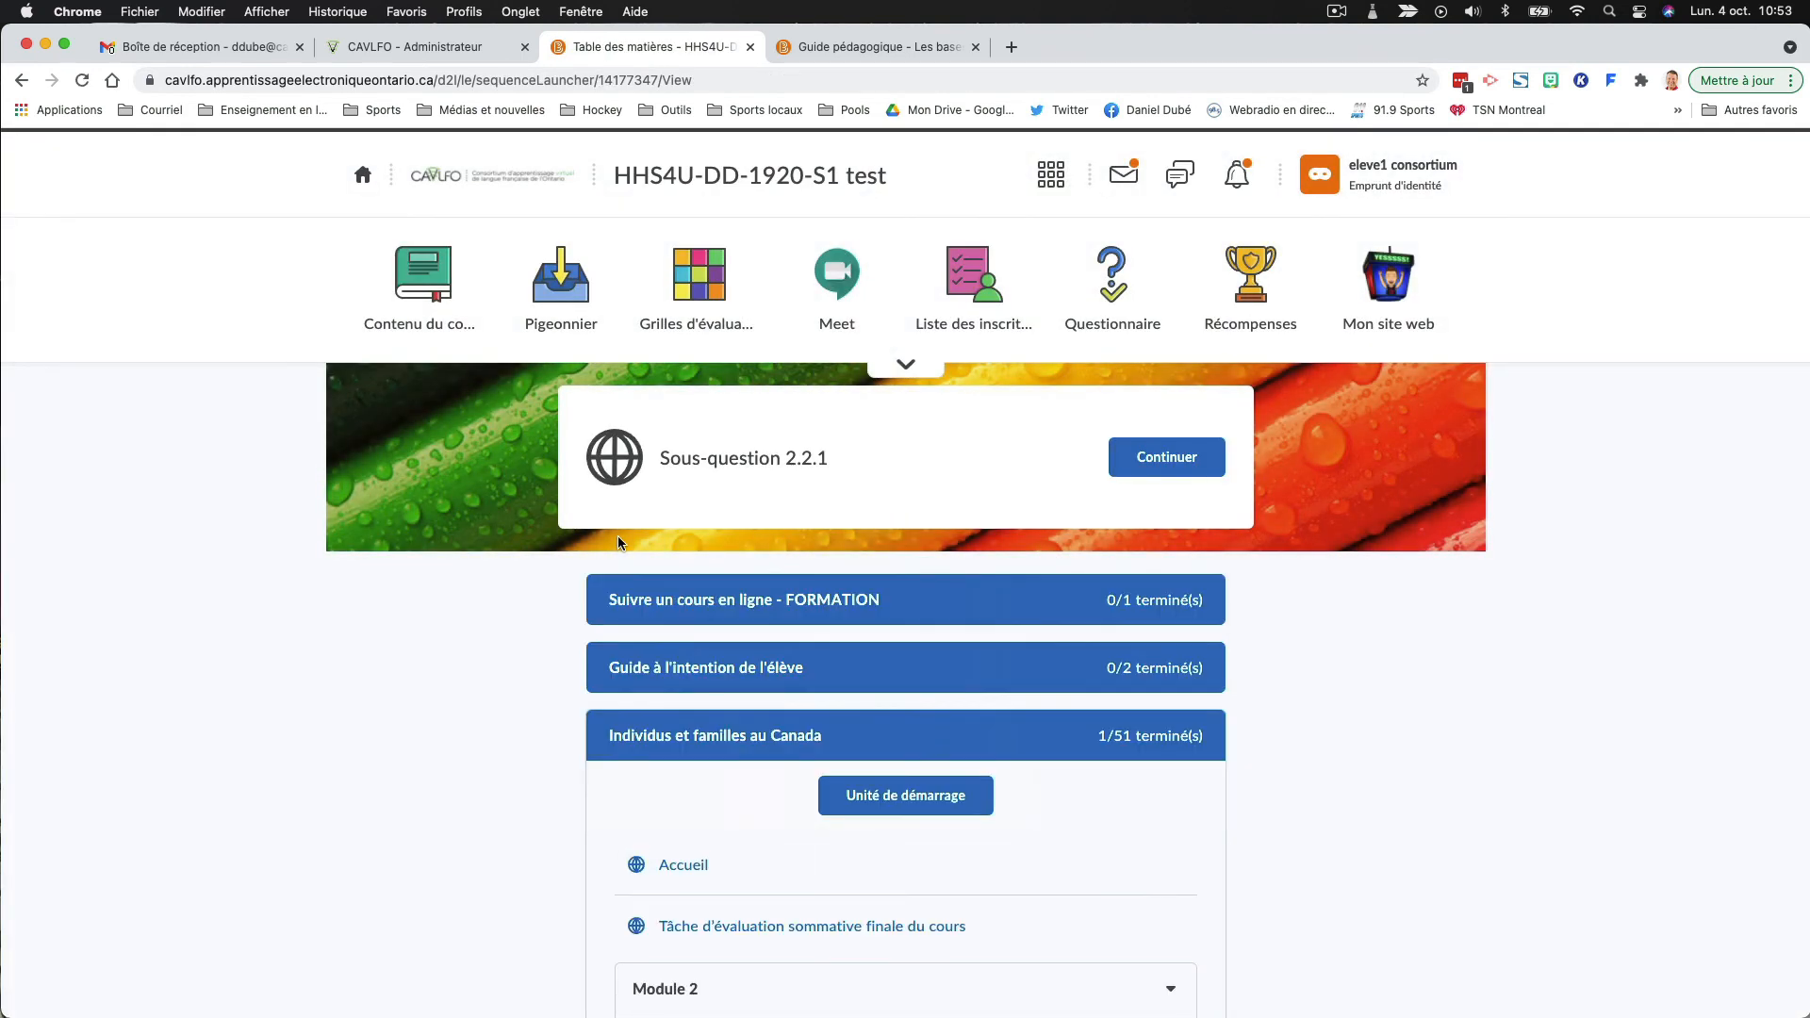
scroll(617, 537, down, 3)
scroll(616, 536, down, 8)
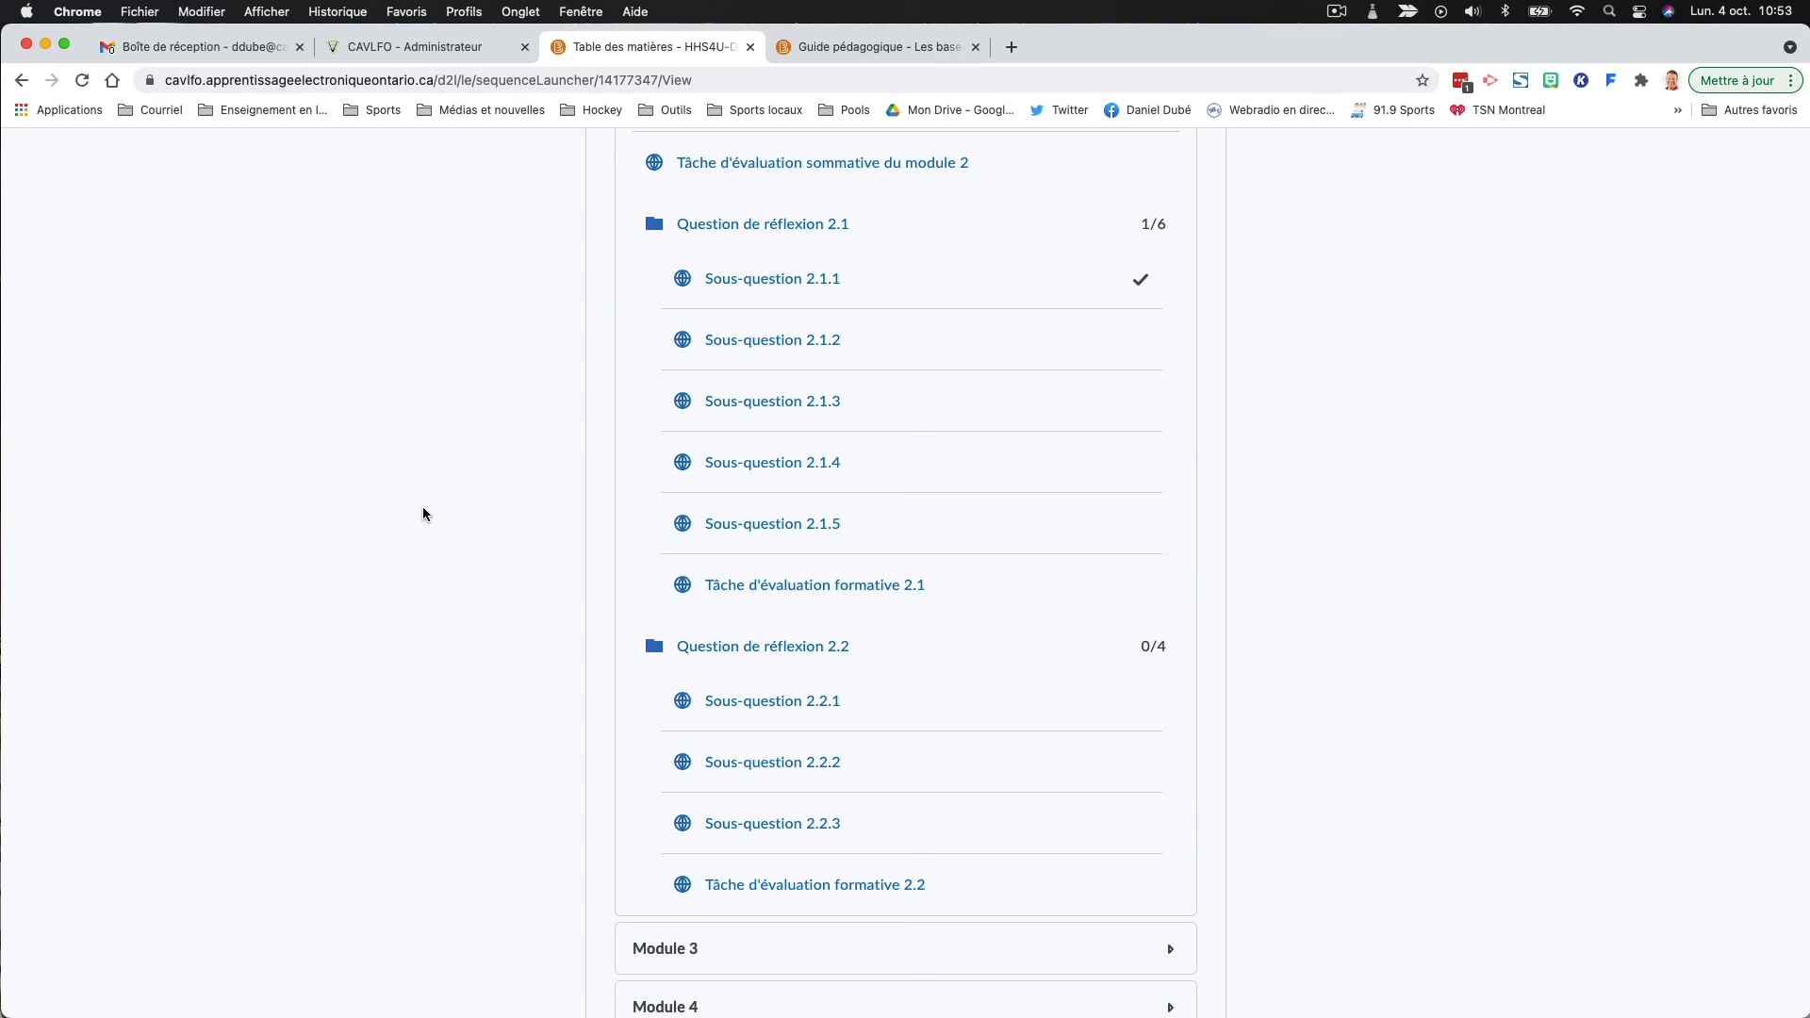
scroll(441, 539, up, 6)
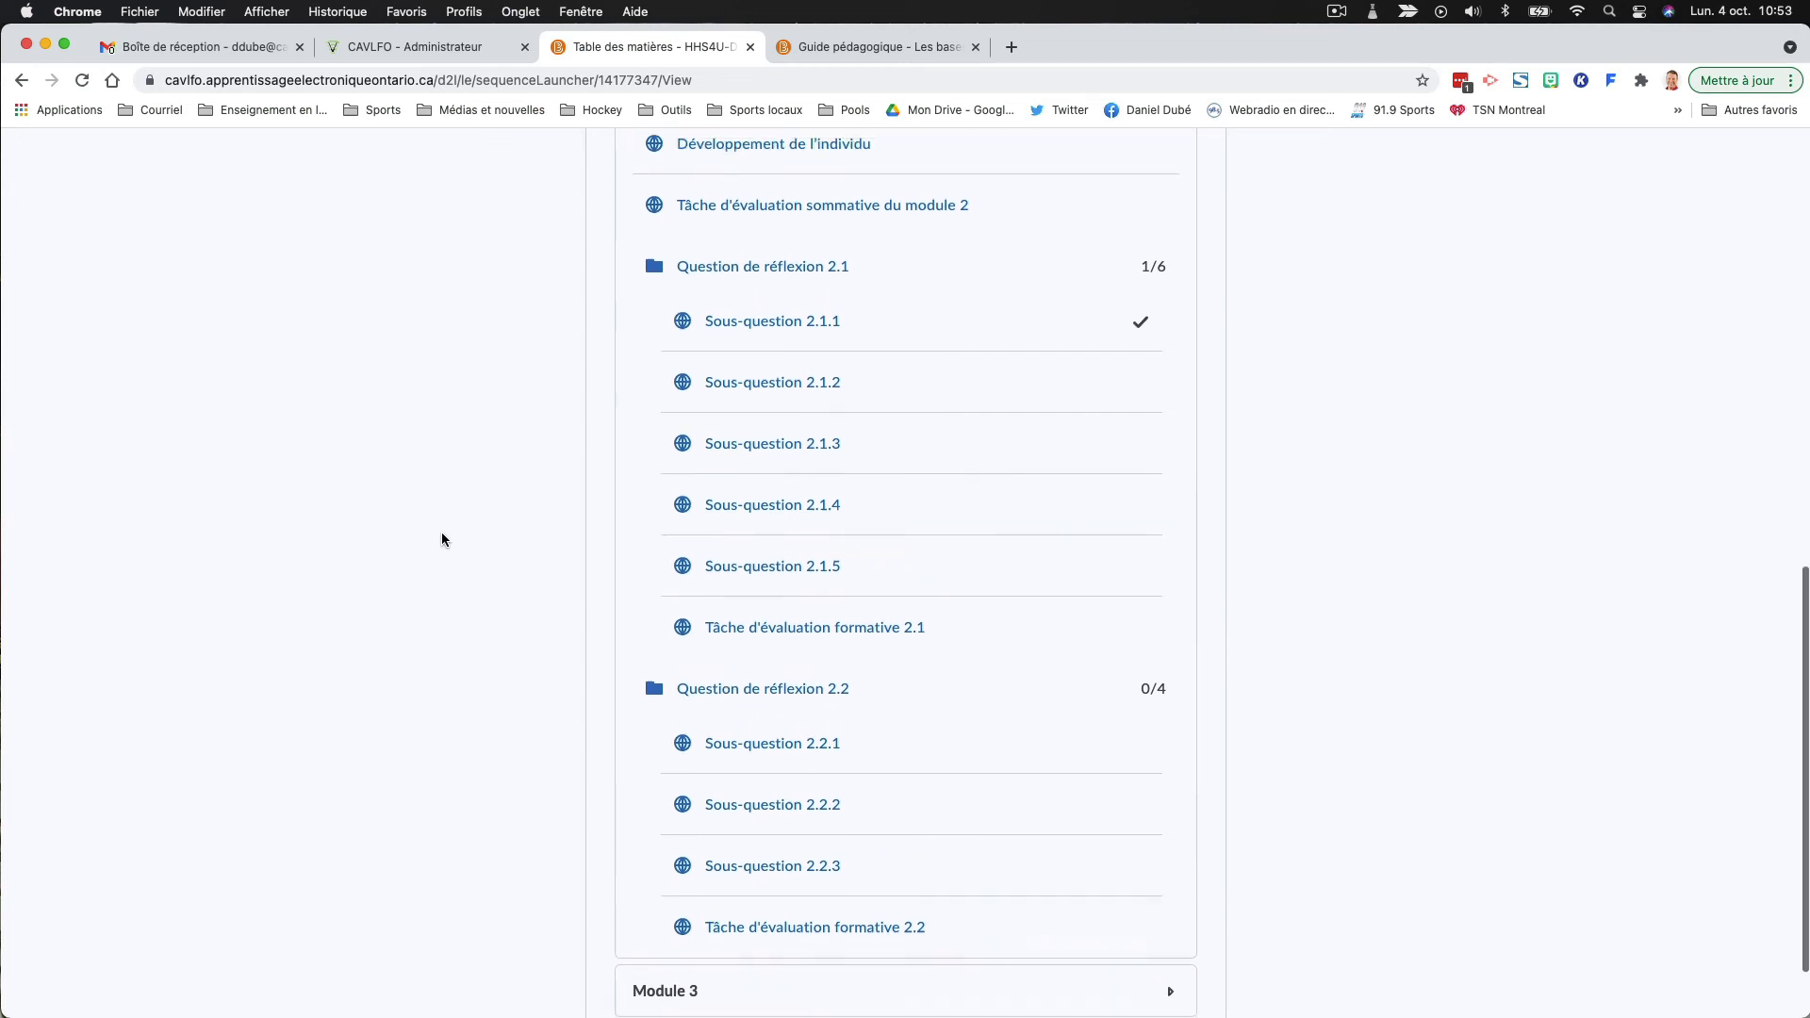
scroll(441, 539, up, 5)
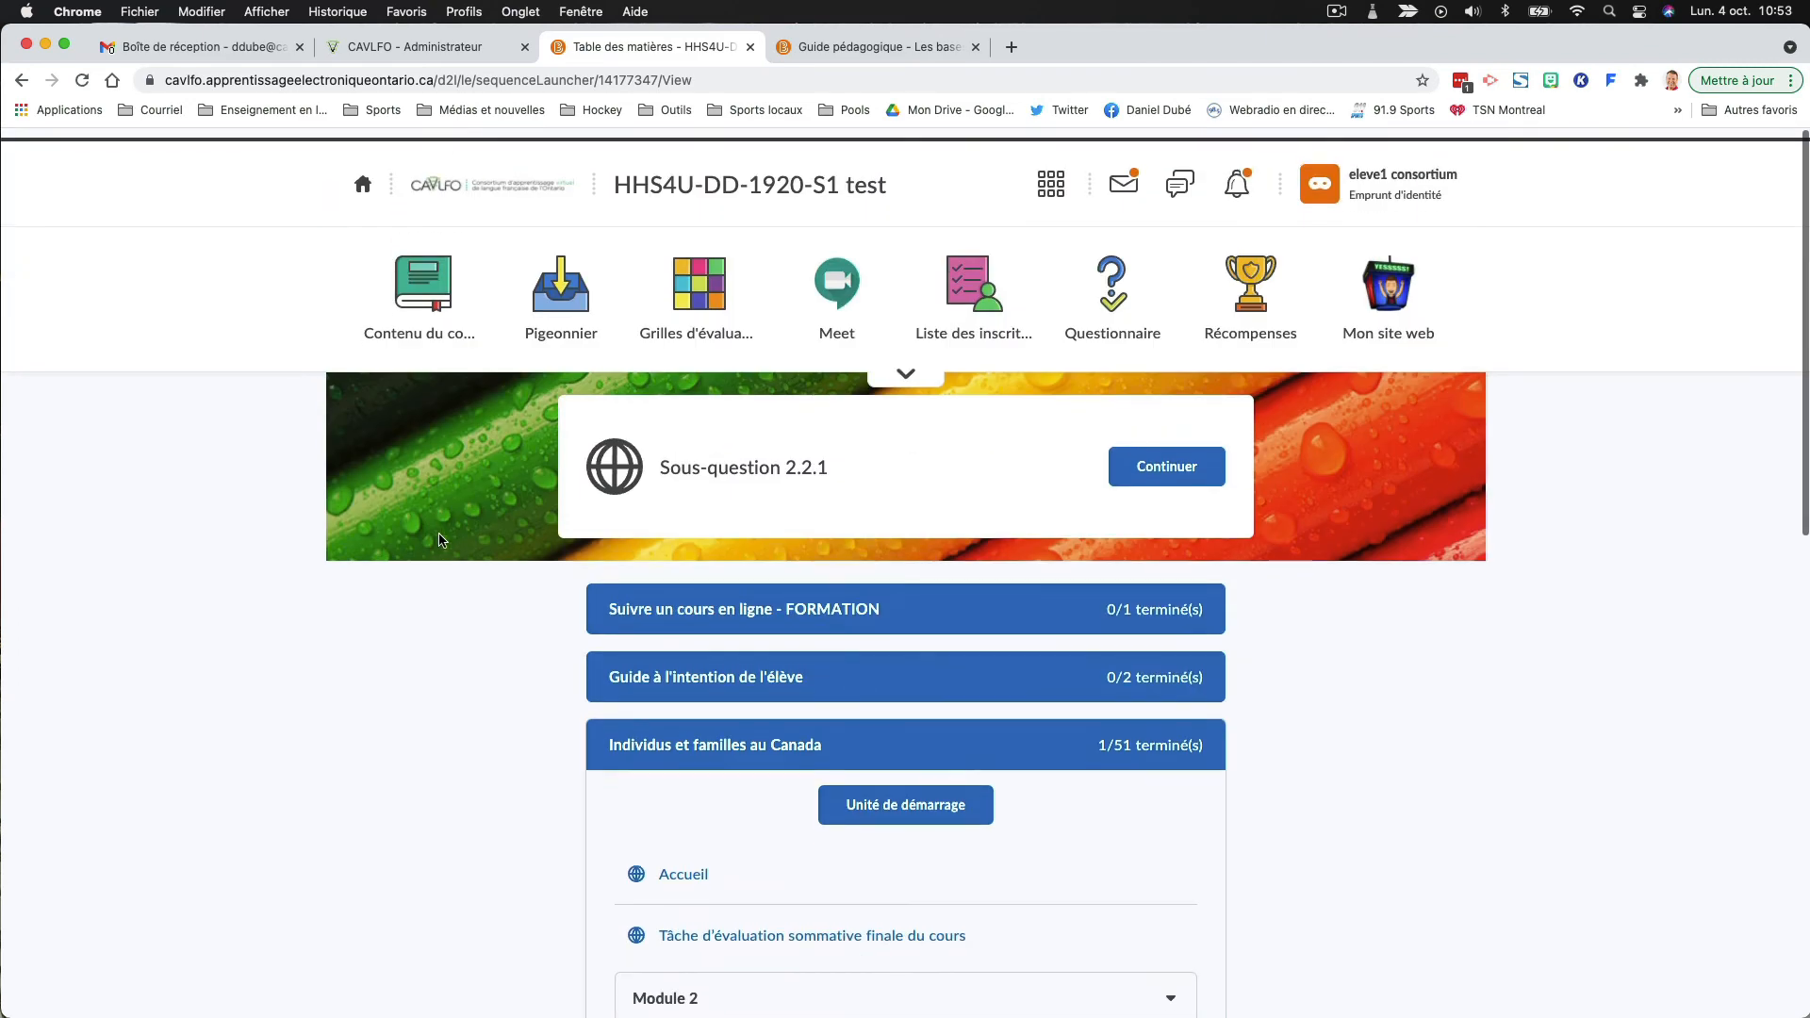
- Open the course's submission folders (Pigeonnier) as the student and open the folder "Questions de réflexion 2.2.1 à 2.2.3"
click(558, 304)
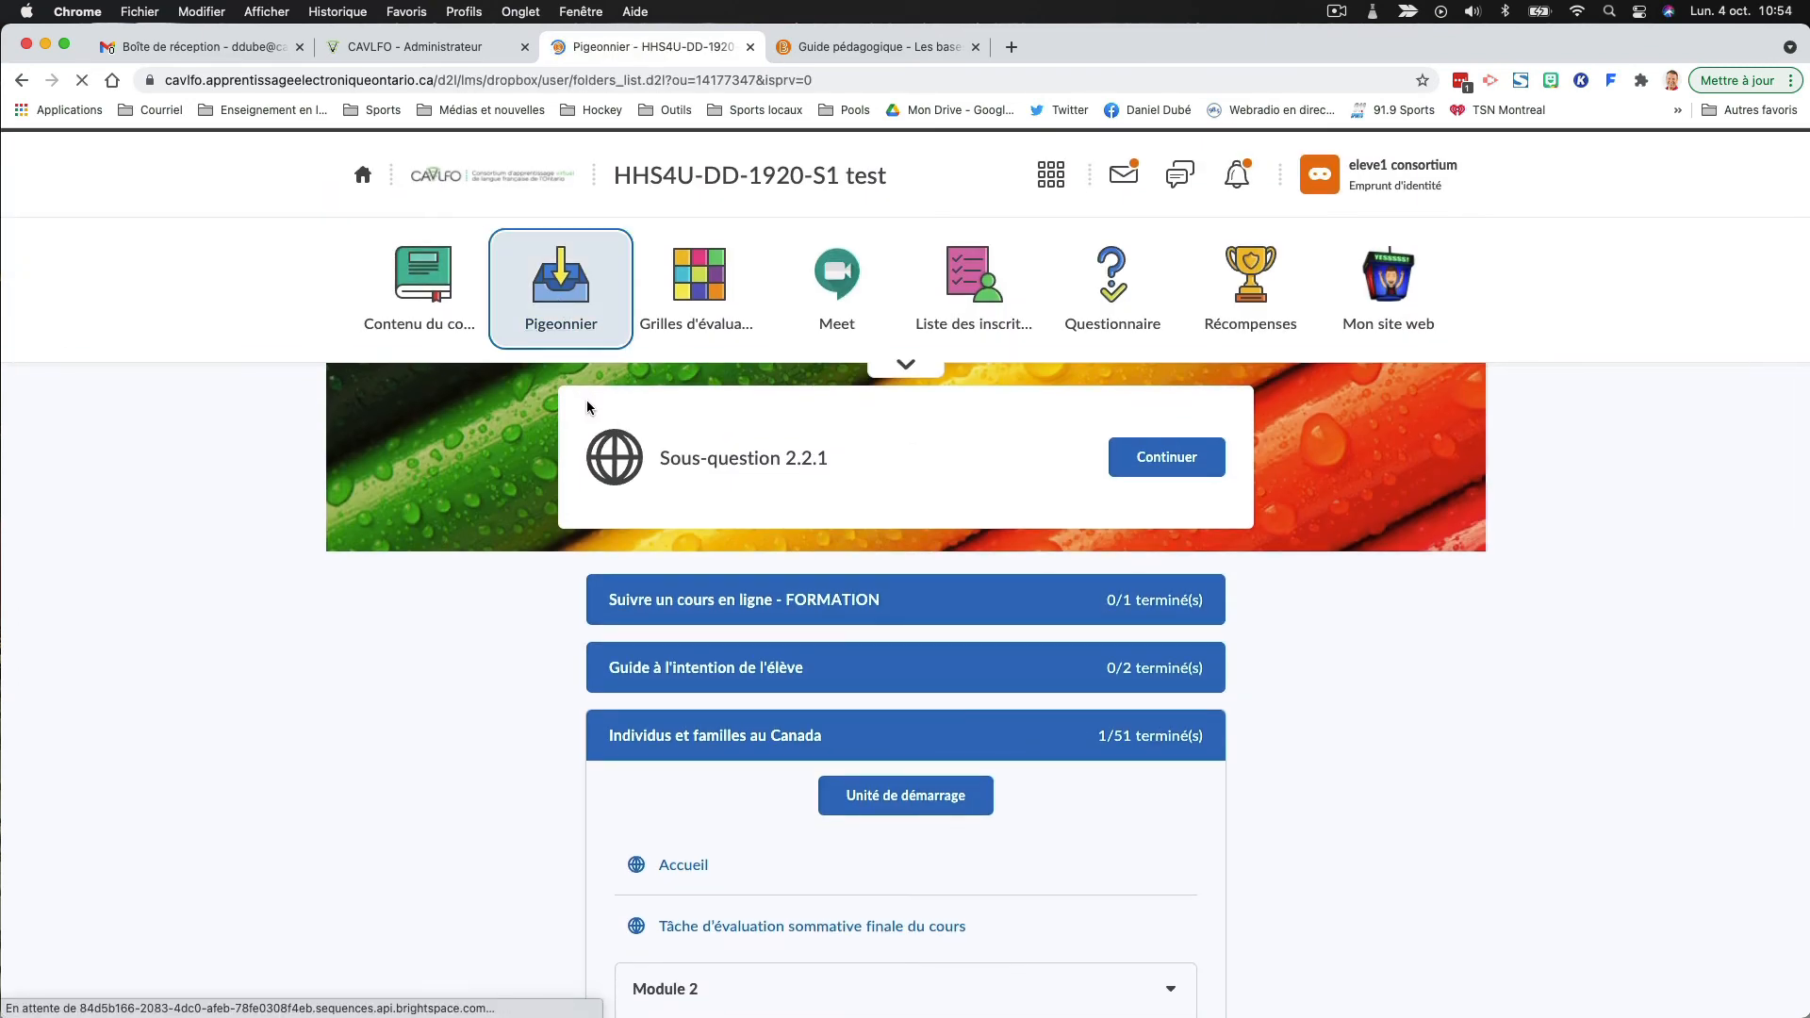
scroll(540, 463, down, 3)
scroll(540, 455, down, 12)
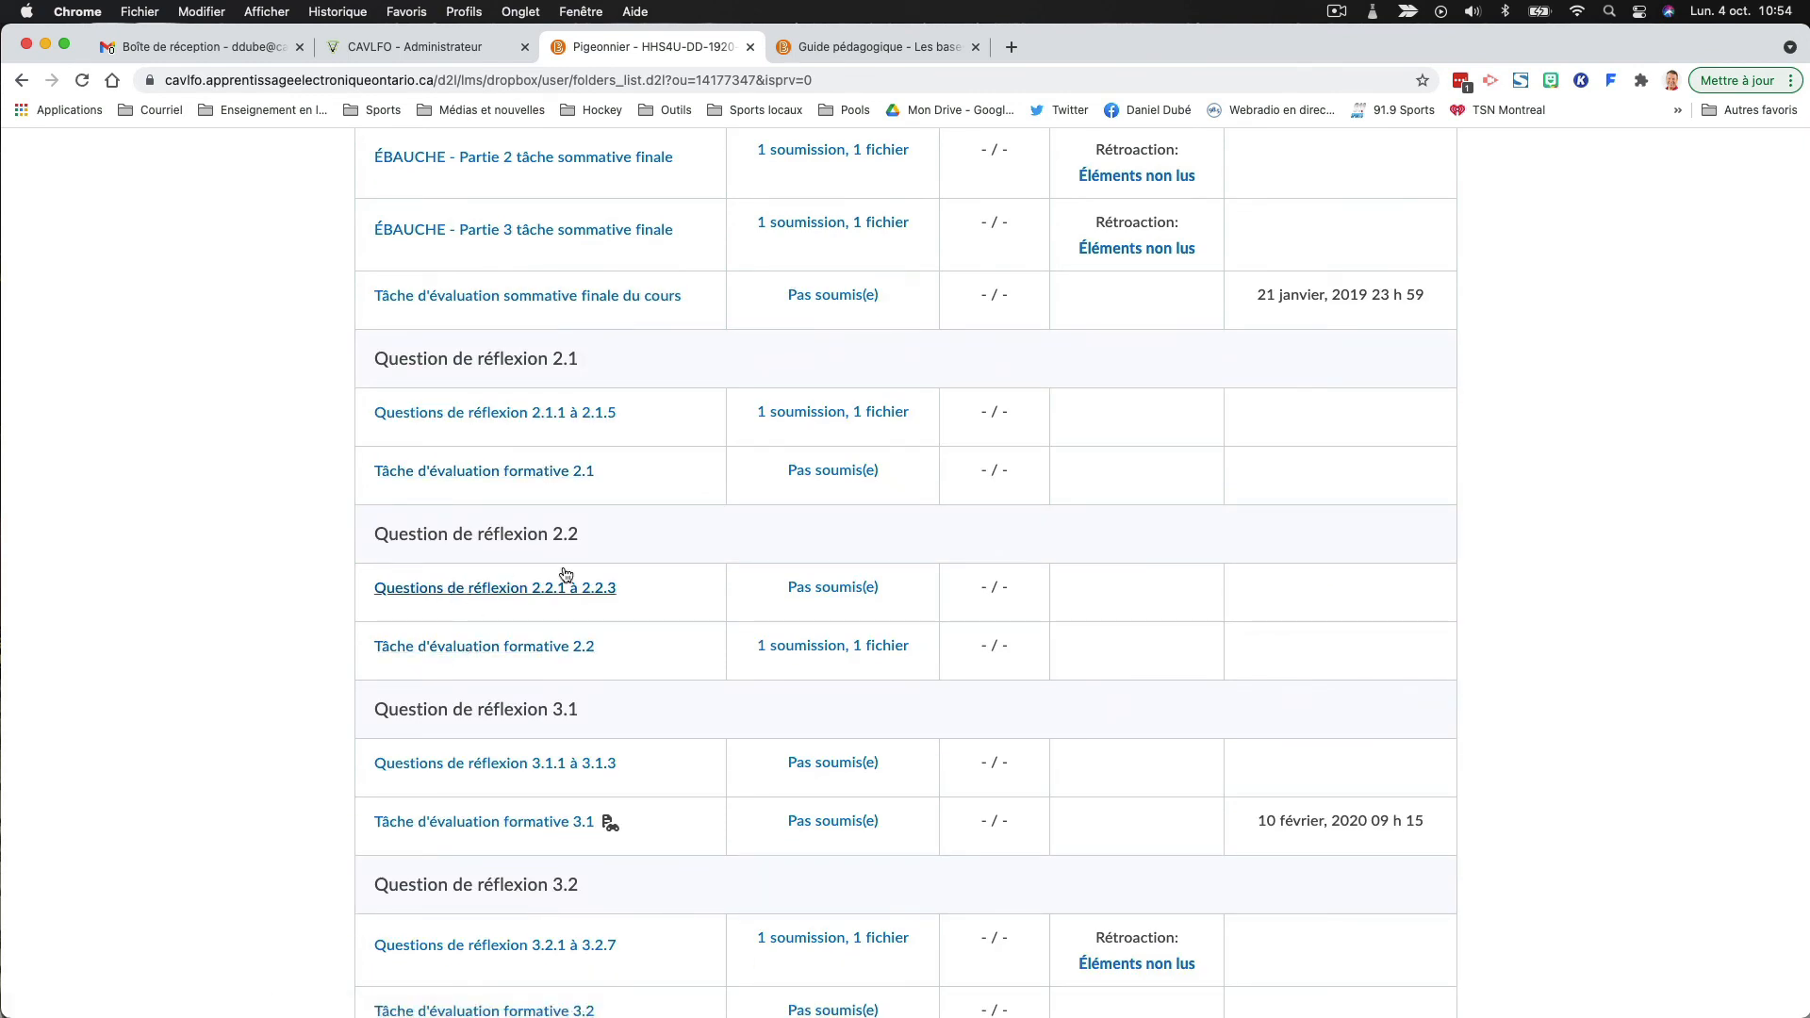
click(797, 587)
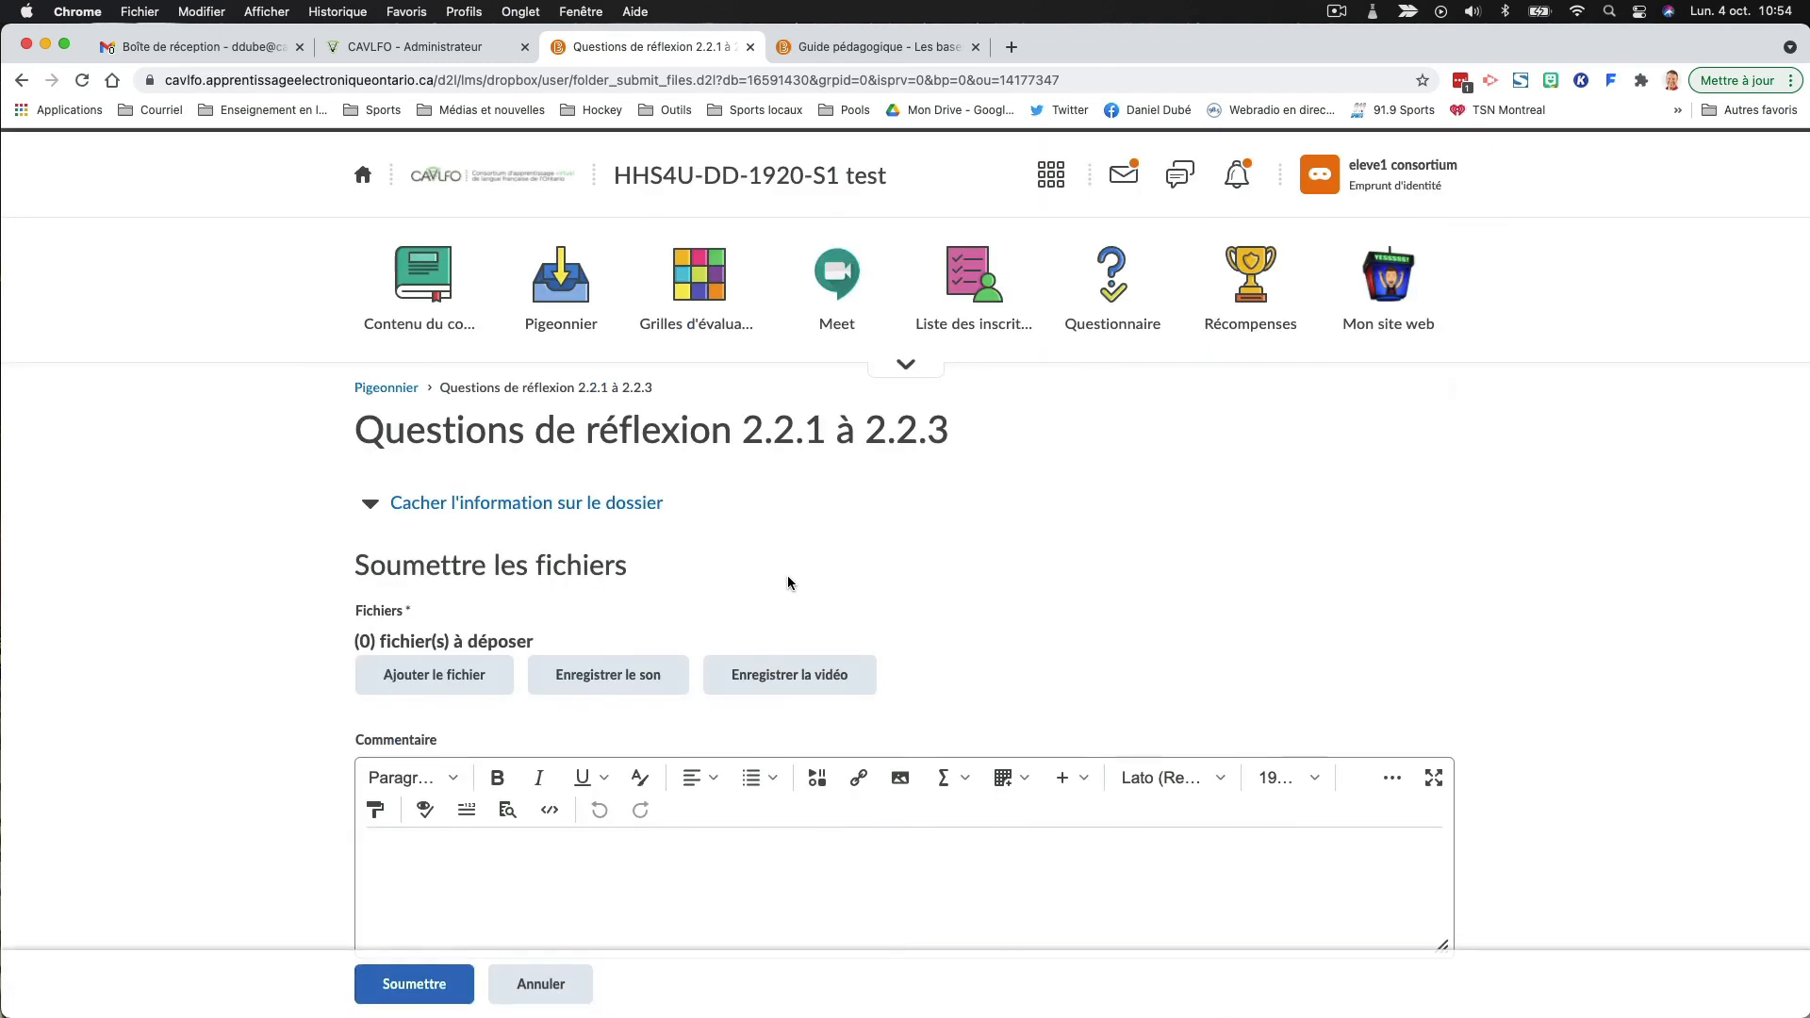
- Attach mbf3c_annexe_1_1_1_2.rtf from the computer's Téléchargements folder, submit it and return to the list of submission folders
click(434, 677)
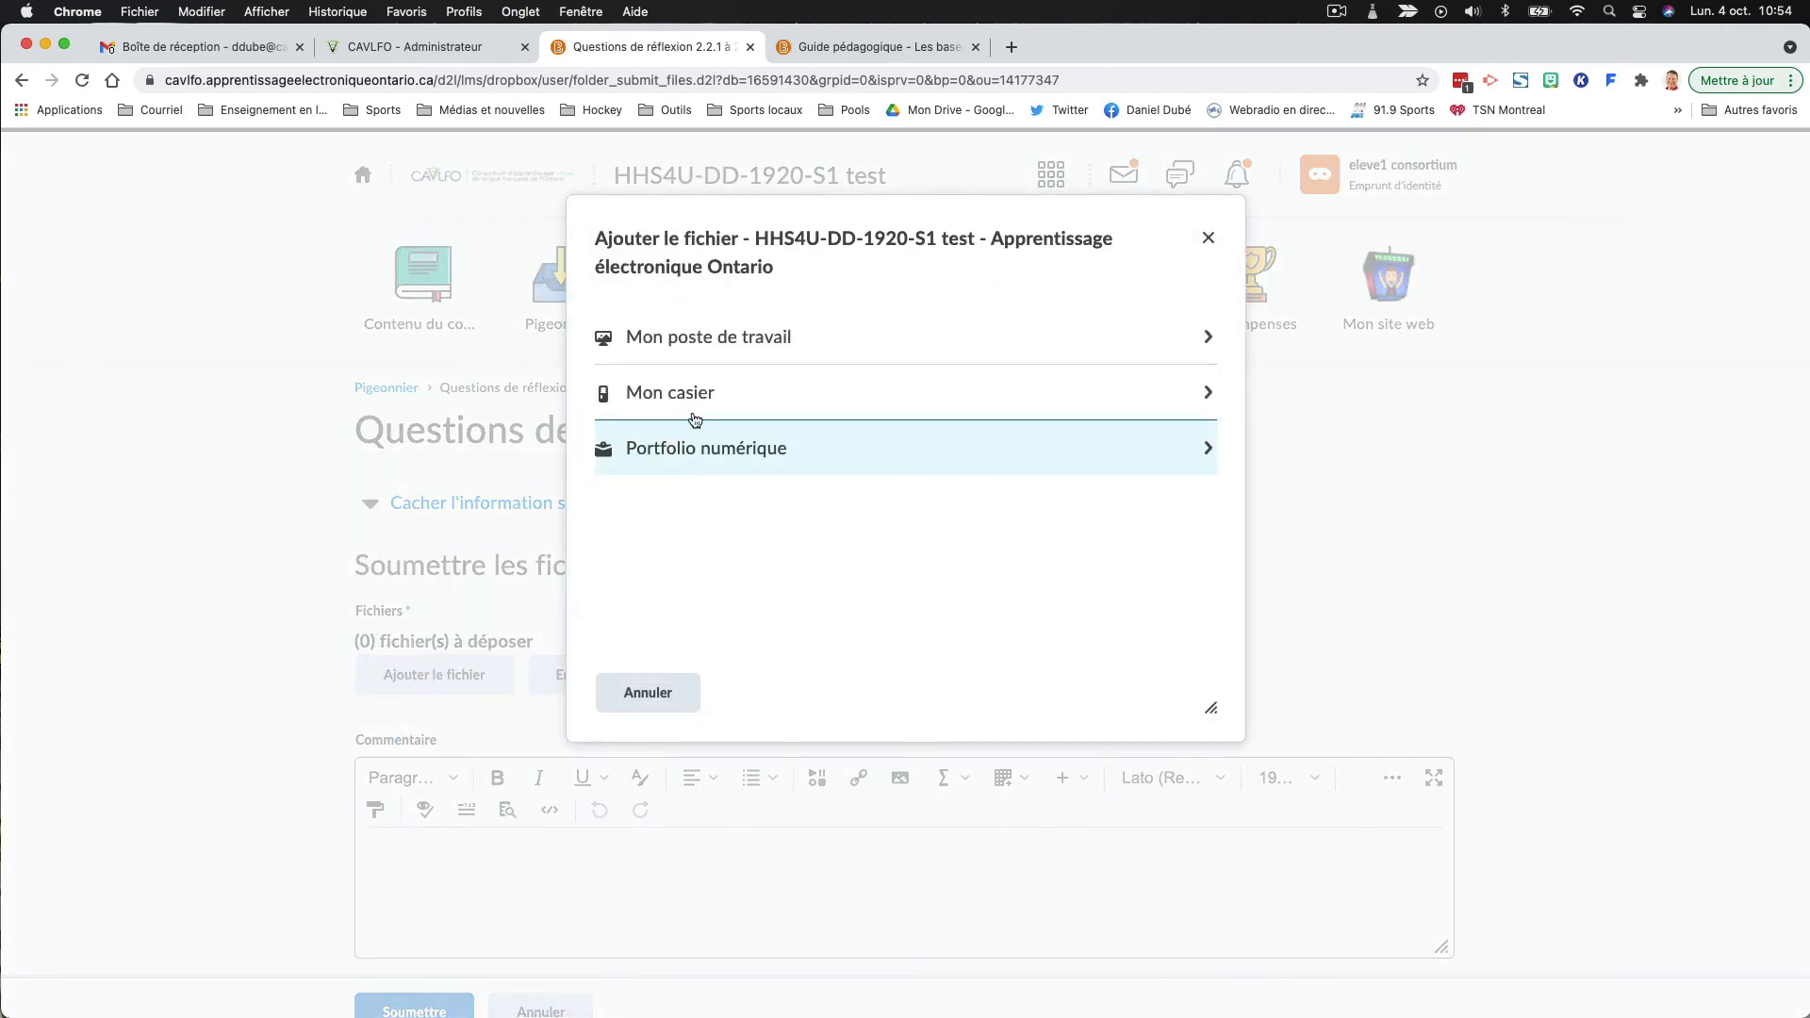
click(702, 337)
click(716, 358)
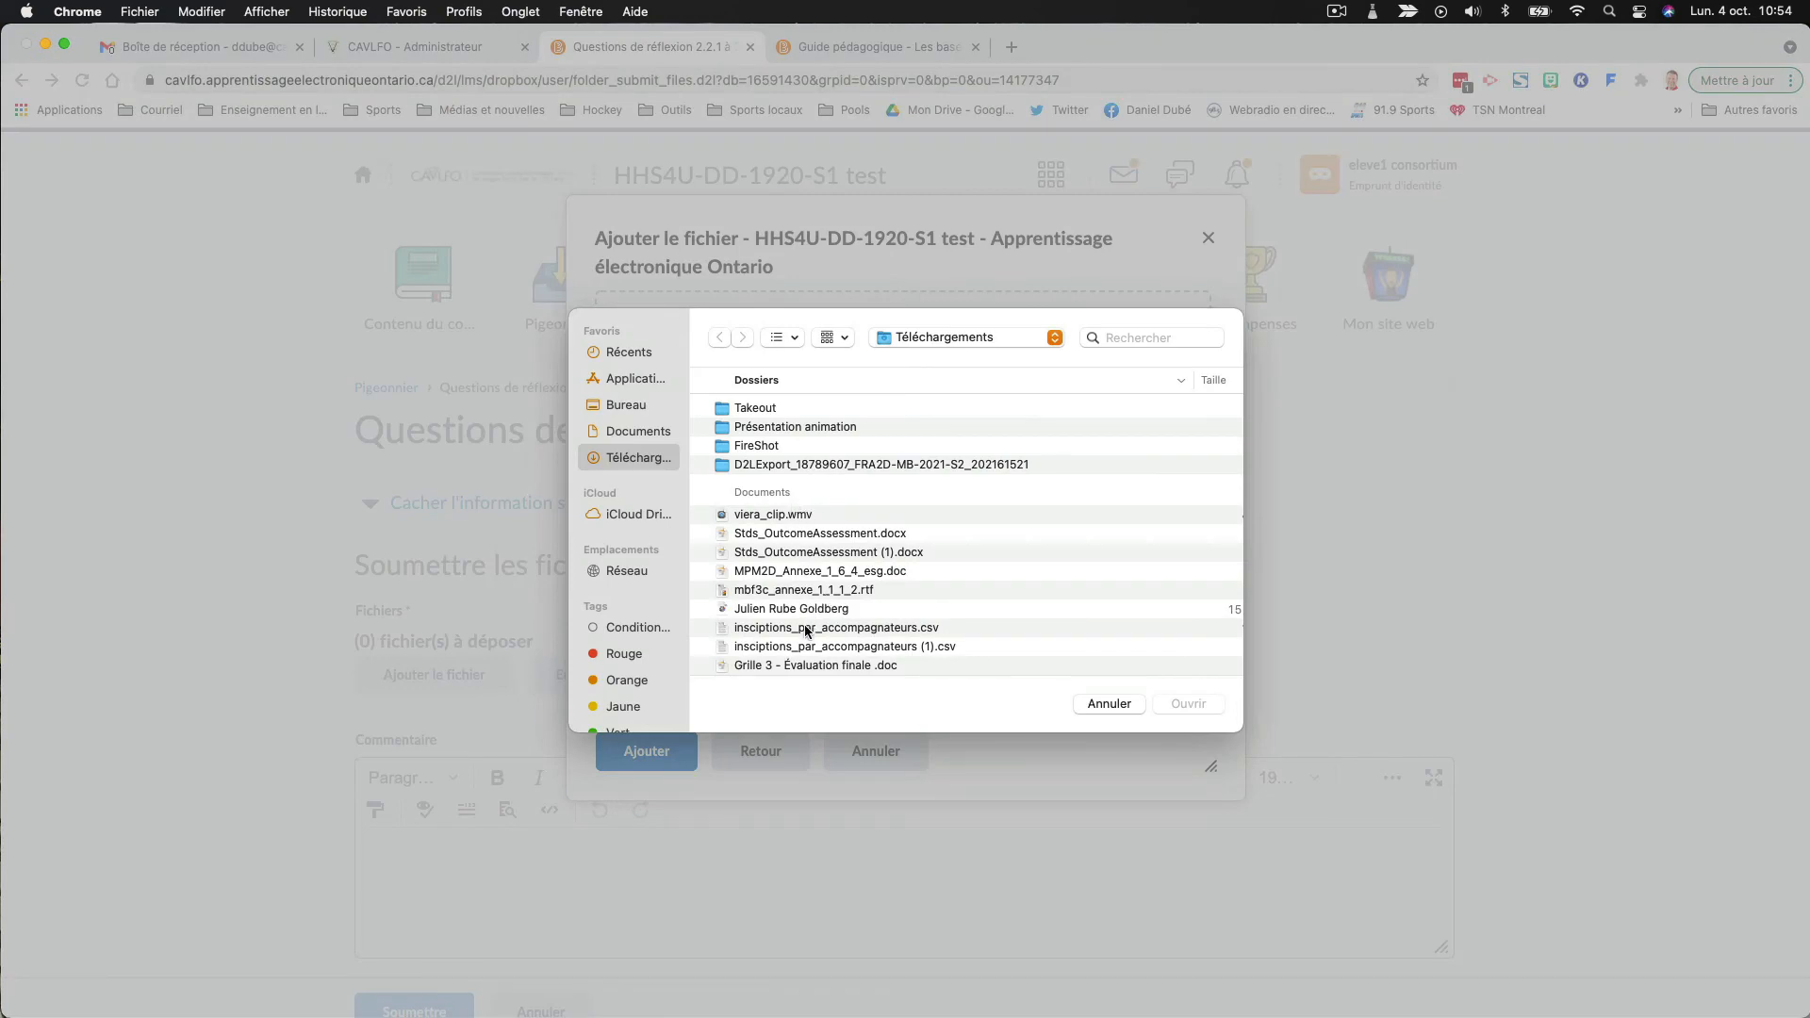
click(798, 591)
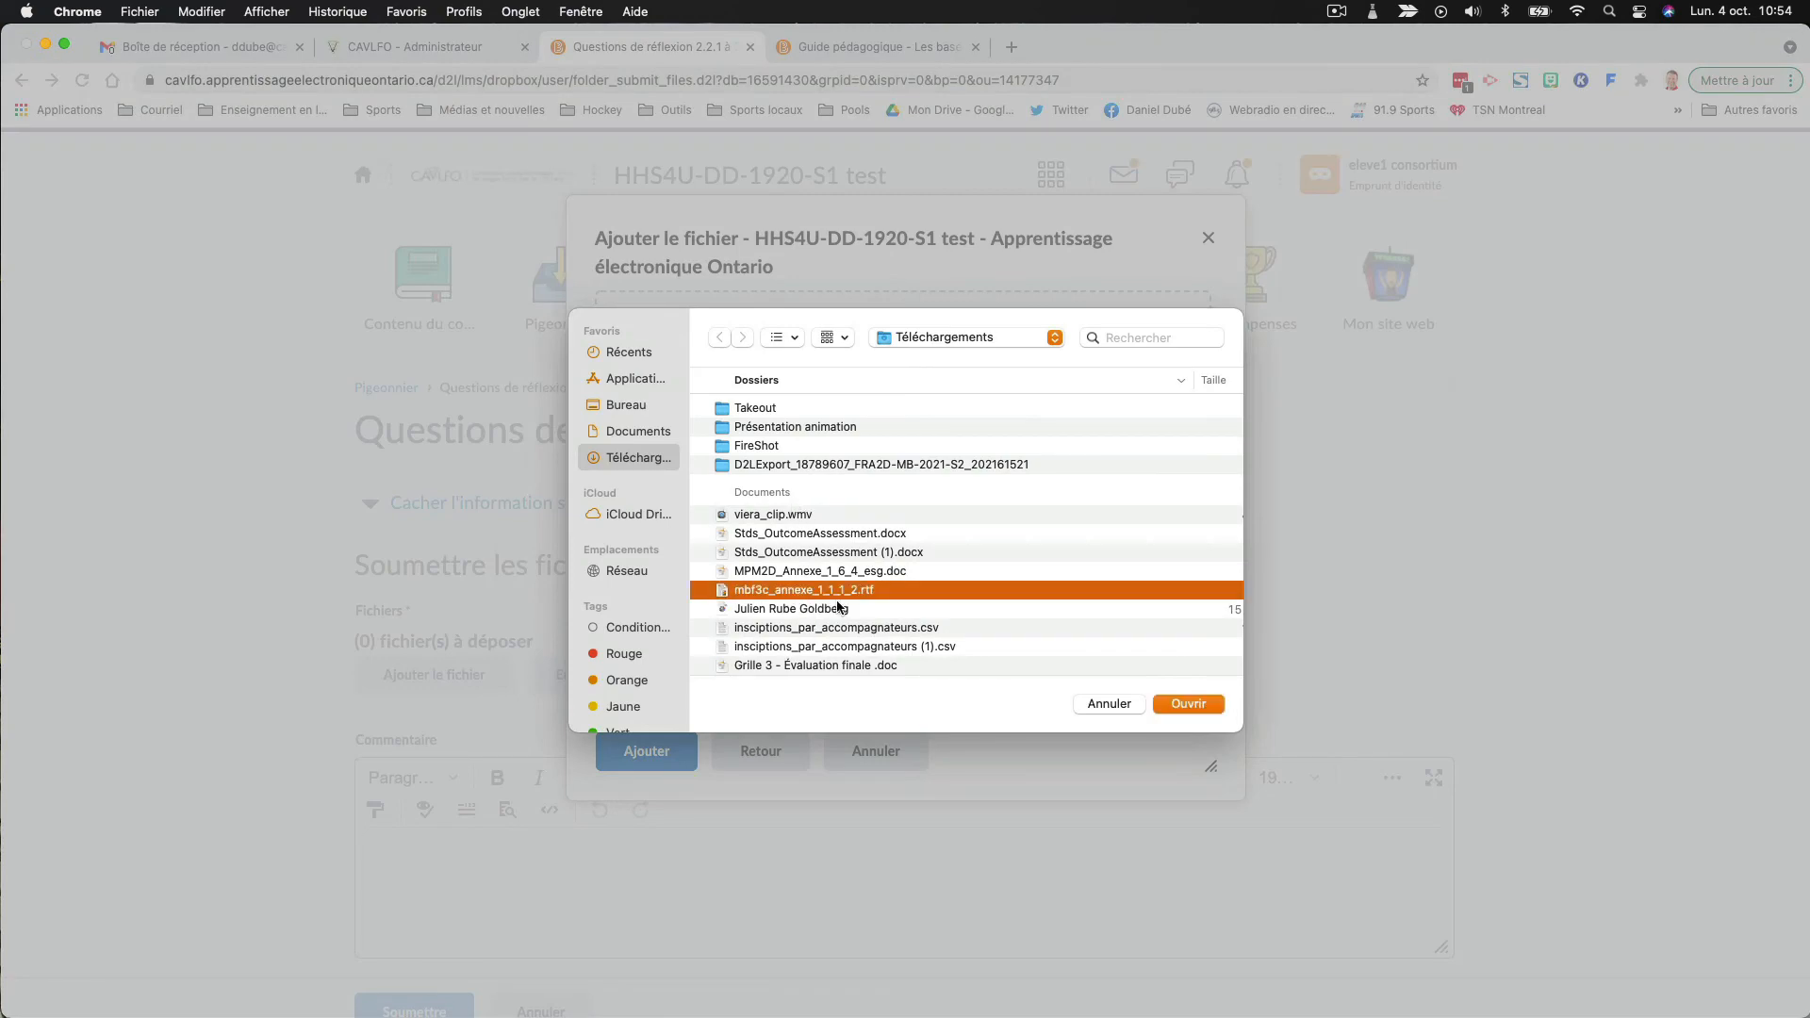
click(1180, 706)
click(632, 750)
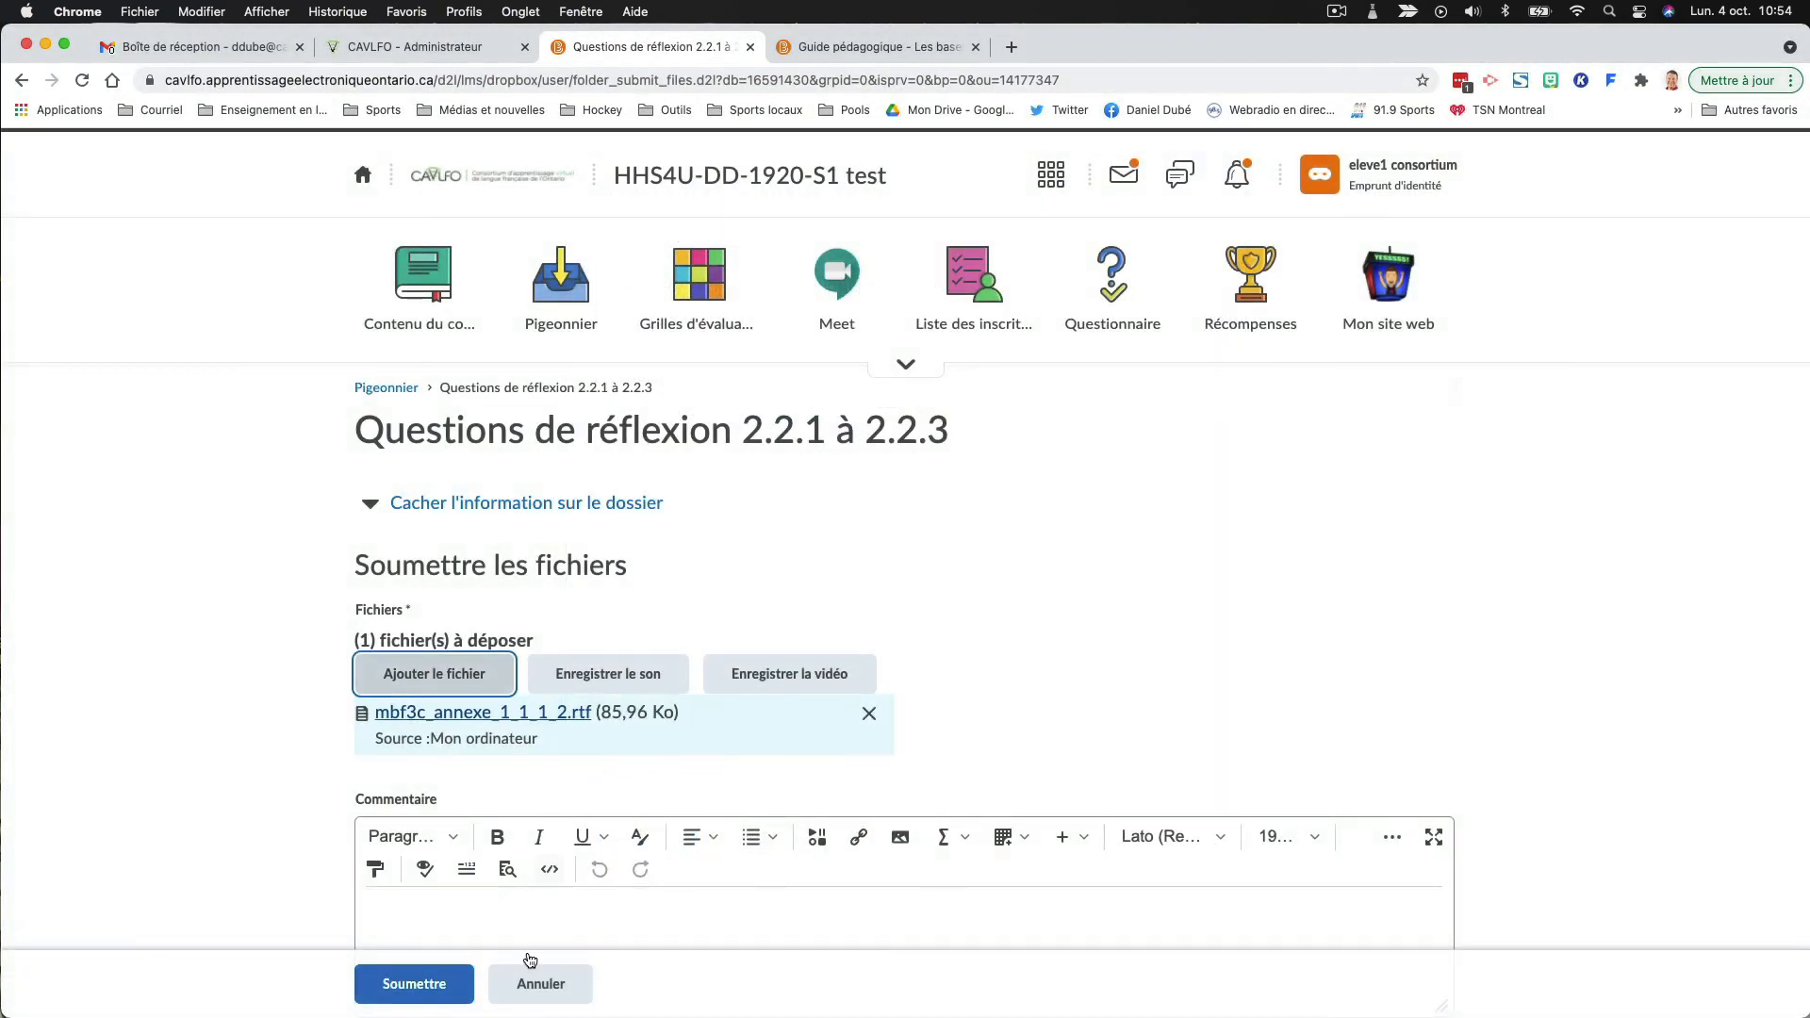
click(404, 983)
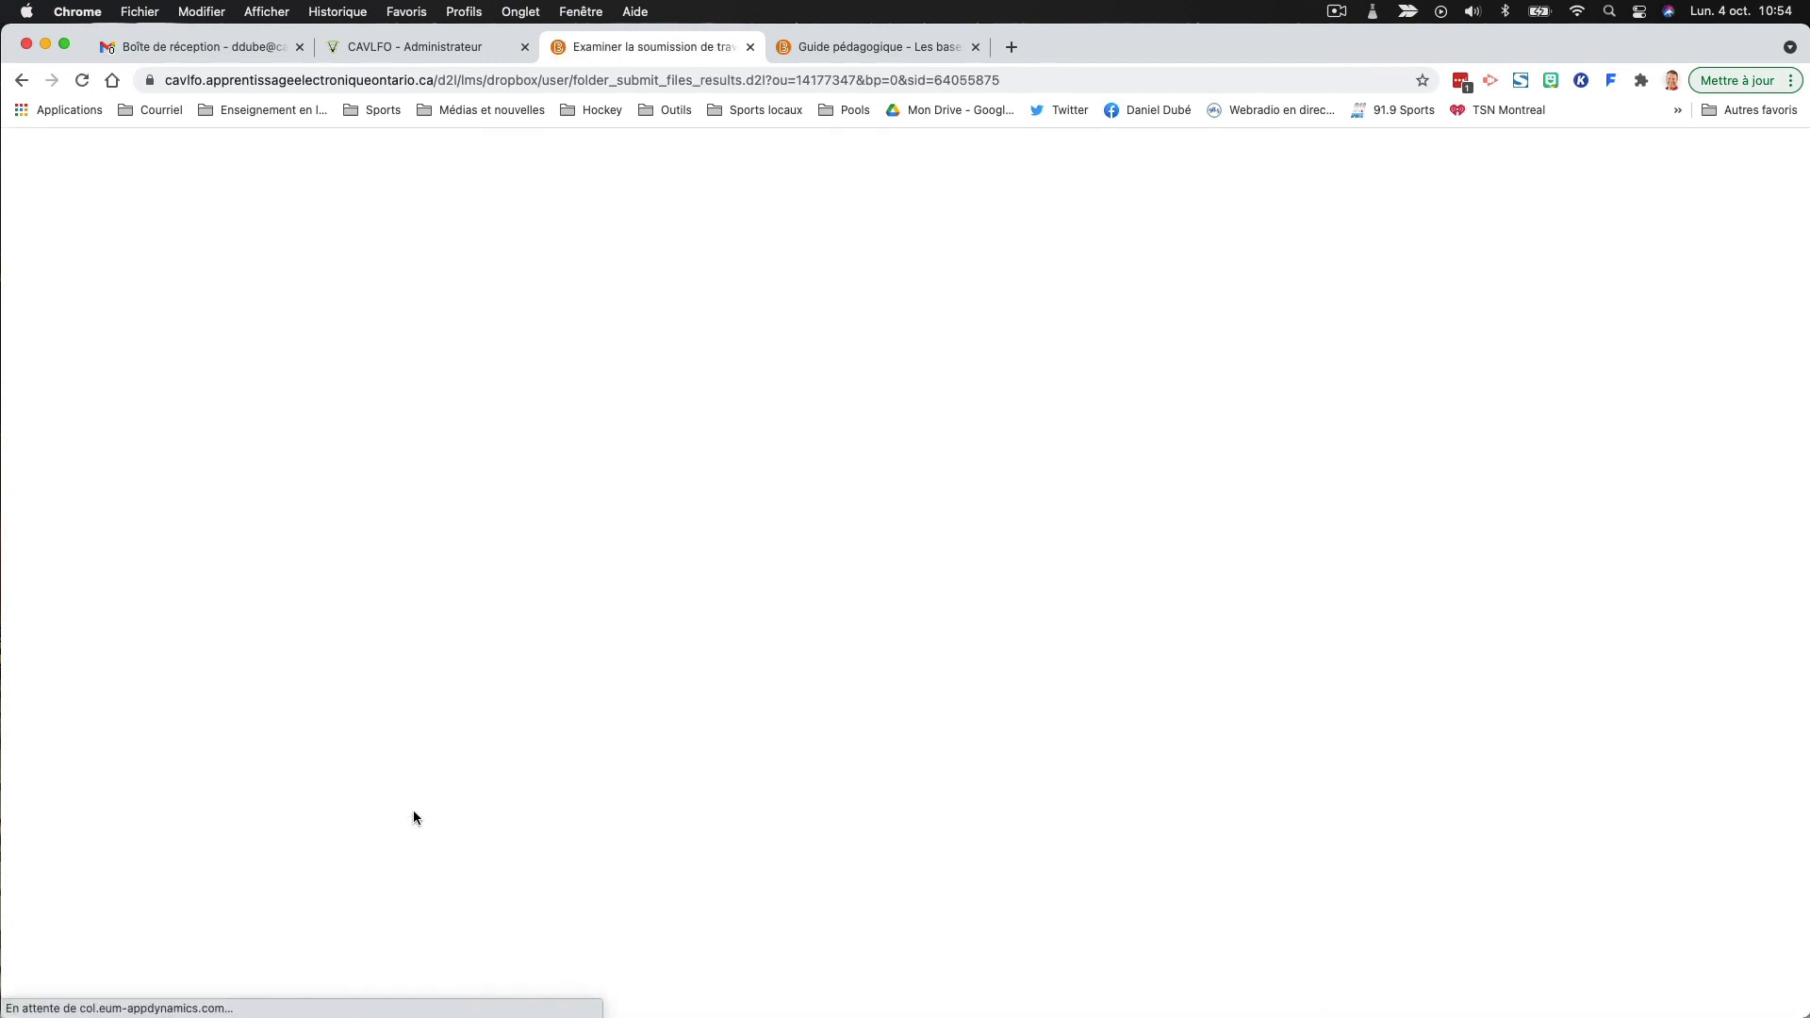
scroll(415, 895, down, 3)
click(414, 976)
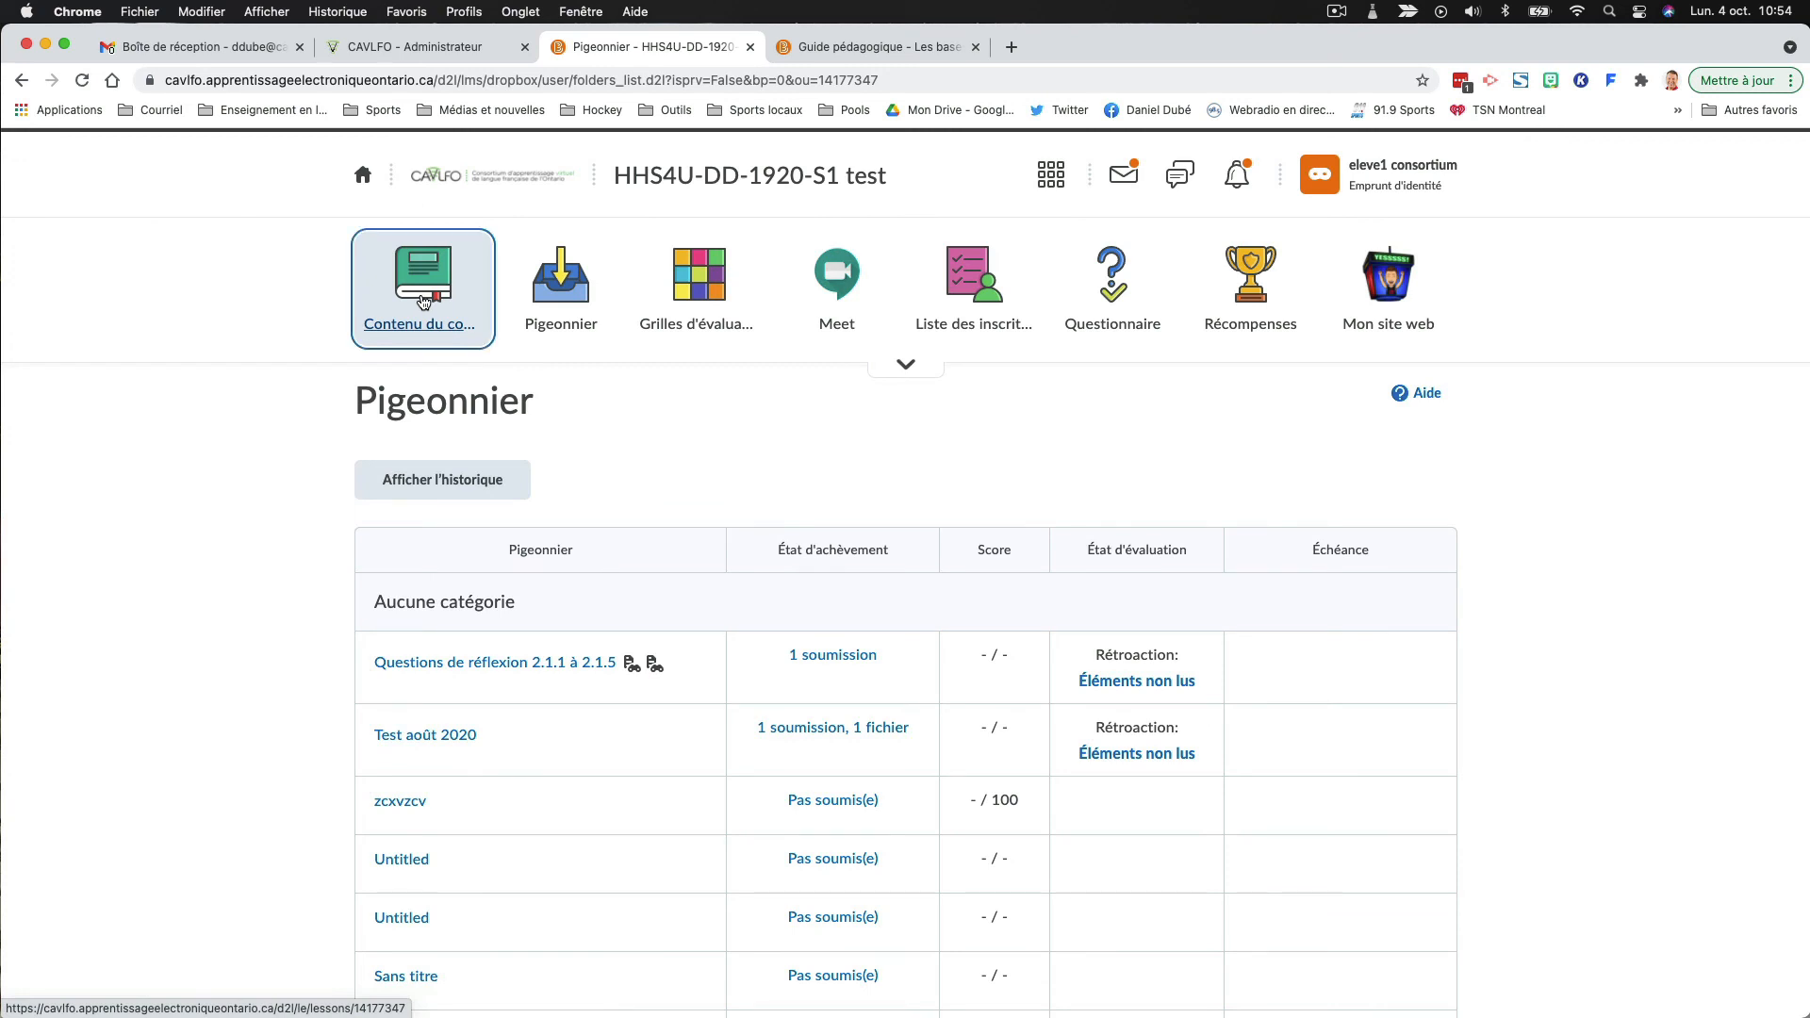
- Open the "Sous-question 2.2.1 - Corrigé" page under "Question de réflexion 2.2" in the course content, and return to the content
click(423, 301)
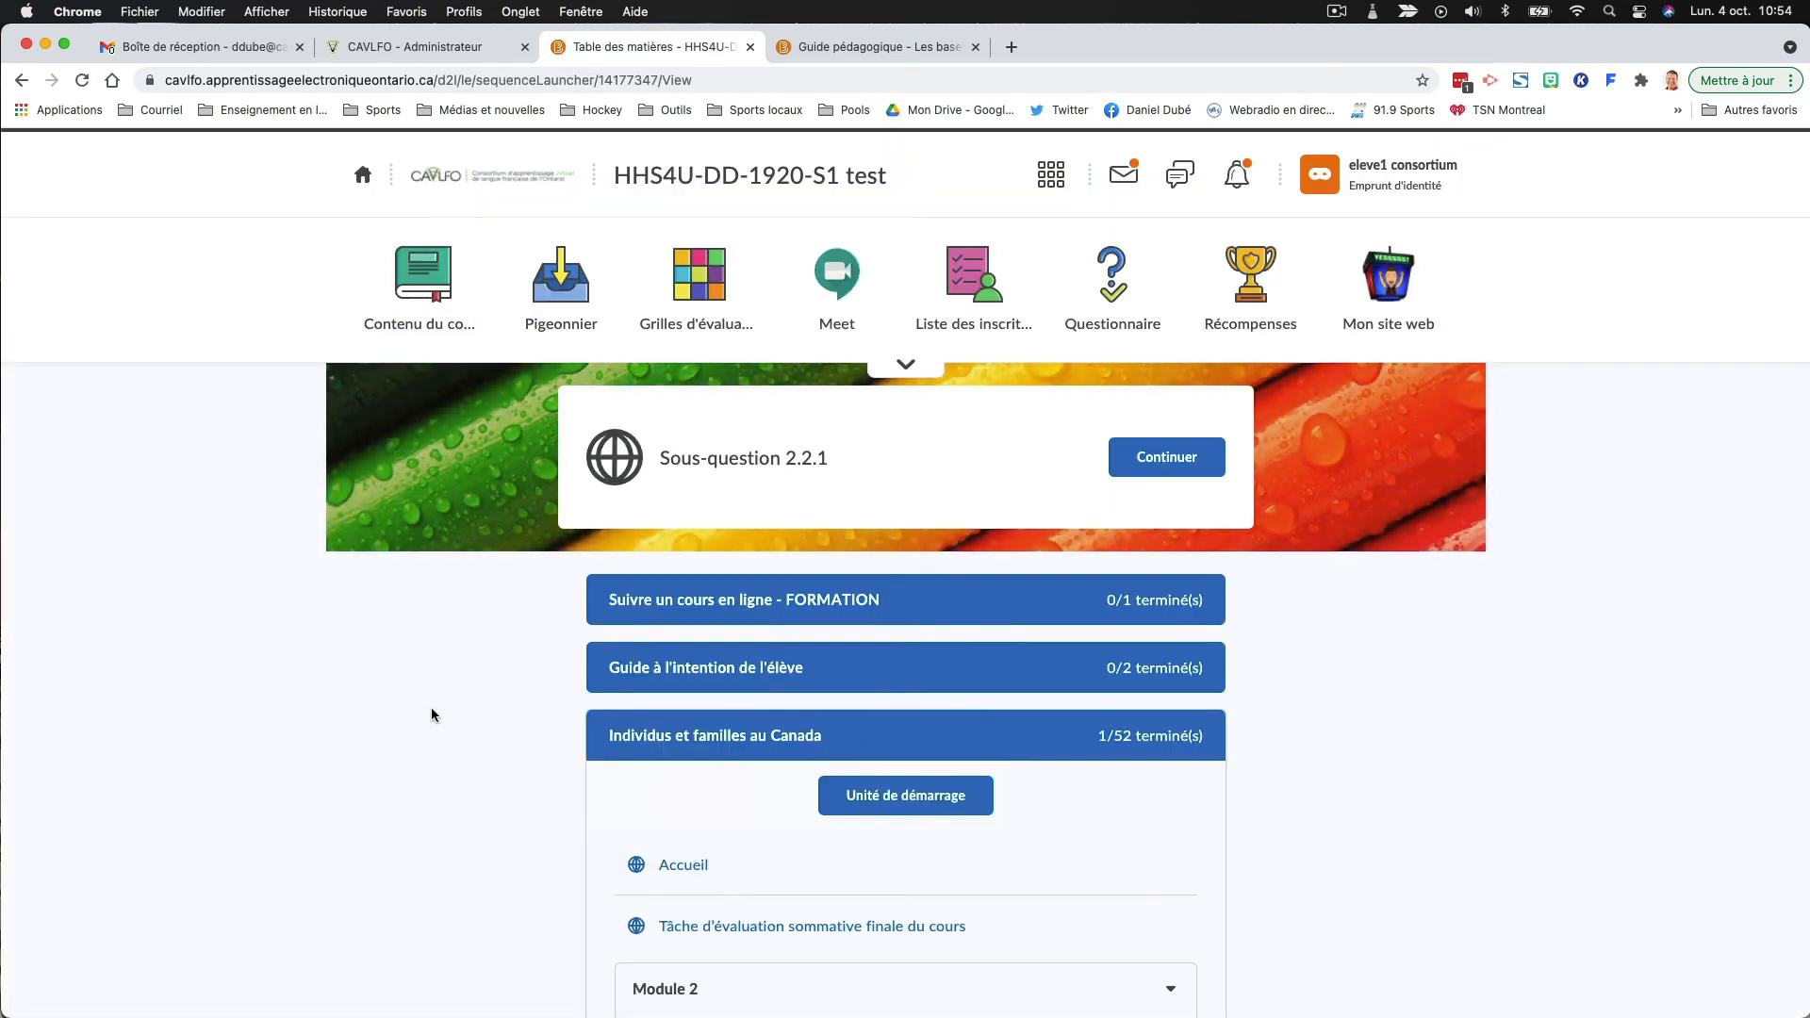
scroll(602, 709, down, 8)
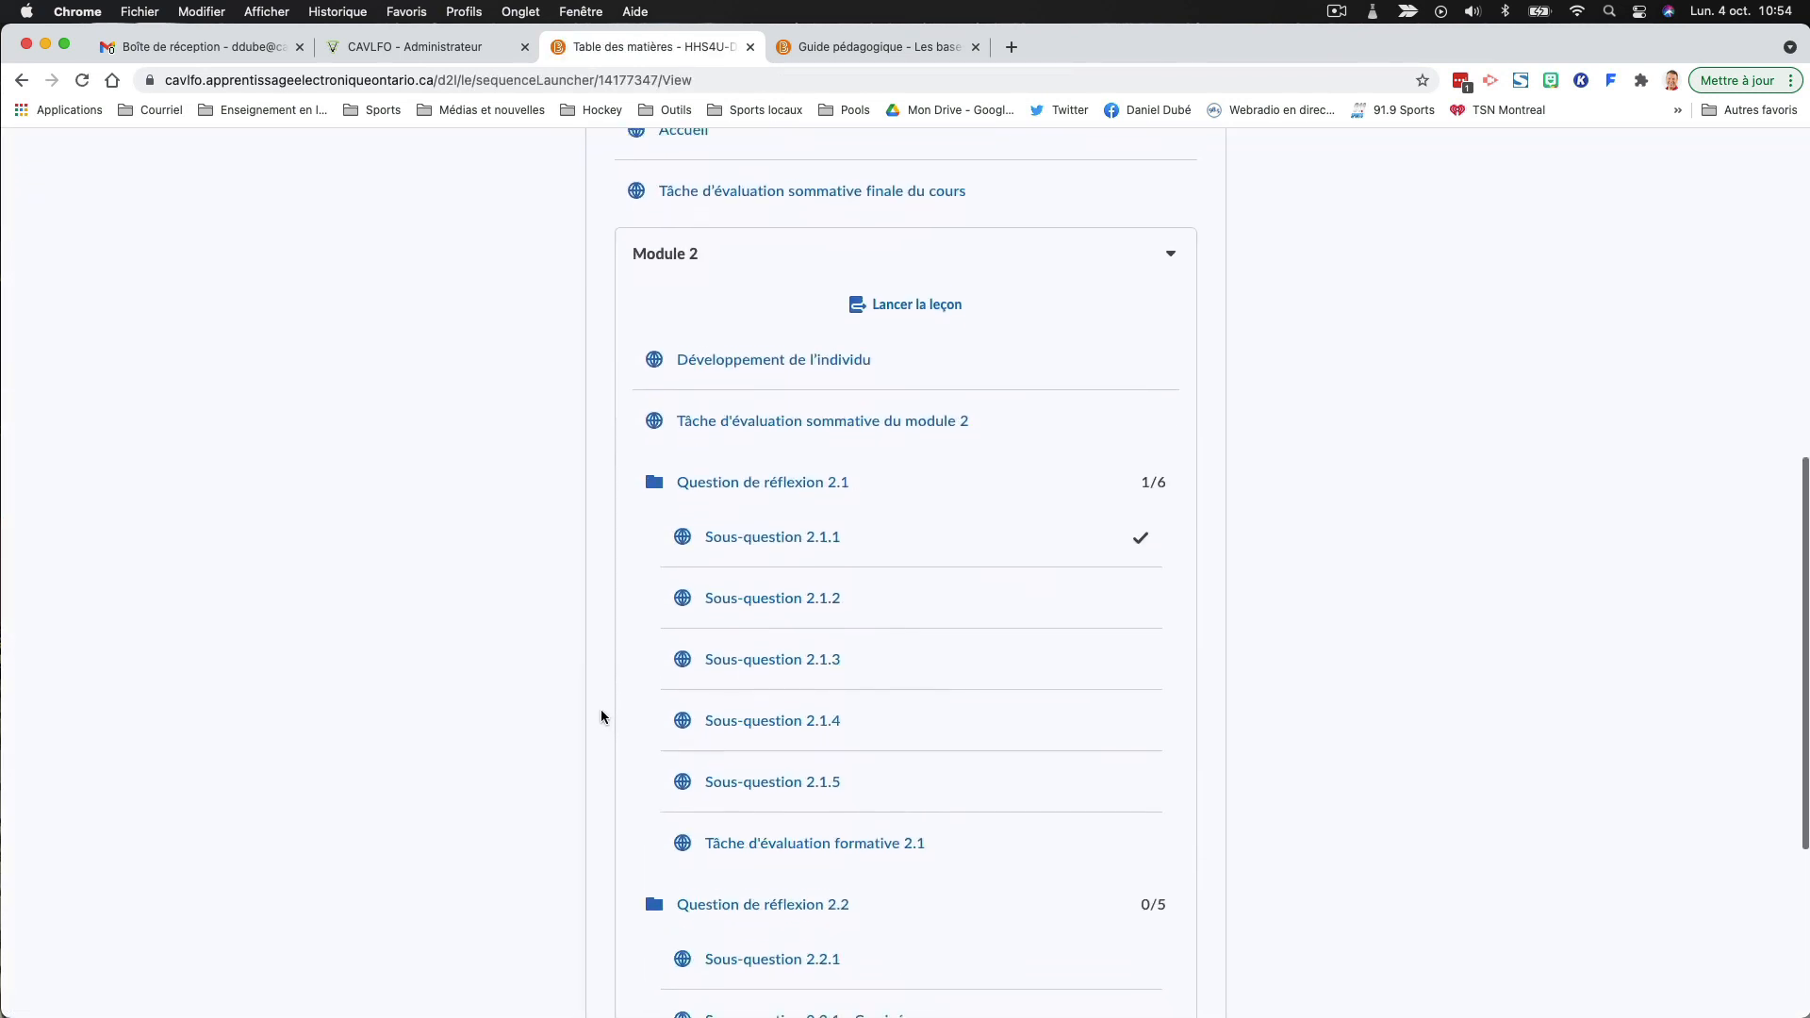
scroll(601, 717, down, 4)
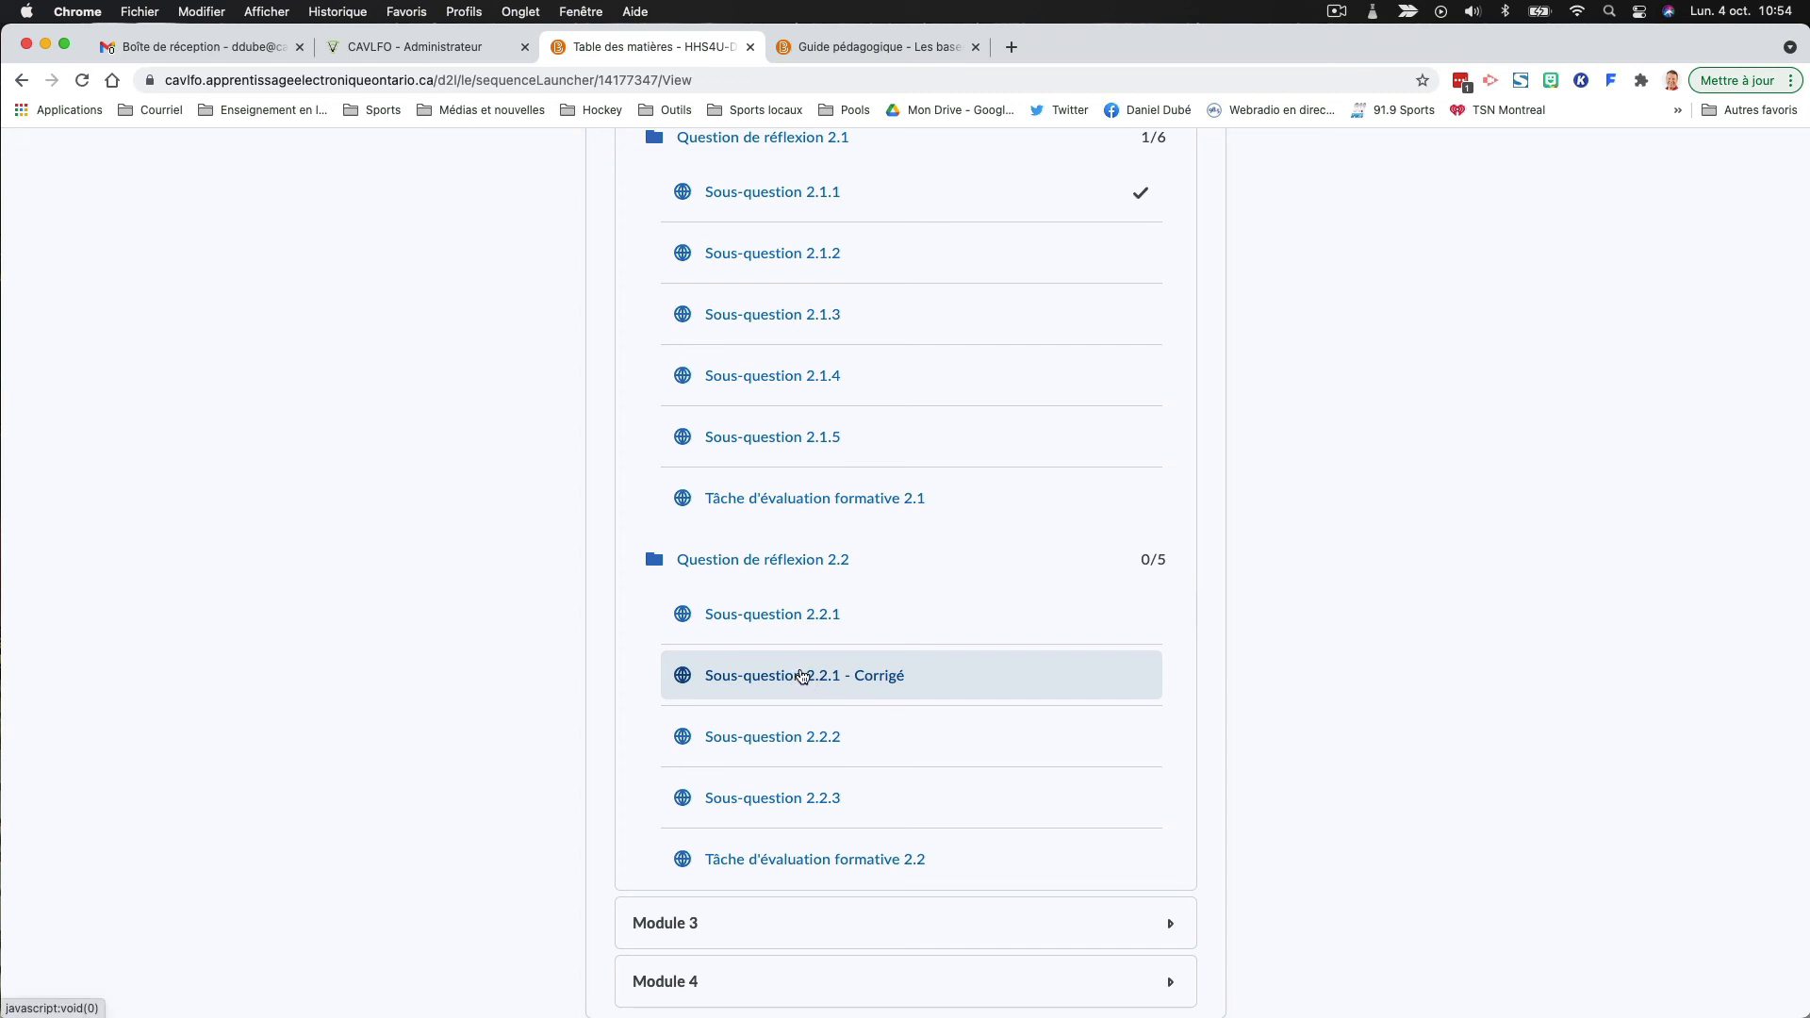
click(800, 673)
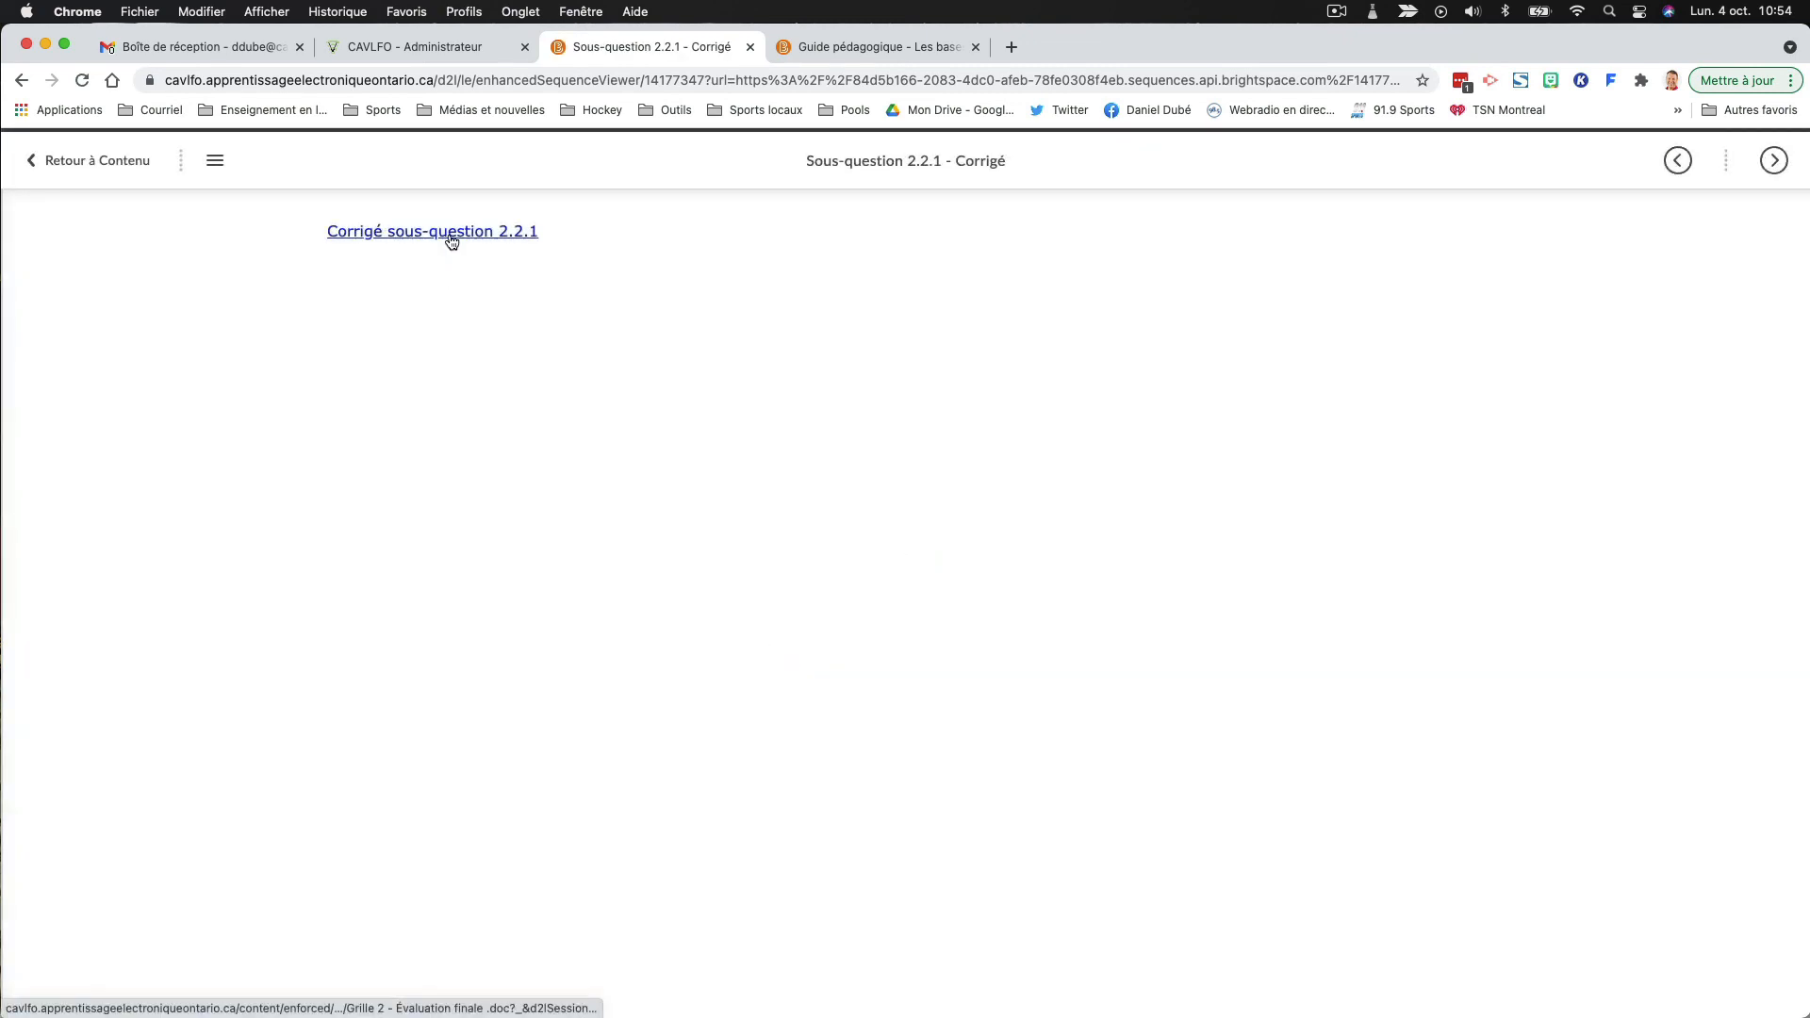
click(88, 170)
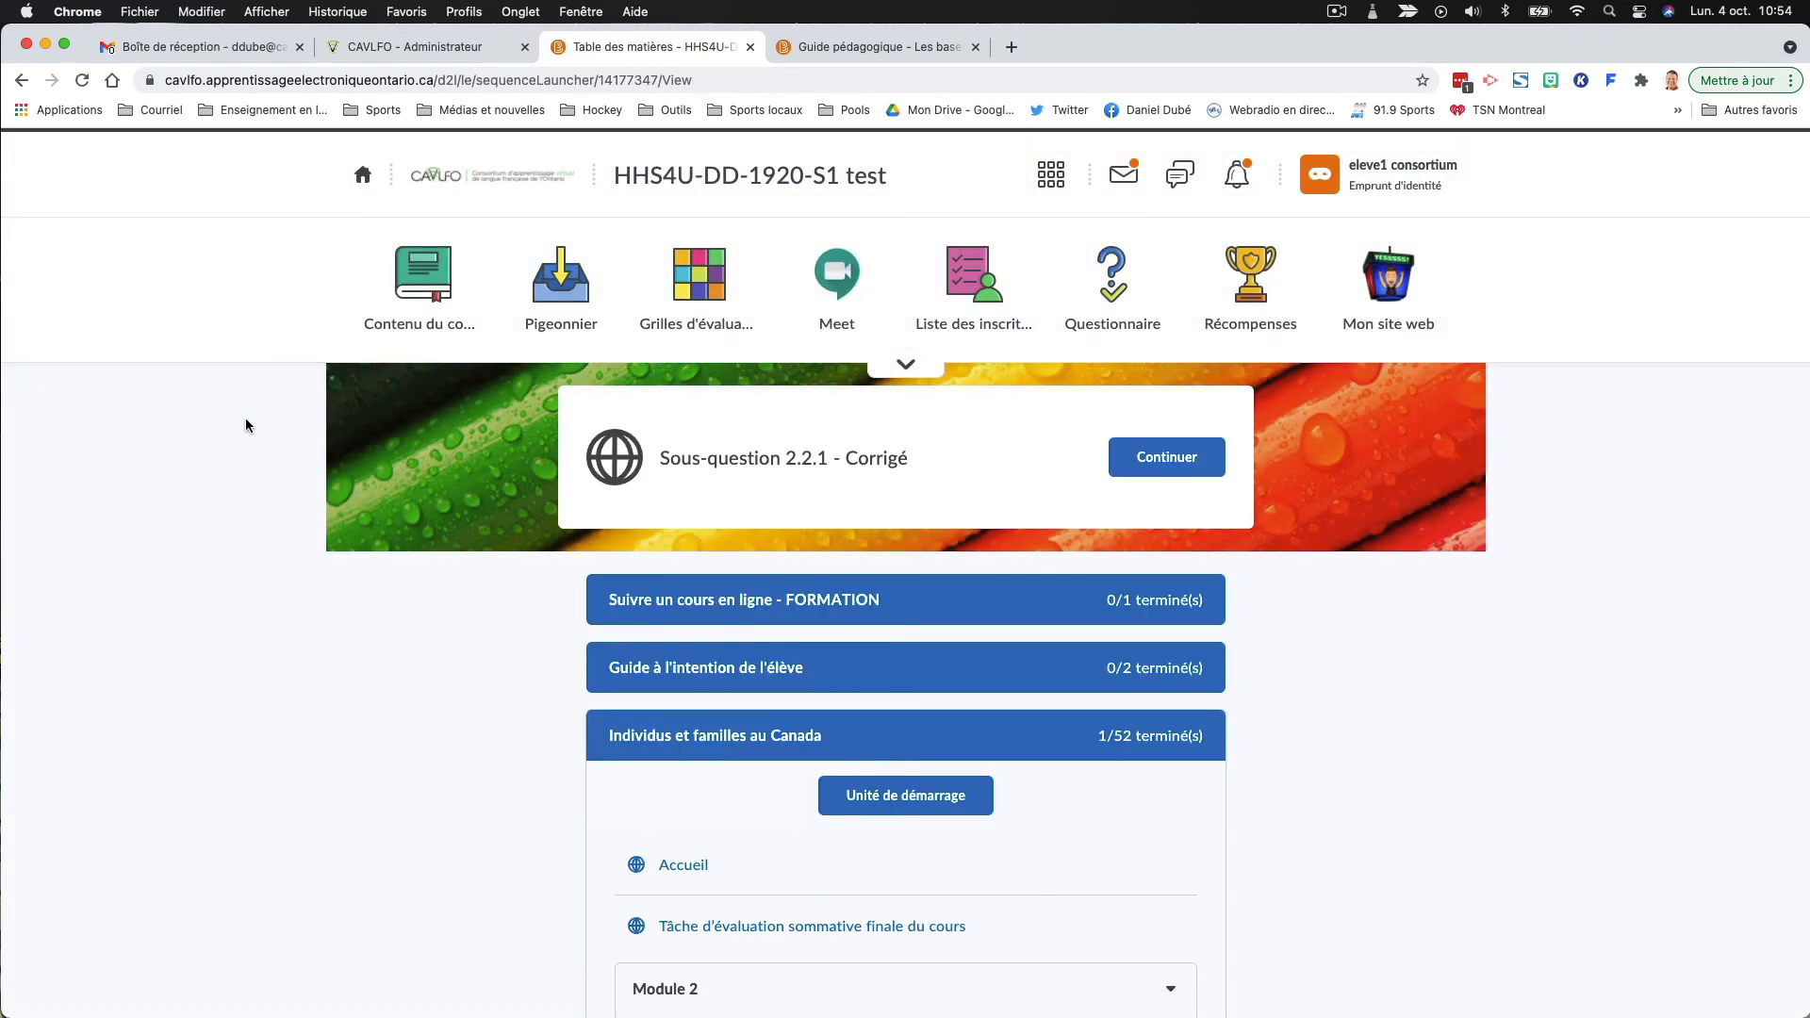
- Check the student's submission and evaluation status for "Tâche d'évaluation formative 2.2" in the Pigeonnier
scroll(242, 472, down, 3)
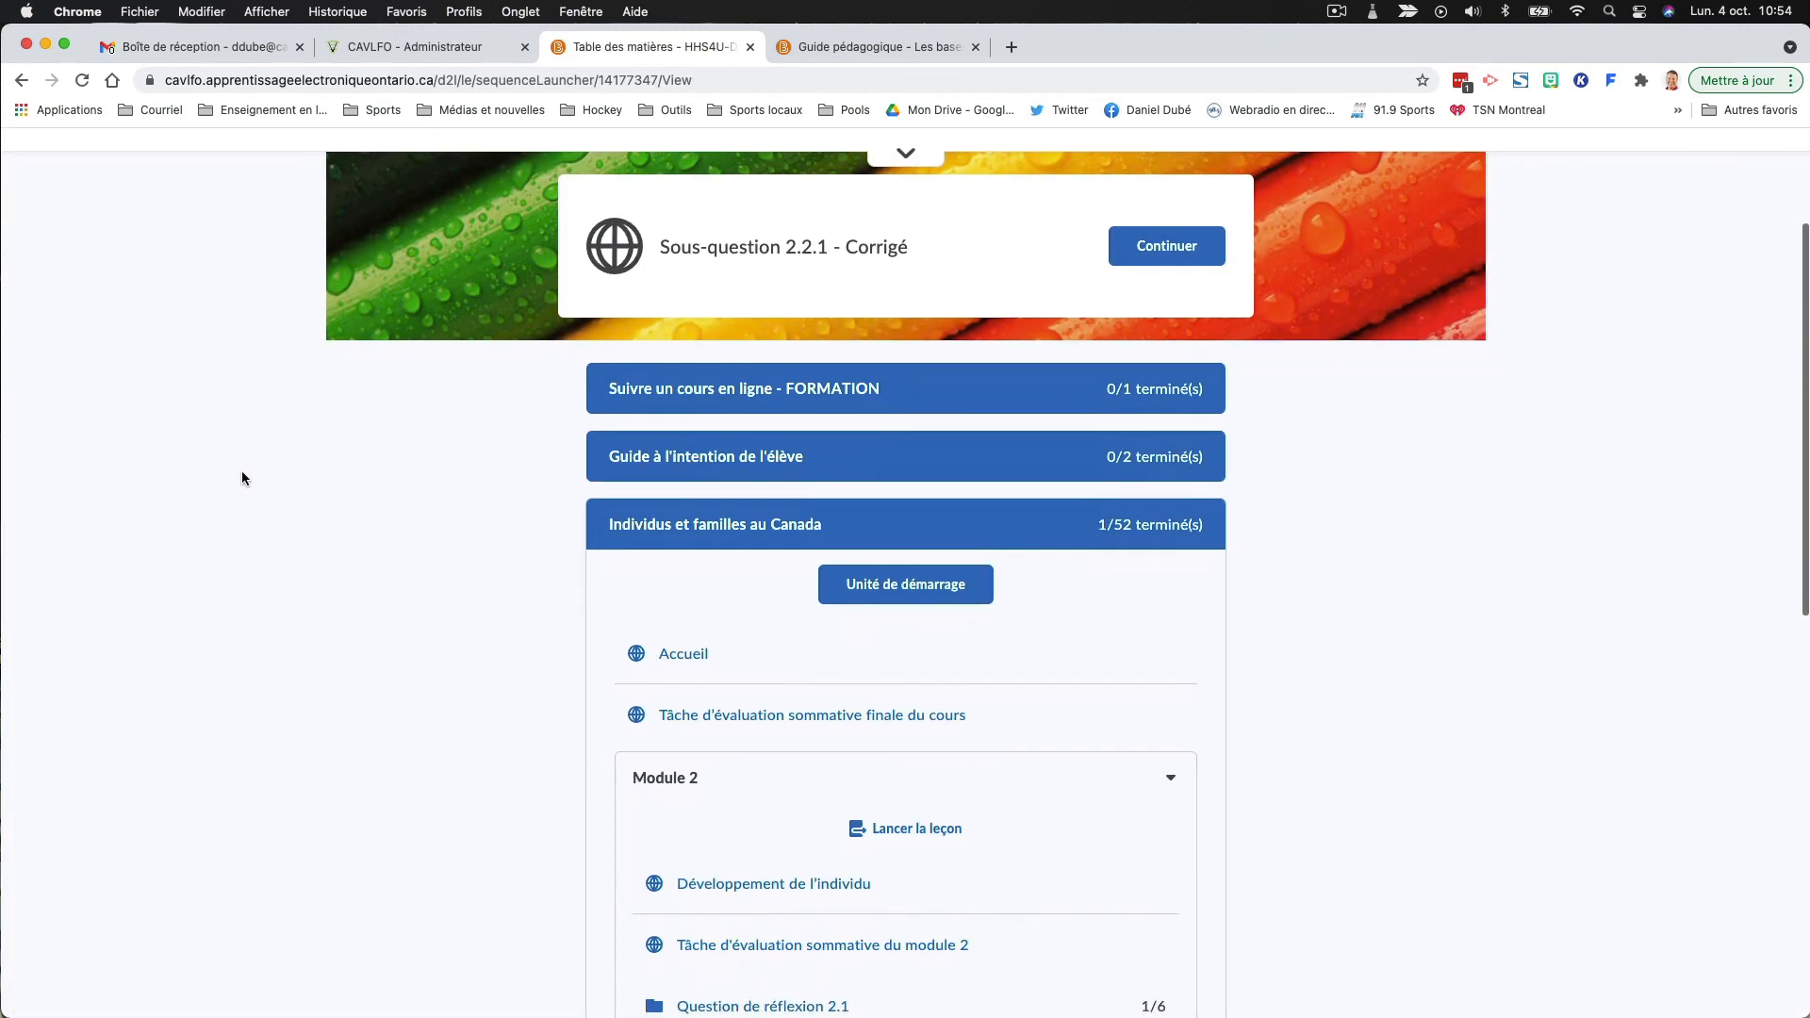
scroll(243, 476, up, 3)
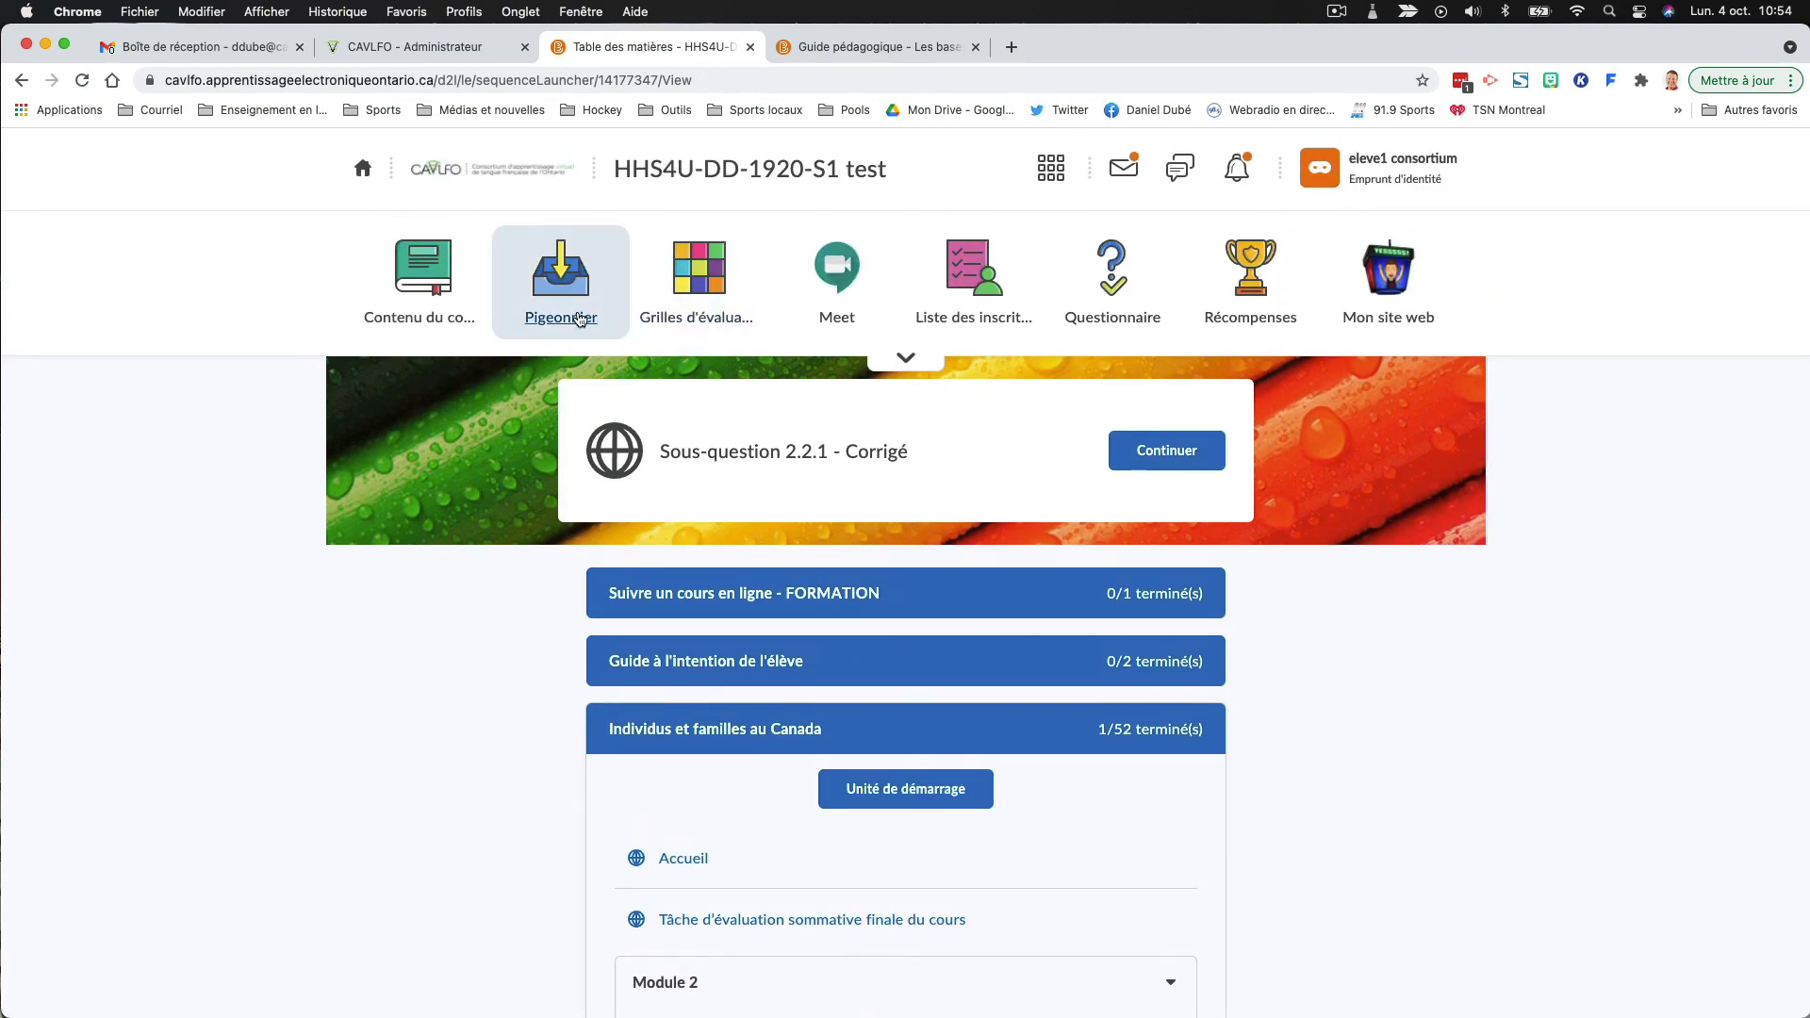
click(578, 321)
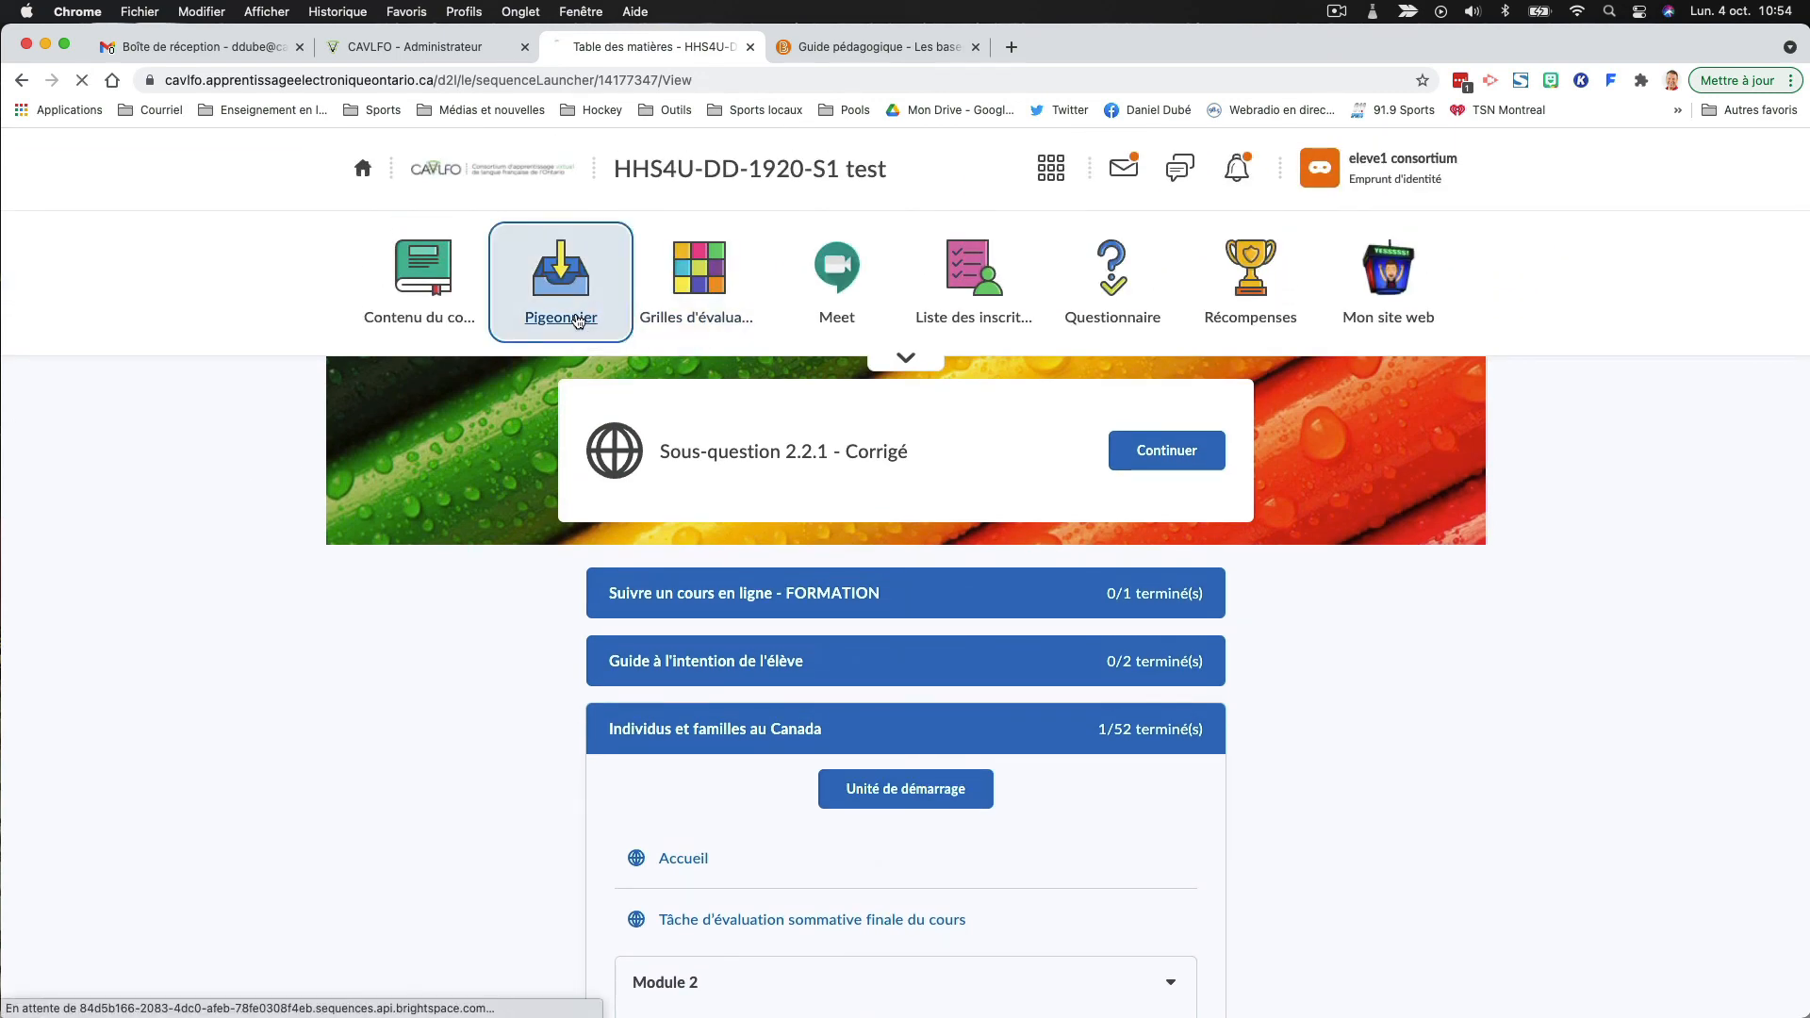
scroll(579, 321, down, 10)
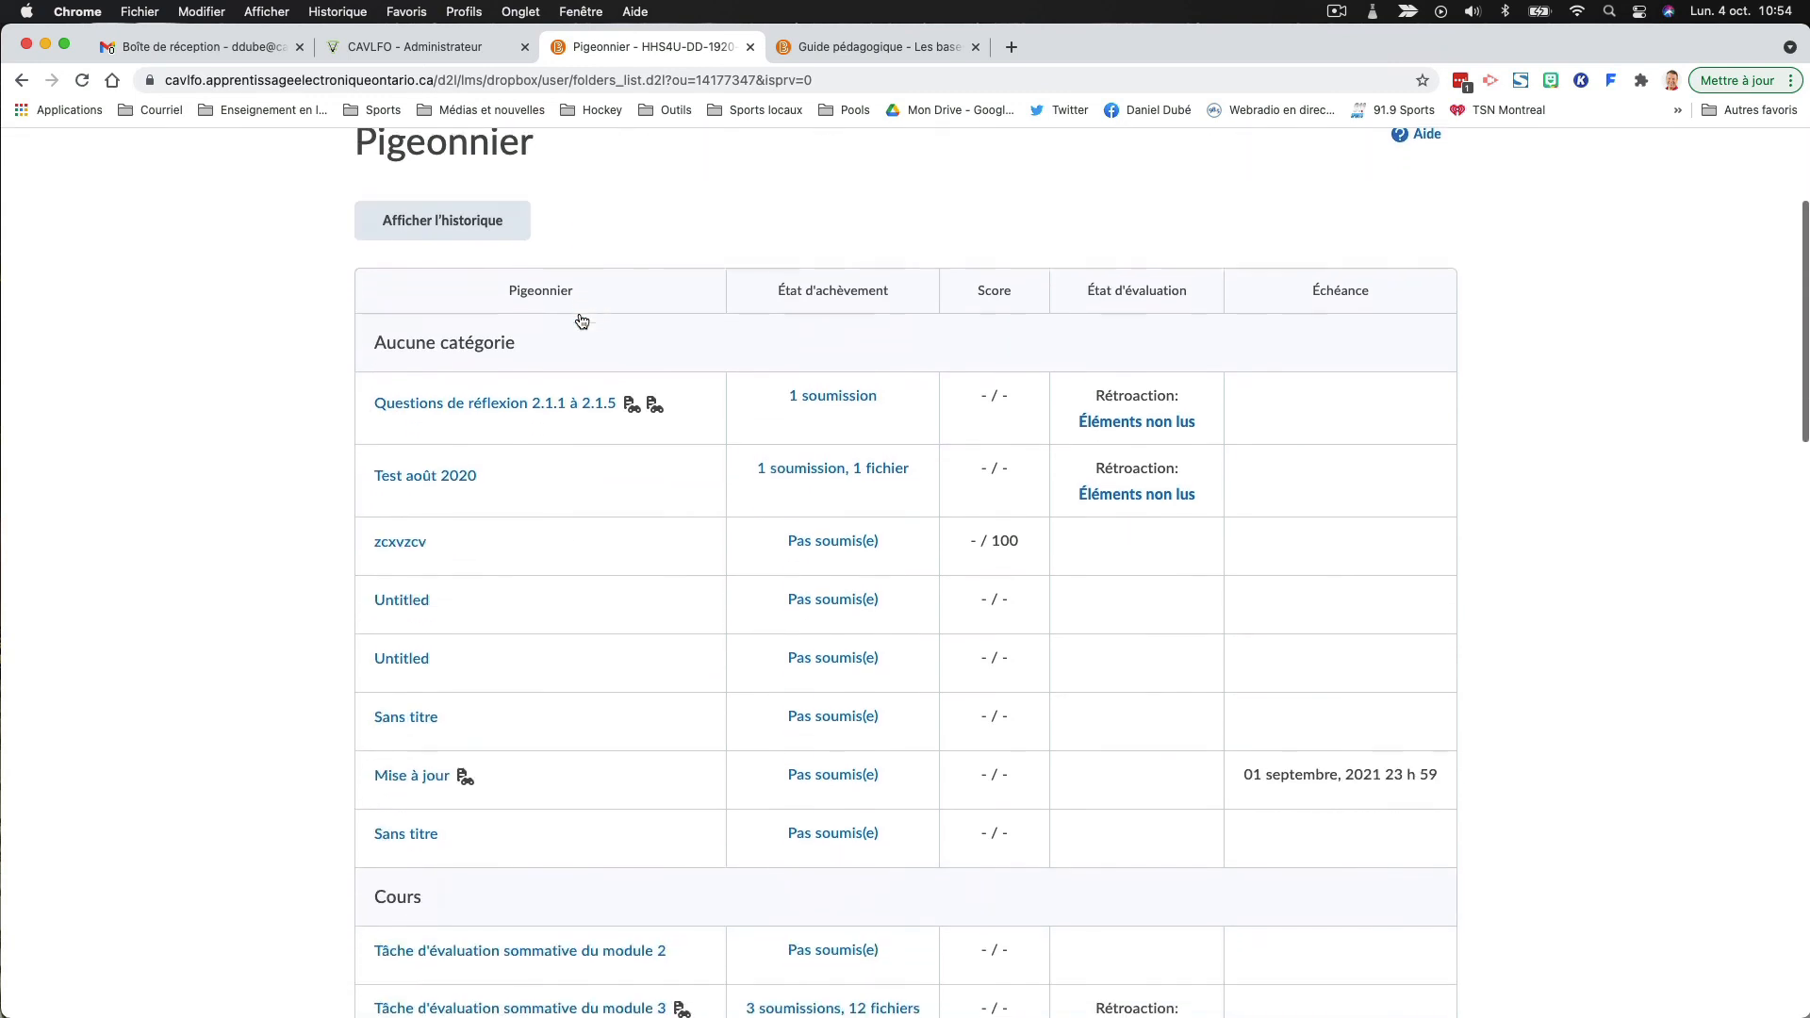
scroll(580, 321, down, 8)
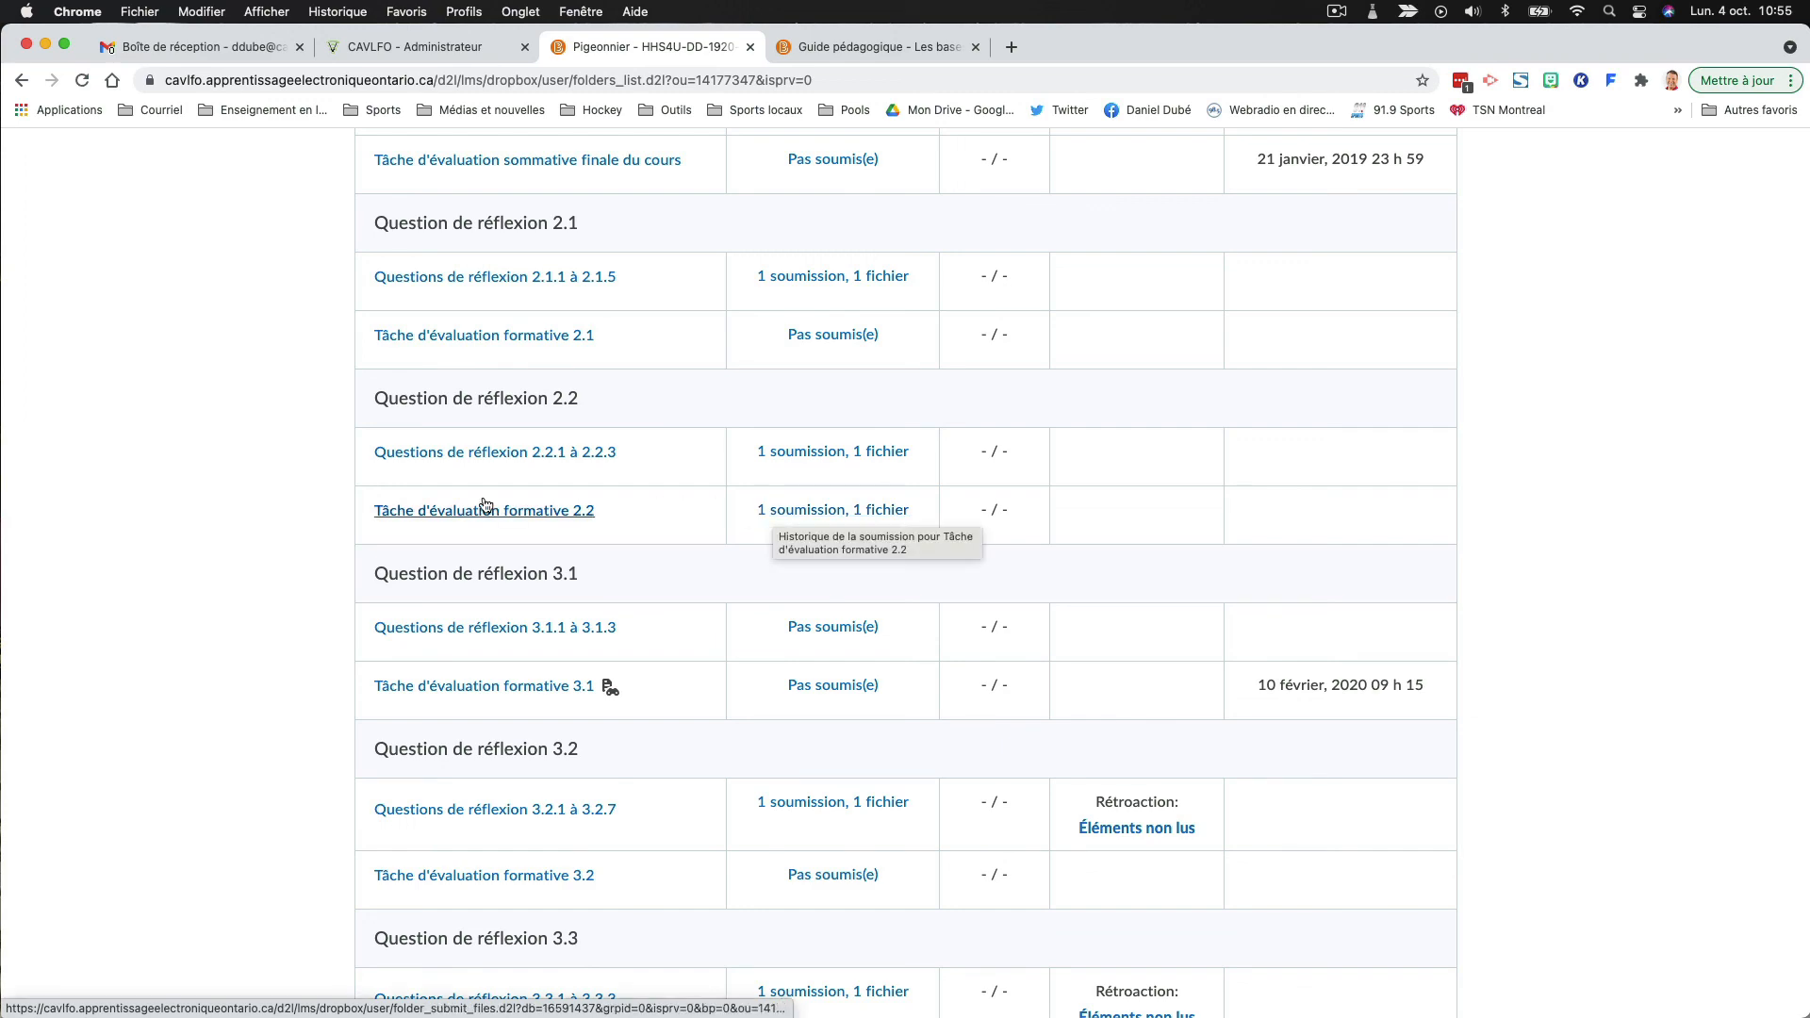
scroll(485, 471, up, 18)
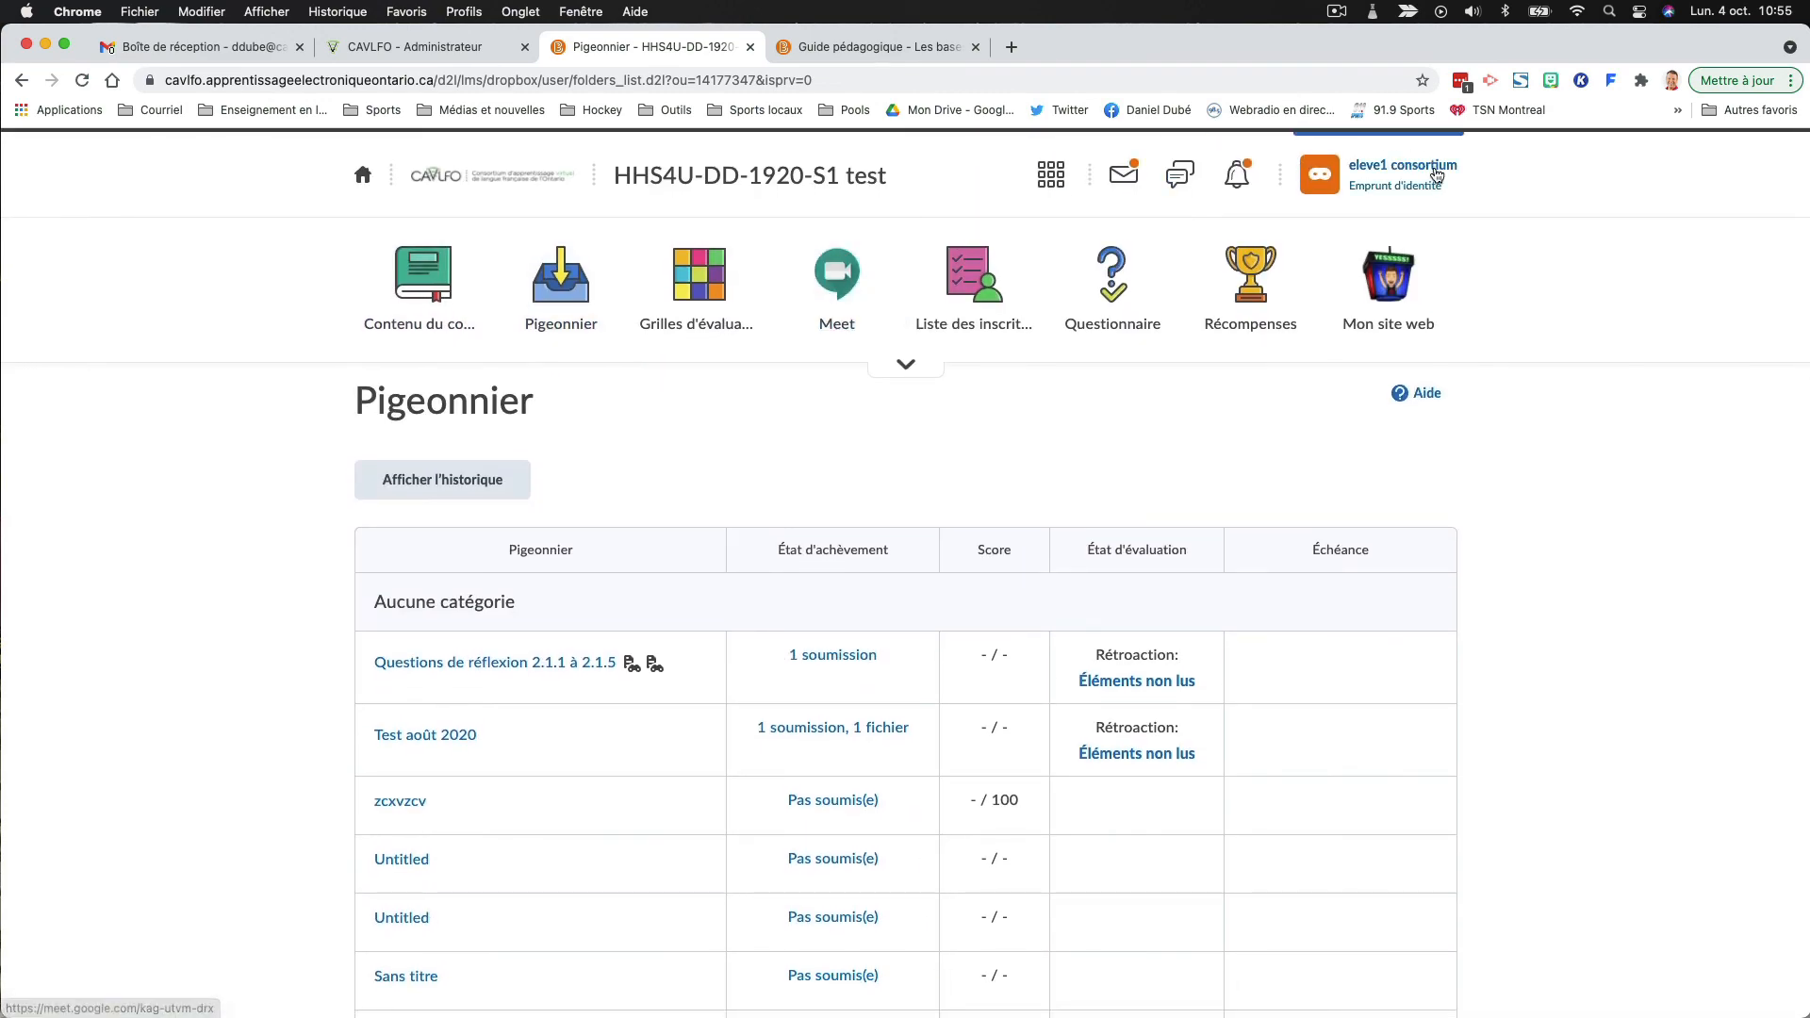
- End the impersonation and open the student's submission in "Tâche d'évaluation formative 2.2" for evaluation
click(1428, 174)
click(1529, 305)
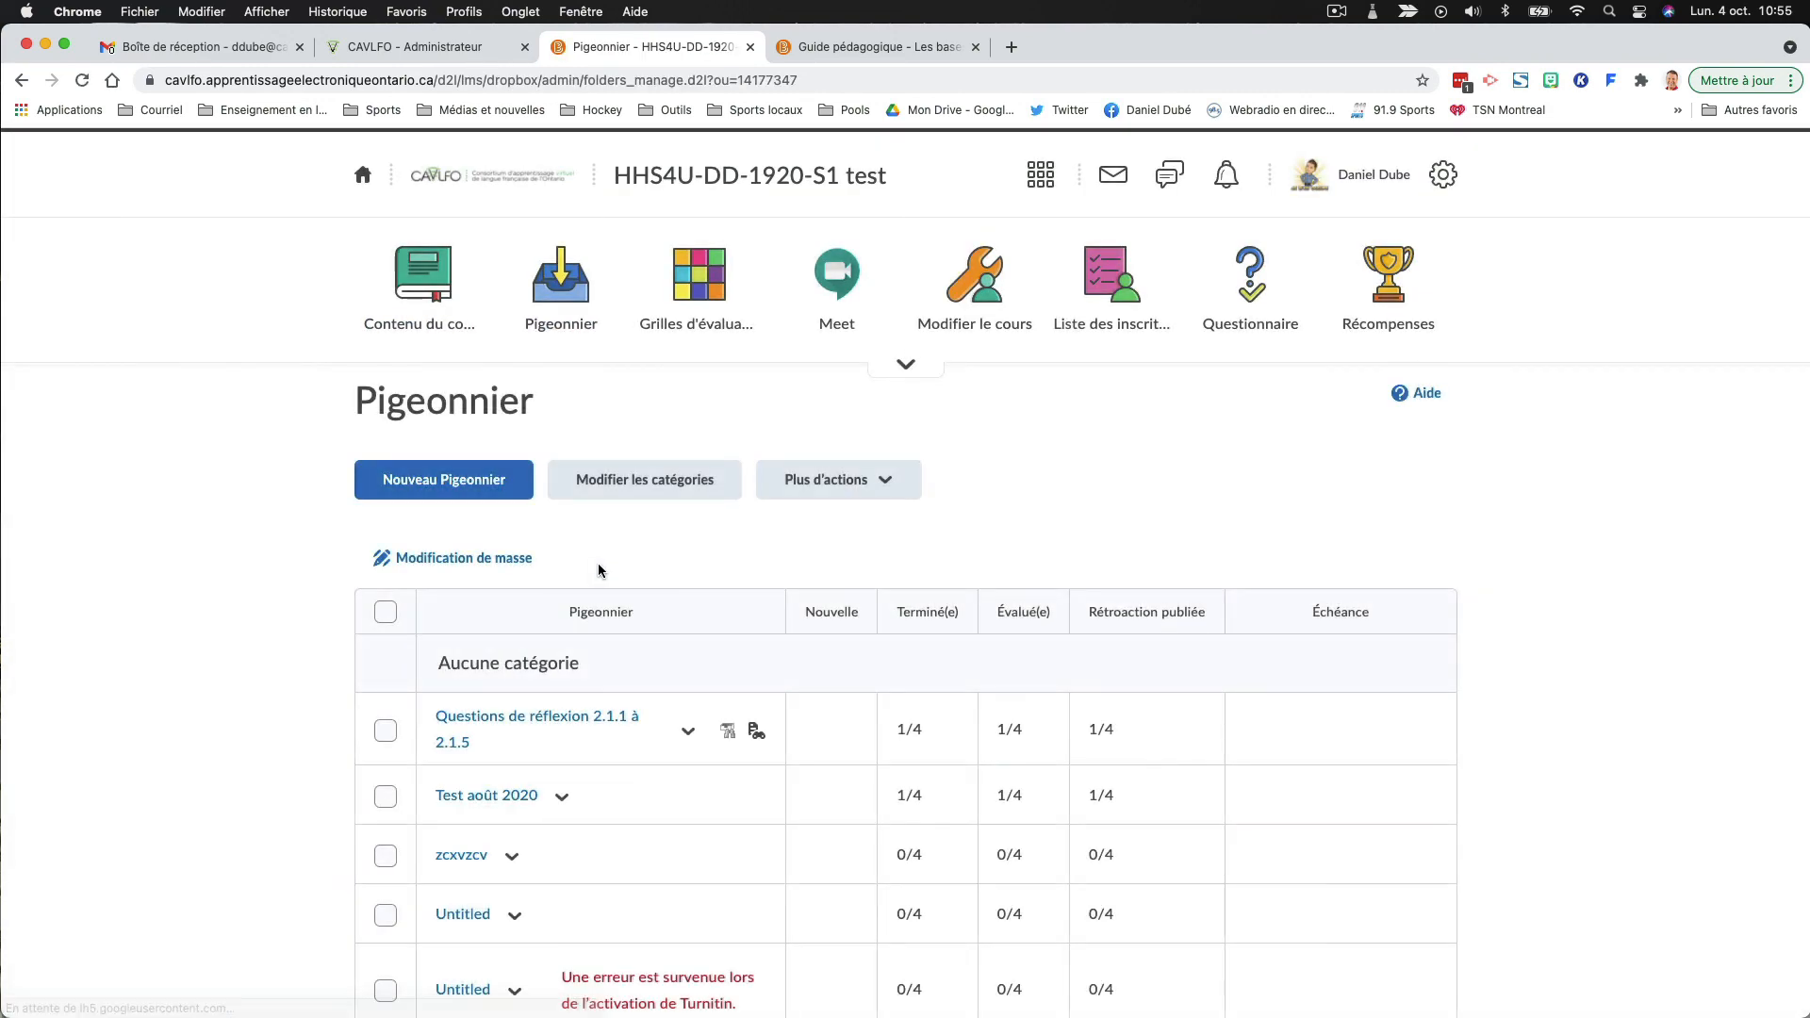
scroll(602, 565, down, 15)
scroll(601, 573, down, 2)
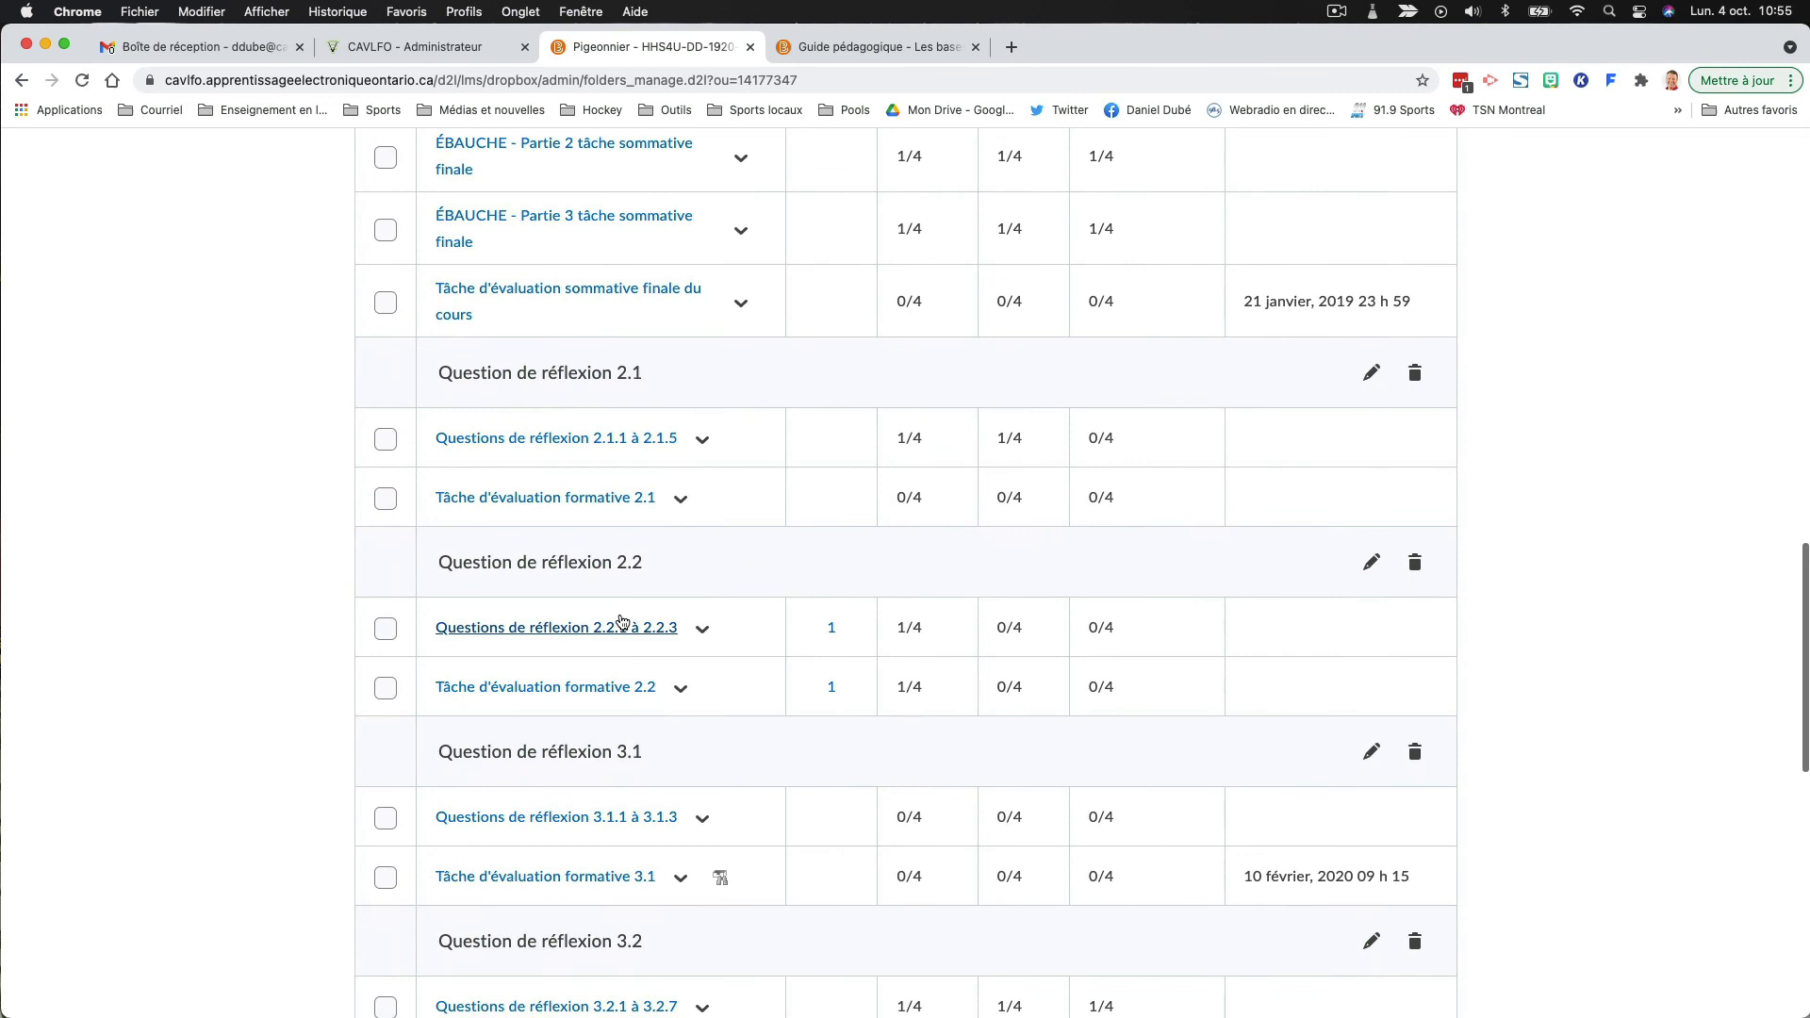
click(594, 687)
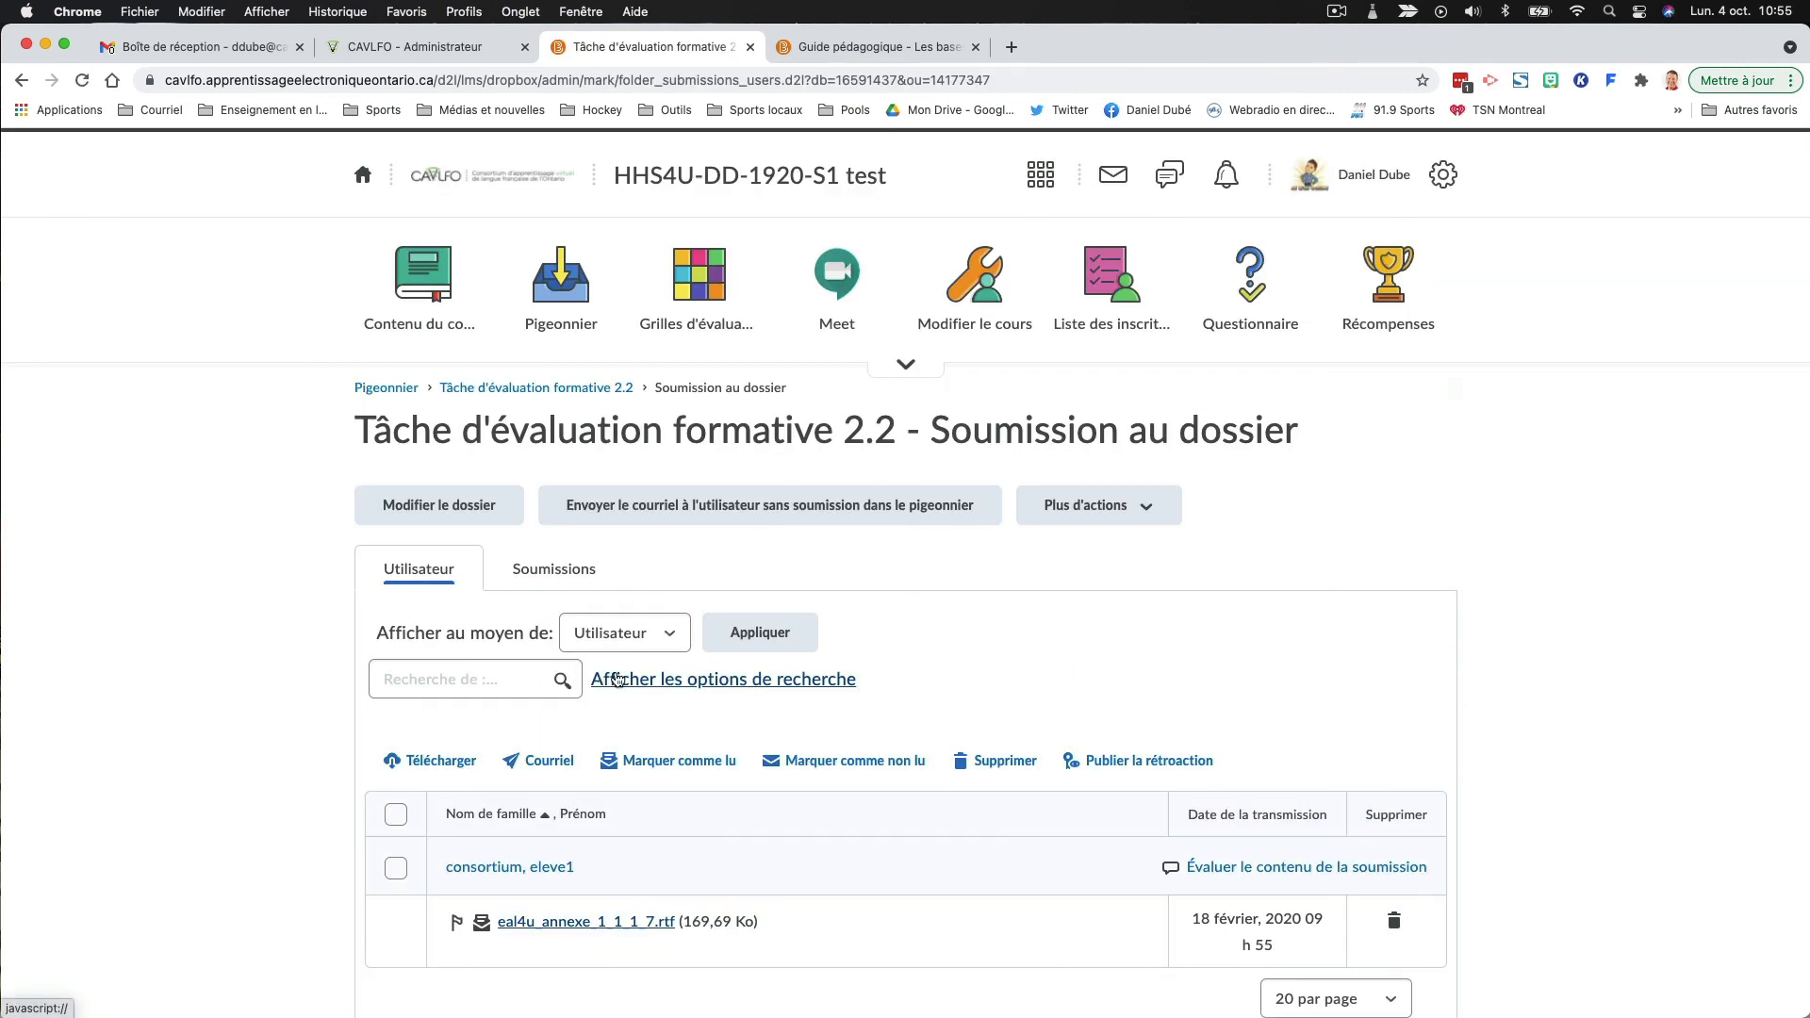
scroll(617, 680, down, 1)
click(1232, 808)
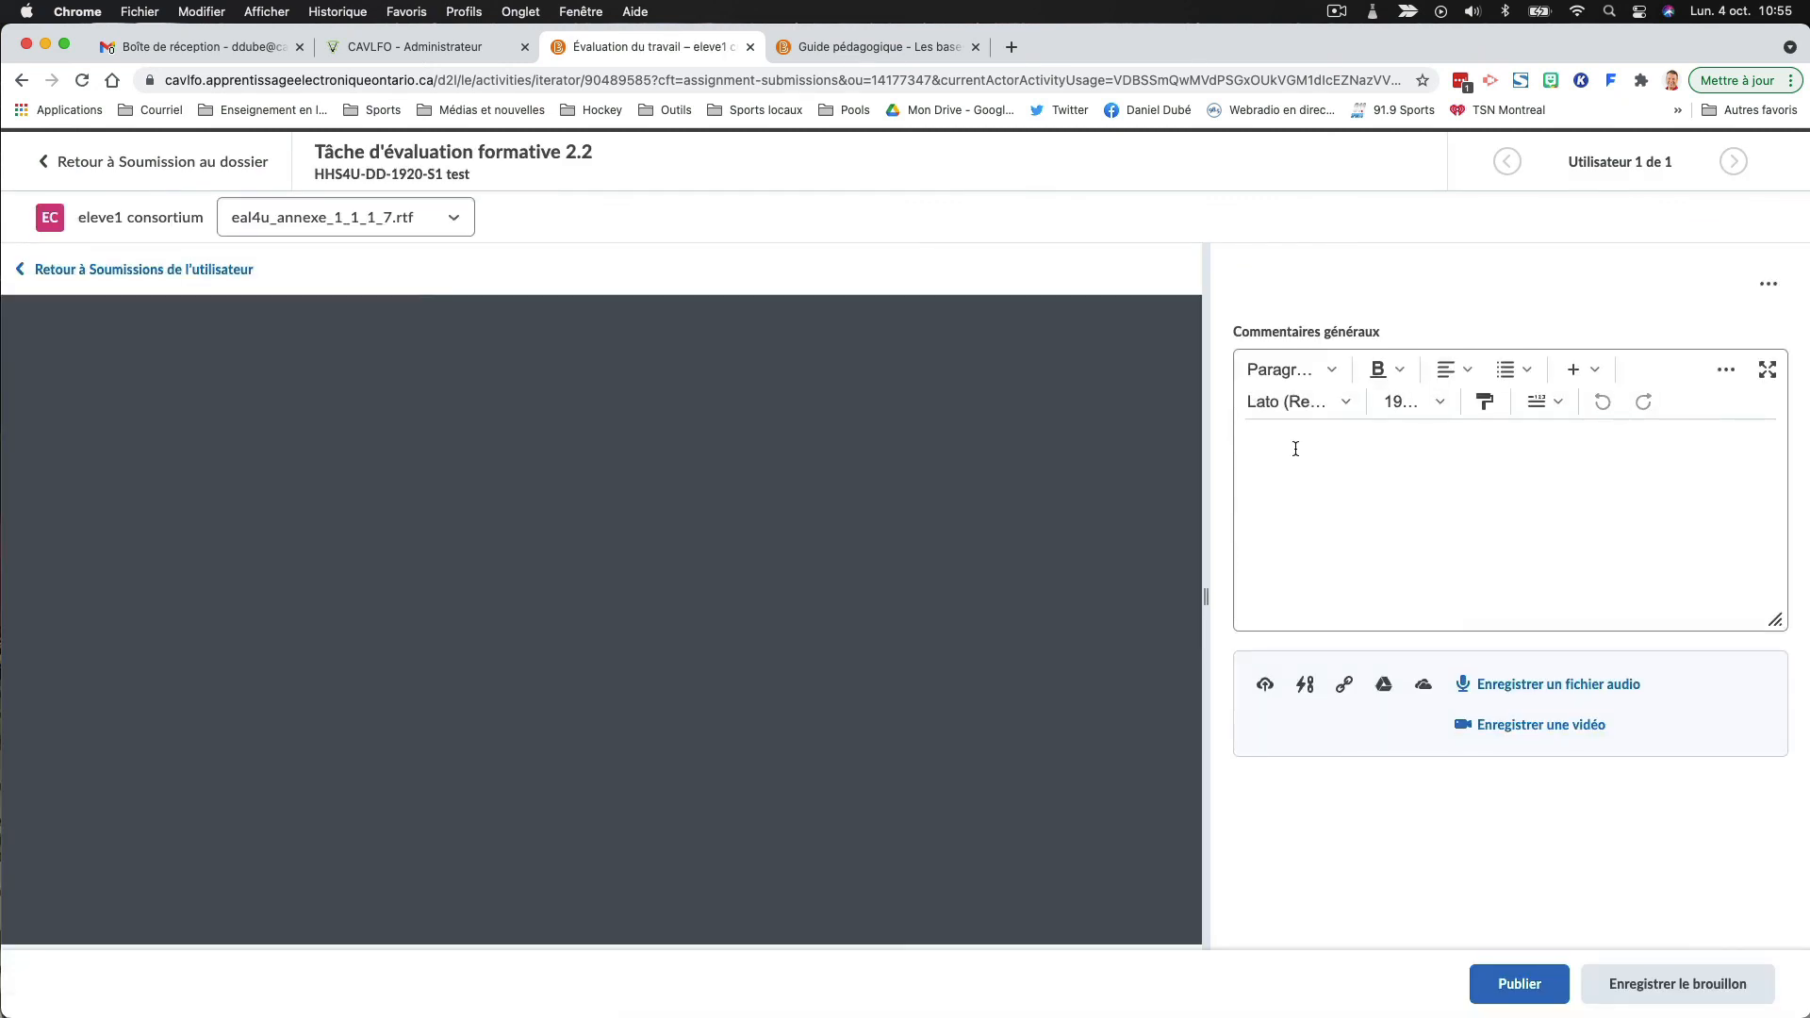
- Enter "Bravo!" as the general comment, publish the evaluation and return to the folder's submissions
click(1295, 449)
text(Brav)
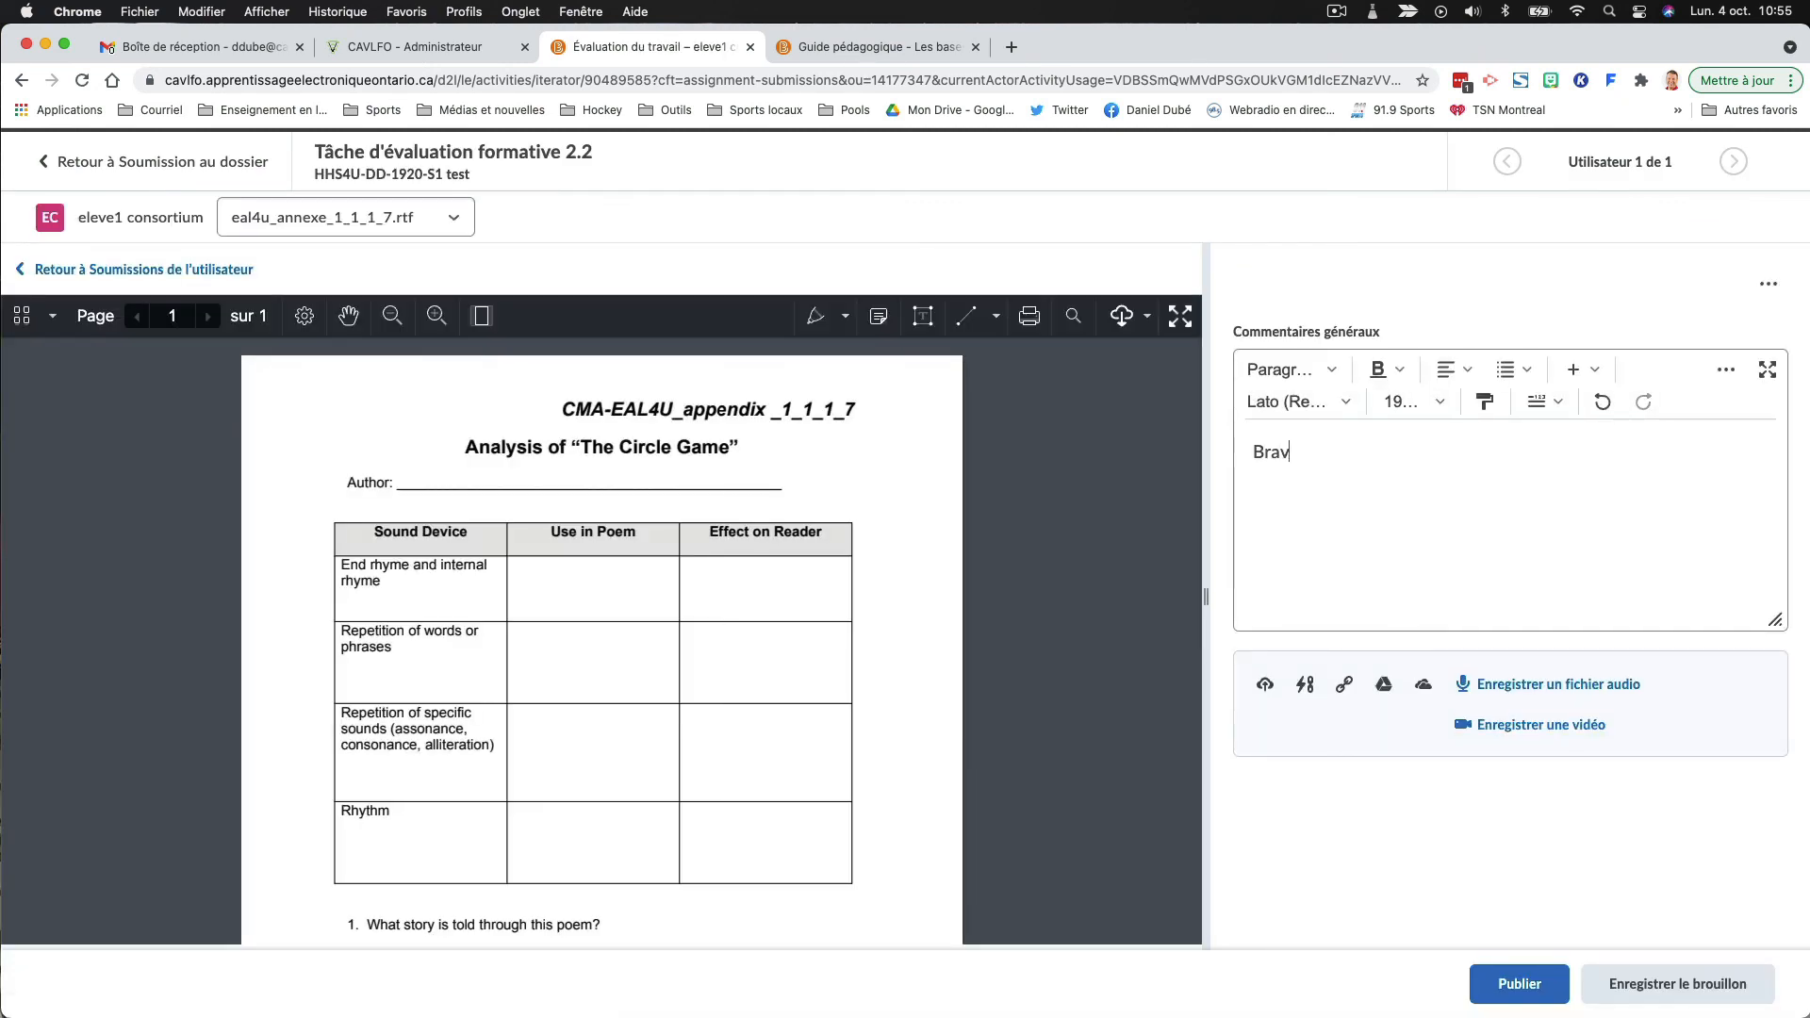
text(o!)
click(1488, 981)
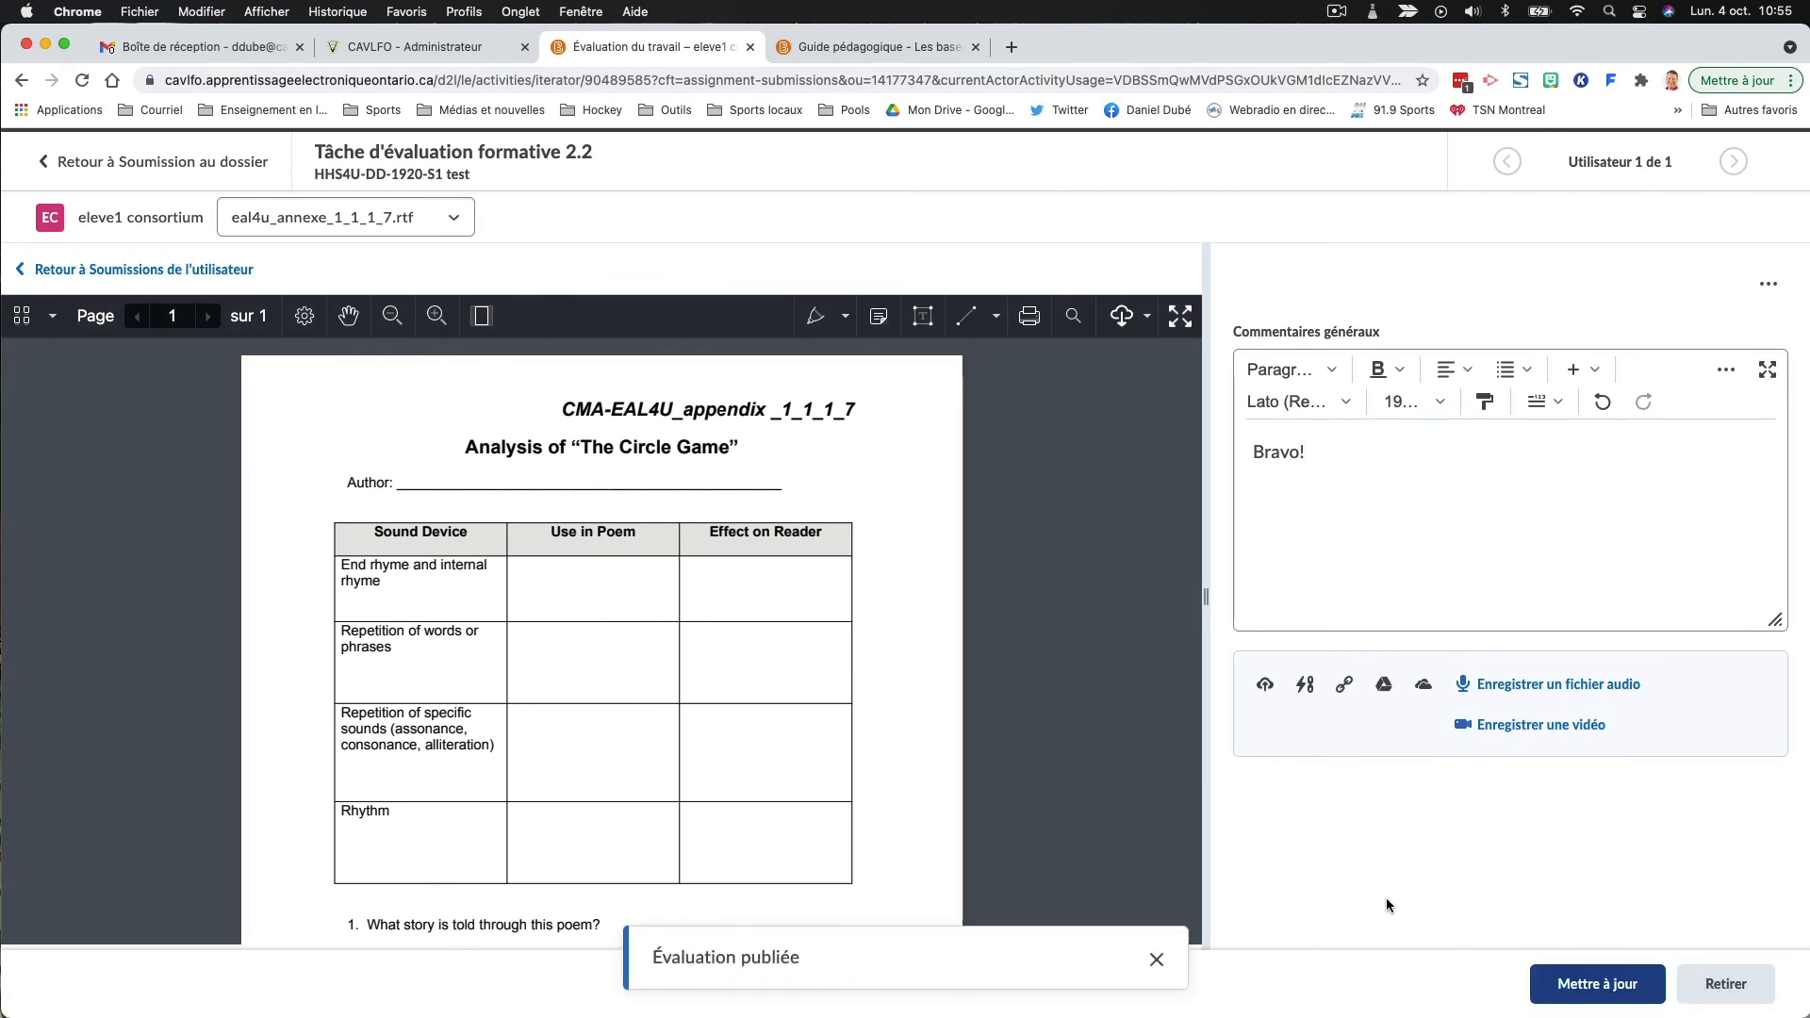
click(134, 164)
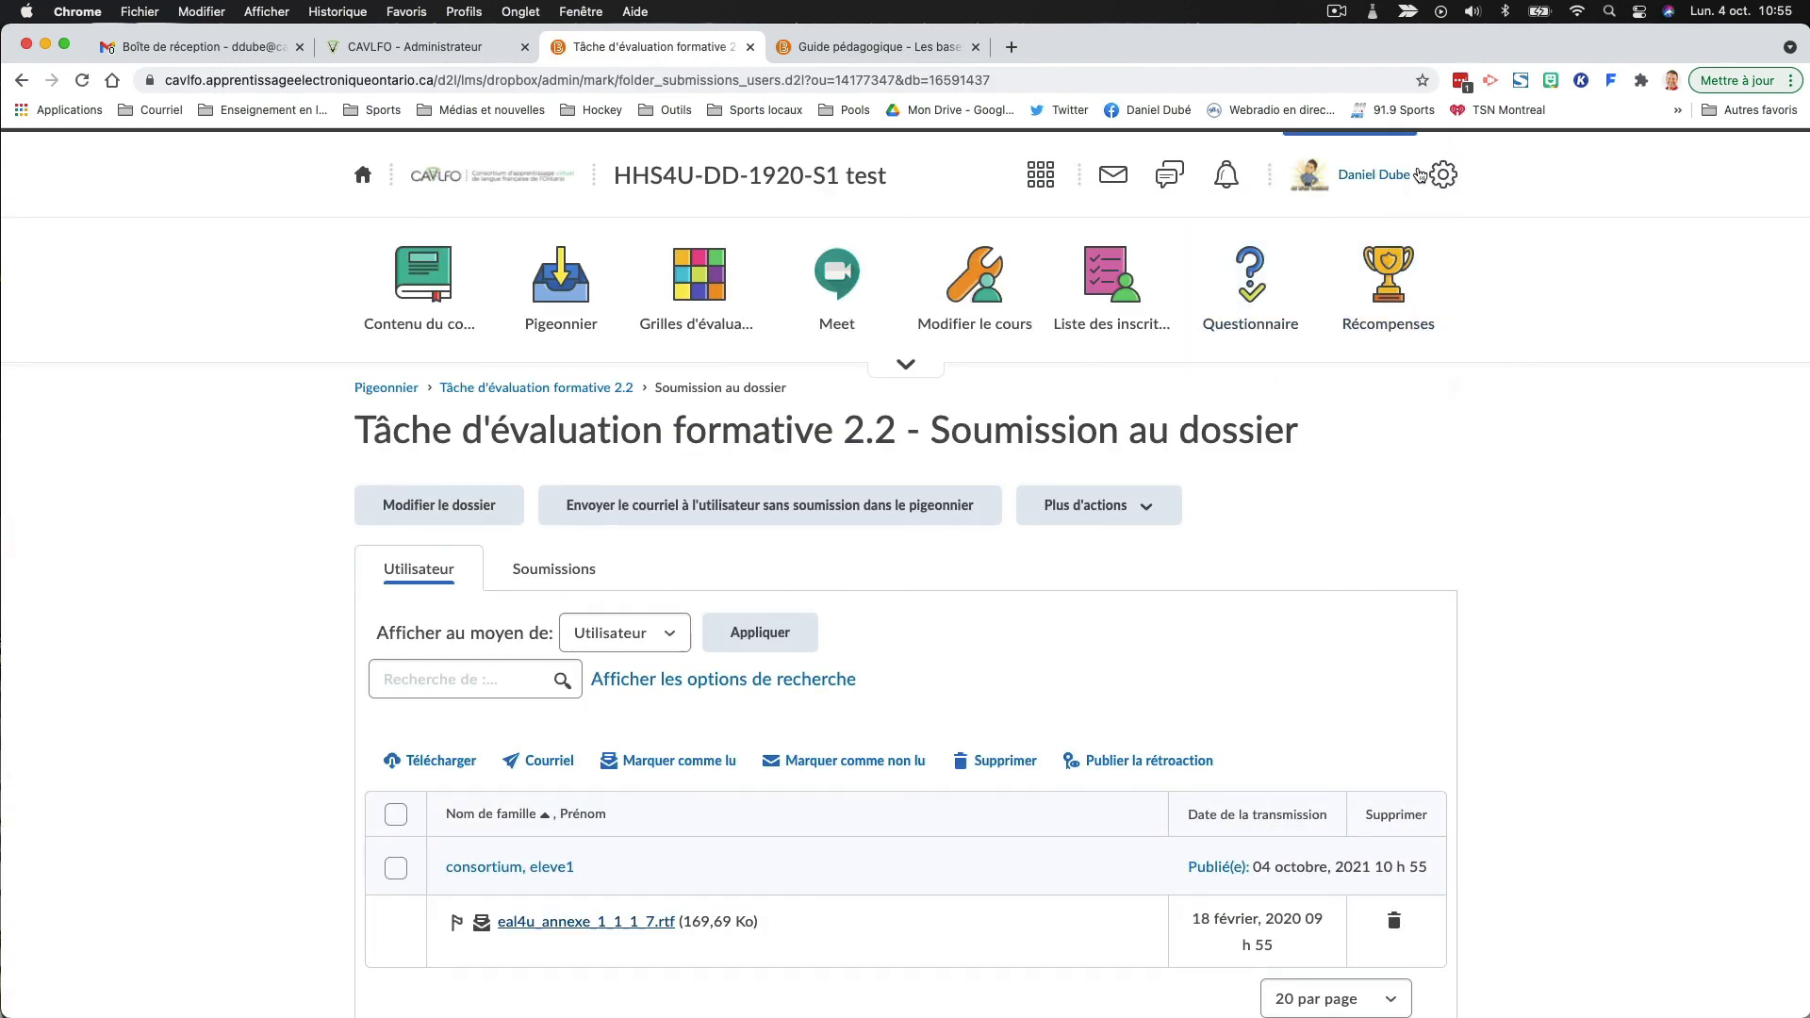
- From the course class list, impersonate the student last active on 30 juin 2021 again
click(1113, 278)
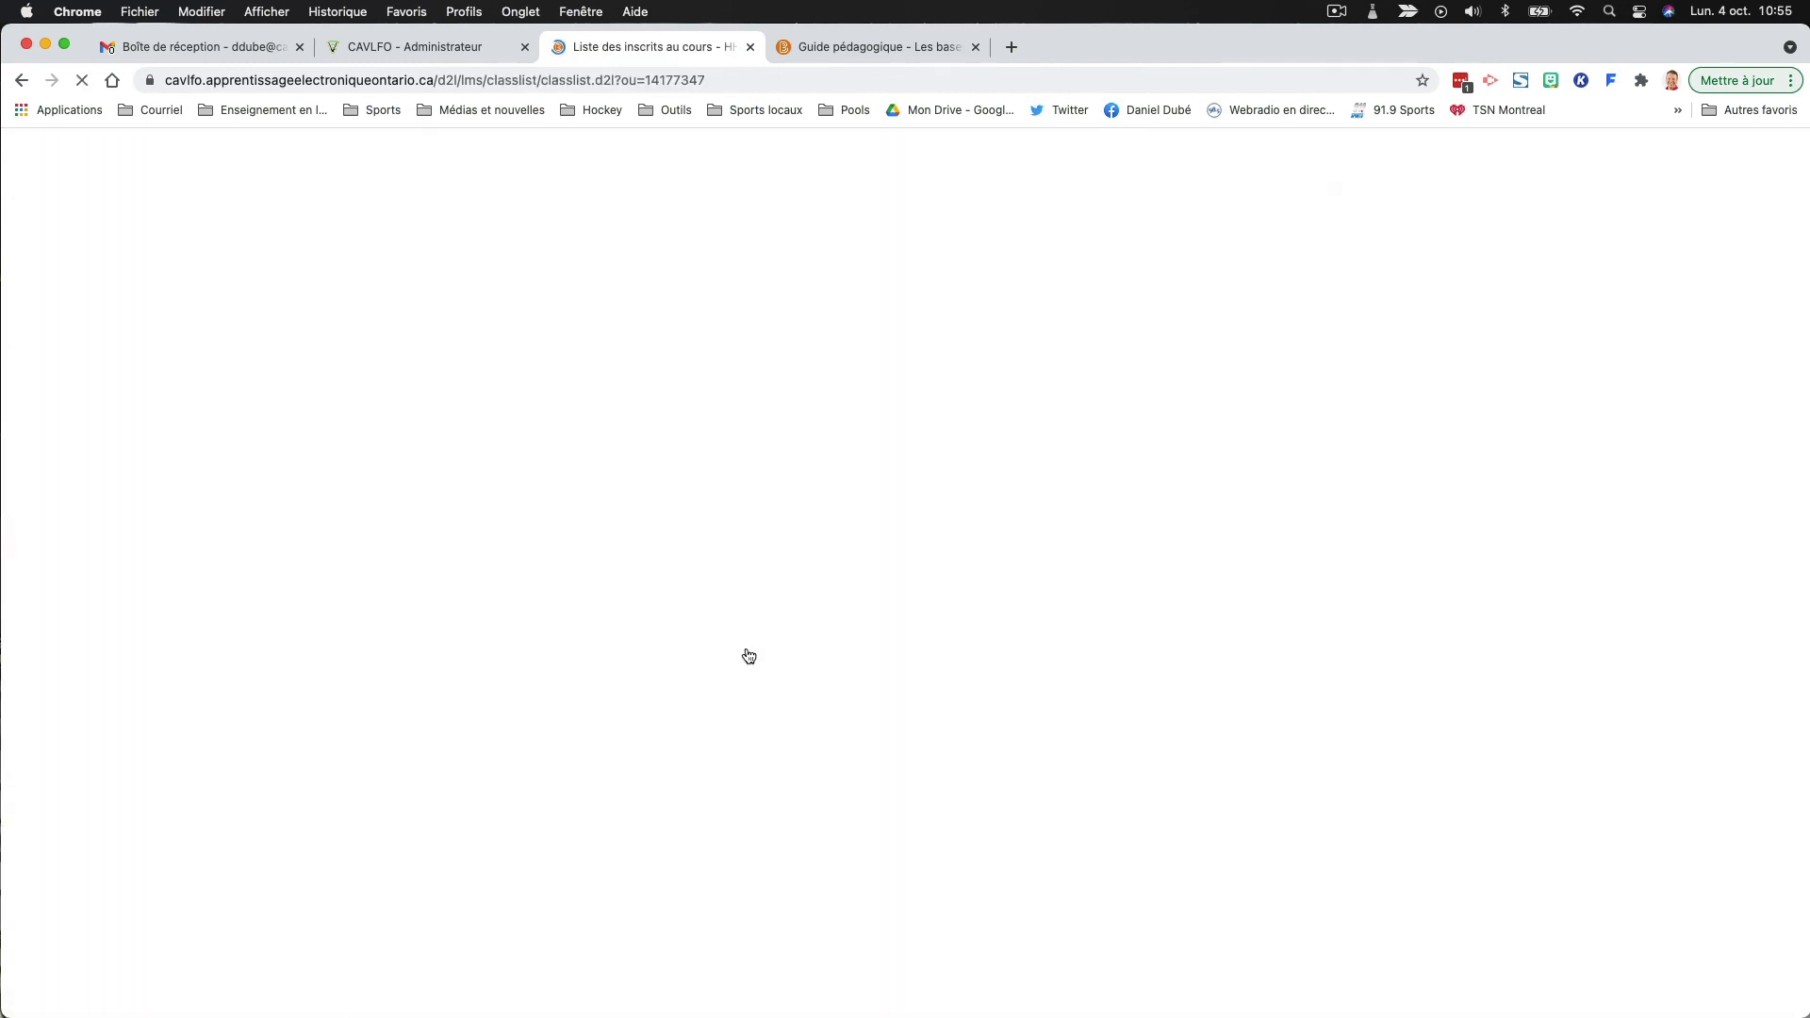
scroll(696, 658, down, 1)
click(607, 806)
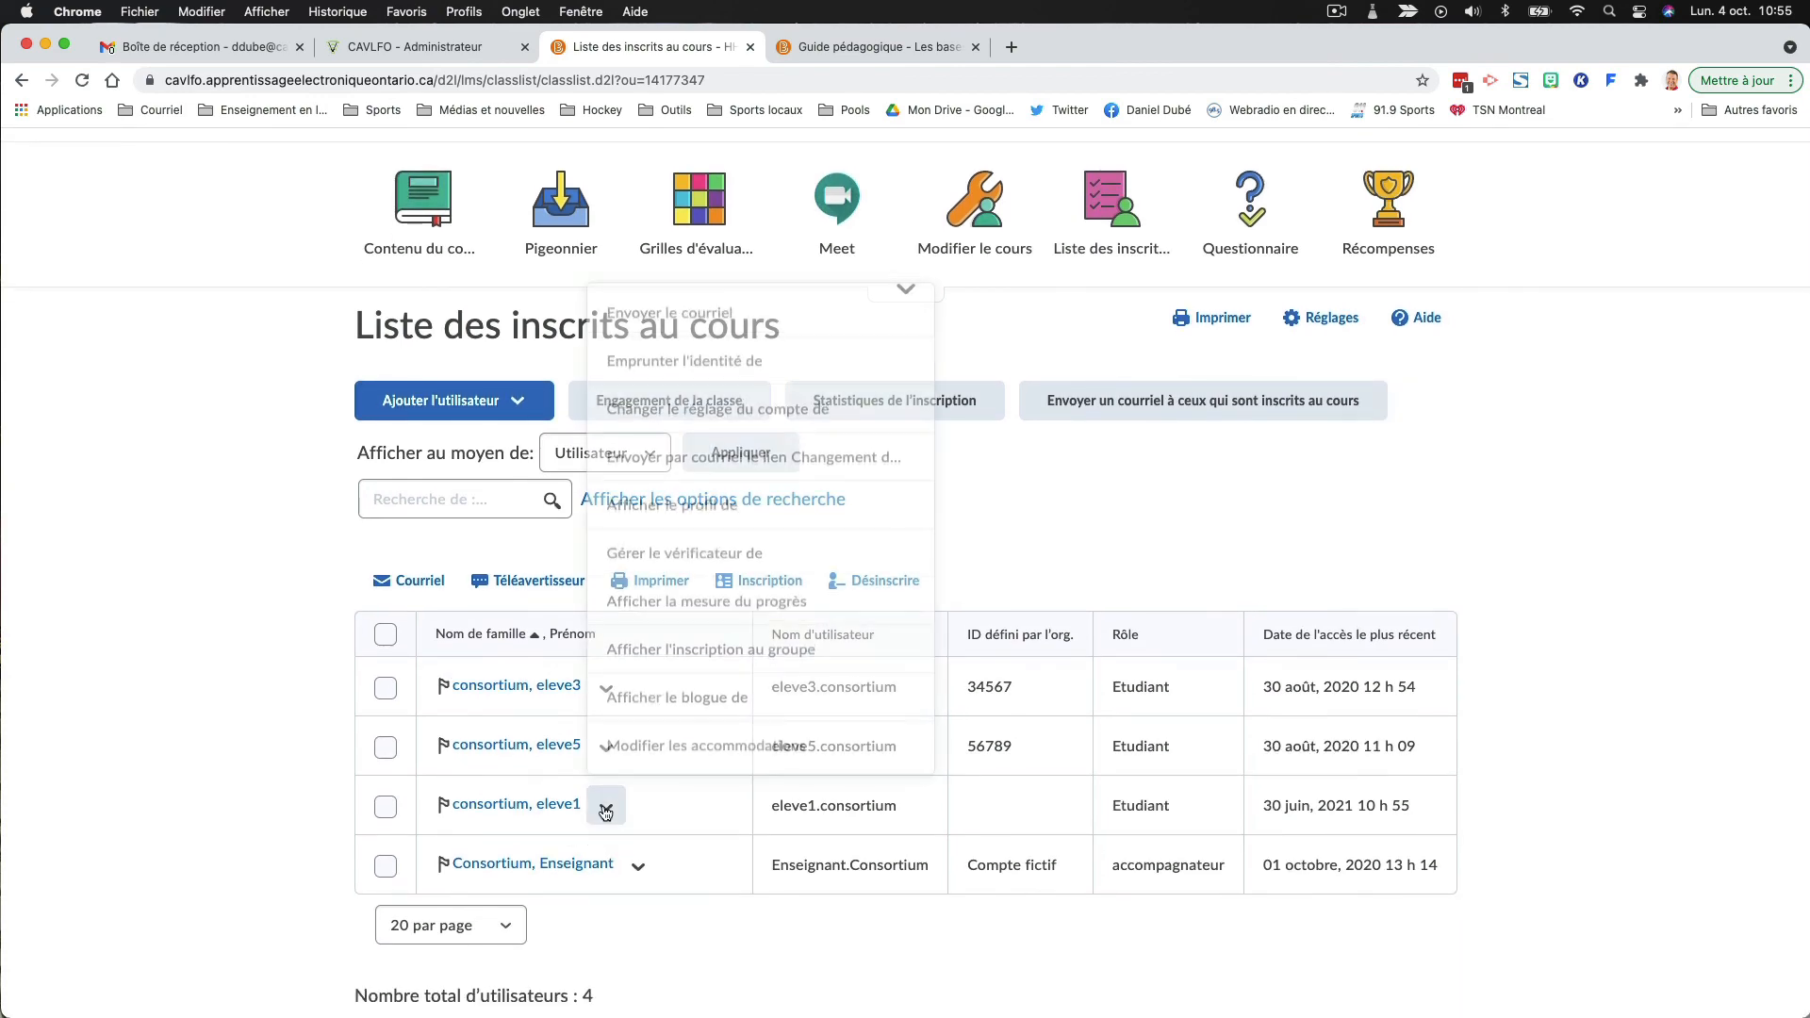
click(727, 356)
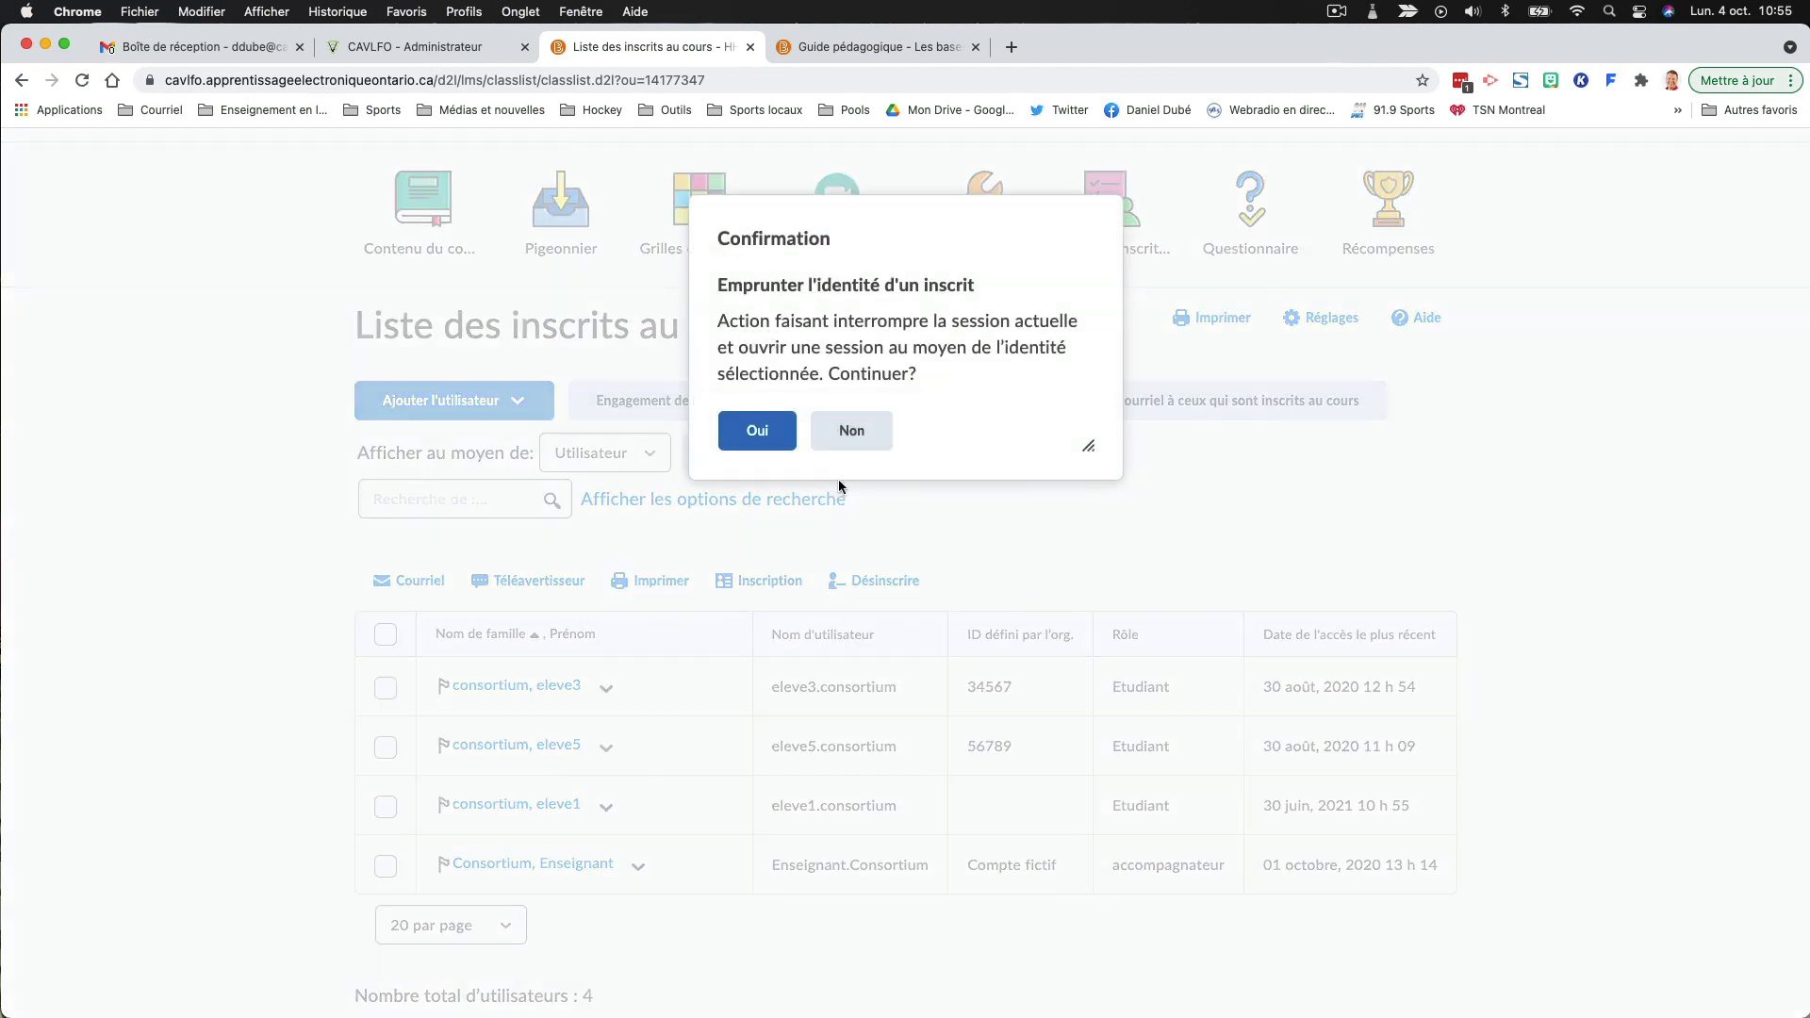
click(754, 429)
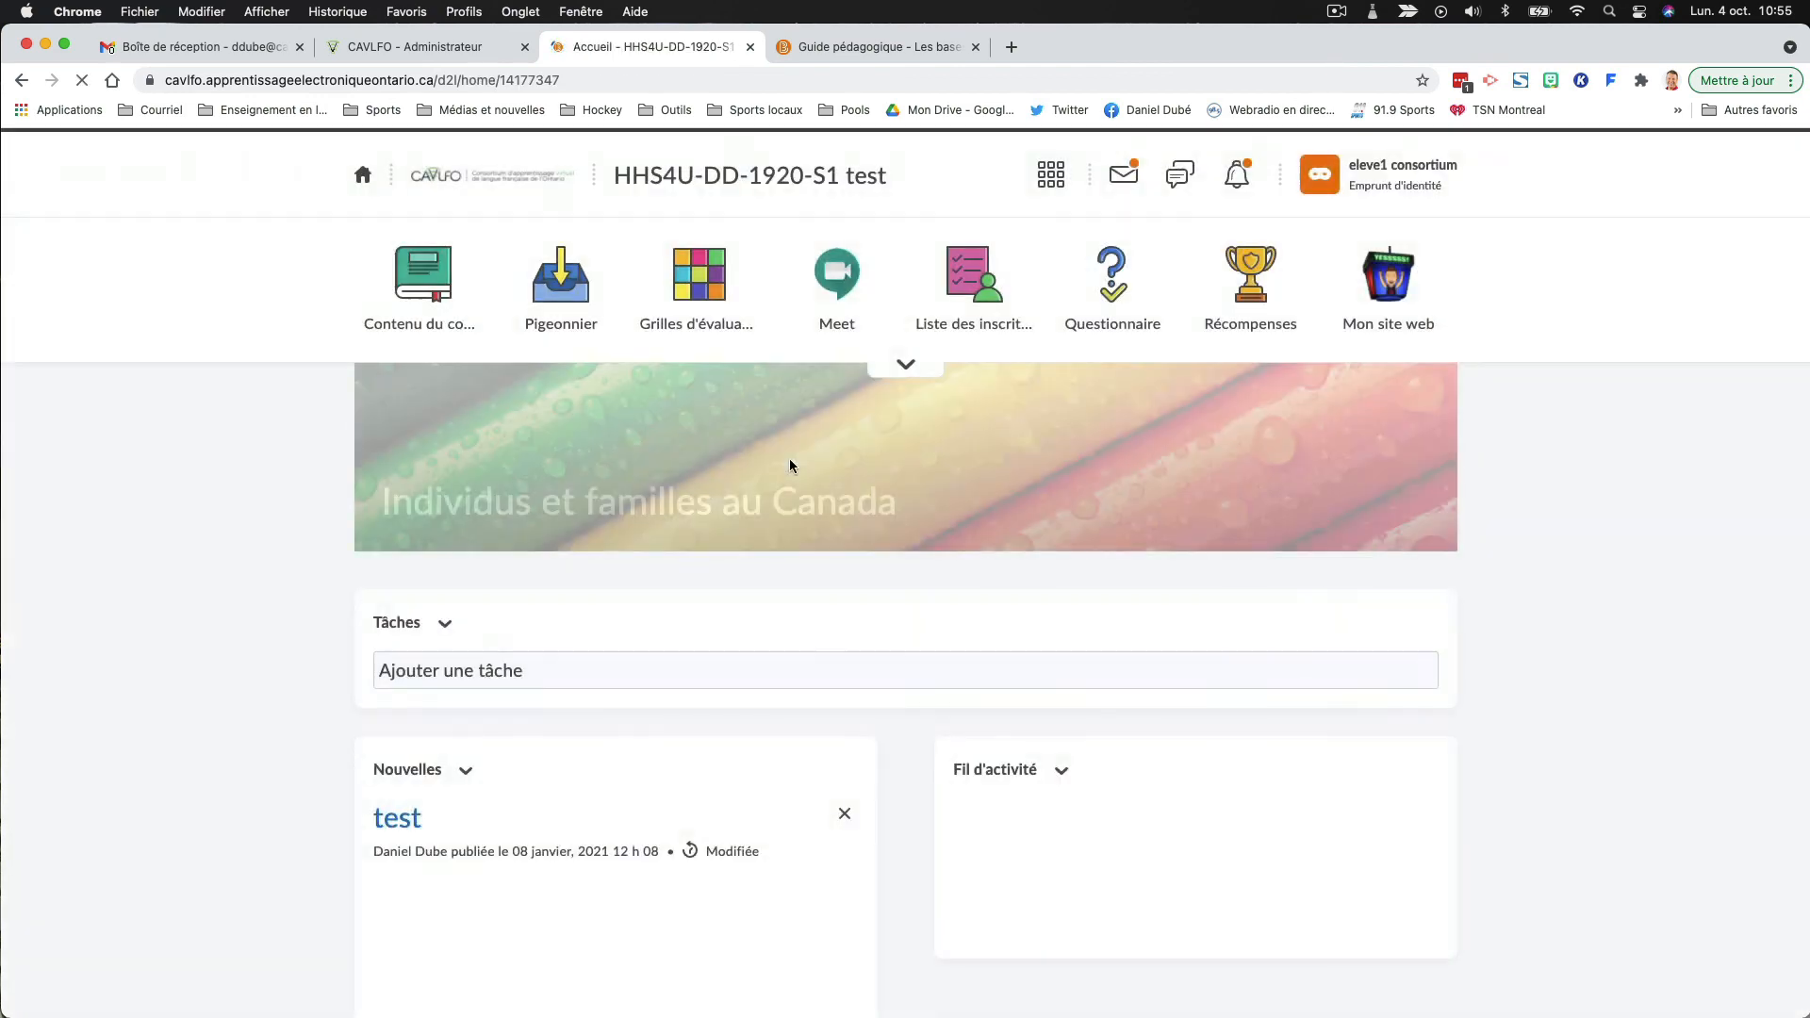
- Open the course content as the student and check which answer-key pages "Question de réflexion 2.2" lists after the published evaluation
click(426, 284)
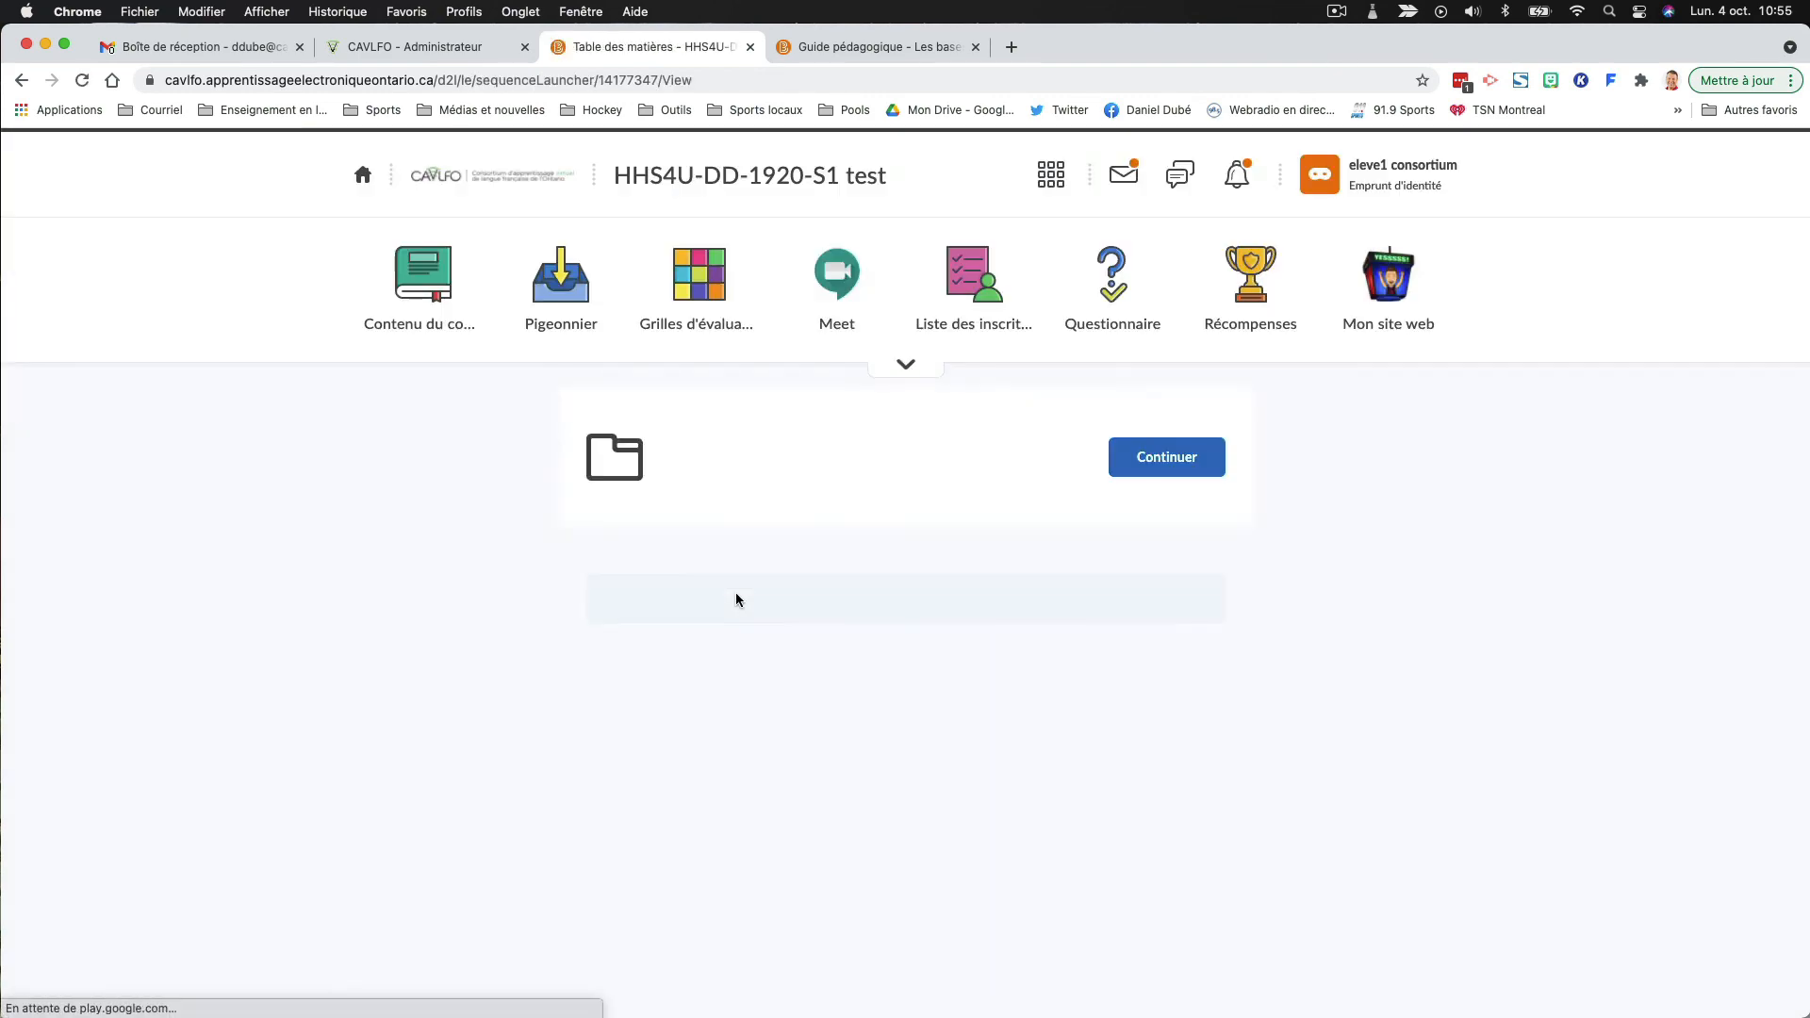
scroll(735, 599, down, 5)
scroll(737, 601, down, 6)
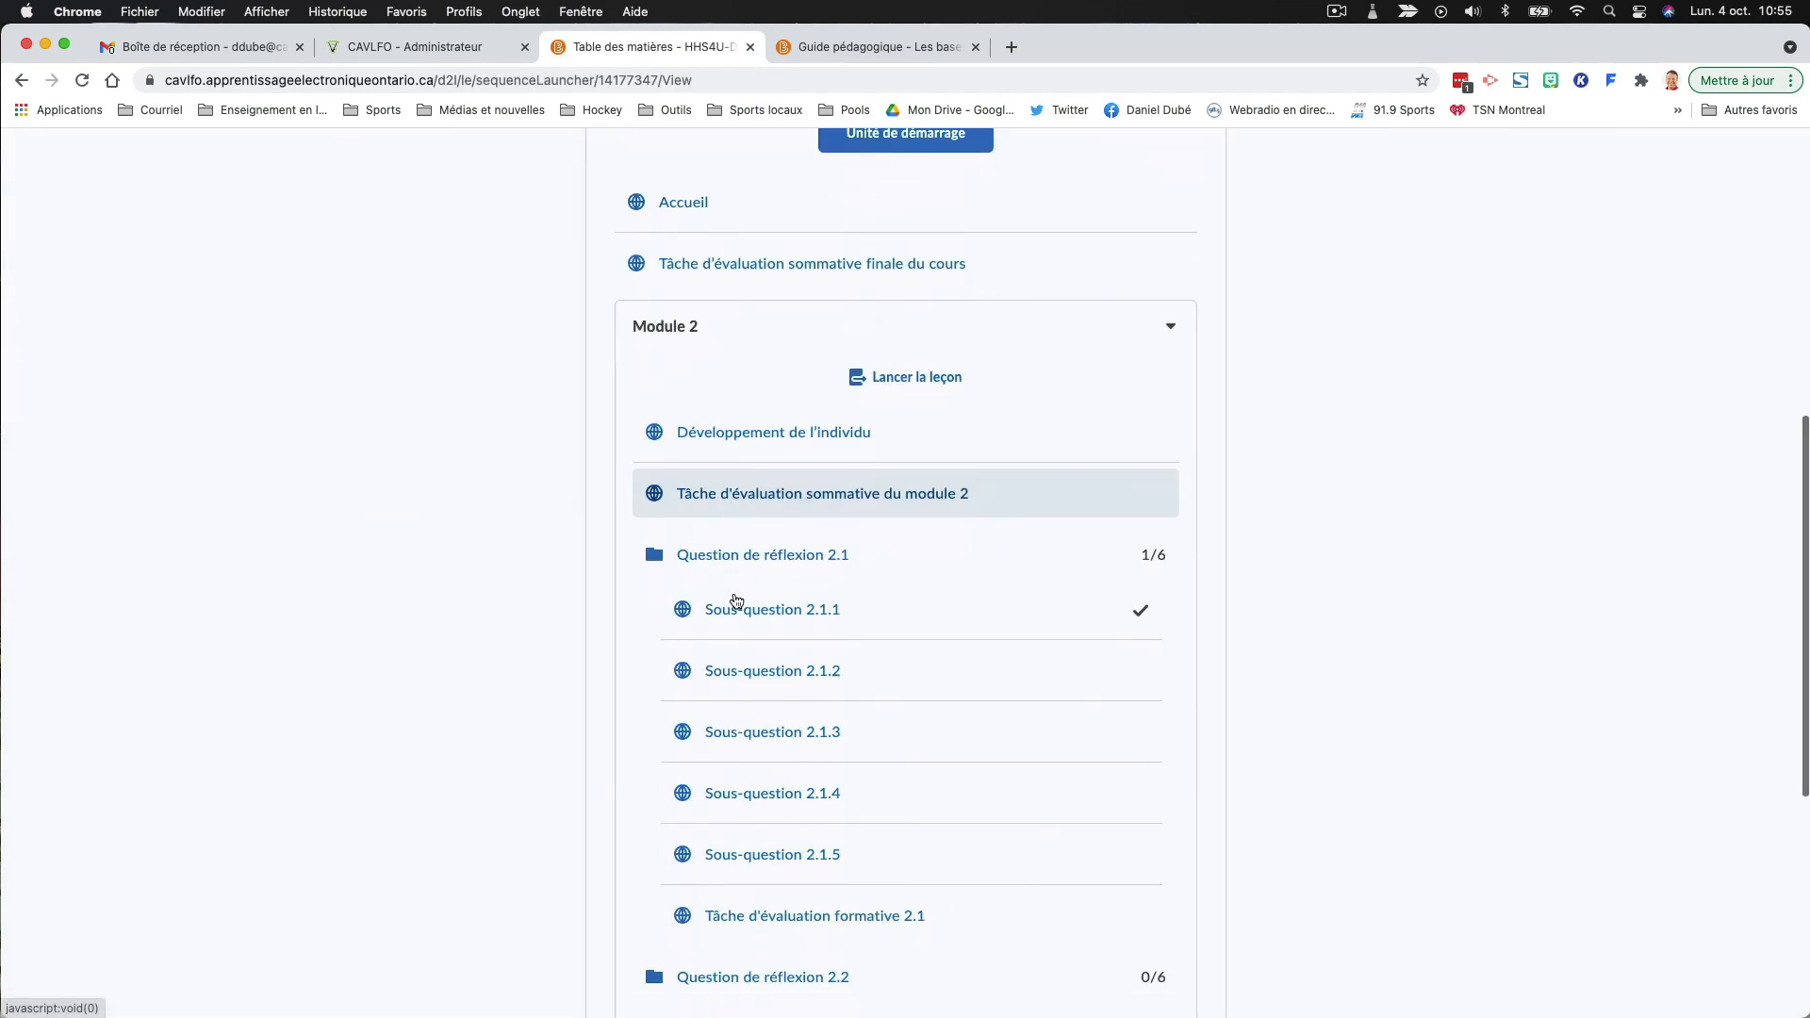
scroll(752, 622, down, 1)
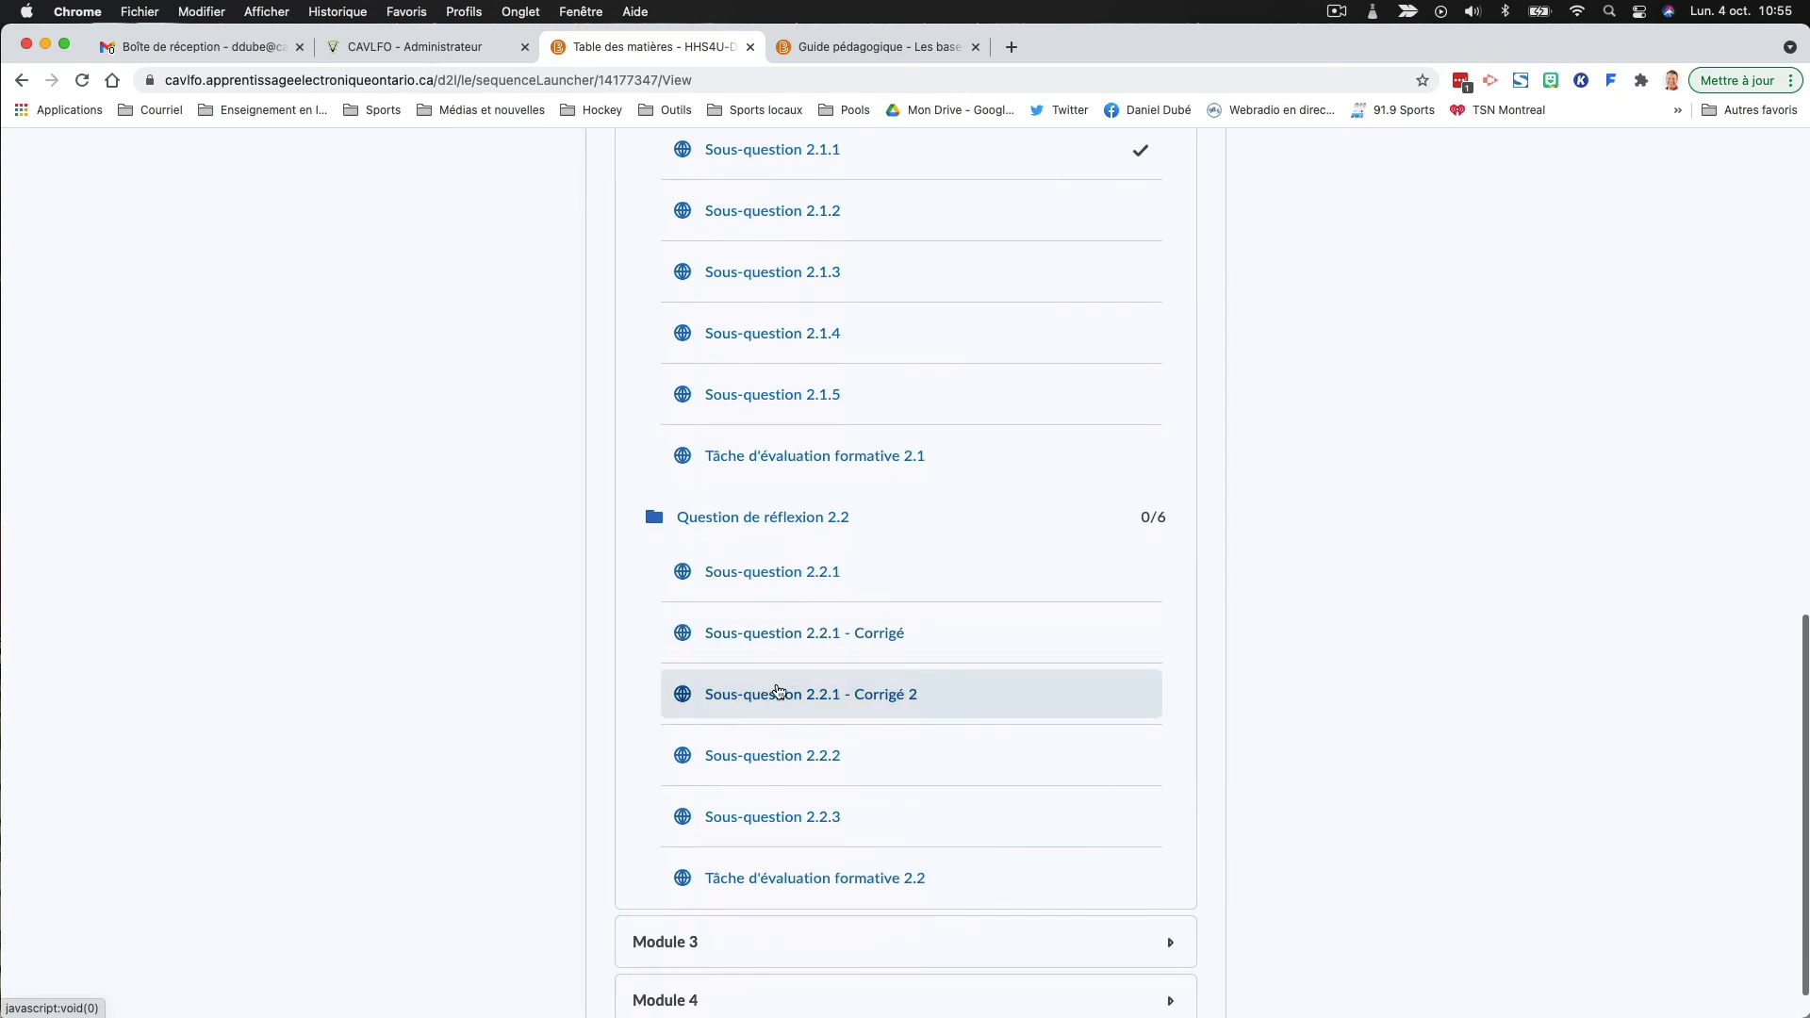